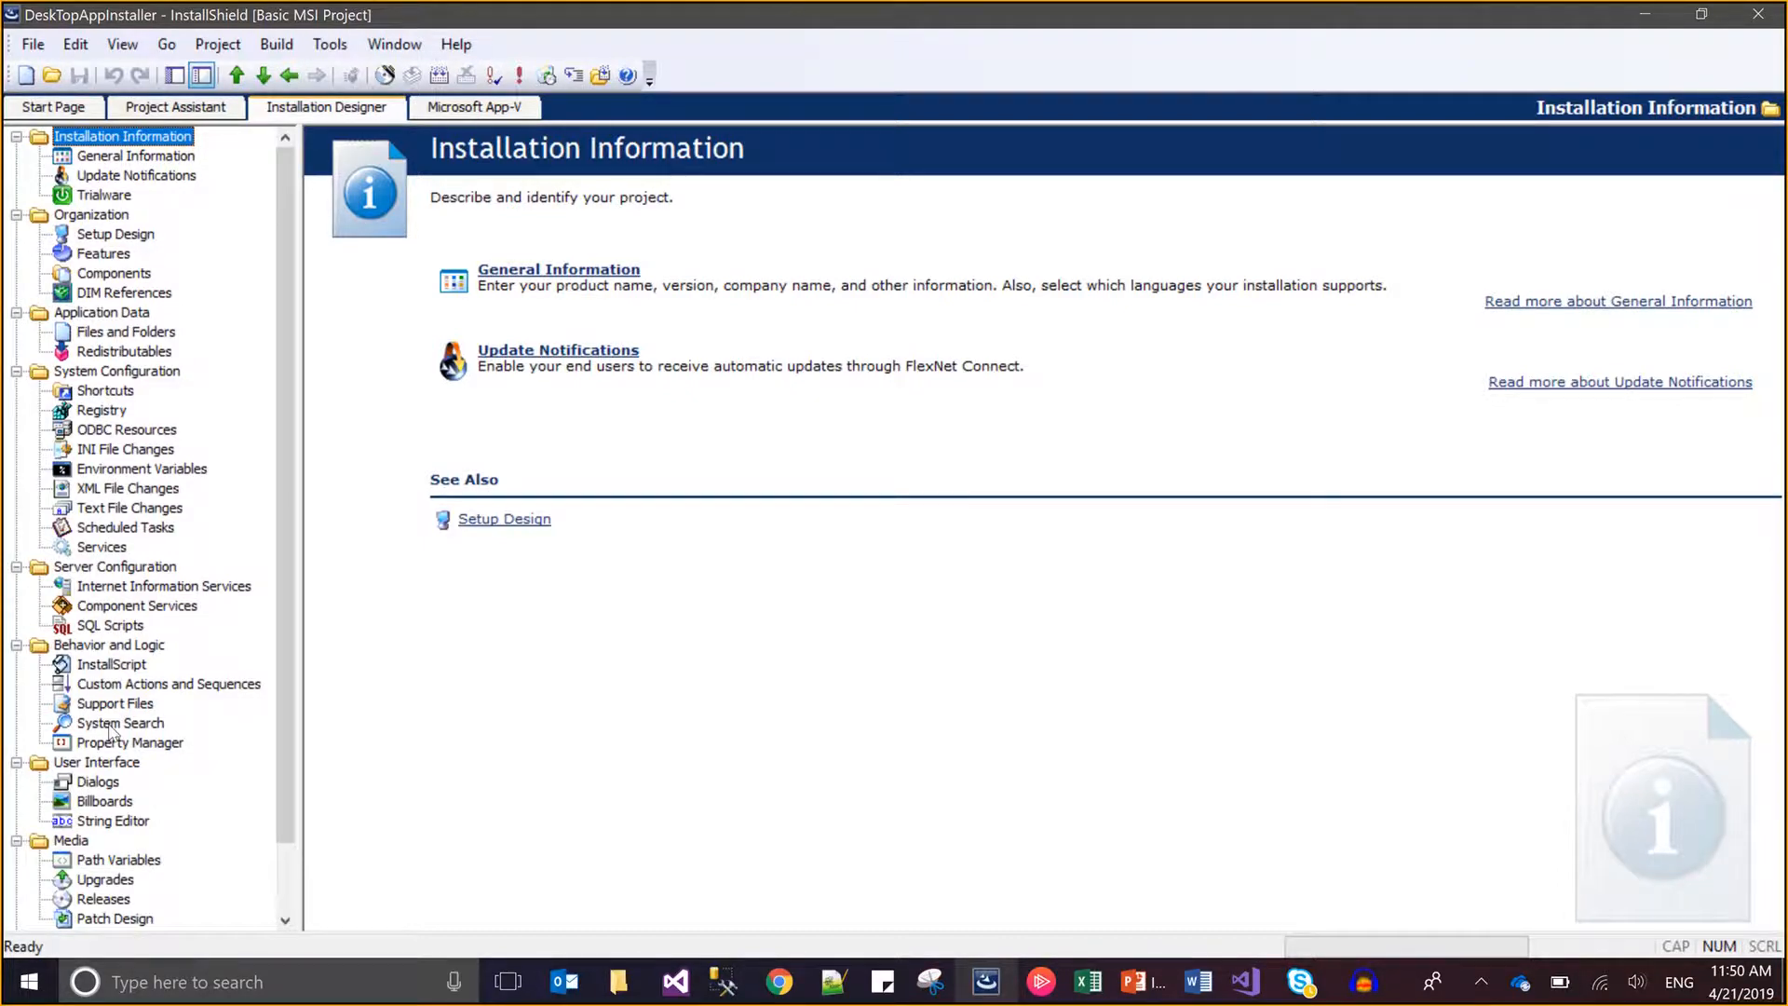
In the Releases view, rename the Kudos Product Config product configuration to "AXA Client".
left_click(103, 899)
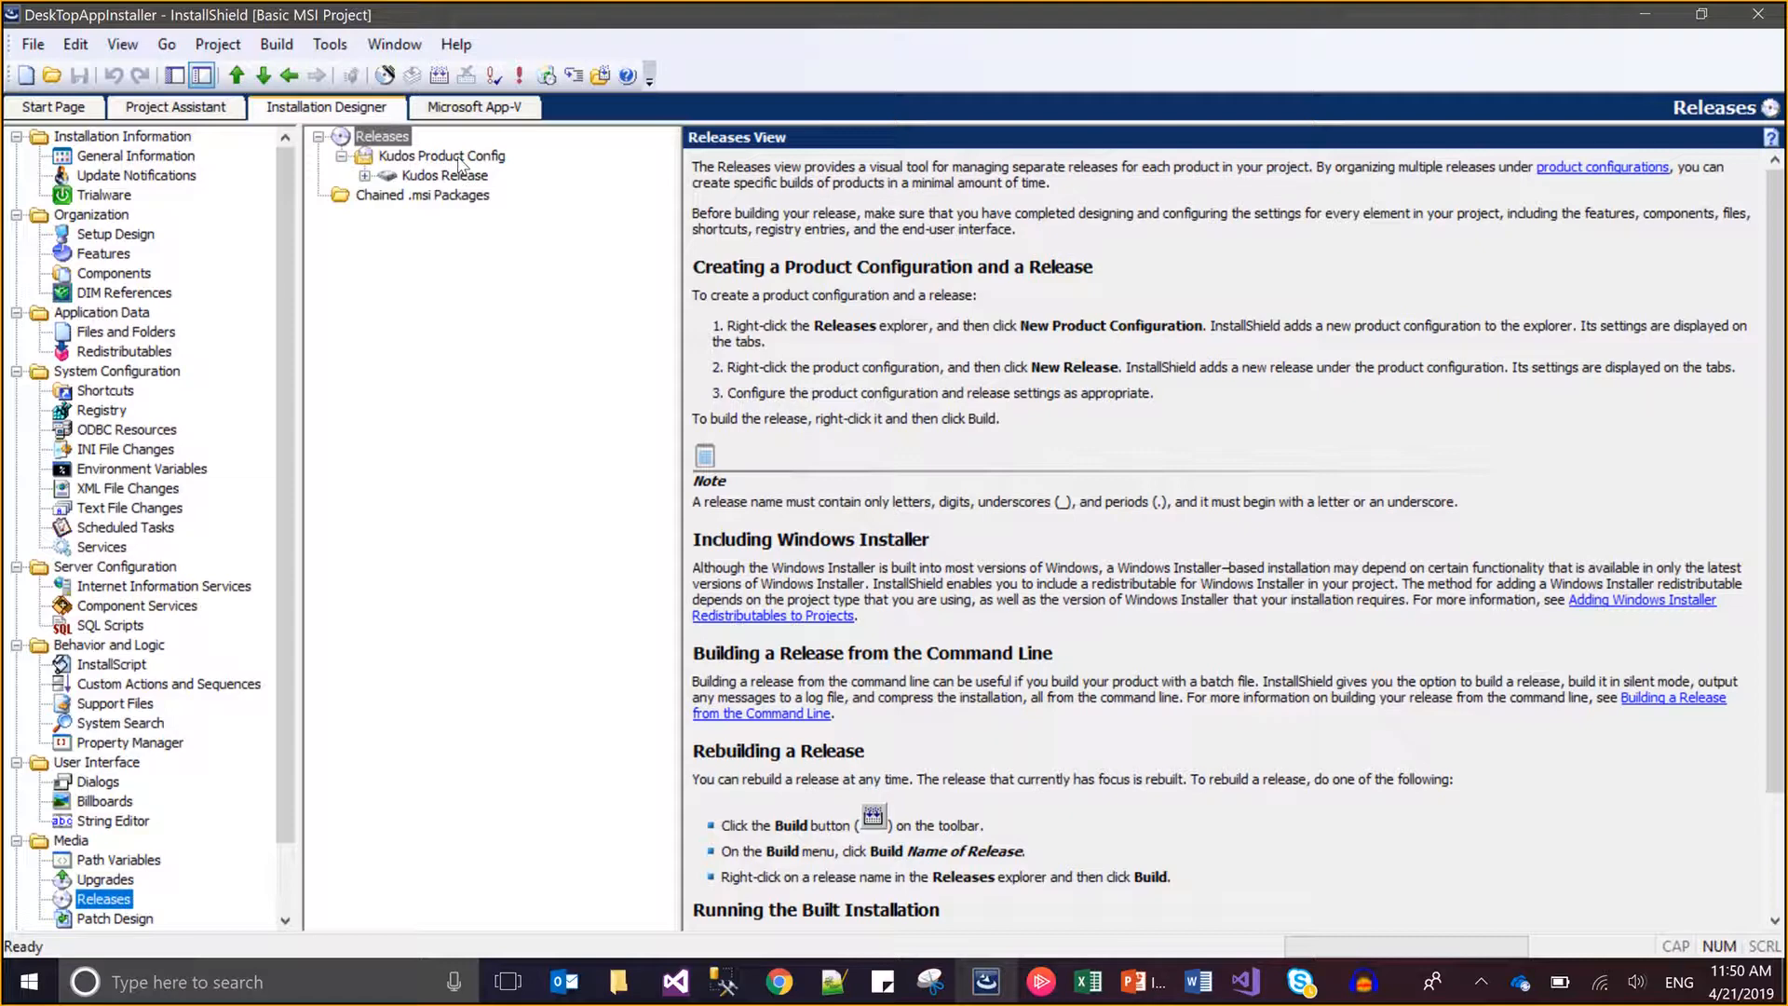
left_click(459, 160)
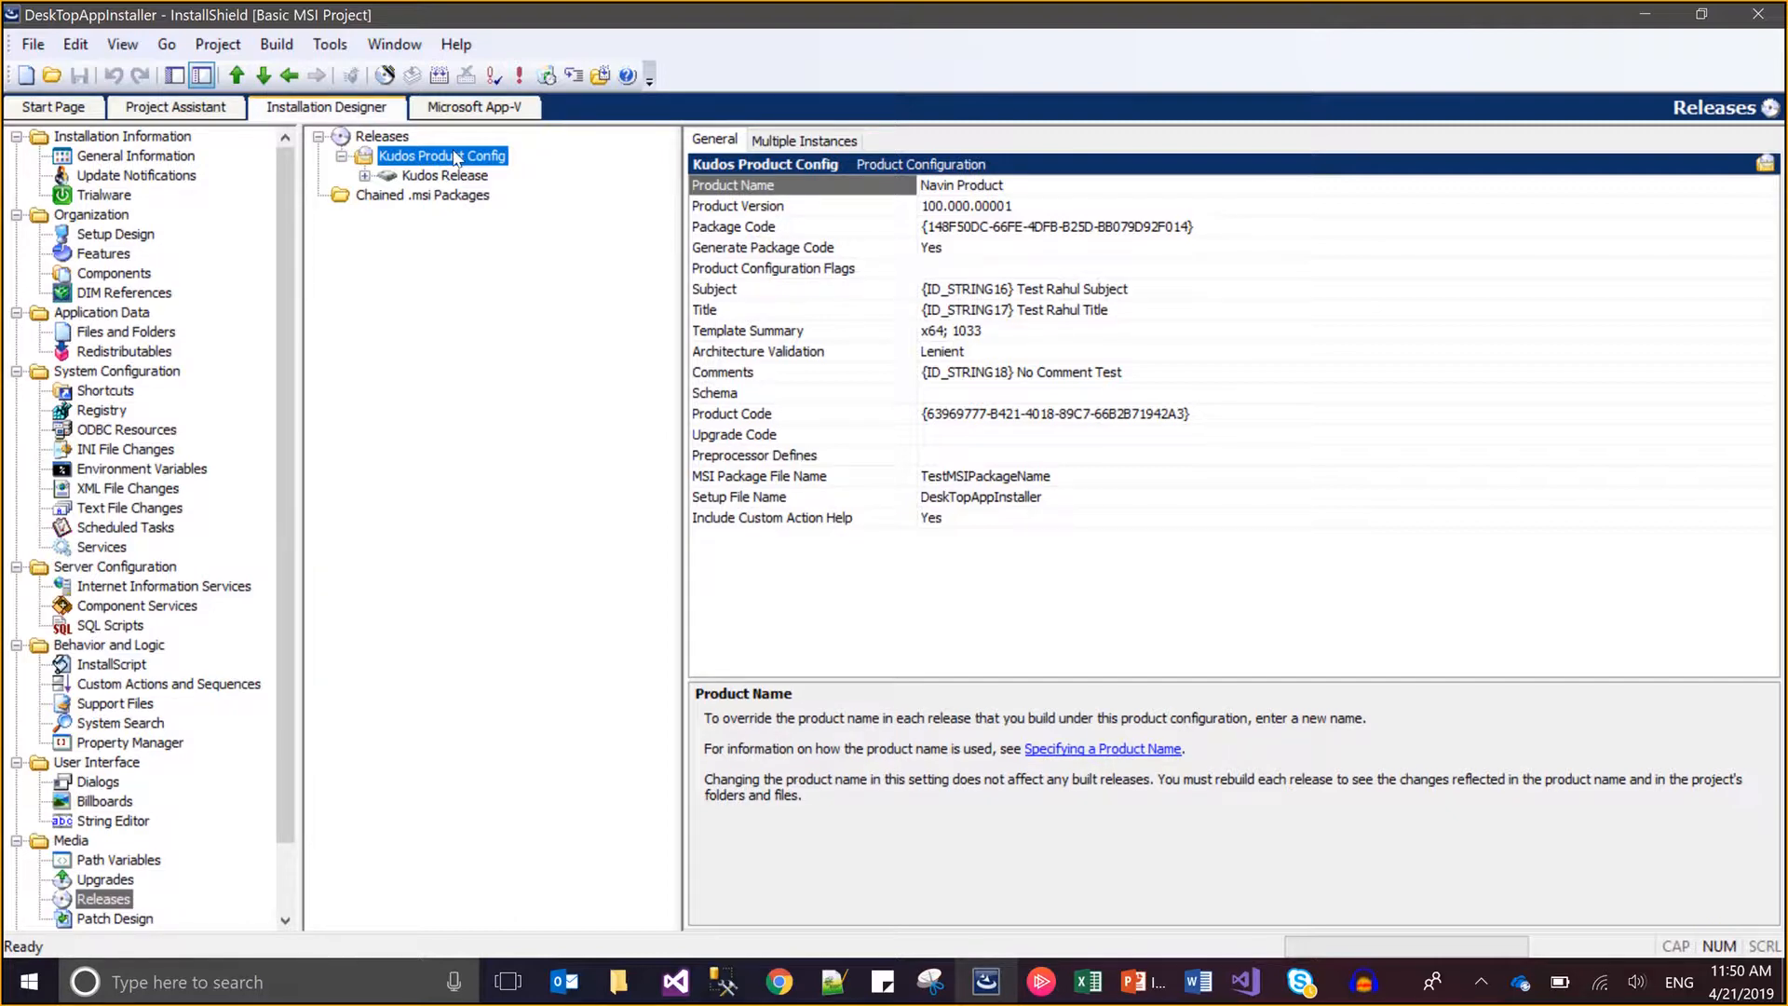
left_click(461, 172)
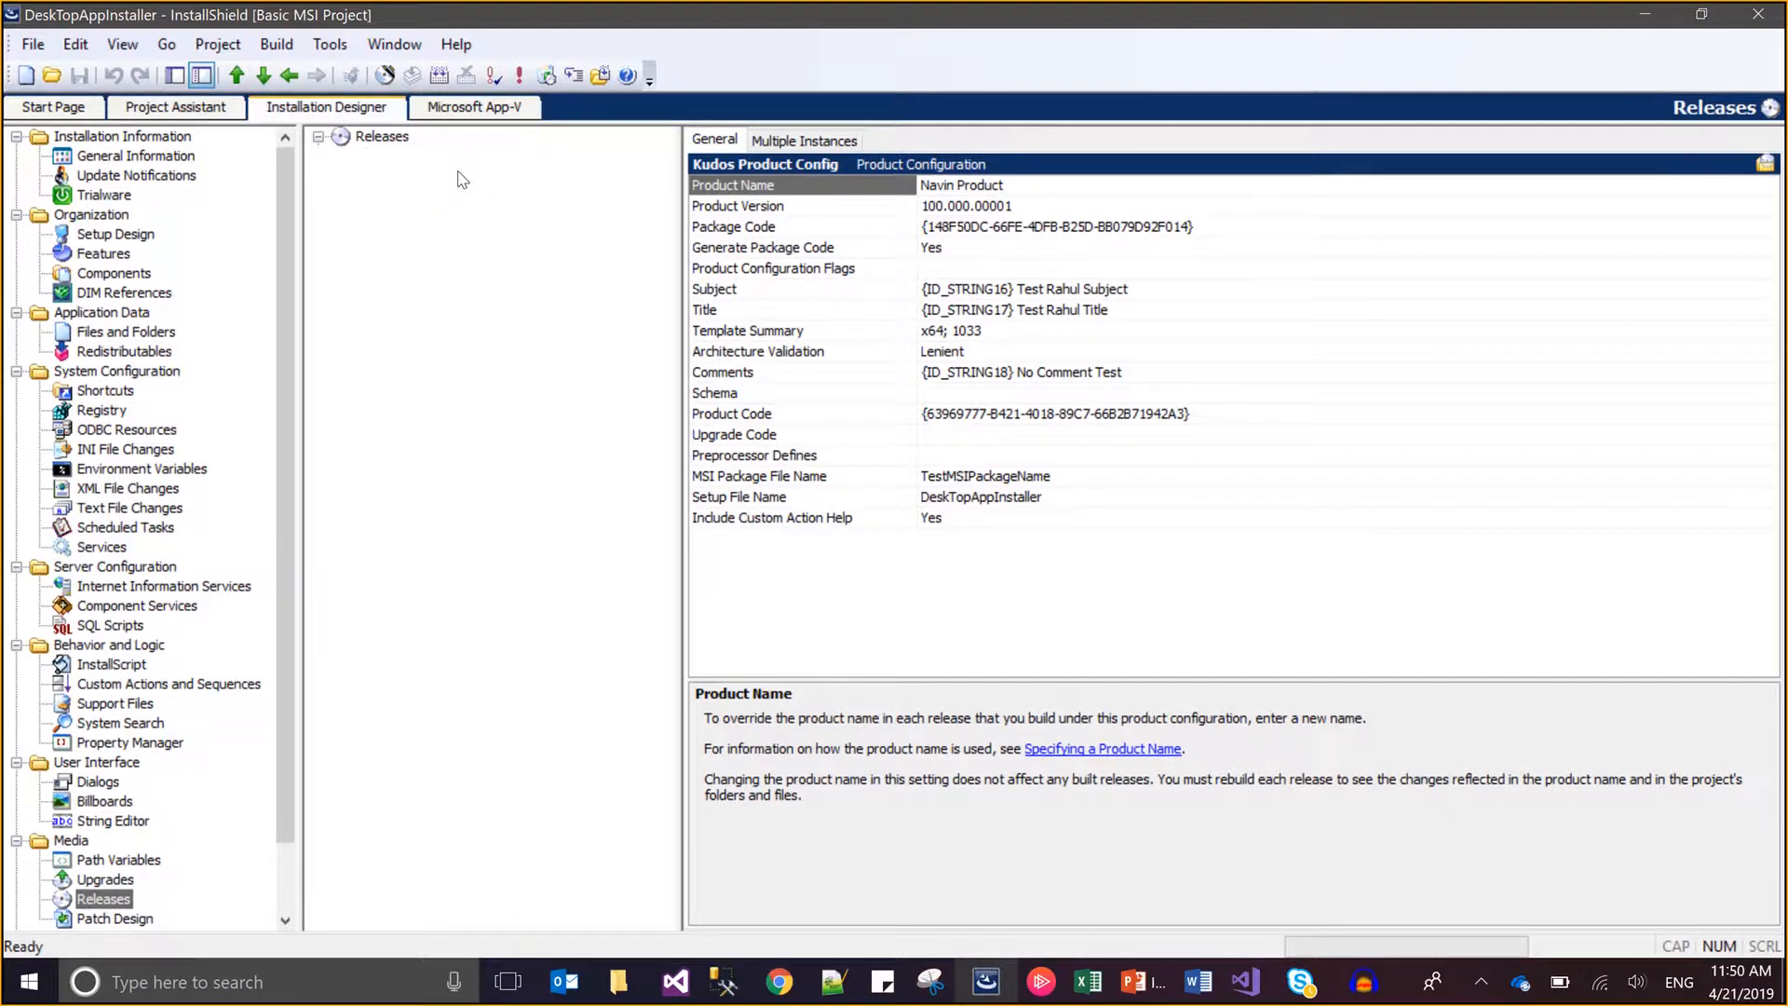
left_click(369, 140)
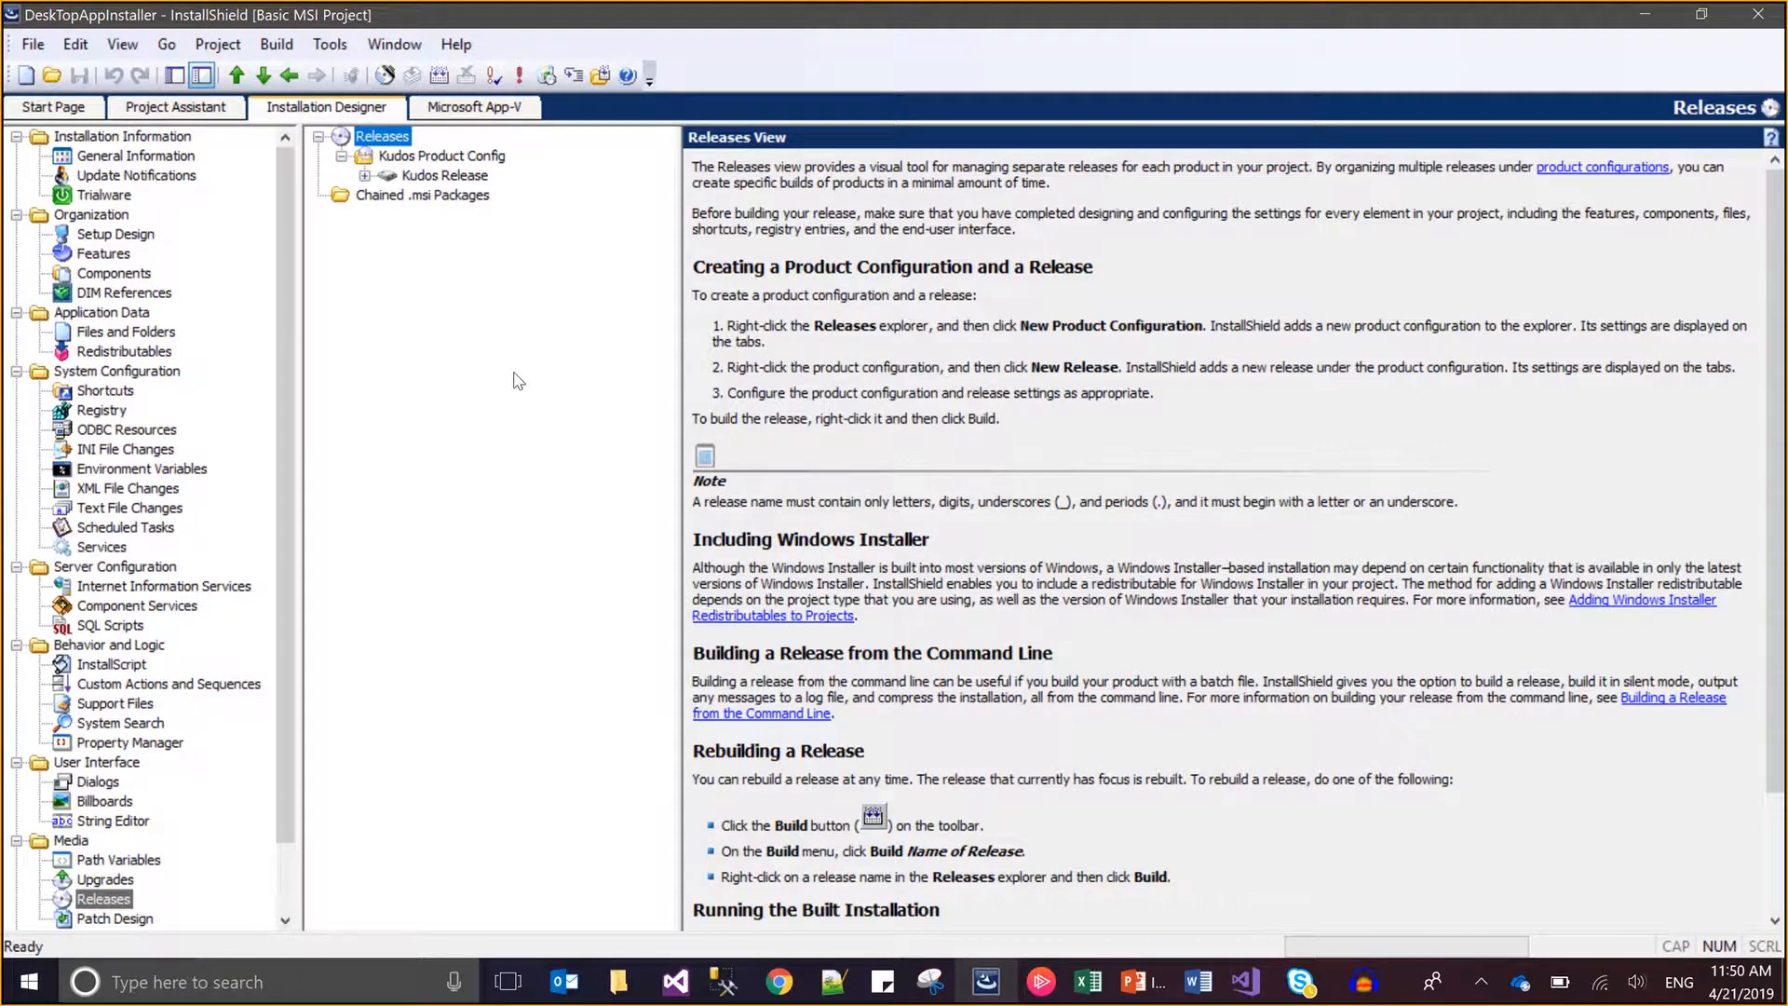
left_click(464, 158)
left_click(463, 158)
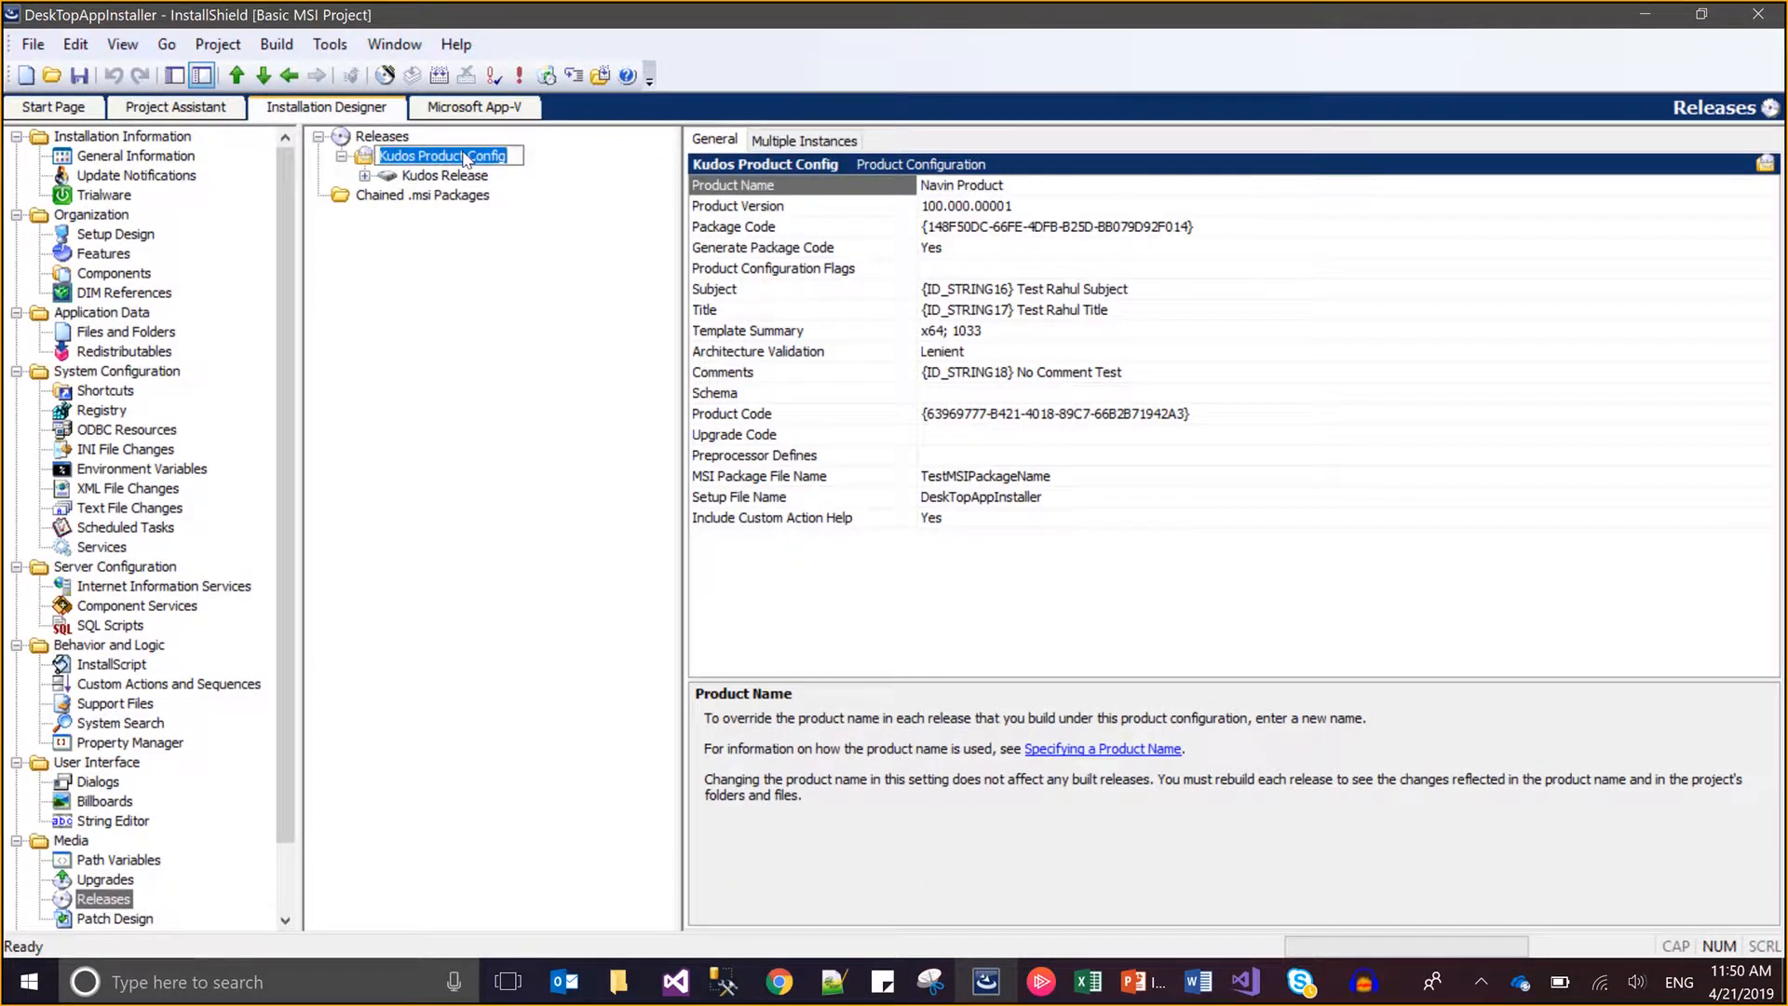
type("AXA")
type("Client")
key("Return")
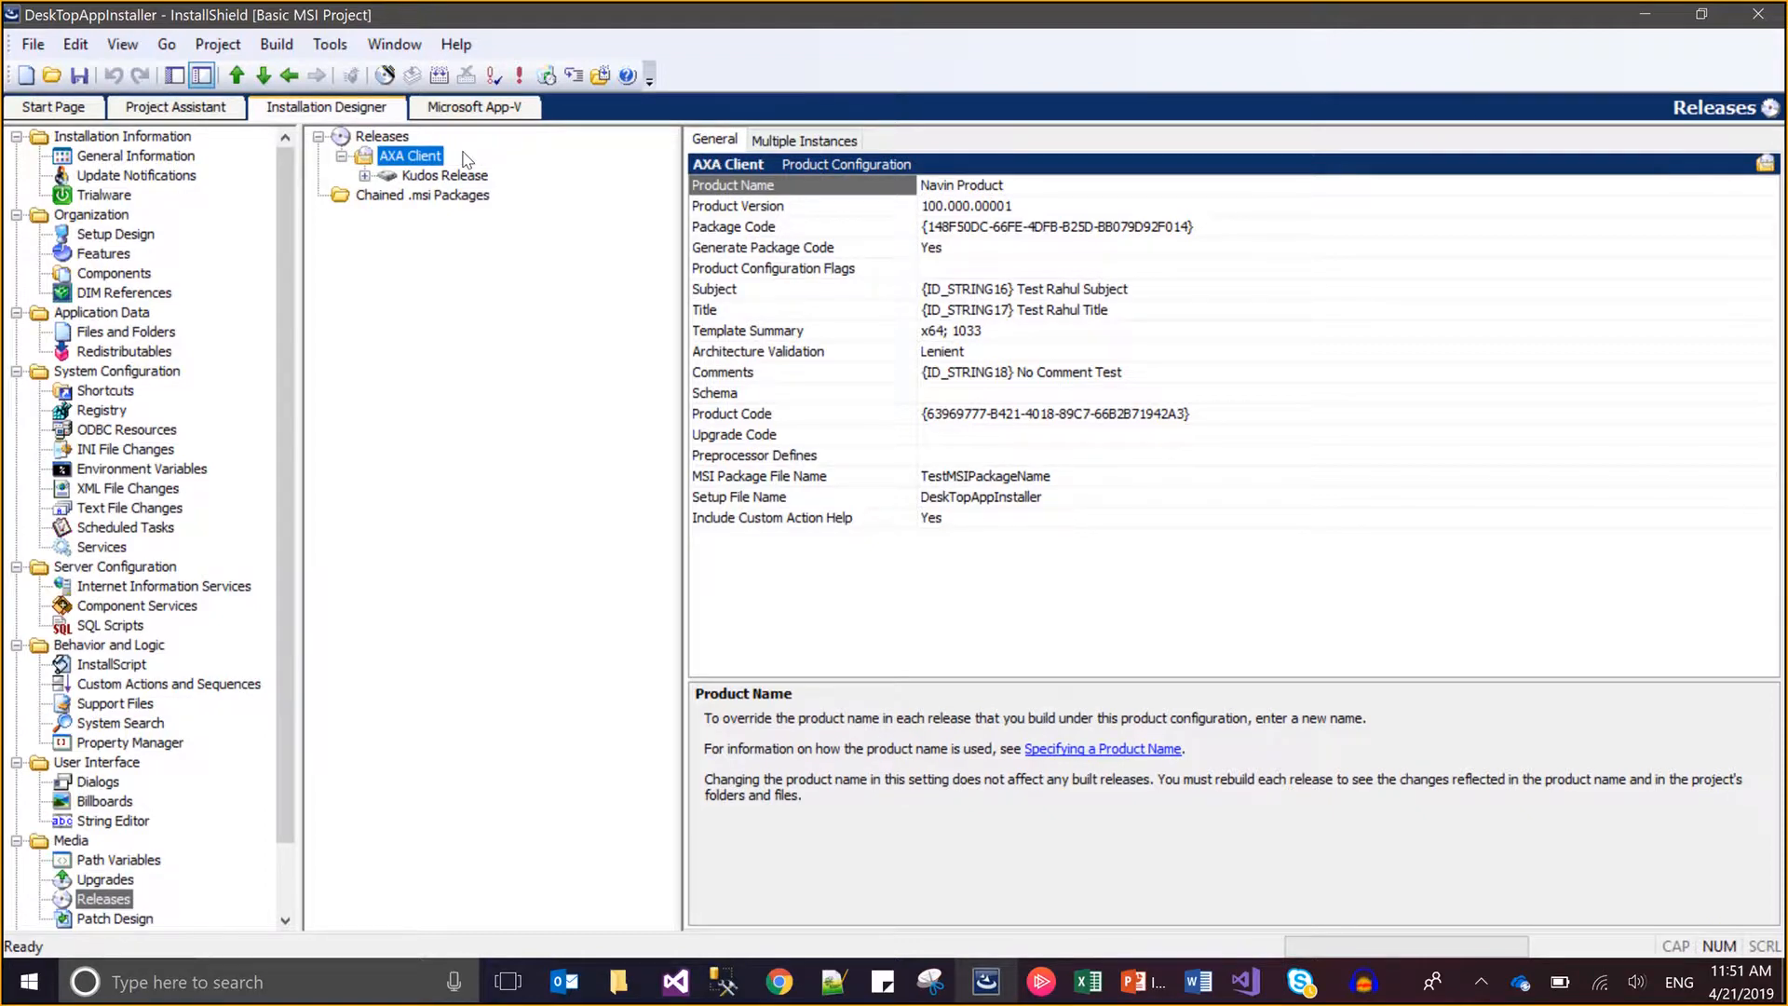
Add a second product configuration under Releases and name it "Airtel Client".
left_click(378, 138)
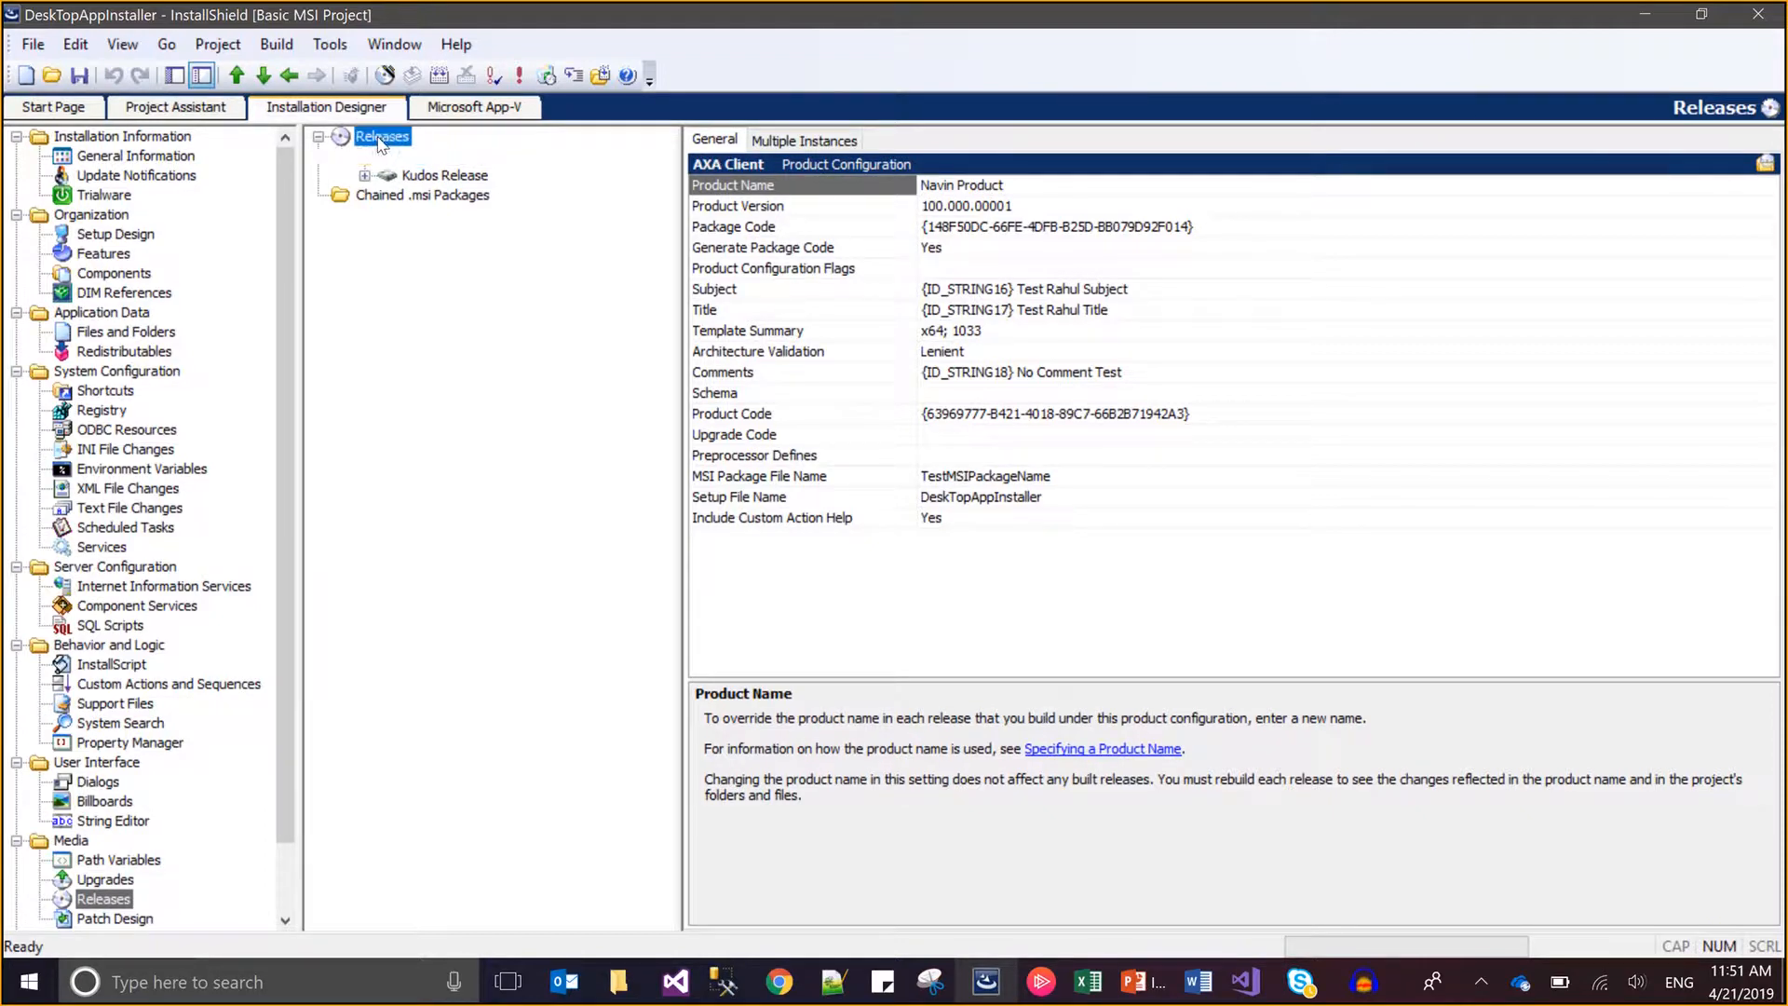
right_click(378, 138)
left_click(399, 146)
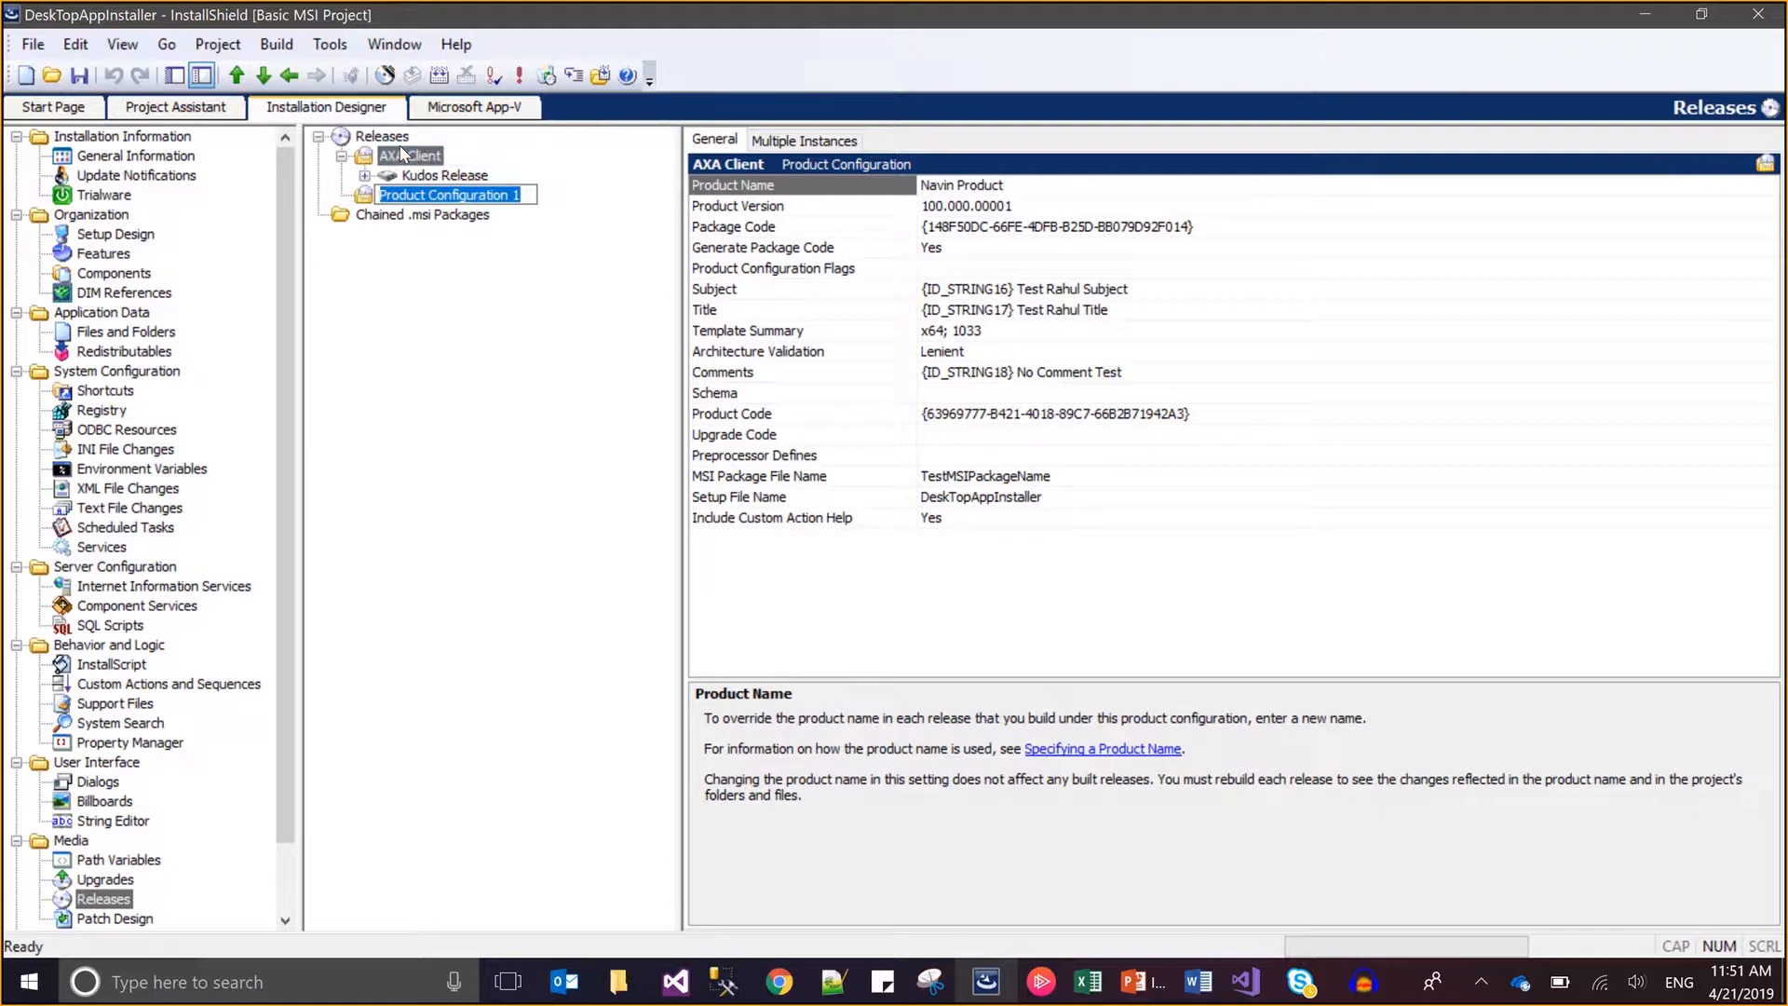
type("Airtel")
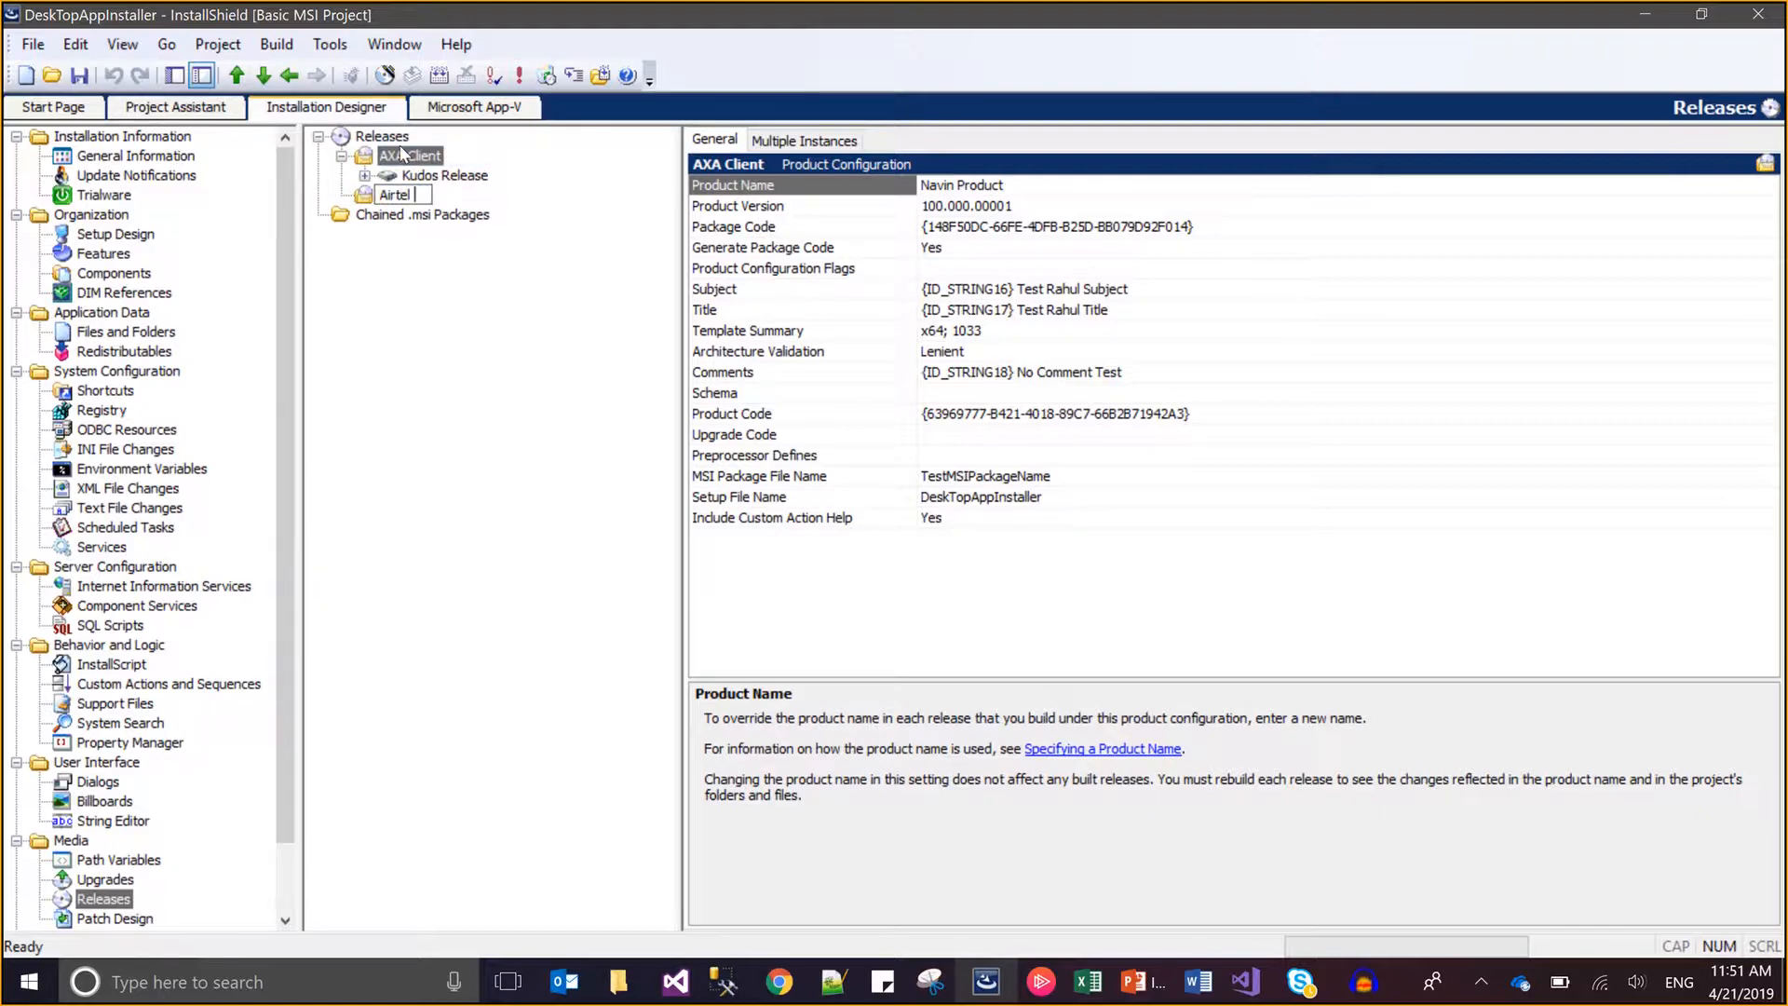
type(" Client")
key("Return")
left_click(416, 195)
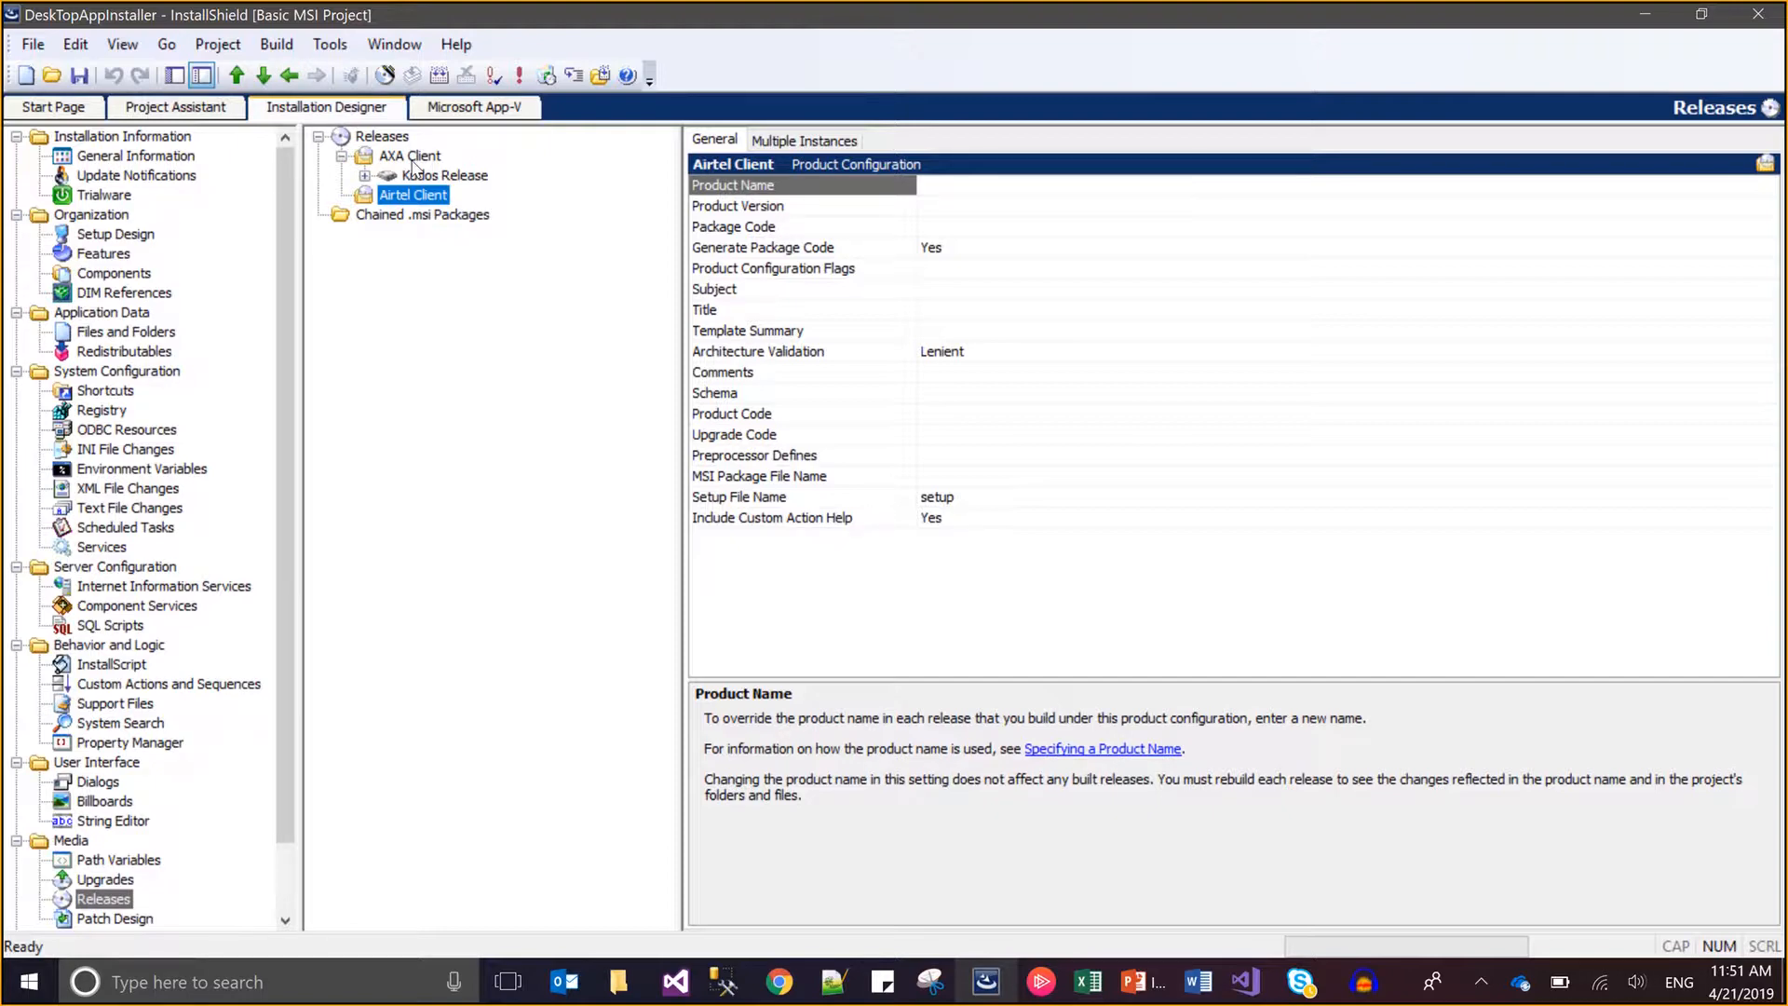
Set the AXA Client configuration's product name to "AXA Desktop Suit" and save the project.
left_click(407, 156)
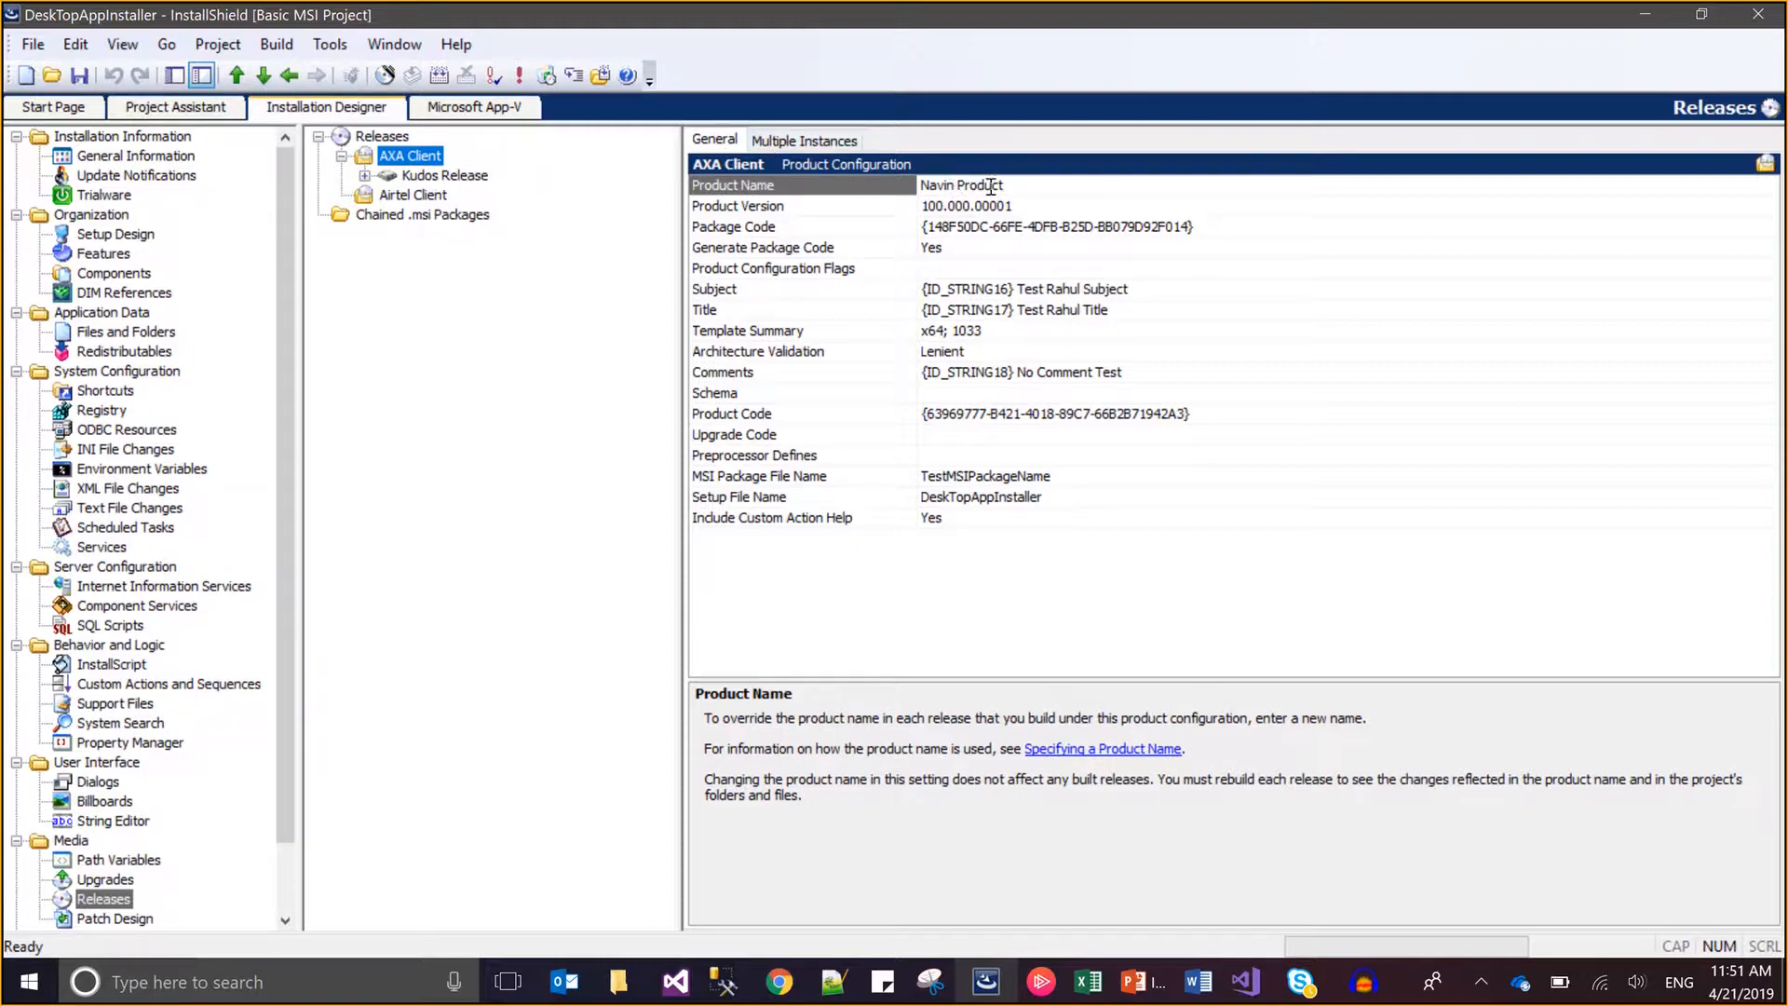
left_click(1022, 195)
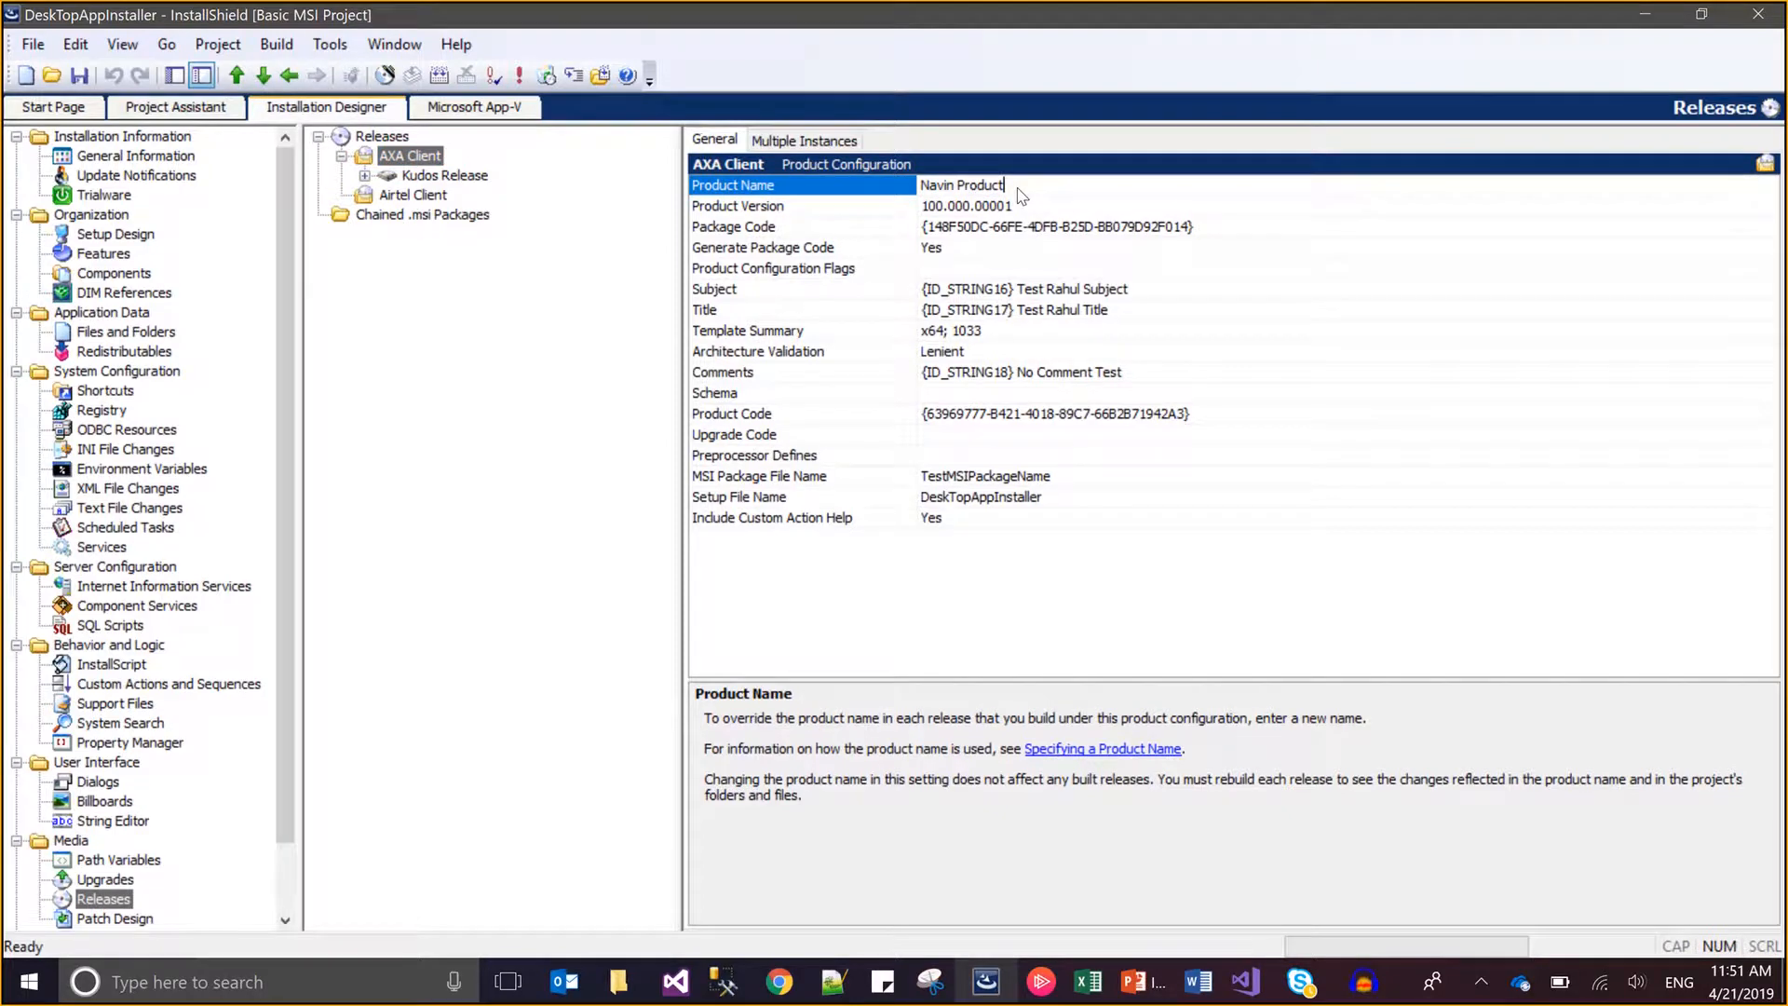
key("shift+Home")
type("AXA Sui")
key("ctrl+shift+Left")
type("Desktop Suit")
key("ctrl+s")
Check the project's General Information, and set the Airtel Client configuration's product name to "Airtel Desktop App" and save.
left_click(108, 162)
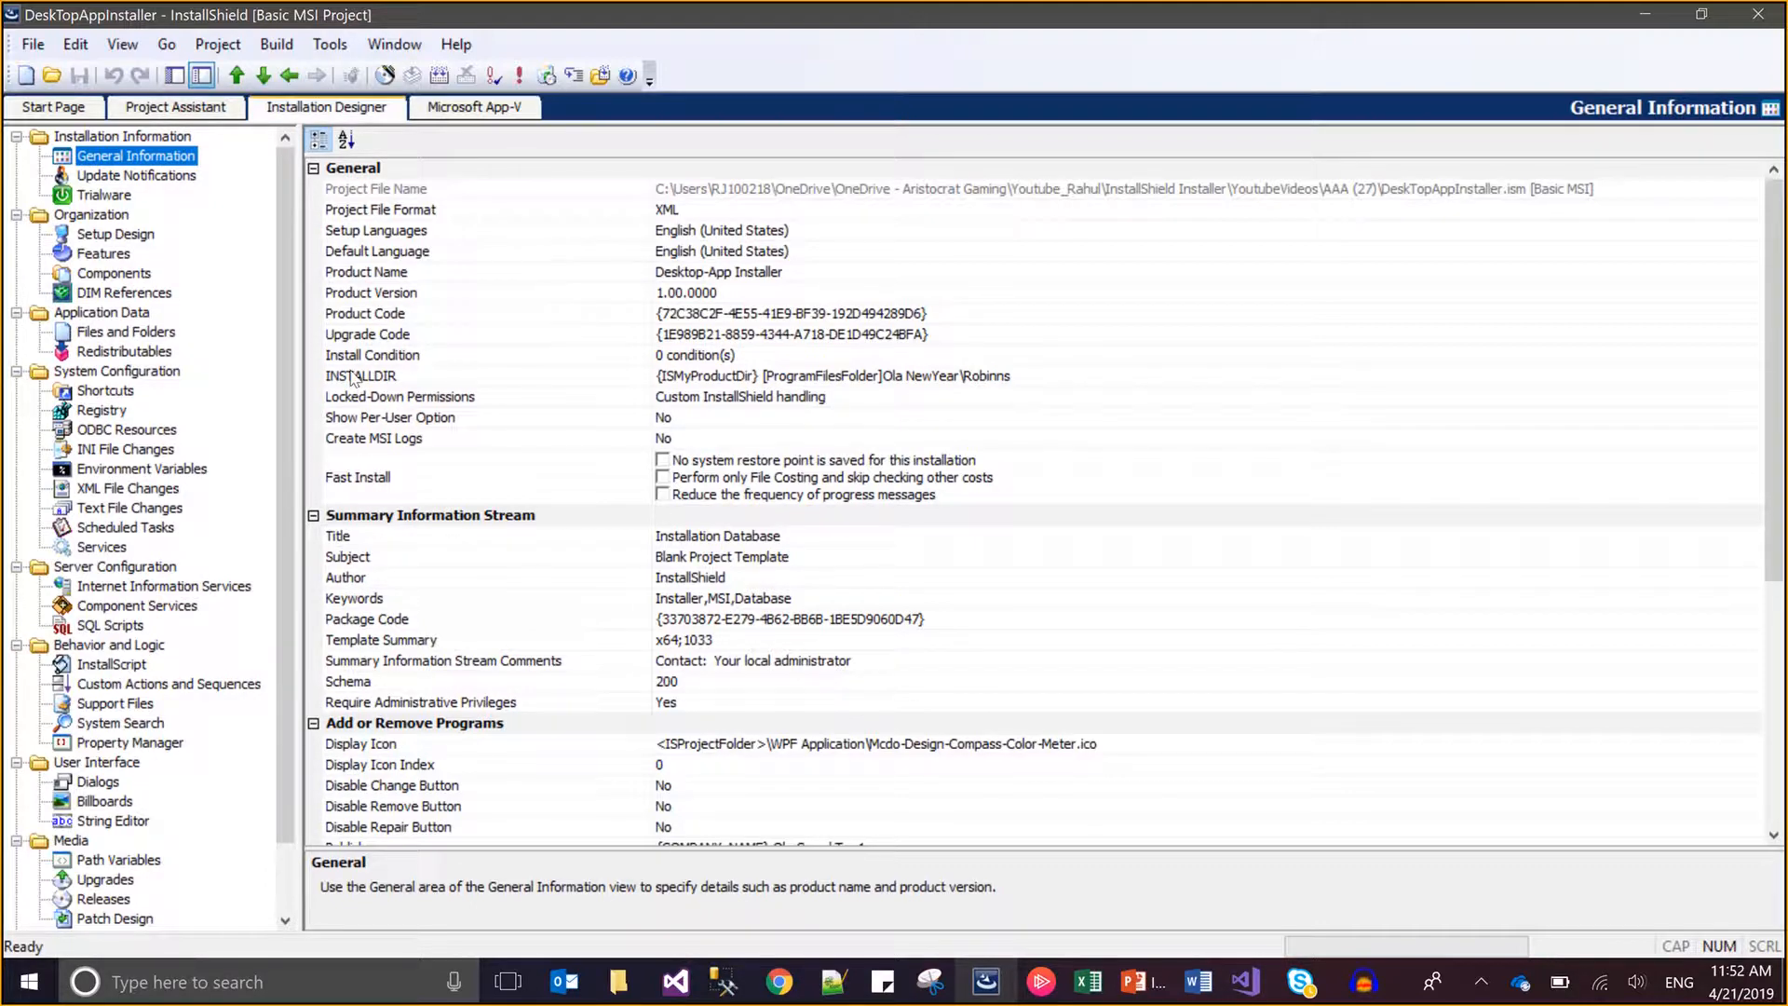
left_click(119, 903)
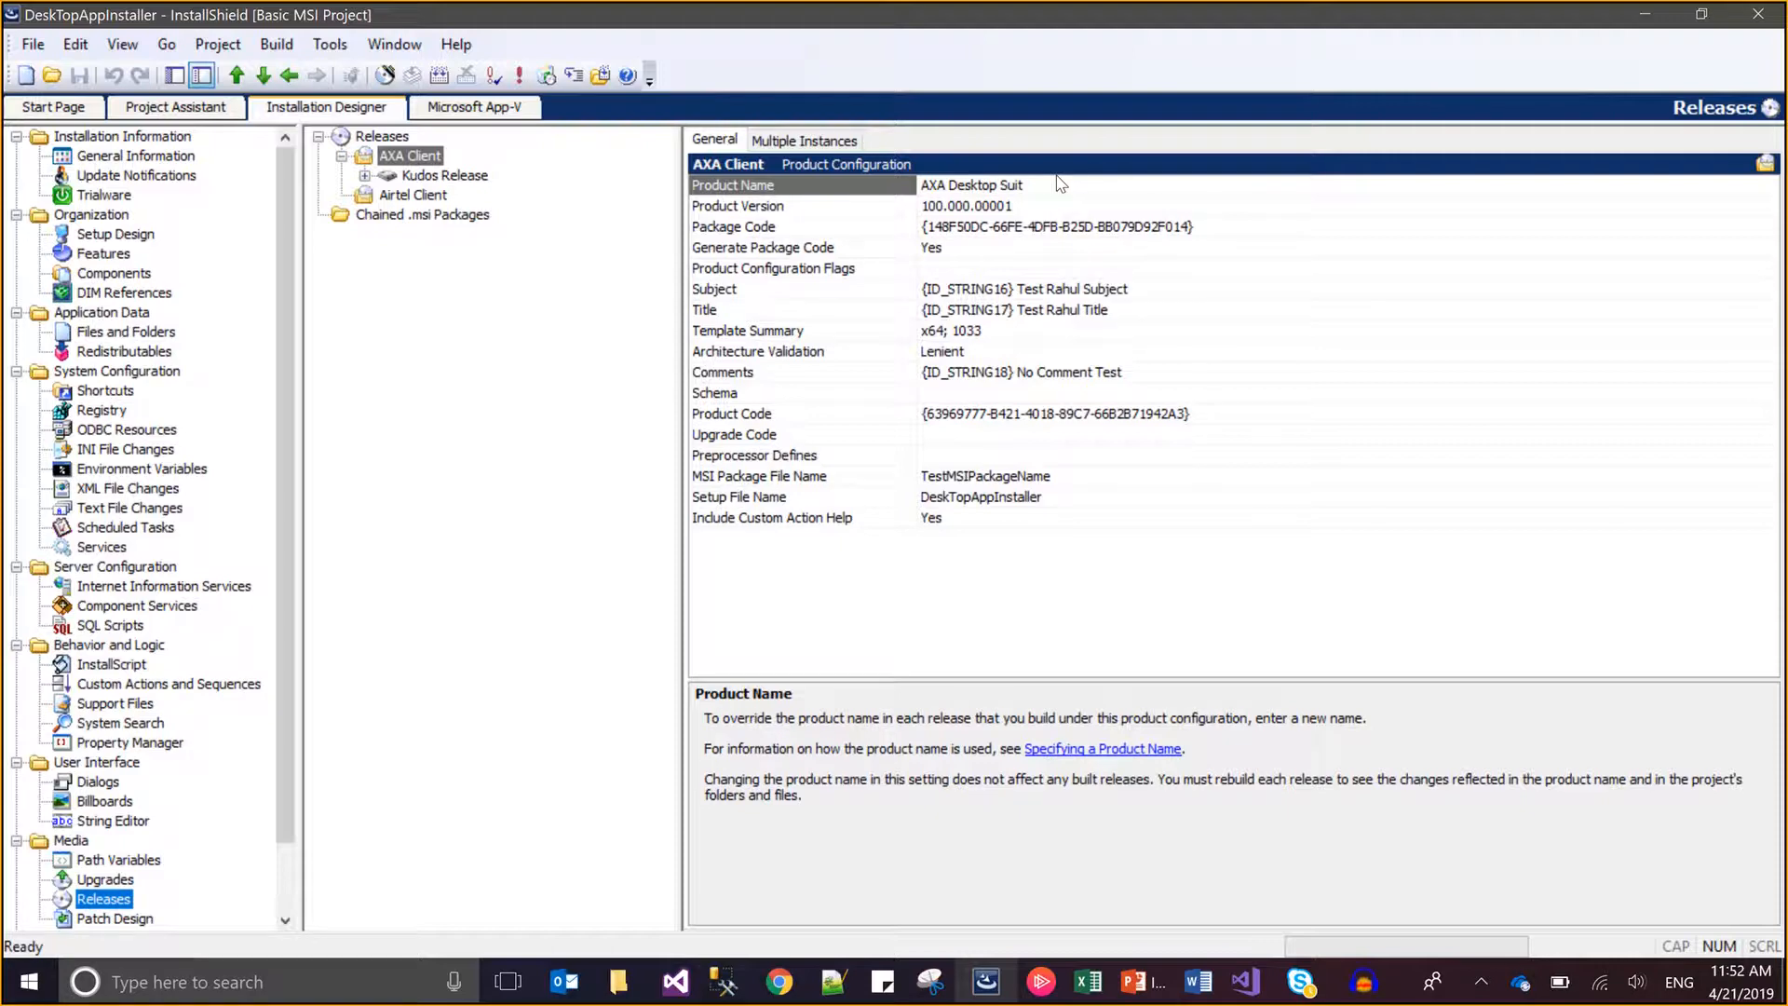
left_click(417, 196)
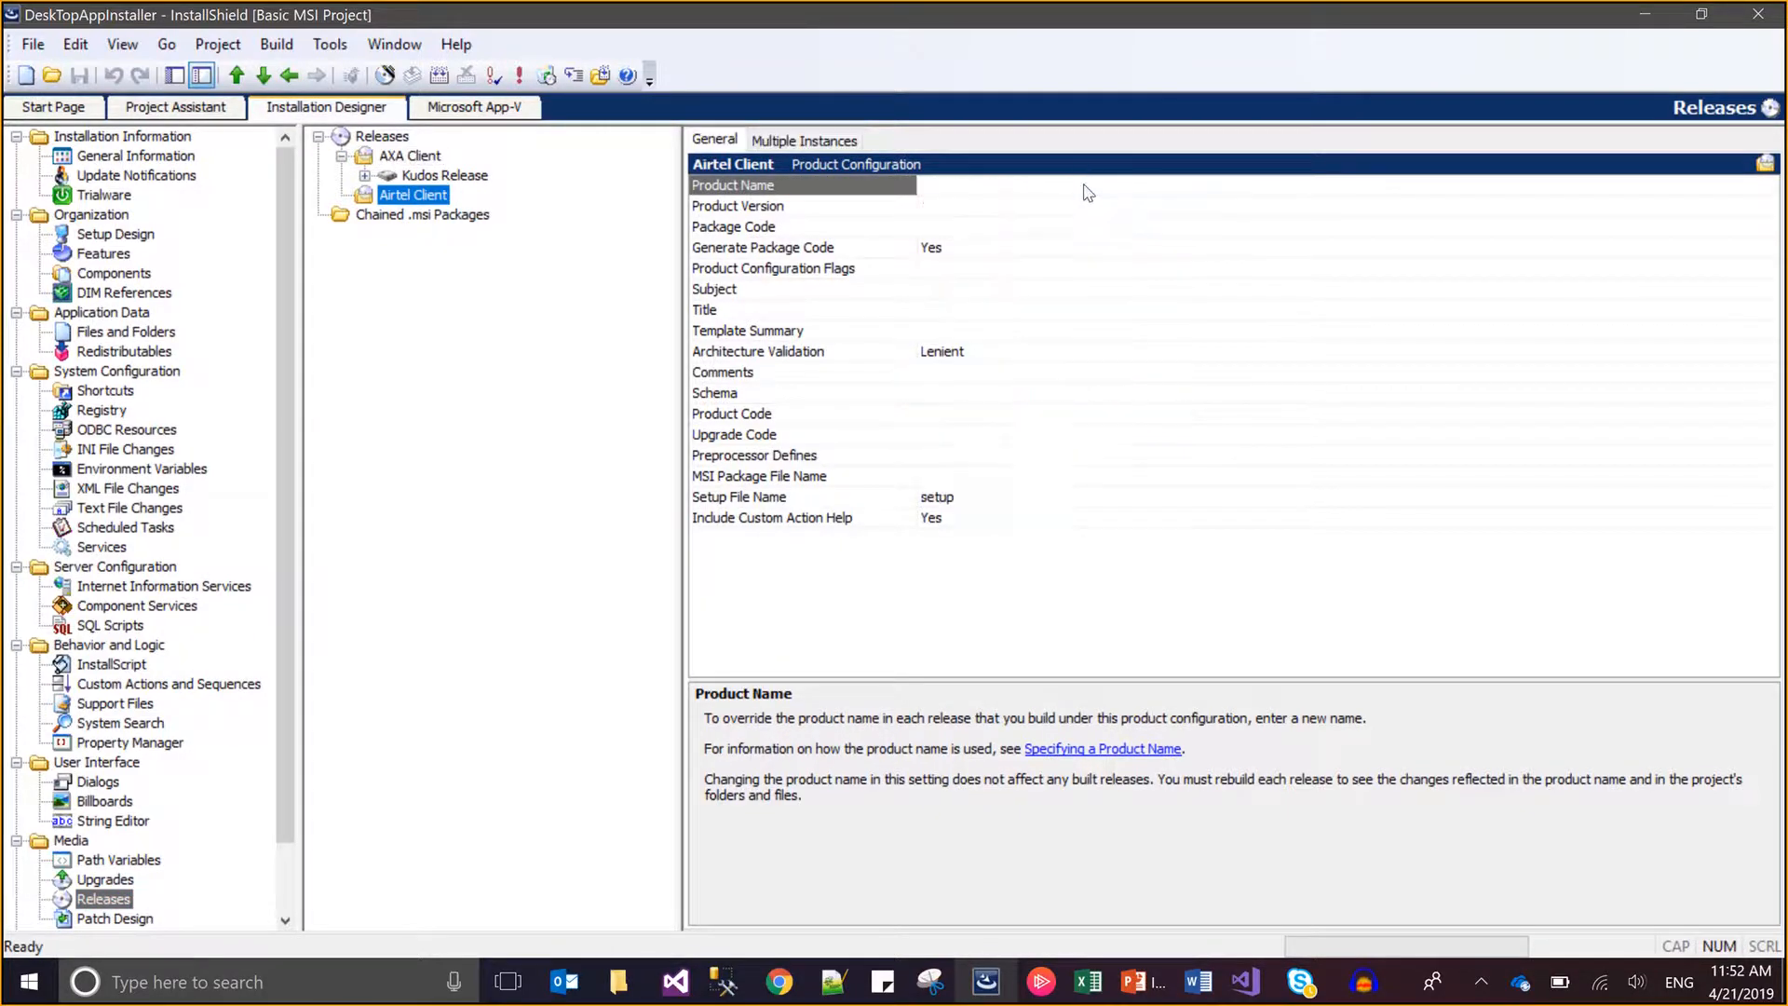
left_click(1088, 193)
type("Aite")
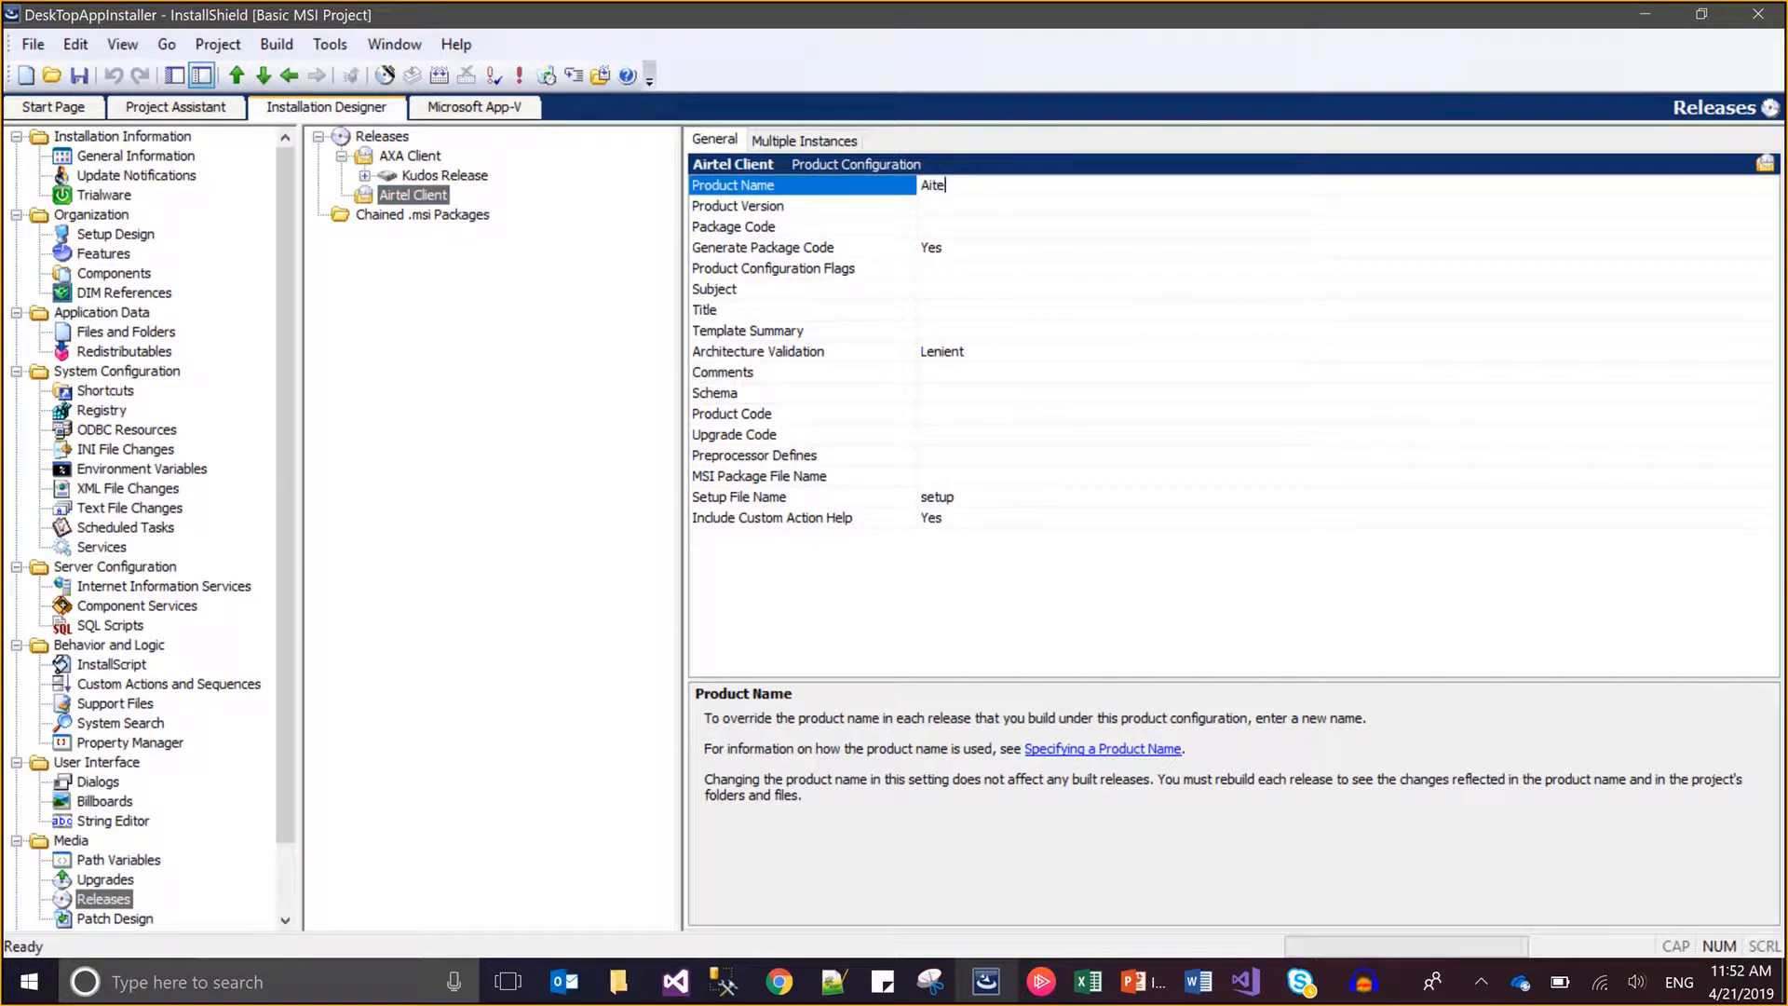
key("BackSpace")
key("BackSpace")
type("rtel Desktop App")
key("ctrl+s")
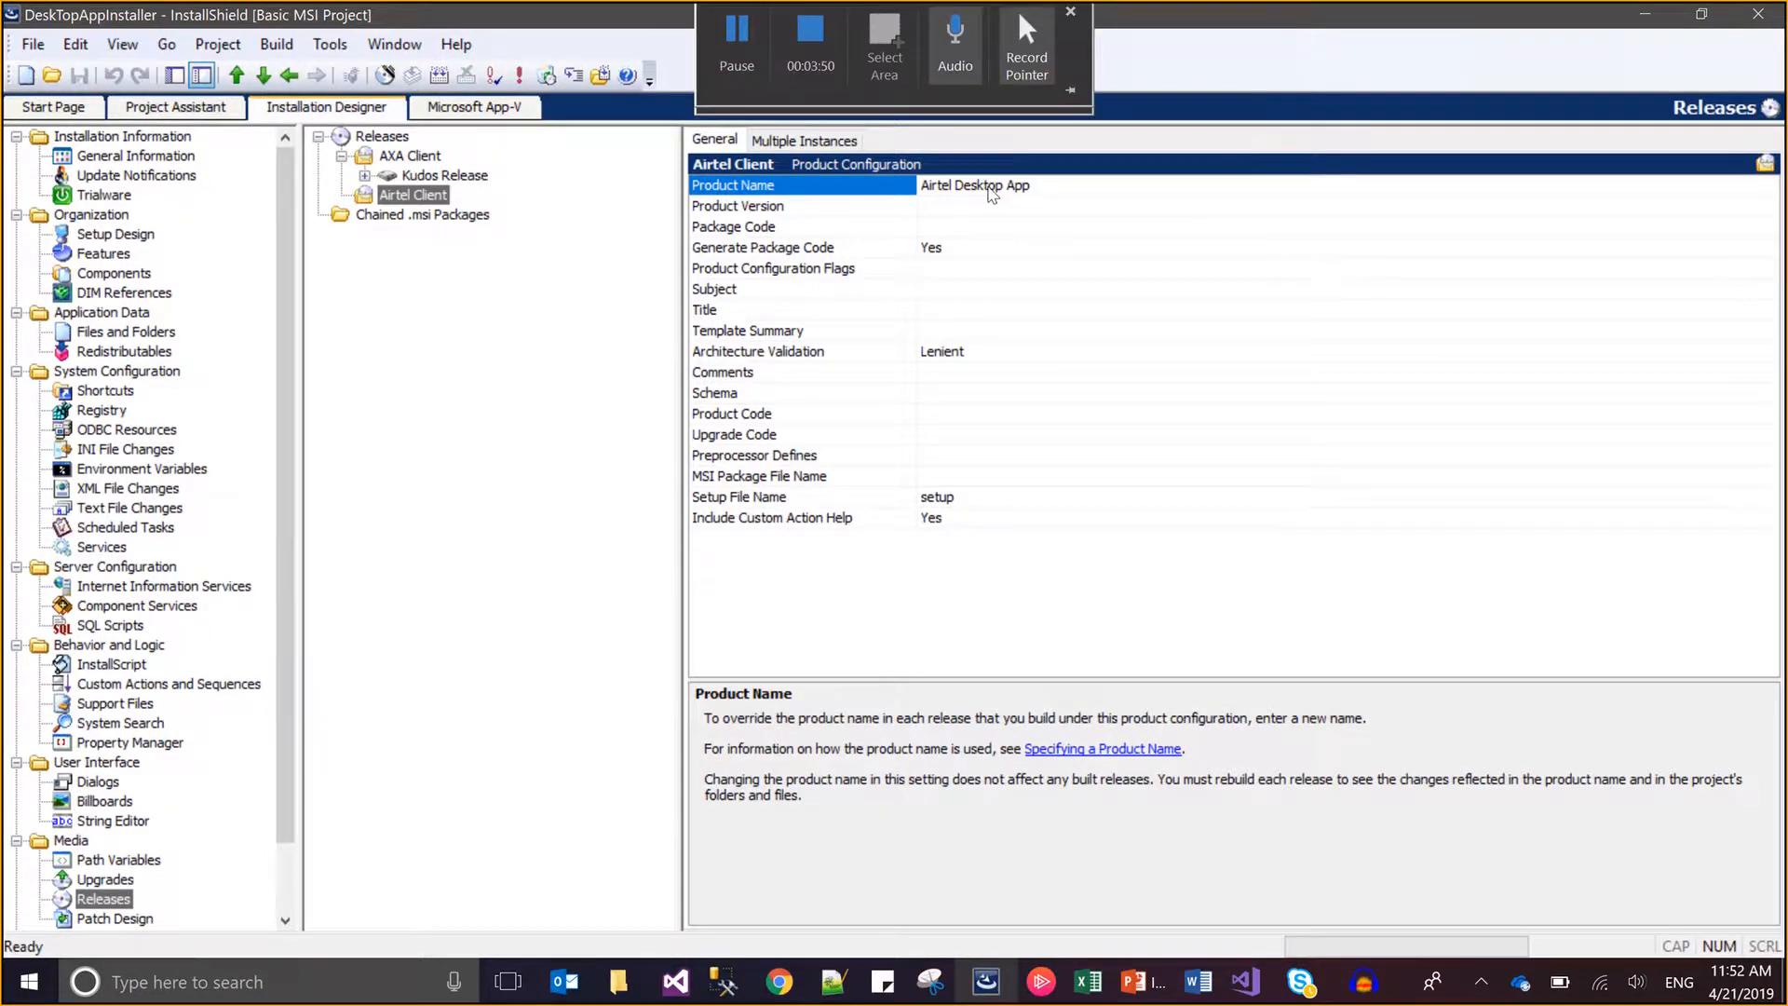
Set the Airtel Client configuration's product version to 1.0.0.1.
left_click(996, 208)
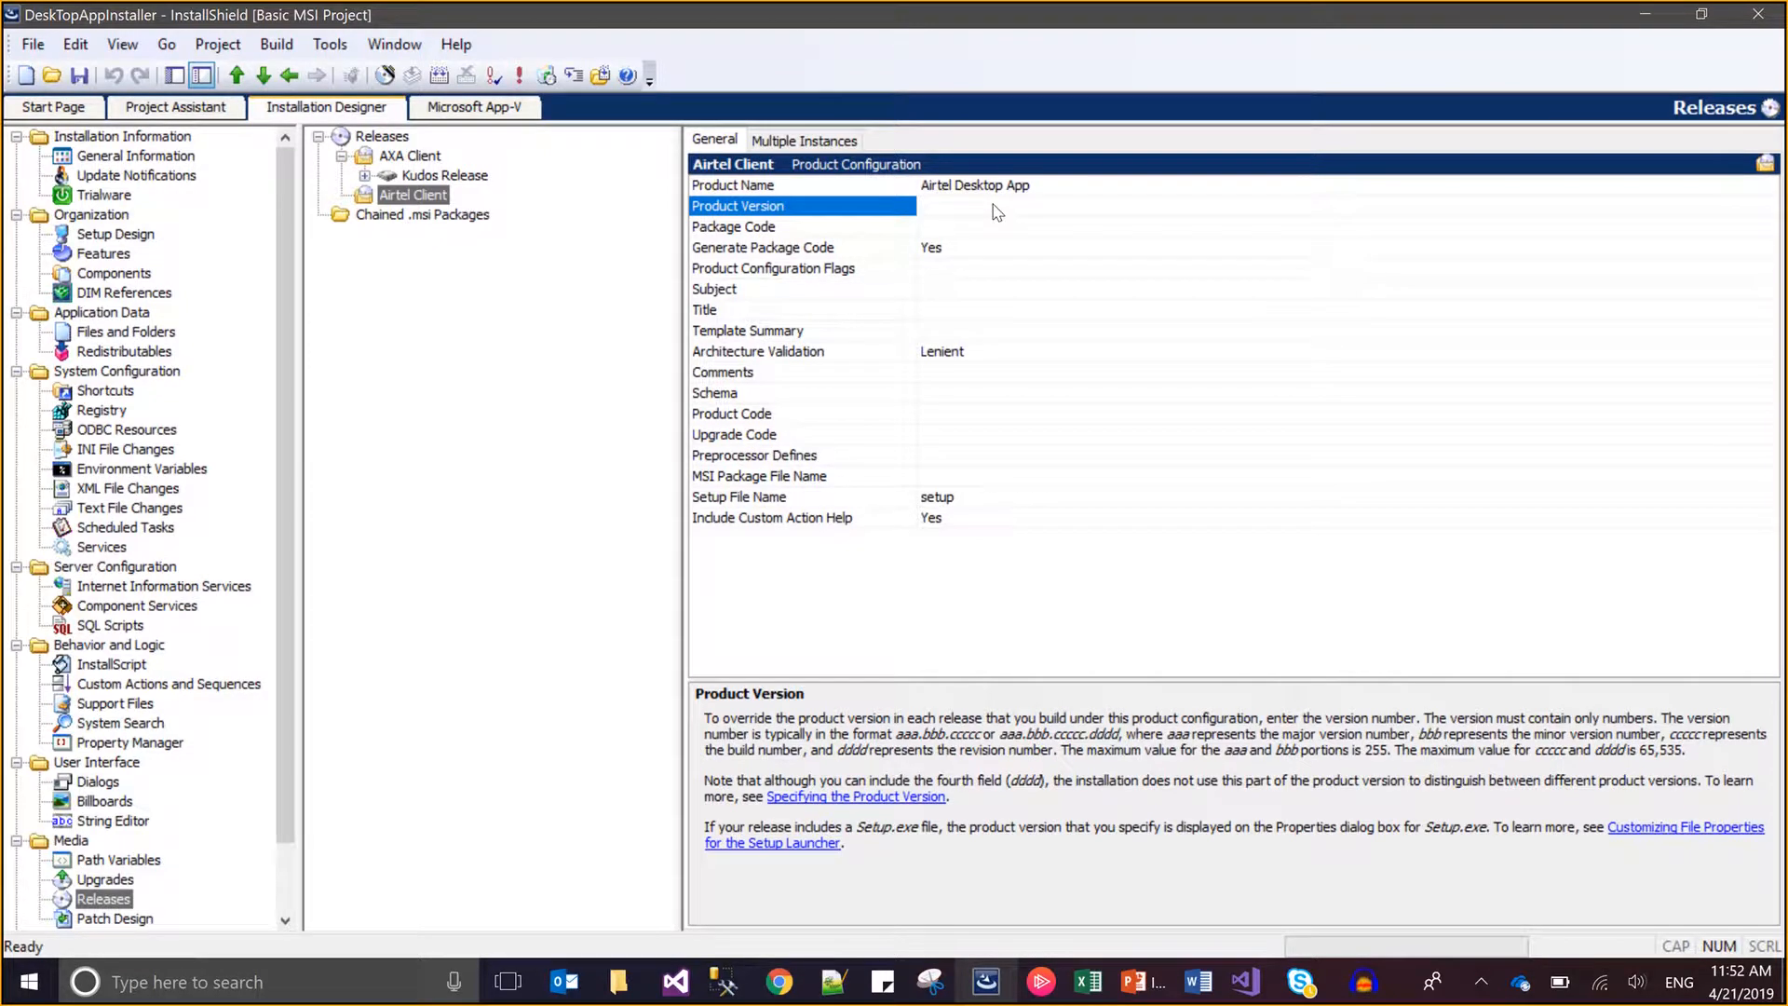
type("1.0.0.0")
key("BackSpace")
type("1")
key("Return")
Check the AXA Client's product version, and generate a new package code GUID for the Airtel Client configuration and save.
left_click(440, 156)
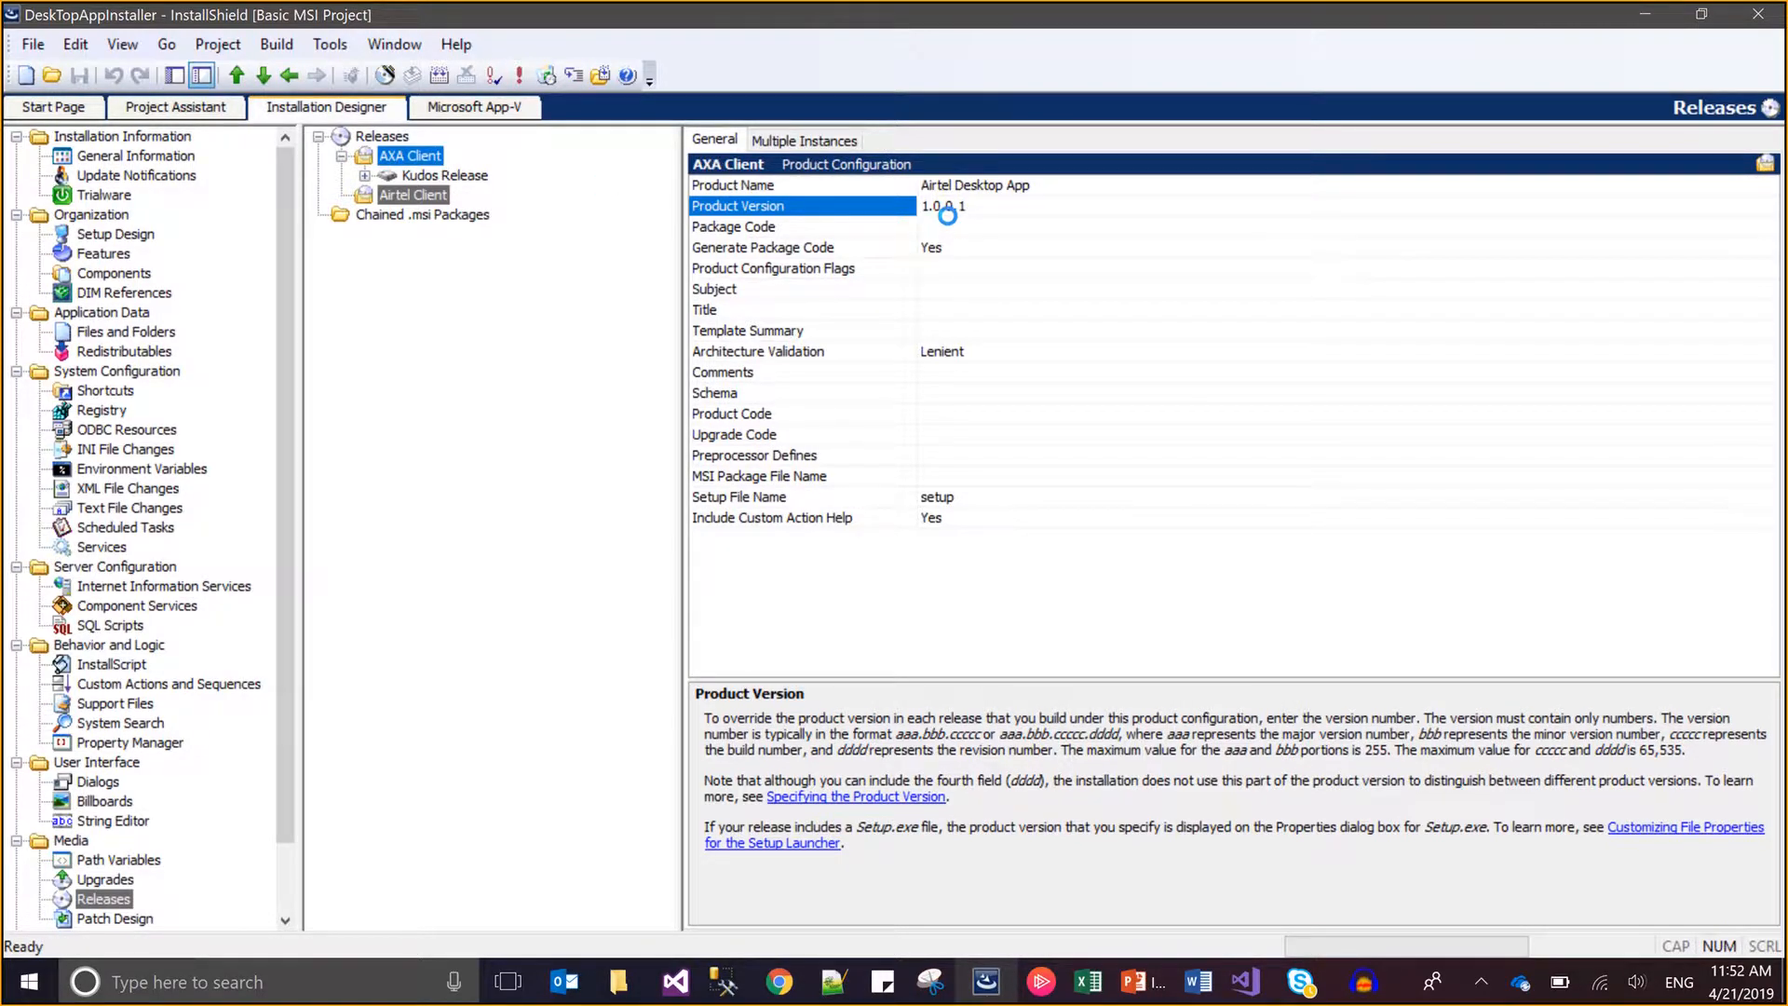
left_click(1027, 207)
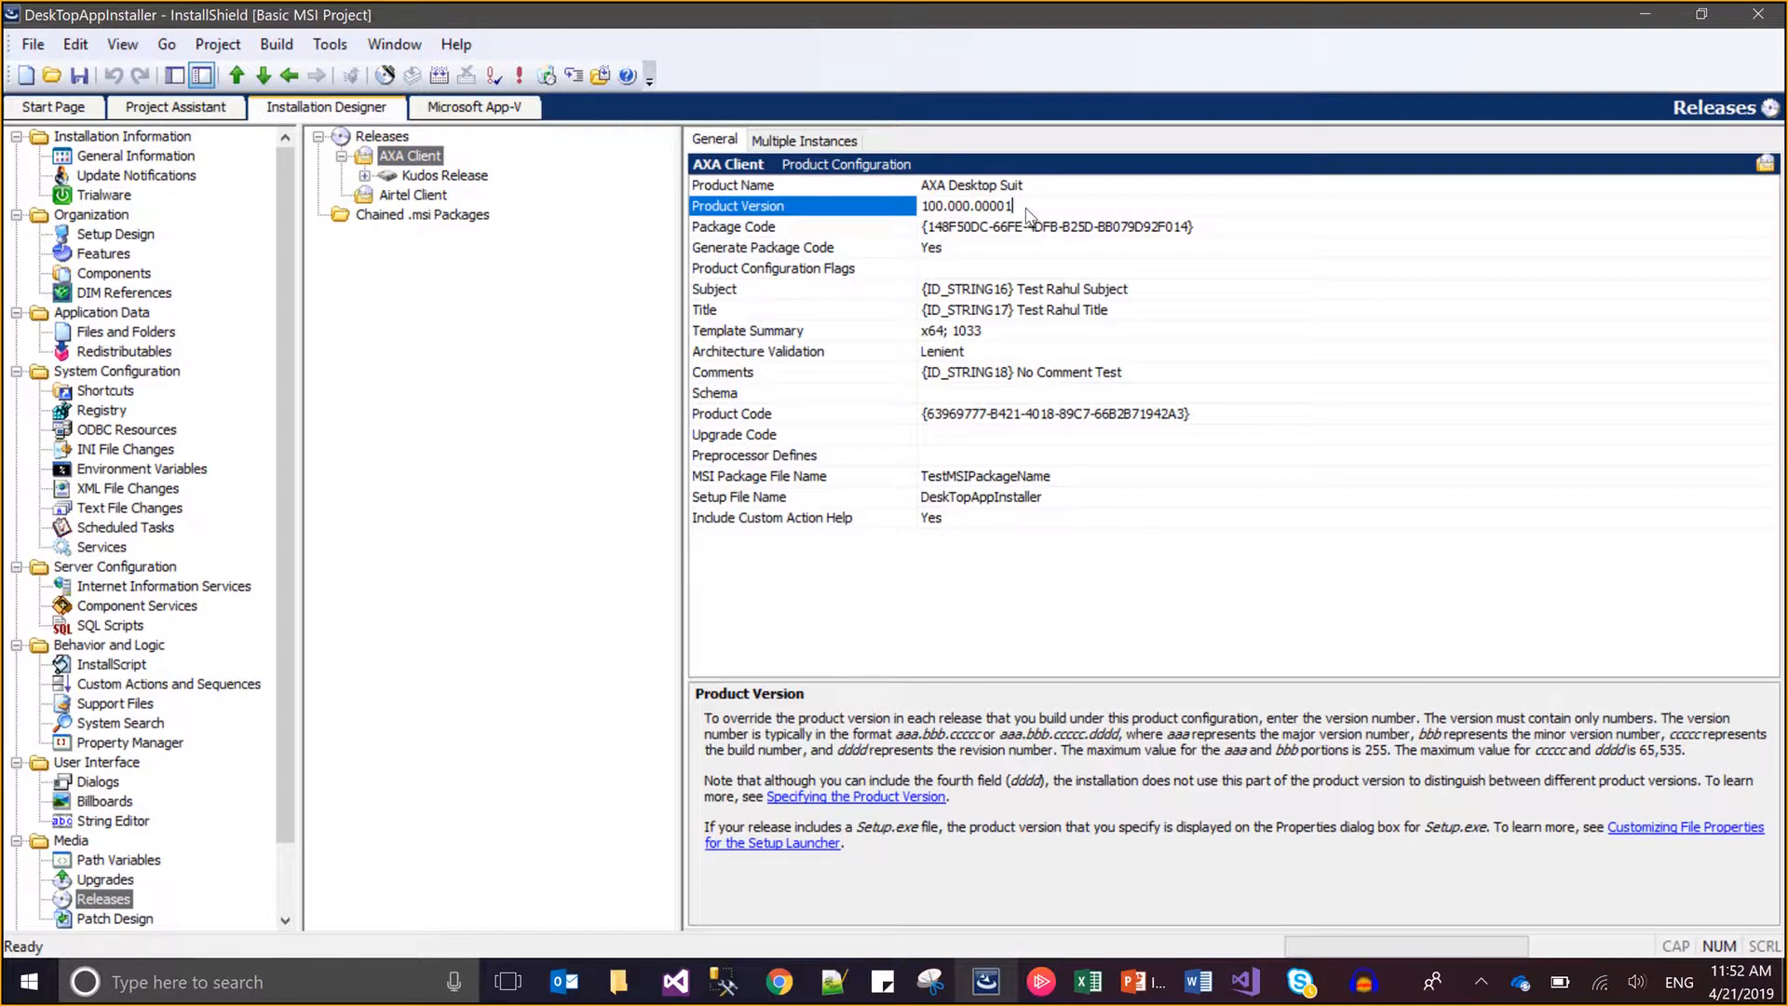
left_click(401, 196)
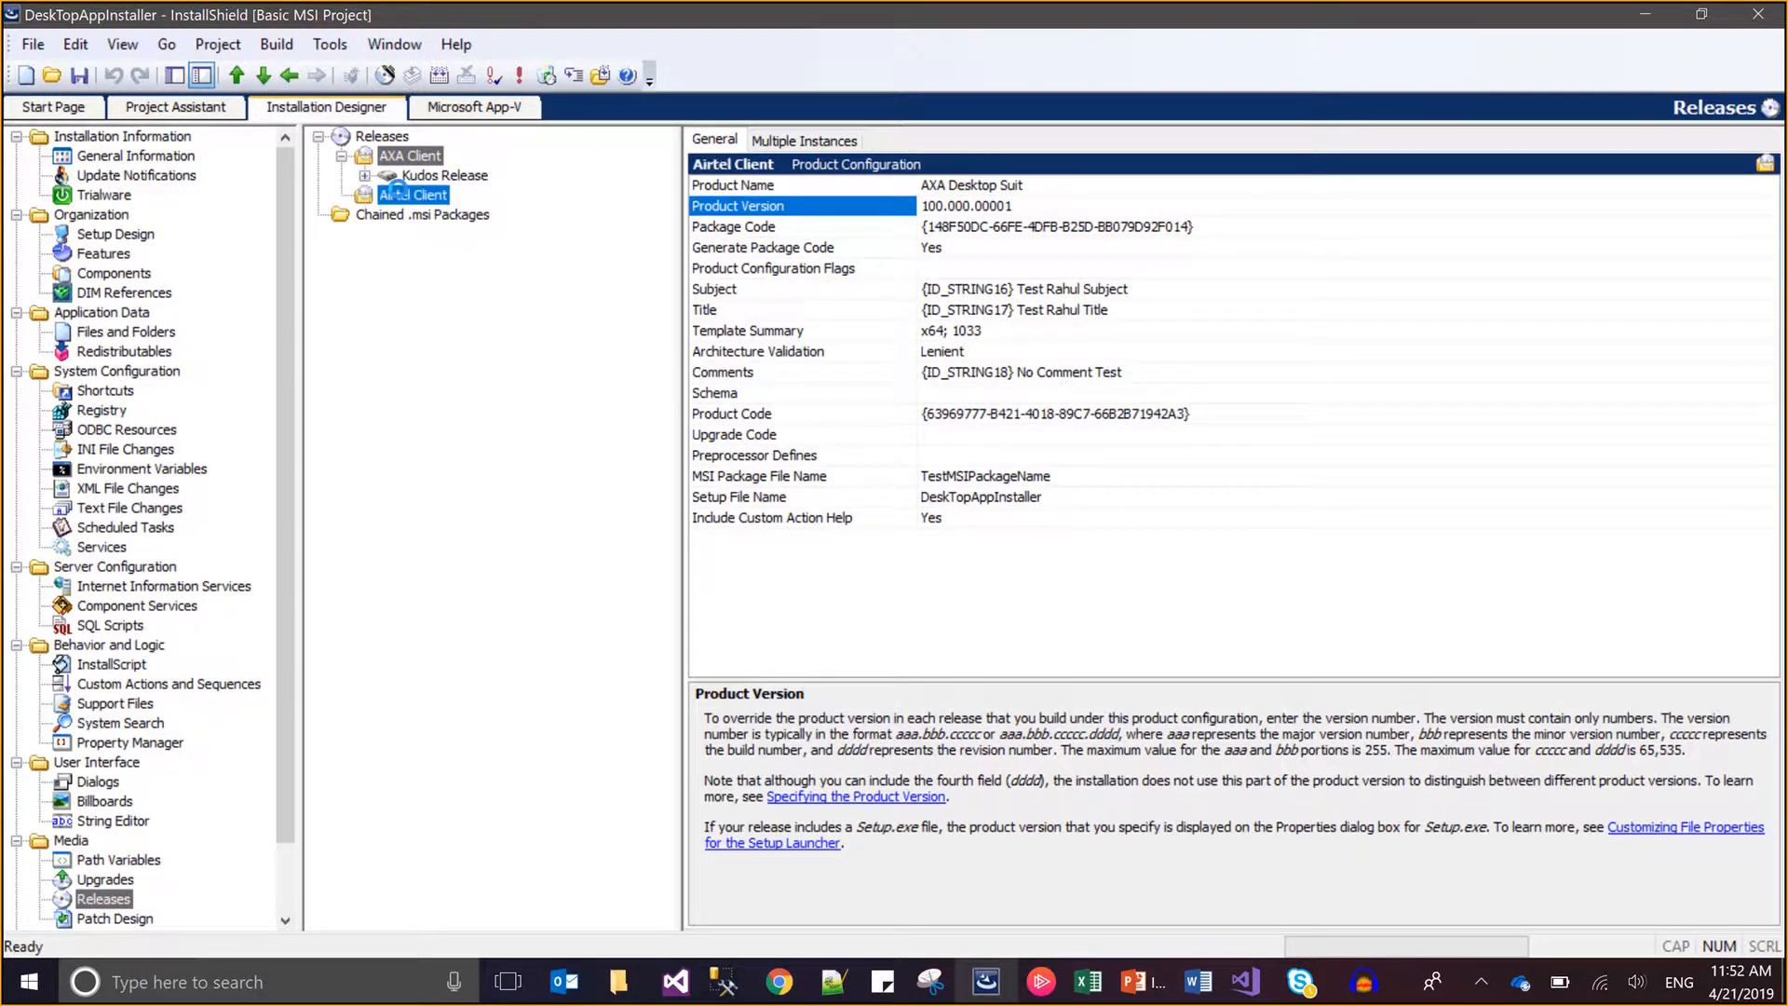
left_click(1272, 233)
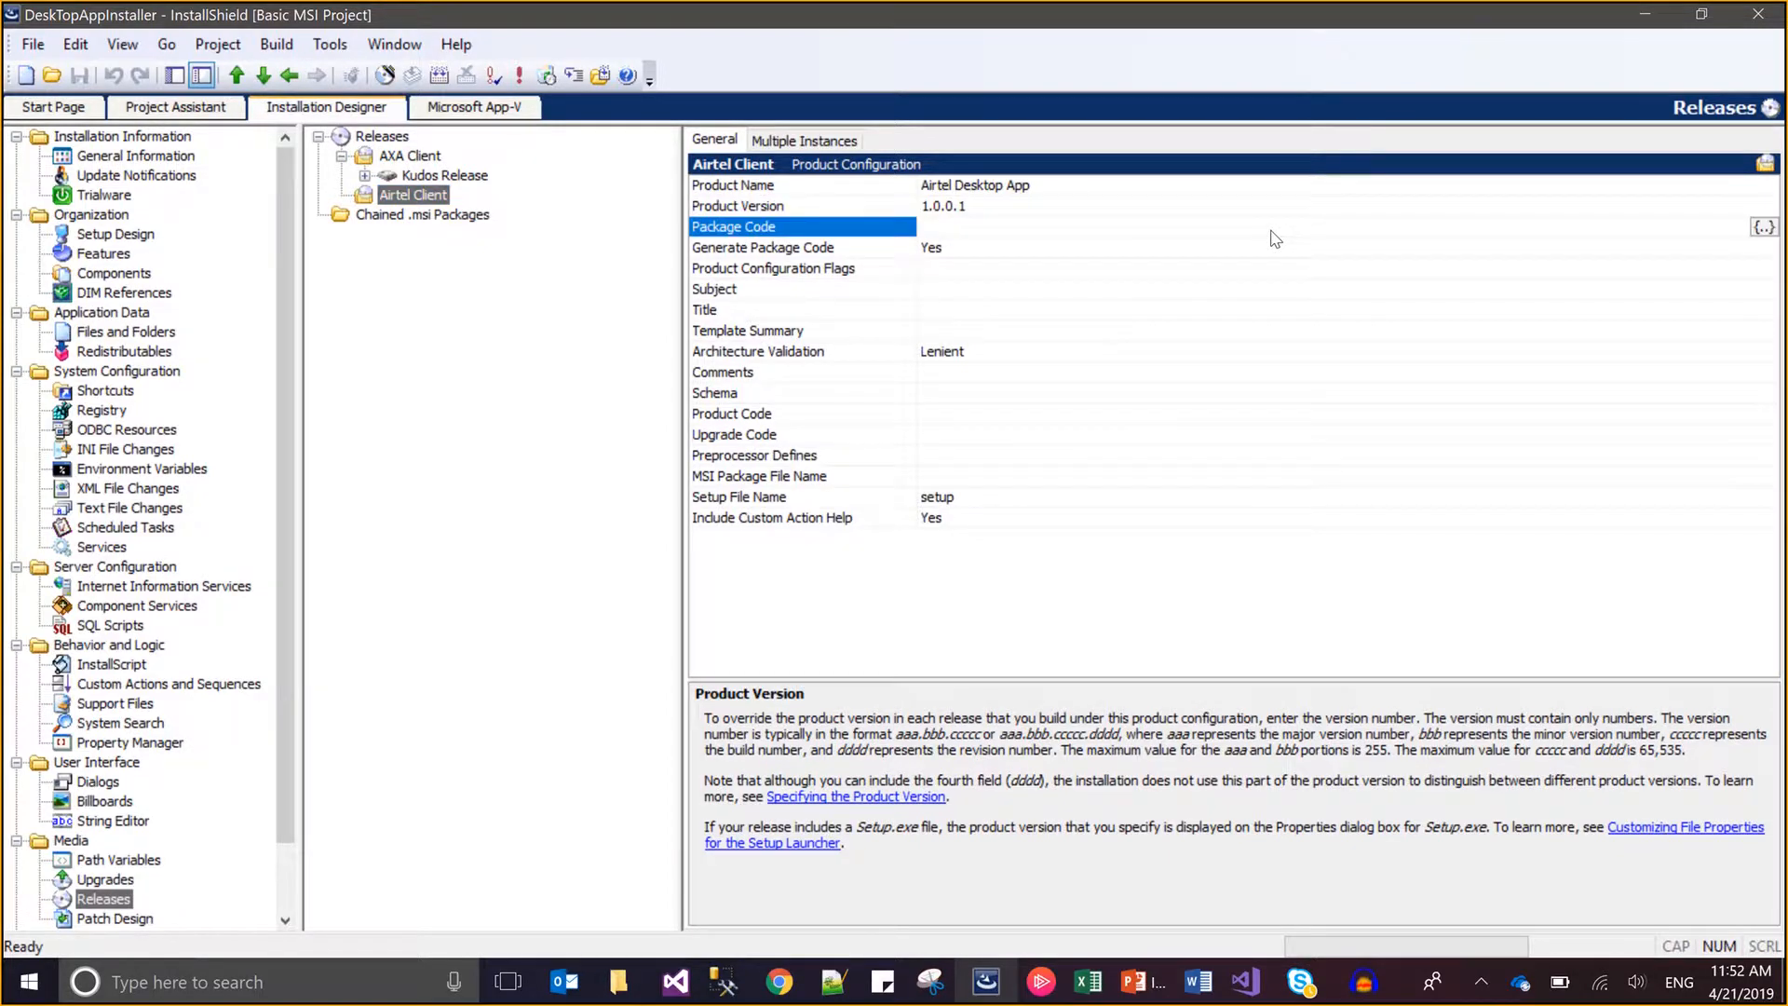
left_click(1763, 229)
key("ctrl+s")
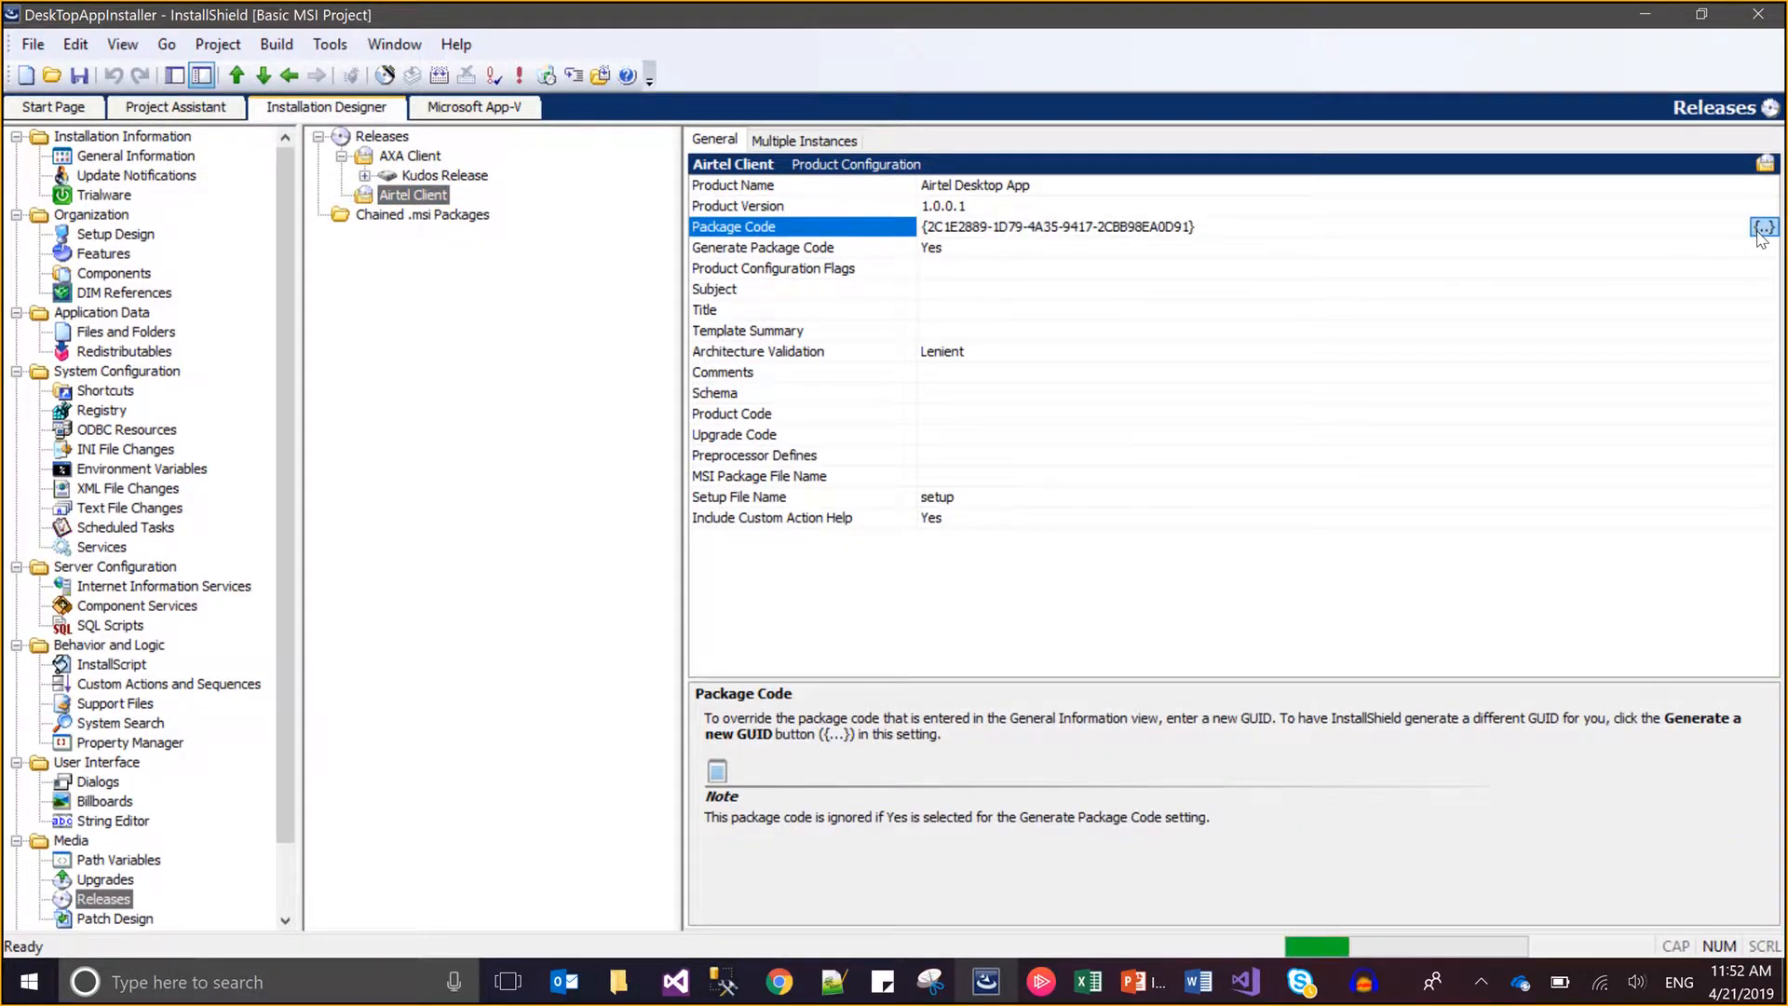
Review the Airtel Client configuration's Generate Package Code options and its Product Configuration Flags setting.
left_click(951, 254)
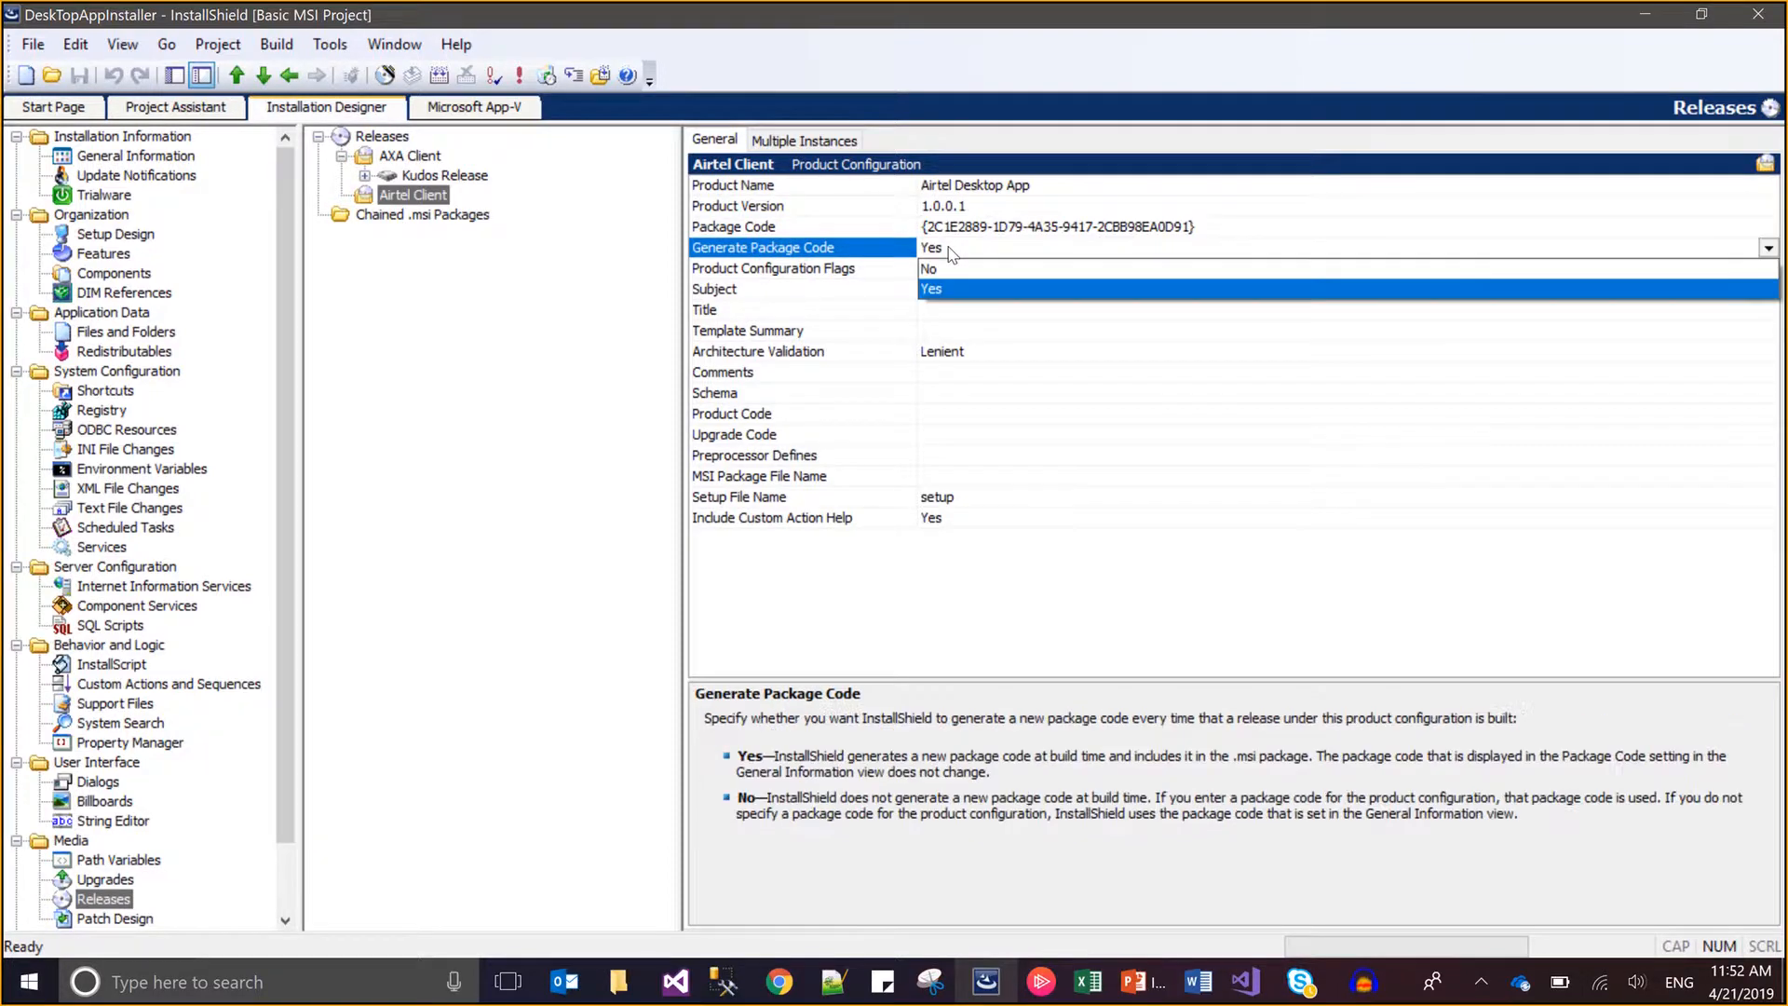
left_click(805, 266)
left_click(808, 272)
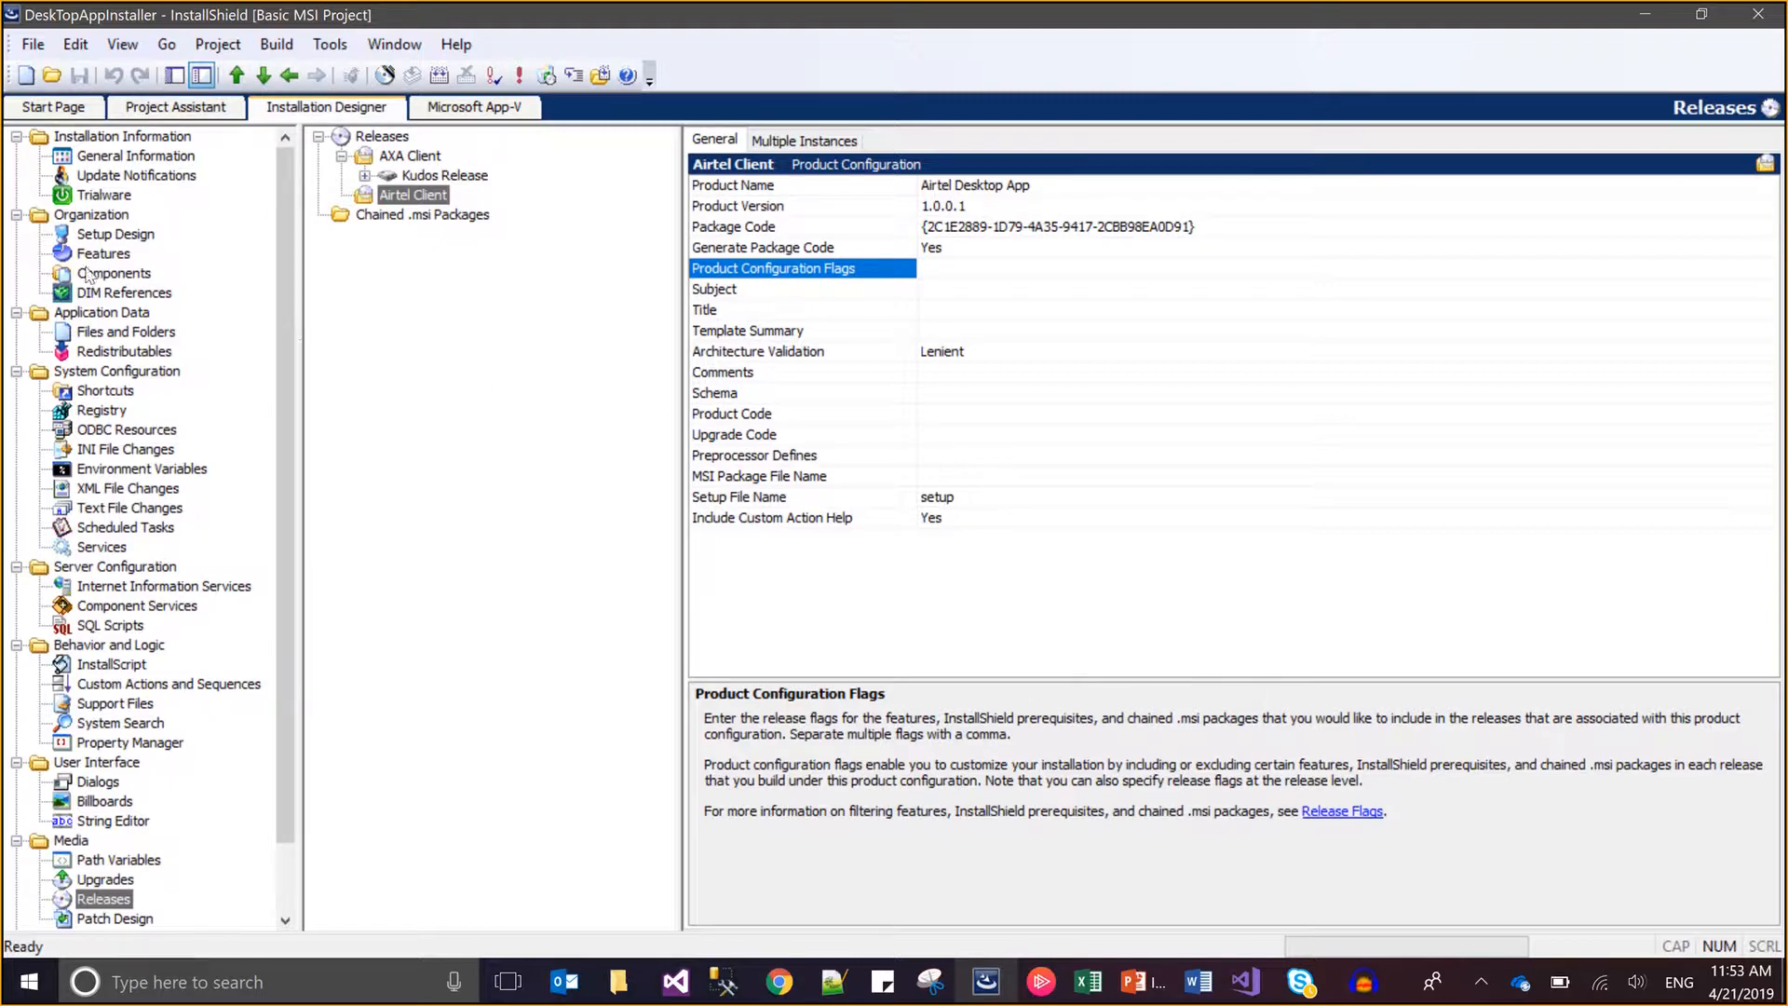
Examine the WPF_Application feature's settings and its Configuration and Executable components in the Features and Setup Design views.
left_click(112, 255)
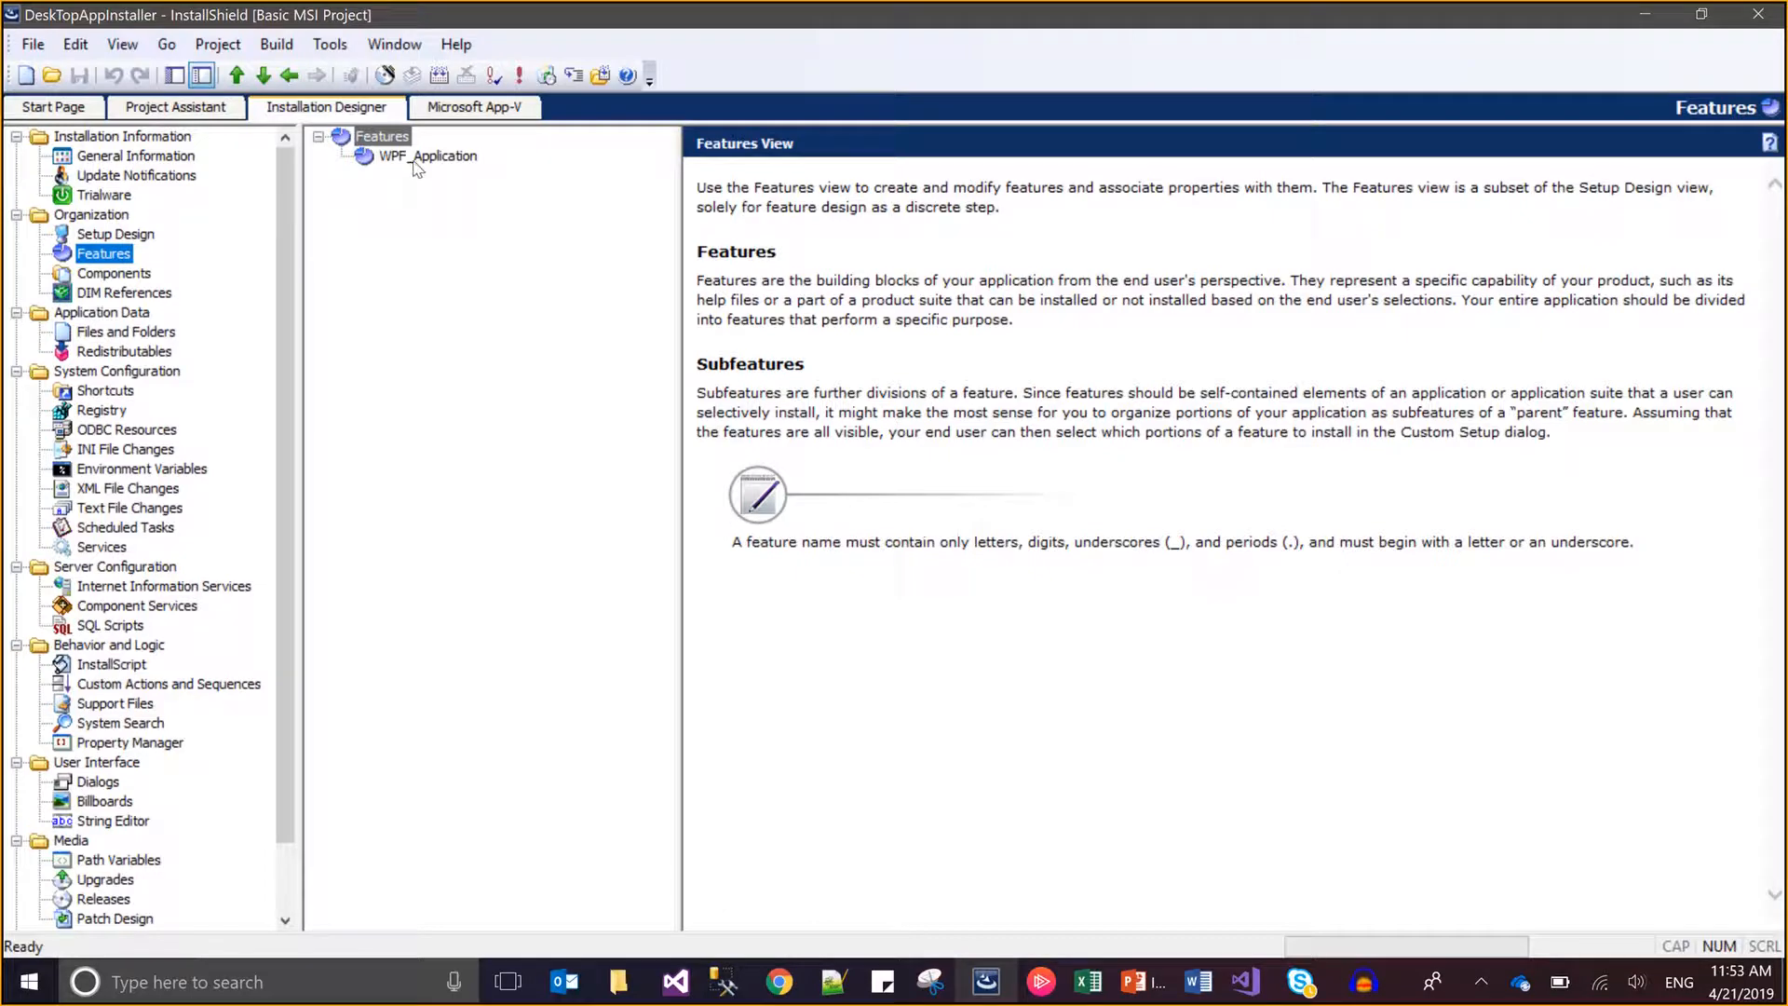
left_click(415, 158)
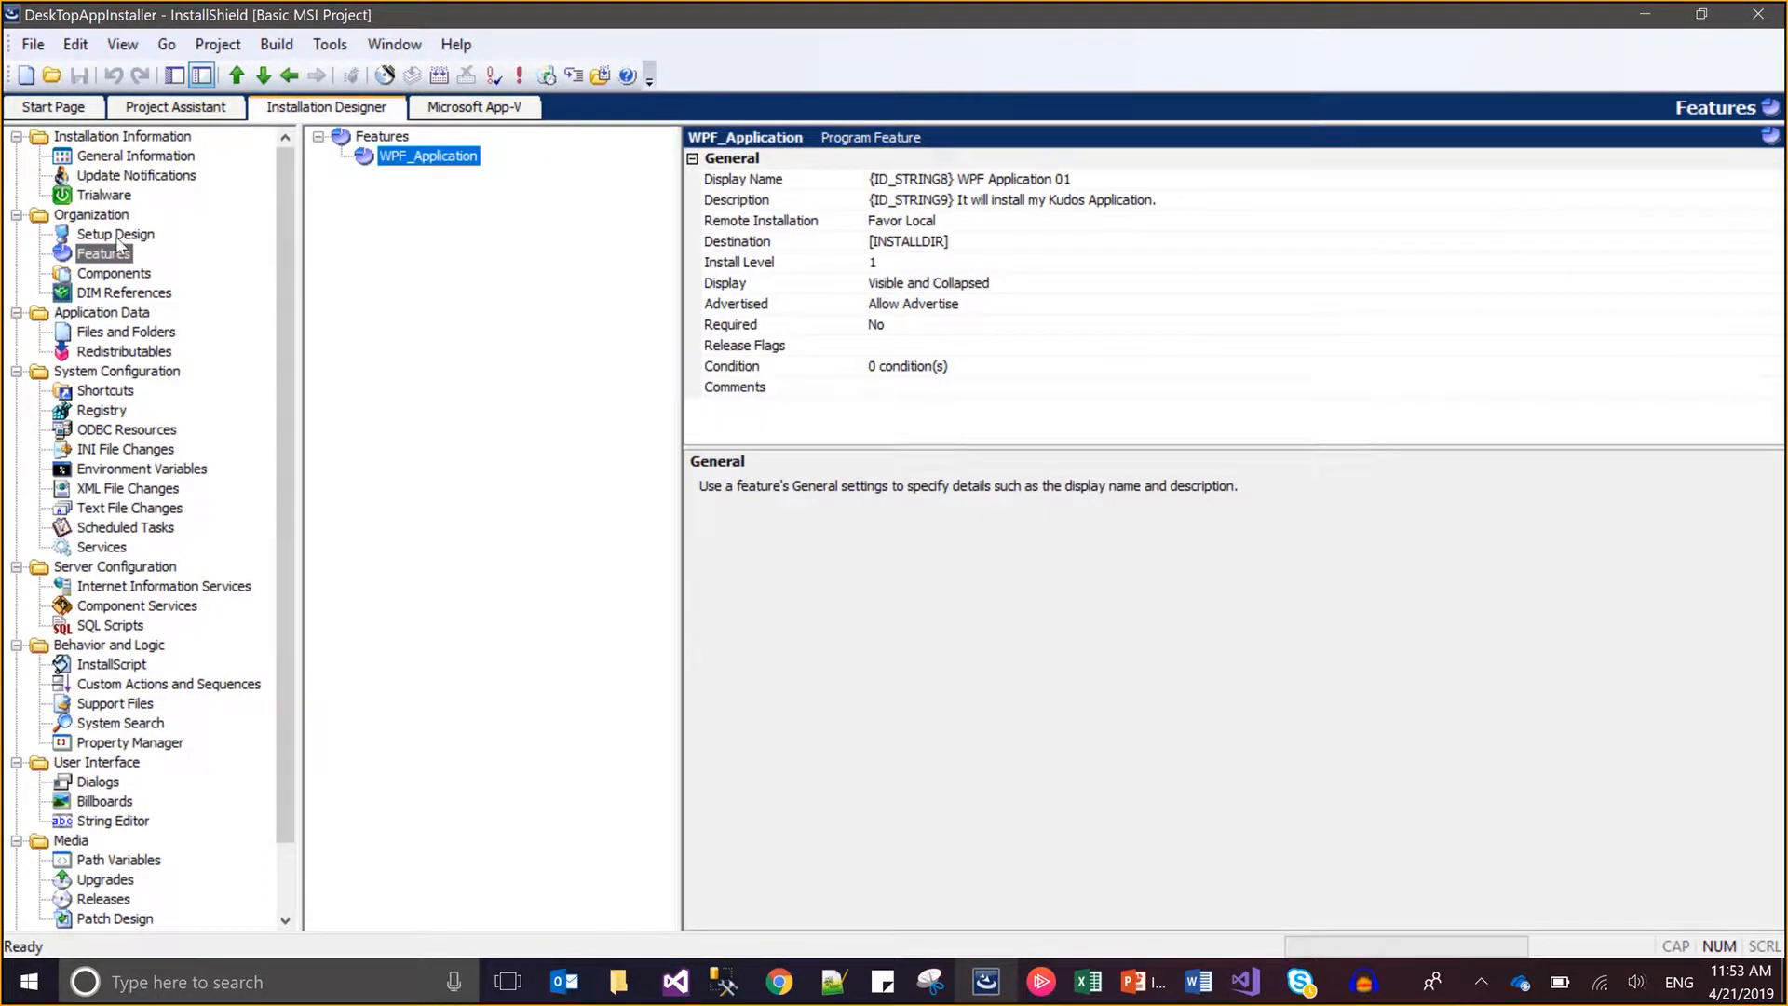
left_click(117, 236)
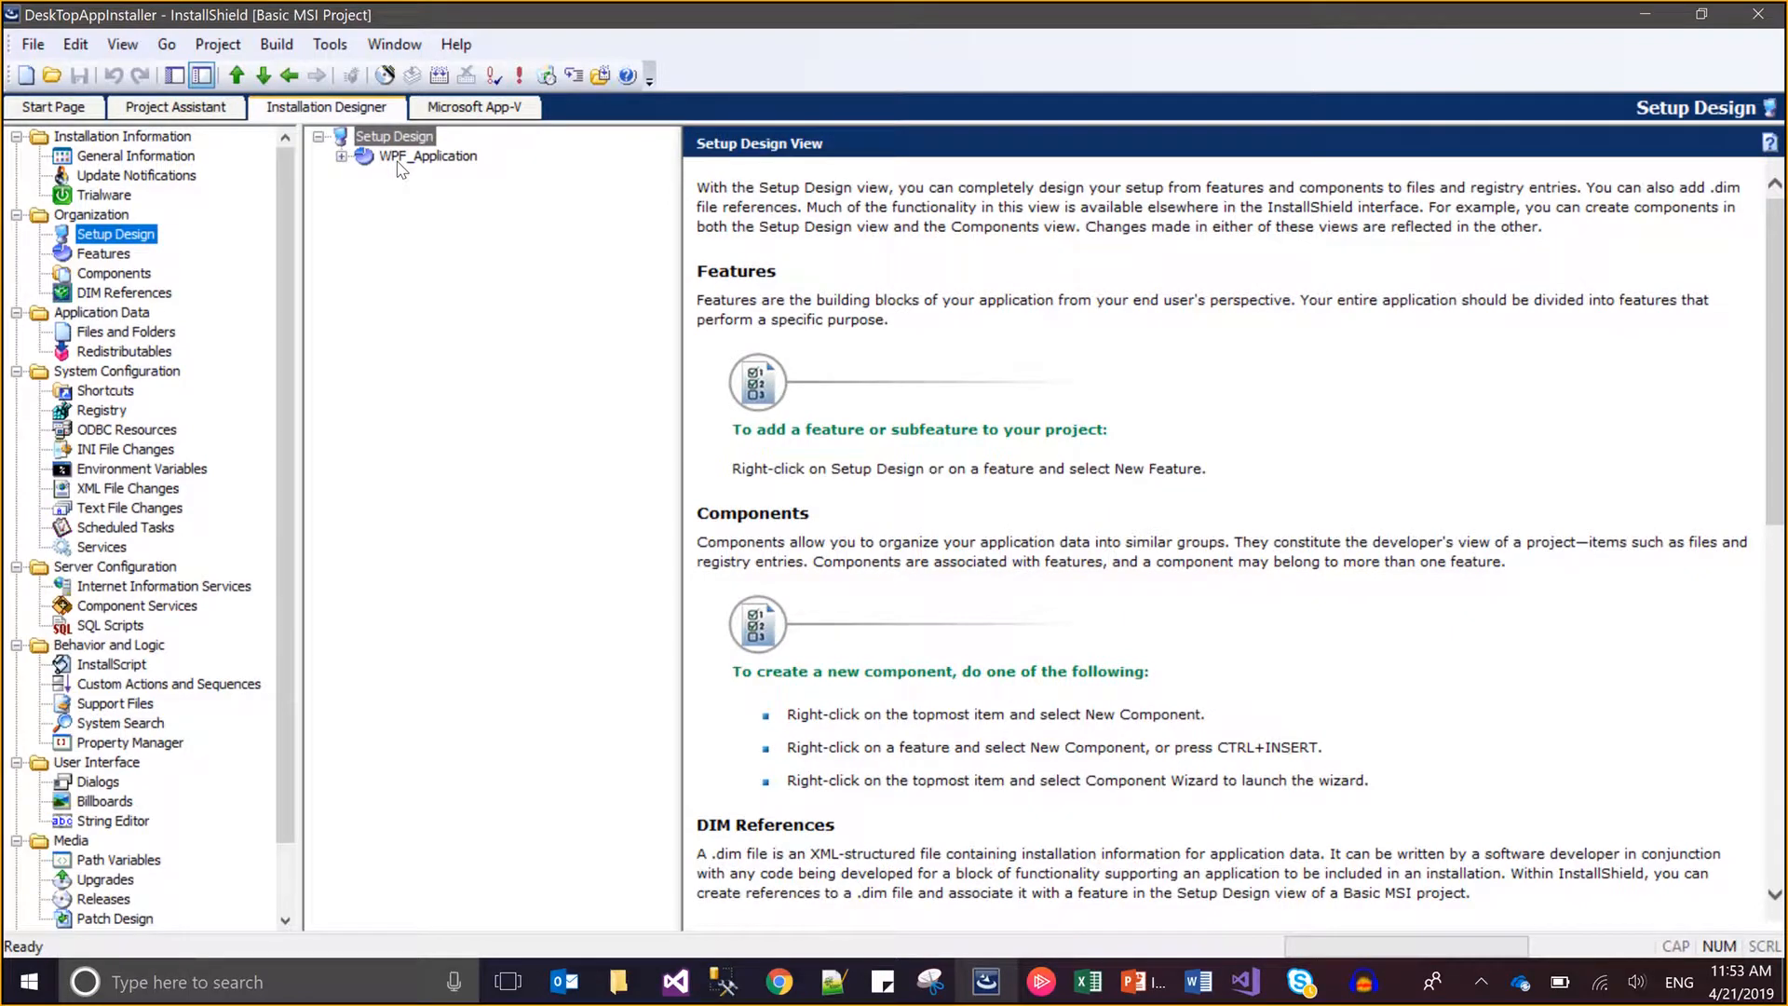
left_click(417, 156)
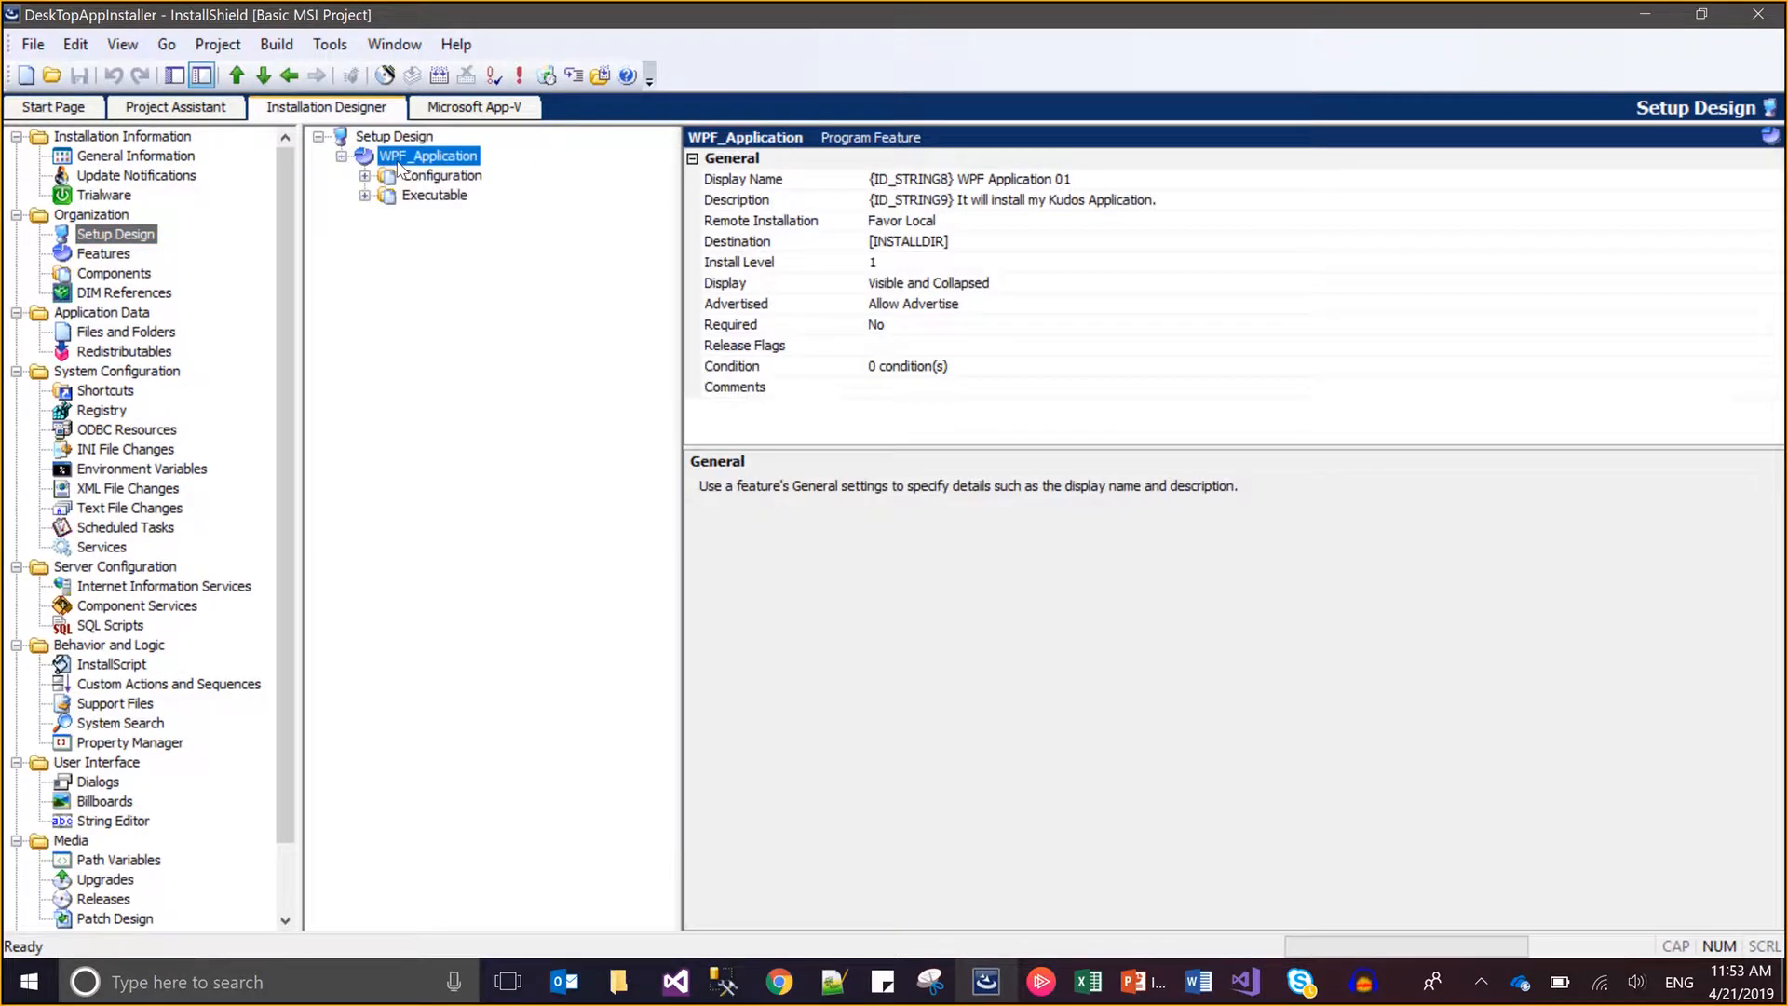
left_click(430, 176)
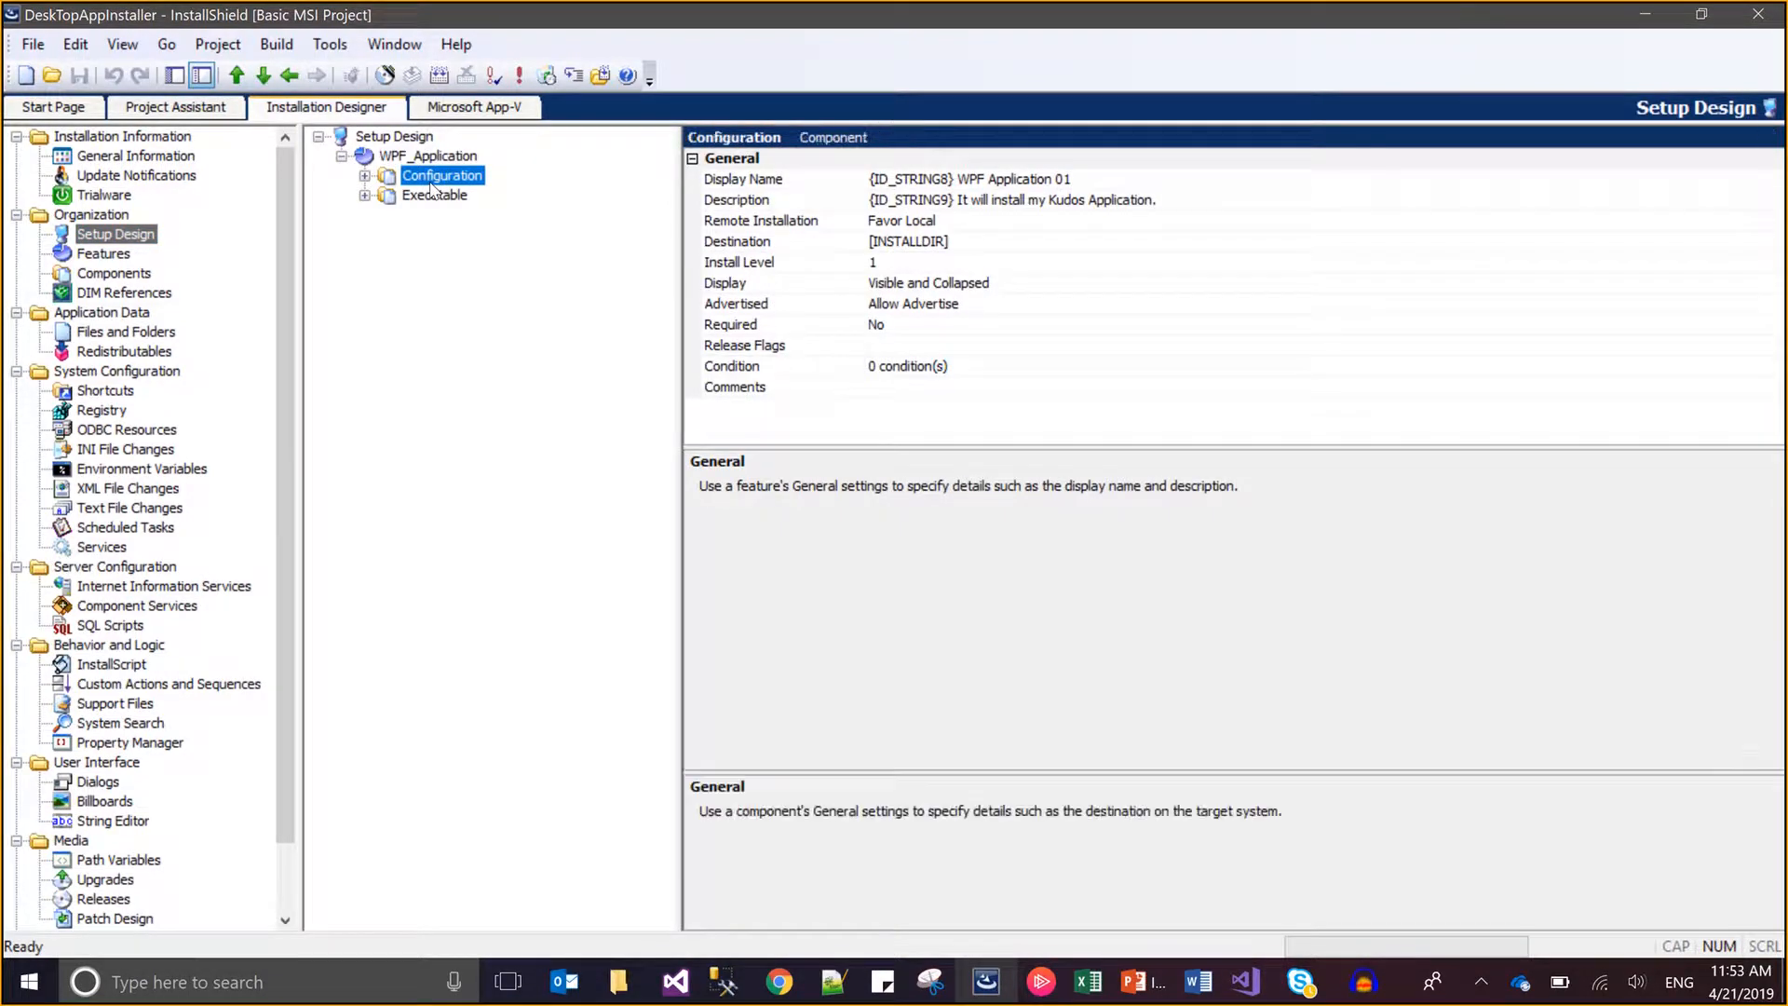
left_click(433, 192)
left_click(431, 184)
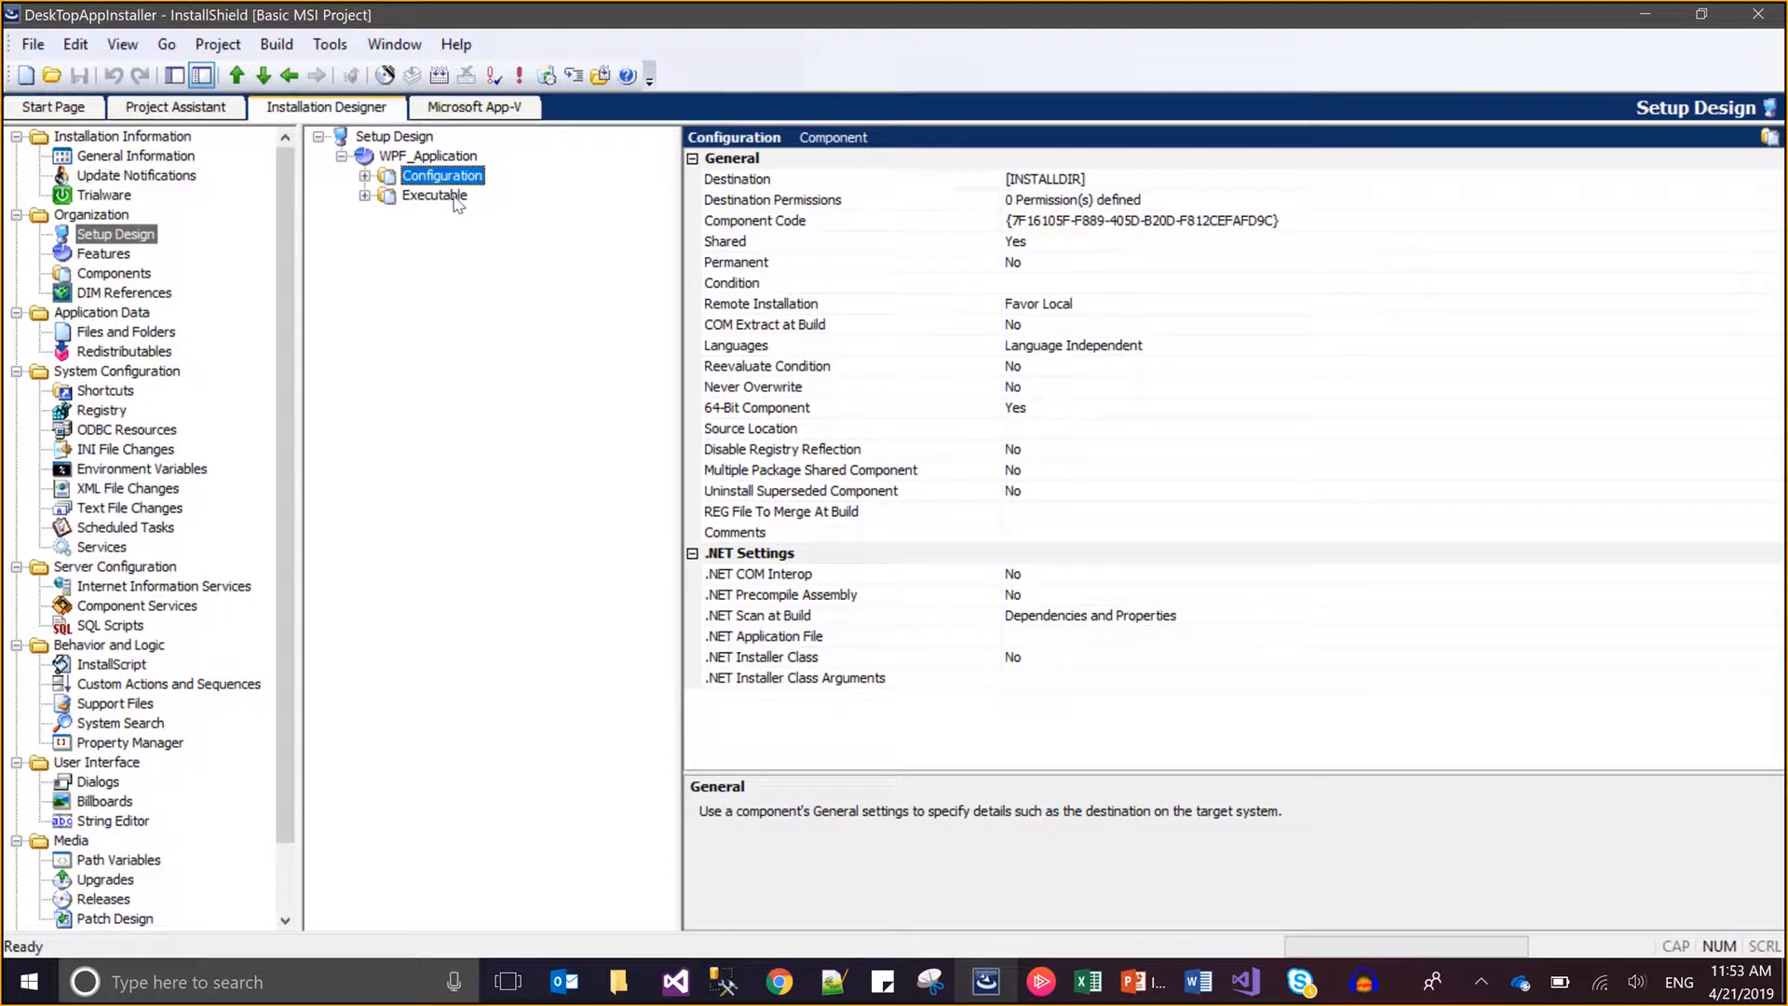
left_click(457, 201)
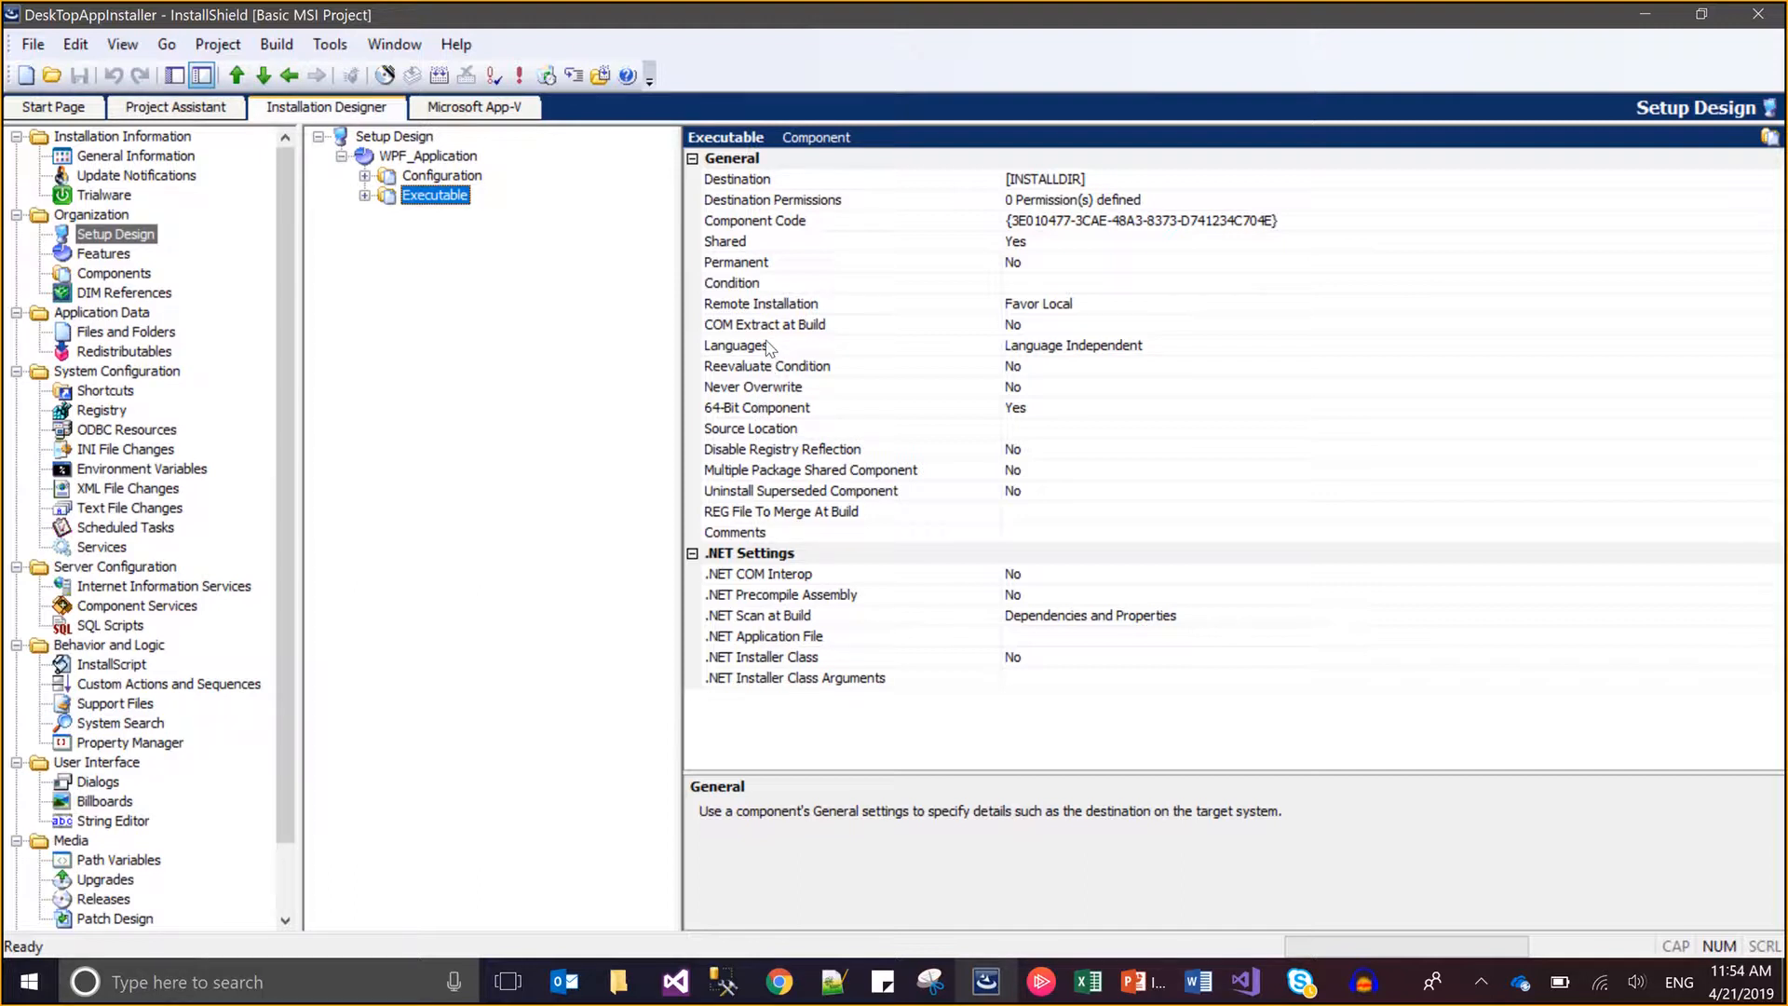
left_click(420, 161)
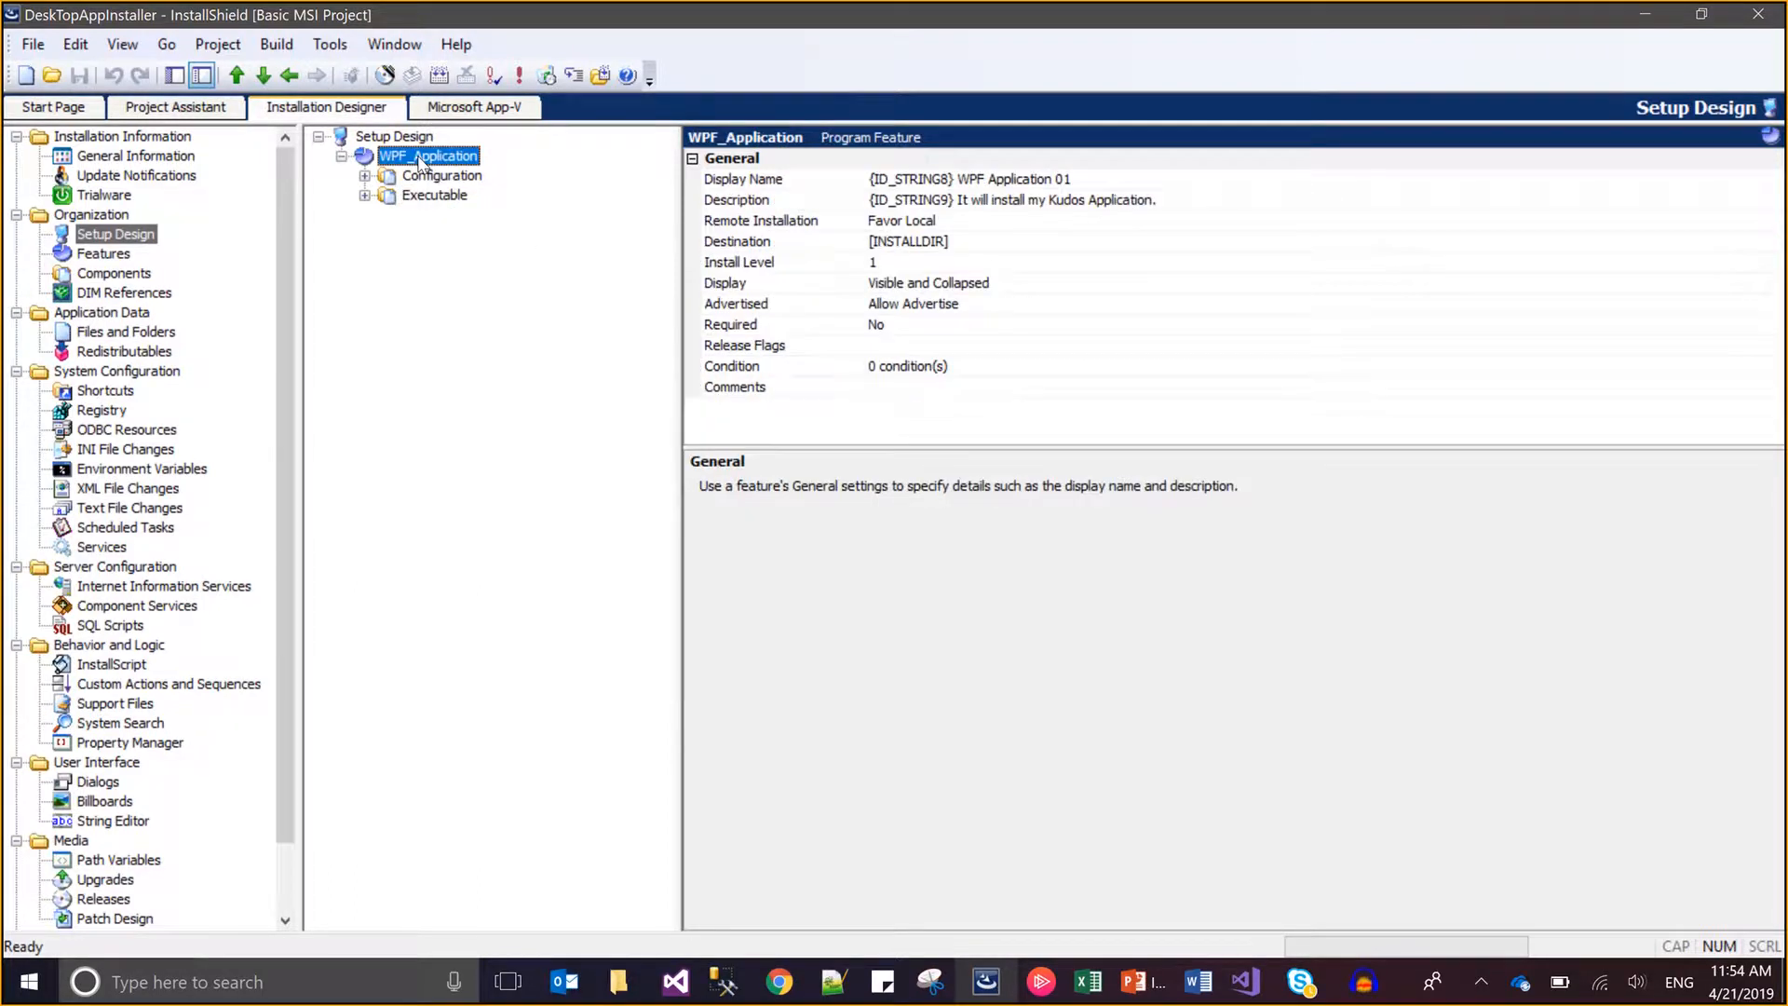
left_click(883, 351)
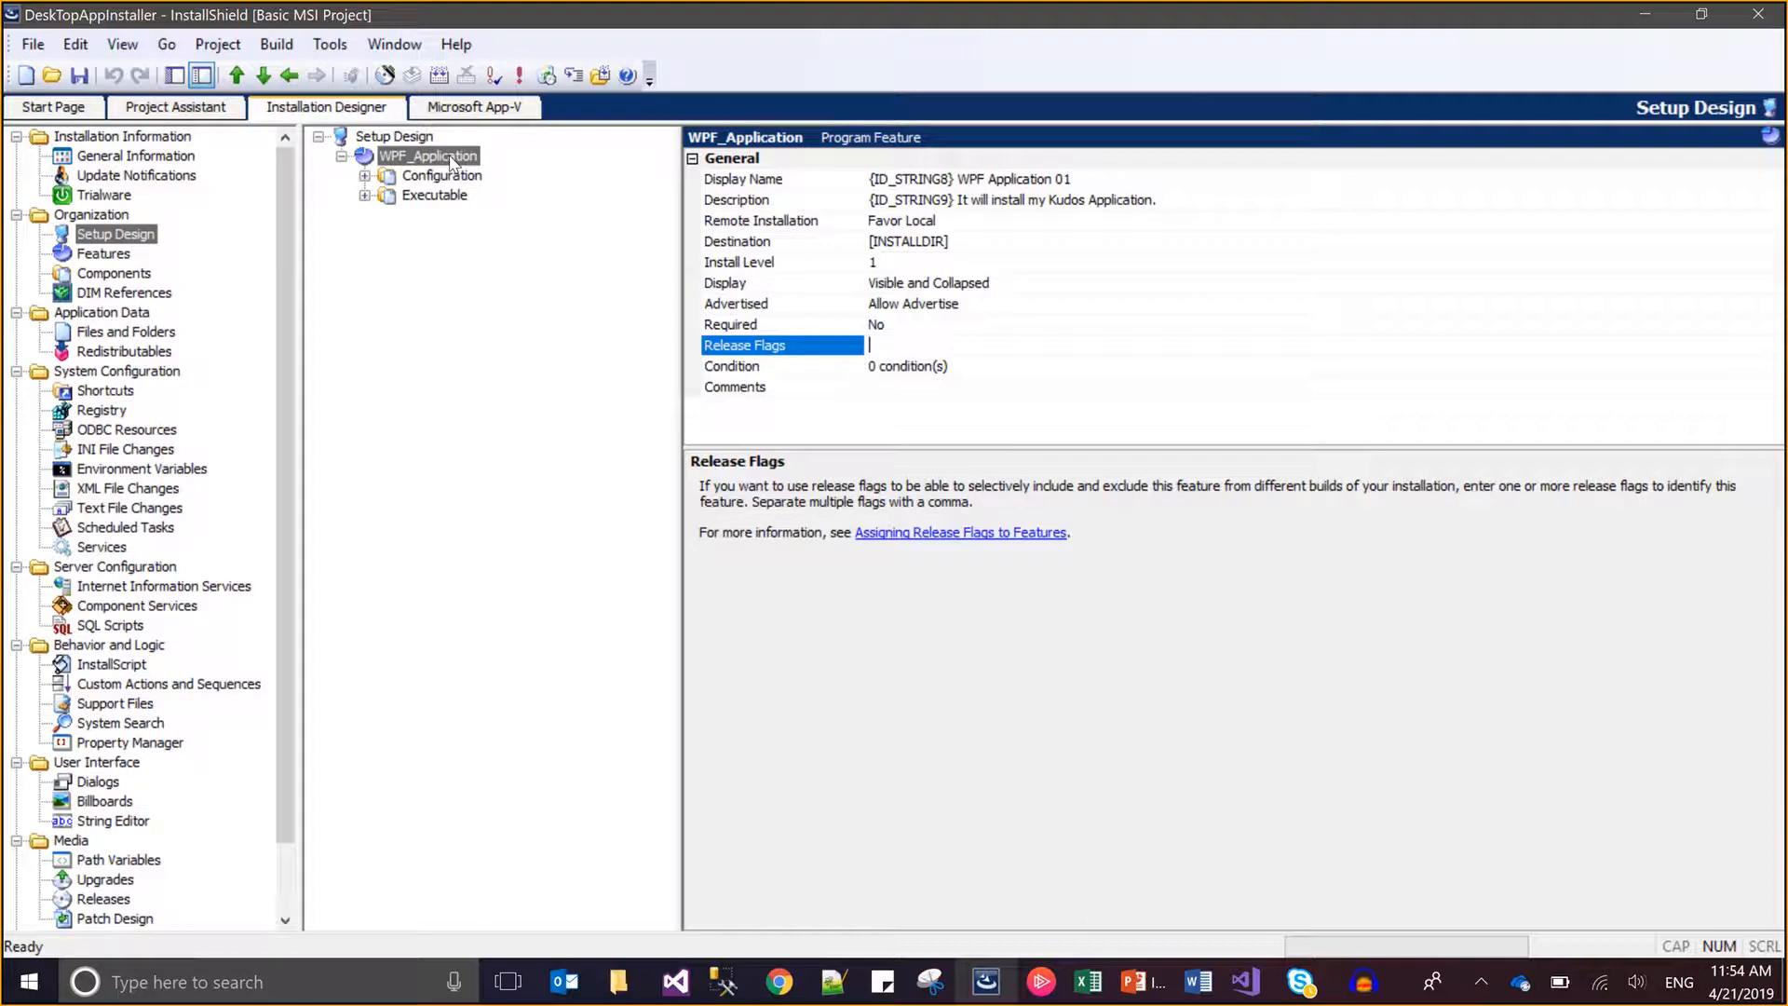
left_click(936, 346)
type("AX")
key("BackSpace")
key("BackSpace")
key("ctrl+s")
left_click(98, 863)
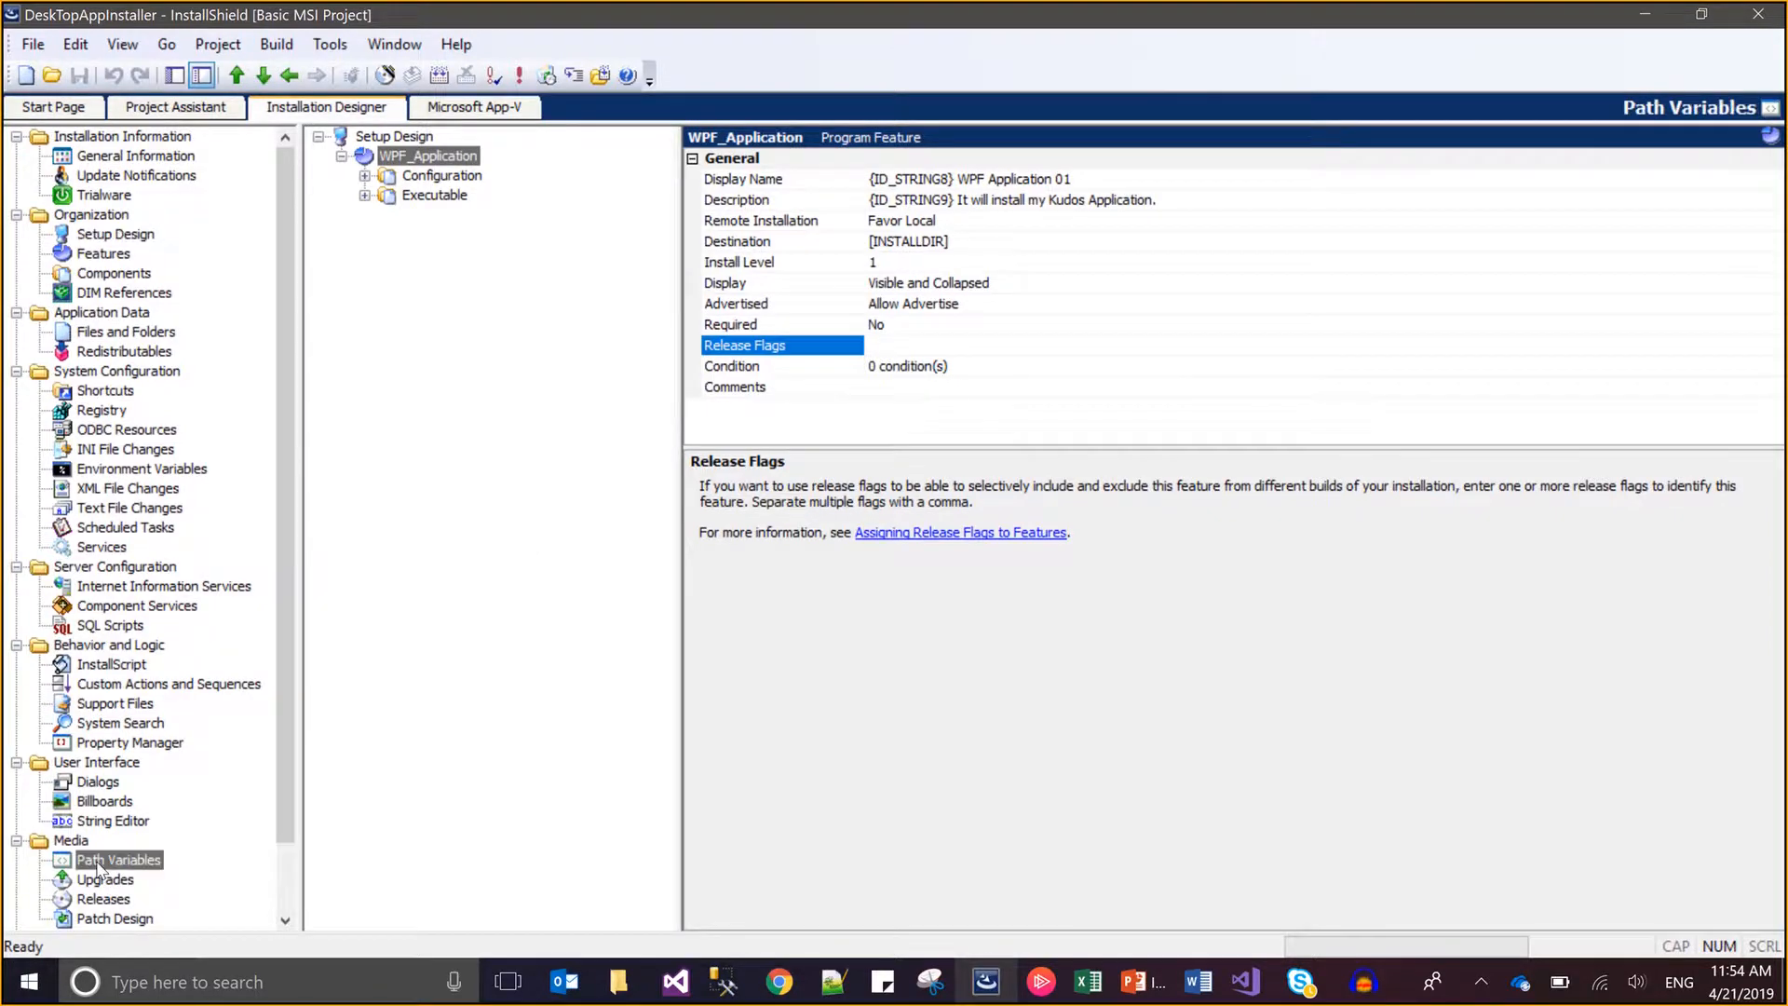
Review the AXA Client configuration's Product Configuration Flags and Subject settings in Releases, comparing them with the project's General Information.
left_click(111, 901)
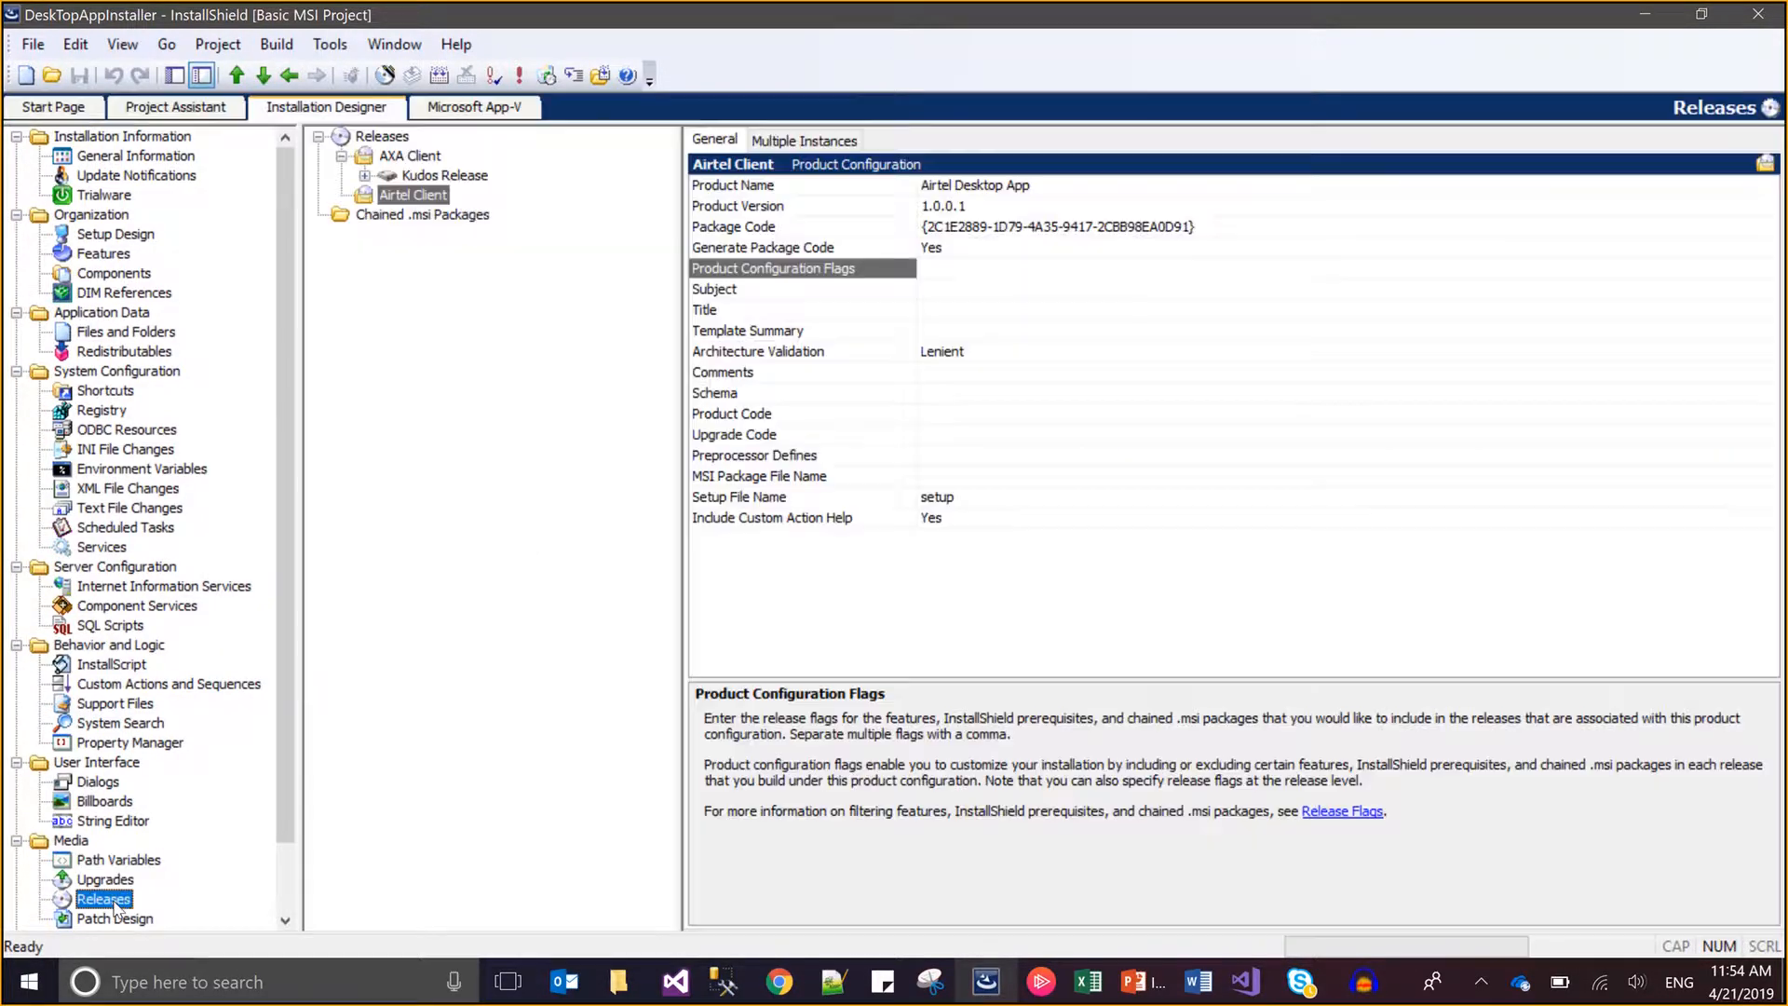
left_click(430, 162)
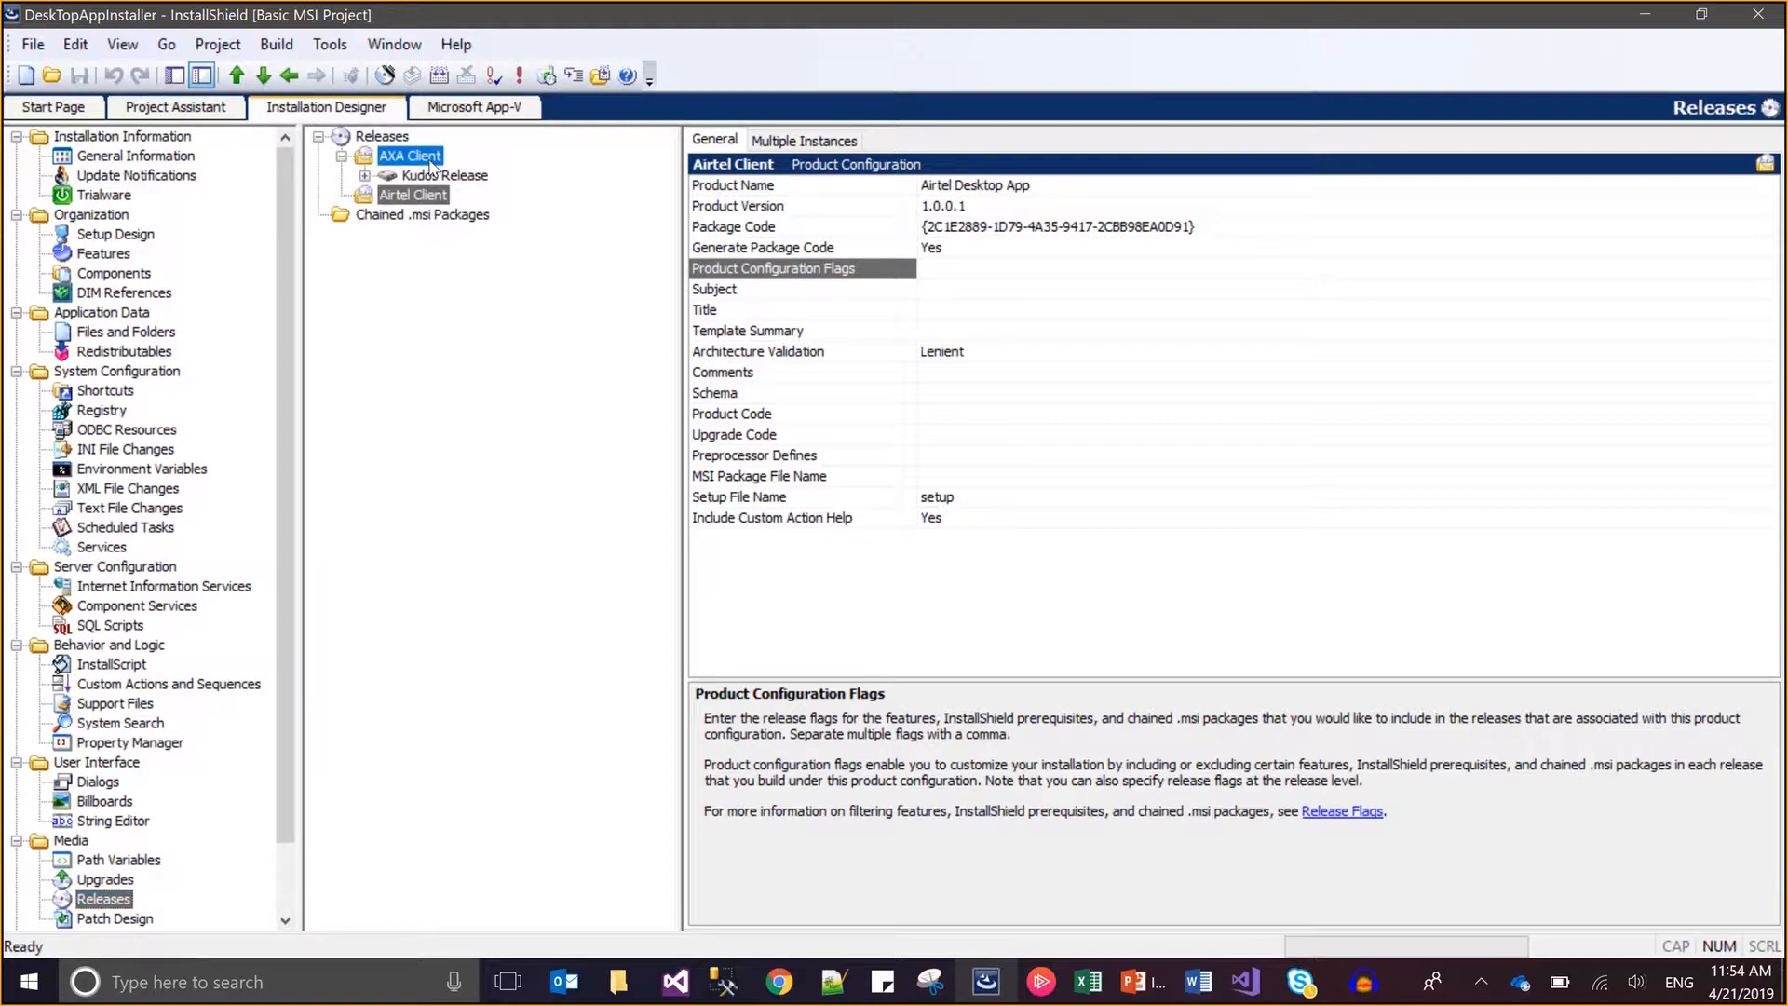
left_click(985, 272)
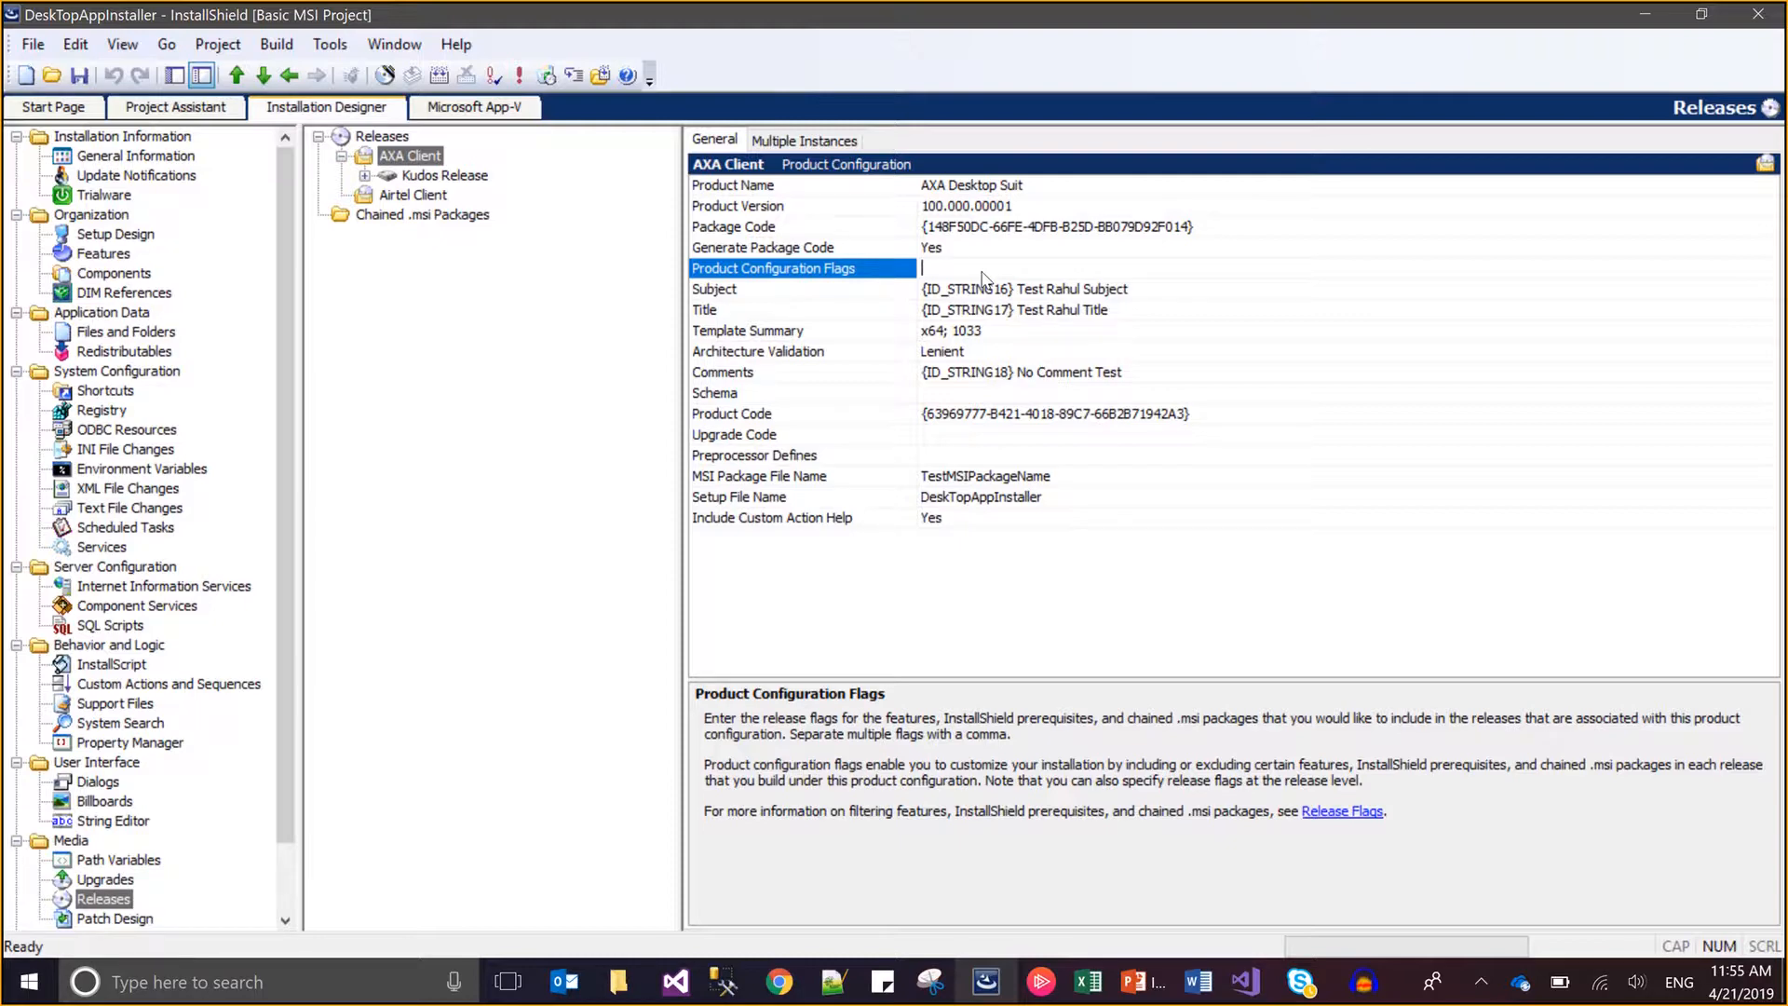
left_click(970, 295)
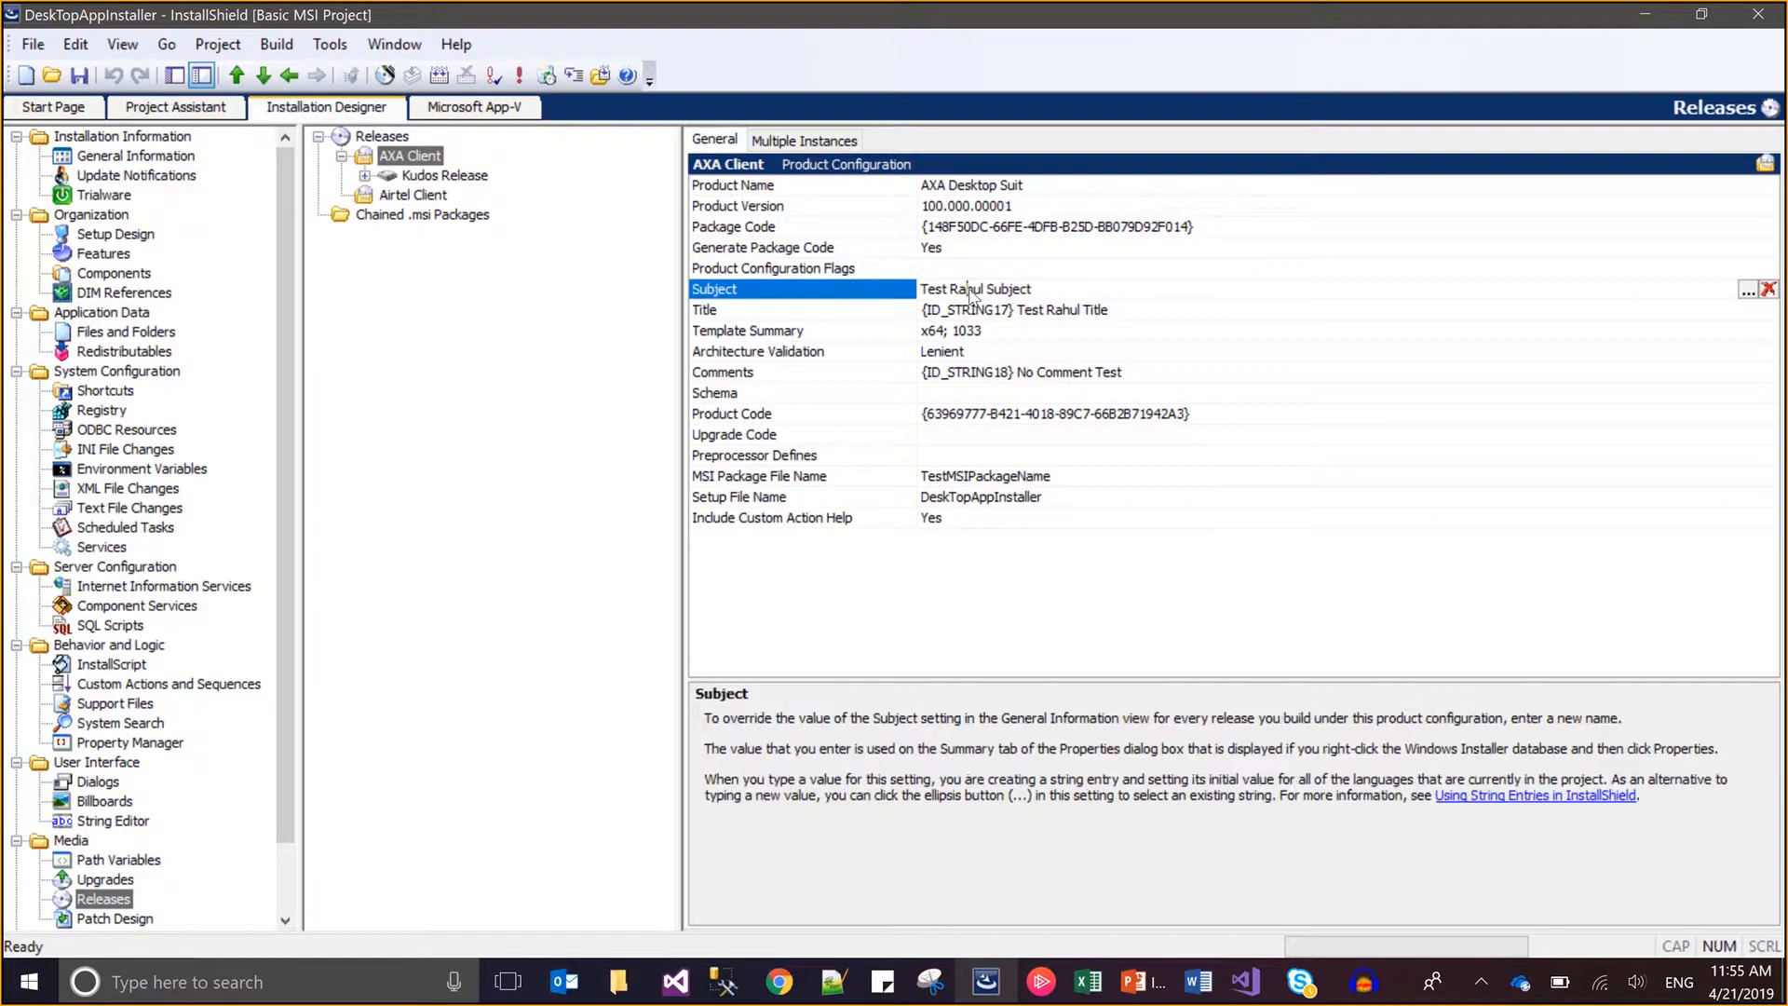
left_click(127, 158)
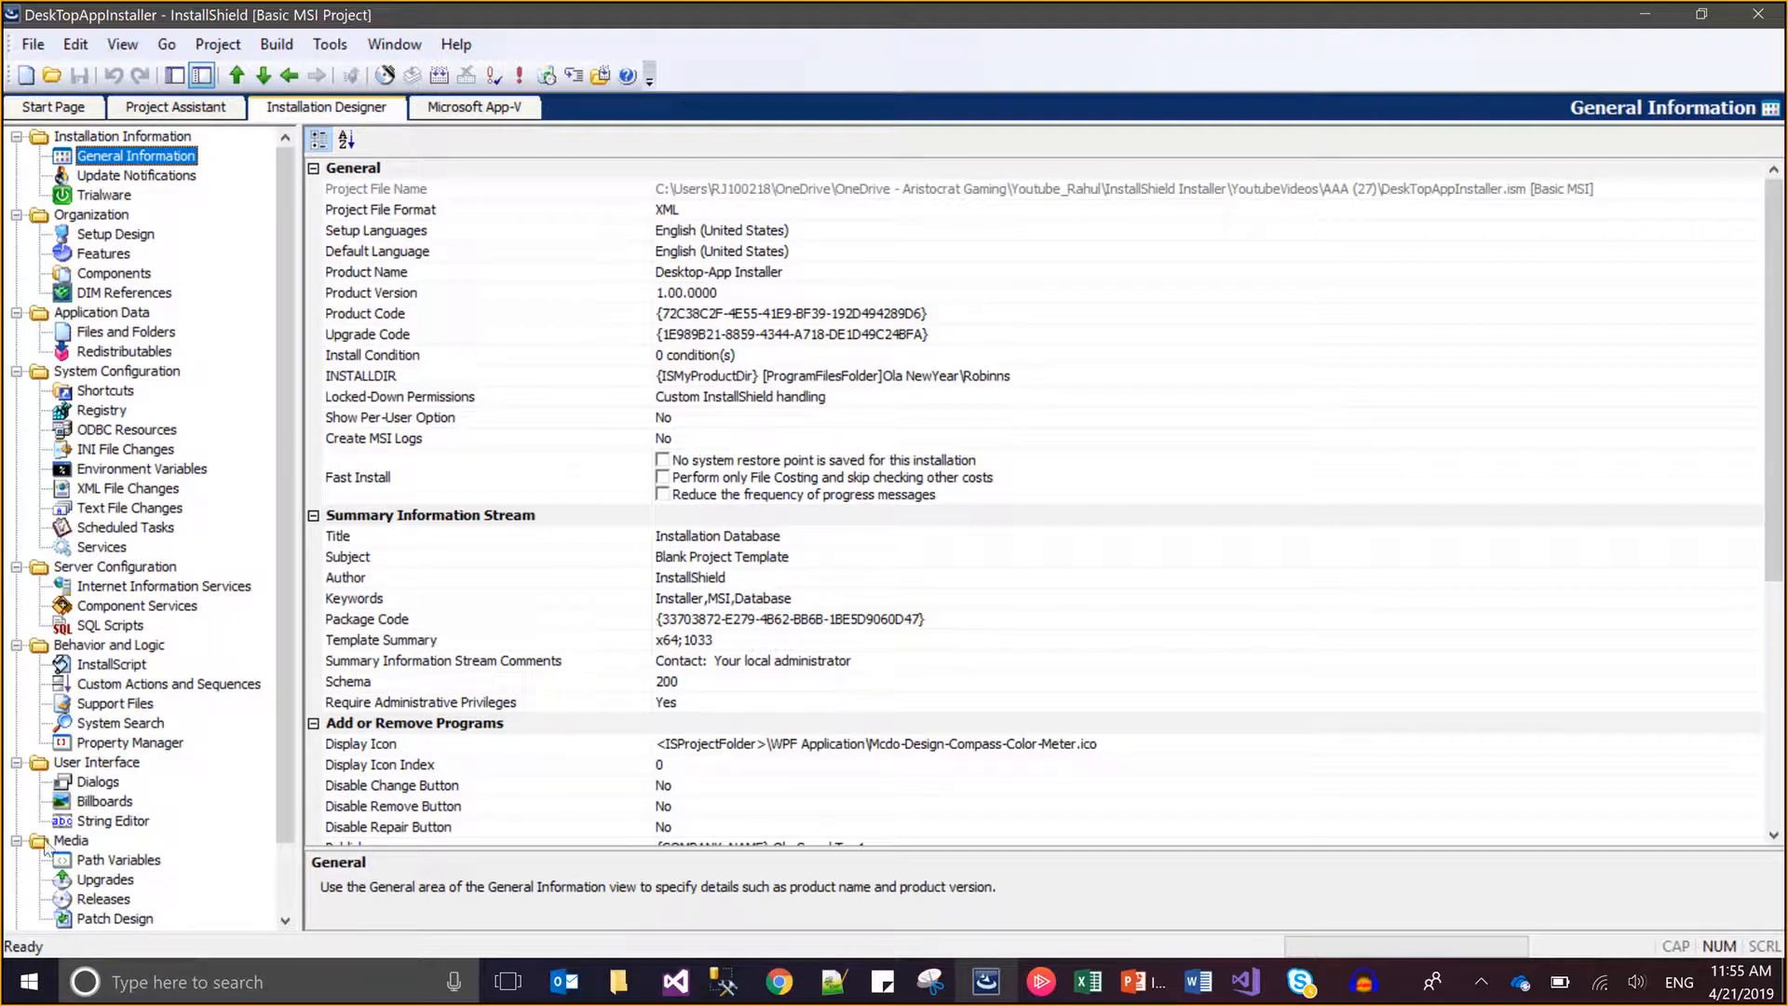
left_click(104, 899)
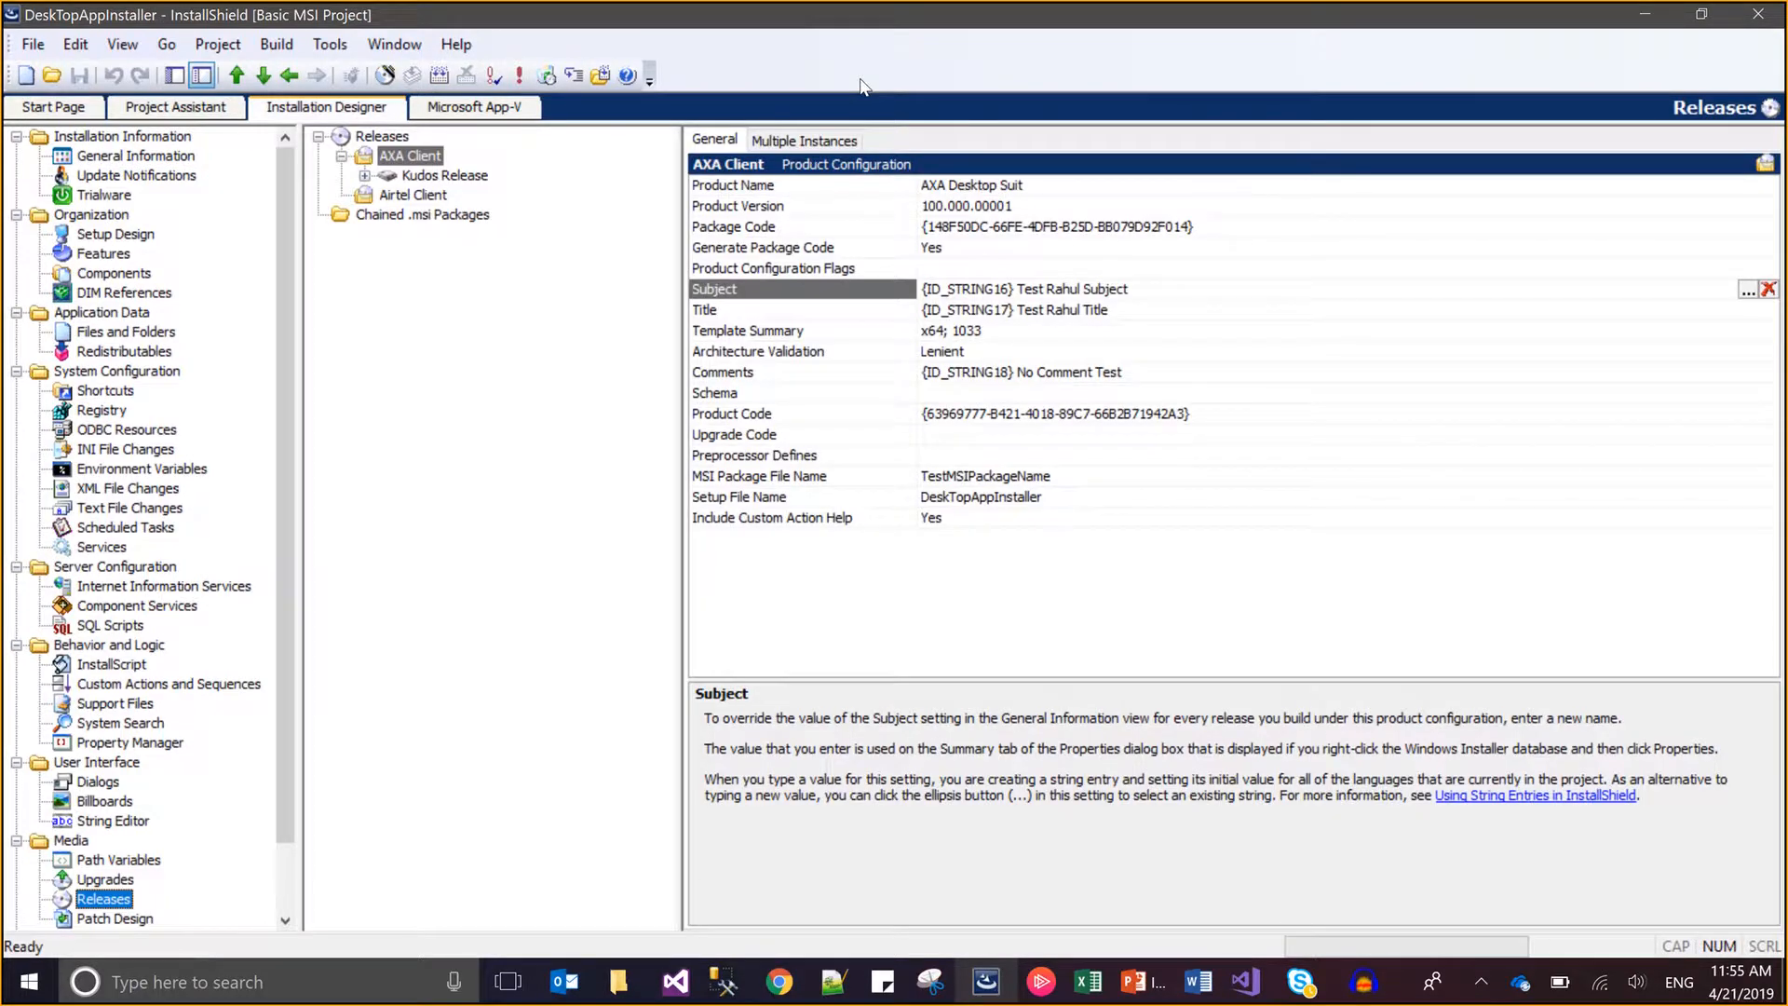
left_click(1160, 292)
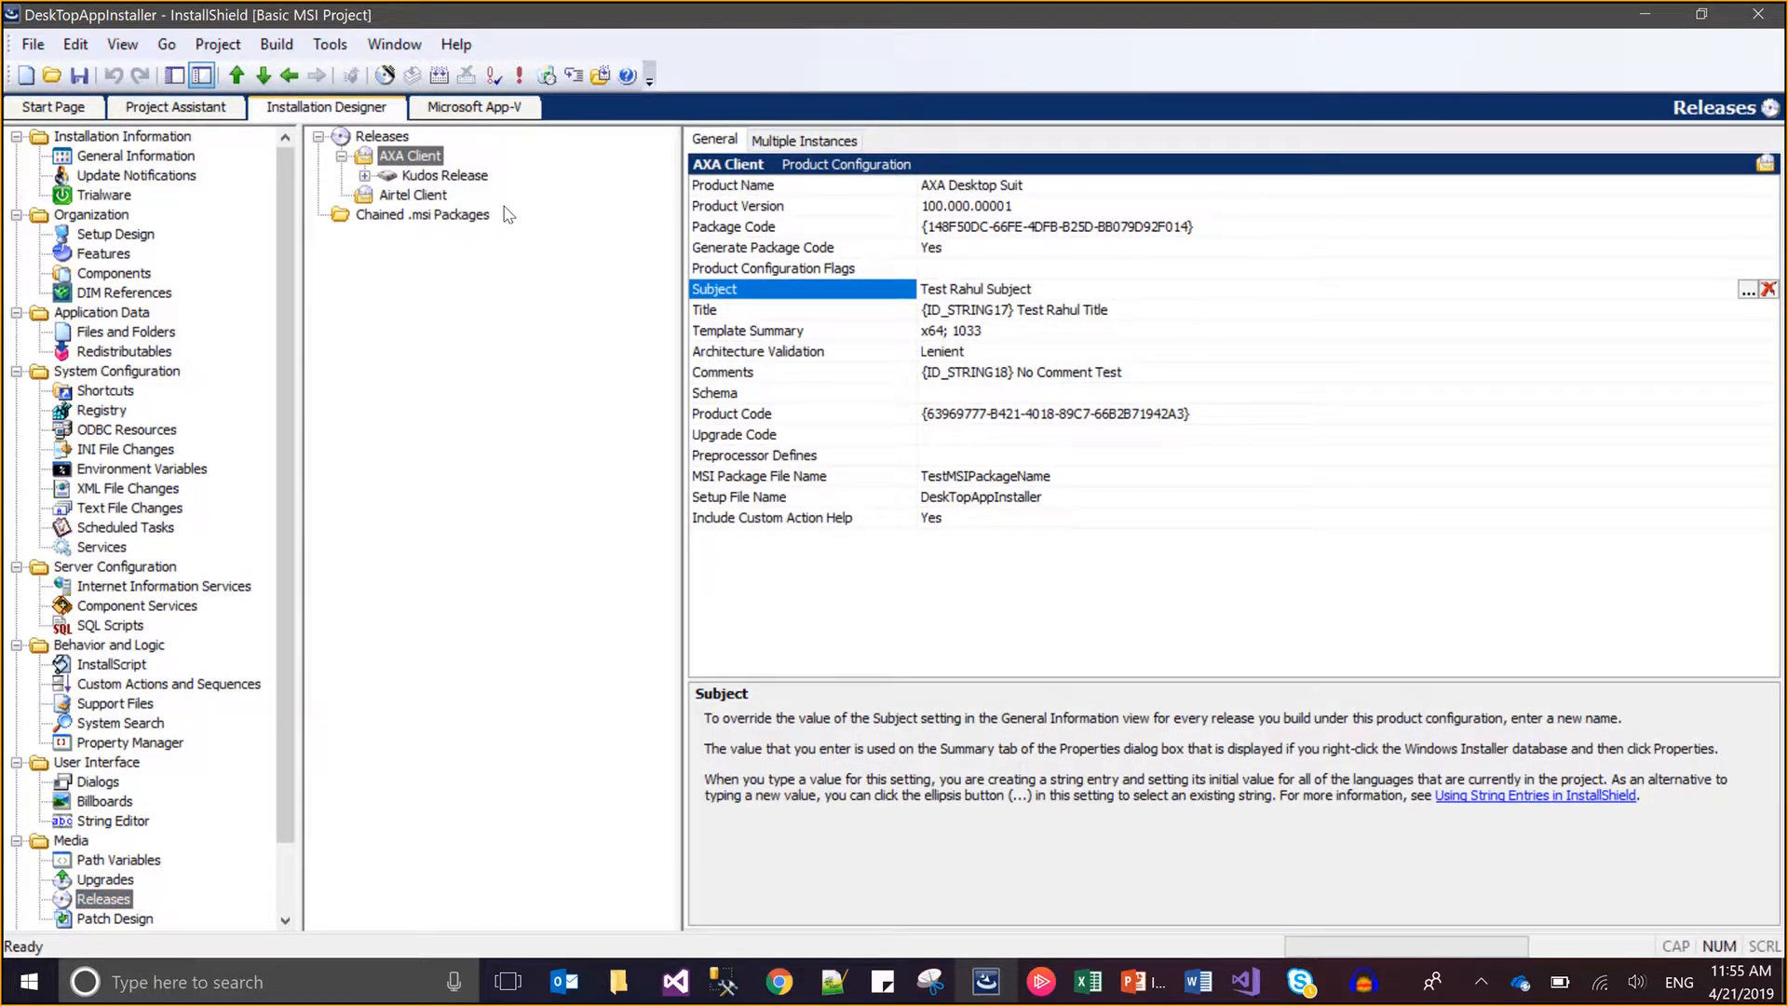
Set the Airtel Client configuration's Subject to "Airtel Subject".
left_click(407, 195)
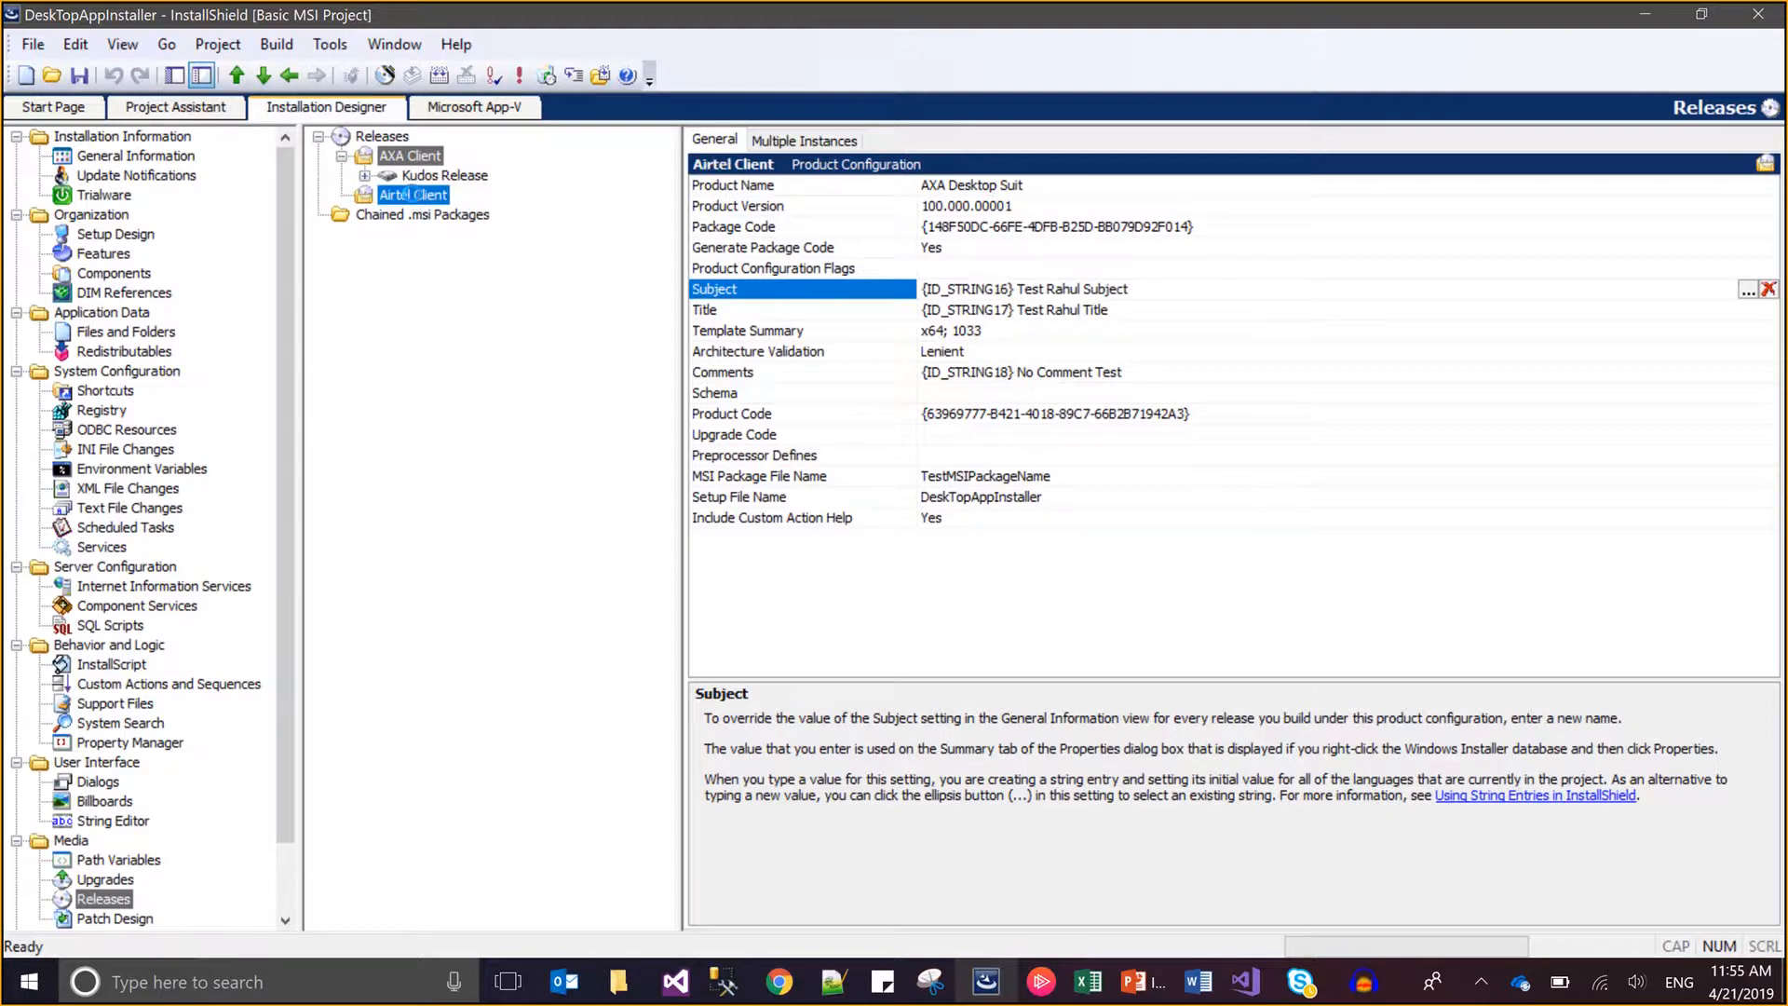
left_click(1176, 294)
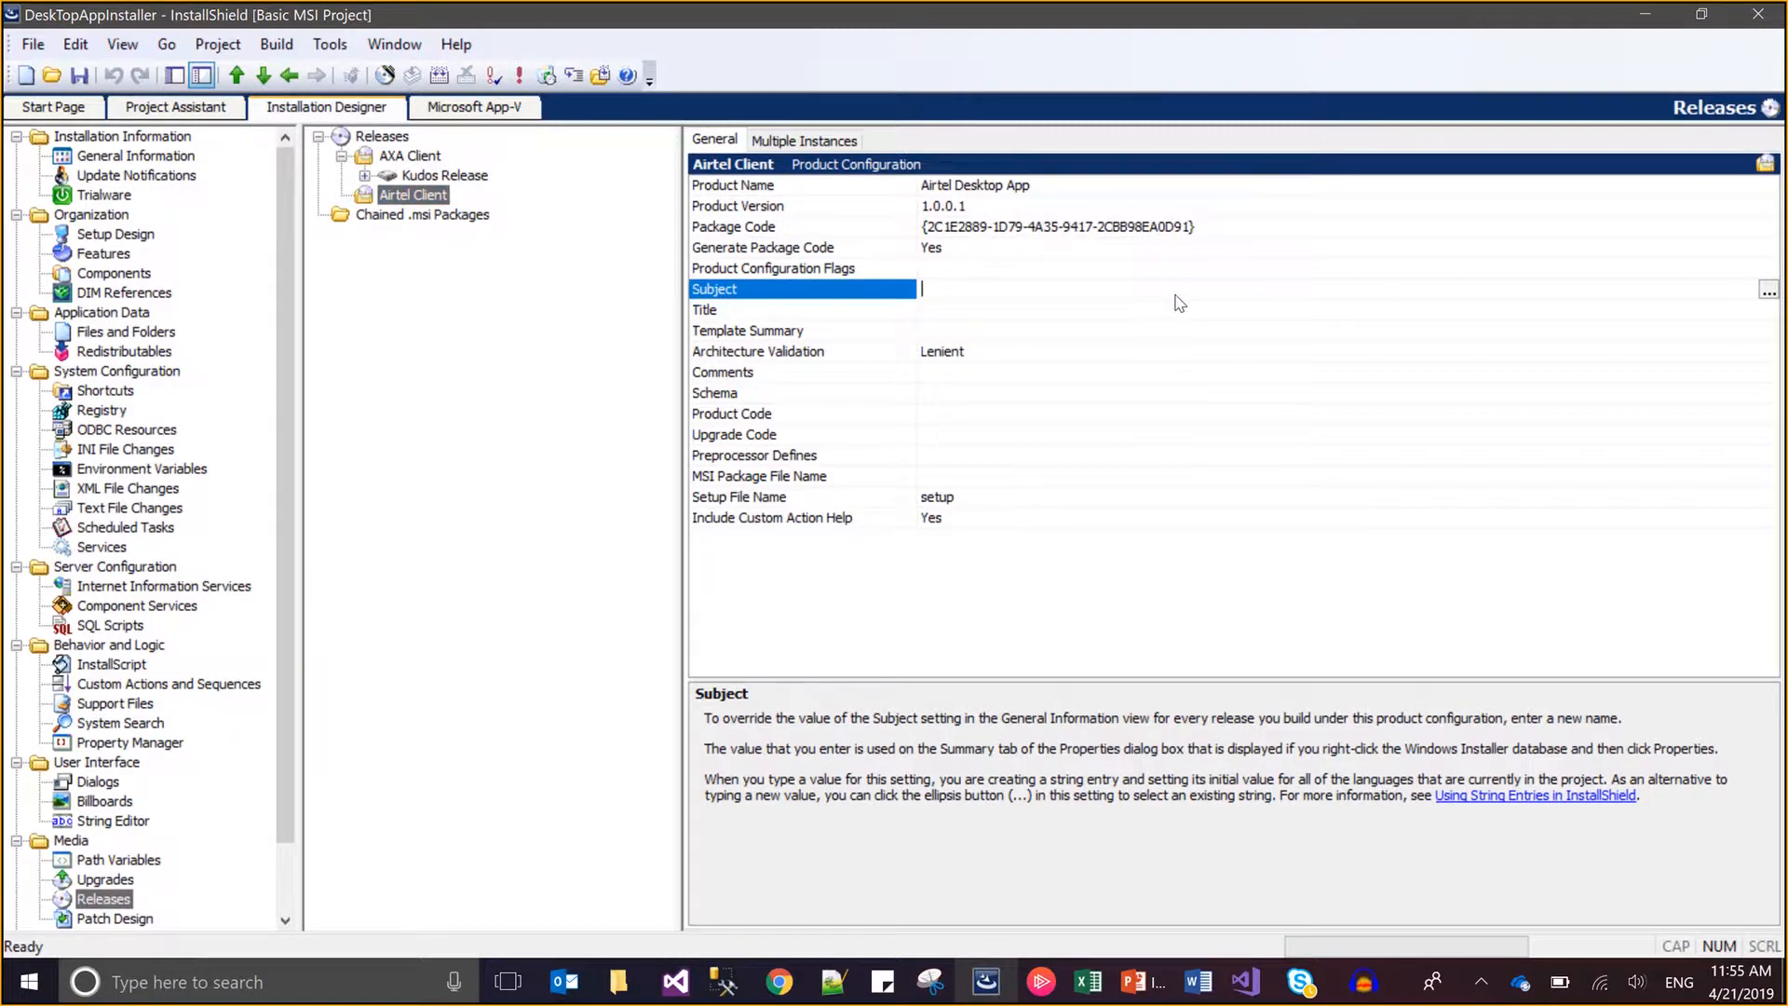
type("Ai")
type("retl D")
key("BackSpace")
key("BackSpace")
key("BackSpace")
key("BackSpace")
key("BackSpace")
type("rtel Subject")
key("Return")
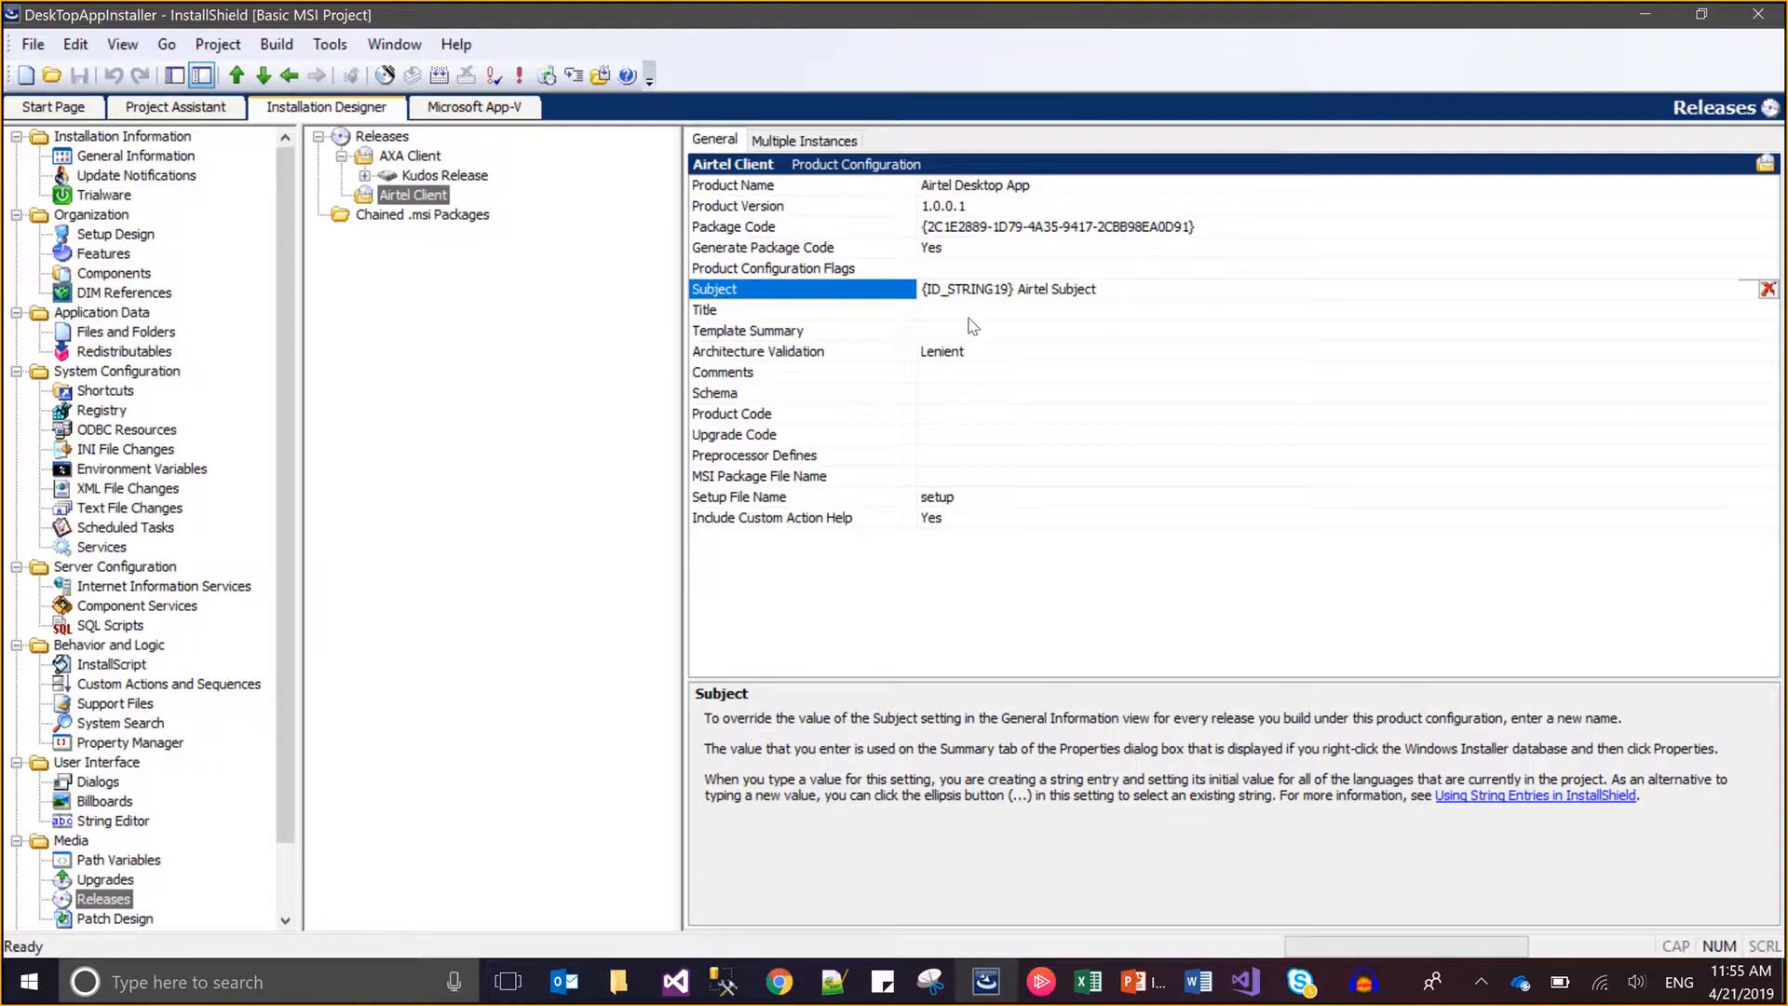
Set the Airtel Client configuration's Title to "Aitrel Client".
left_click(969, 320)
type("Aitr")
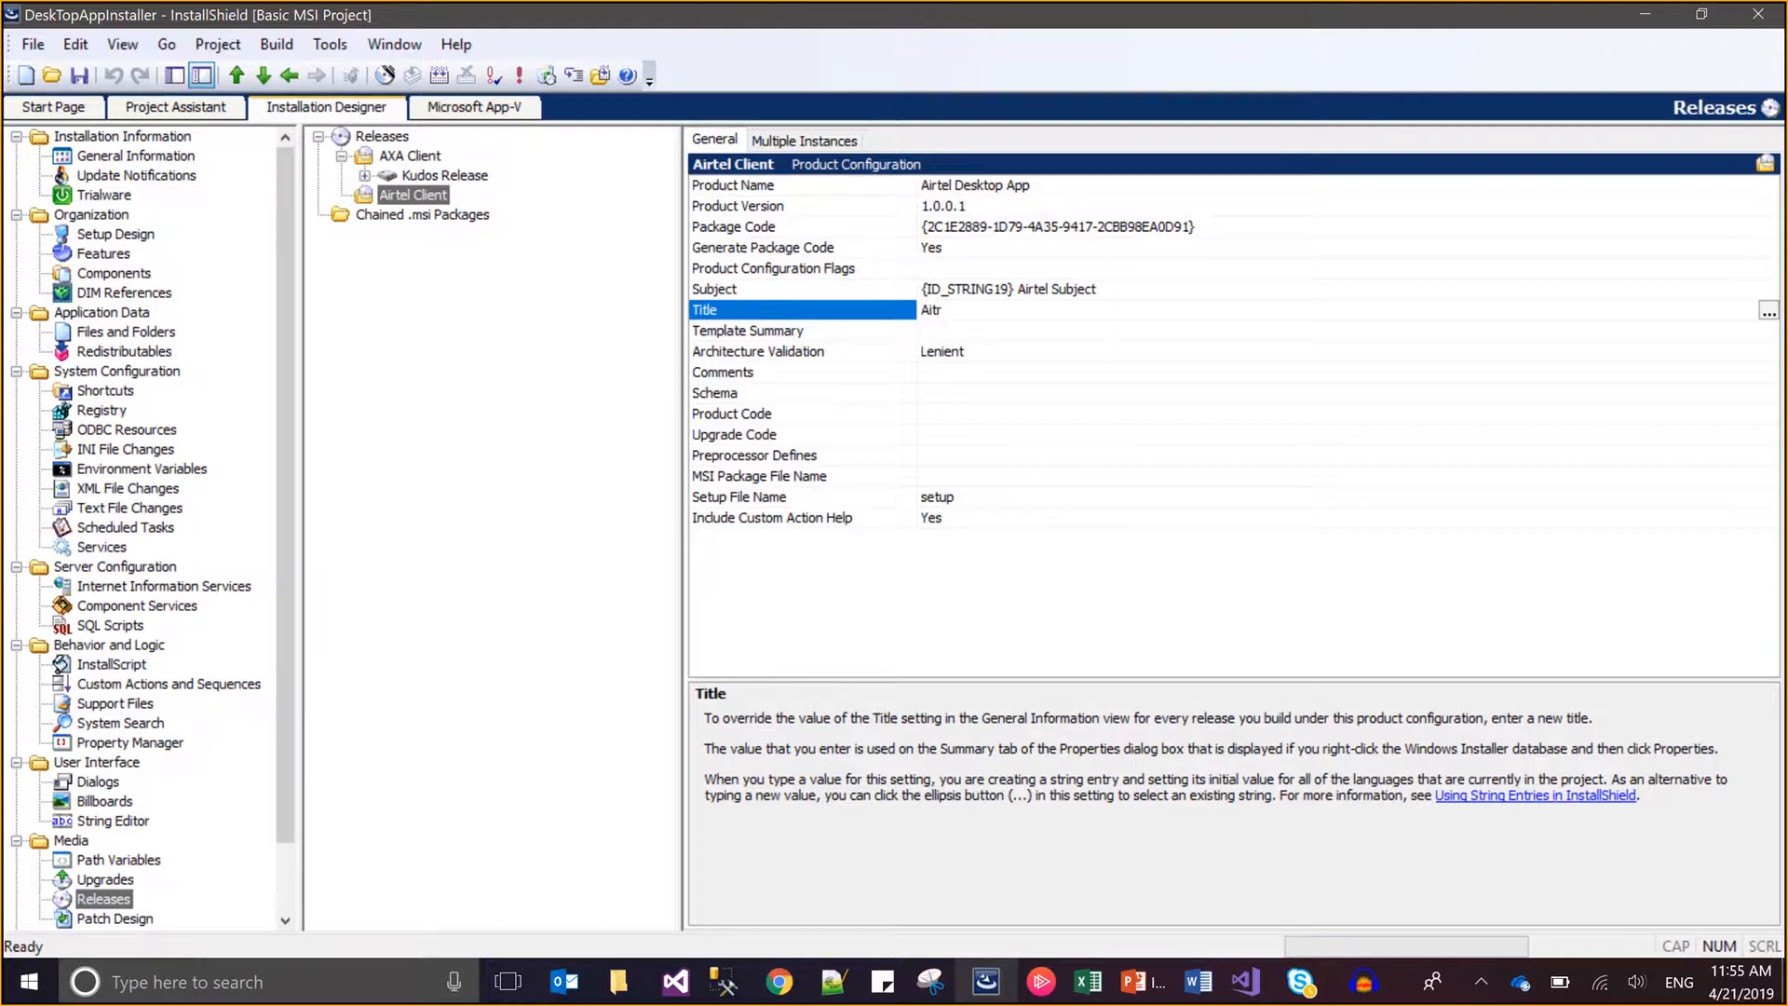
type("el Client")
key("Return")
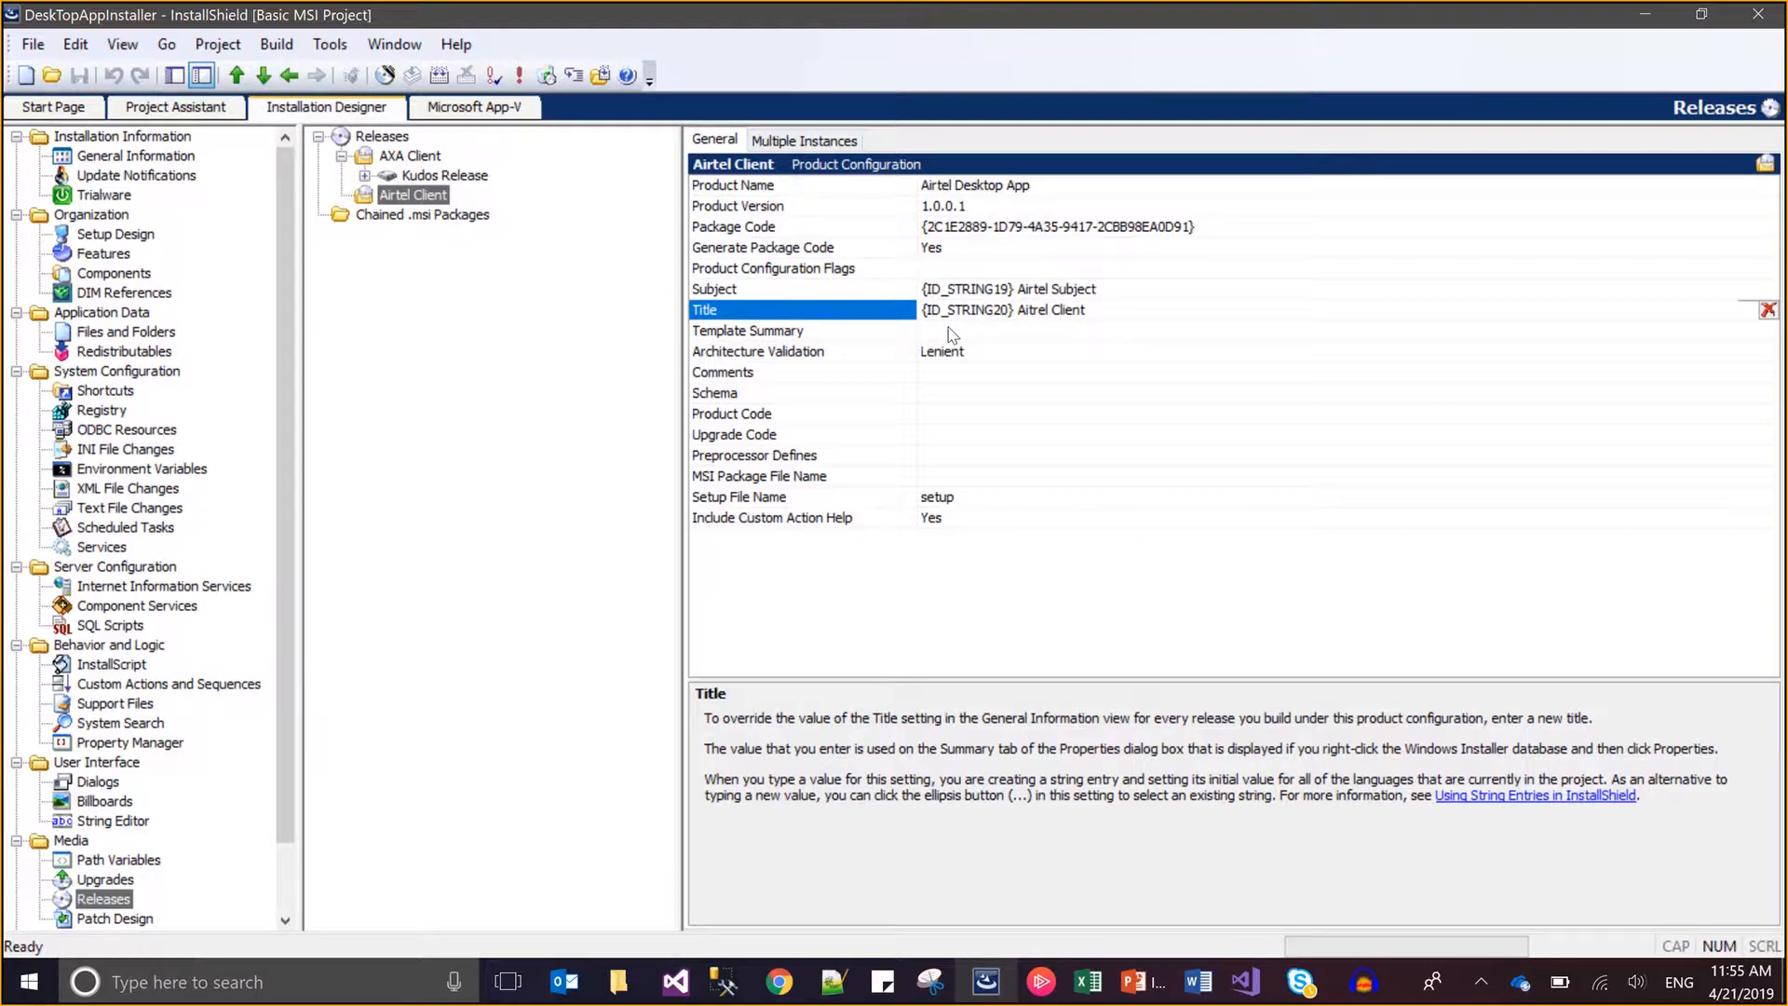
Replace the AXA Client configuration's Subject with "AXA Client".
left_click(432, 160)
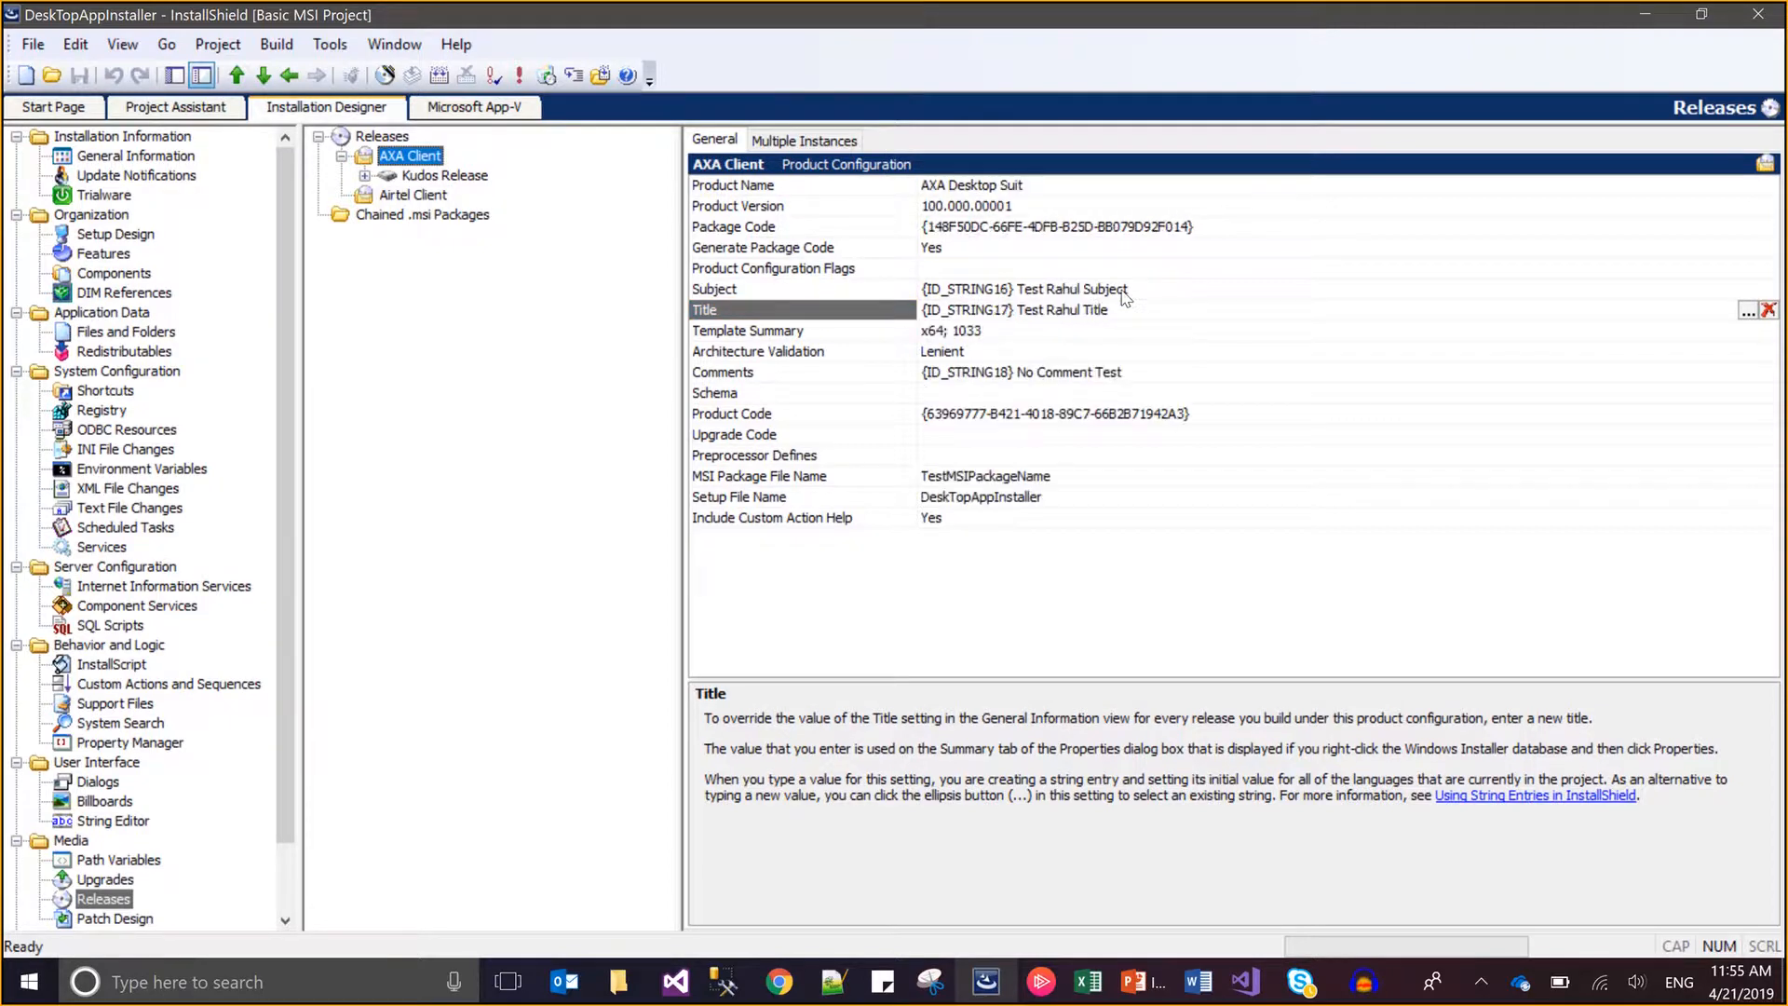
left_click(1122, 292)
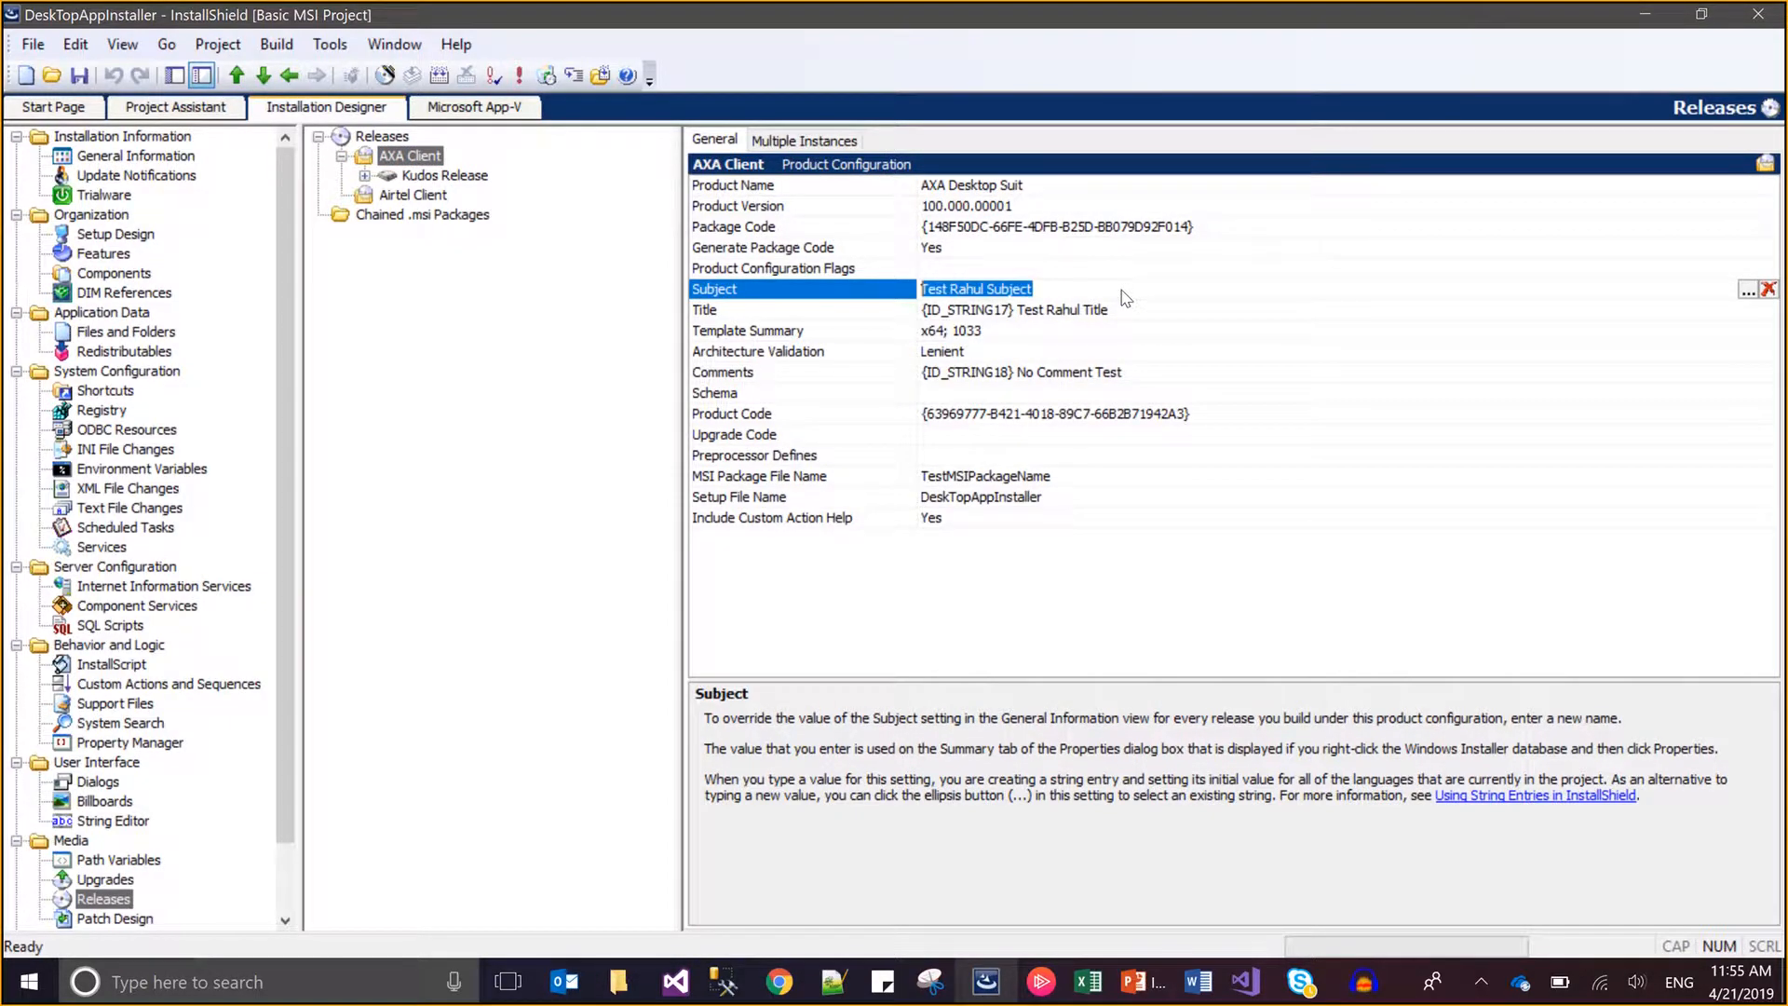
type("A")
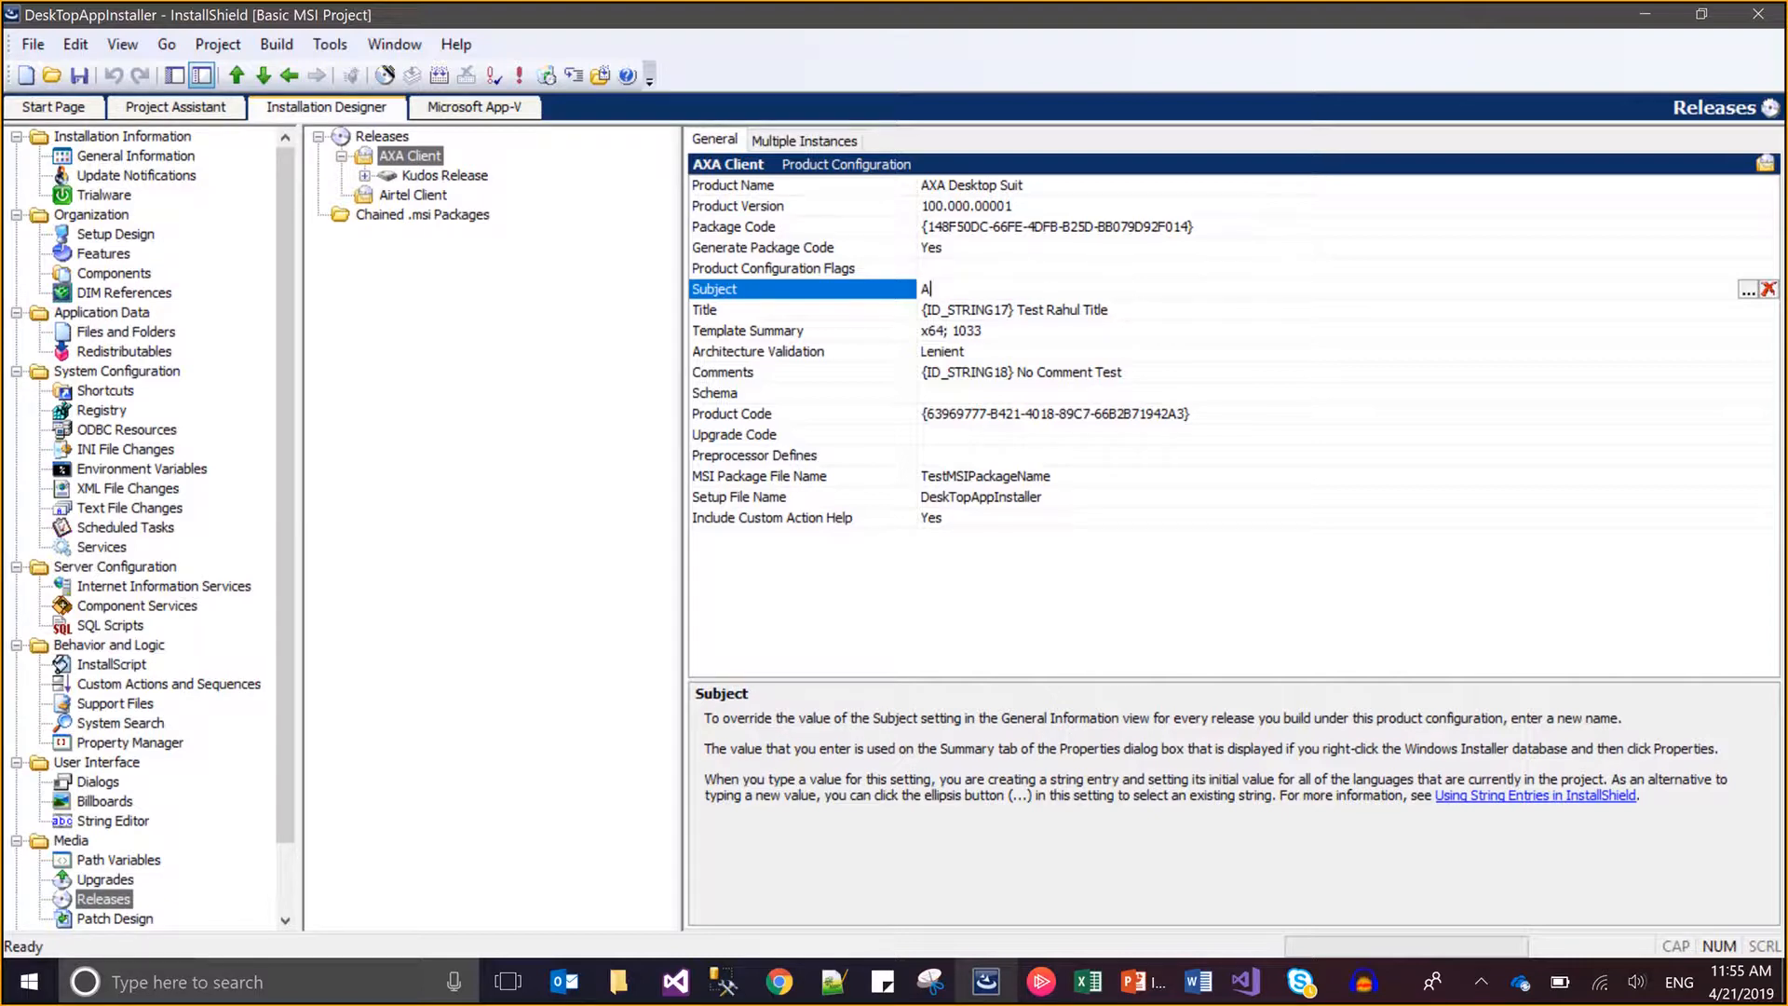
type("XA Client")
key("Return")
Change the AXA Client configuration's Title to "AXA Title".
left_click(1109, 317)
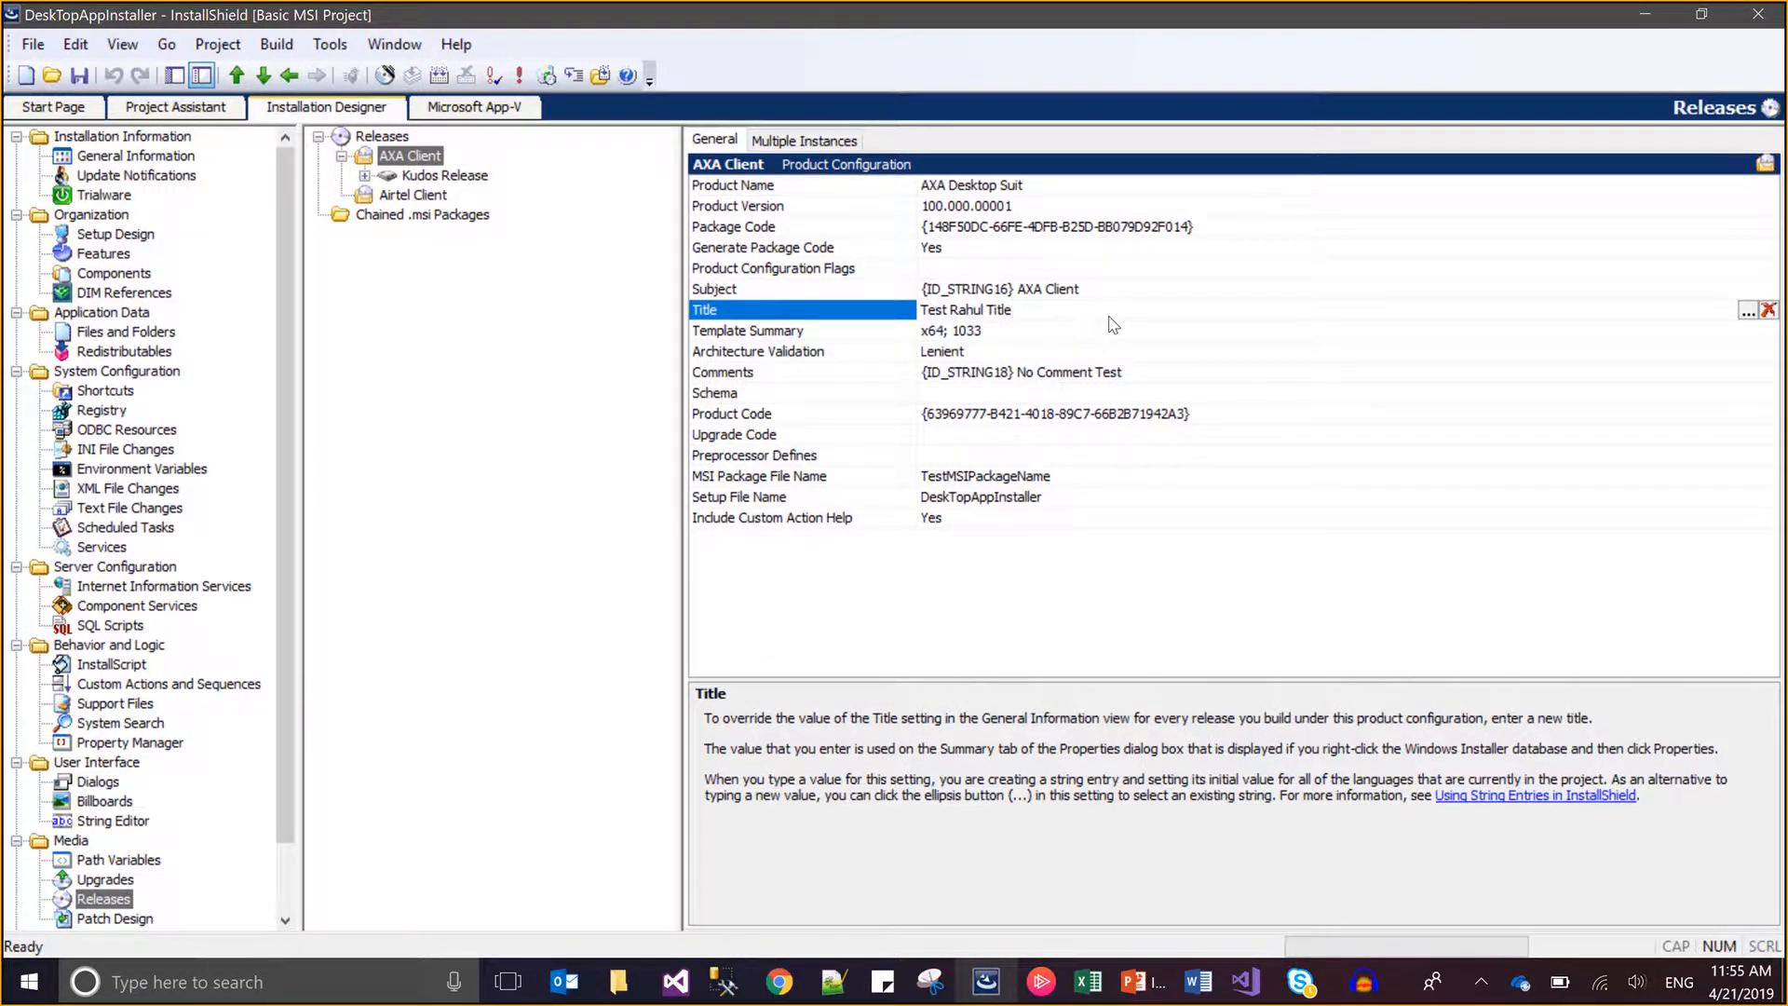
double_click(1063, 311)
key("Left")
key("ctrl+shift+Left")
key("ctrl+shift+Left")
type("AXA")
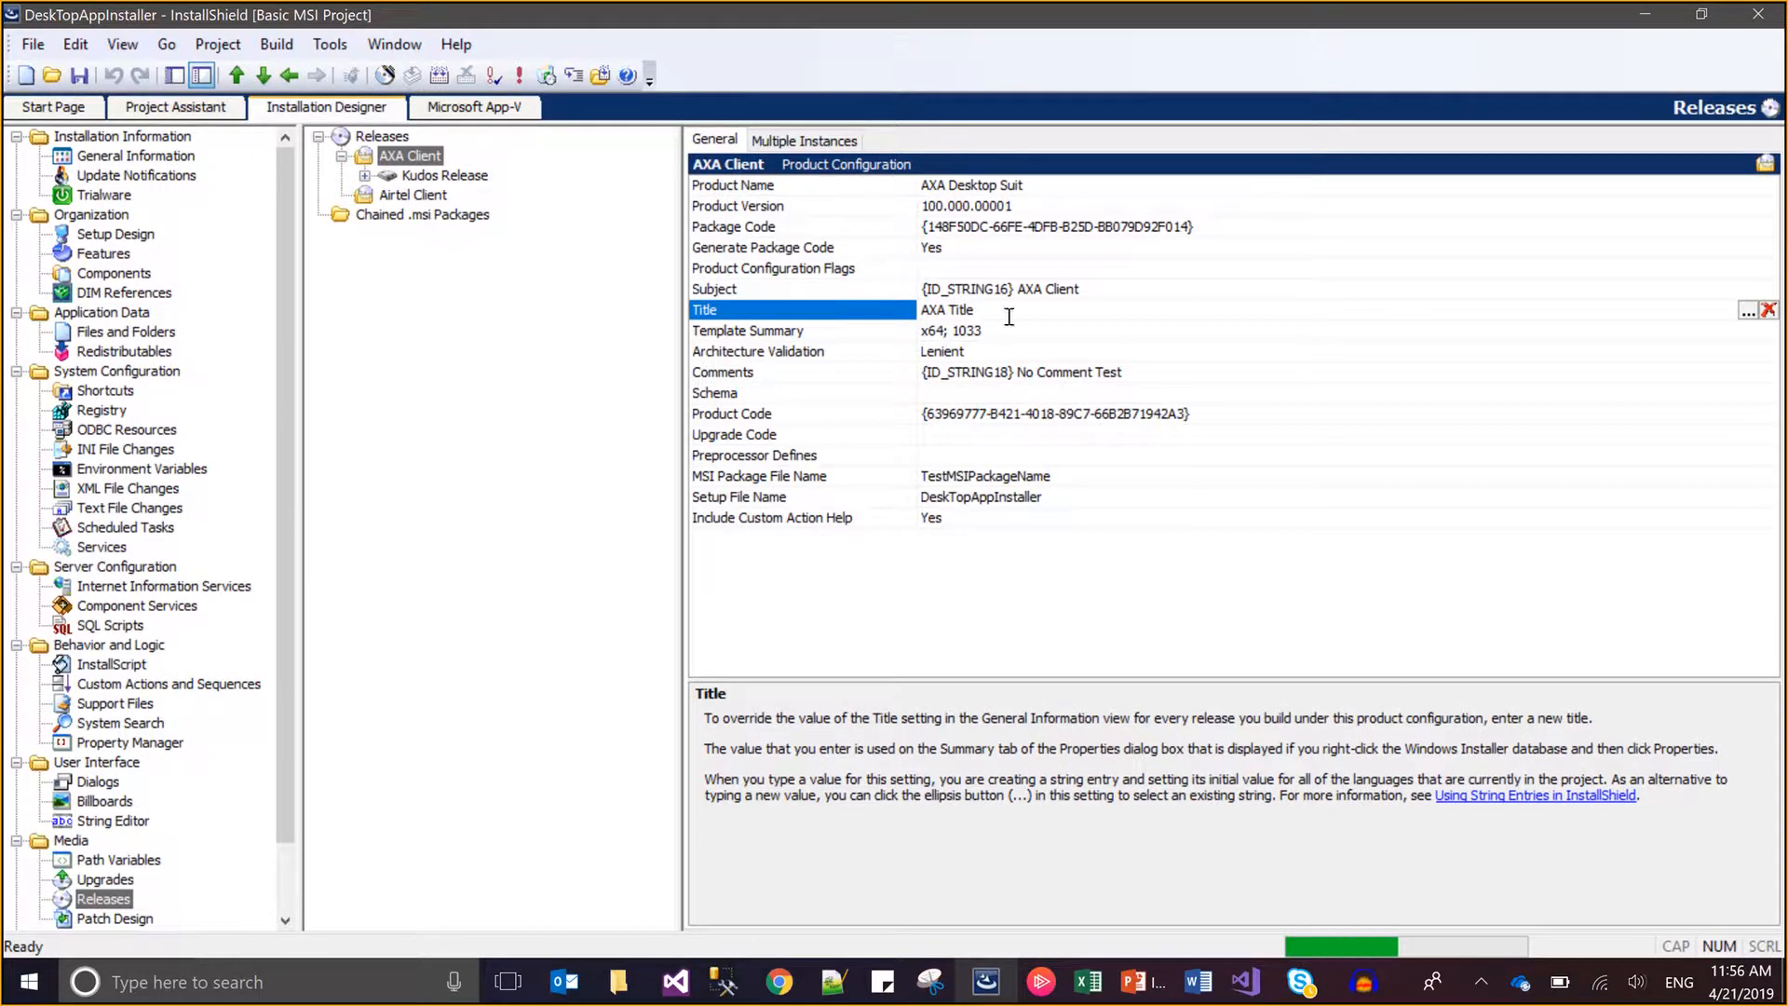
key("Return")
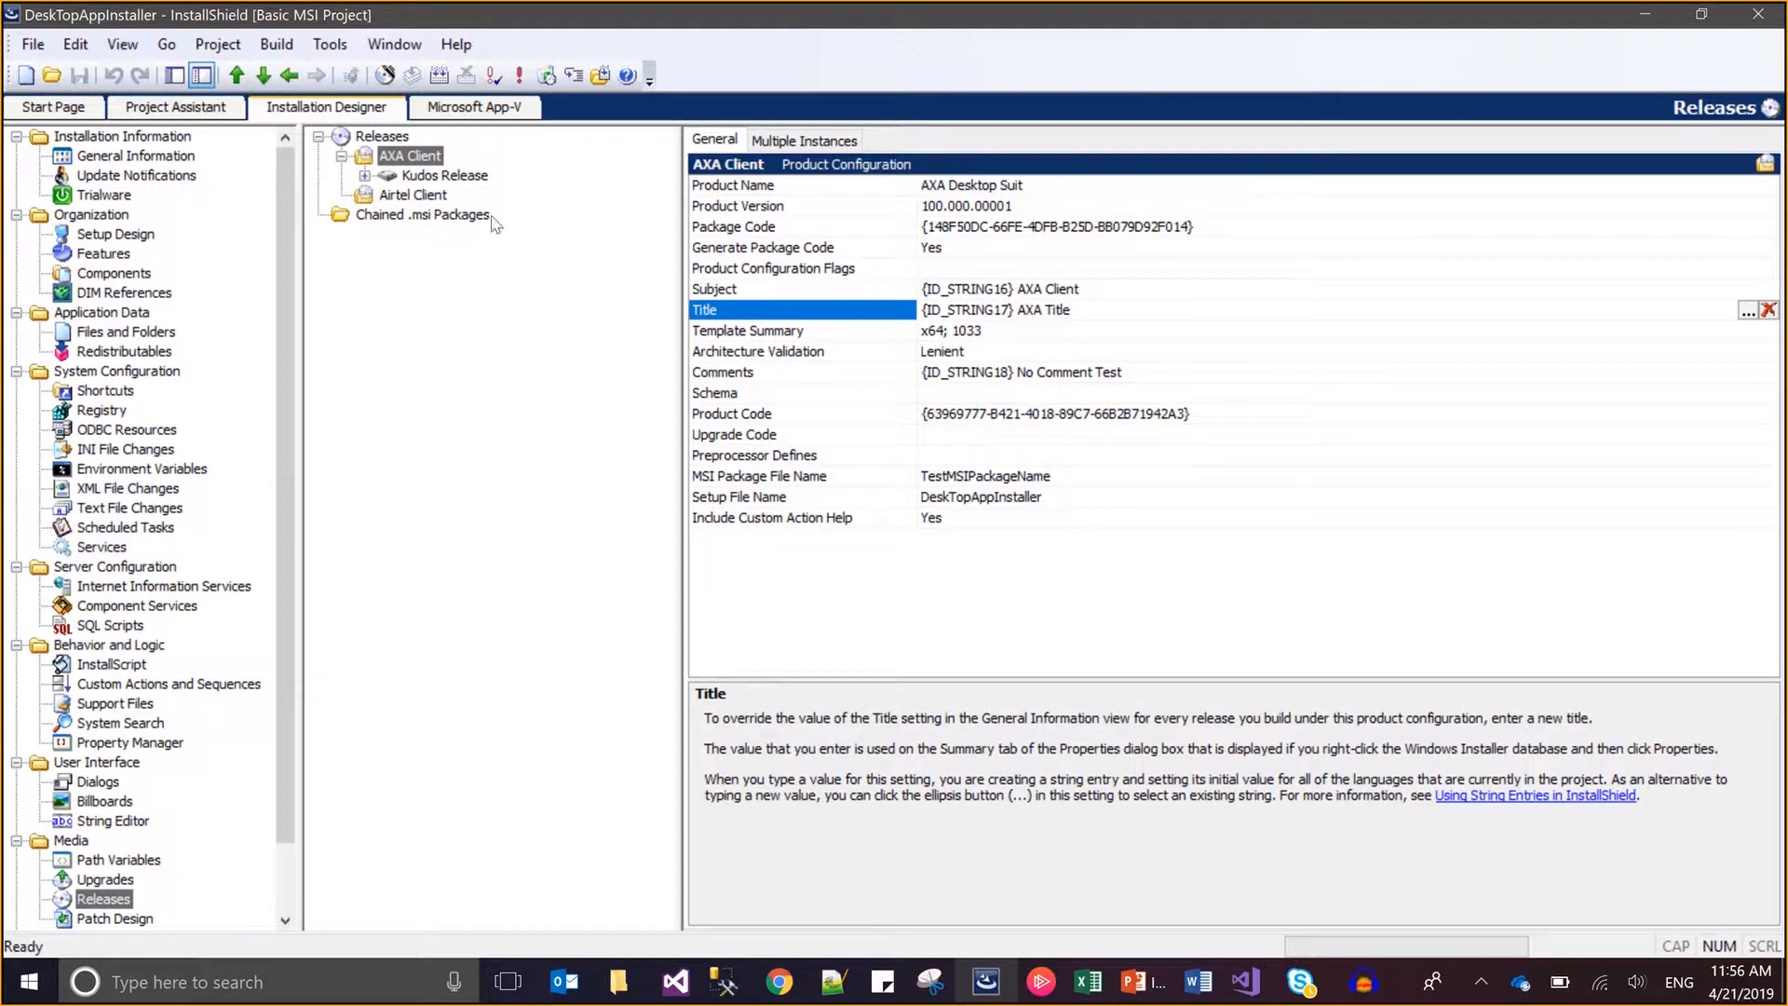
Set the Airtel Client configuration's Template Summary to x64;1033, save the project, and check the AXA Client's settings.
left_click(438, 196)
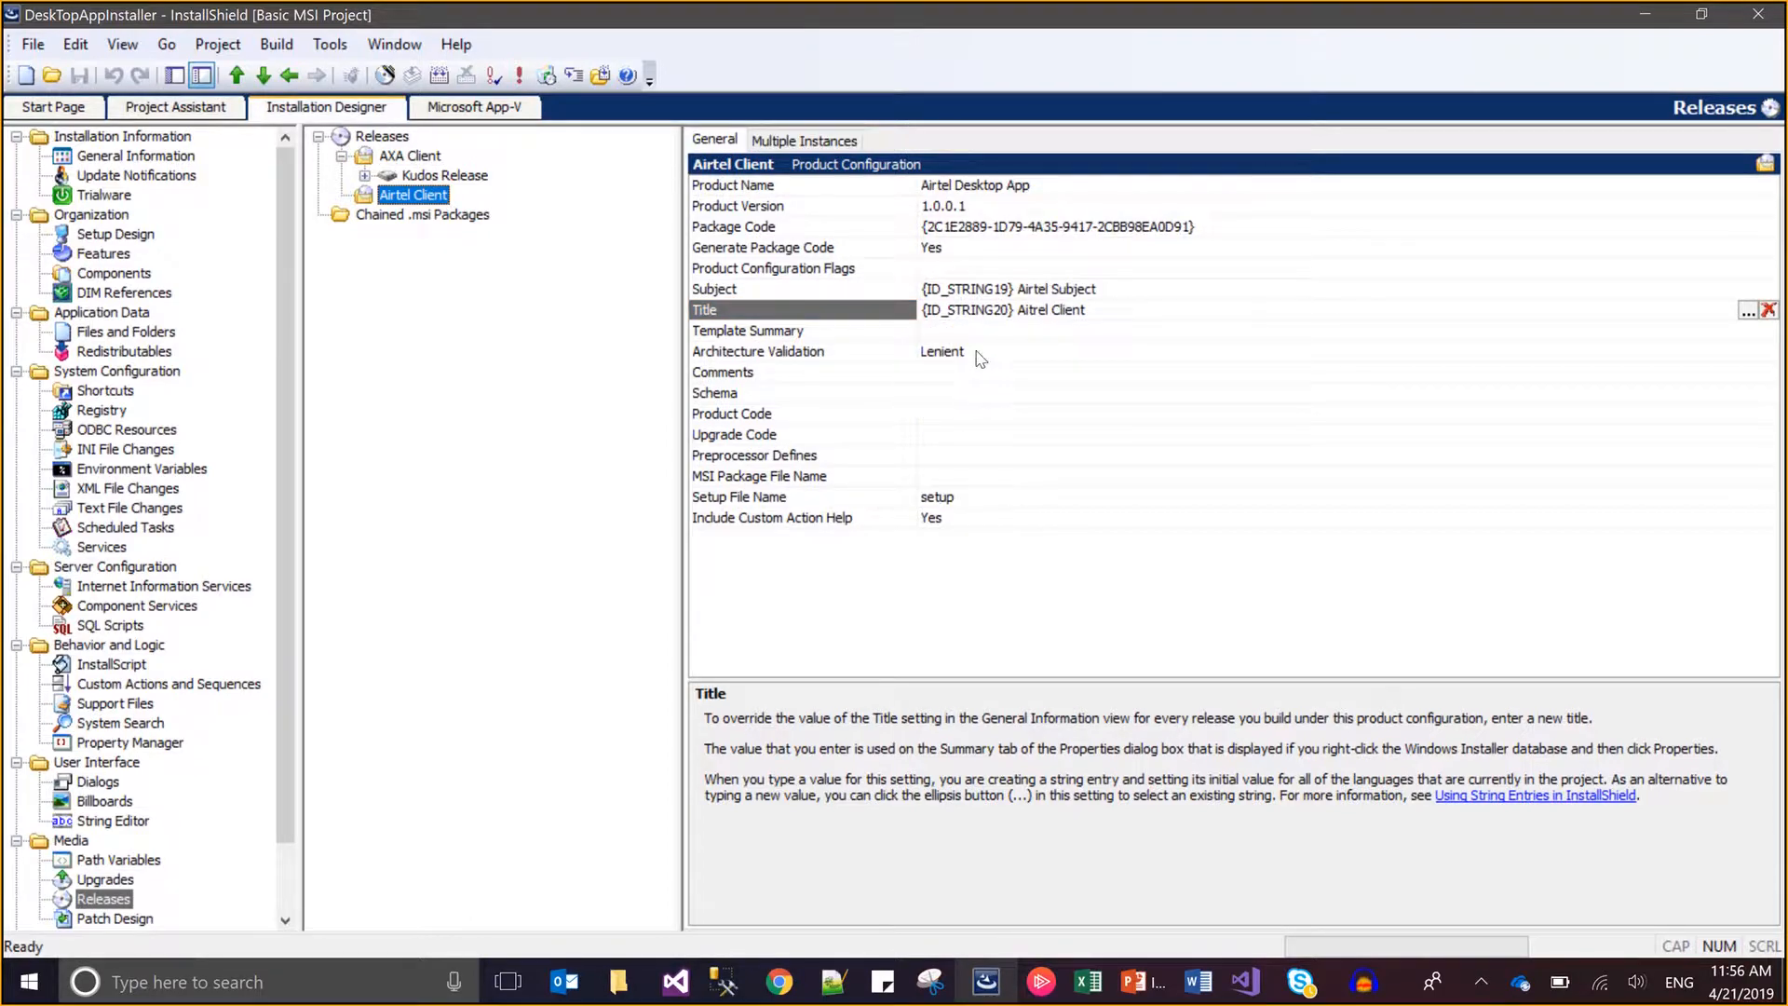
left_click(993, 331)
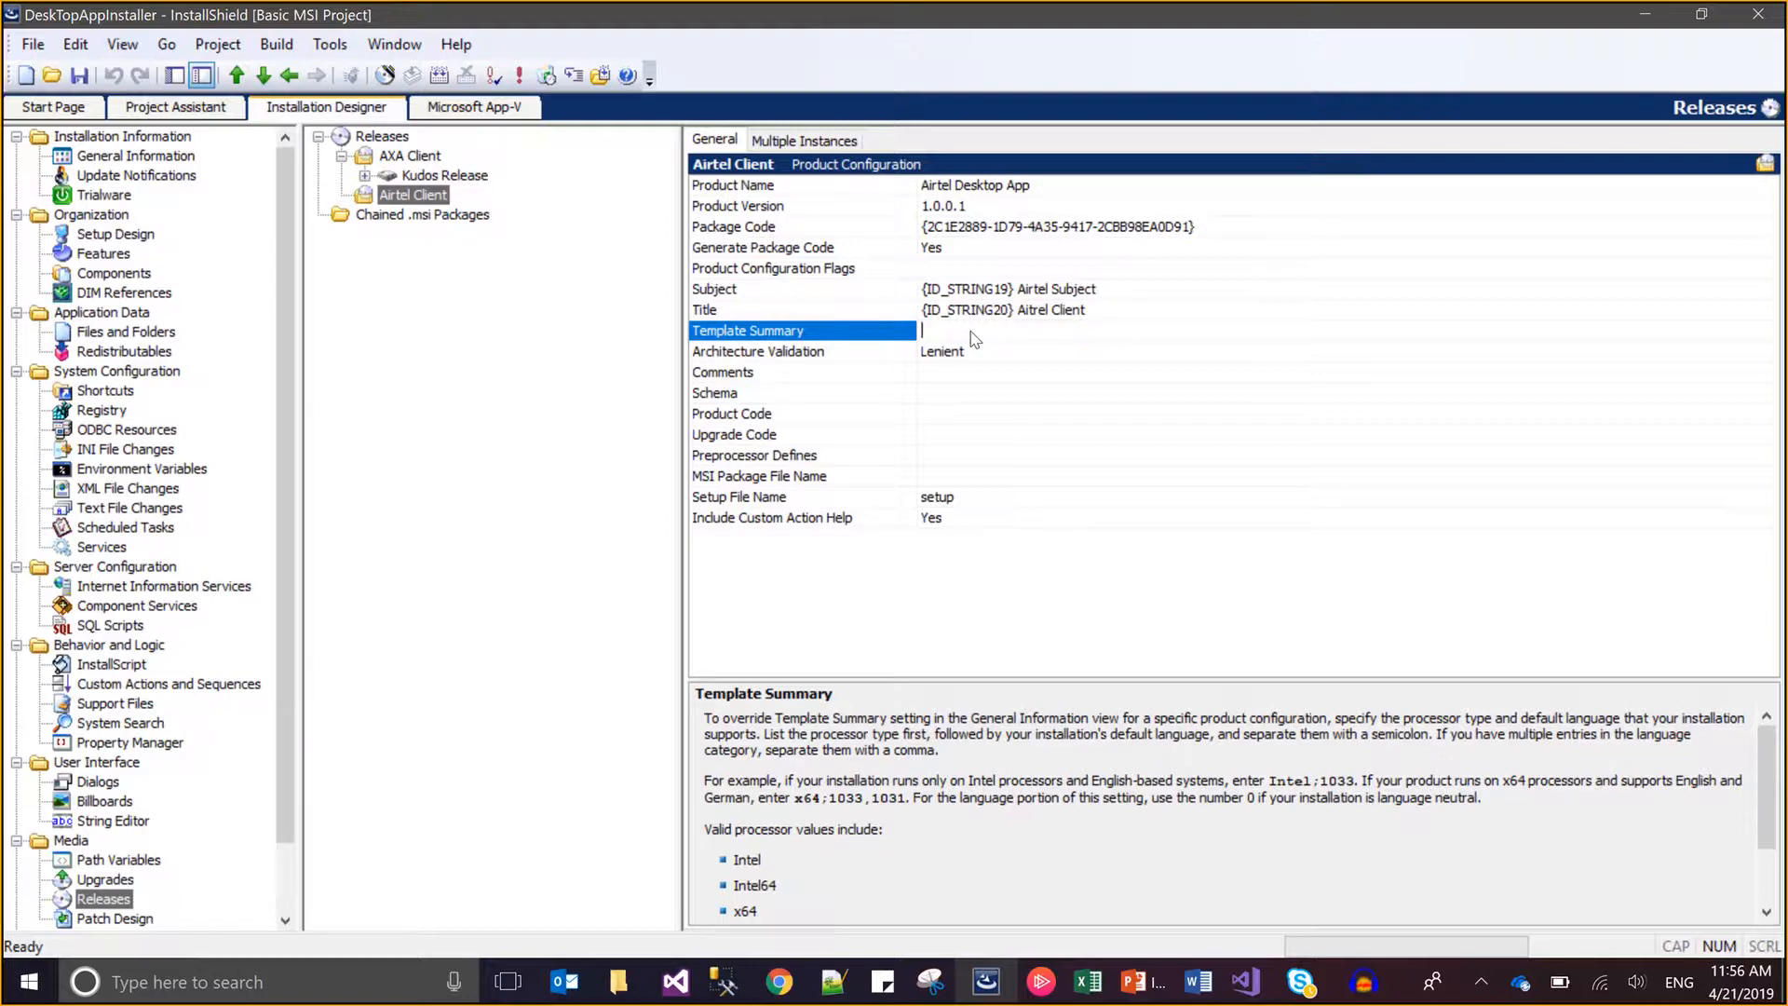
type("x64;1033")
key("ctrl+s")
left_click(438, 158)
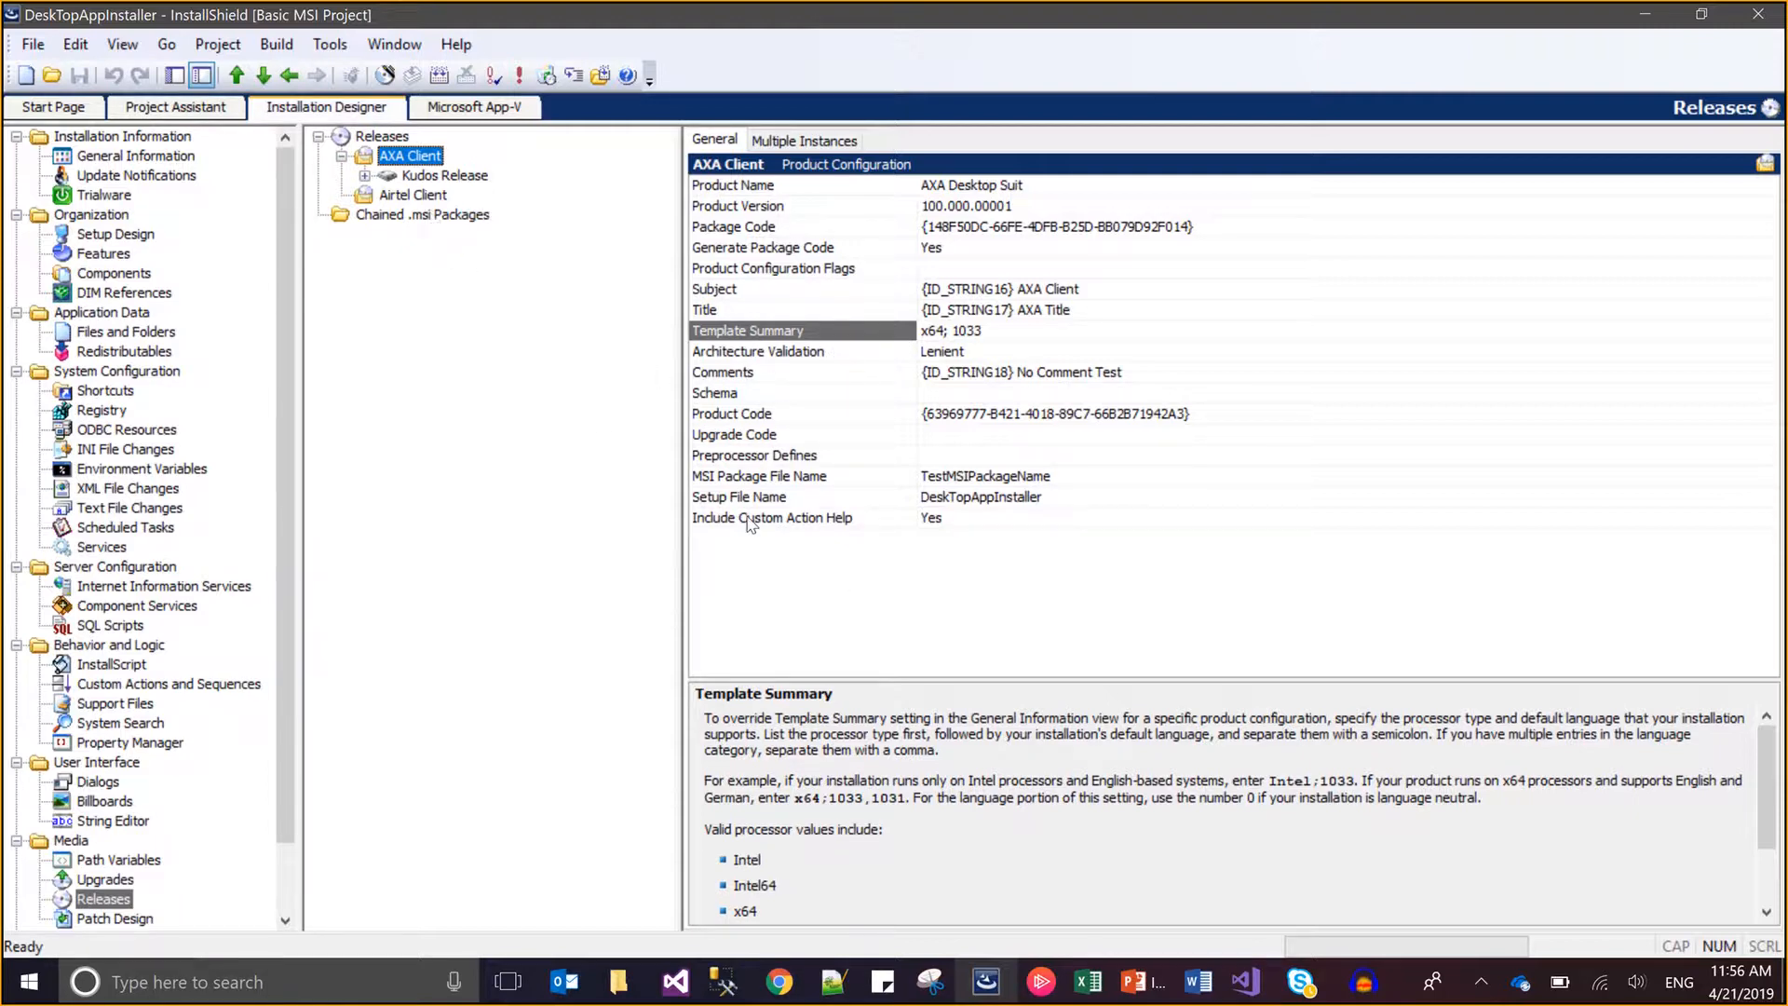
Check the Airtel Client configuration's Architecture Validation setting and set its Comments to "Example Airtel".
left_click(421, 194)
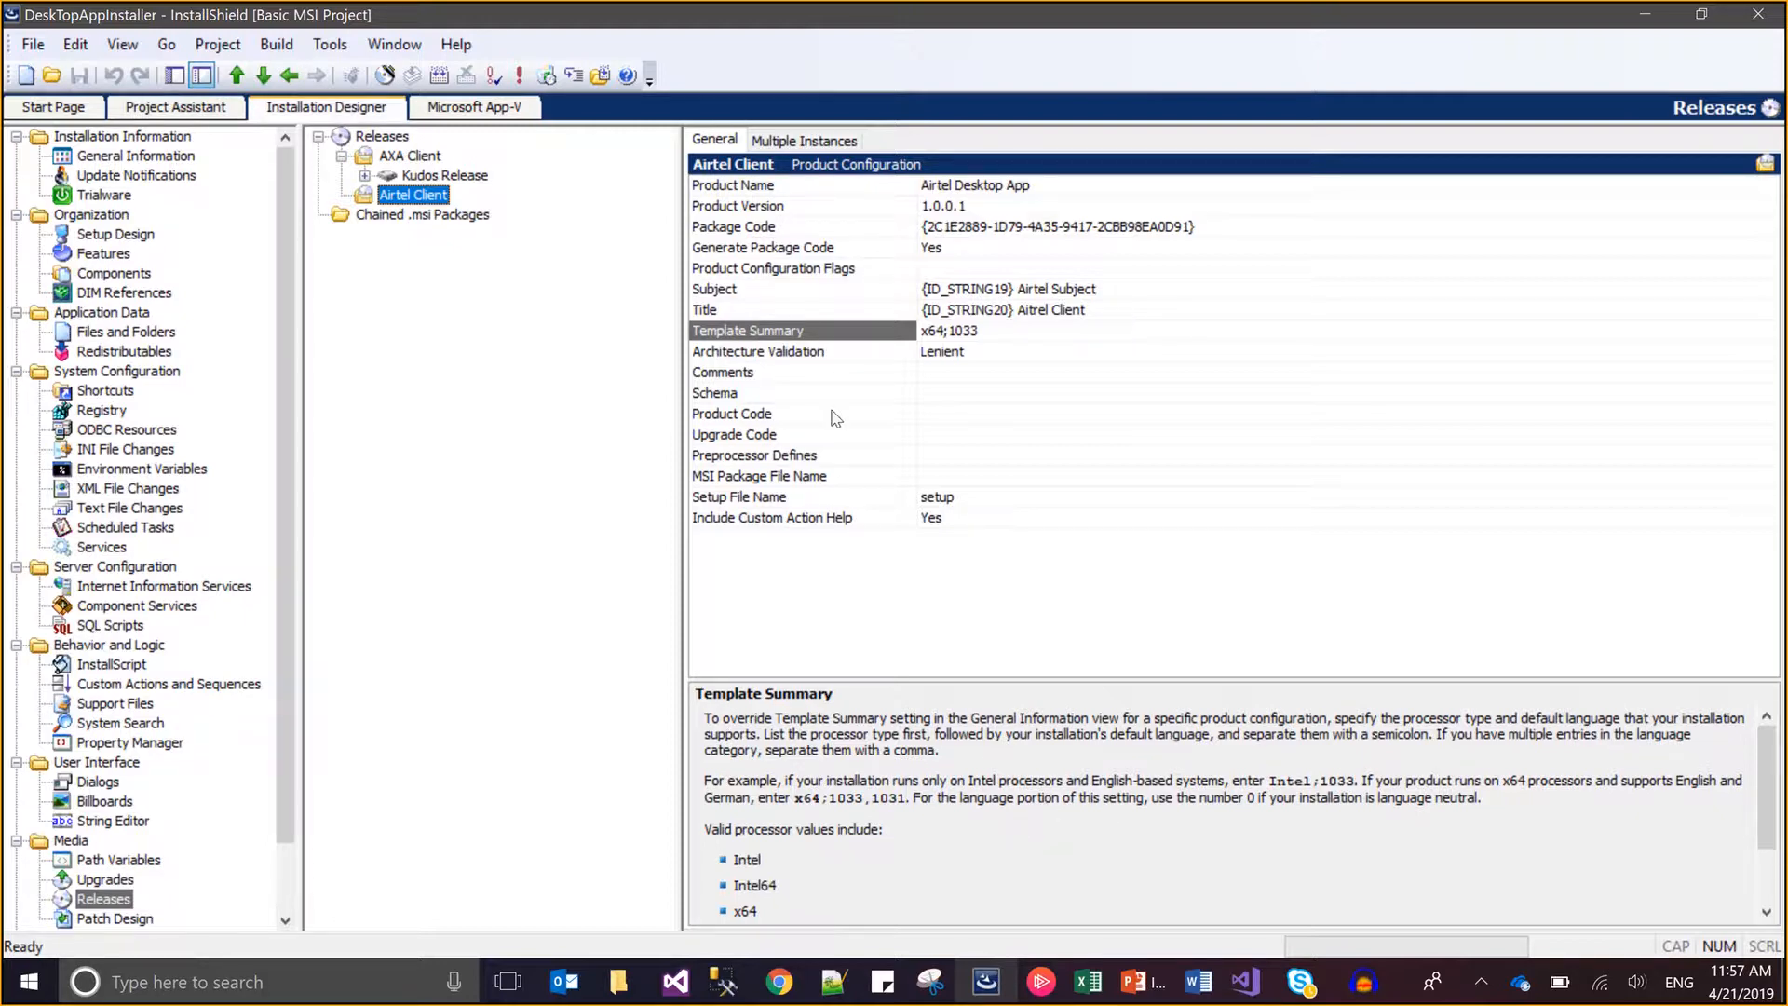
left_click(806, 352)
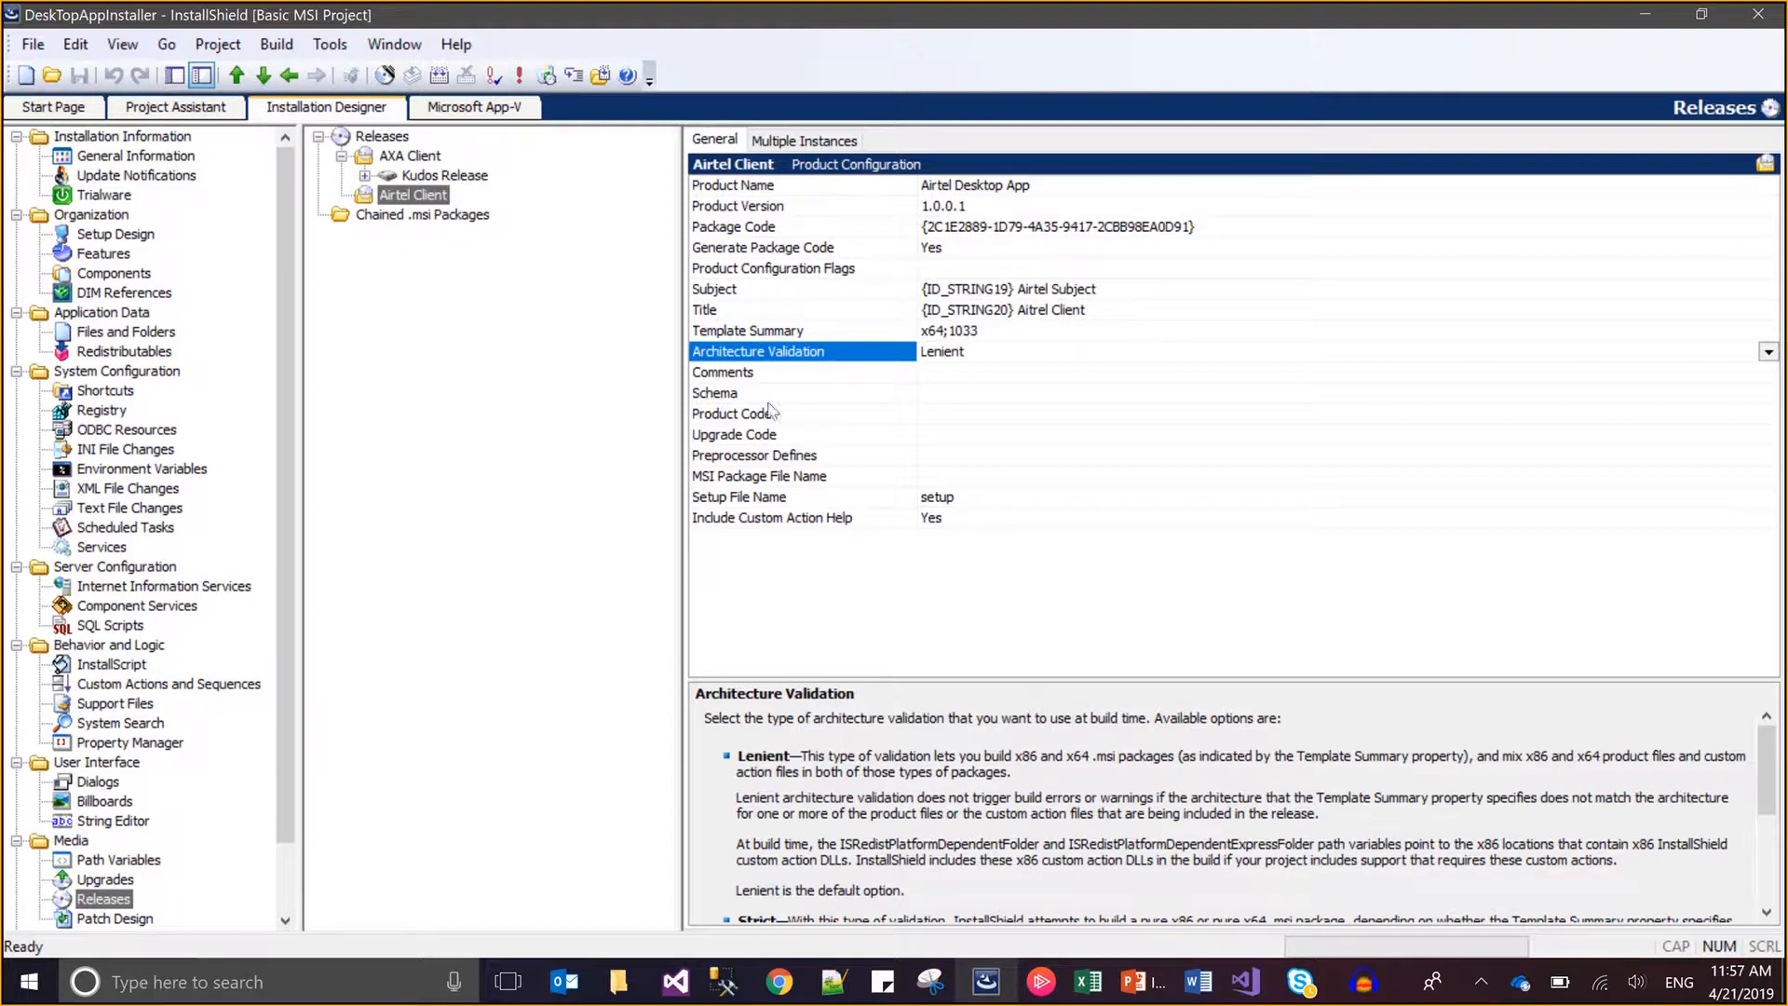
left_click(744, 375)
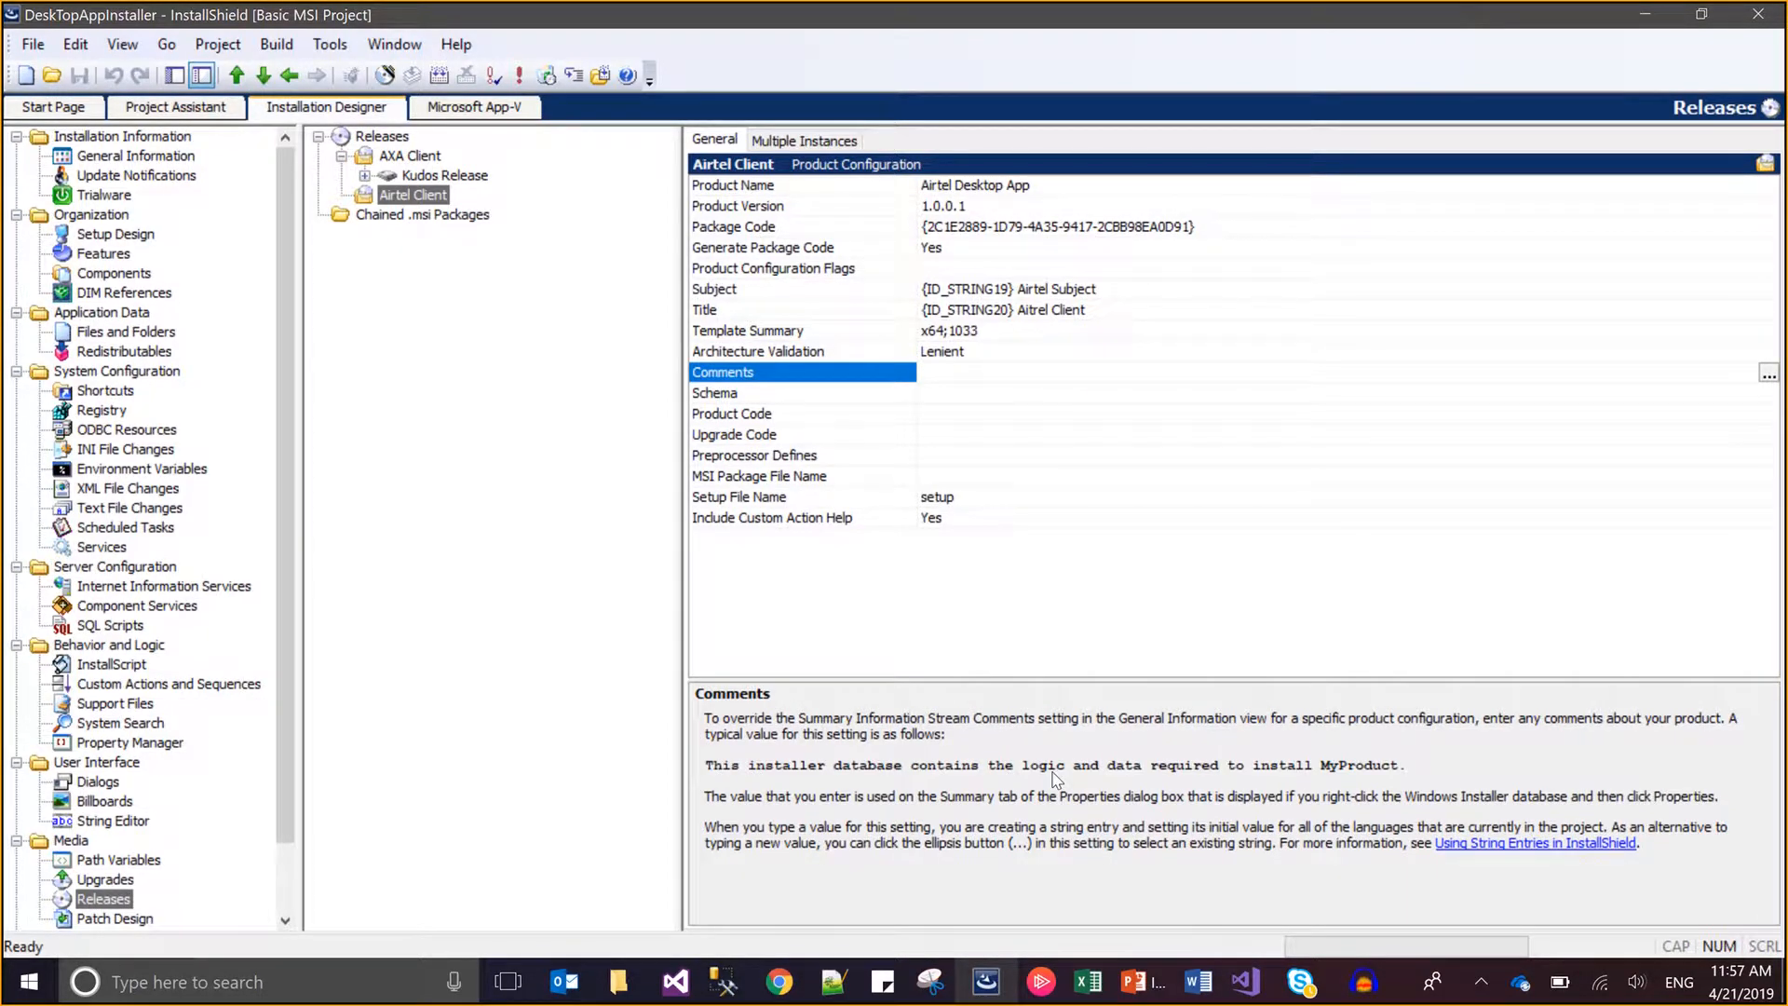
left_click(964, 382)
type("Example Aite")
key("BackSpace")
key("BackSpace")
type("rtel")
key("Return")
Replace the AXA Client configuration's Comments with "Example AXA".
left_click(382, 155)
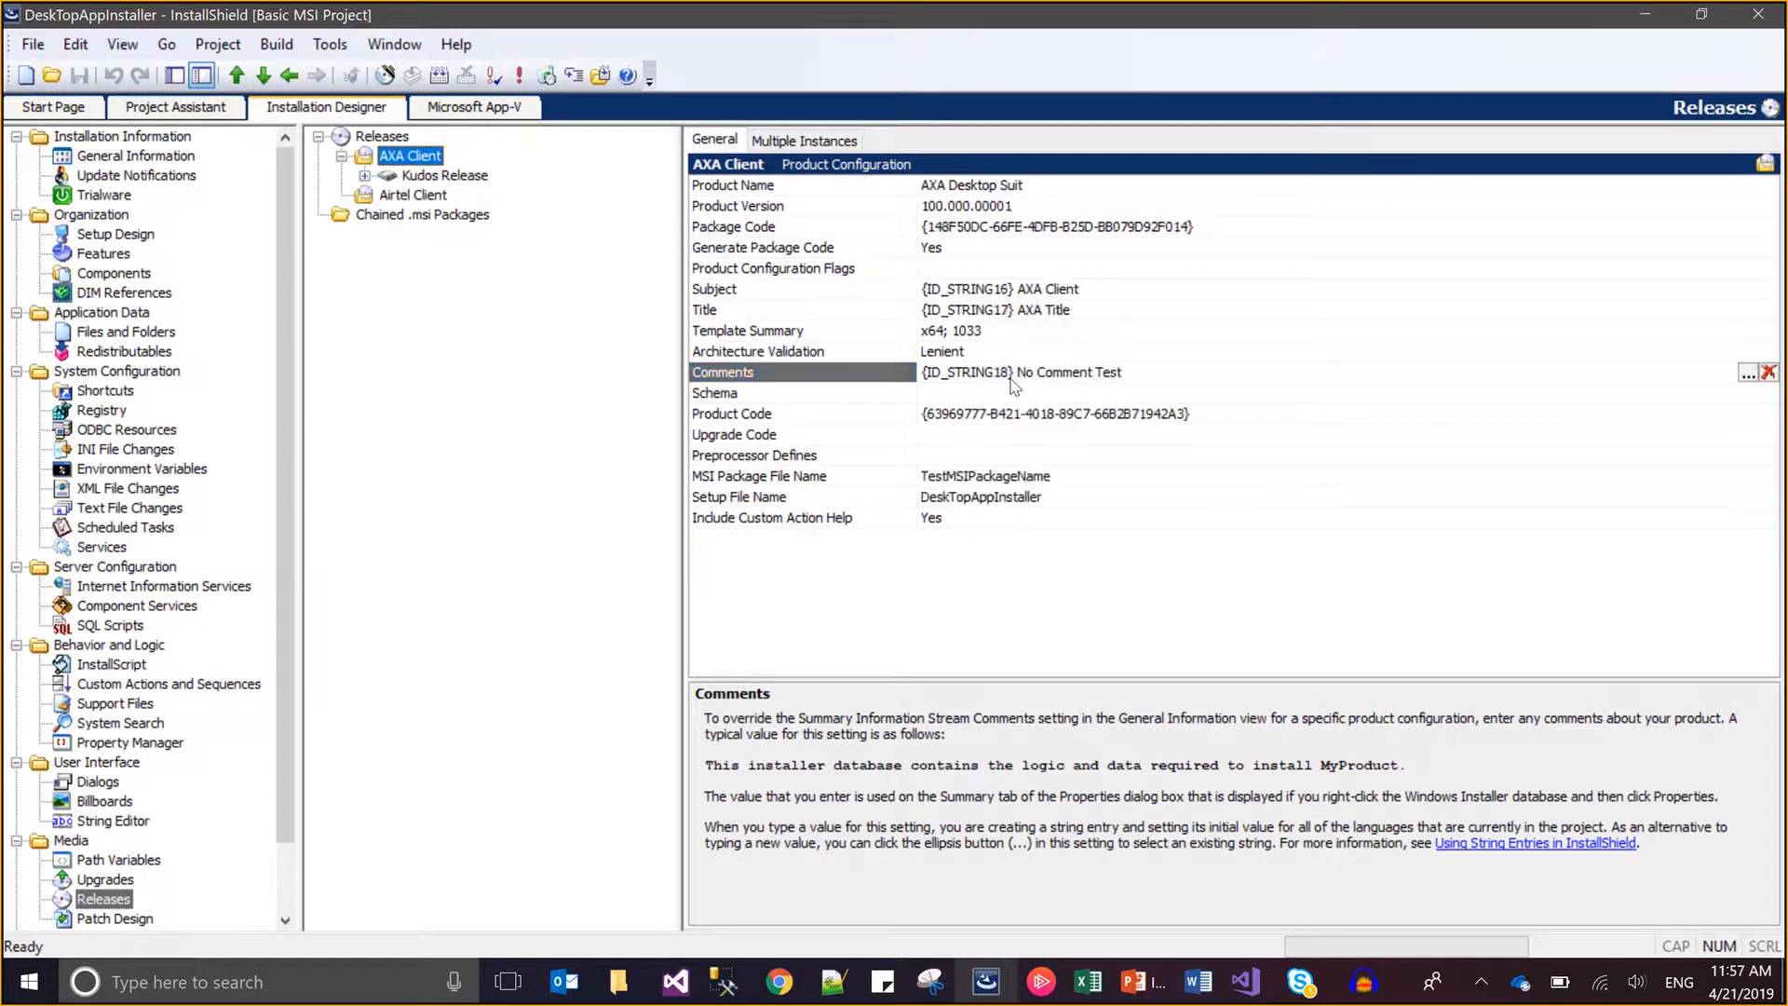
left_click(1173, 373)
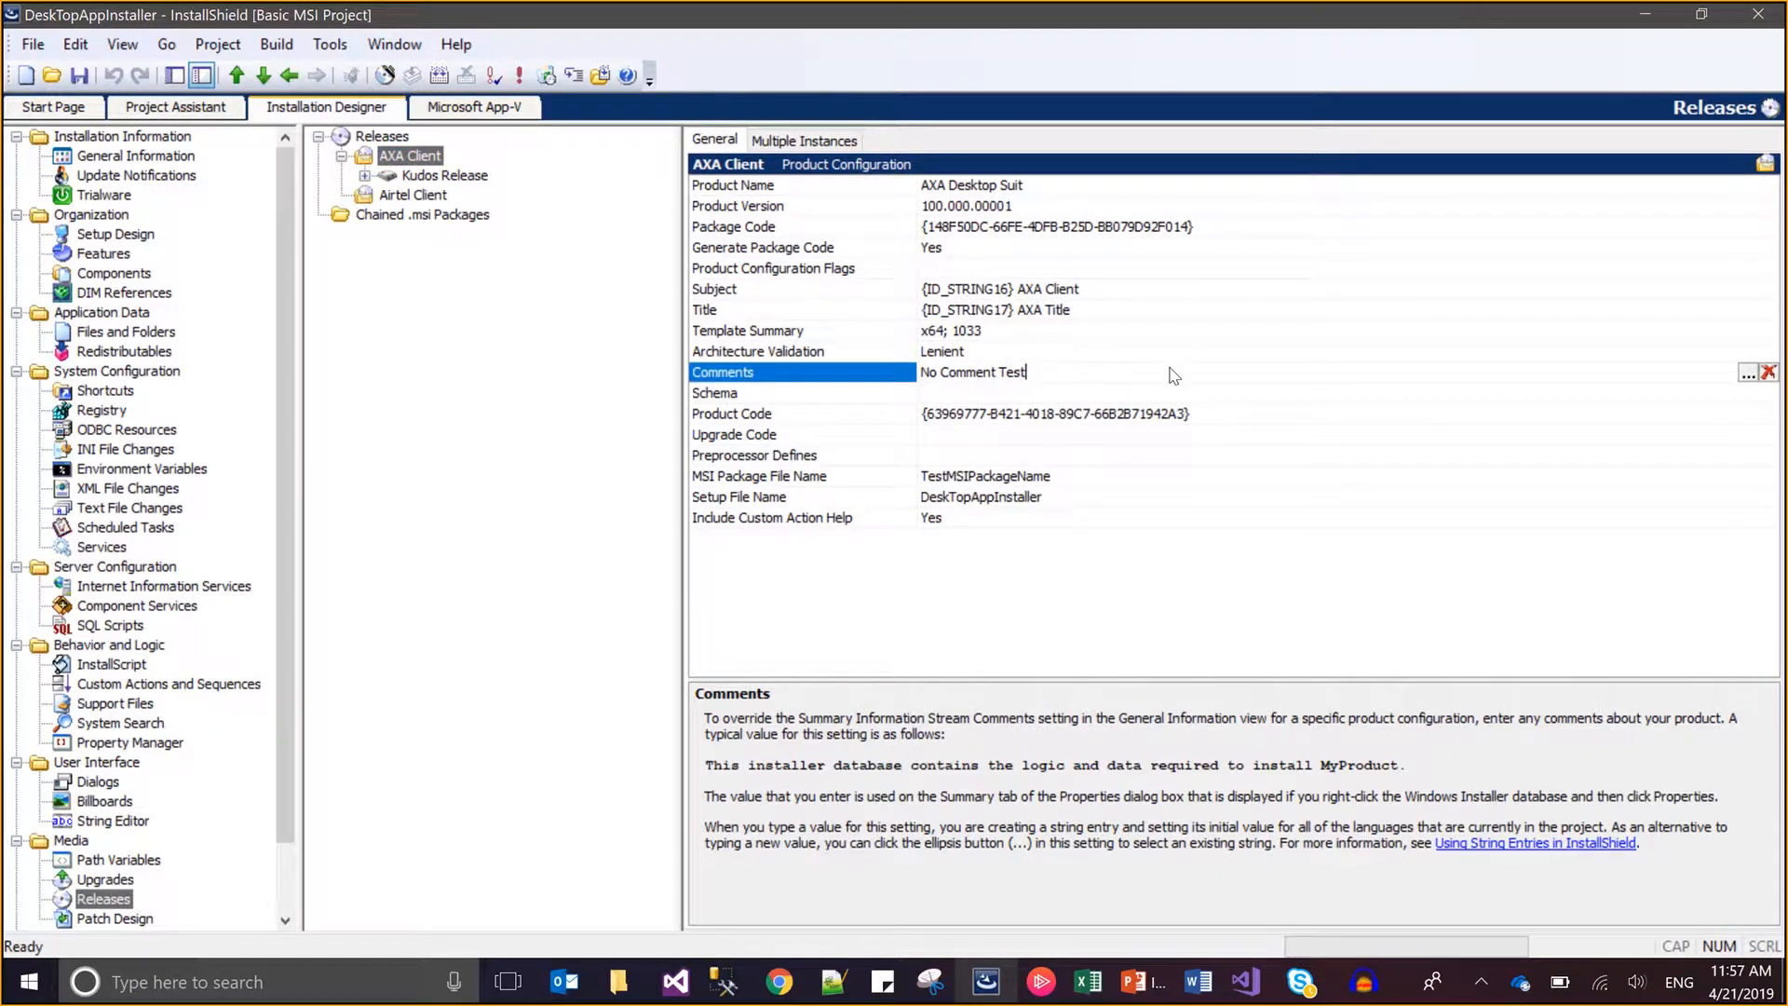
key("ctrl+shift+Left")
key("ctrl+shift+Left")
key("ctrl+shift+Left")
type("Exampe")
key("BackSpace")
key("BackSpace")
type("ple AXA")
key("Return")
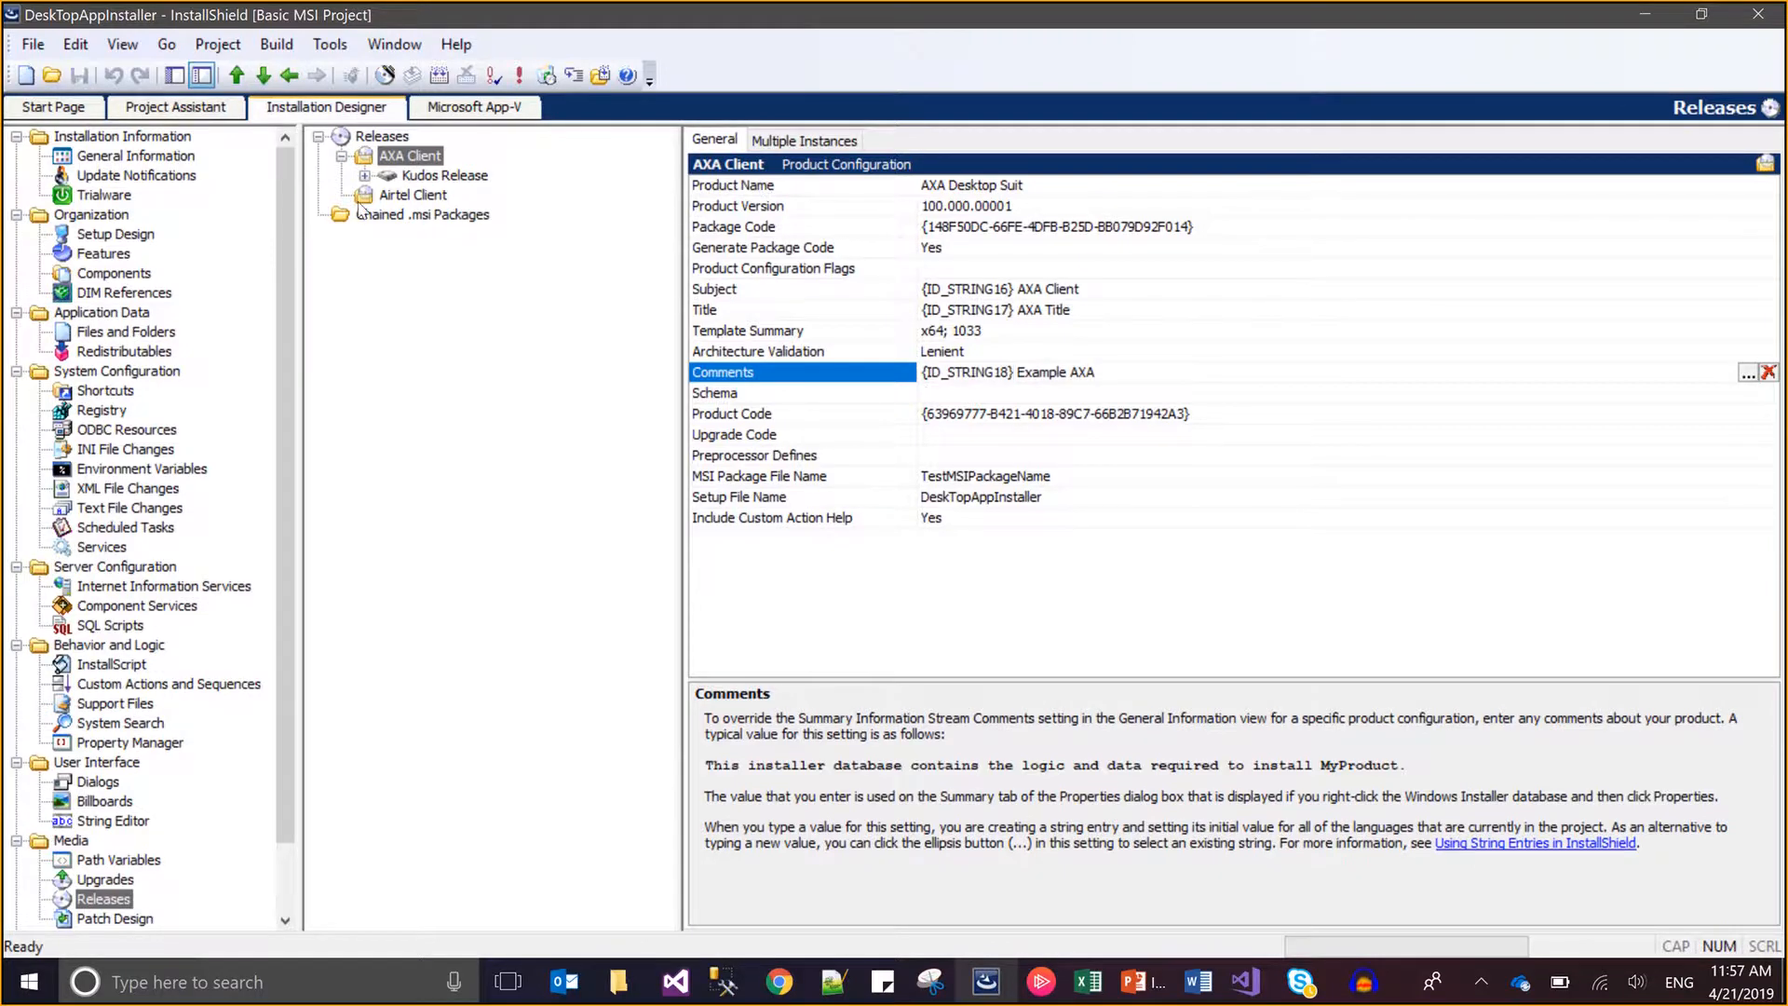
Generate new product code GUIDs for the Airtel Client and AXA Client configurations.
left_click(410, 196)
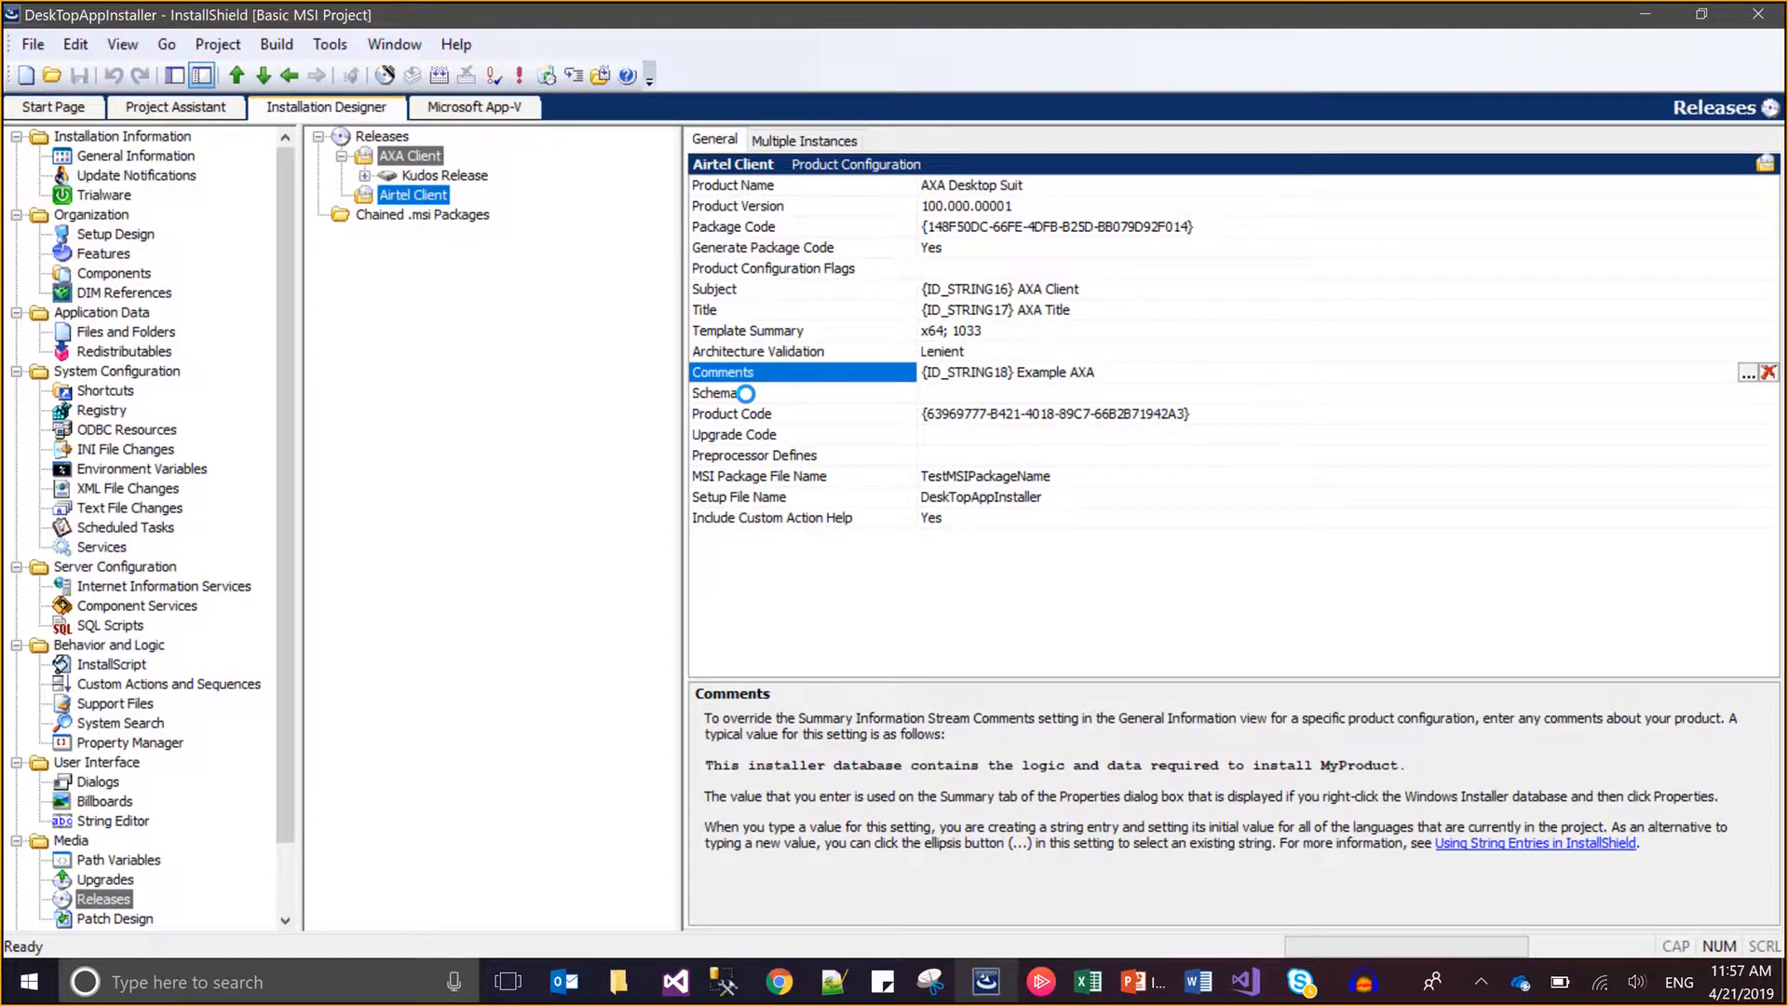
left_click(750, 399)
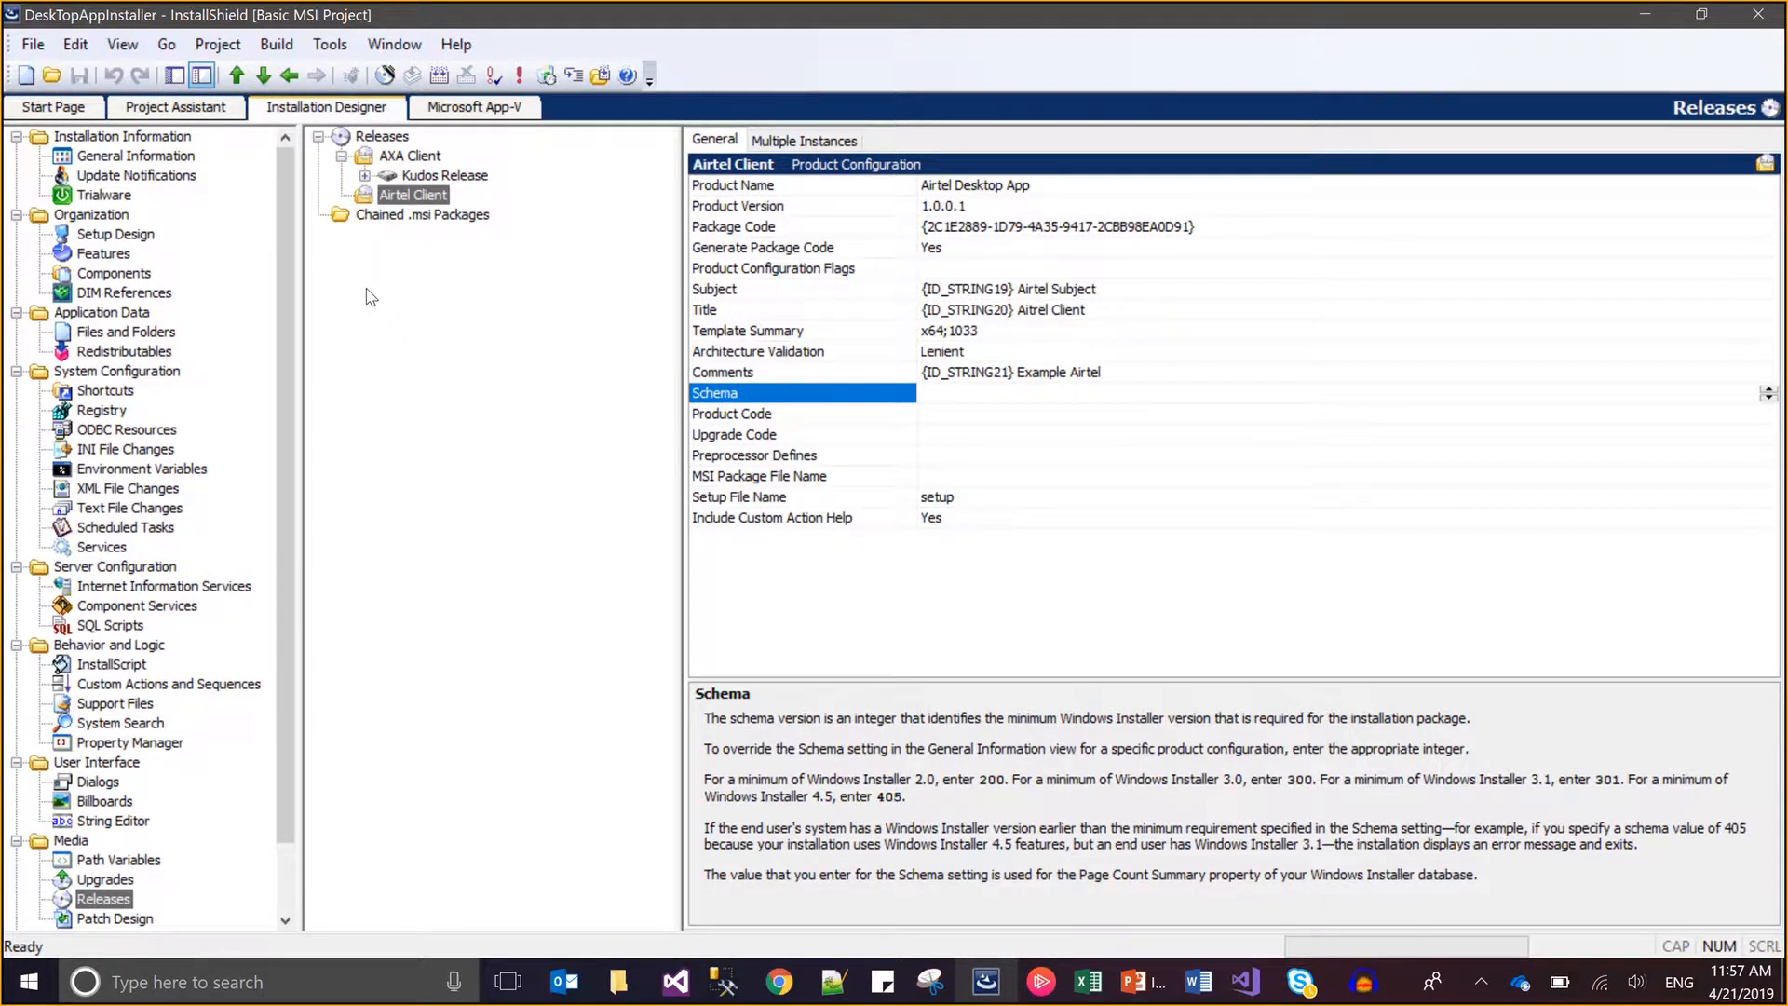
left_click(931, 418)
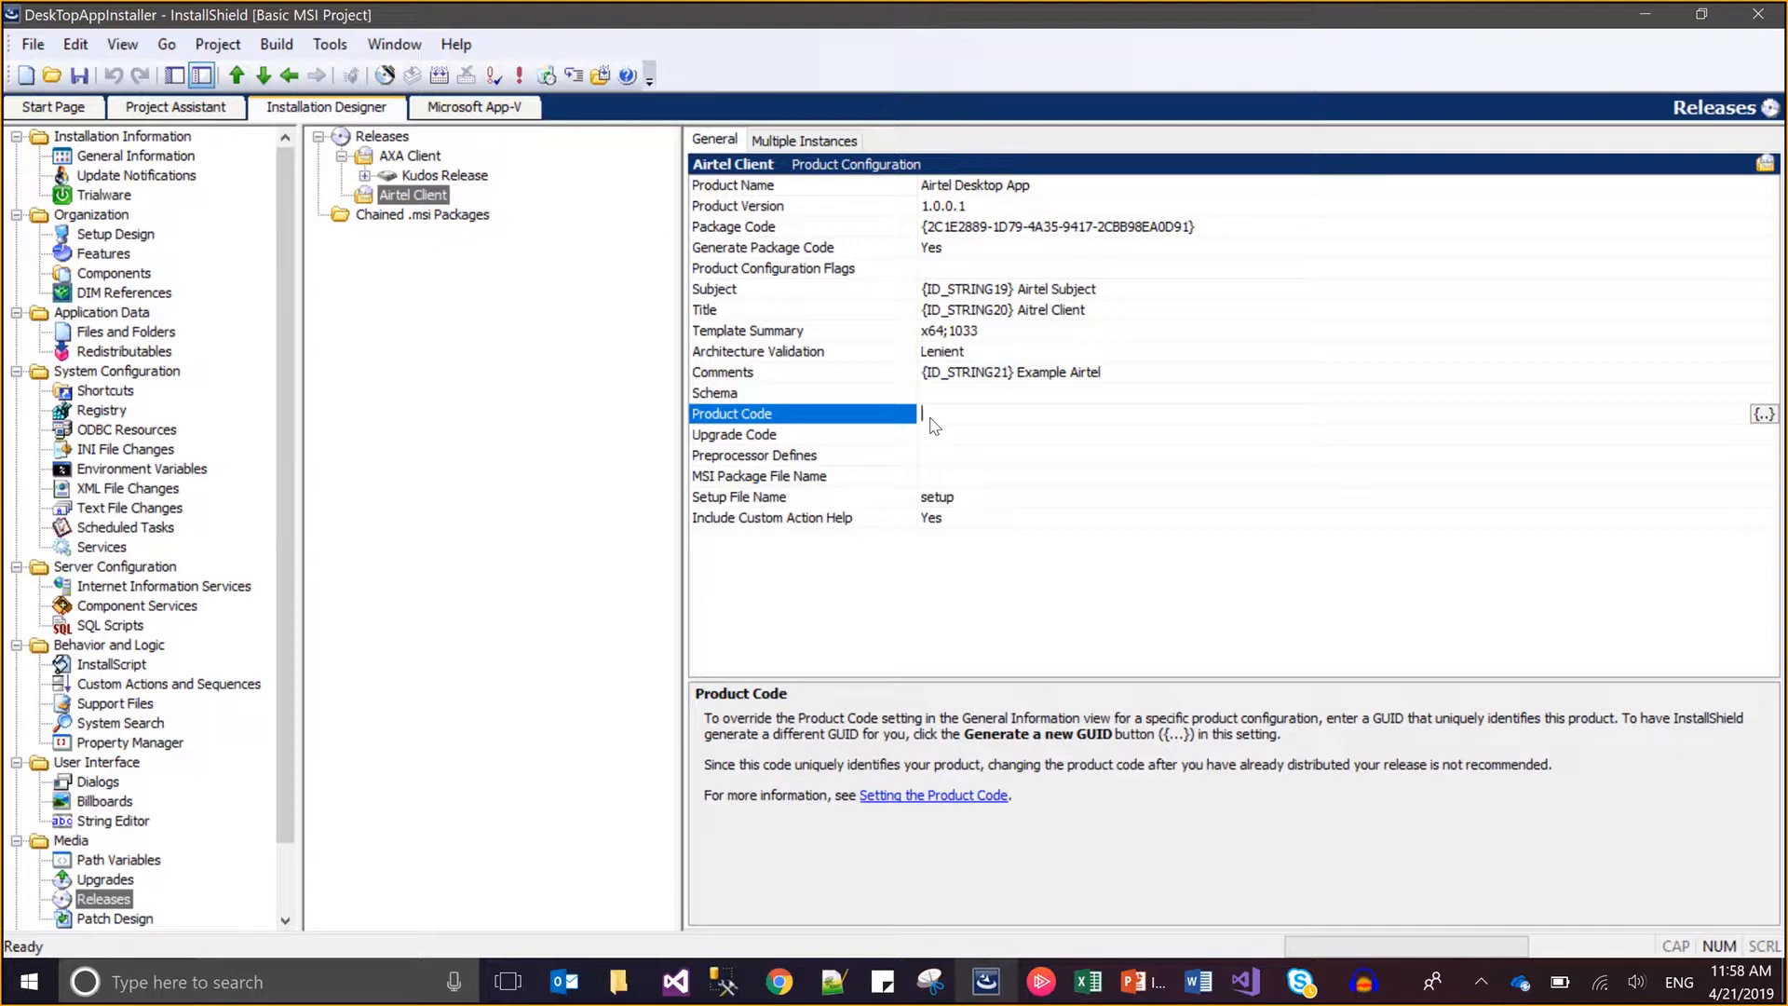
left_click(1773, 415)
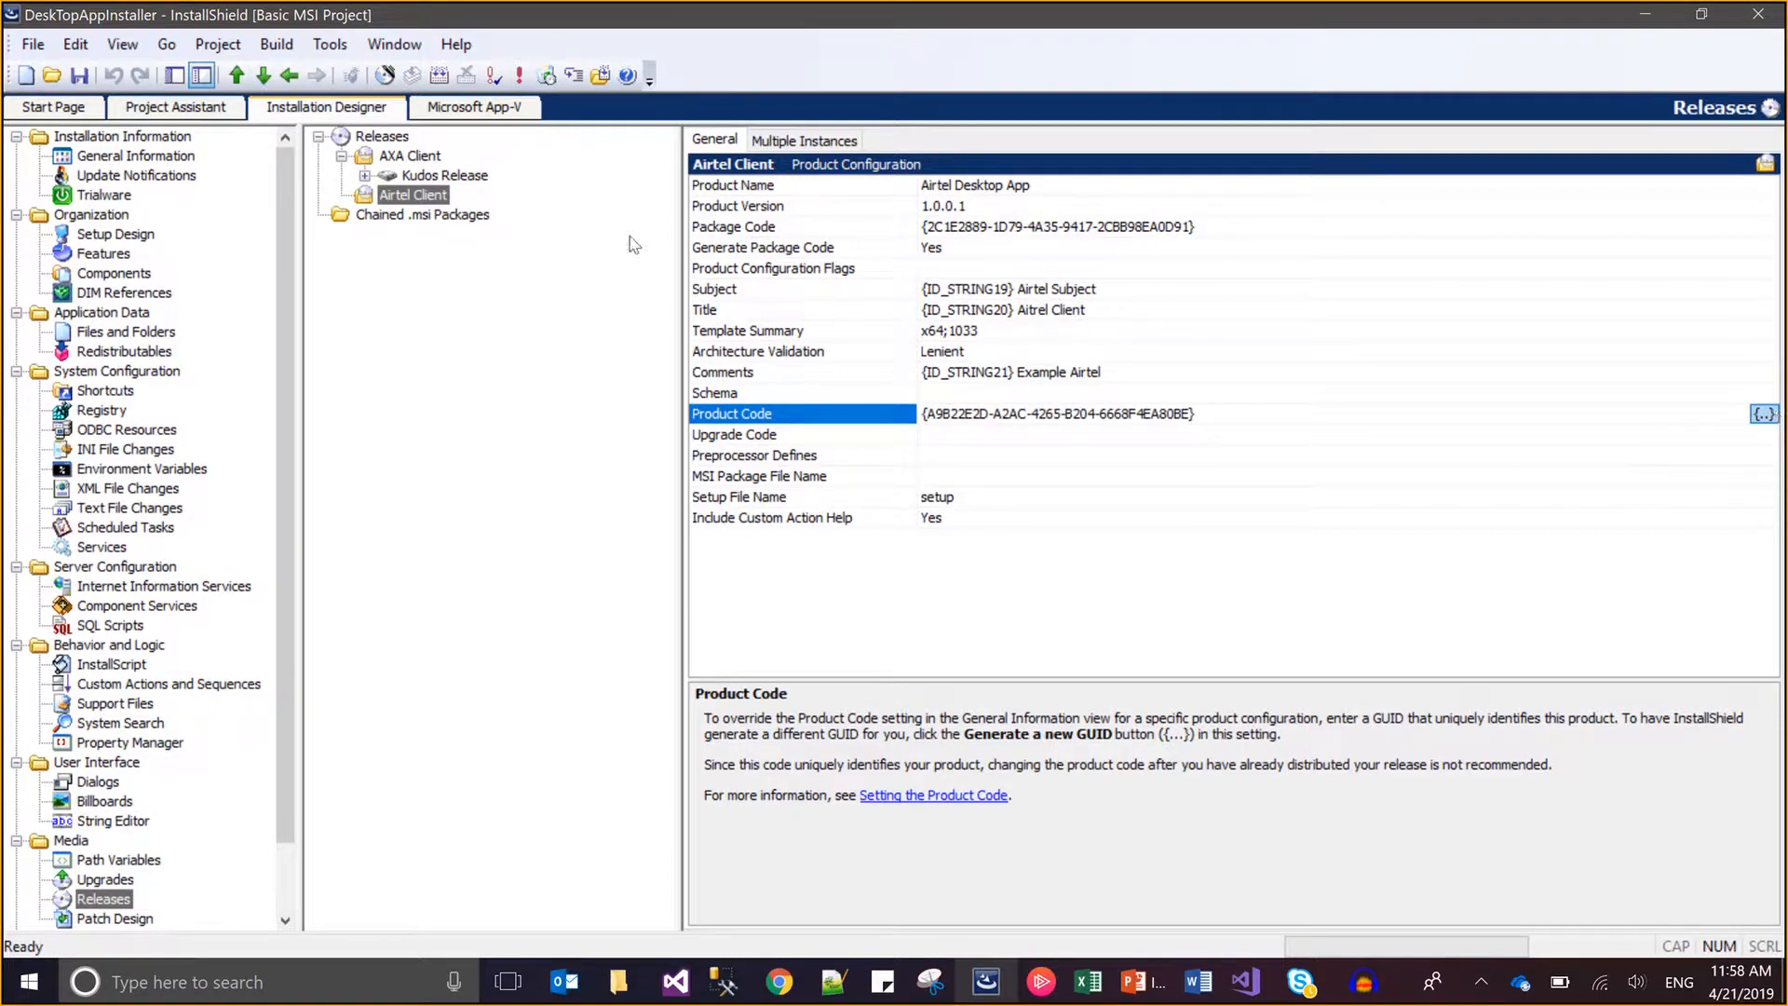
left_click(412, 157)
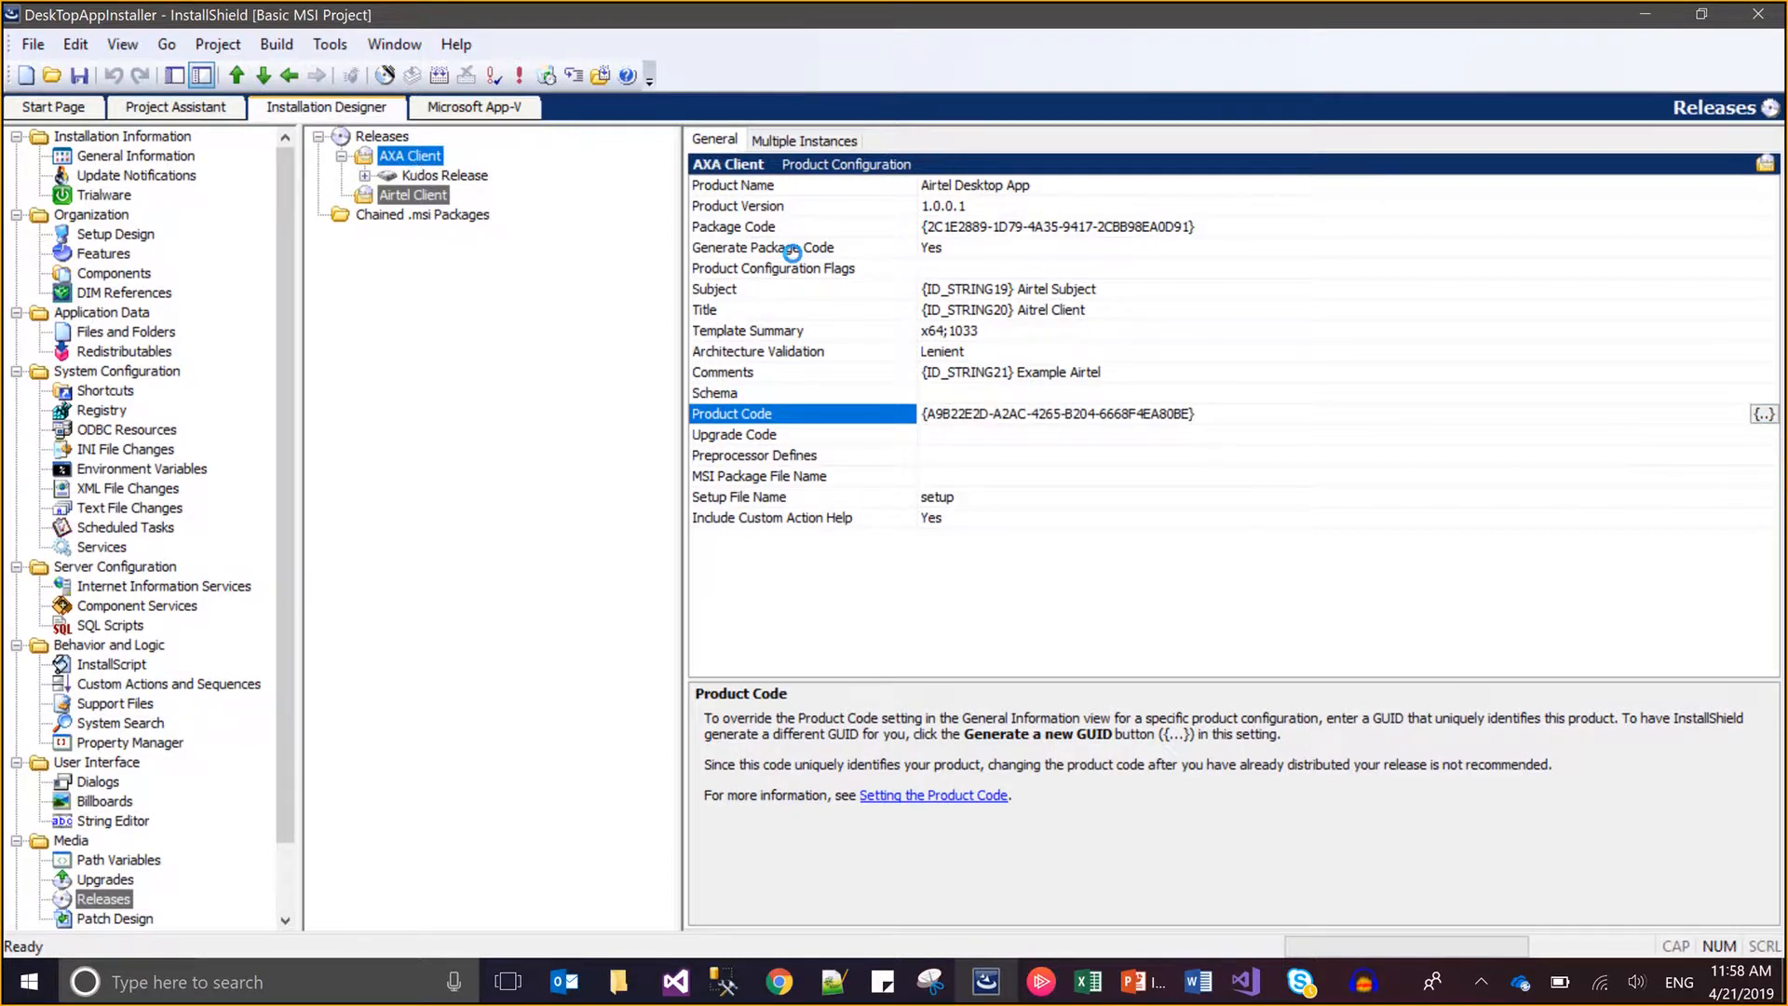
left_click(1774, 416)
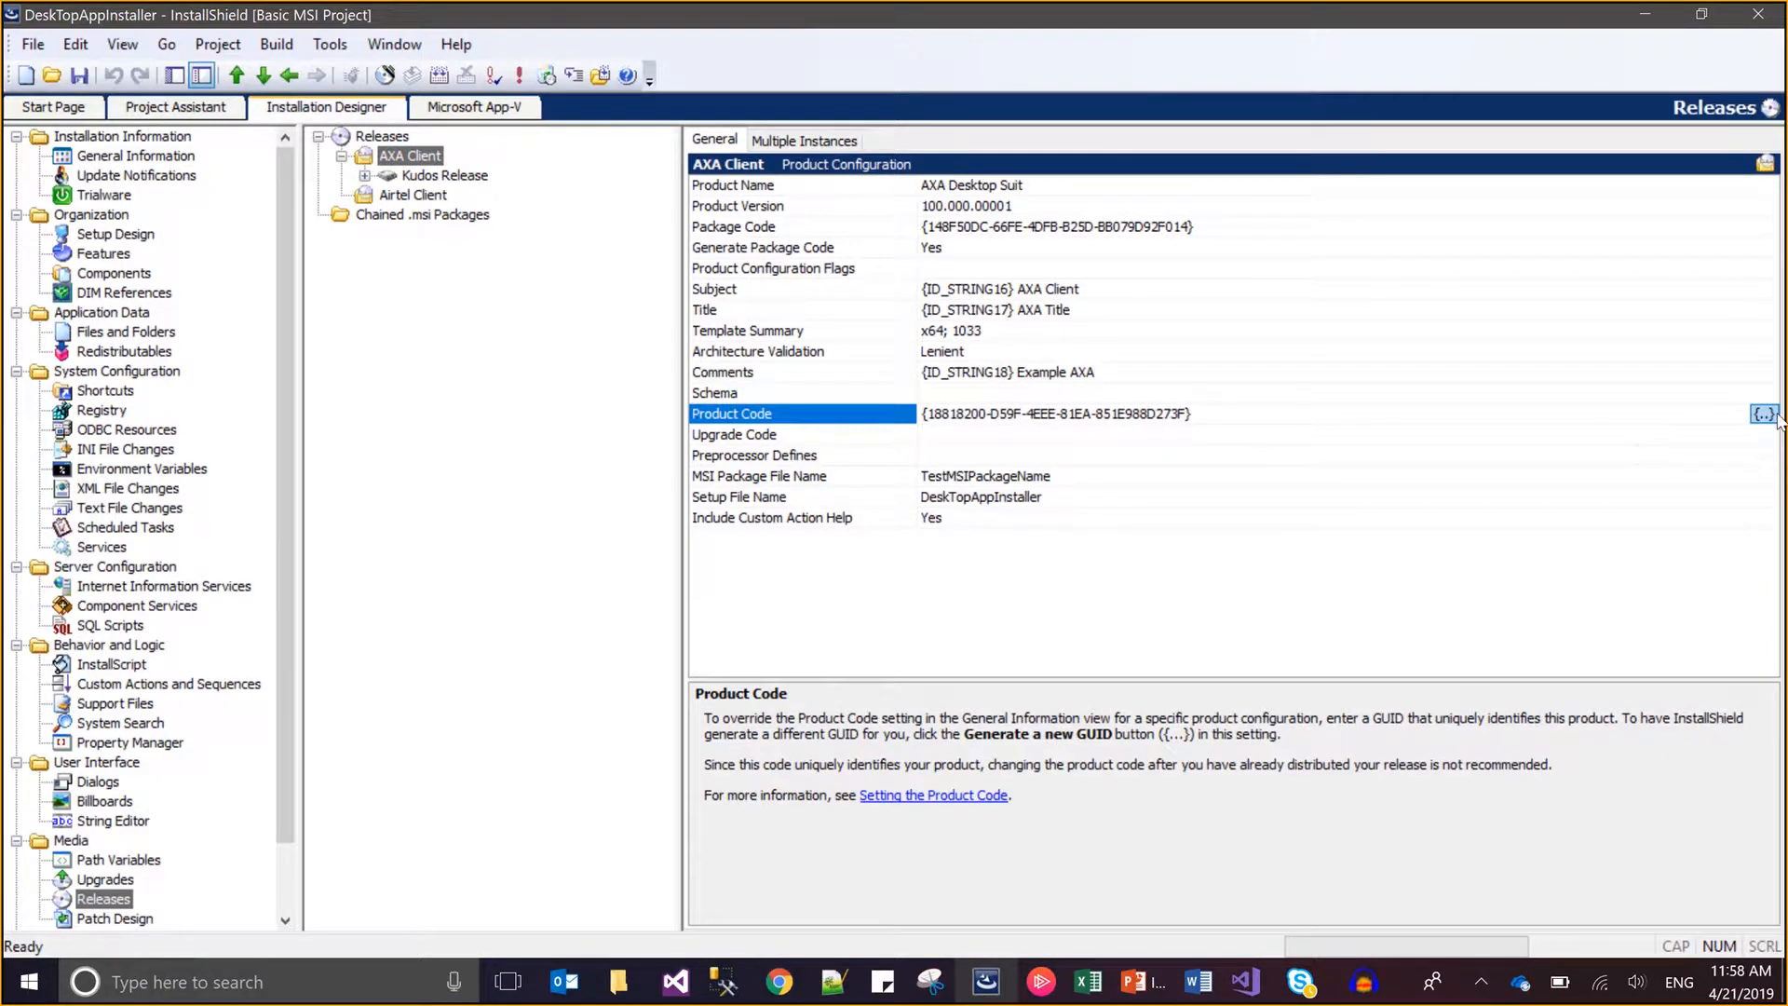
Generate new upgrade code GUIDs for the Airtel Client and AXA Client configurations.
left_click(427, 197)
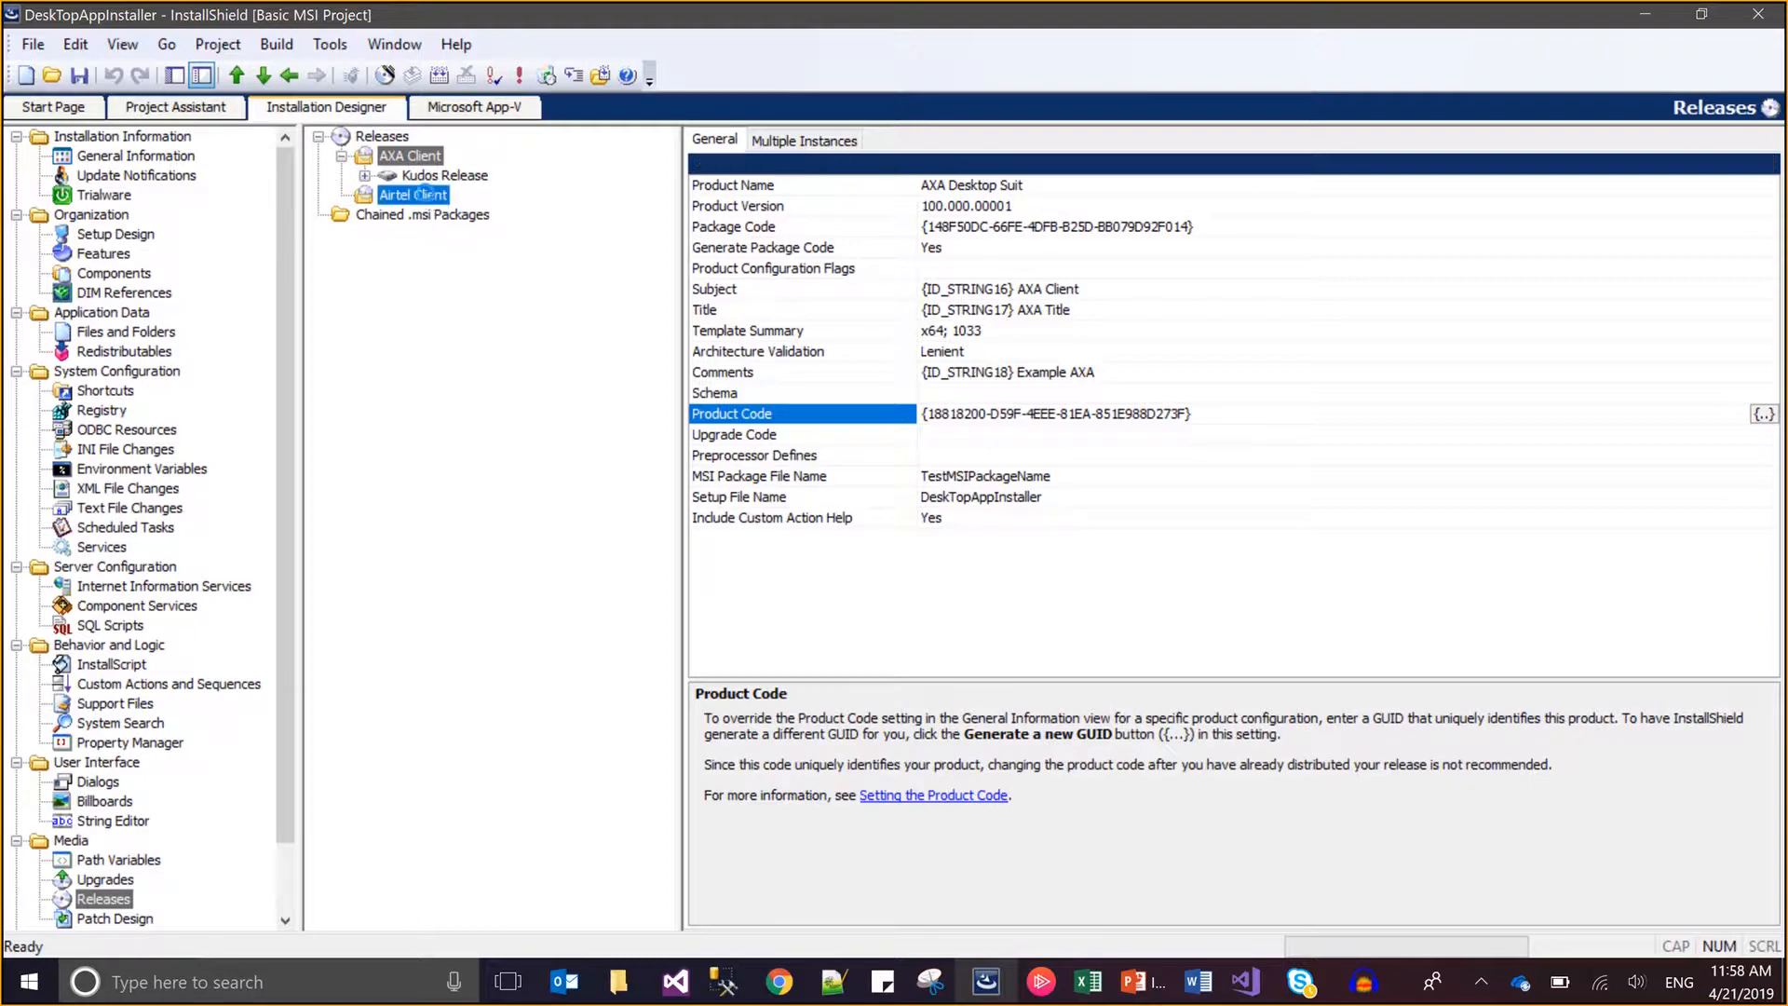
left_click(1210, 436)
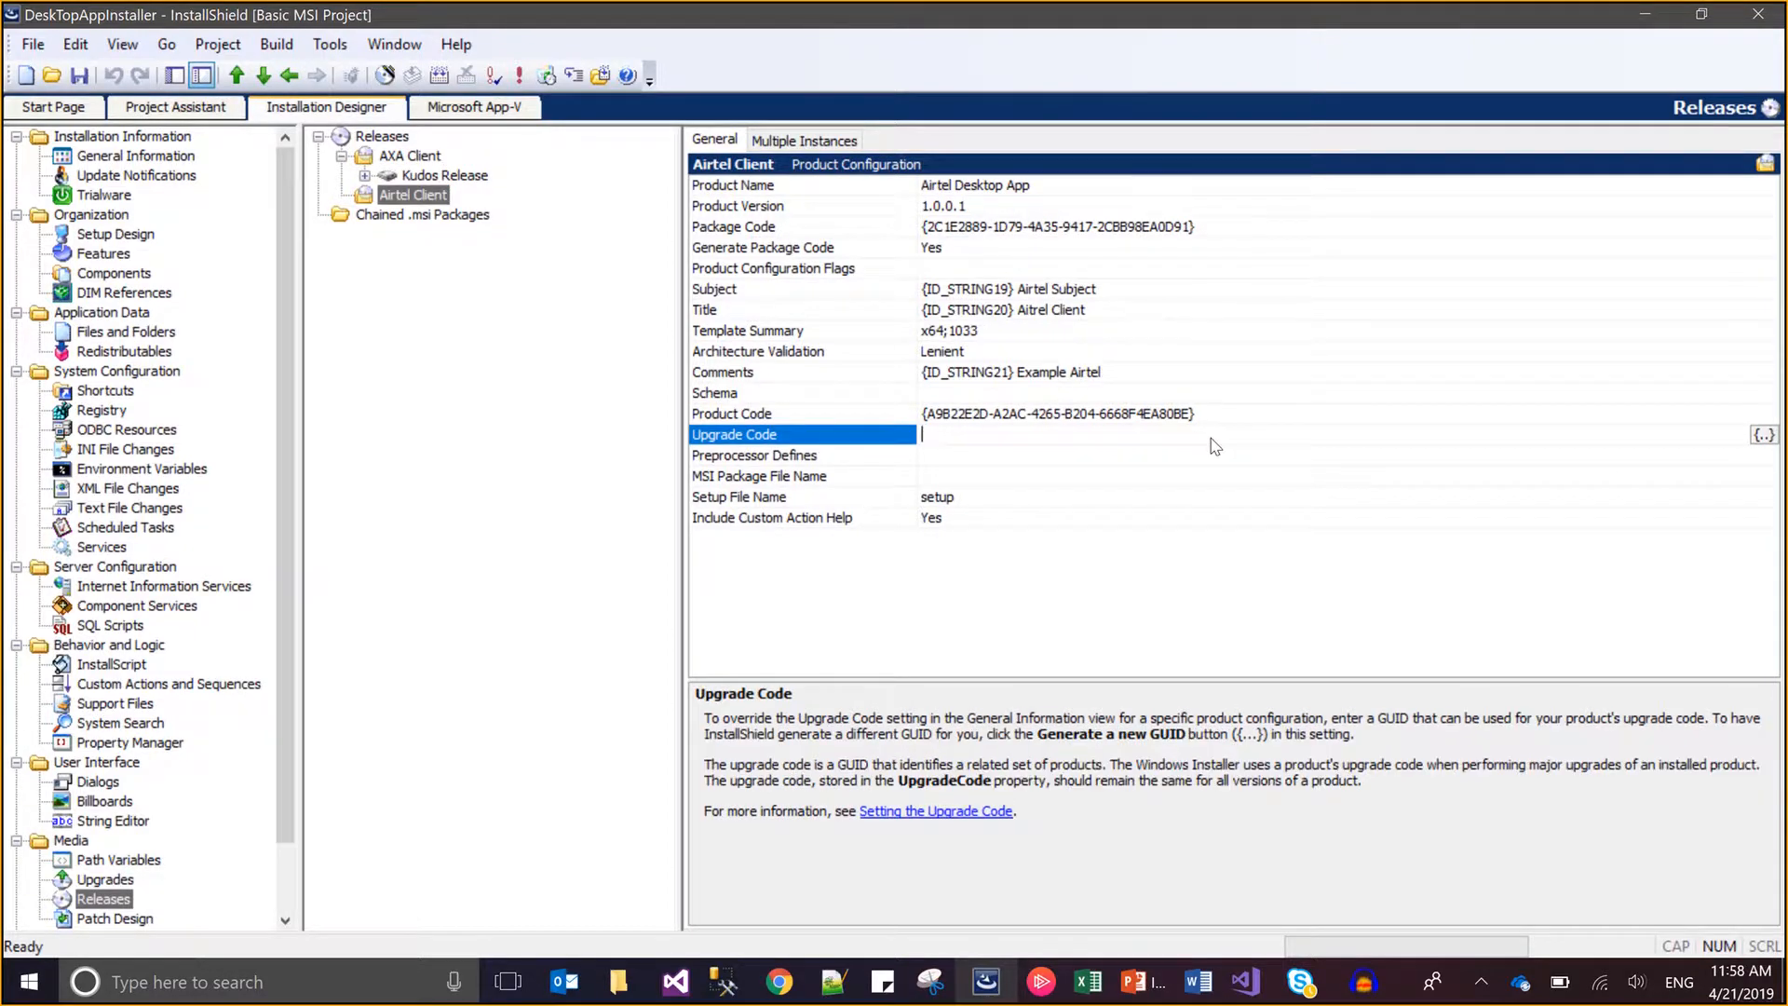
left_click(1764, 436)
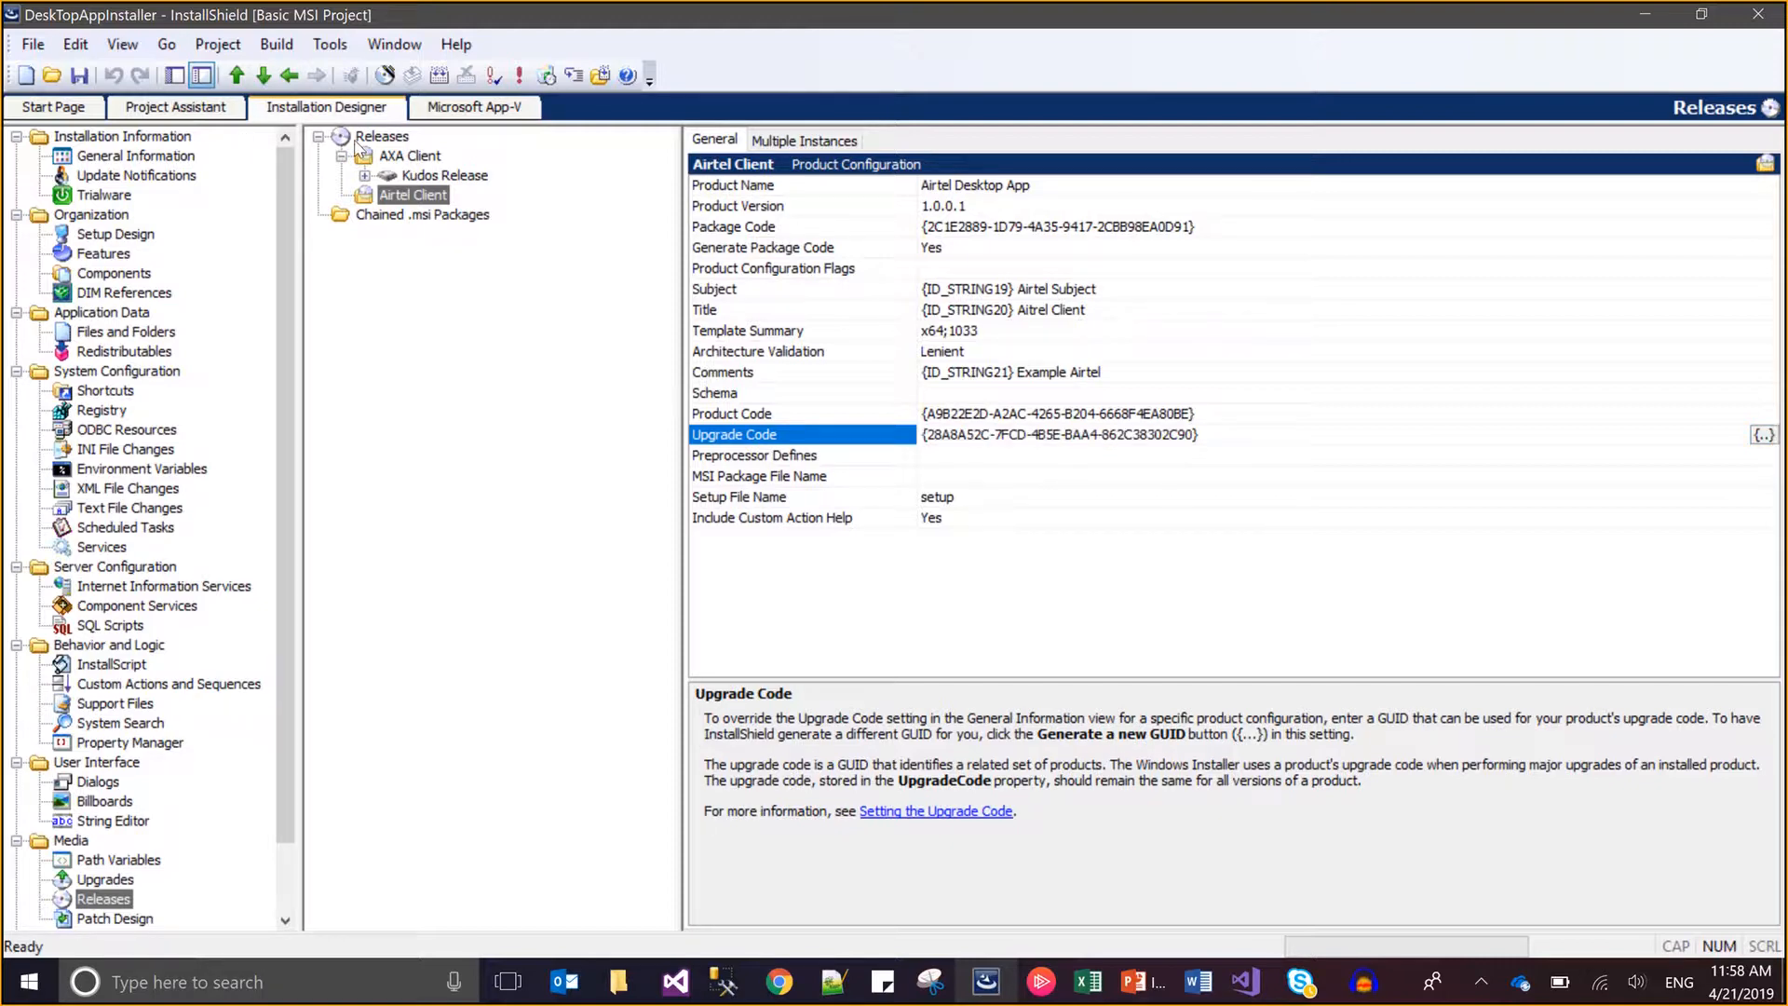
left_click(386, 156)
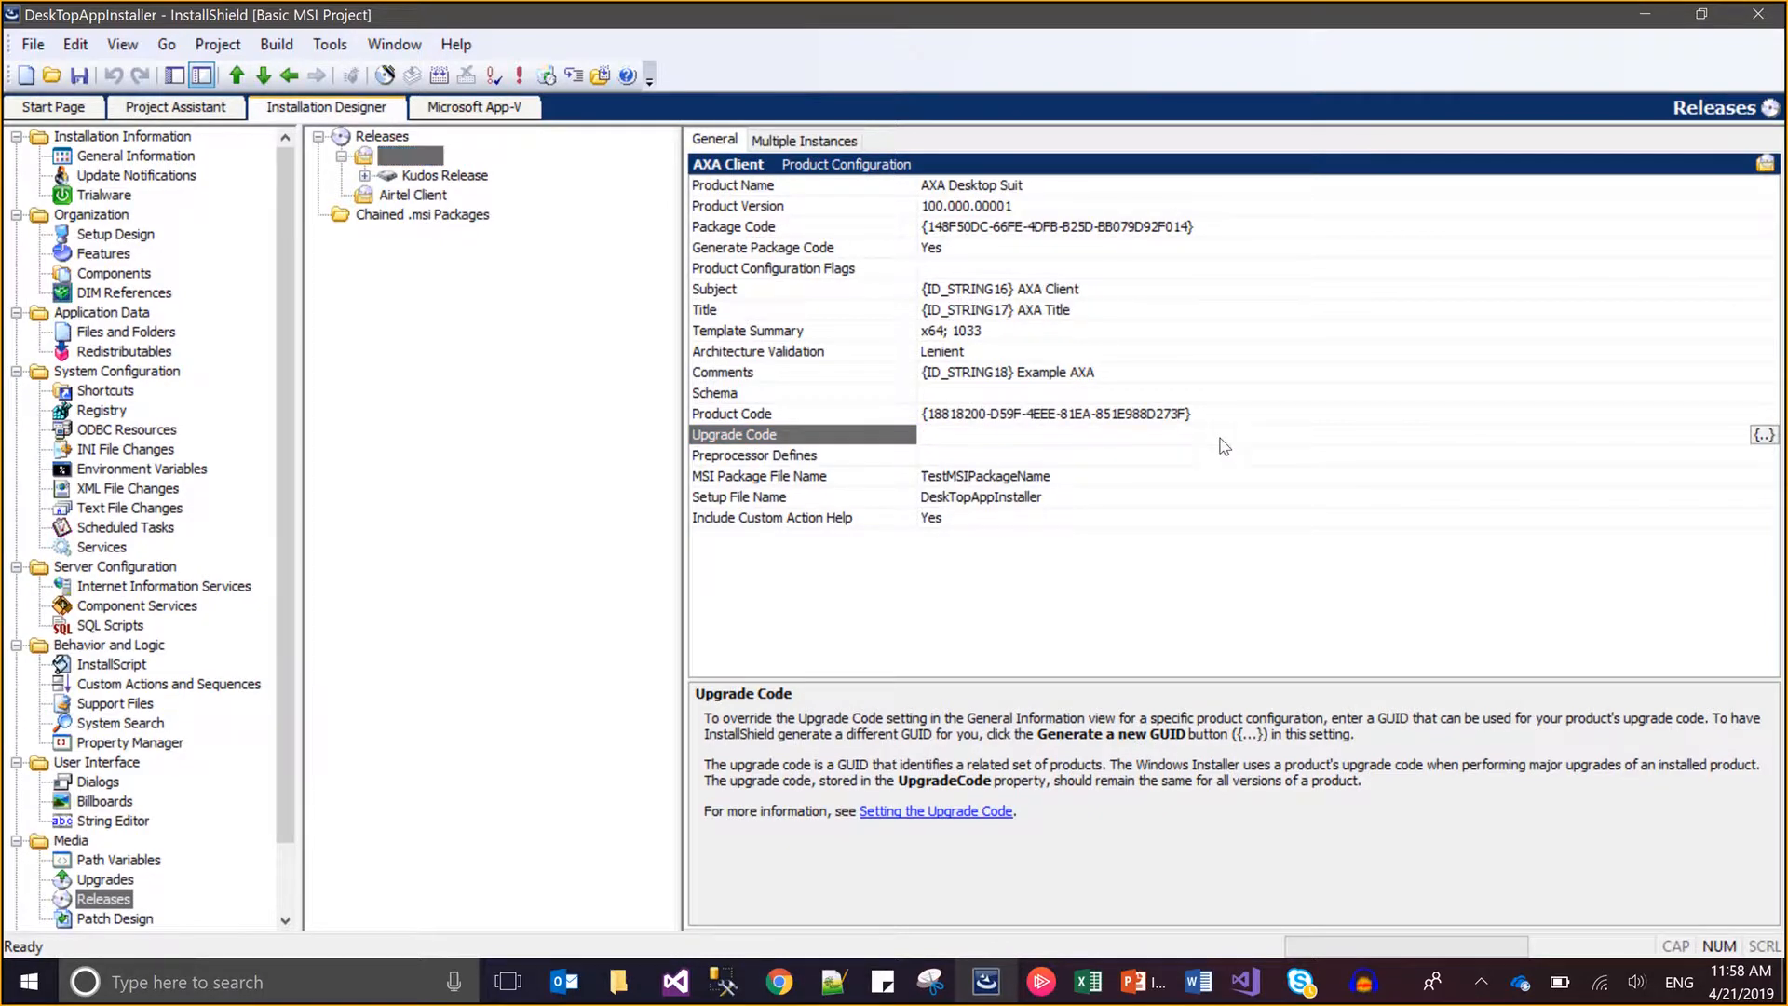
left_click(1221, 438)
left_click(1765, 436)
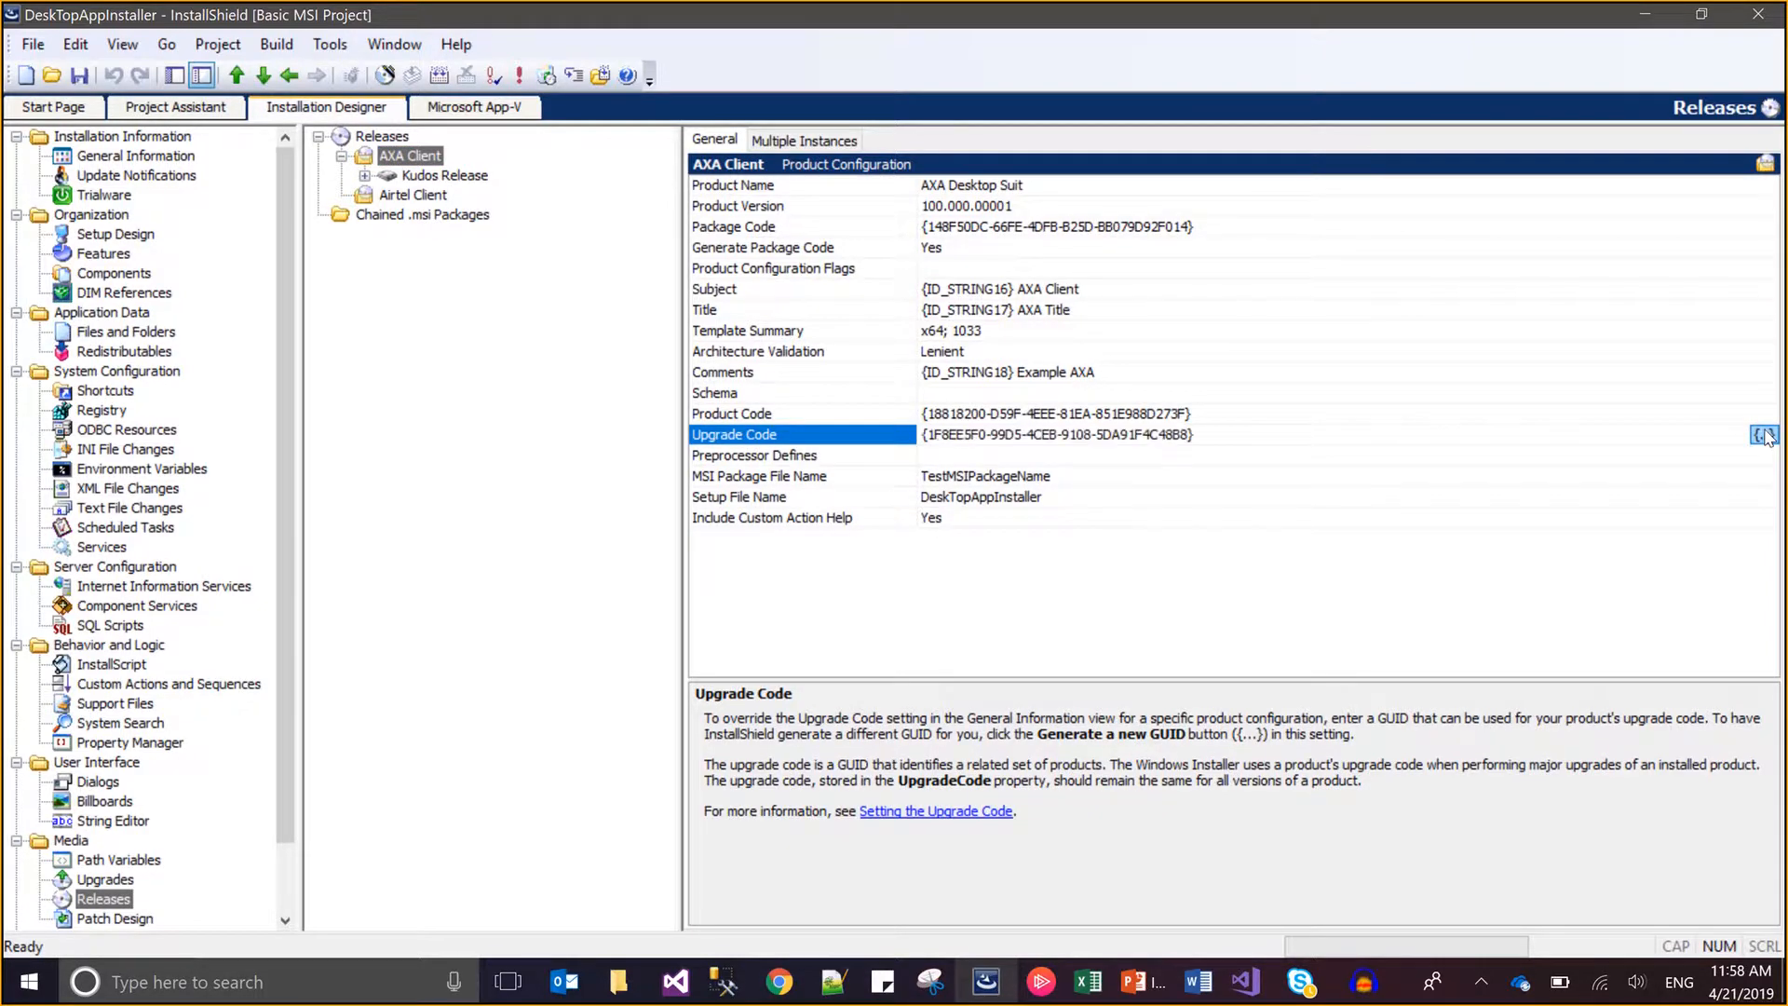
Set the AXA Client configuration's MSI Package File Name to "AXA Product Suit" and save the project.
left_click(930, 456)
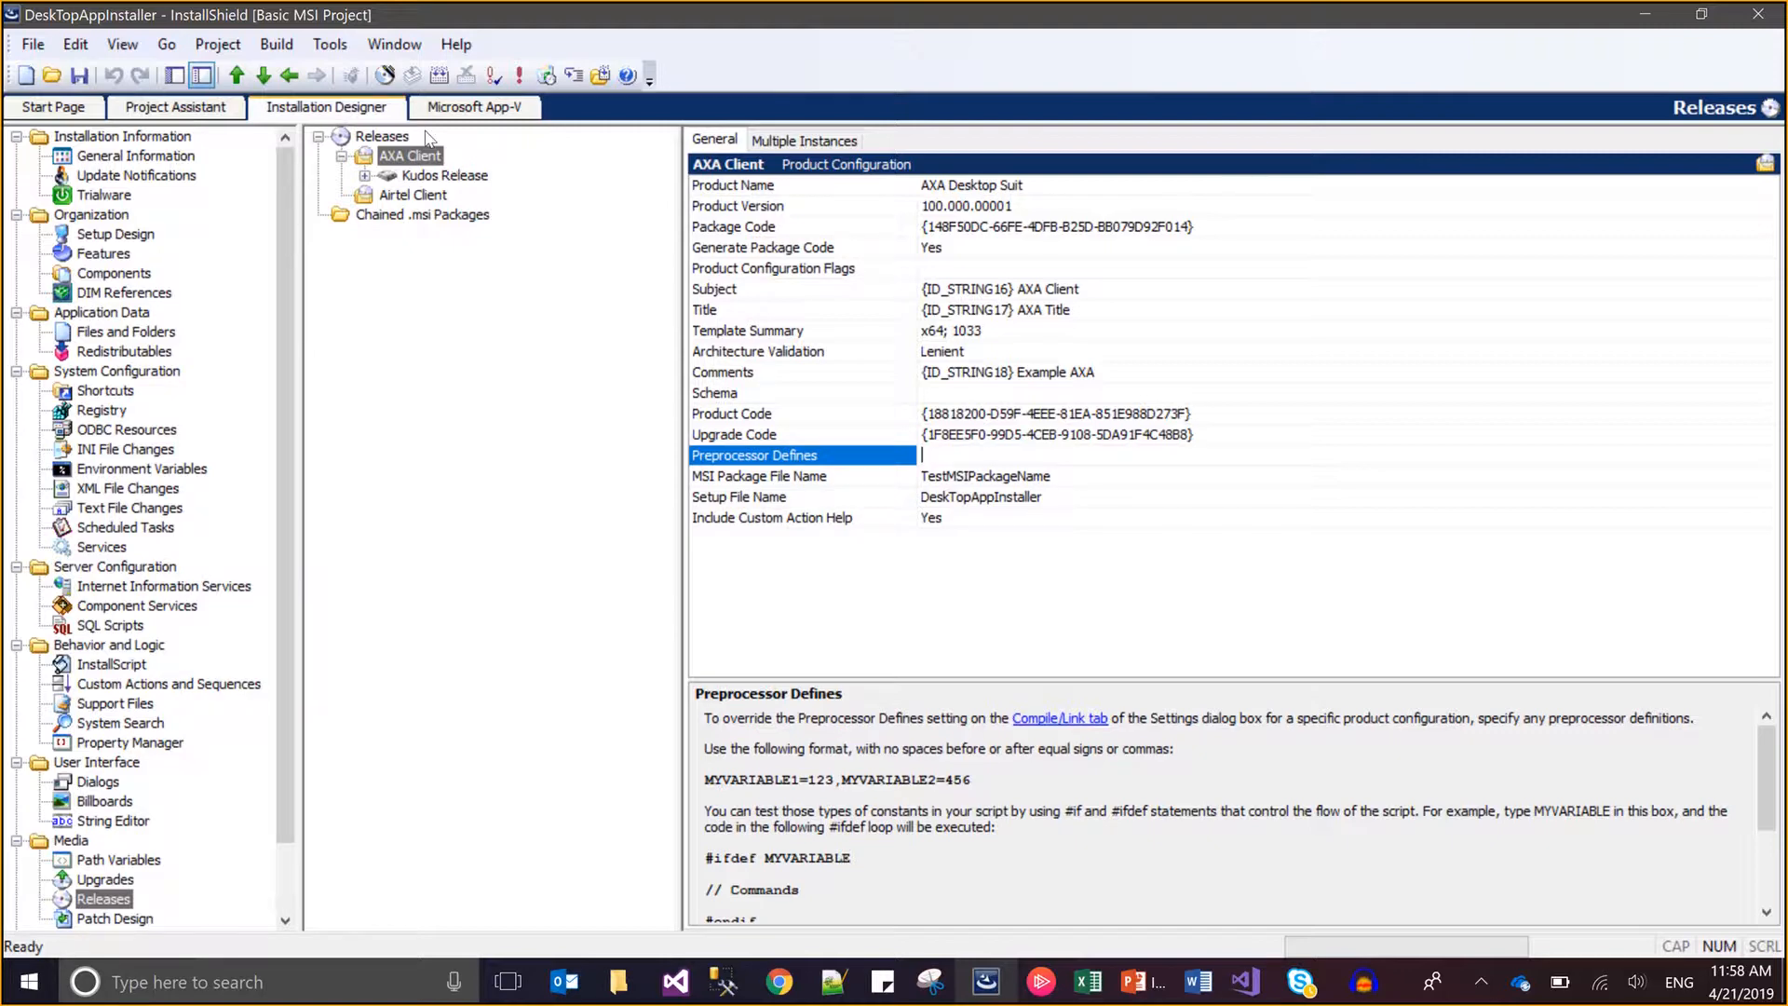
left_click(1057, 483)
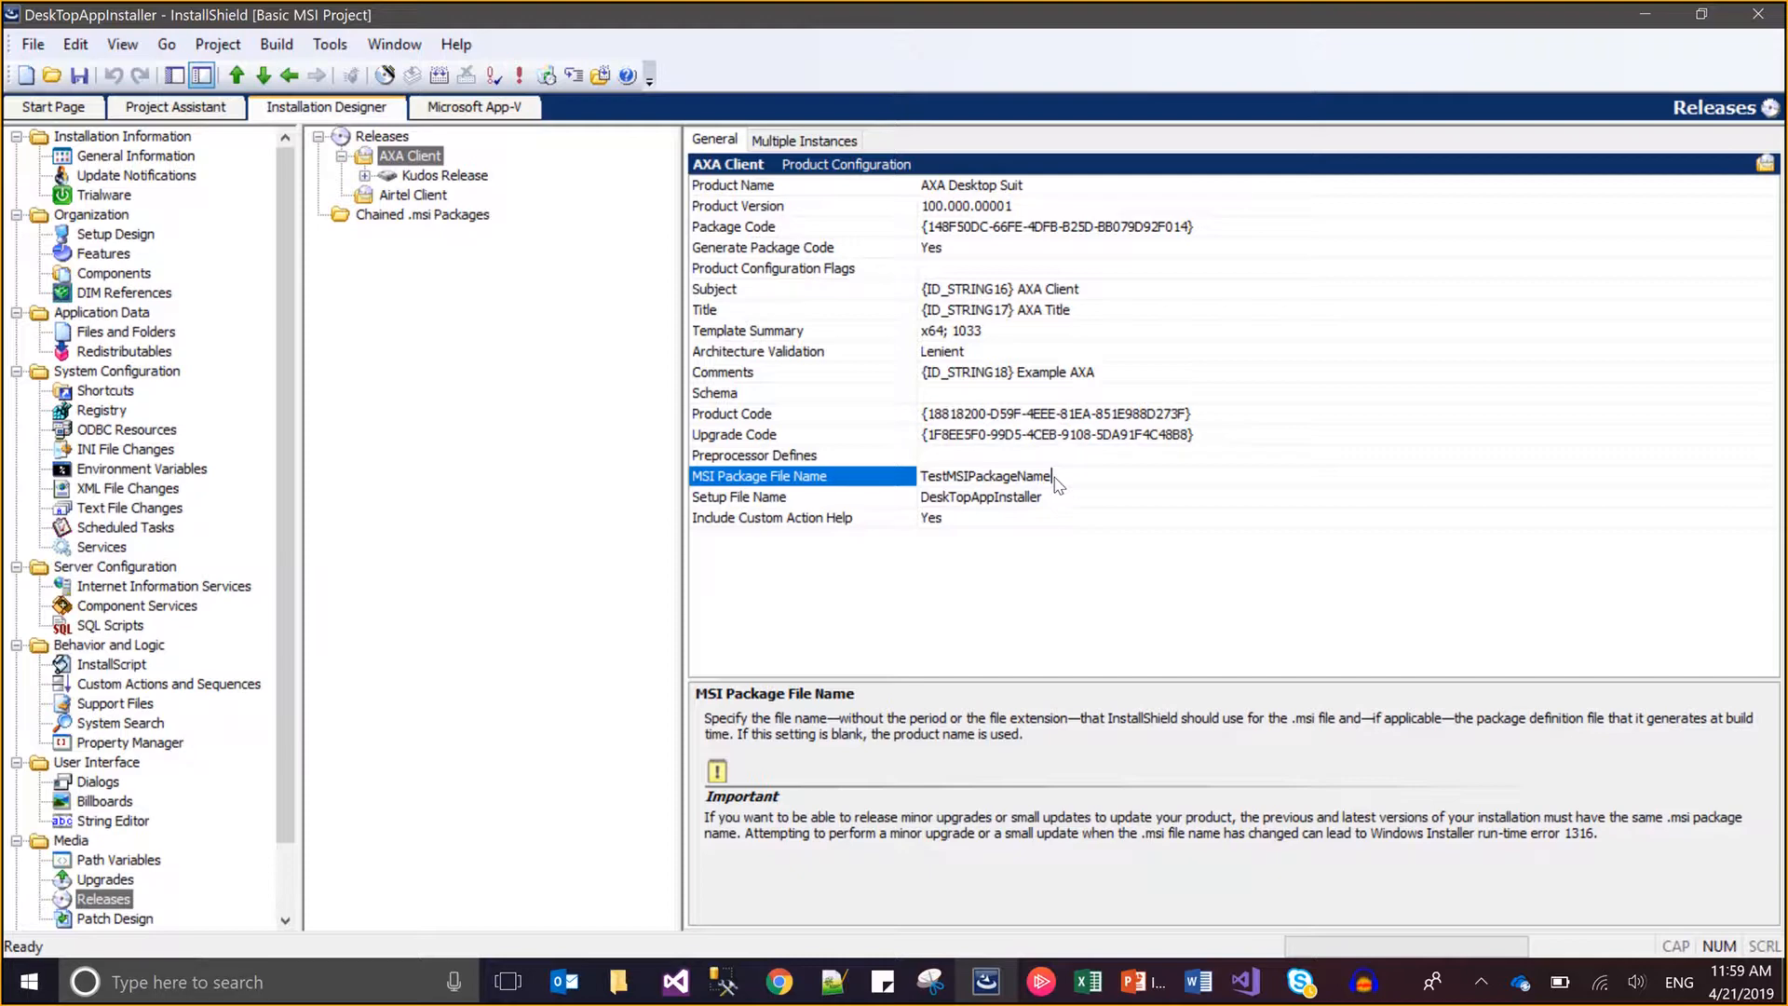
double_click(1047, 481)
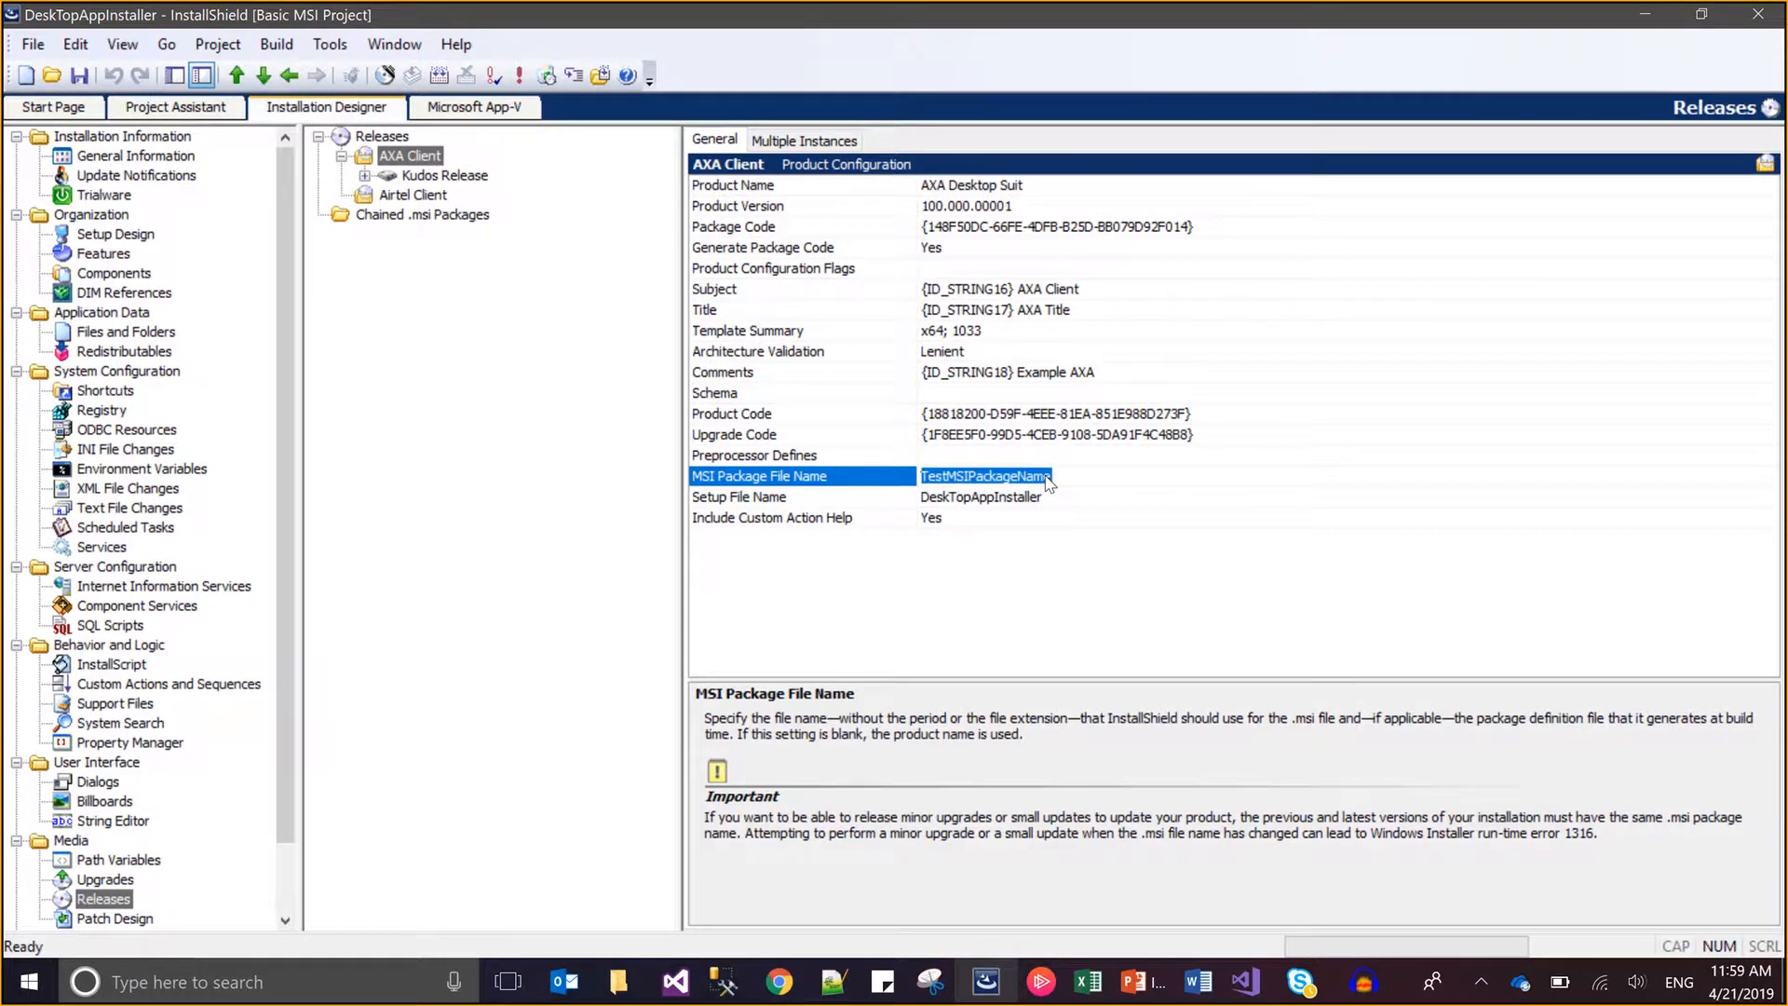
type("AXA")
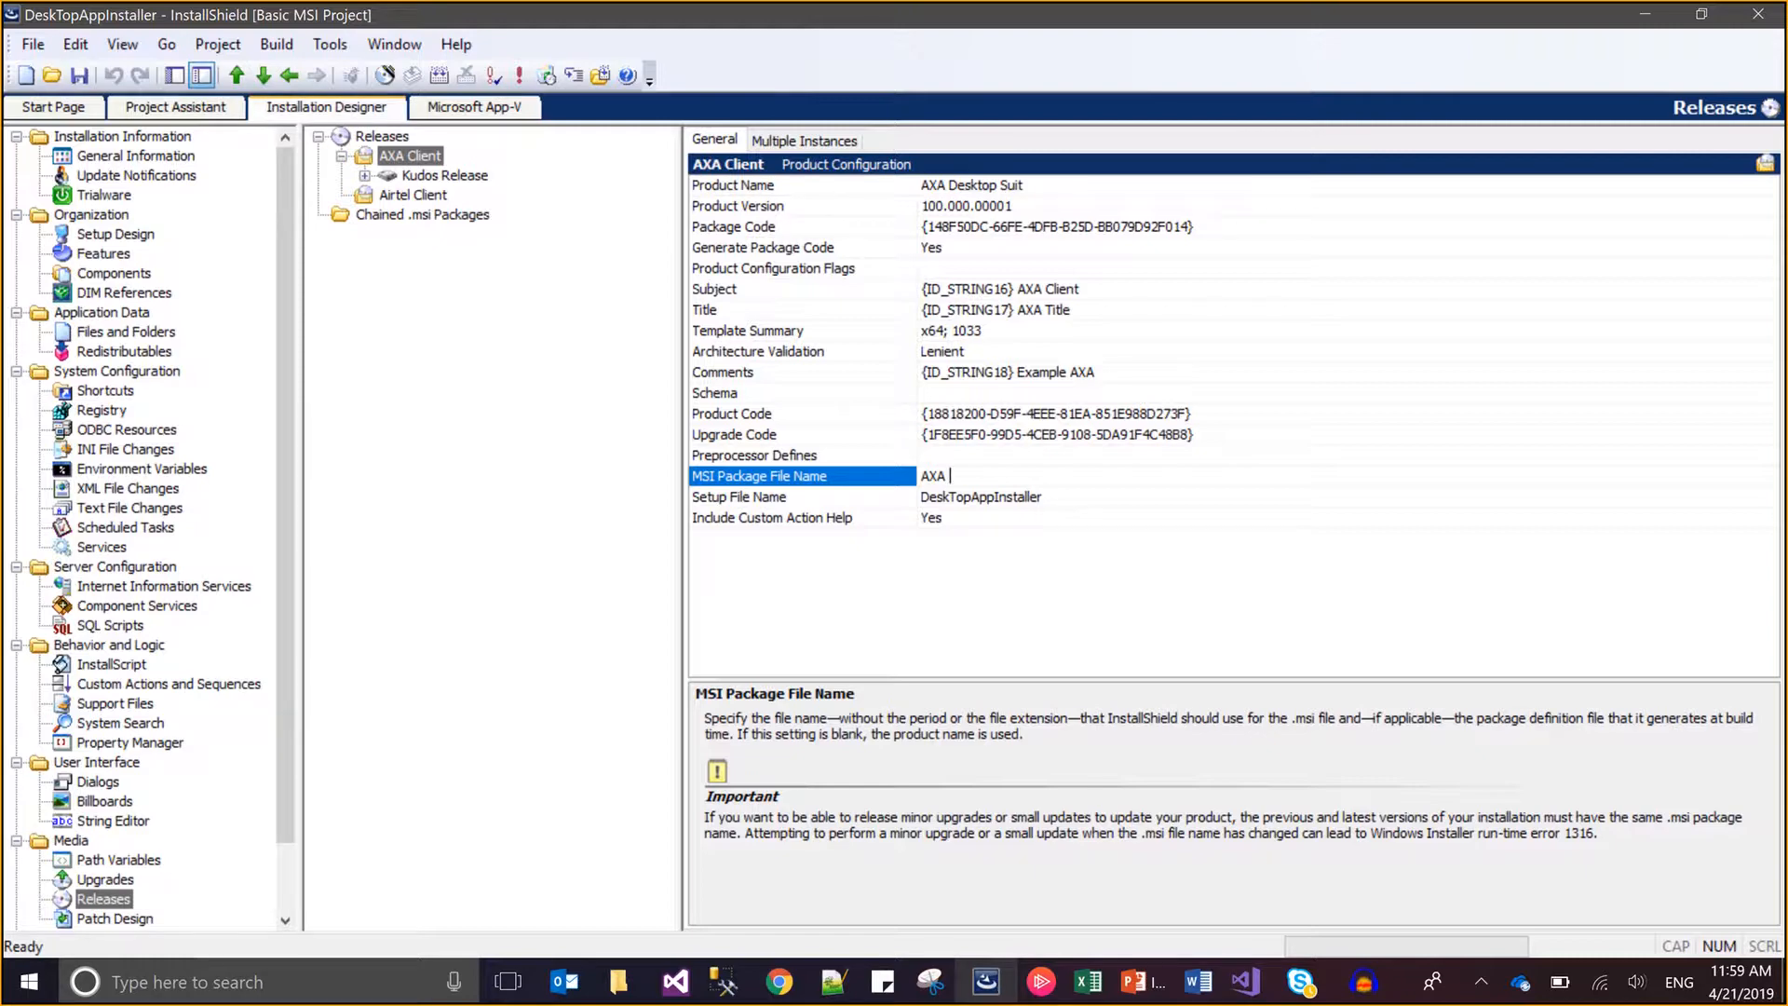
type(" Cli")
type("Prod")
type("uct Suit")
key("ctrl+s")
Set the Airtel Client configuration's MSI Package File Name to "Airtel Product Suit" and save the project.
left_click(377, 196)
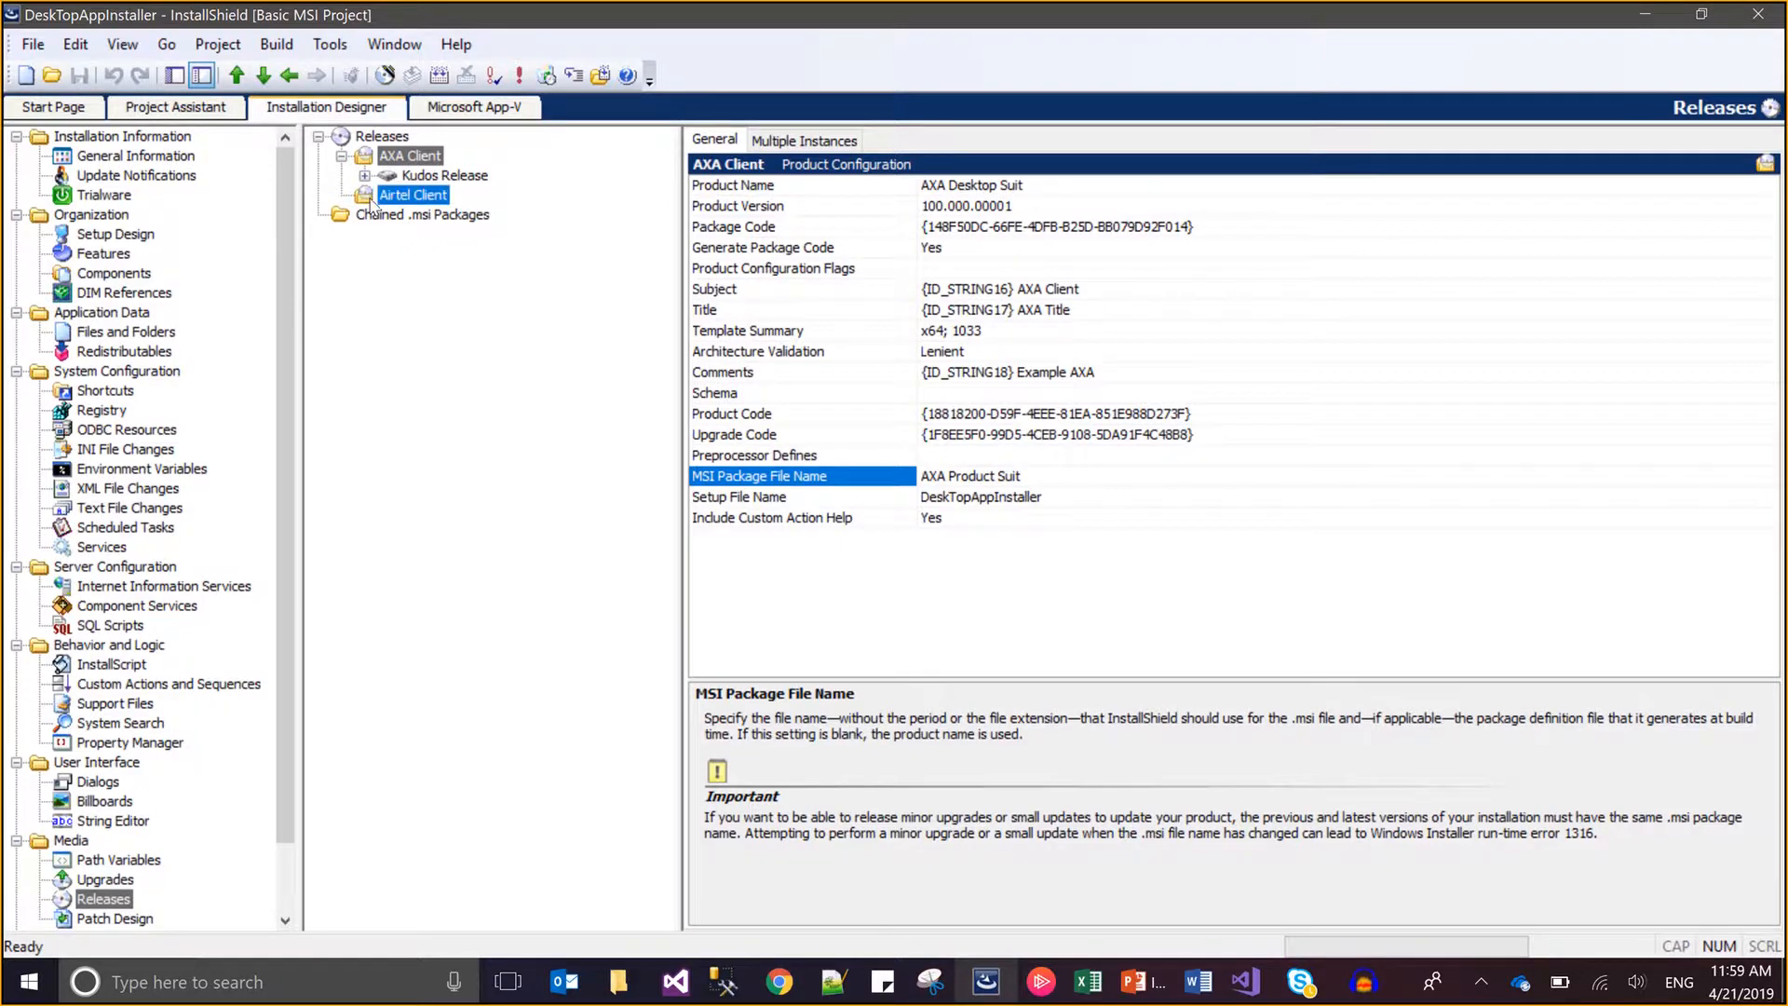
left_click(1042, 482)
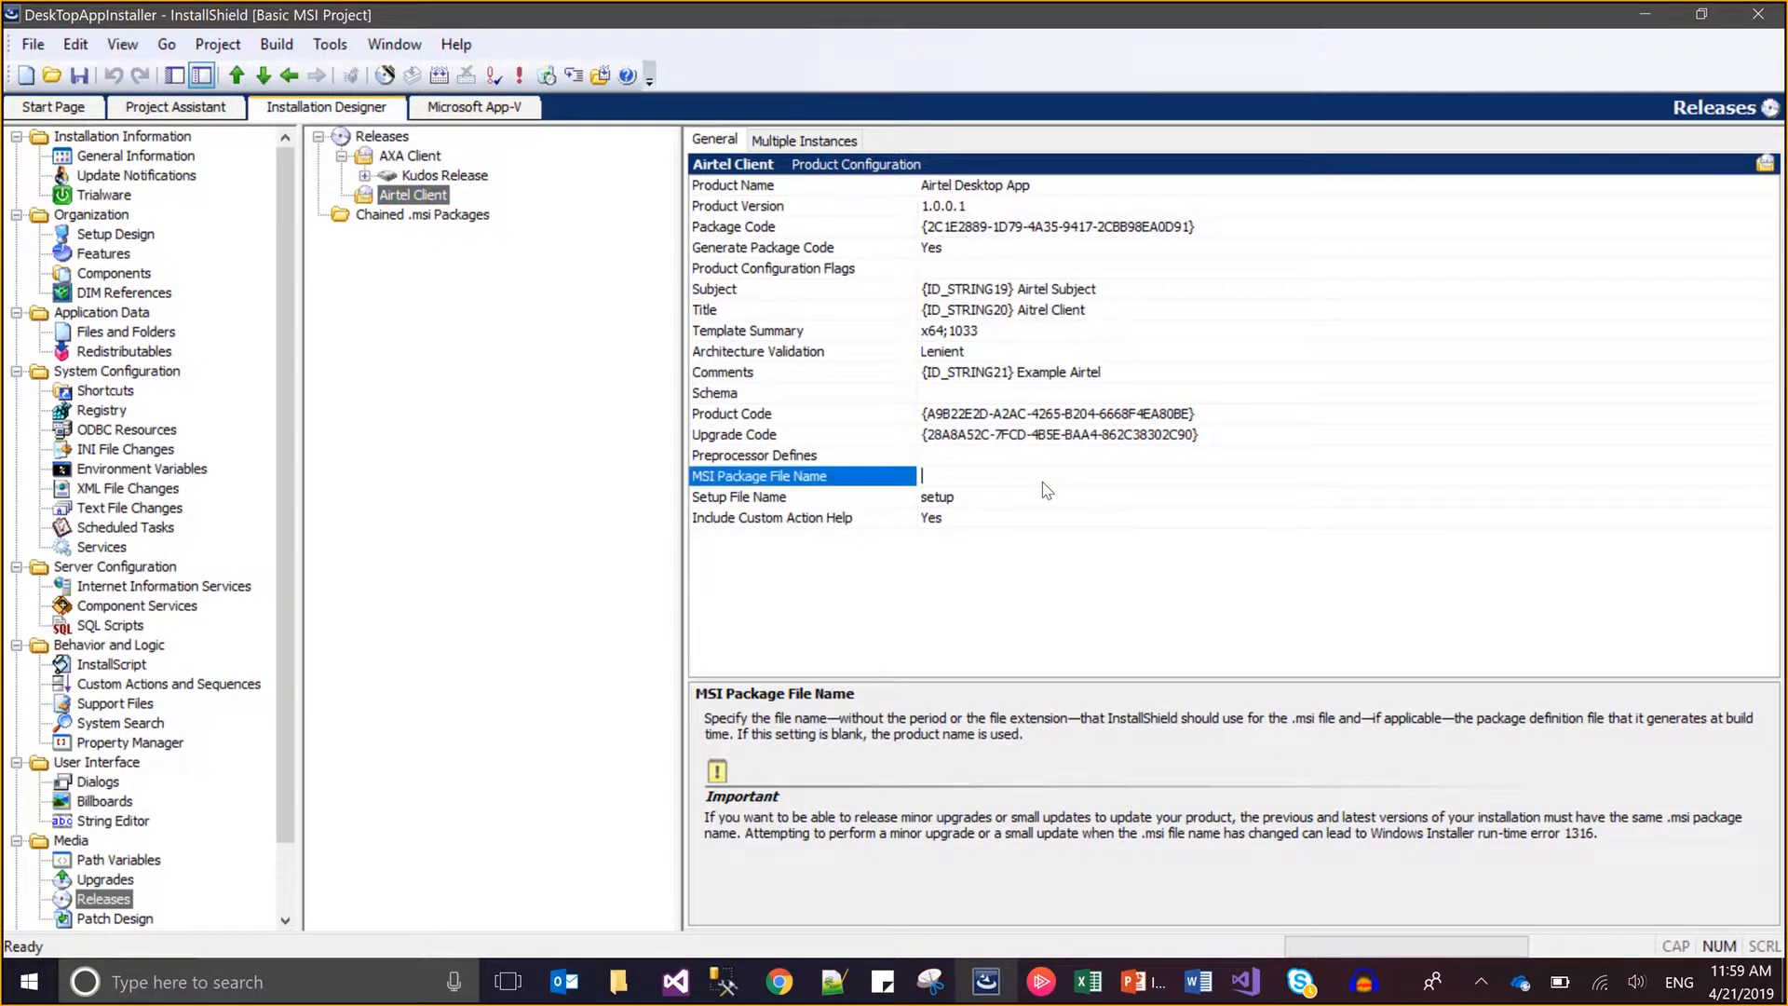
type("Airtel Product Suit")
key("ctrl+s")
Switch to File Explorer and examine the setup launcher in the DeskTopAppInstaller build output, down to the Kudos Release's DISK1 folder.
left_click(989, 497)
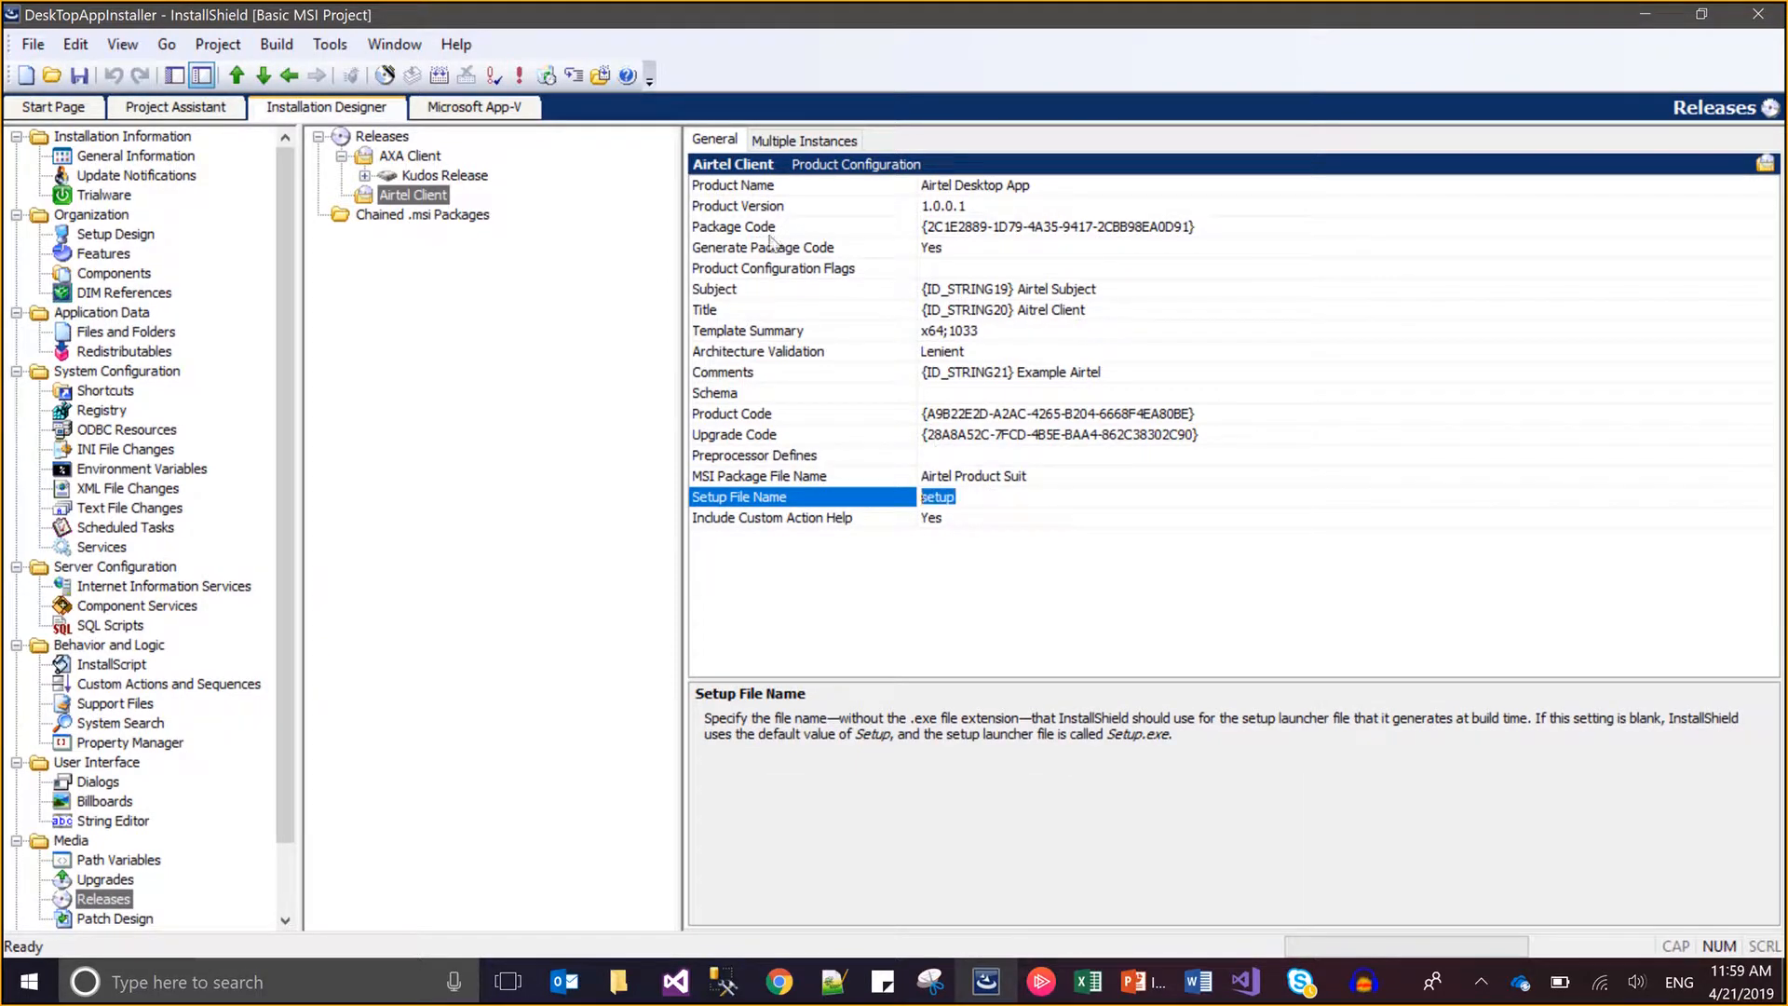
left_click(603, 76)
mouse_move(642, 980)
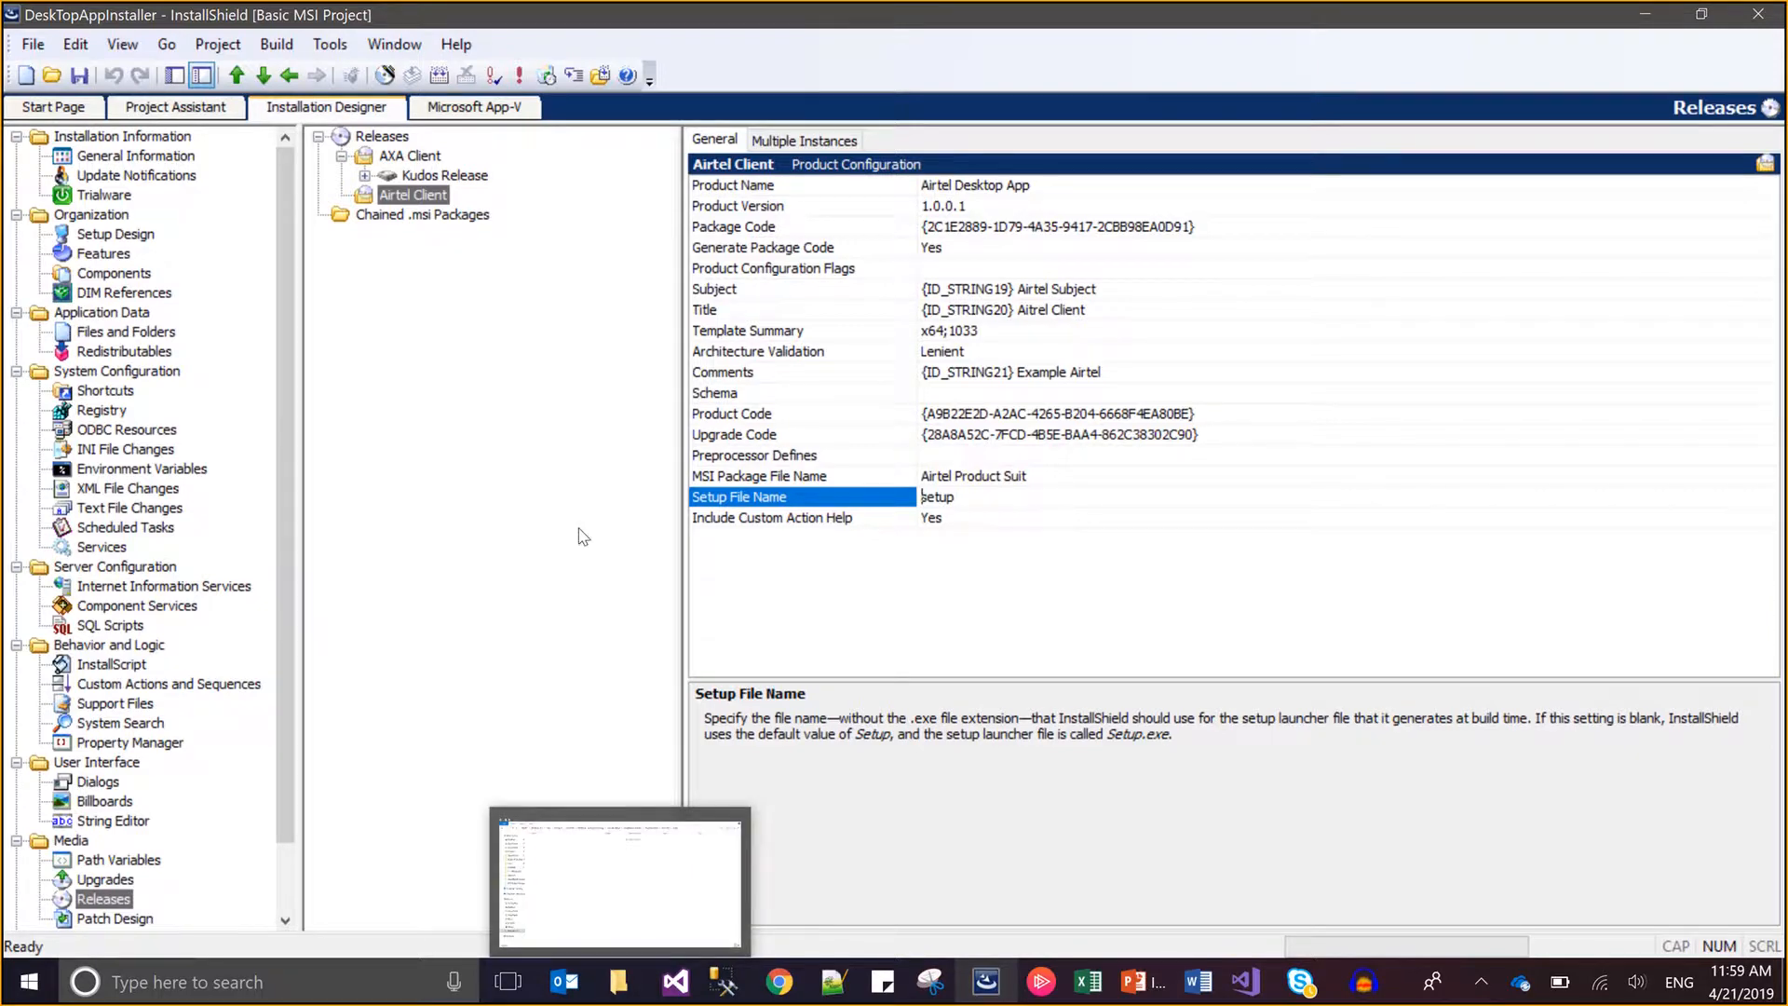
left_click(603, 76)
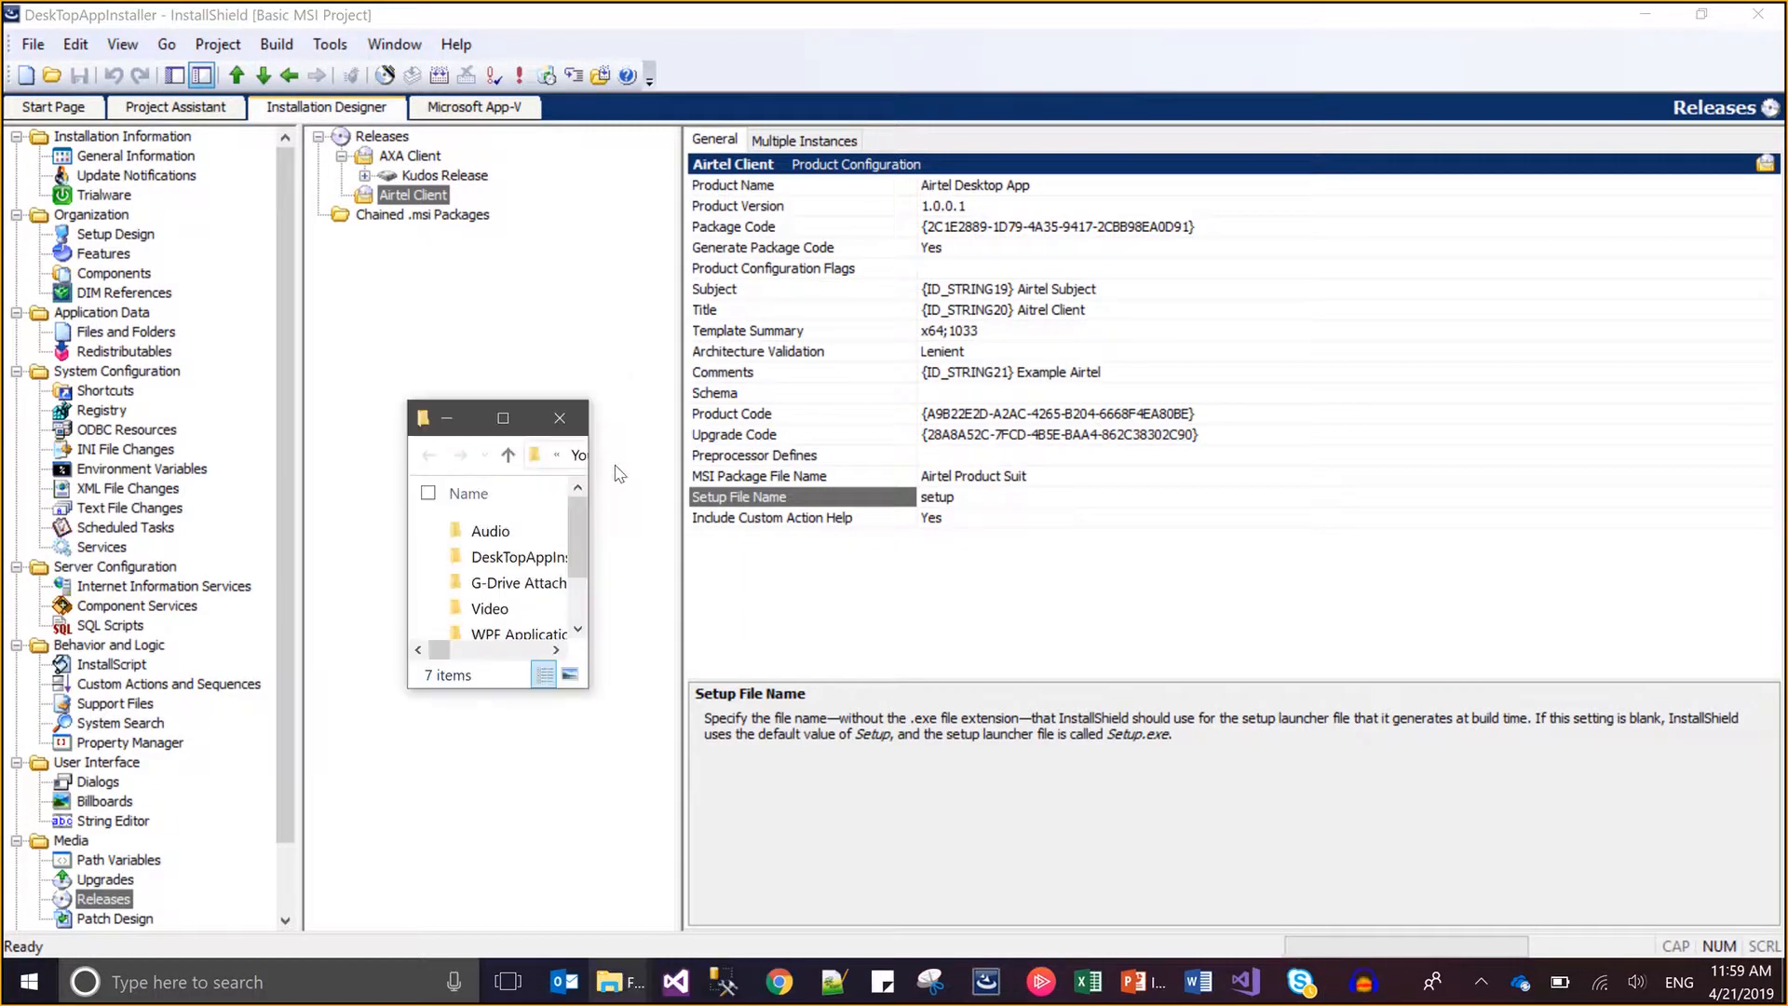
left_click(503, 418)
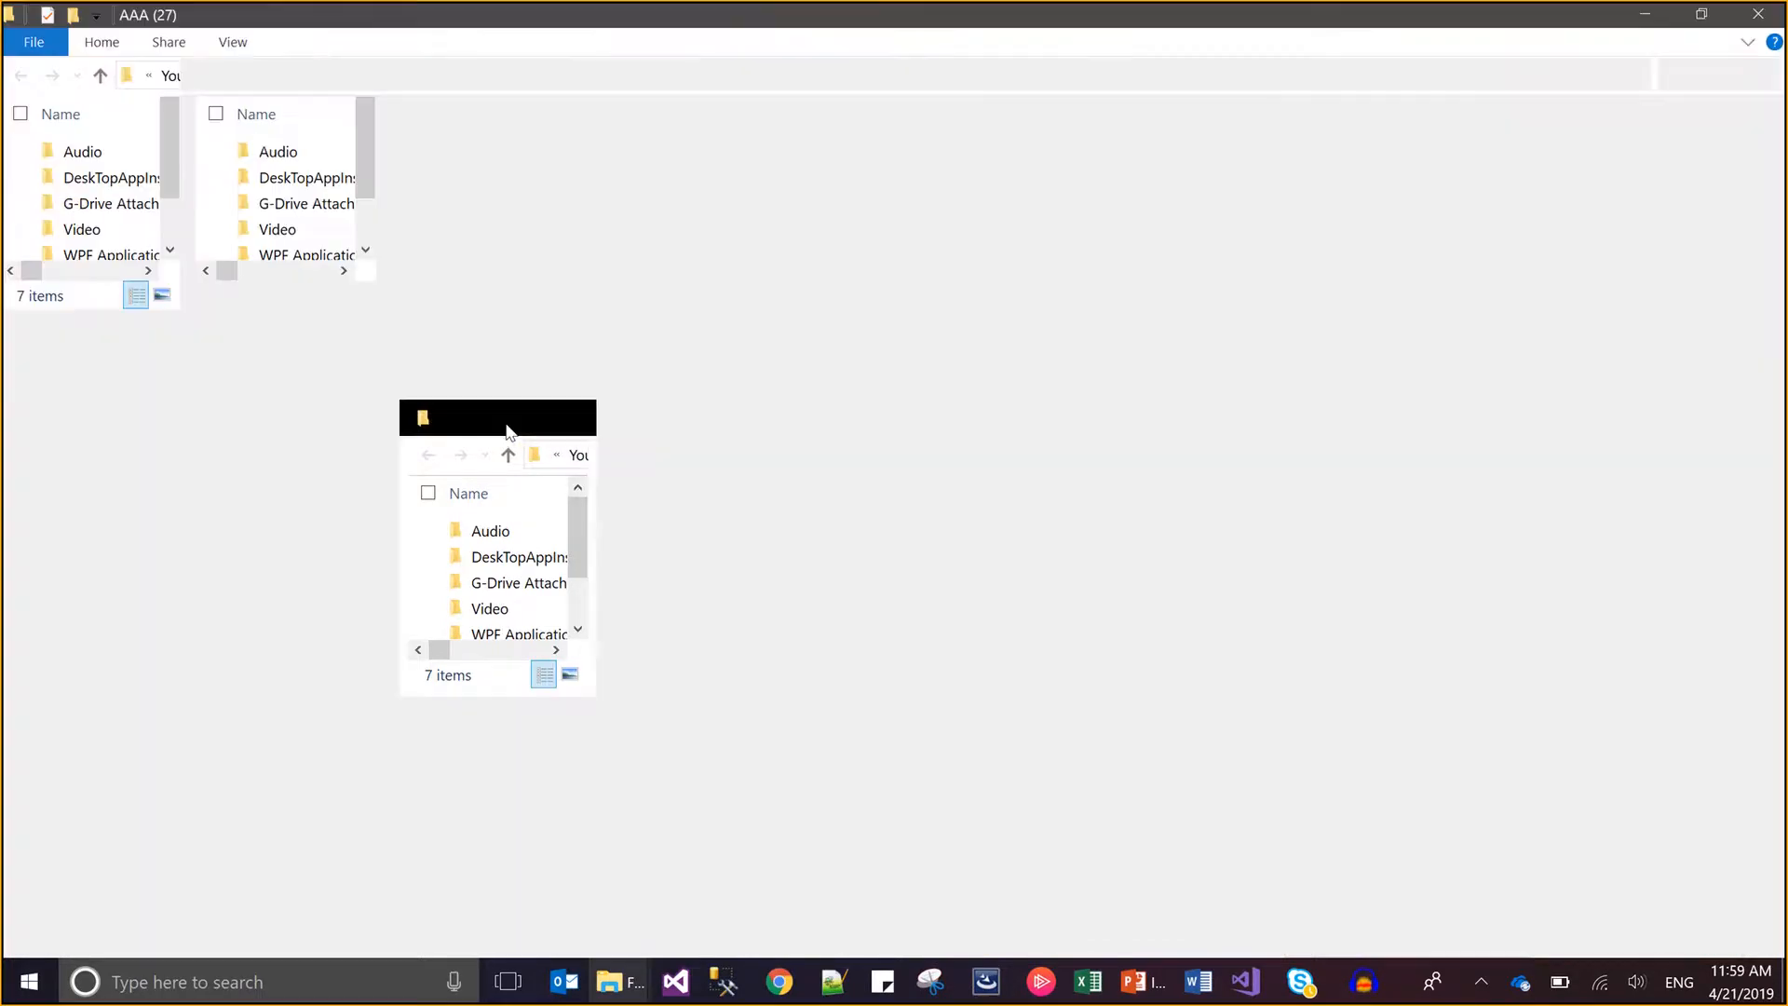
double_click(327, 181)
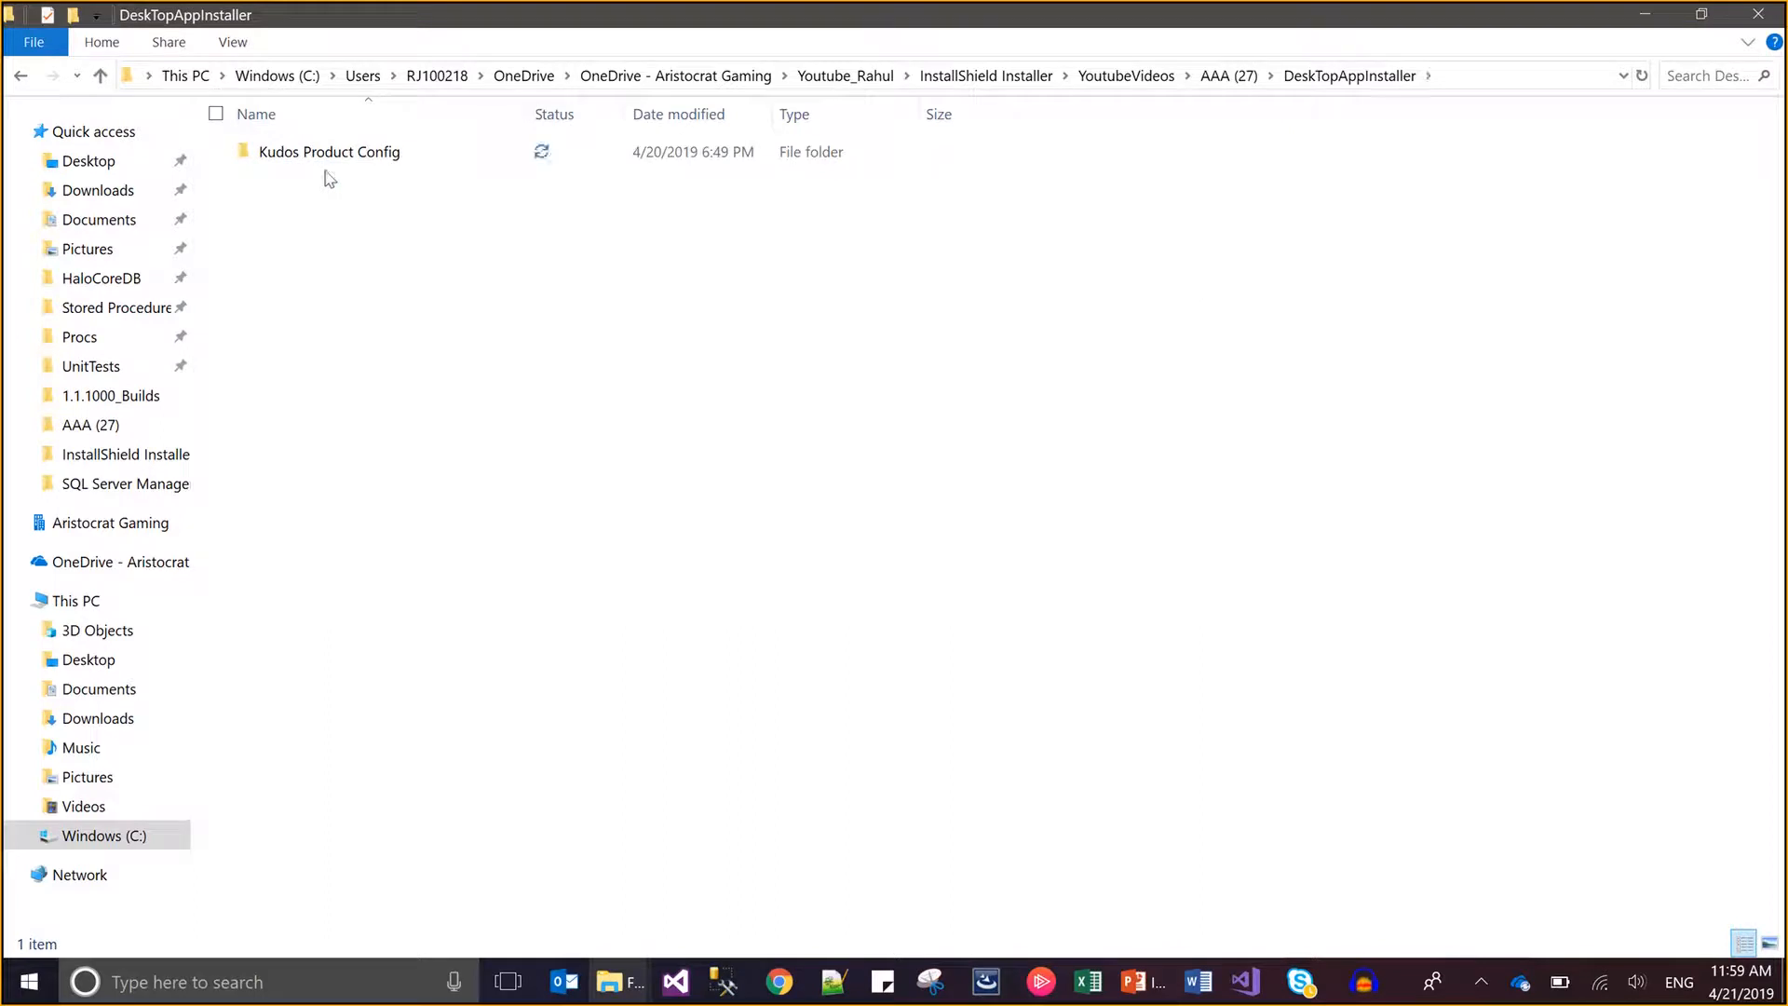
double_click(321, 150)
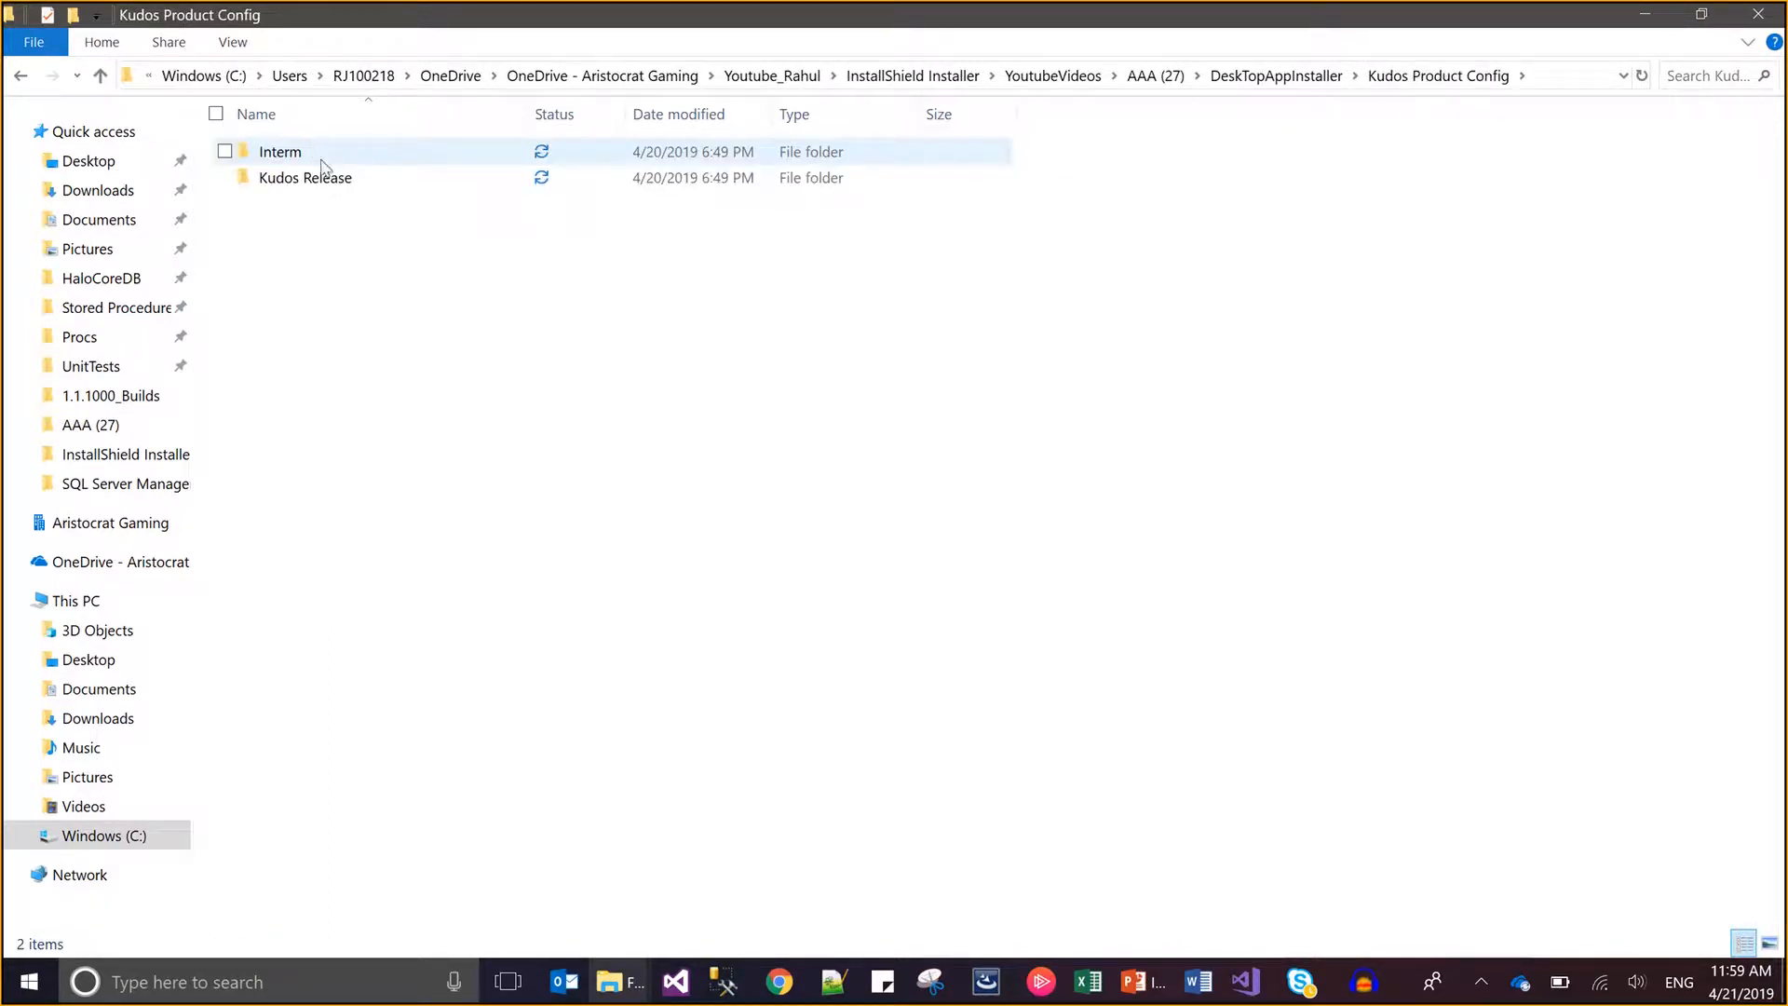
double_click(319, 154)
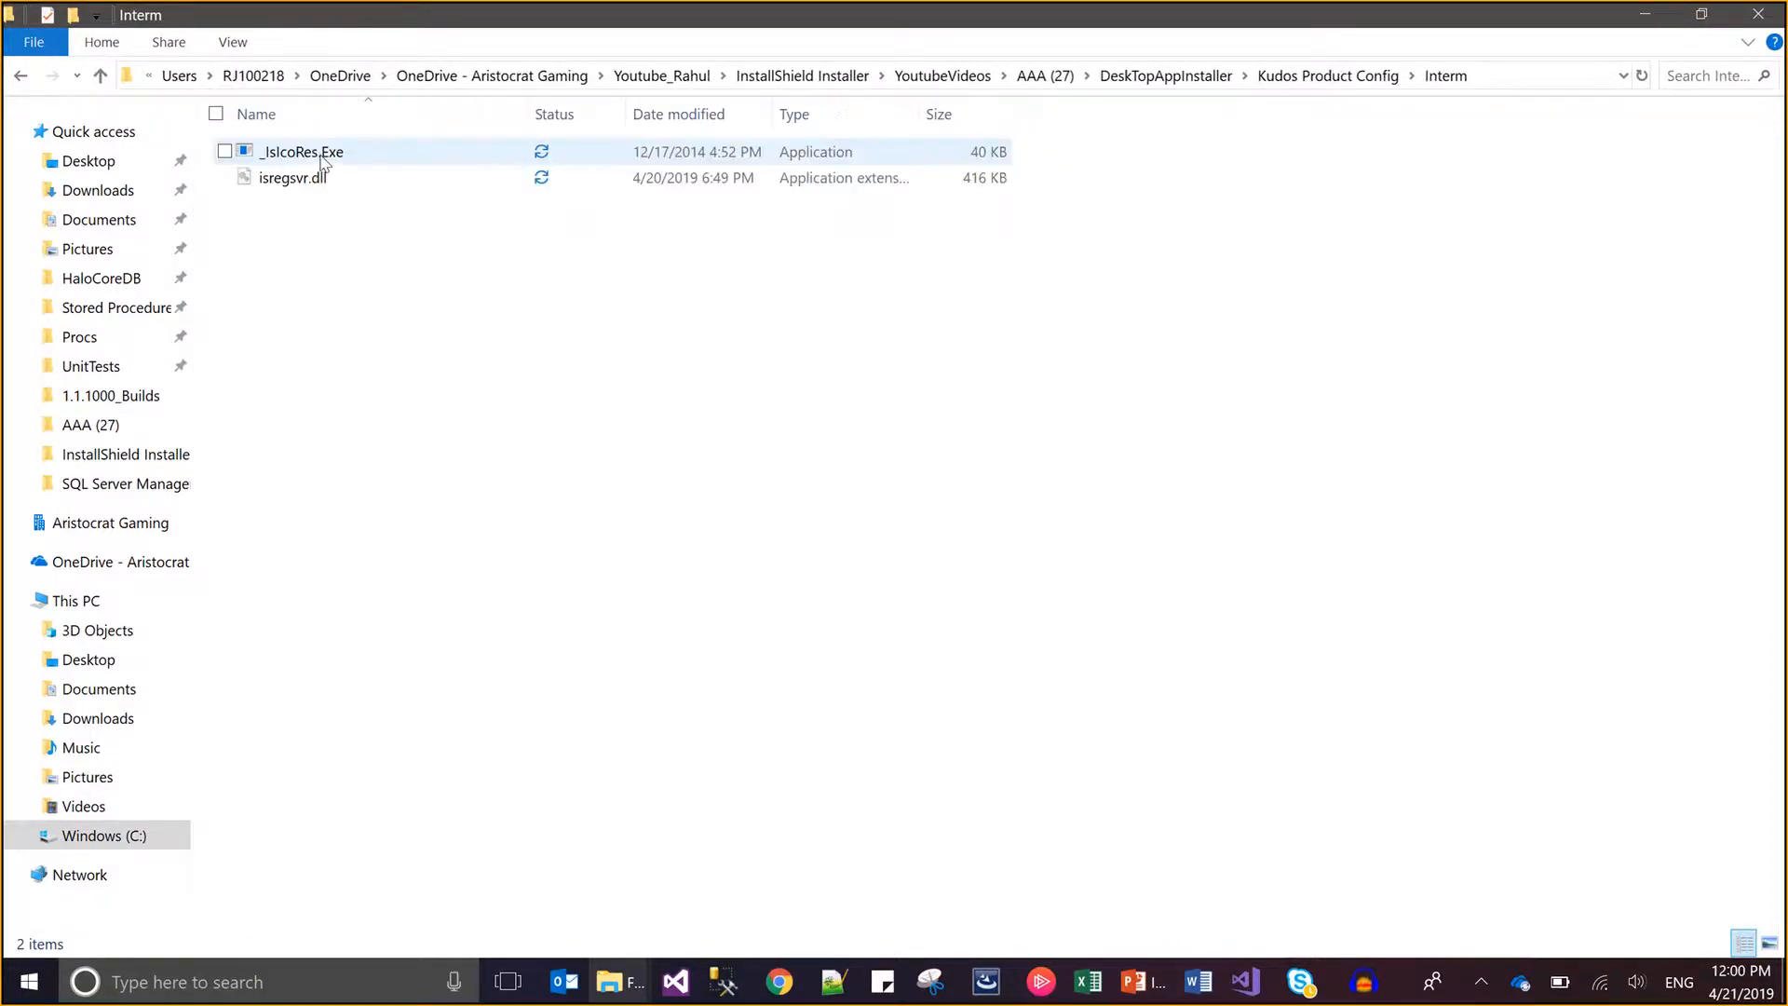
key("alt+Left")
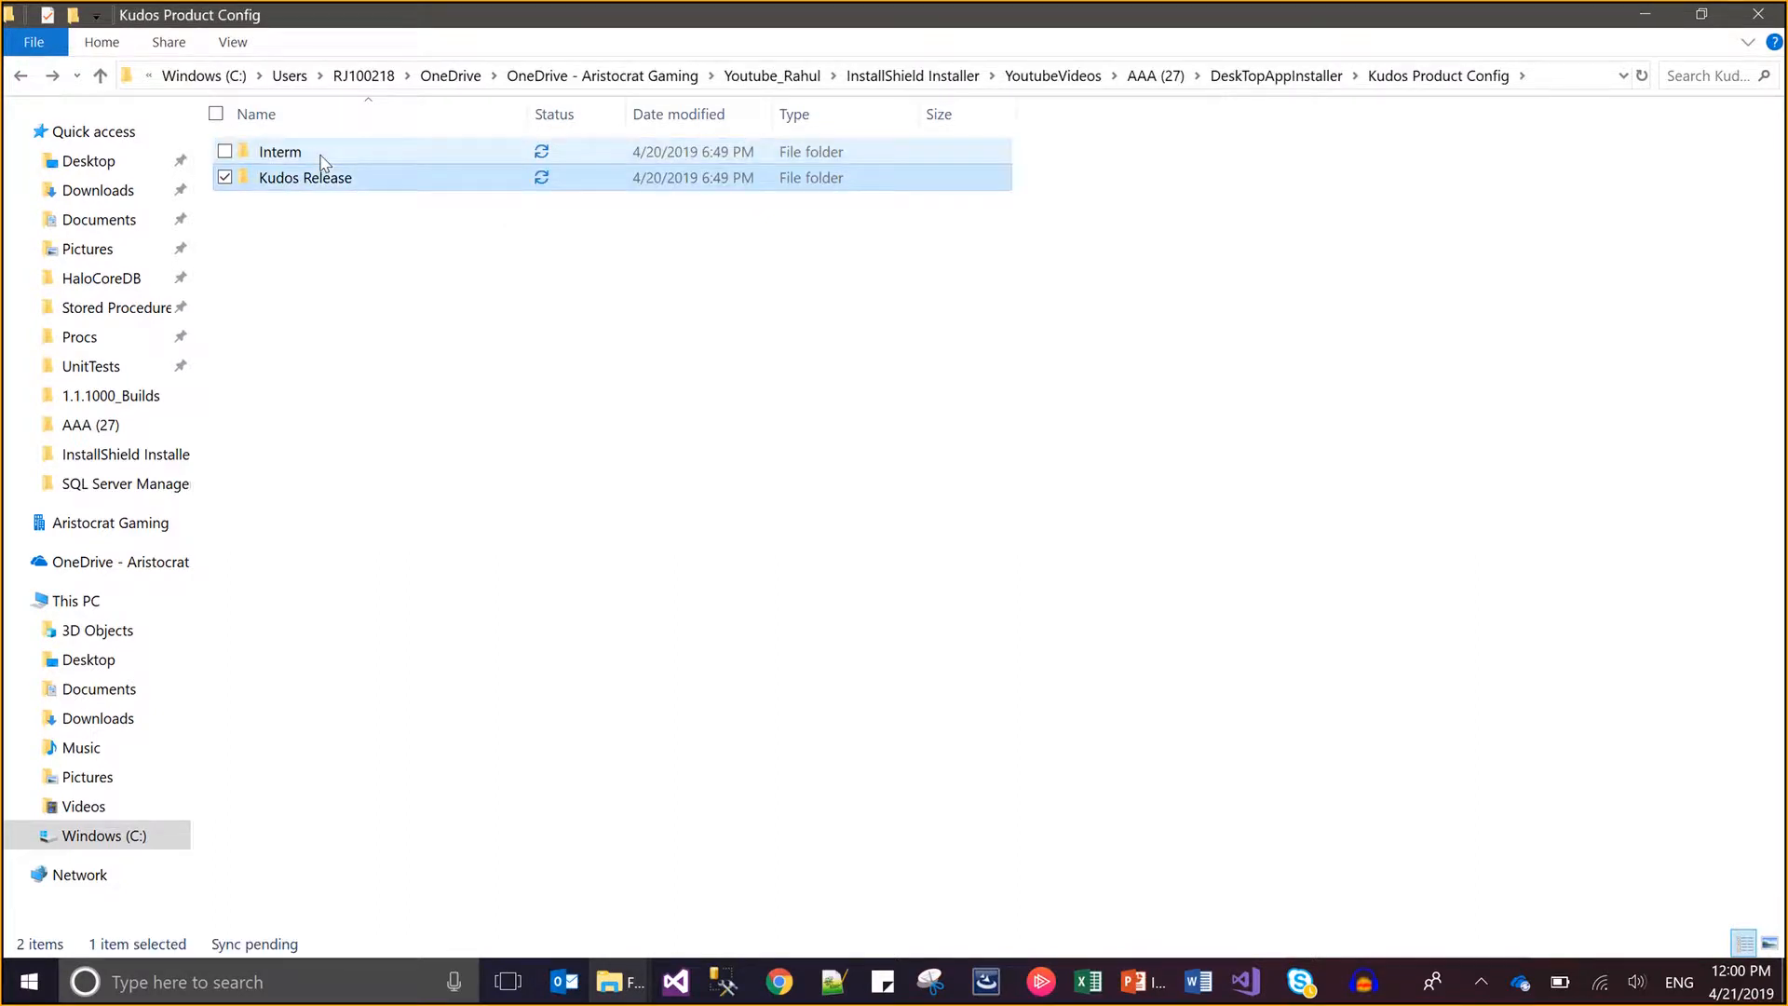
double_click(321, 170)
double_click(323, 158)
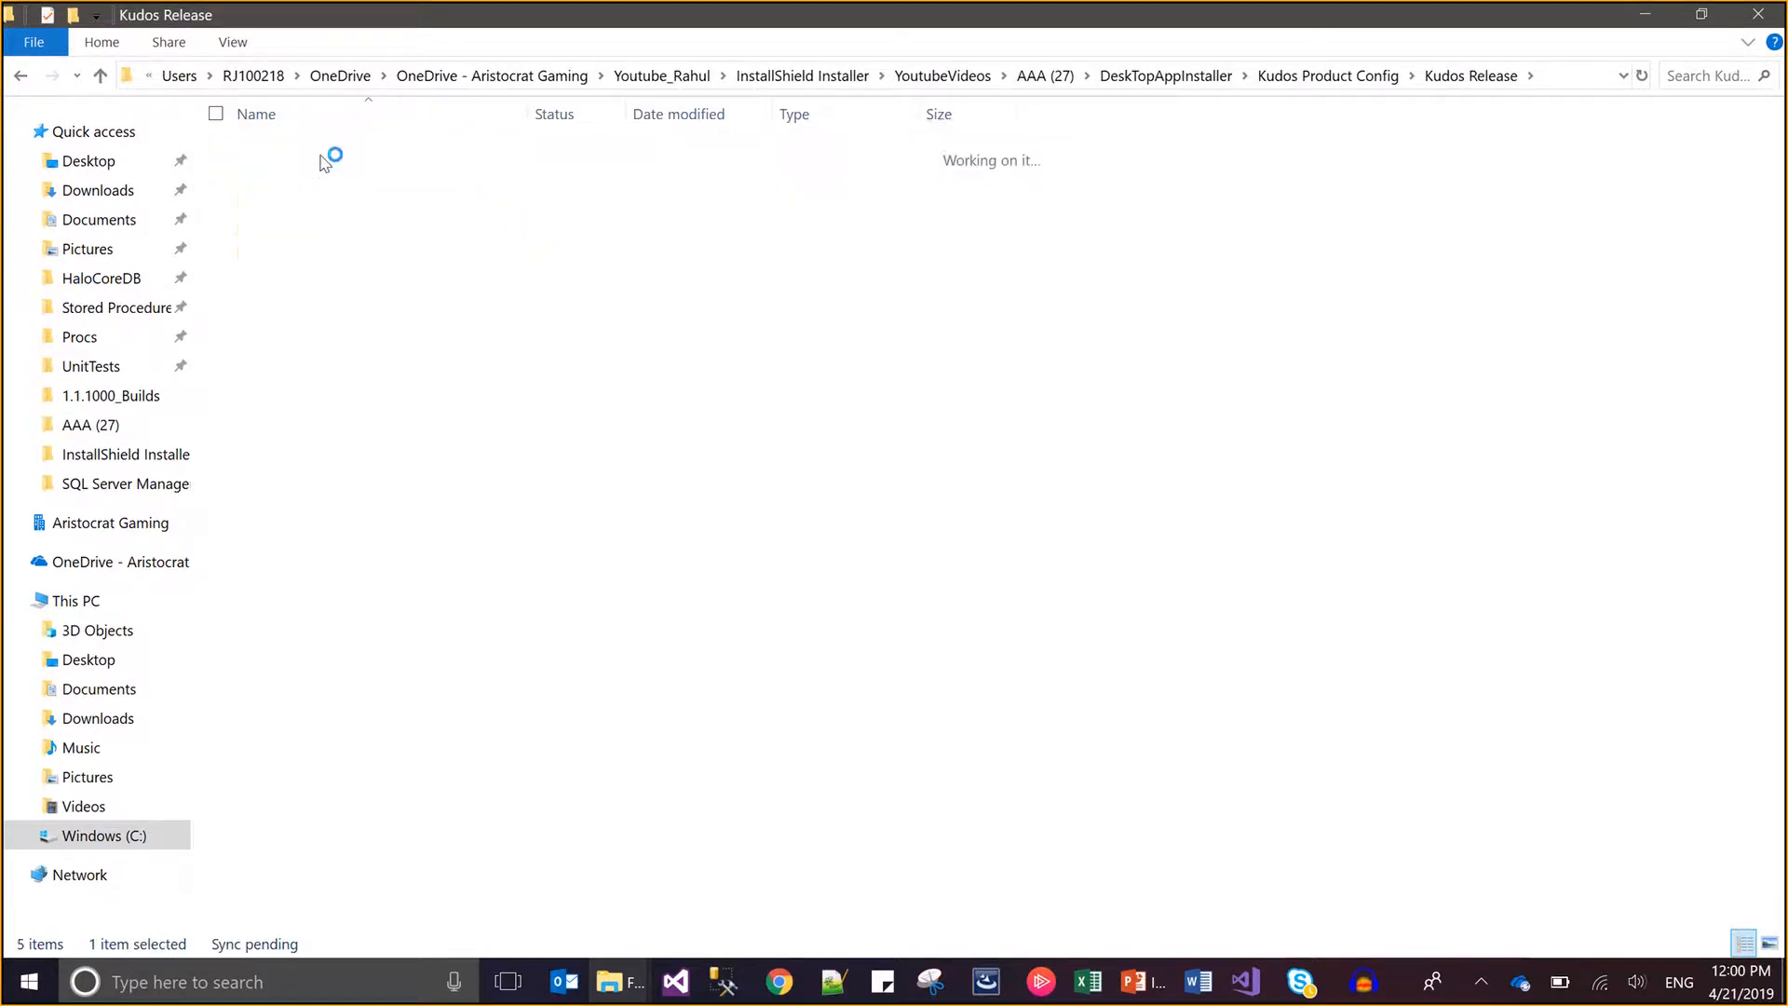
double_click(323, 153)
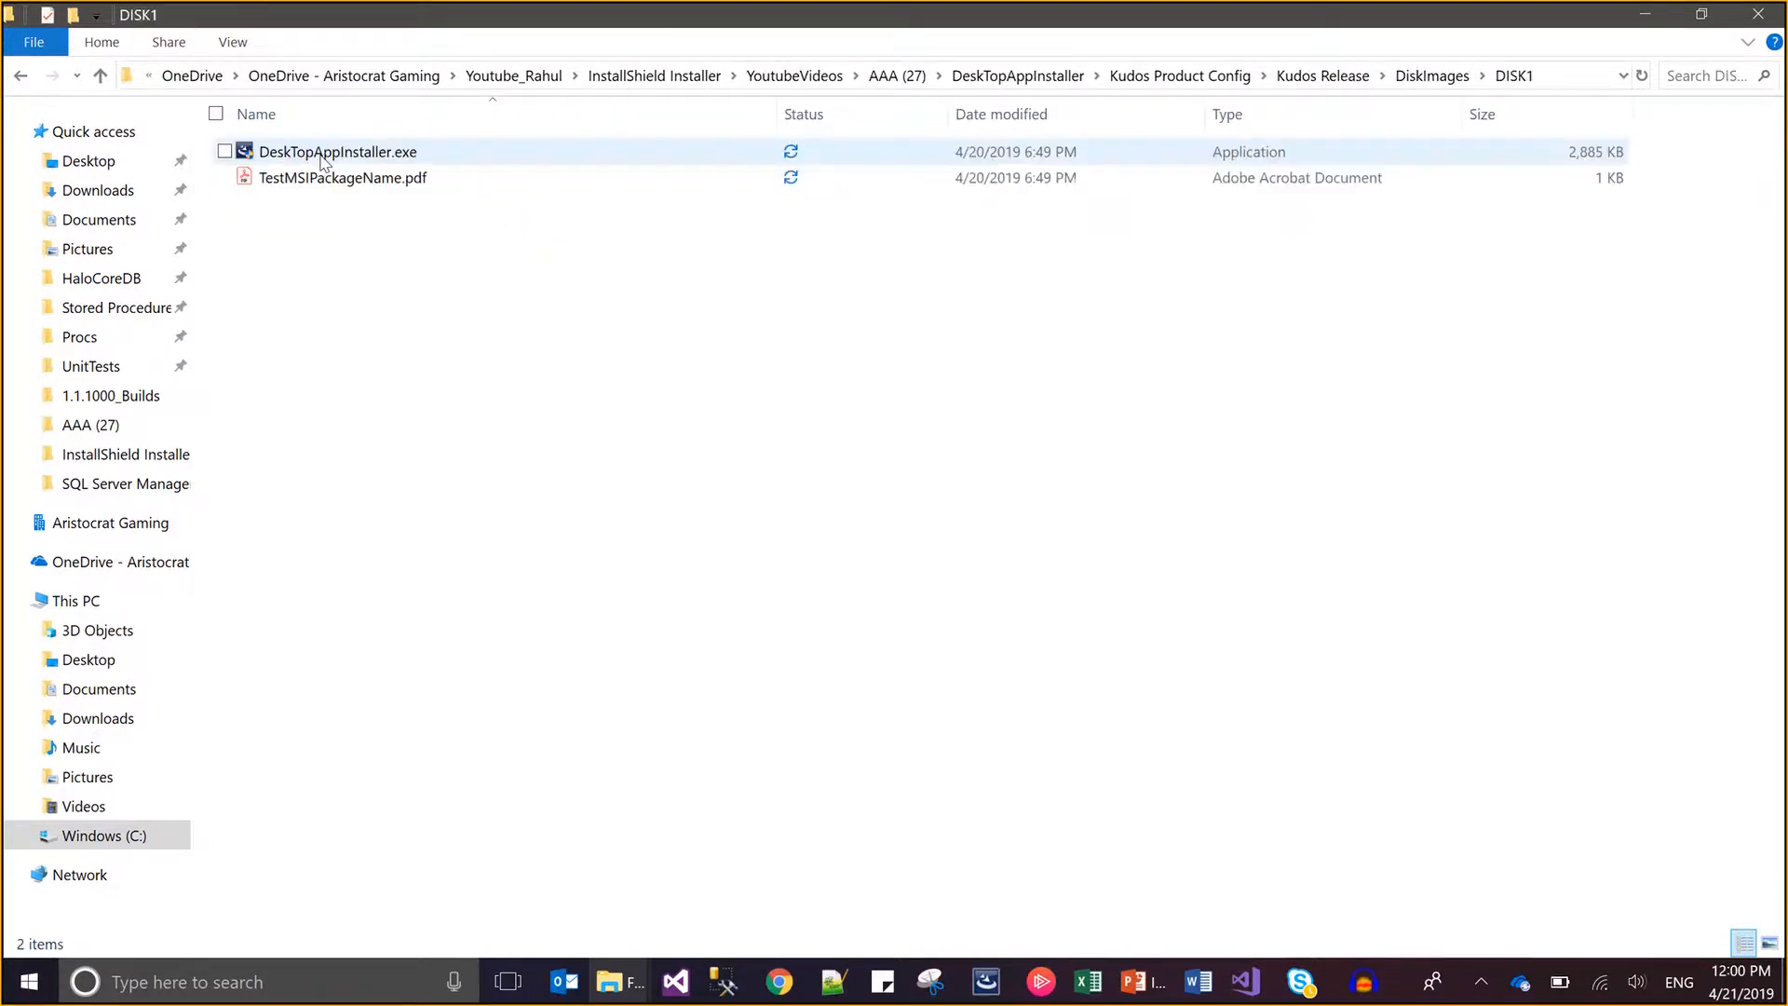
left_click(323, 156)
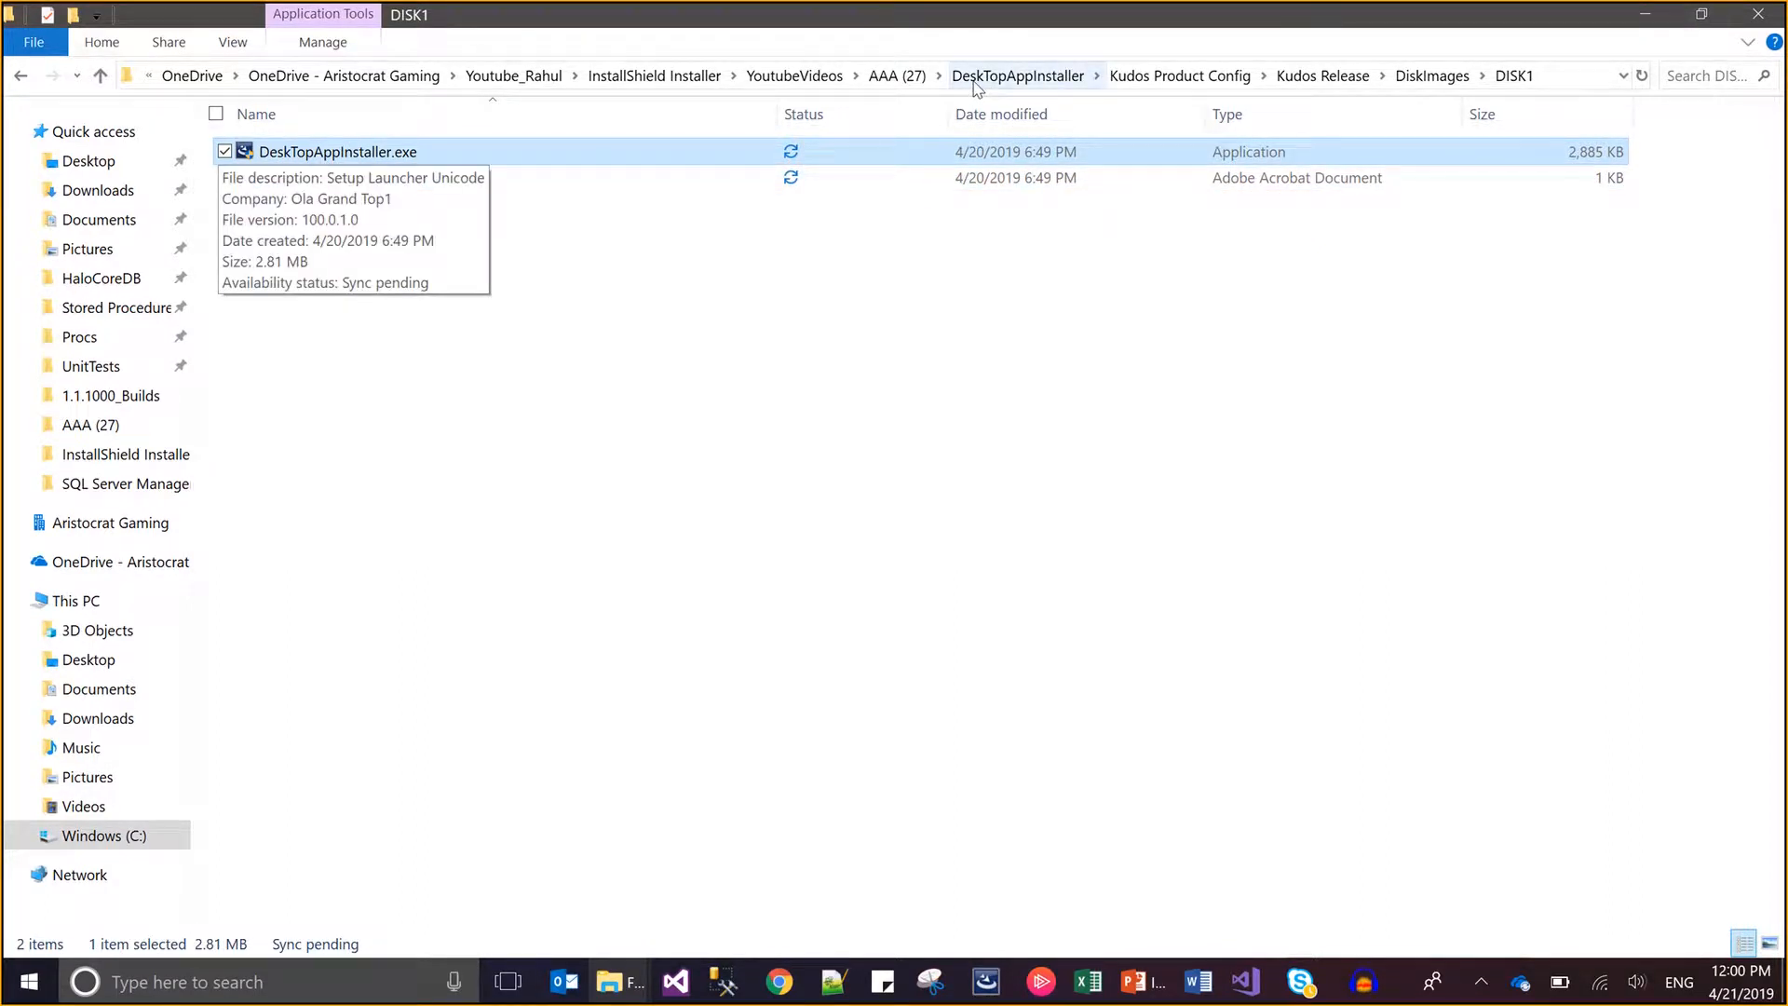
left_click(1047, 87)
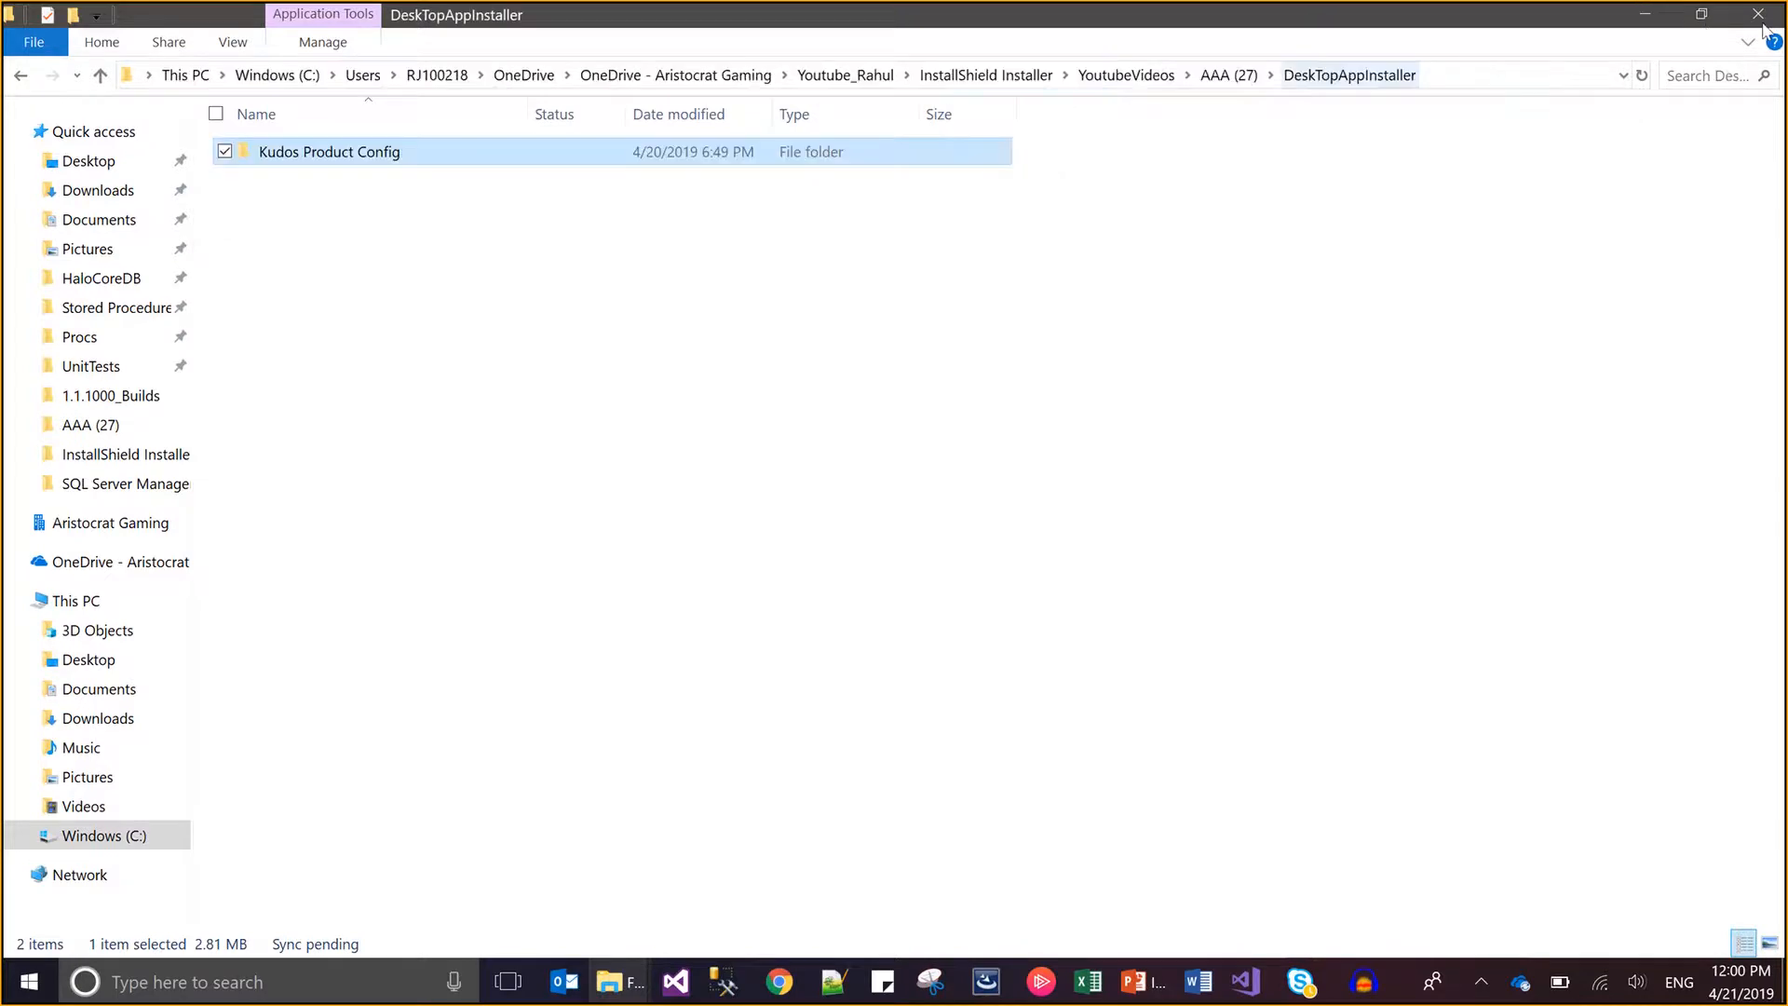
left_click(1759, 15)
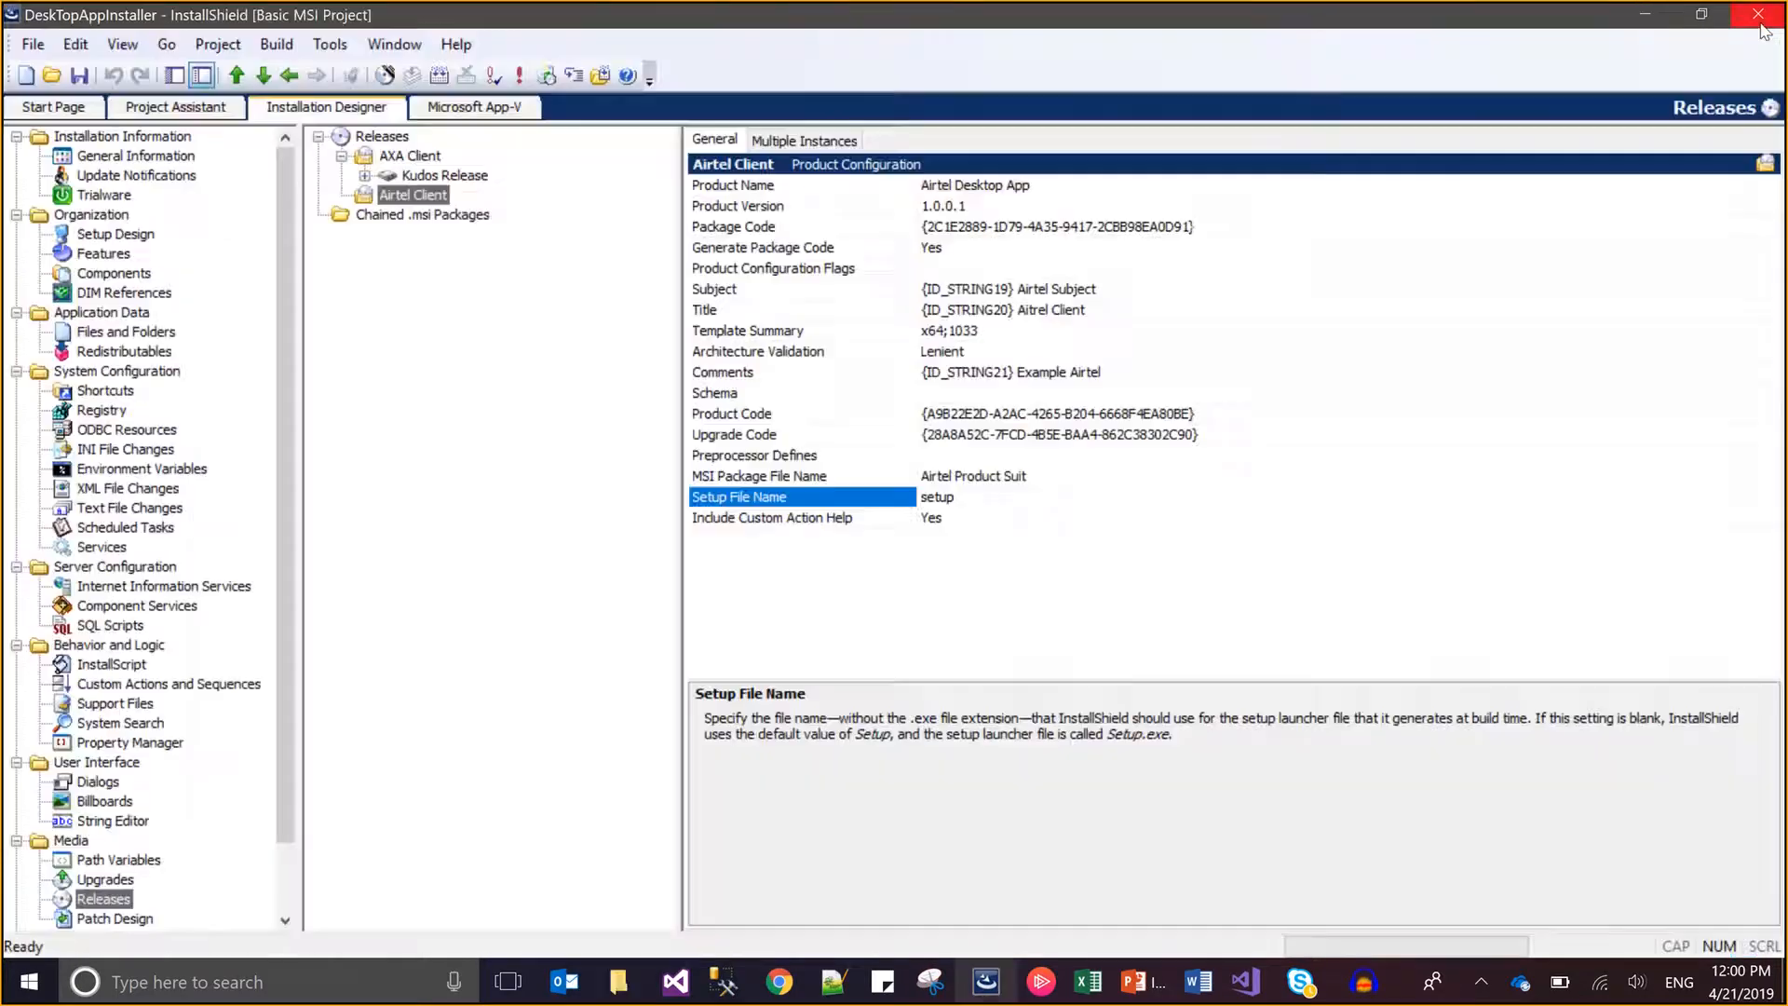
Set the Airtel Client configuration's Setup File Name to "Airtel Installer" and save the project.
left_click(976, 506)
type("A")
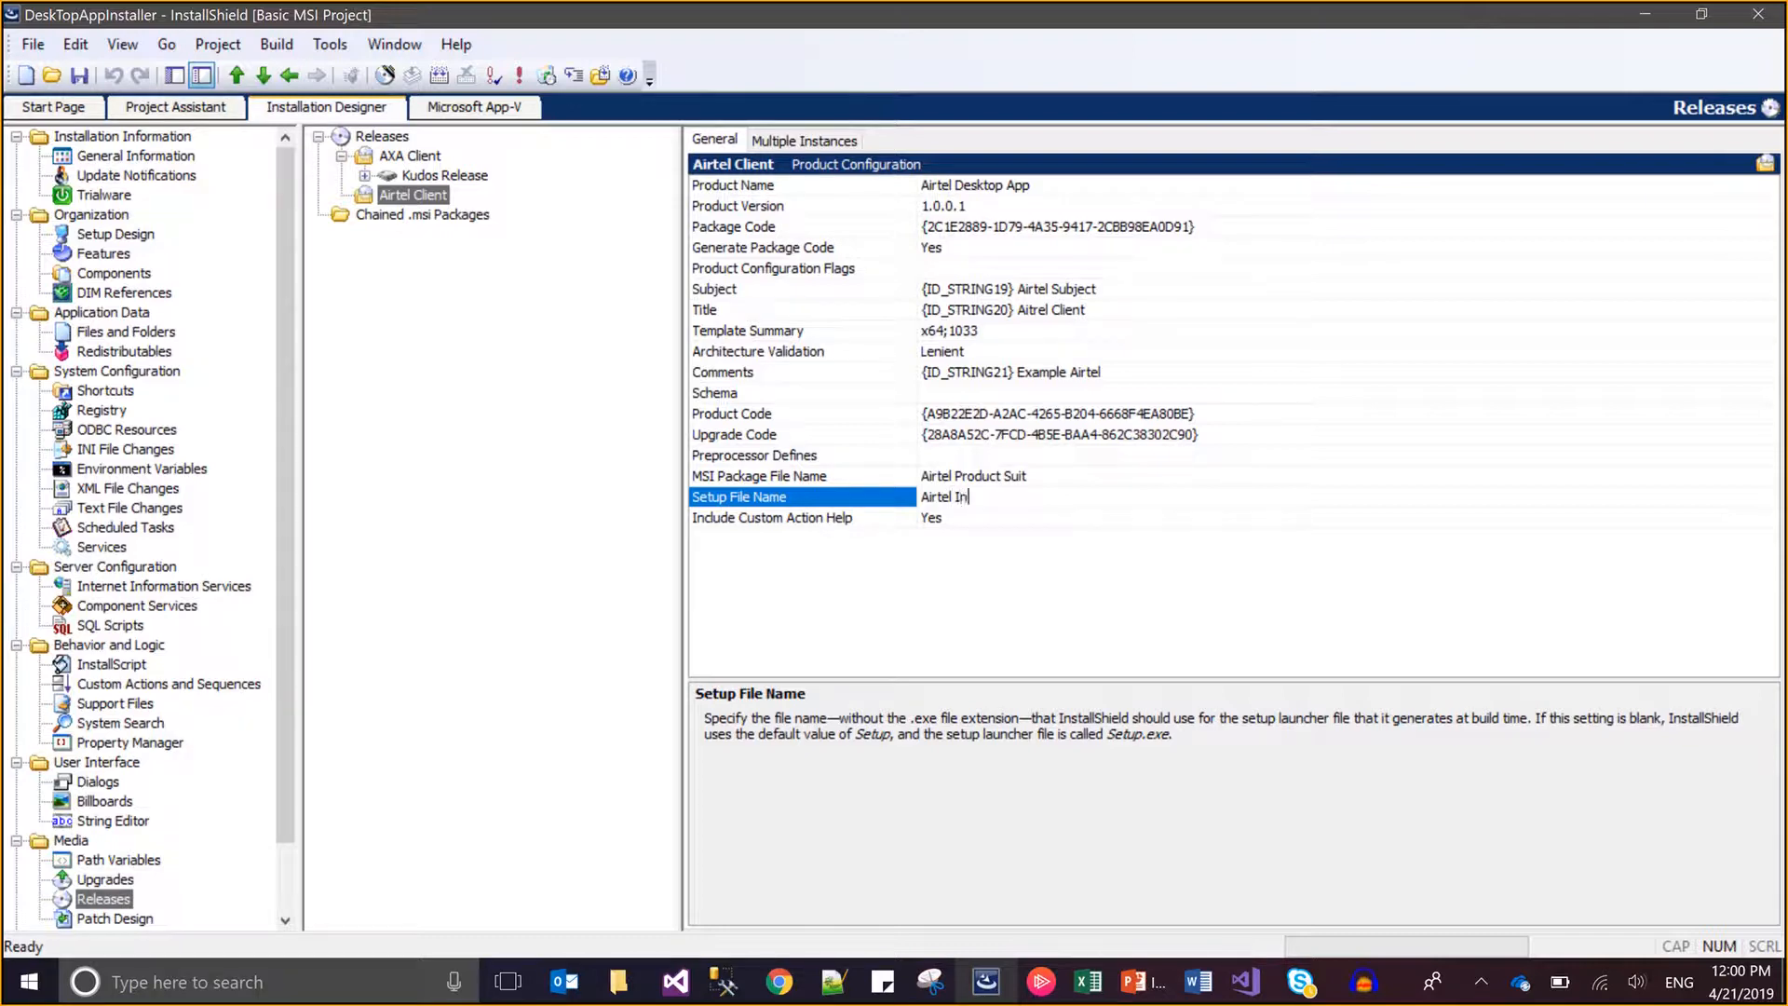
type("irtel Installer")
key("ctrl+s")
Replace the AXA Client configuration's Setup File Name with "AXA Installer" and save the project.
left_click(430, 156)
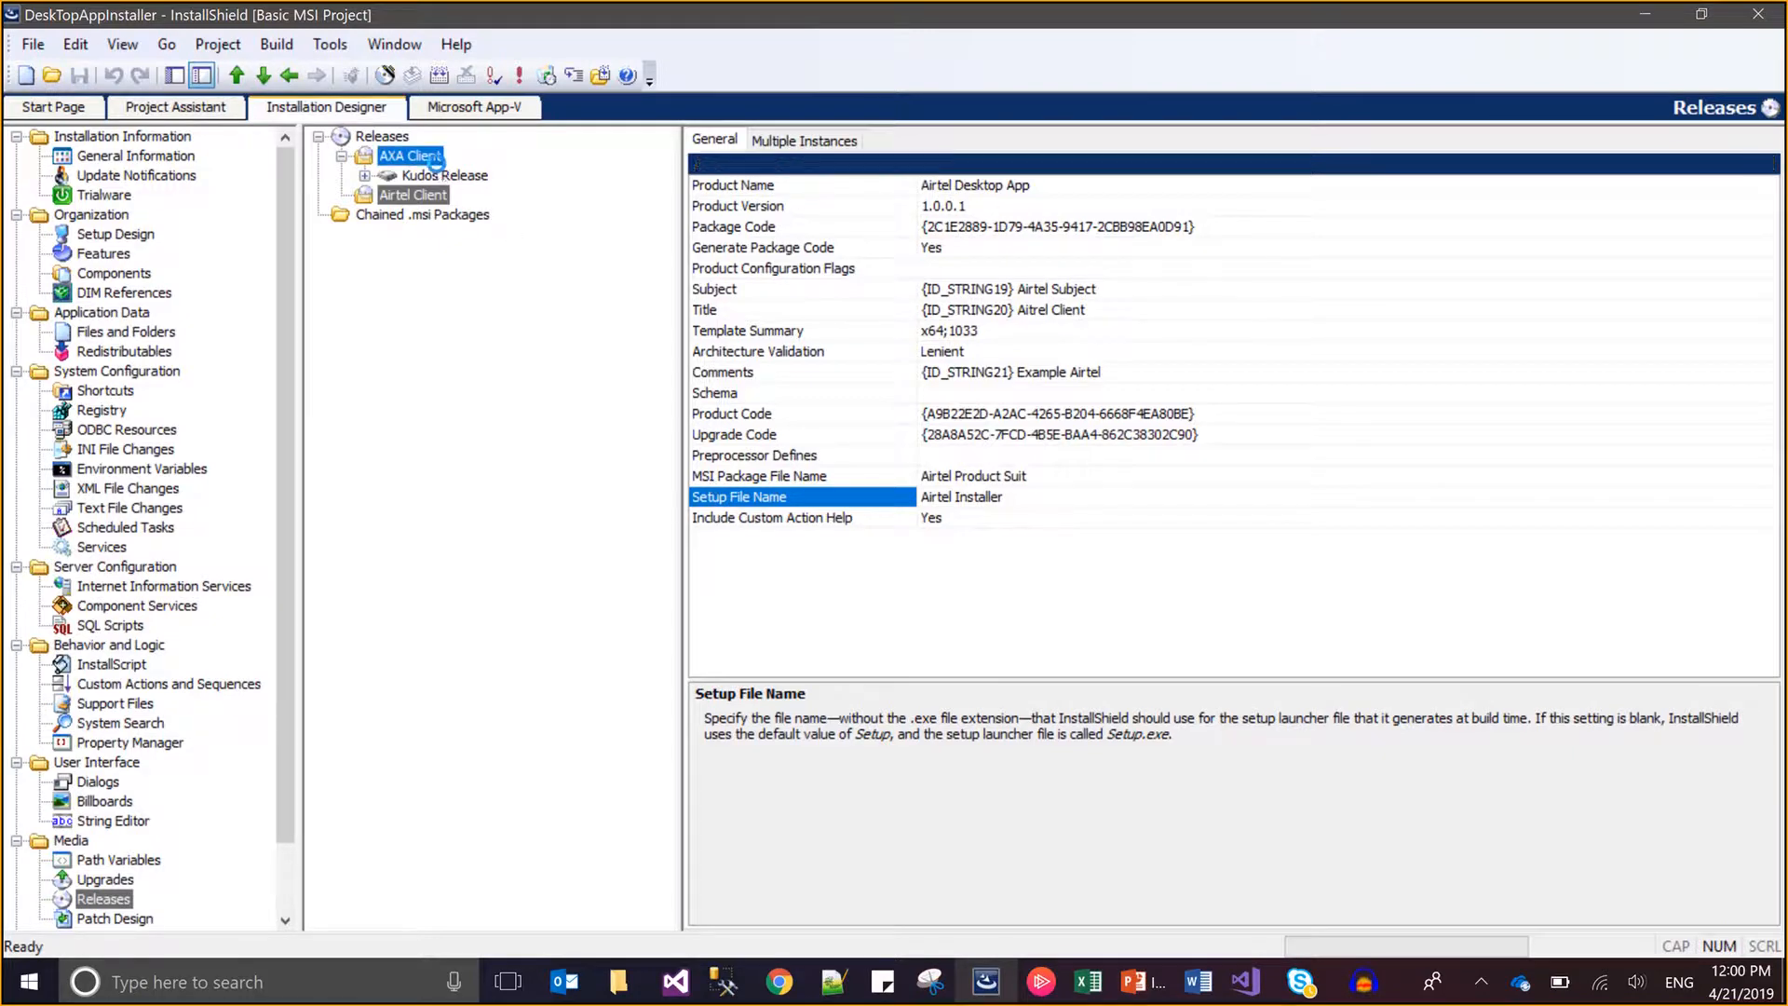
left_click(1063, 505)
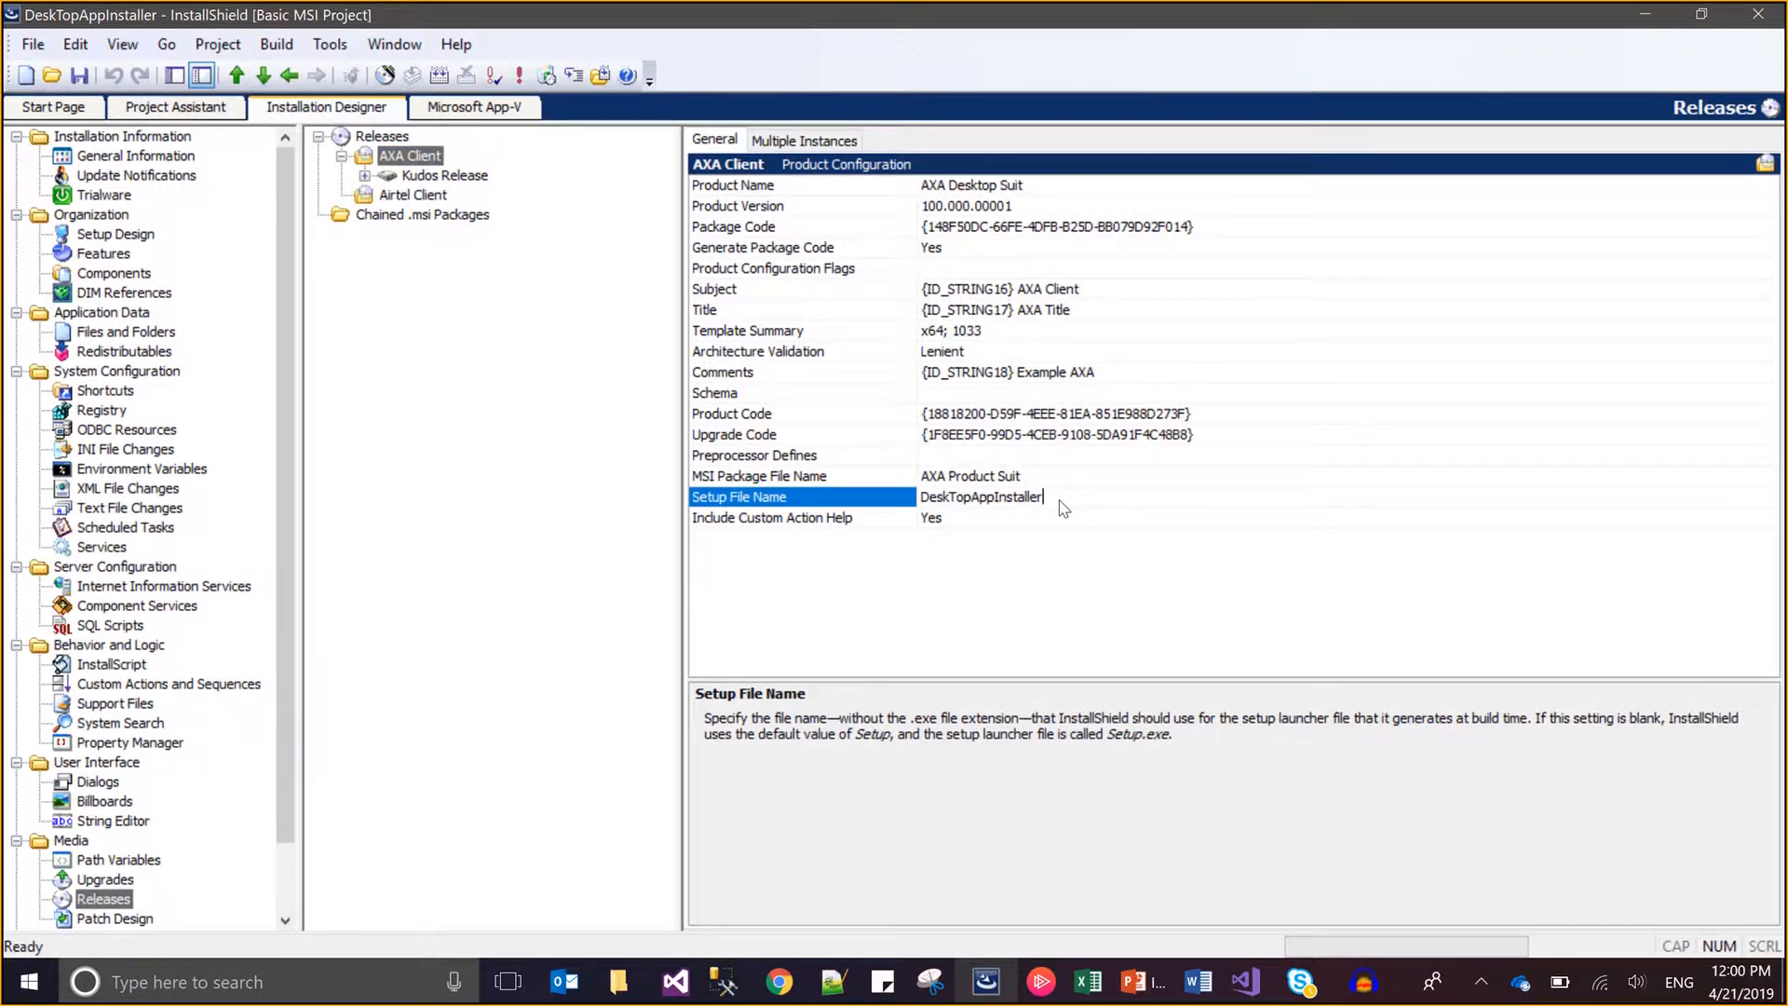
double_click(1062, 507)
type("AXA Installer")
key("ctrl+s")
Check the available build commands and the settings of the Kudos Release under the AXA Client configuration.
left_click(410, 197)
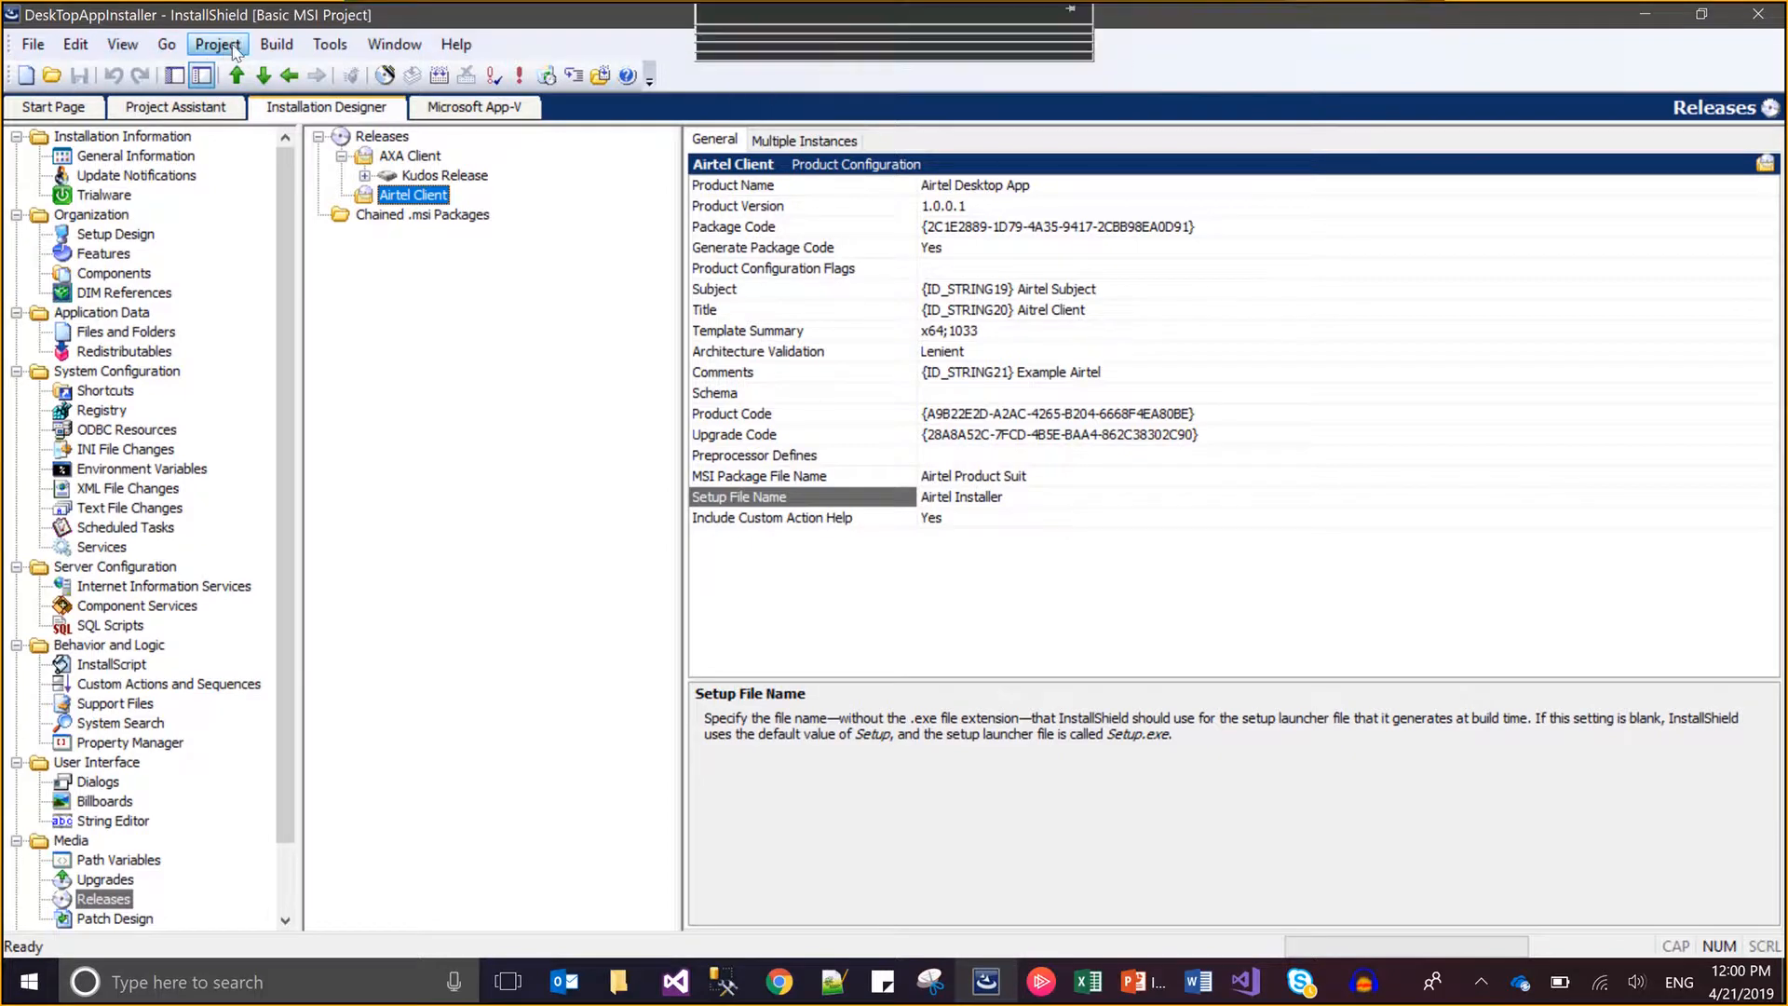
left_click(277, 45)
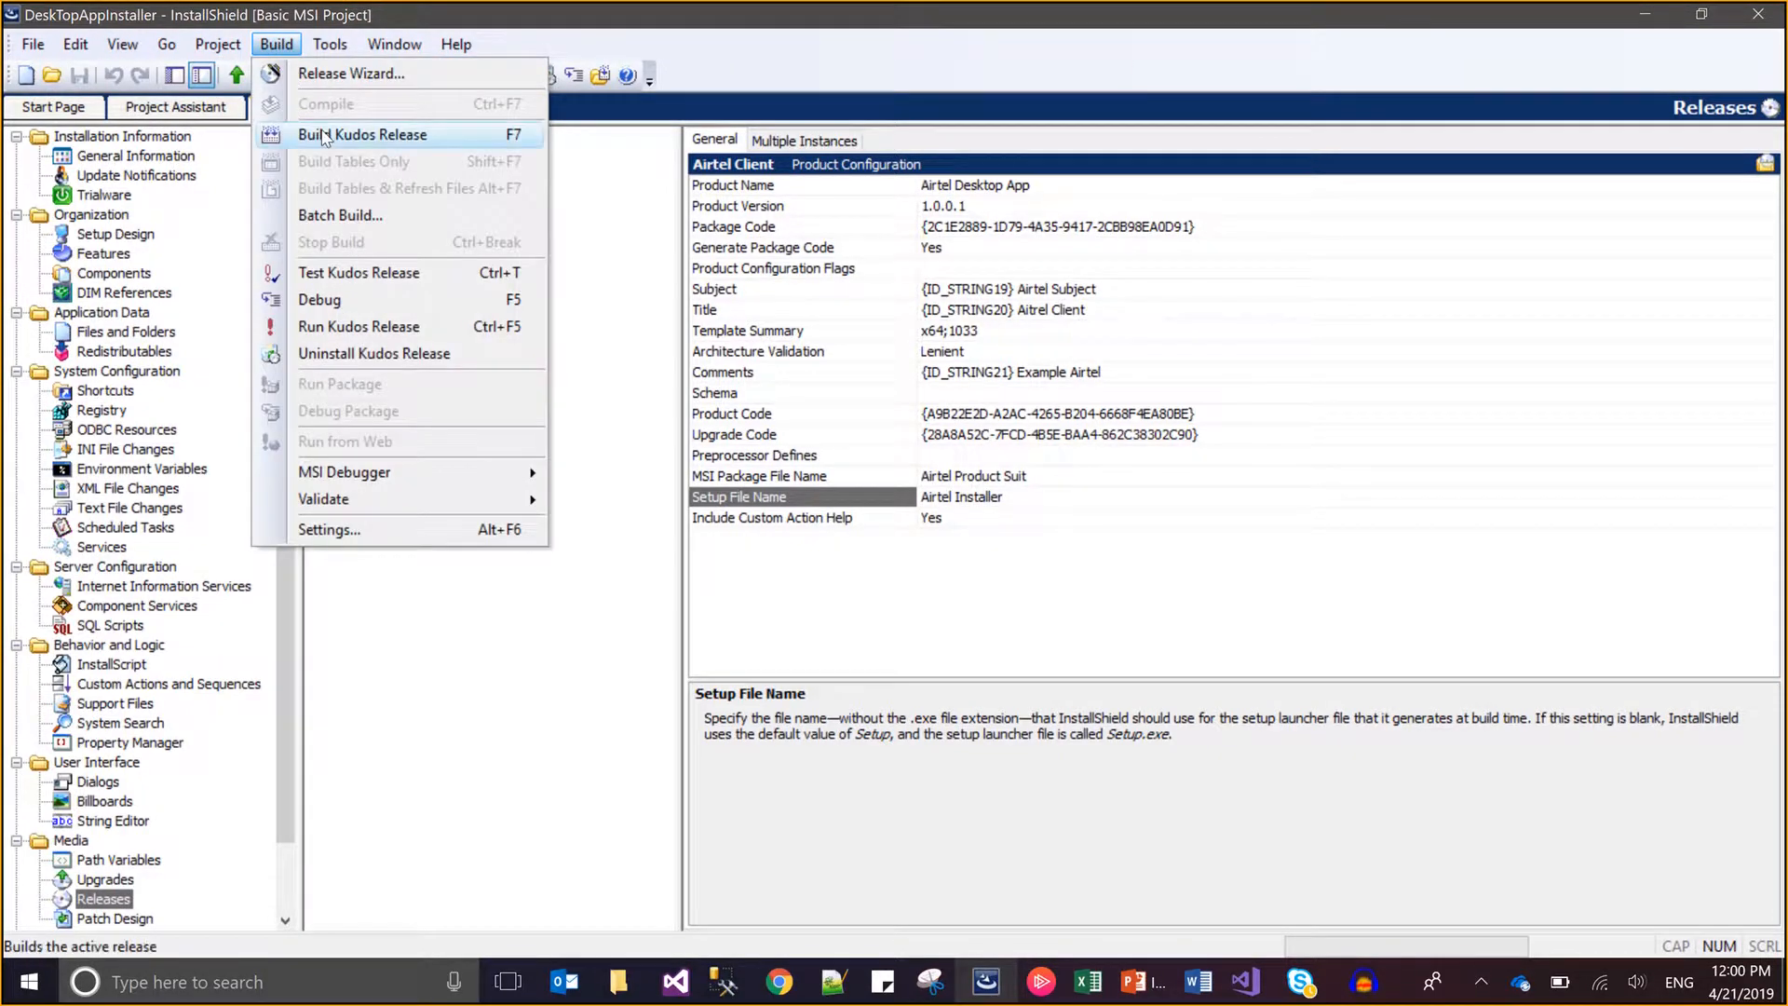
left_click(614, 262)
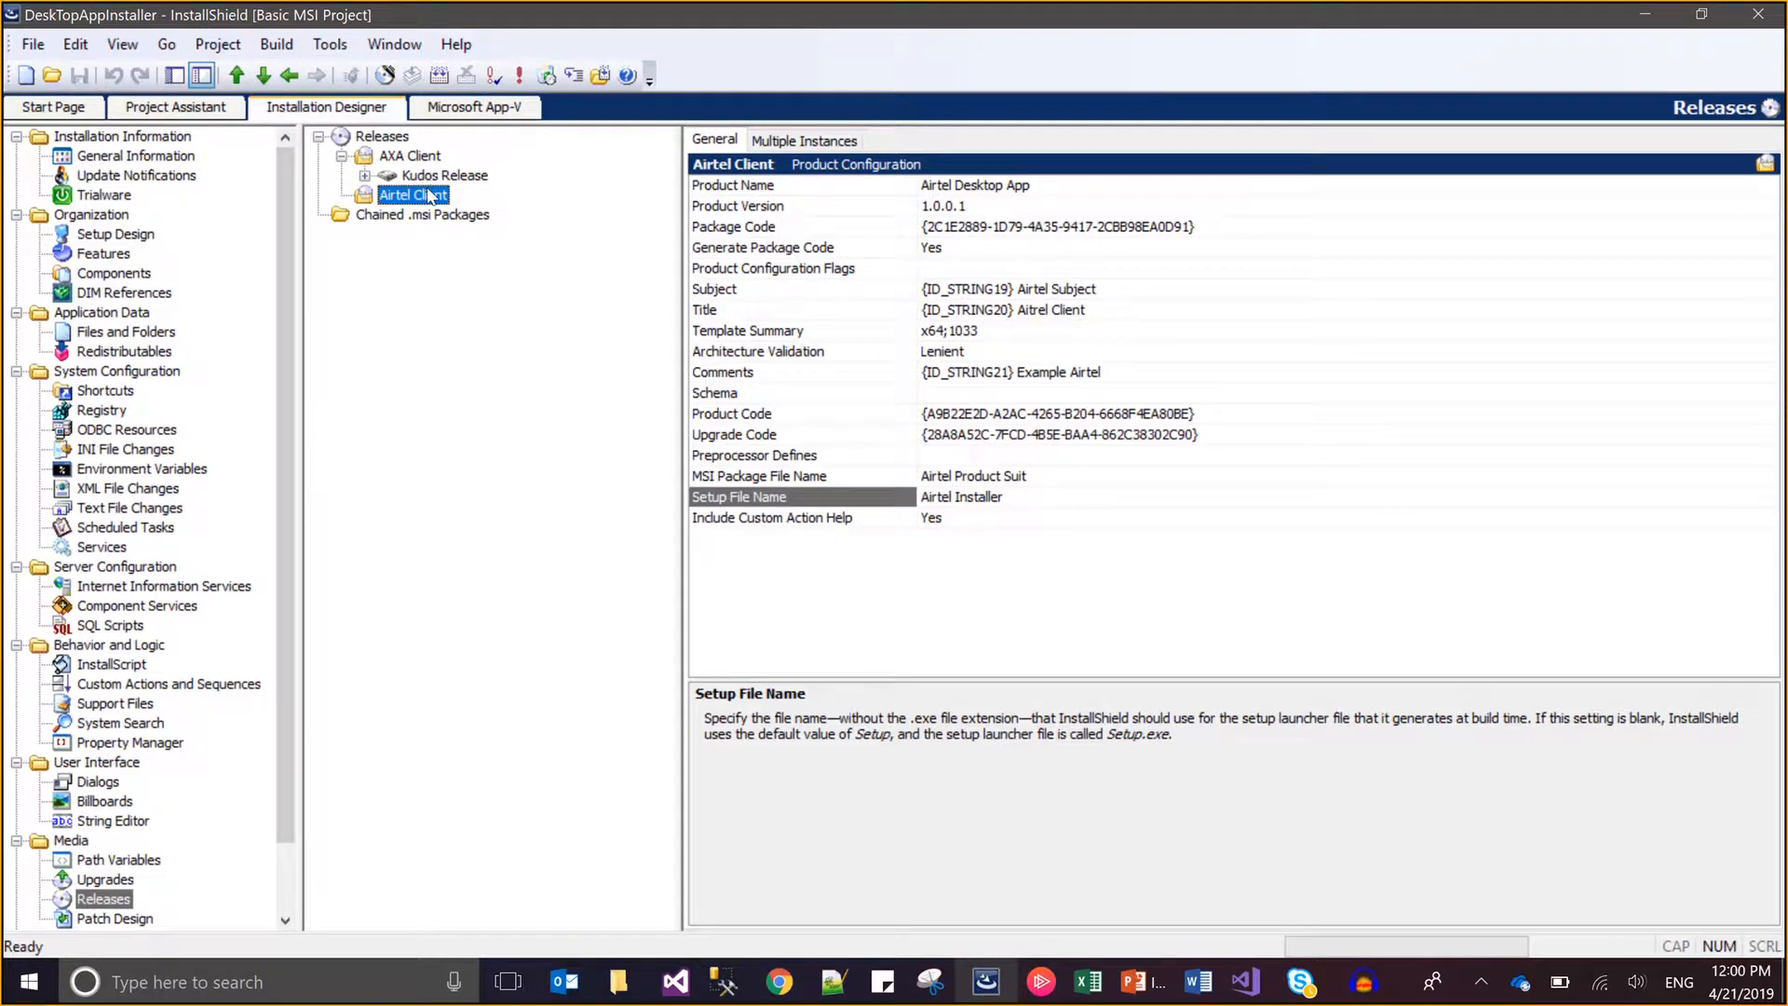
left_click(416, 158)
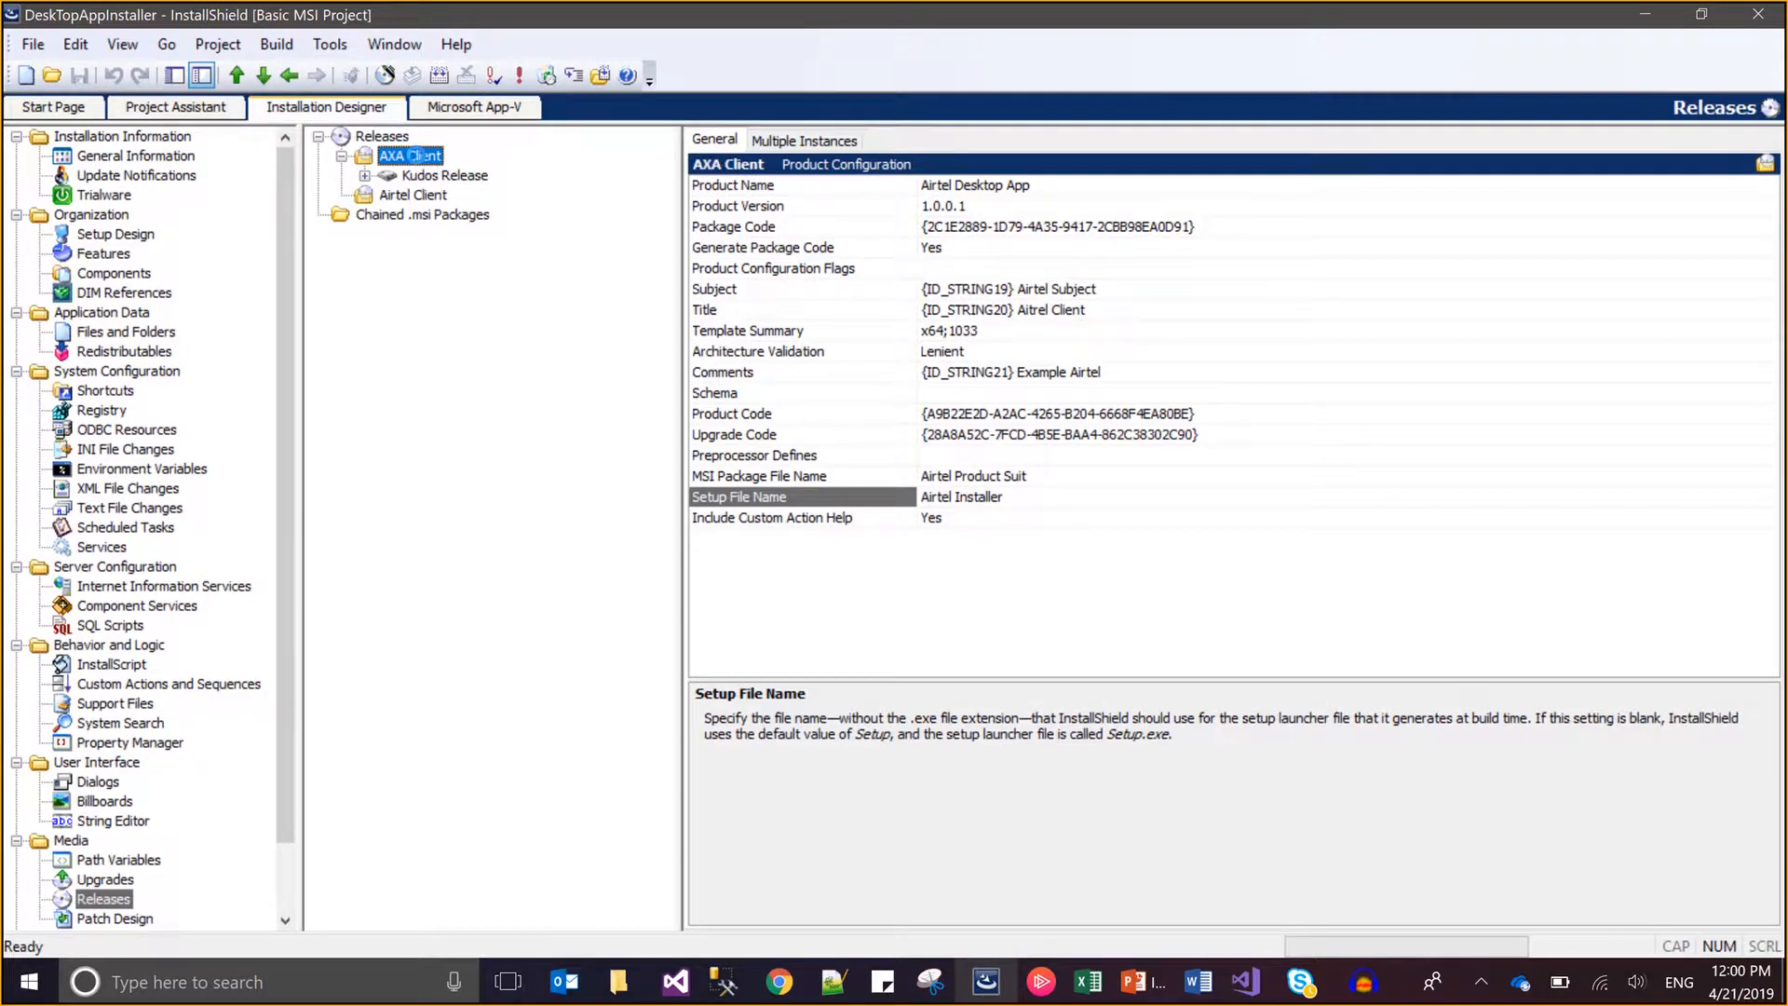
left_click(447, 177)
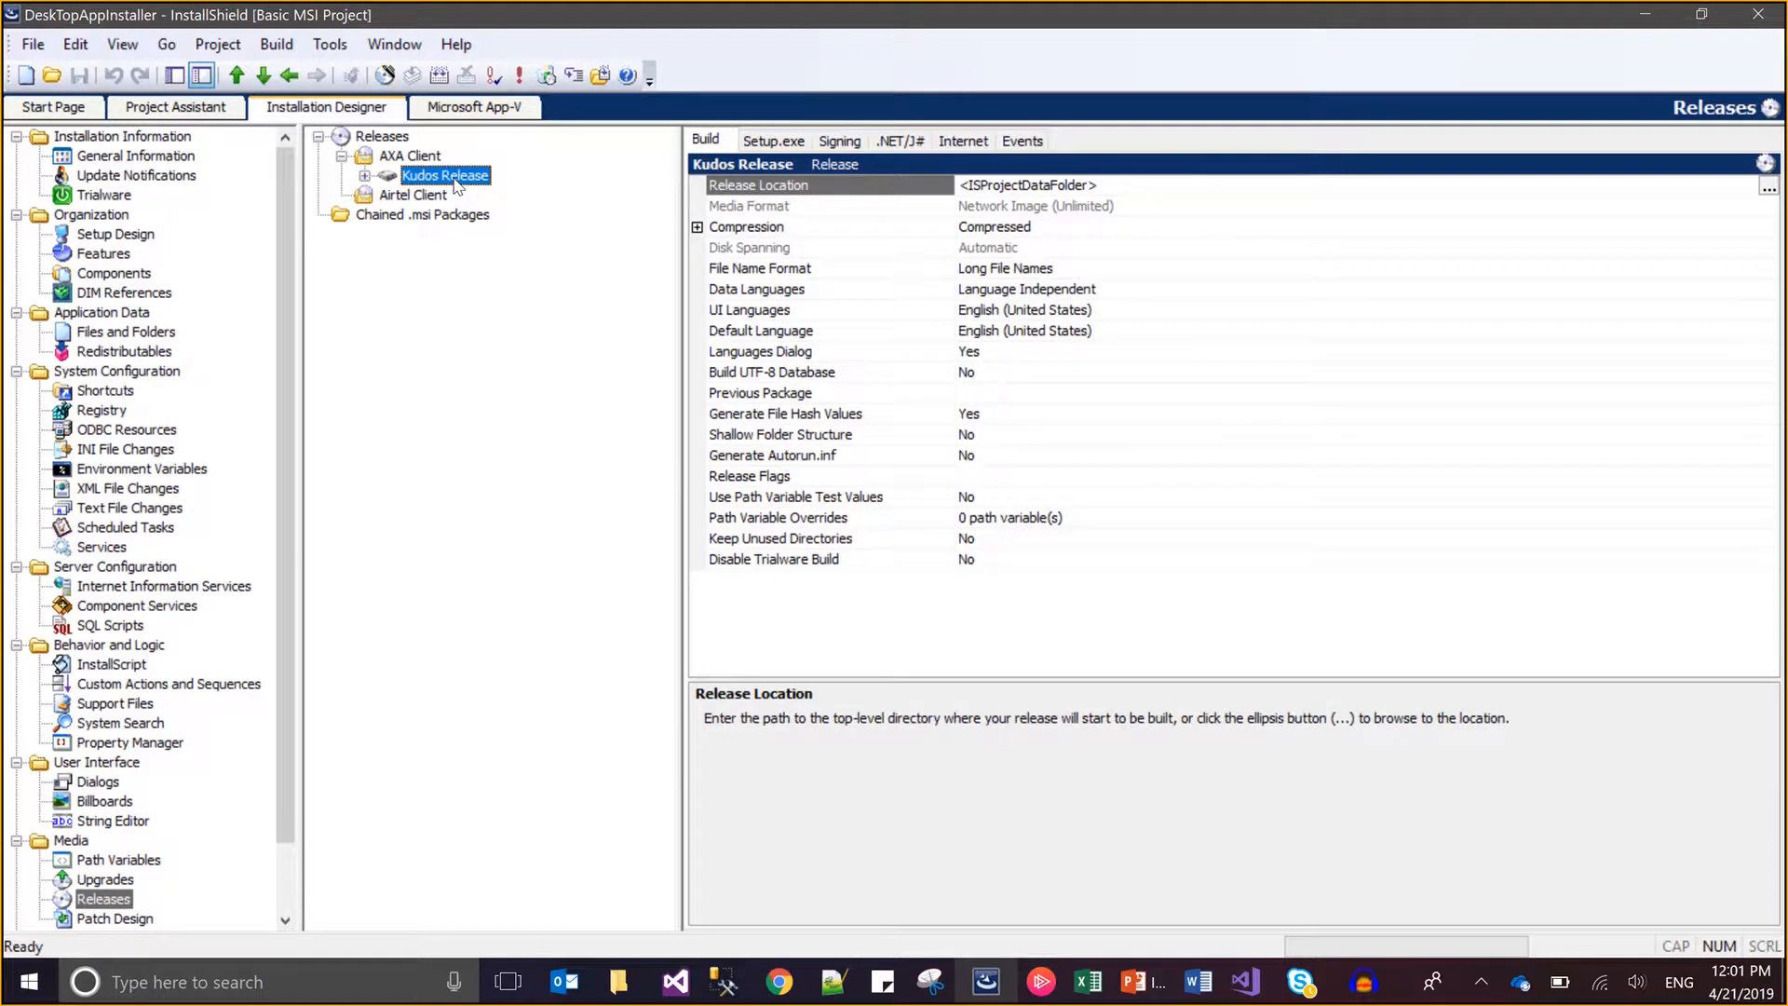
Add a new release named "A1" under the Airtel Client product configuration.
left_click(440, 193)
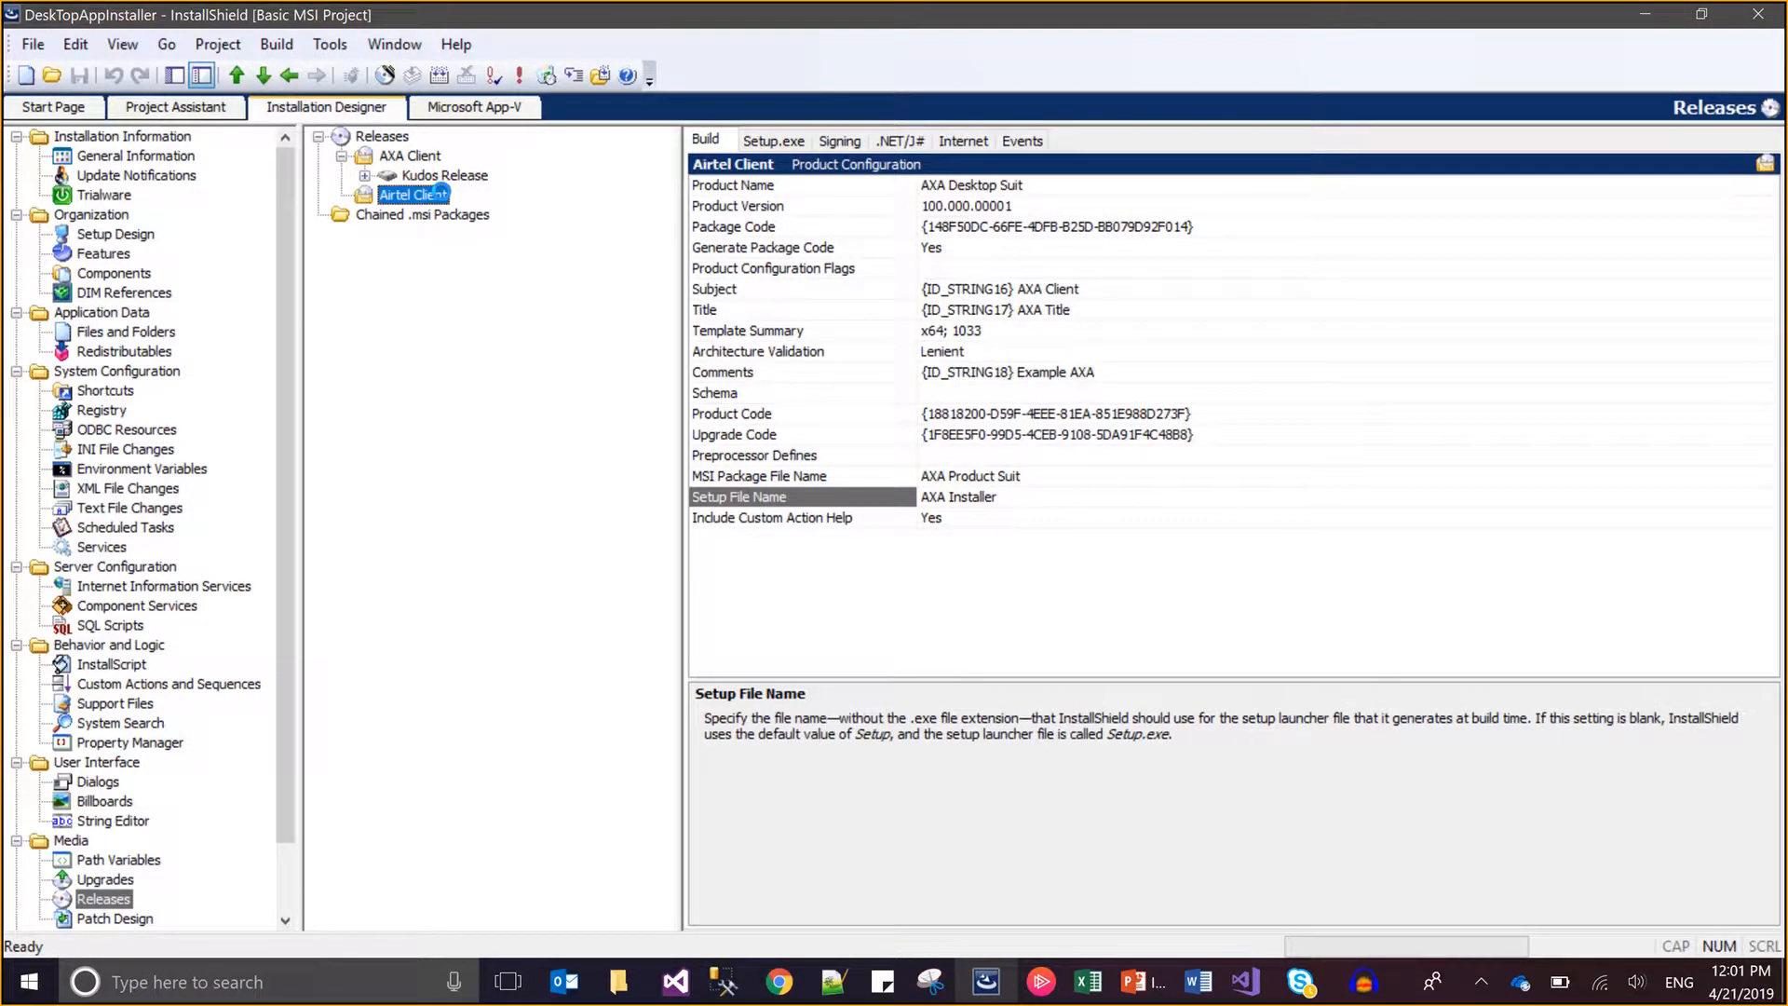
right_click(440, 194)
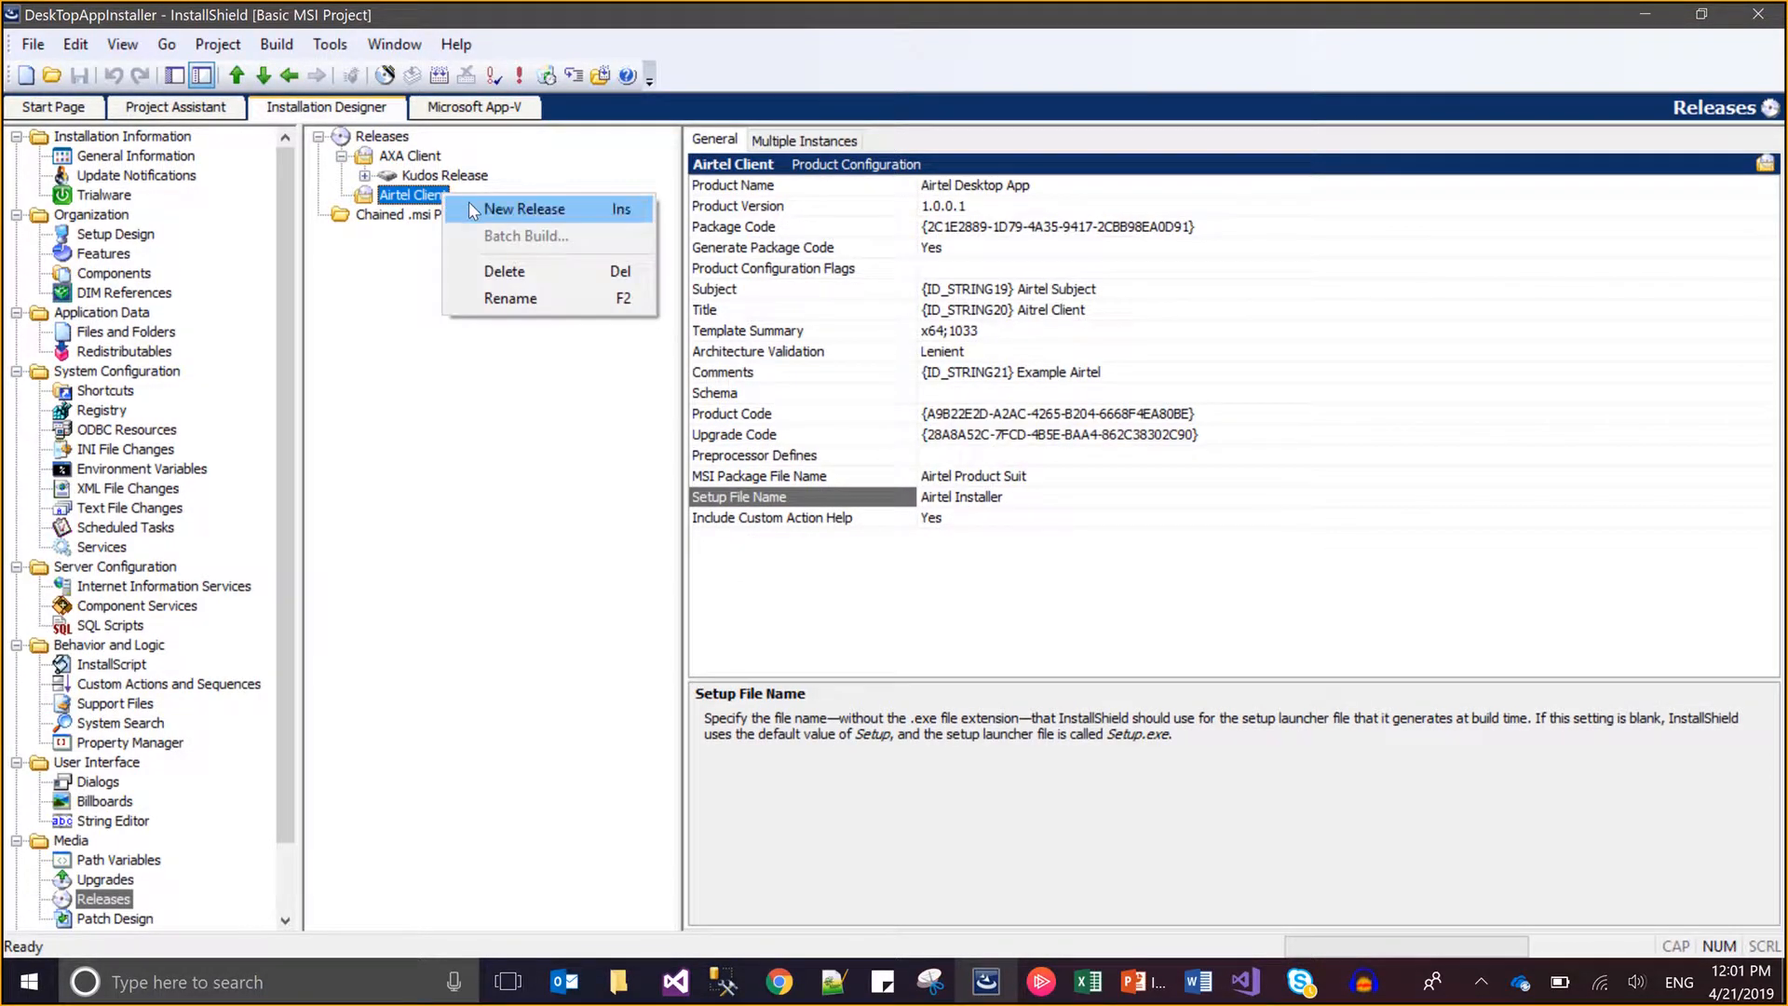
left_click(471, 209)
type("A1")
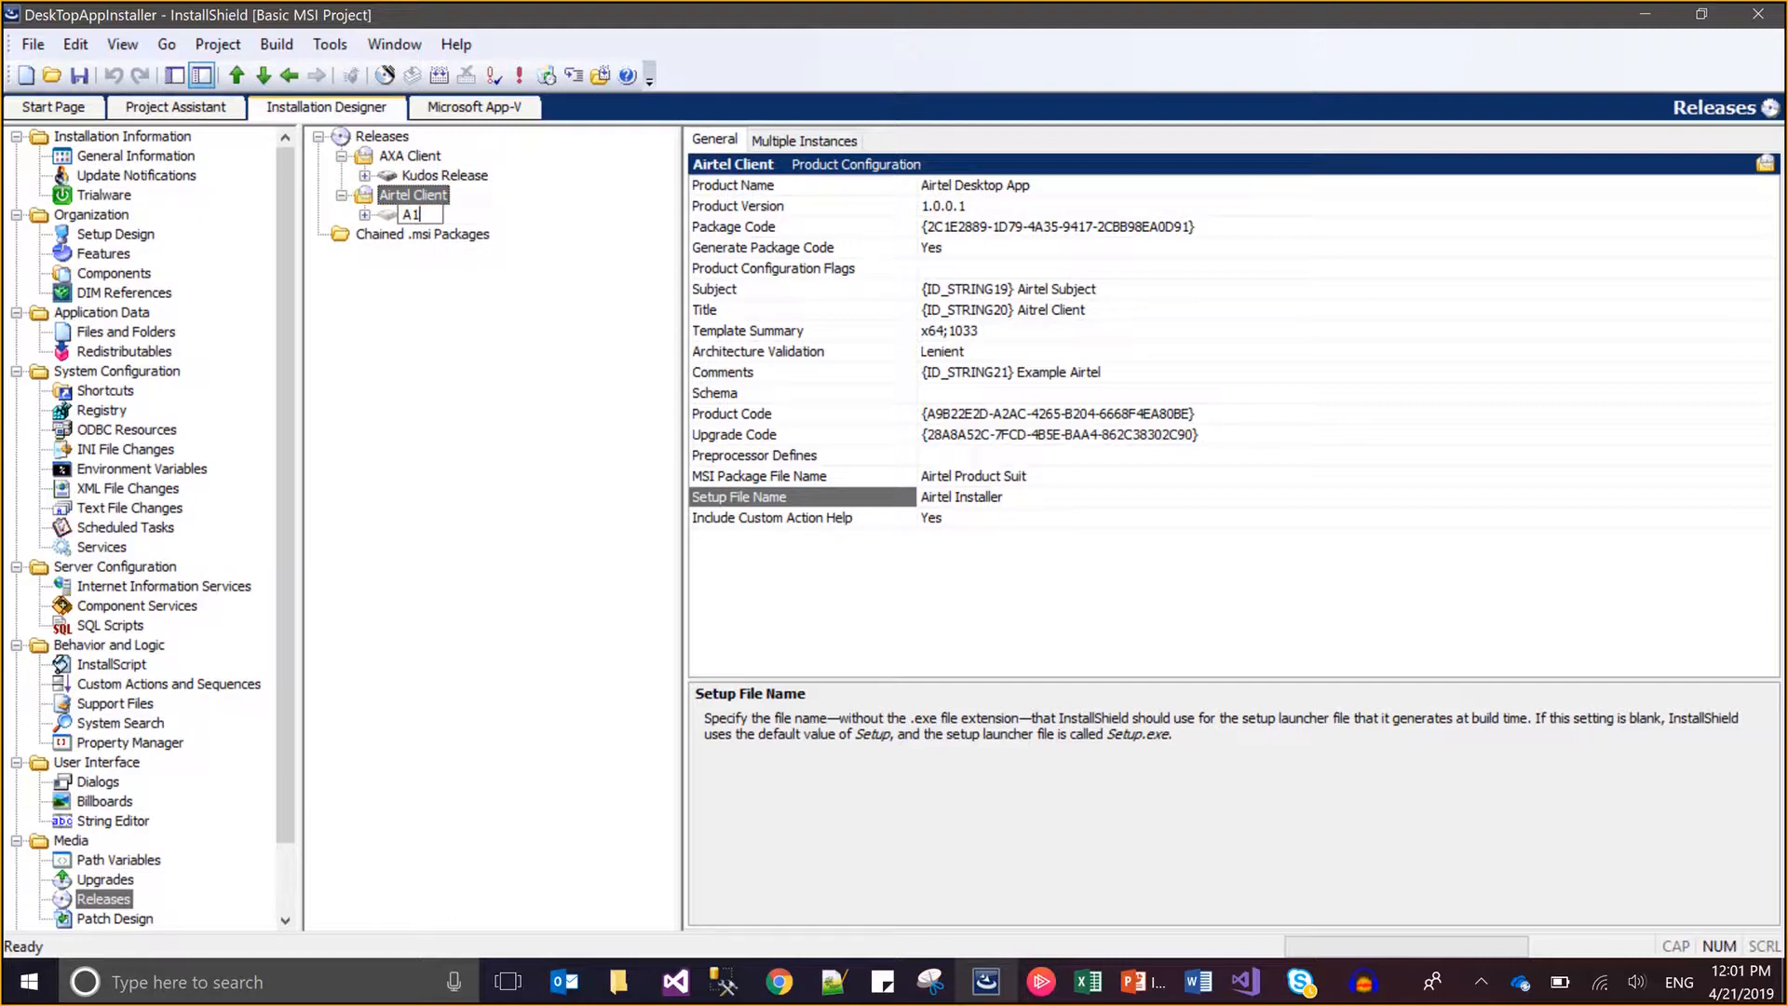
key("Return")
Set the A1 release's Compression to Compressed.
left_click(392, 219)
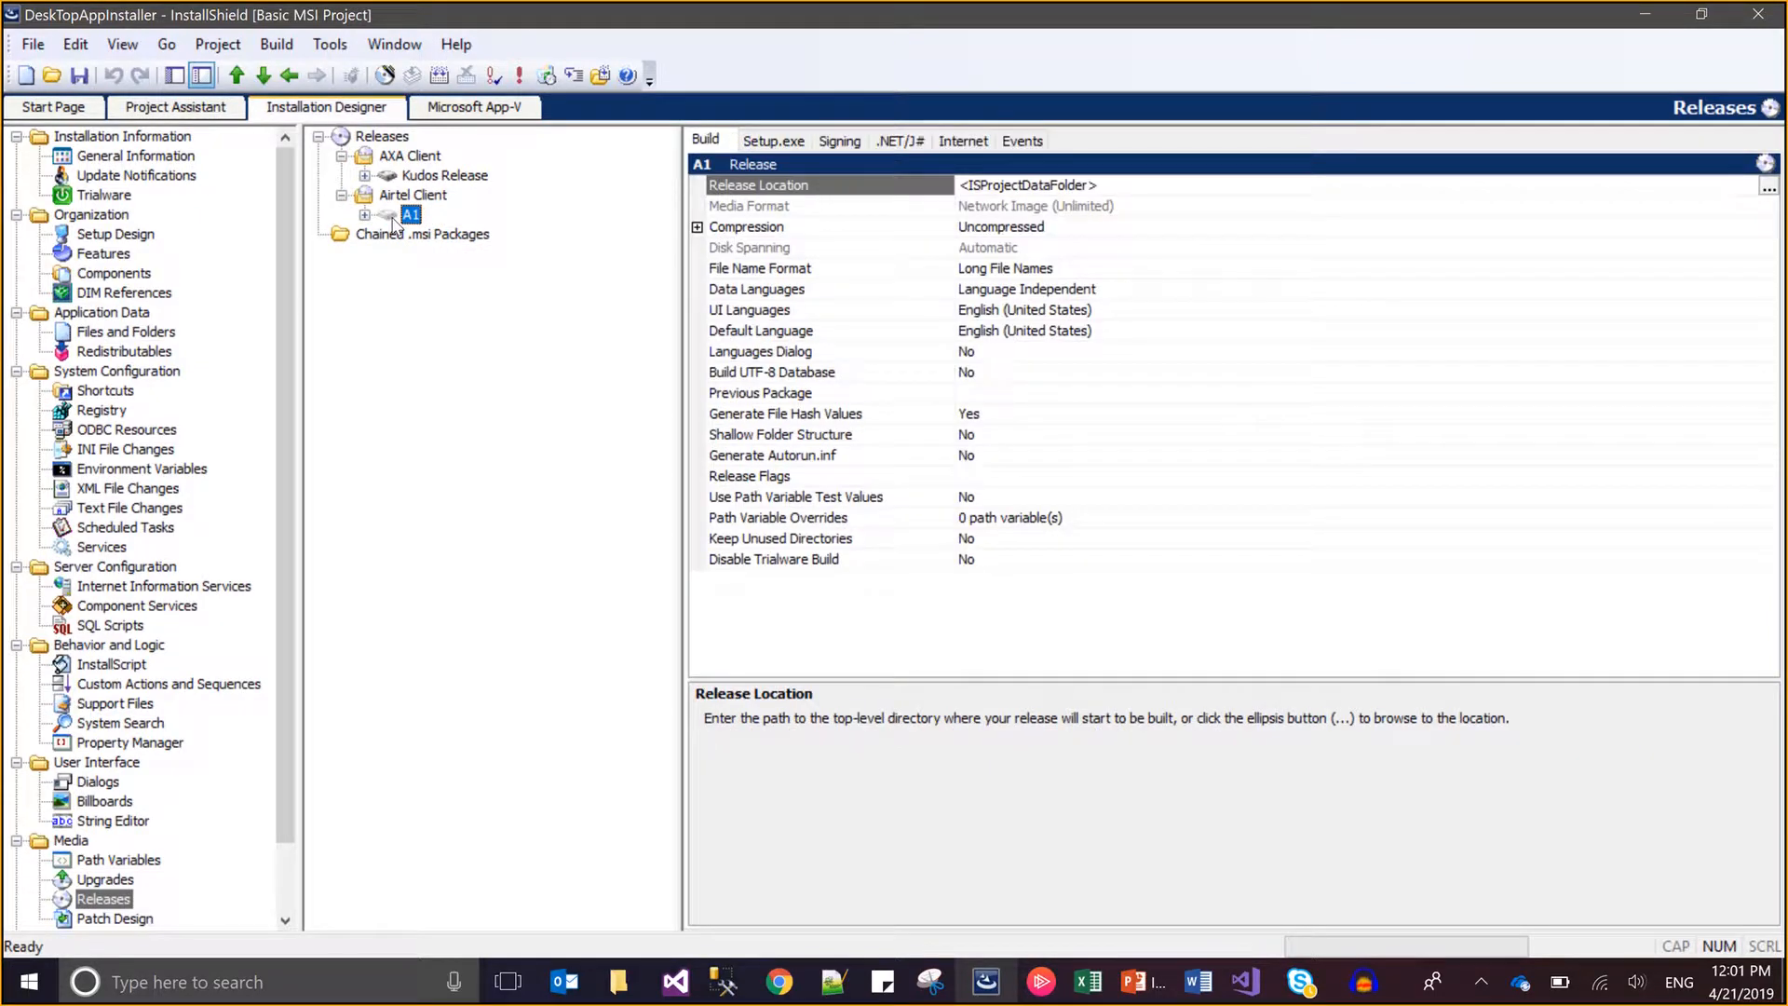
left_click(978, 229)
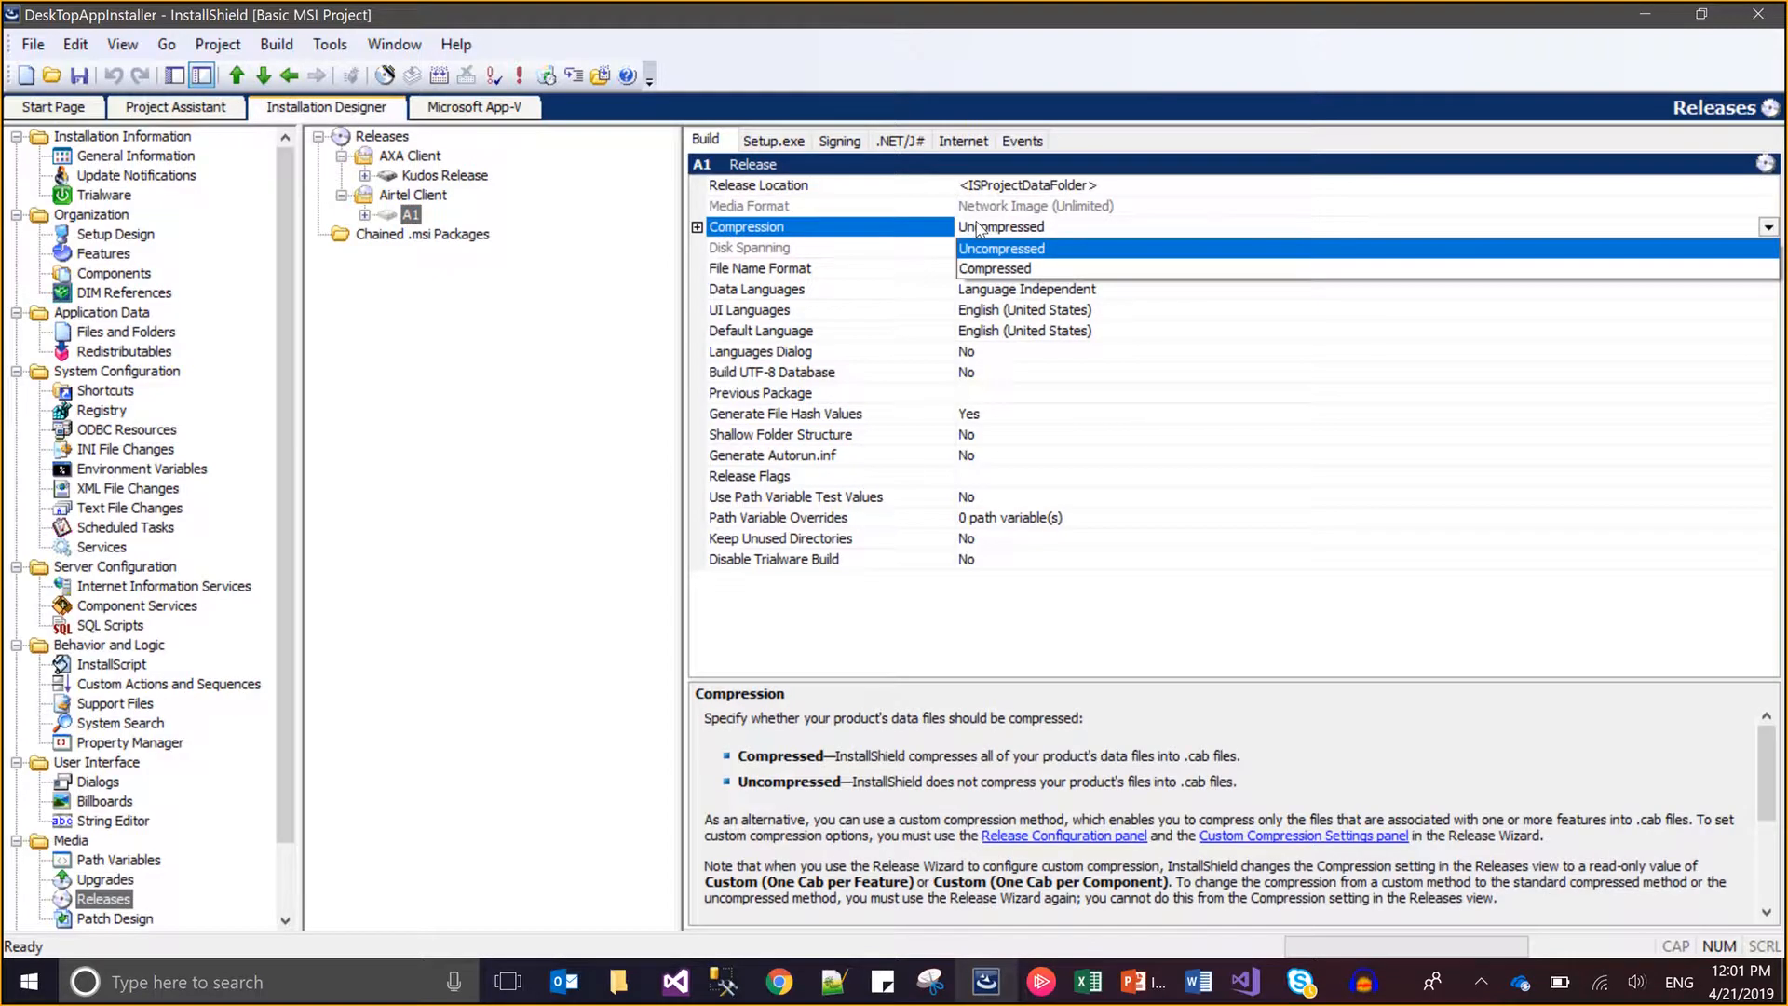
left_click(1001, 270)
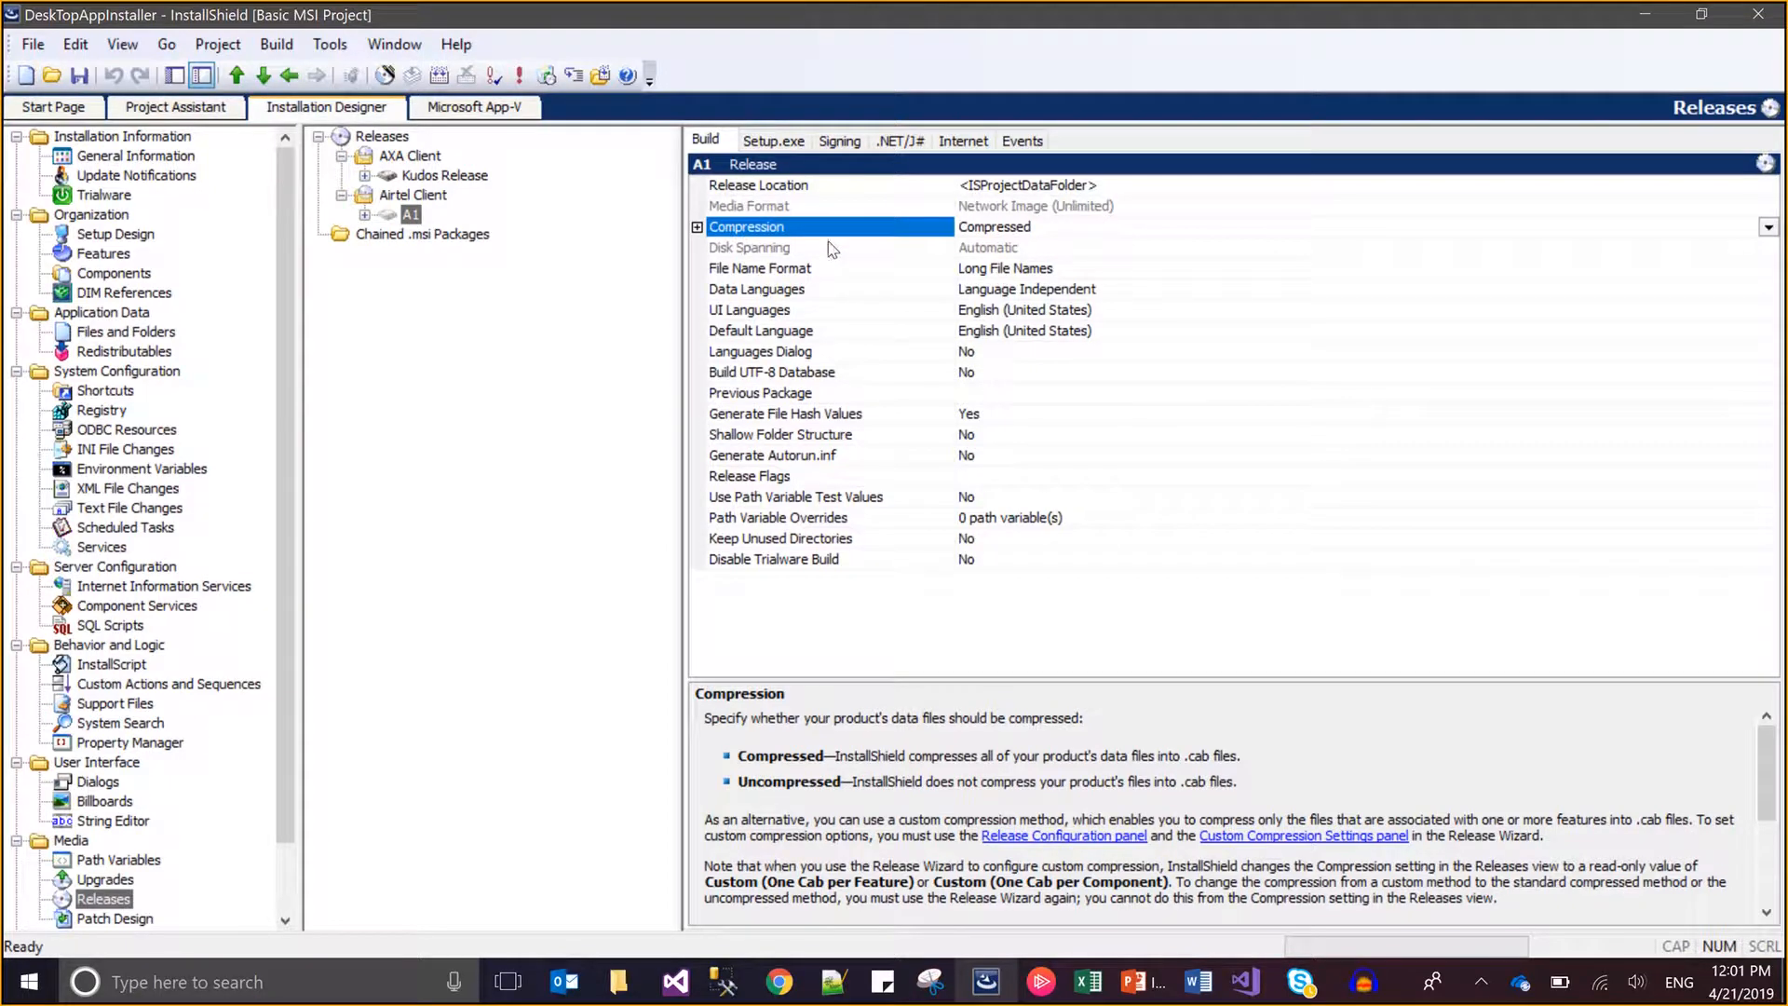
Set the A1 release's Required Execution Level for the setup launcher to Administrator and save the project.
left_click(773, 141)
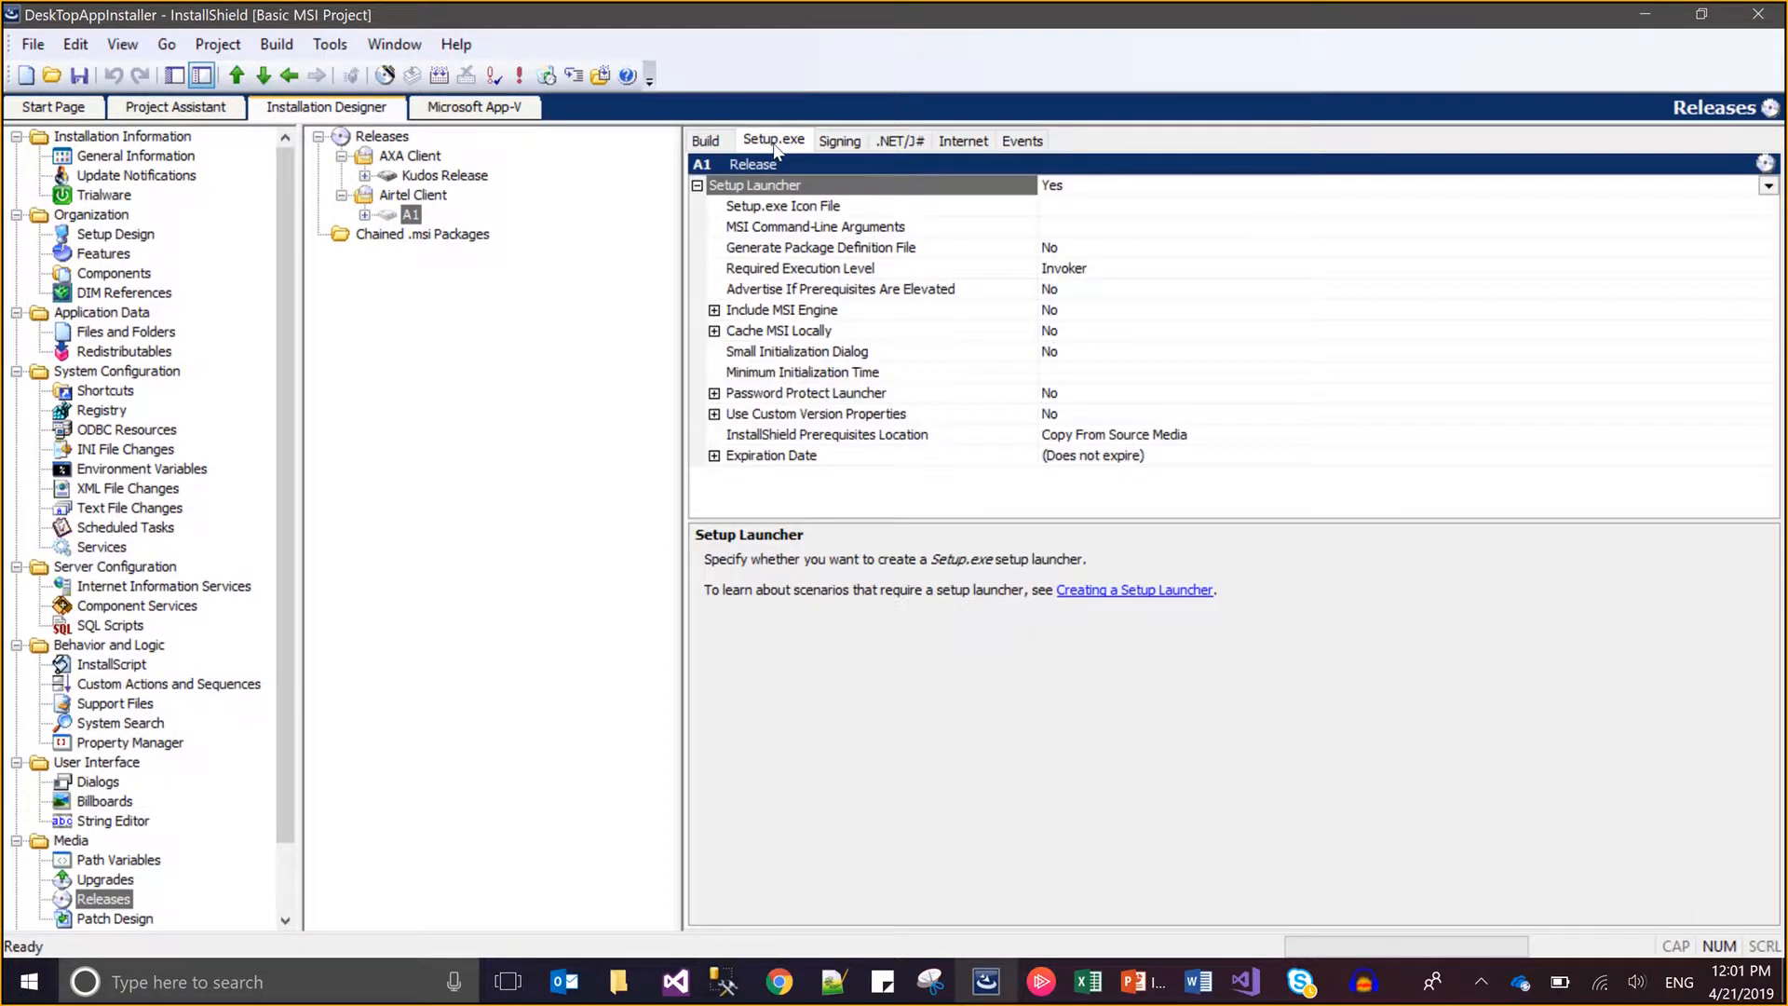
left_click(1061, 270)
left_click(1060, 270)
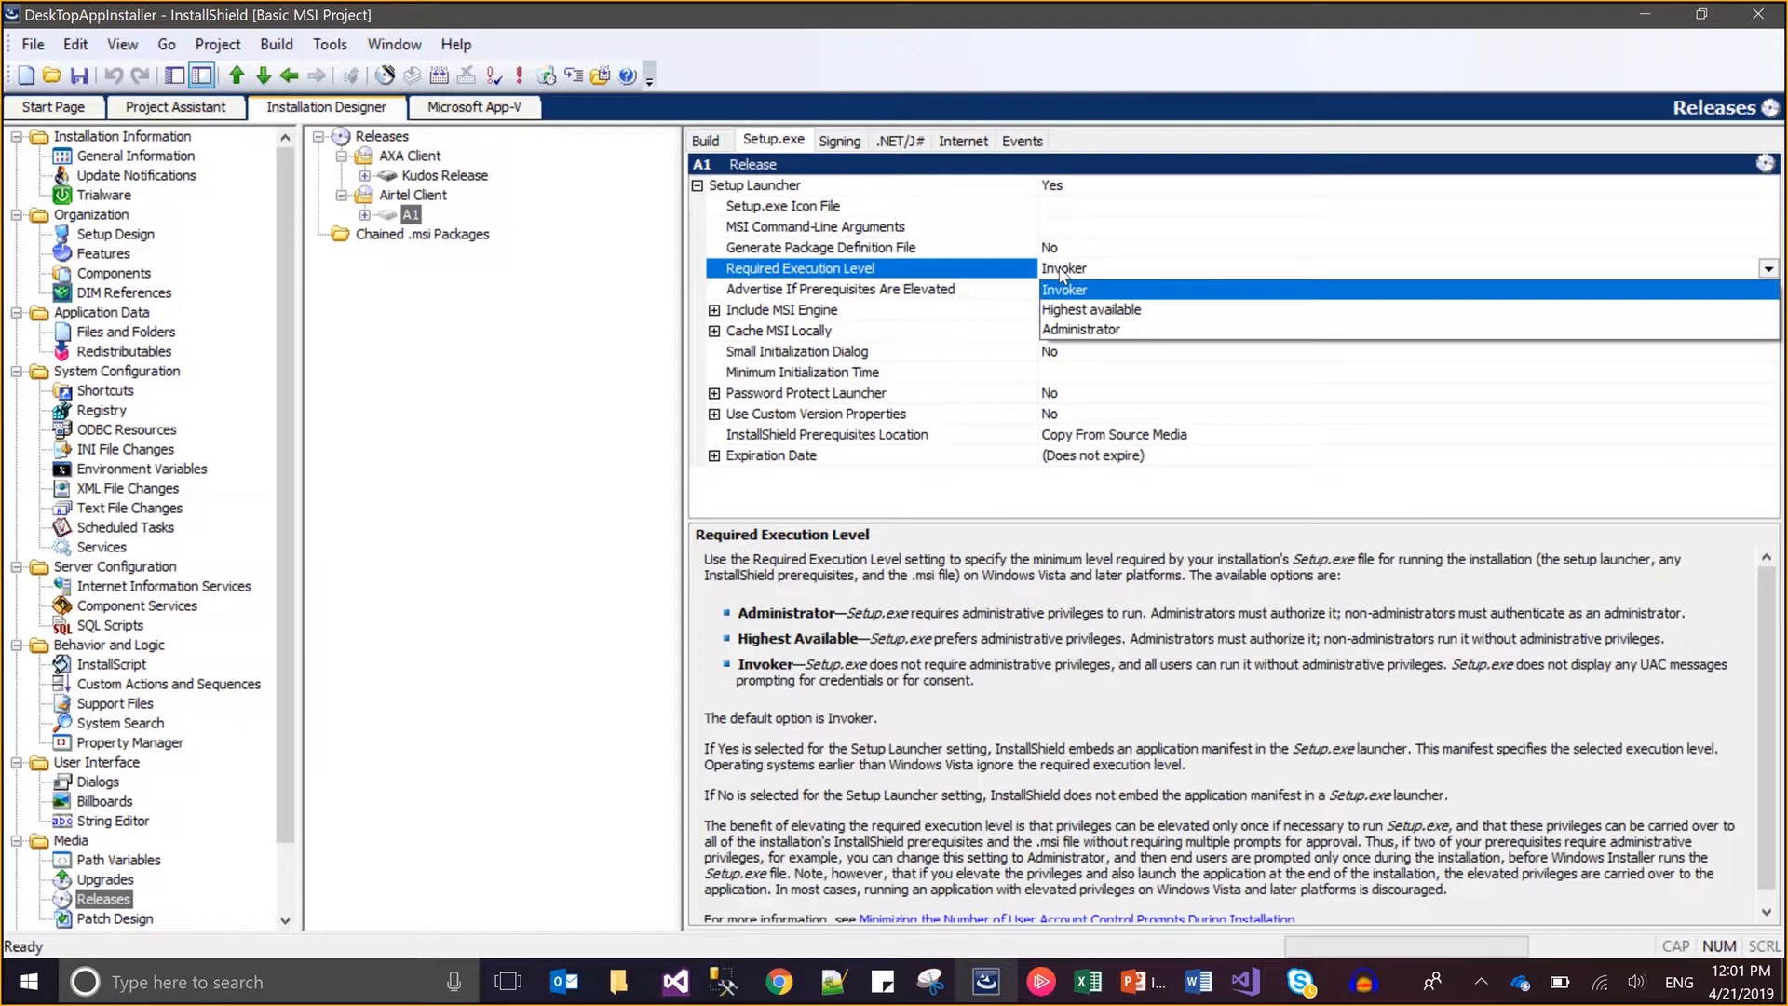
left_click(1107, 331)
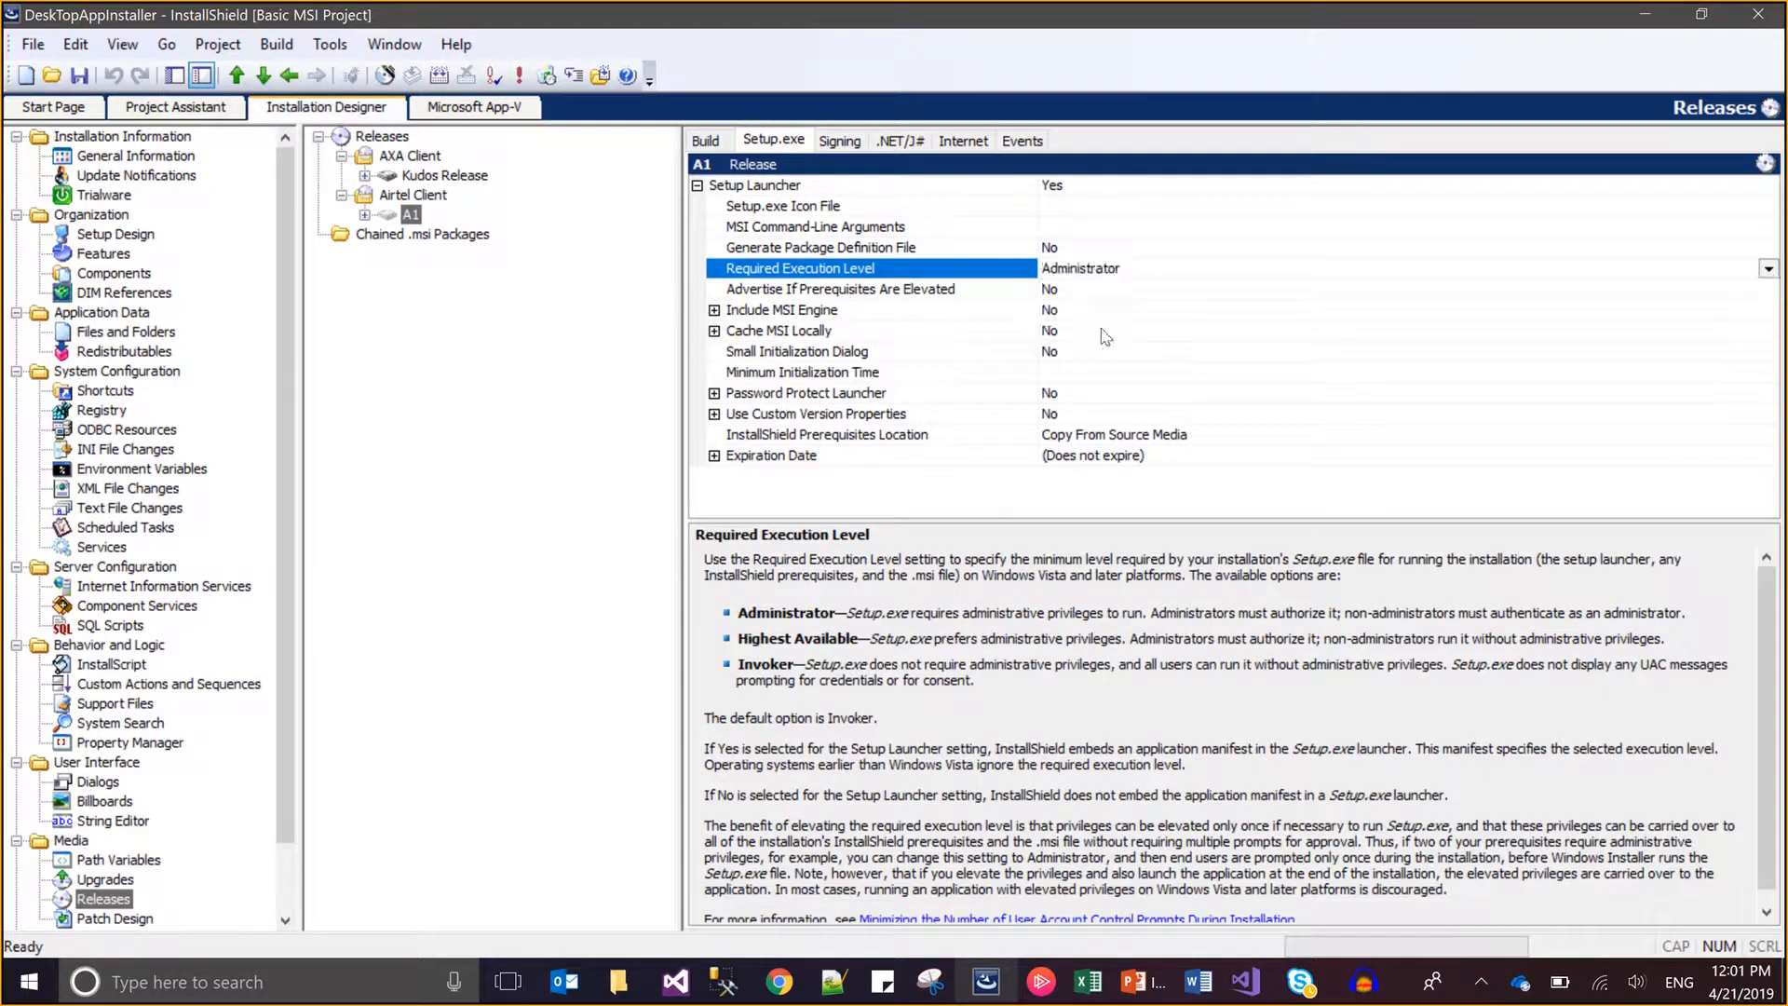
left_click(81, 84)
Build the A1 release of the Airtel Client configuration.
left_click(277, 44)
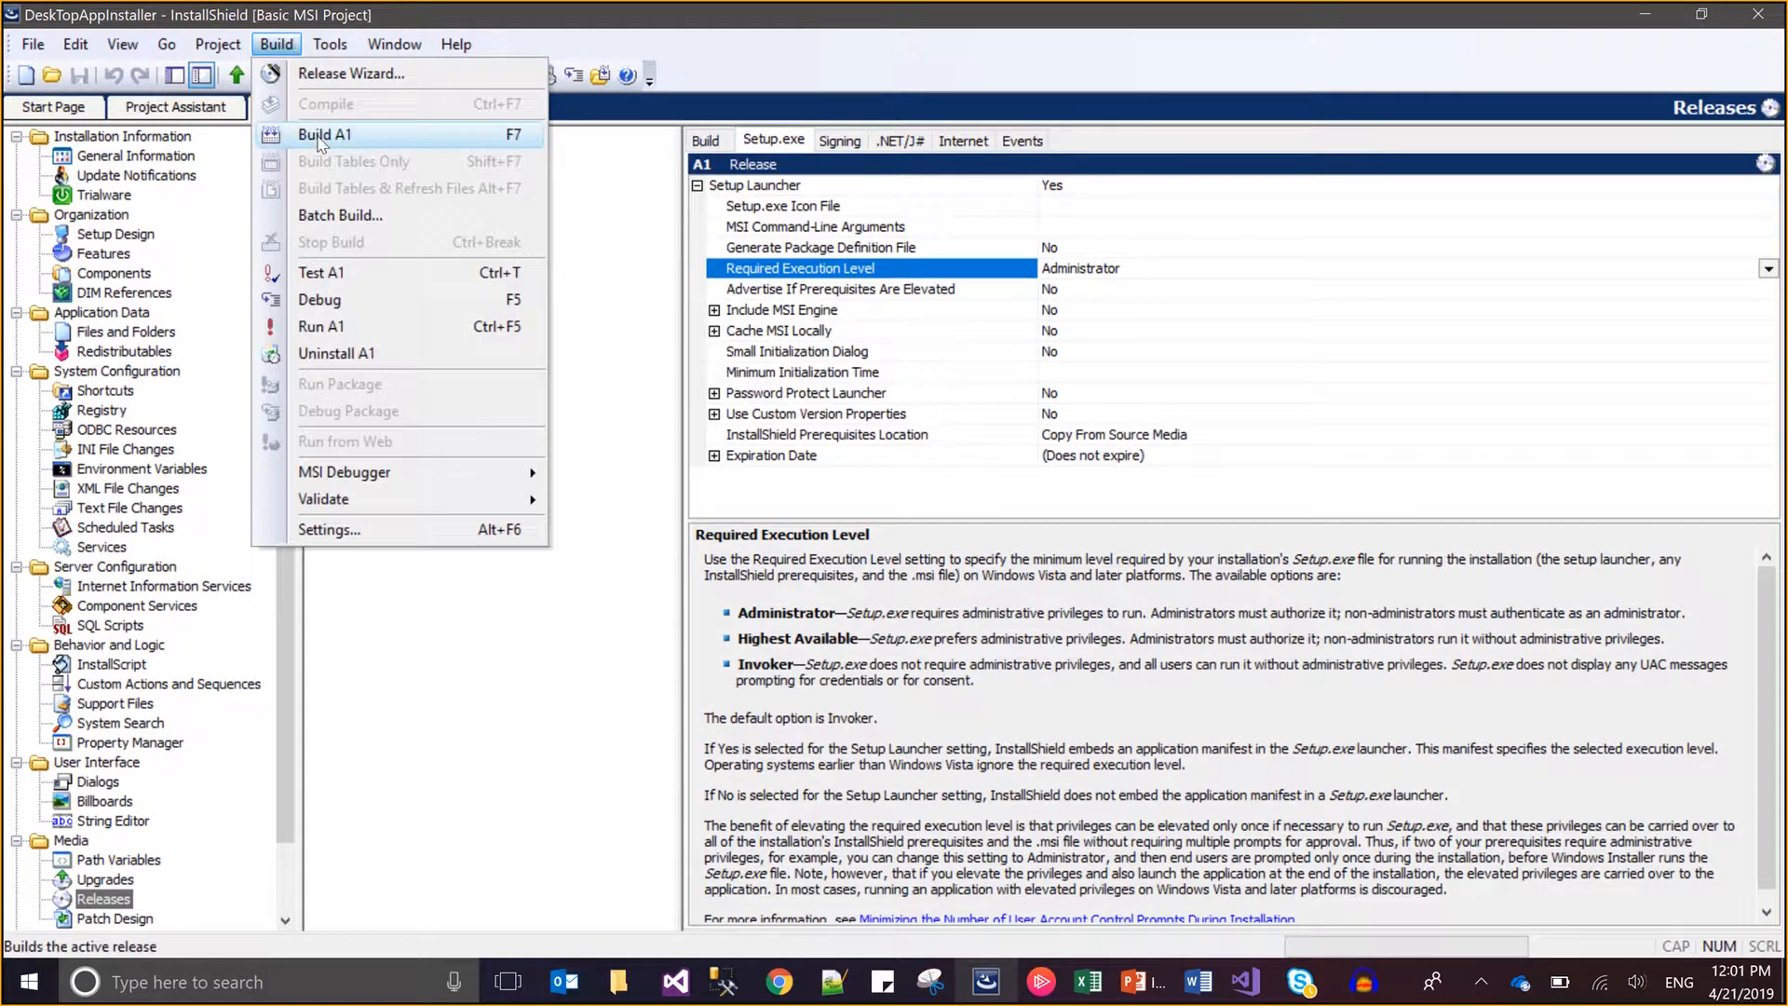
left_click(602, 270)
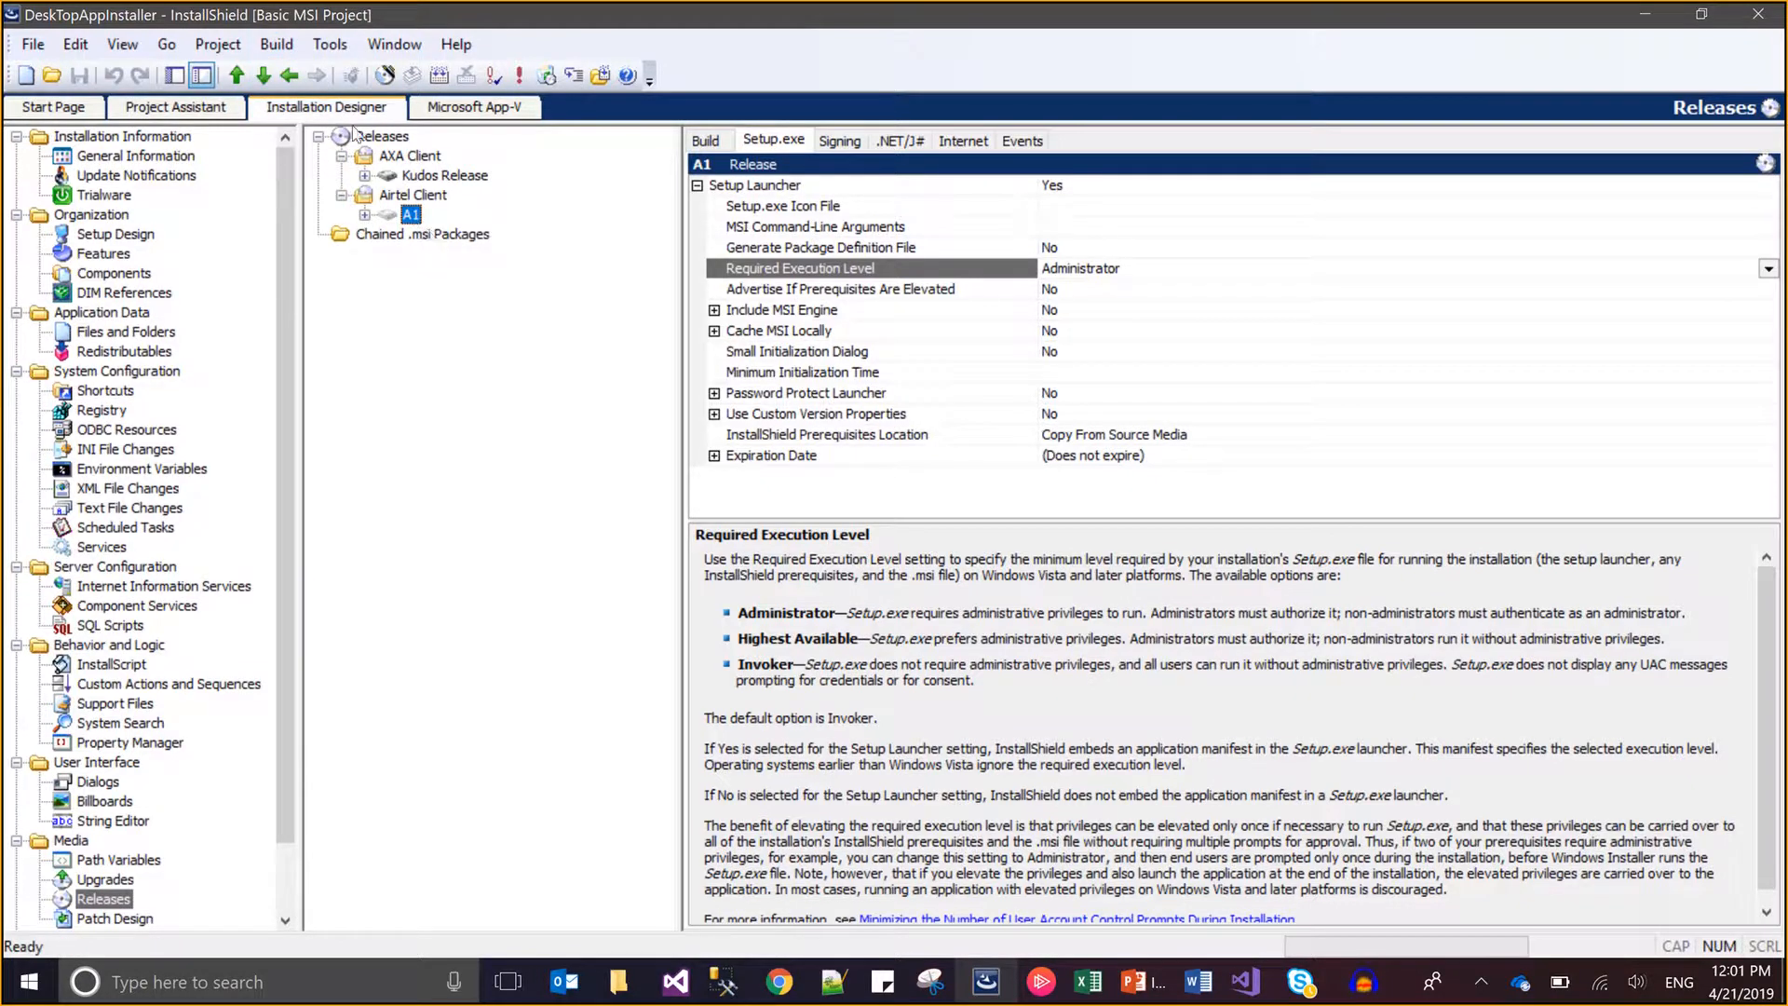
left_click(277, 44)
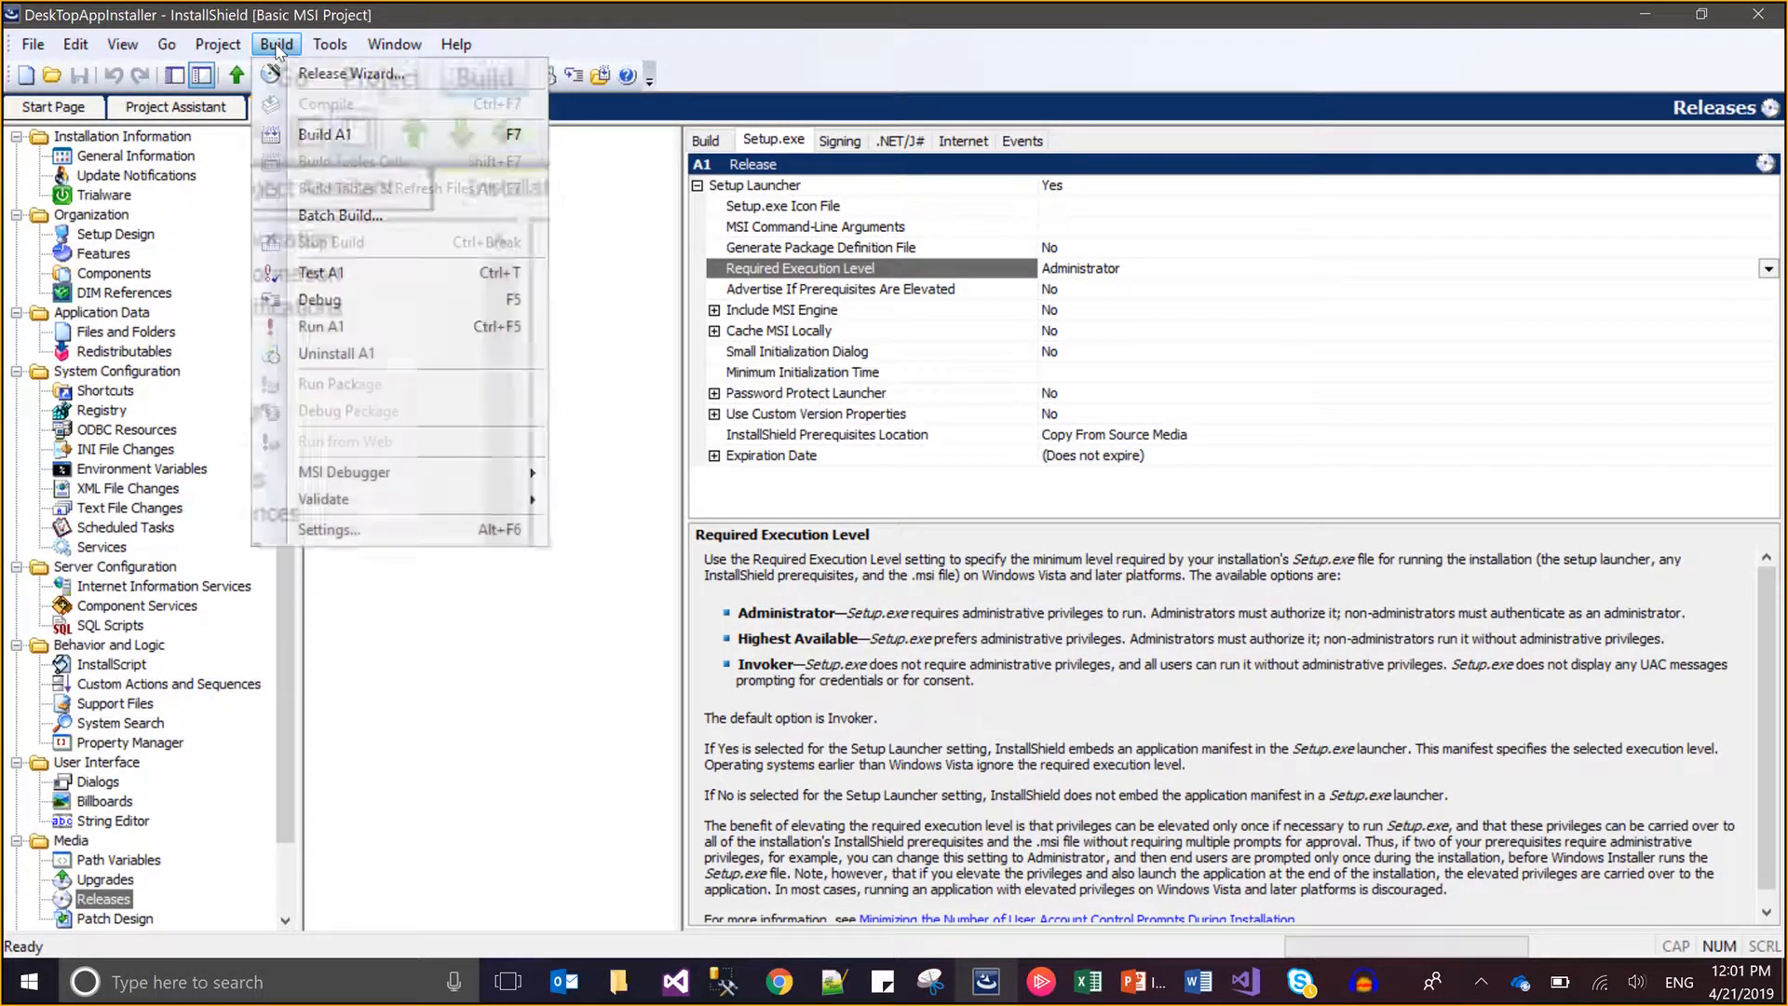
left_click(306, 136)
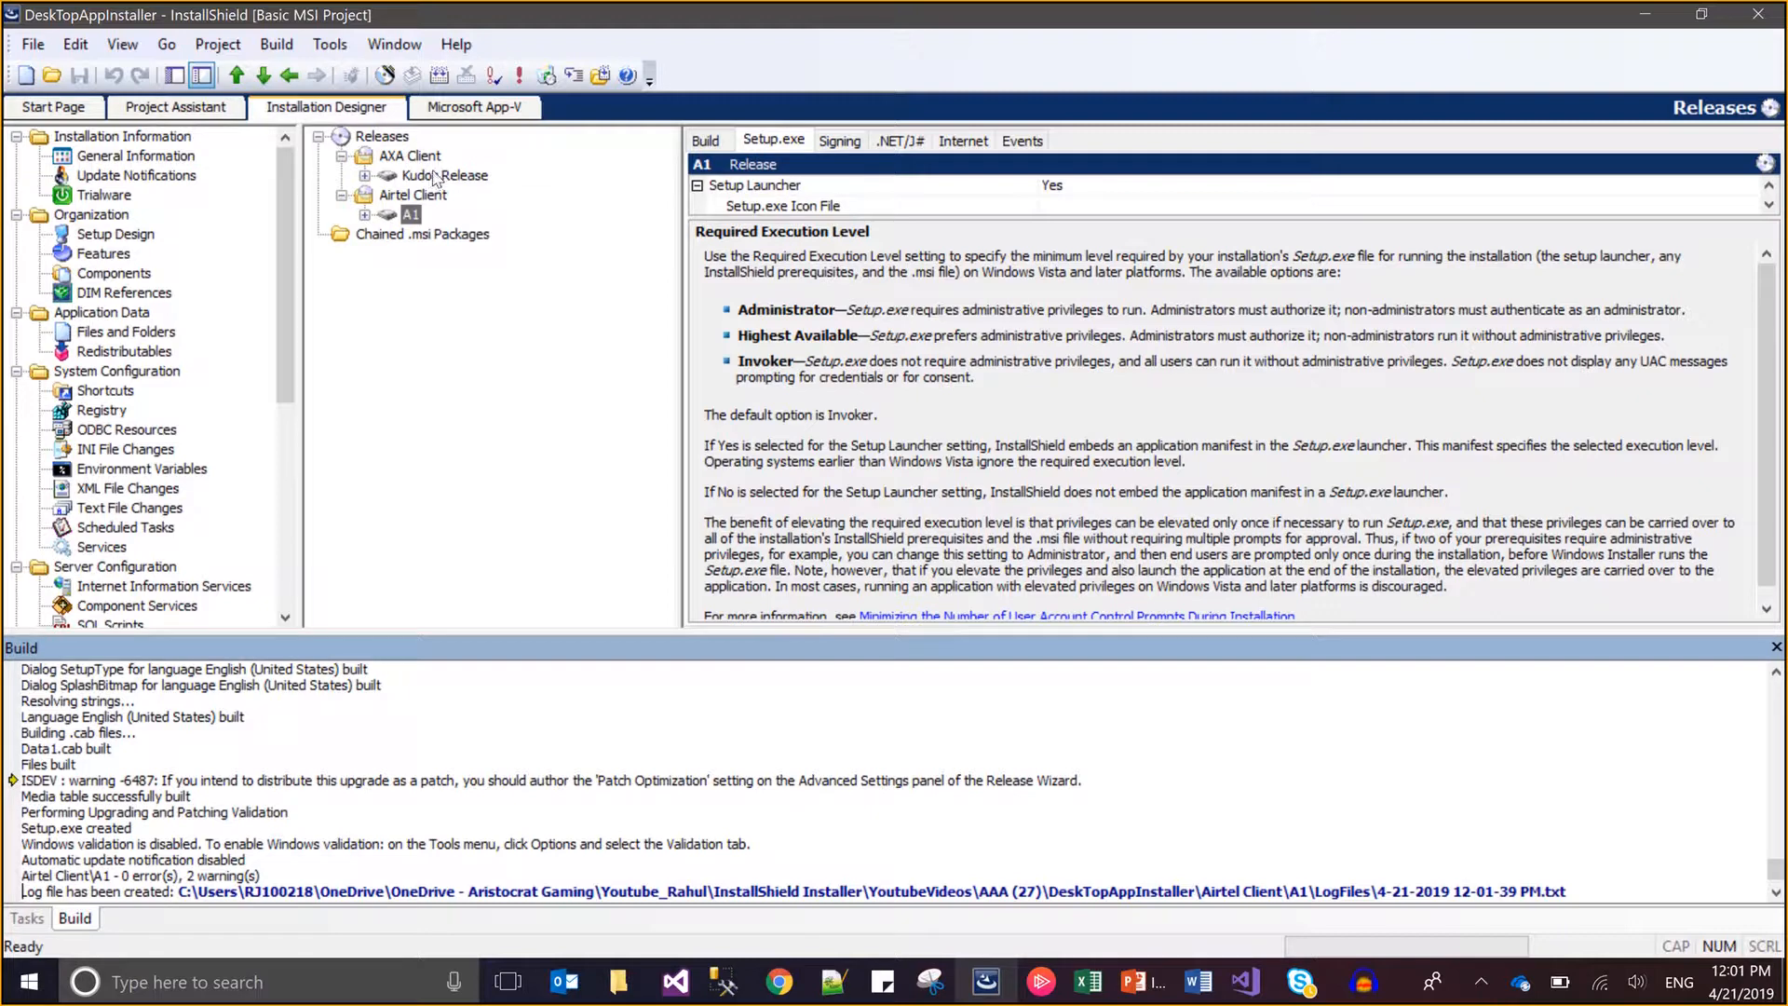
Open the A1 release's output folder in File Explorer and compare the installer's file name with the Airtel Client configuration's Setup File Name.
left_click(600, 80)
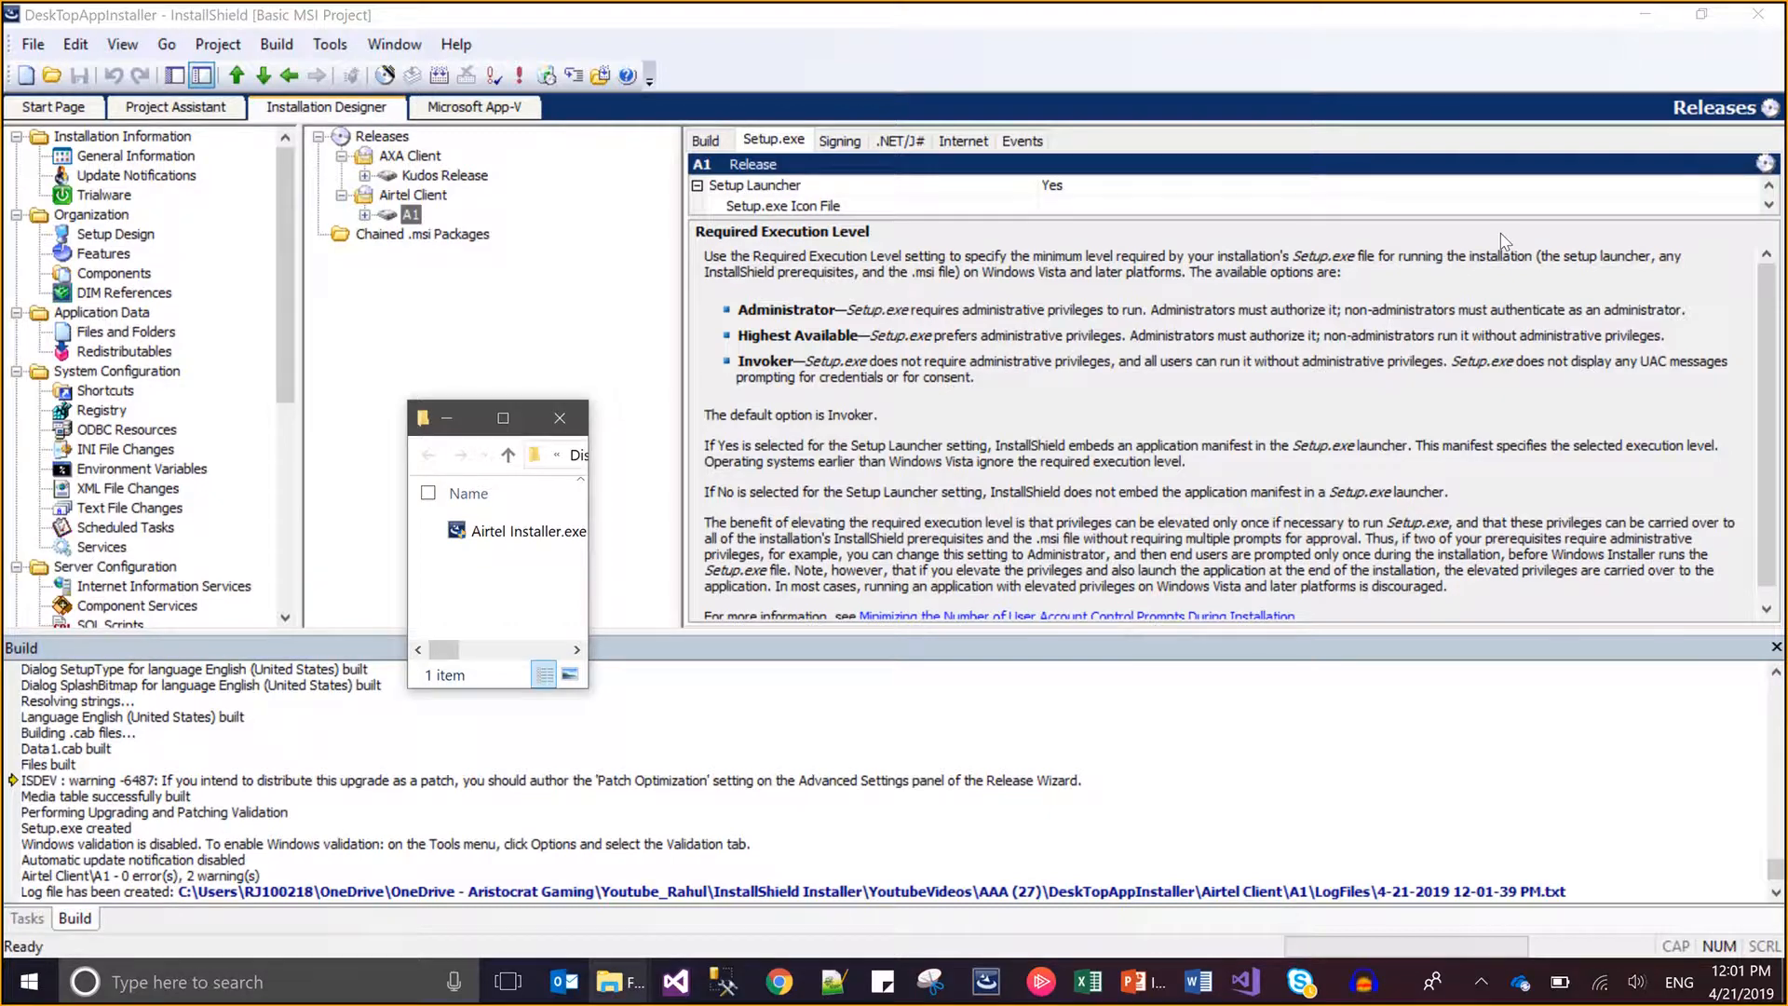
left_click(1776, 649)
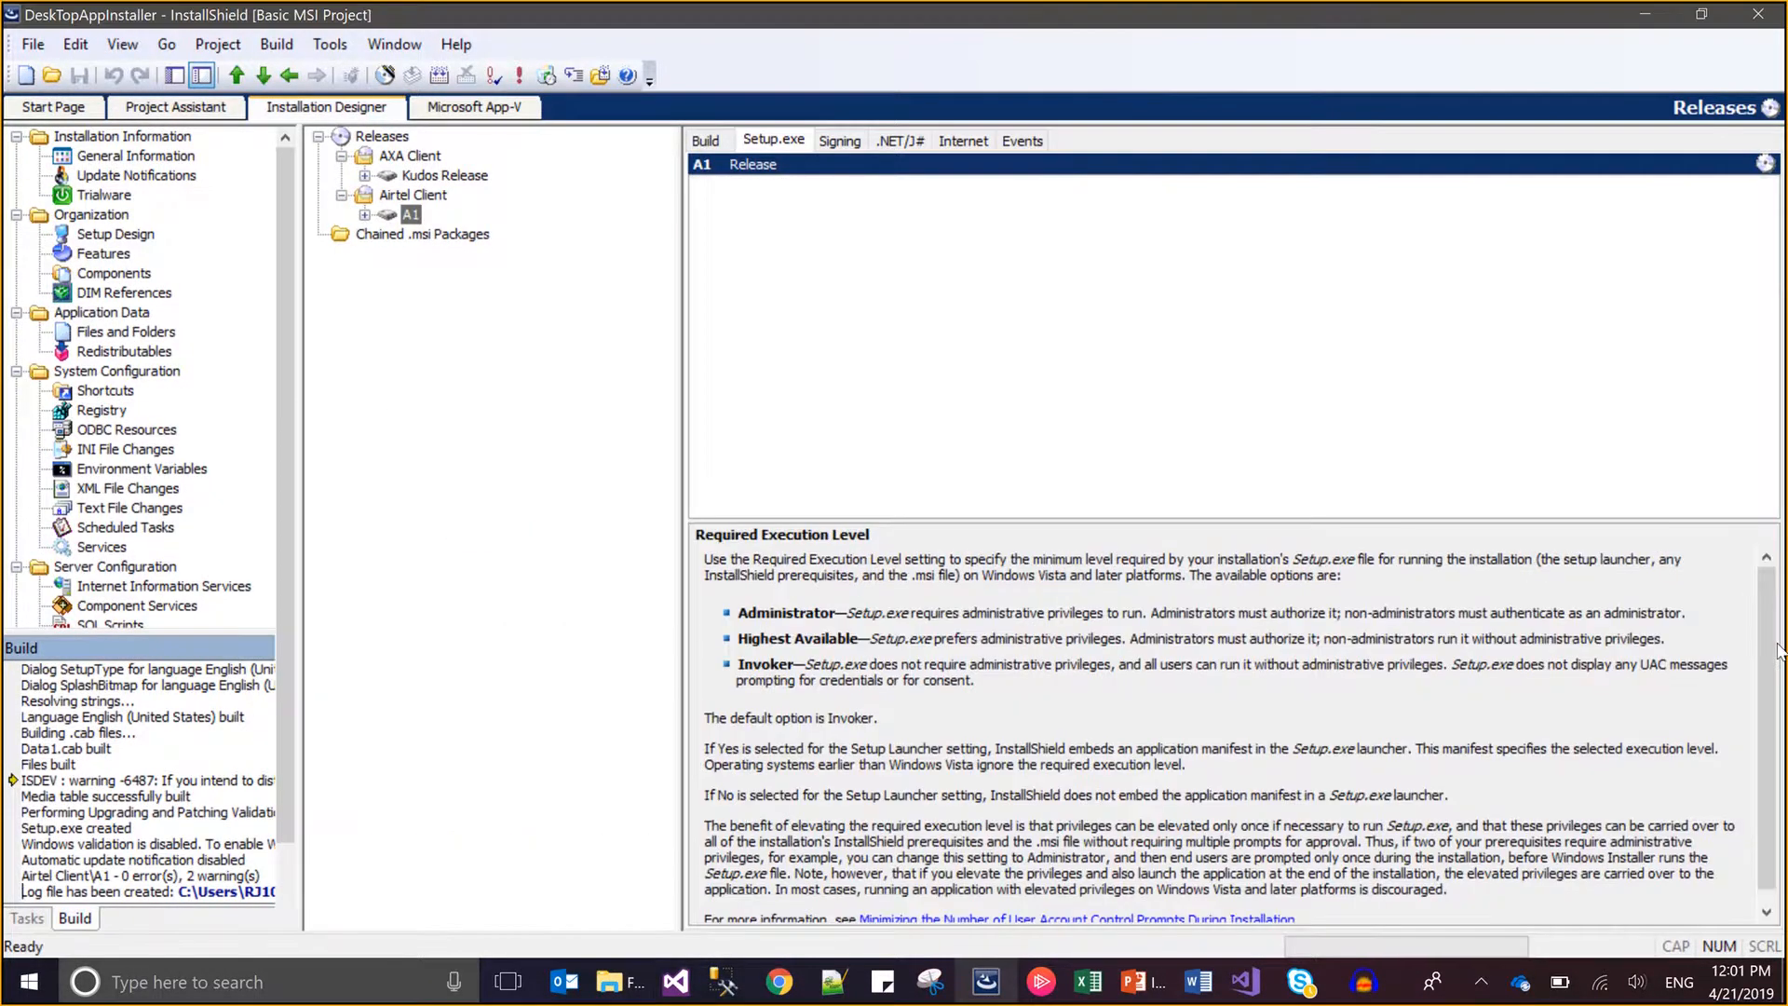
left_click(424, 197)
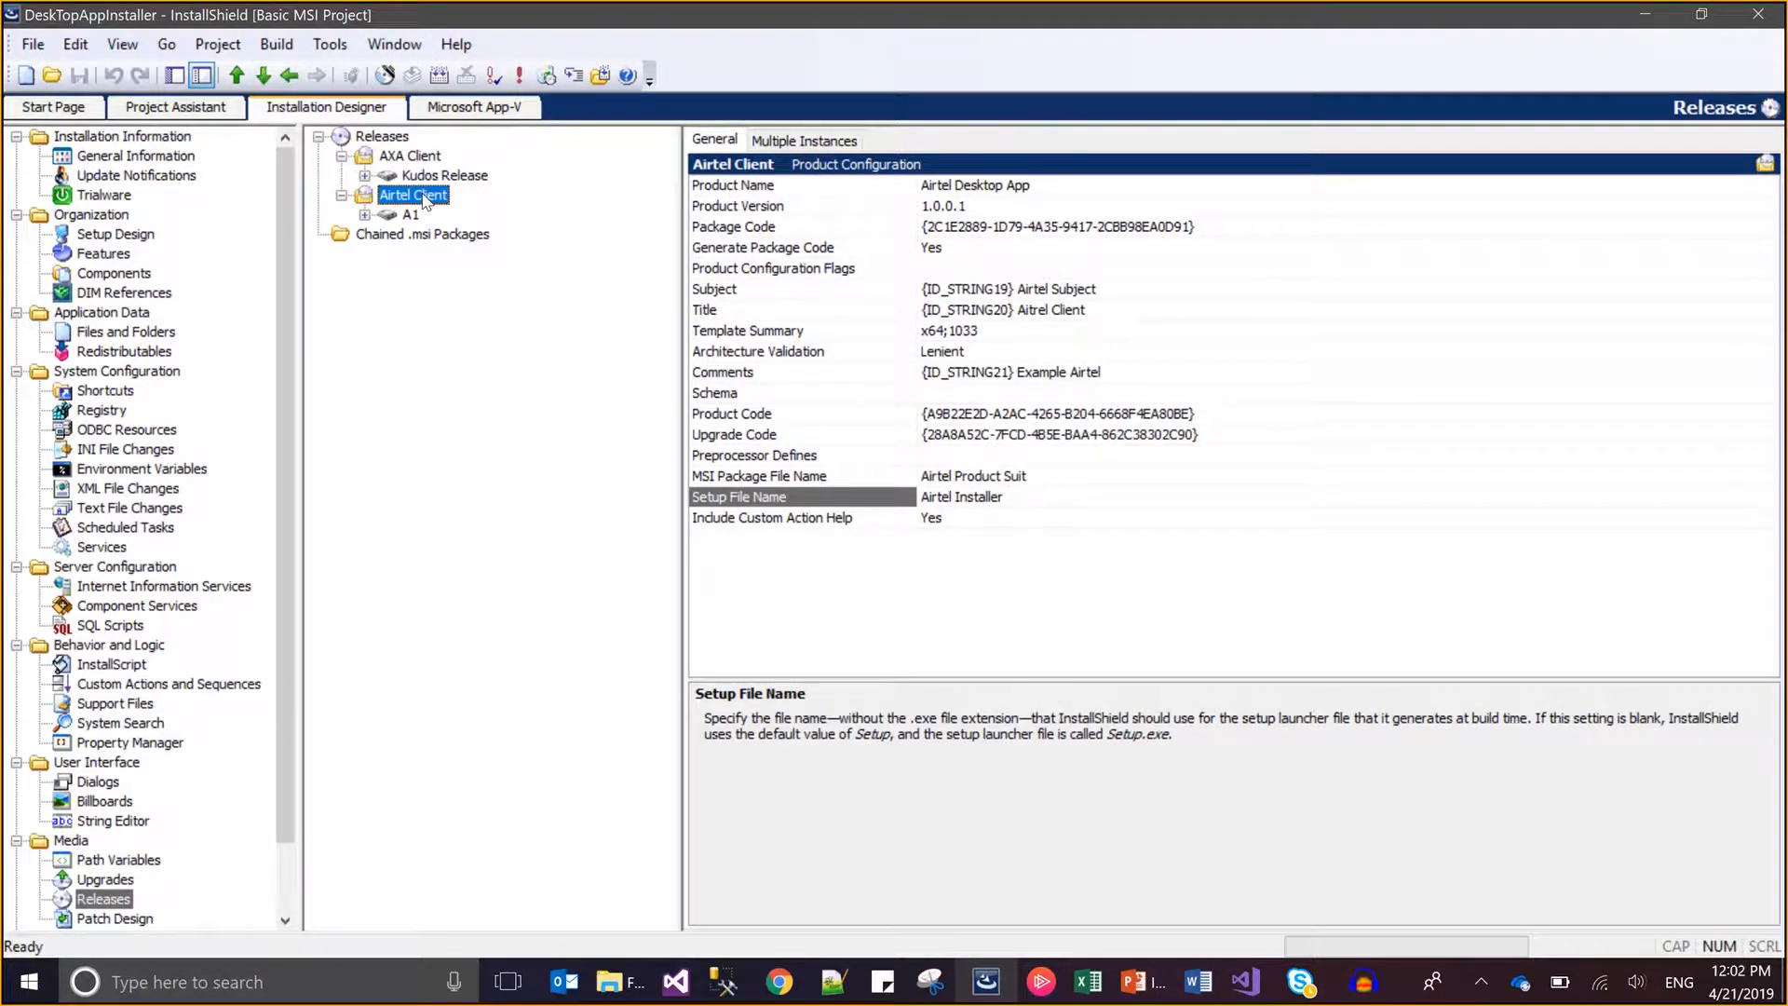
key("alt+Tab")
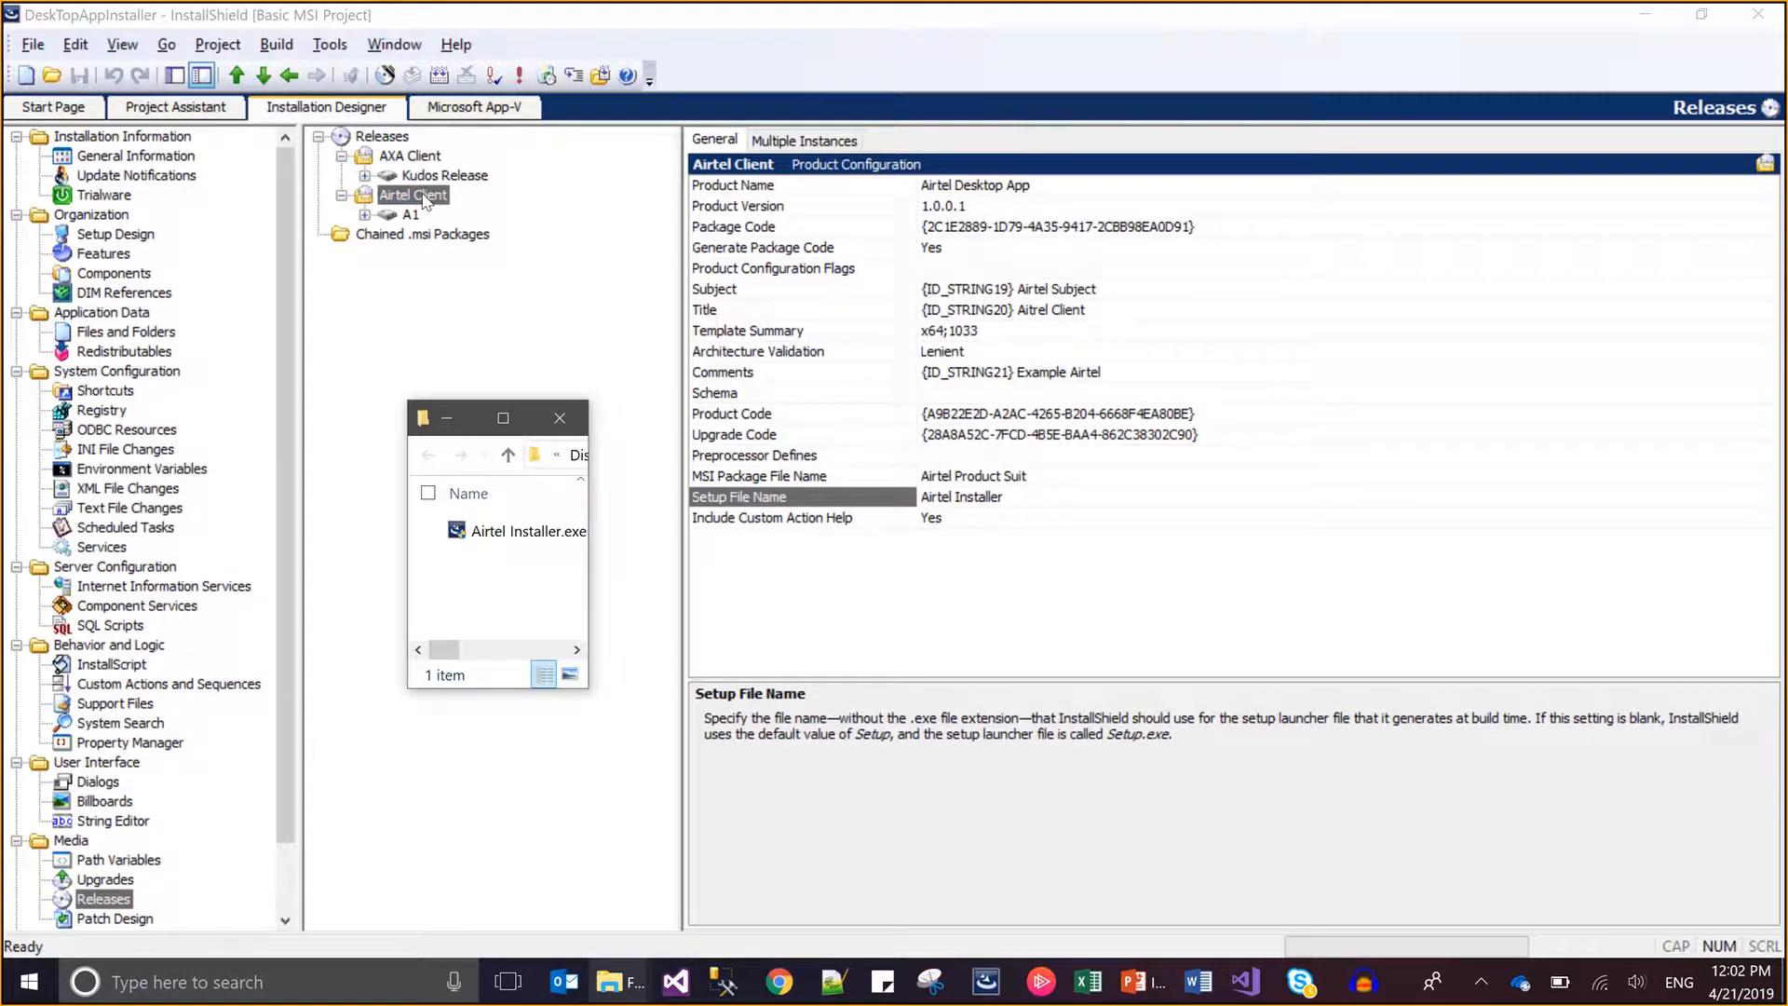
left_click(507, 417)
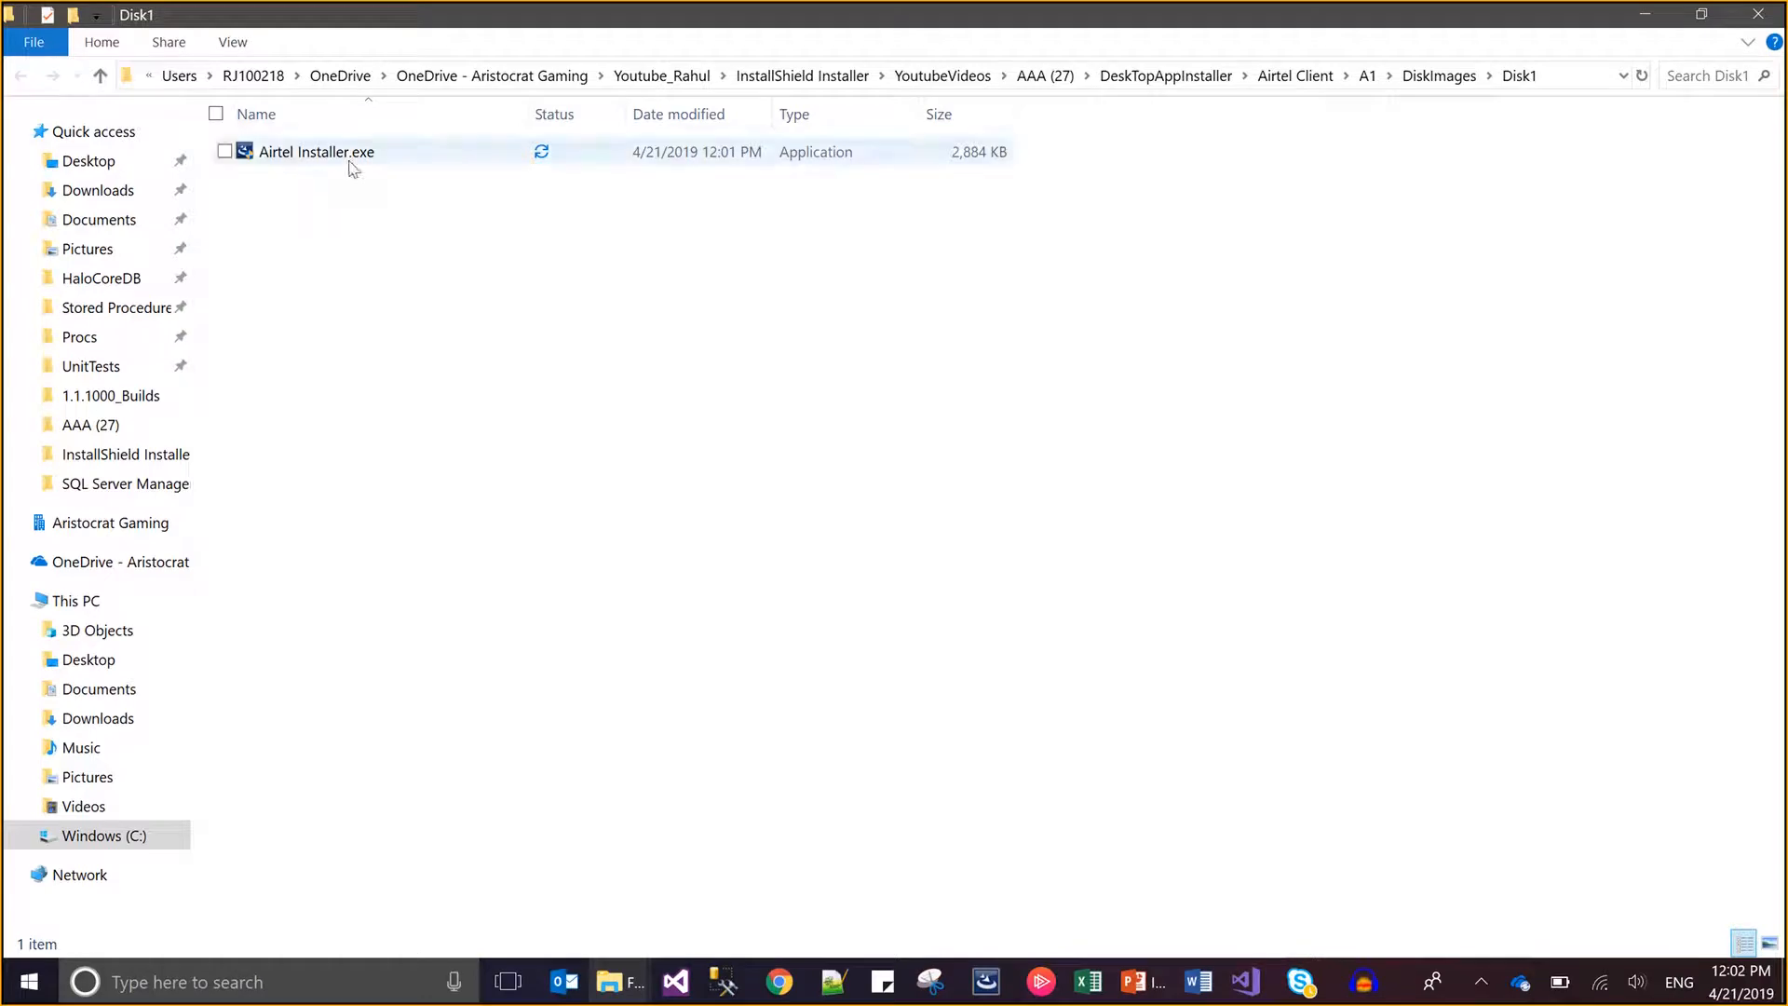
left_click(350, 160)
key("alt+Tab")
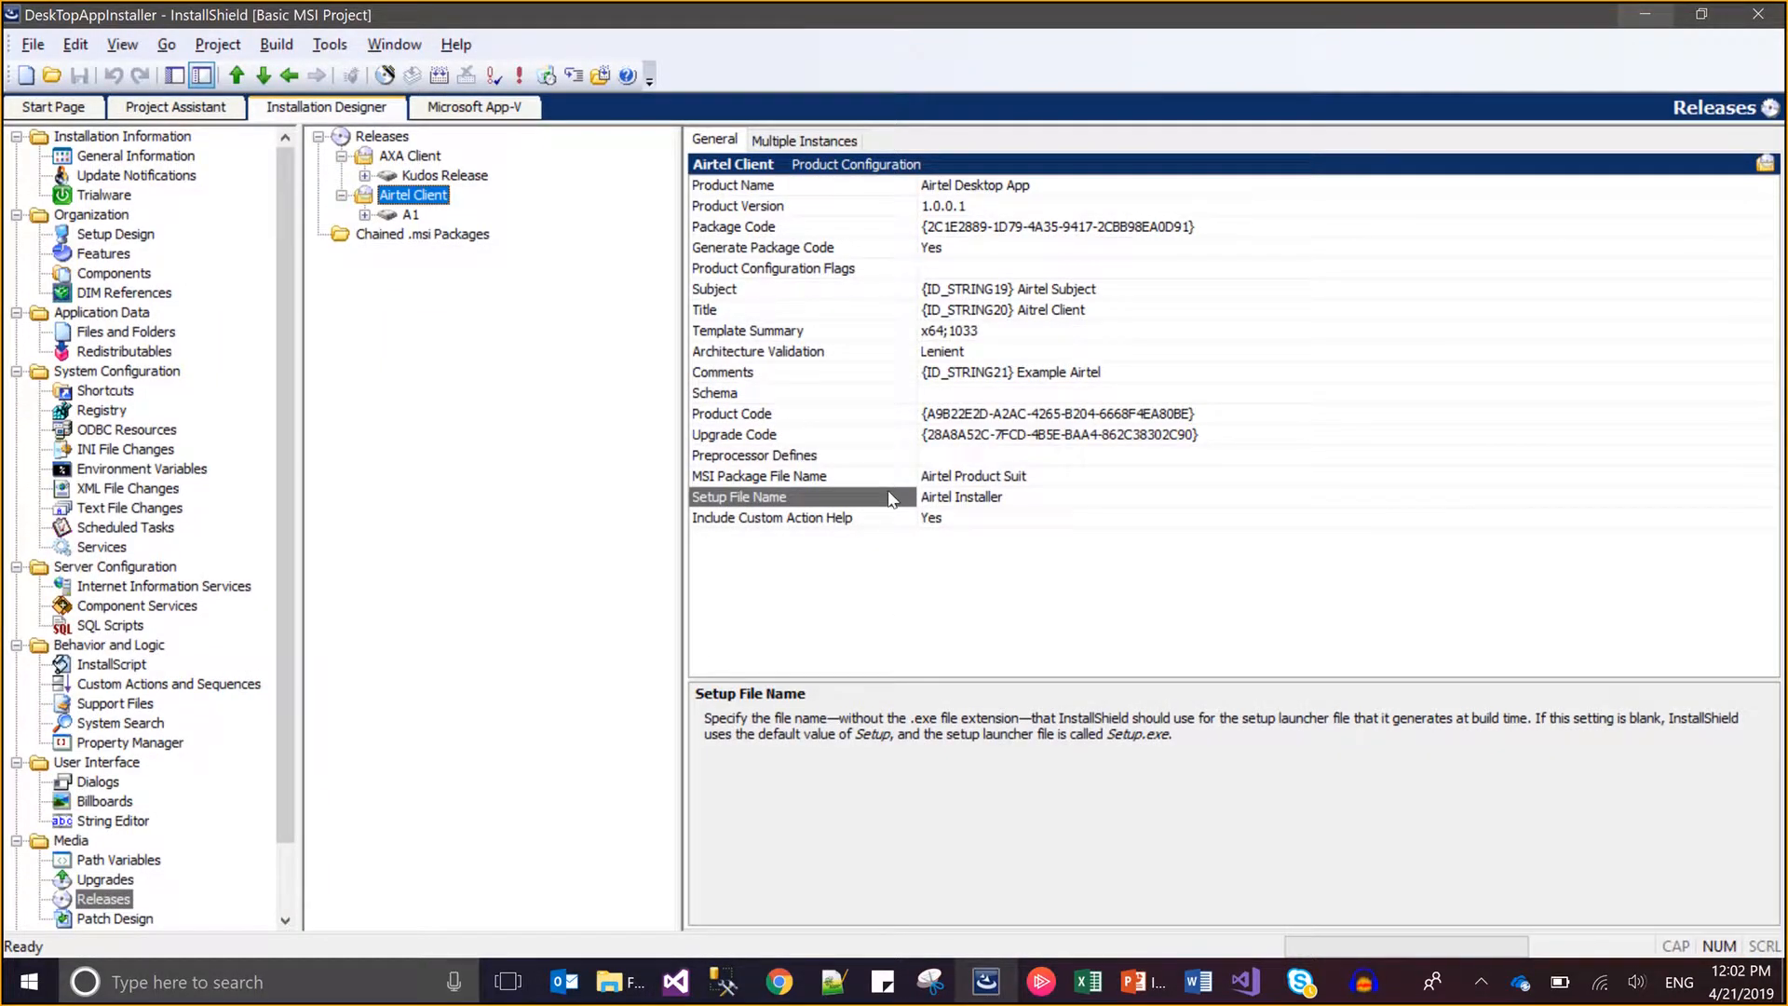
left_click(603, 989)
left_click(750, 883)
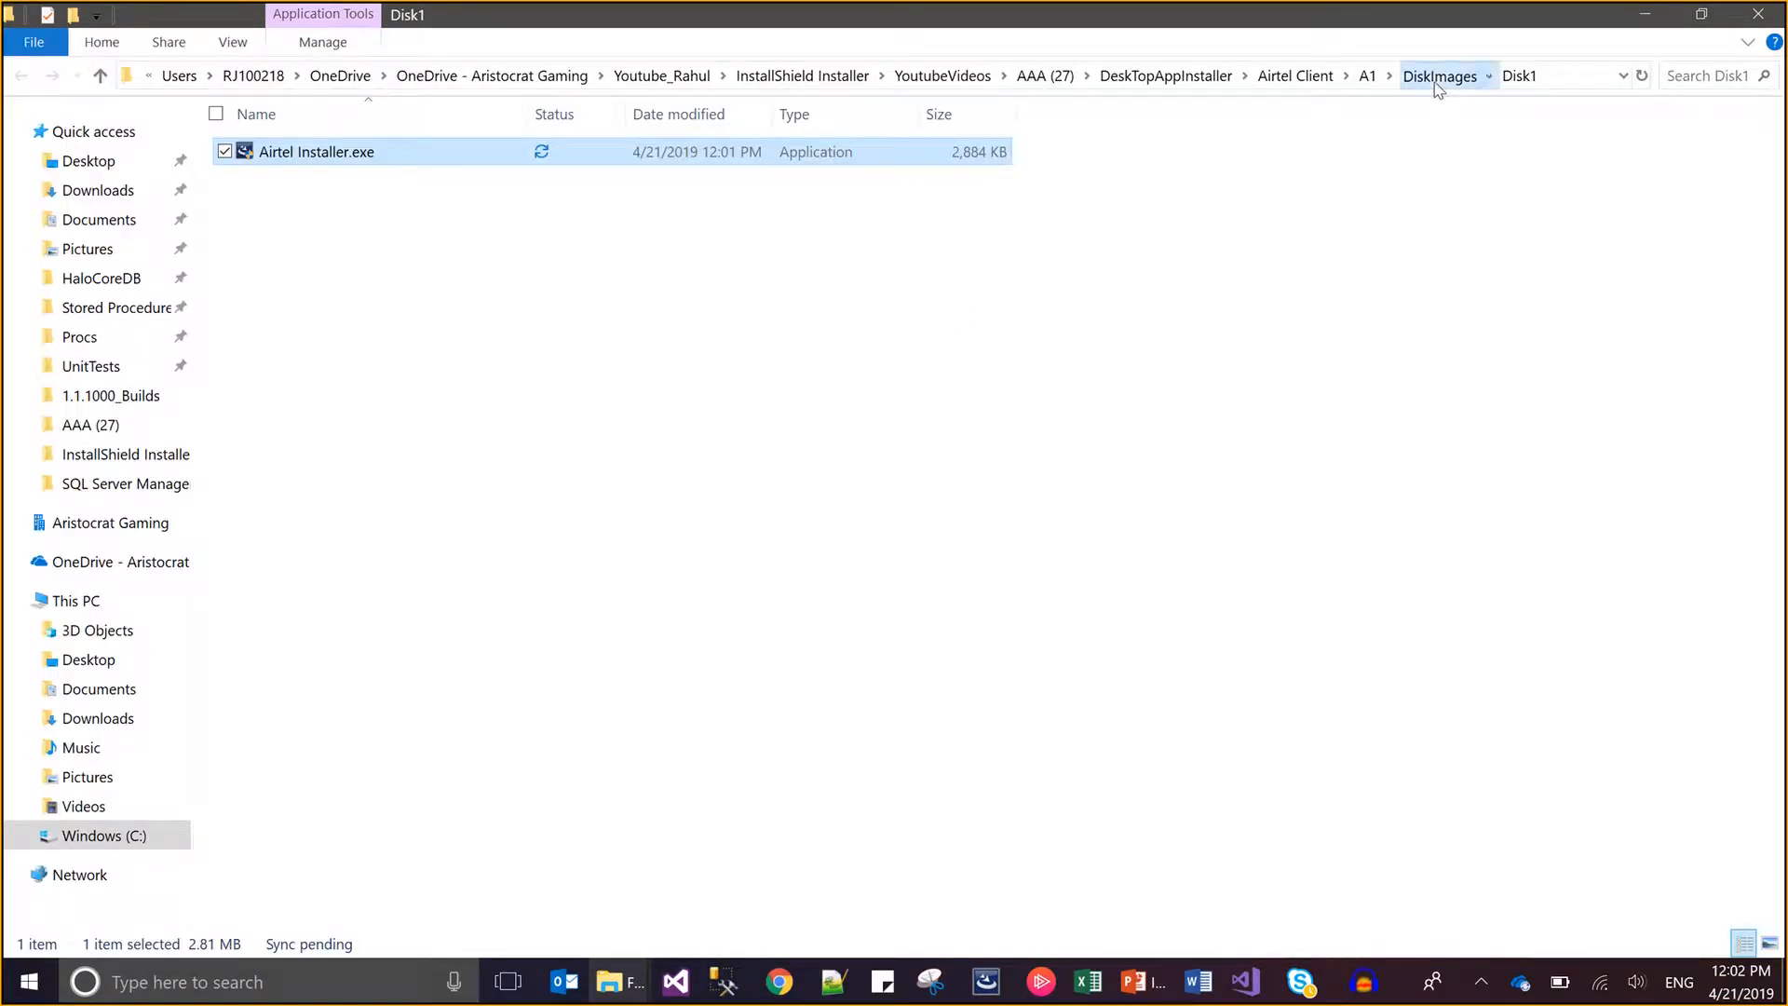
Examine the LogFiles, Reports and TestTools folders inside the A1 release's build output.
left_click(1439, 78)
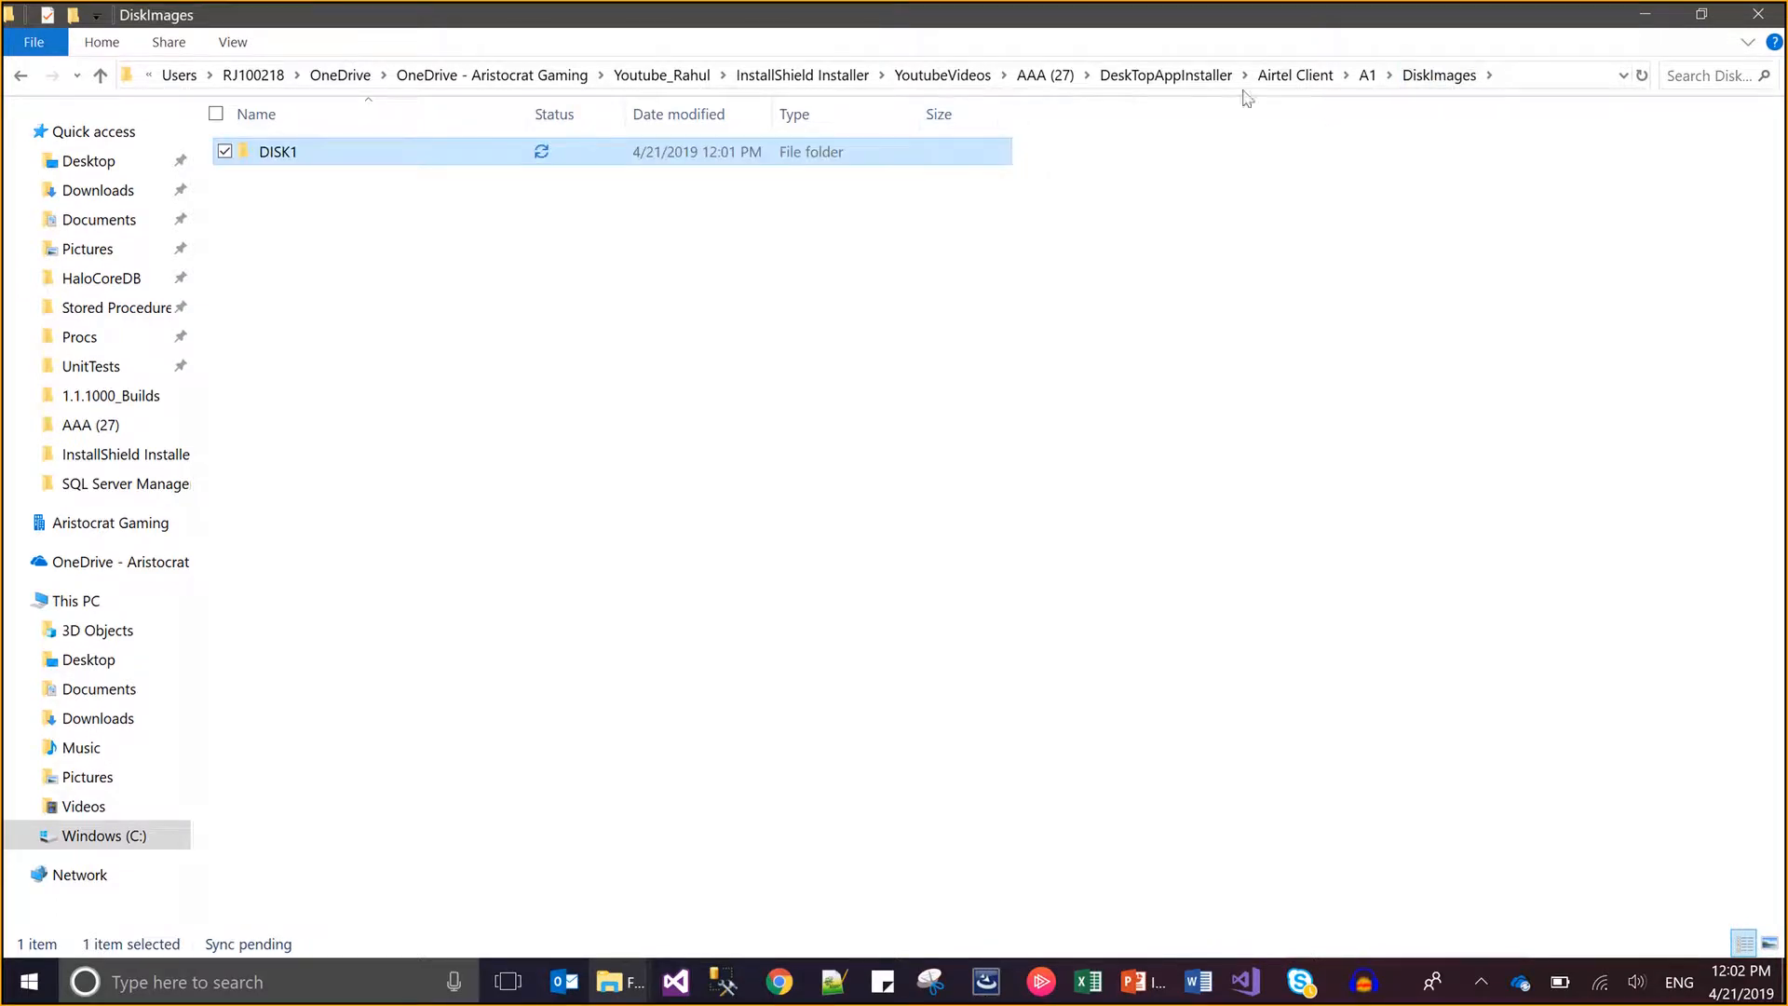
left_click(1366, 76)
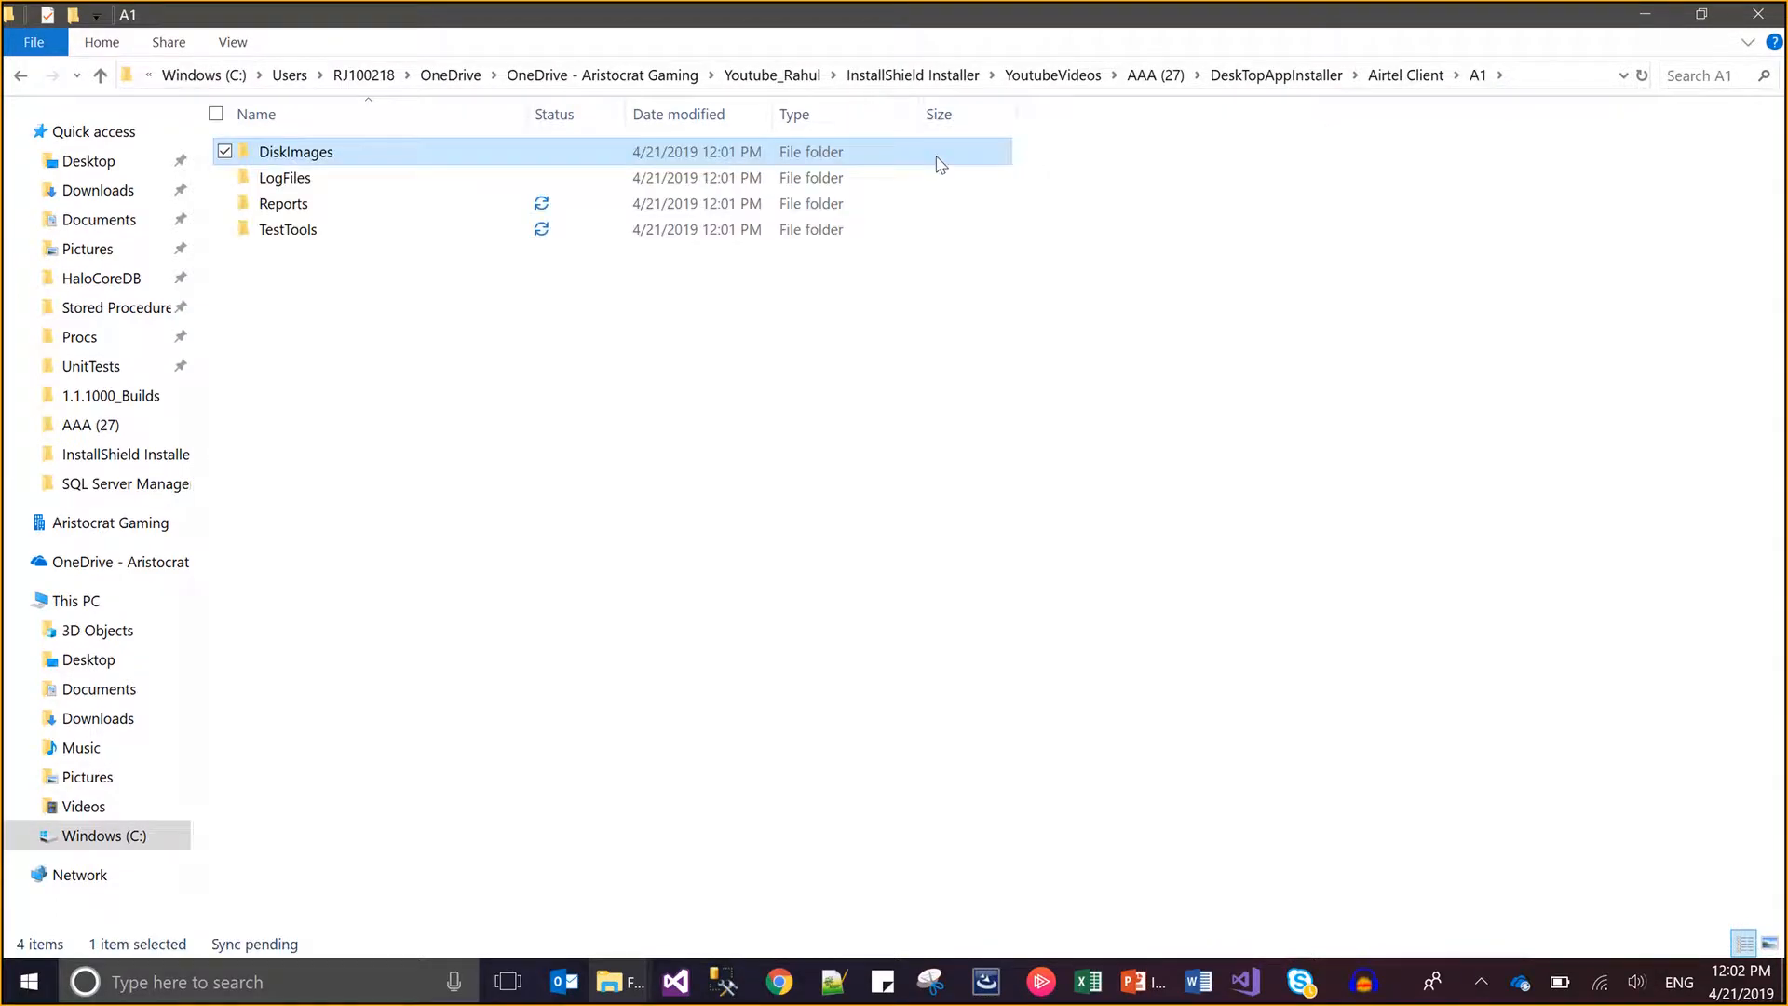
key("Down")
key("Return")
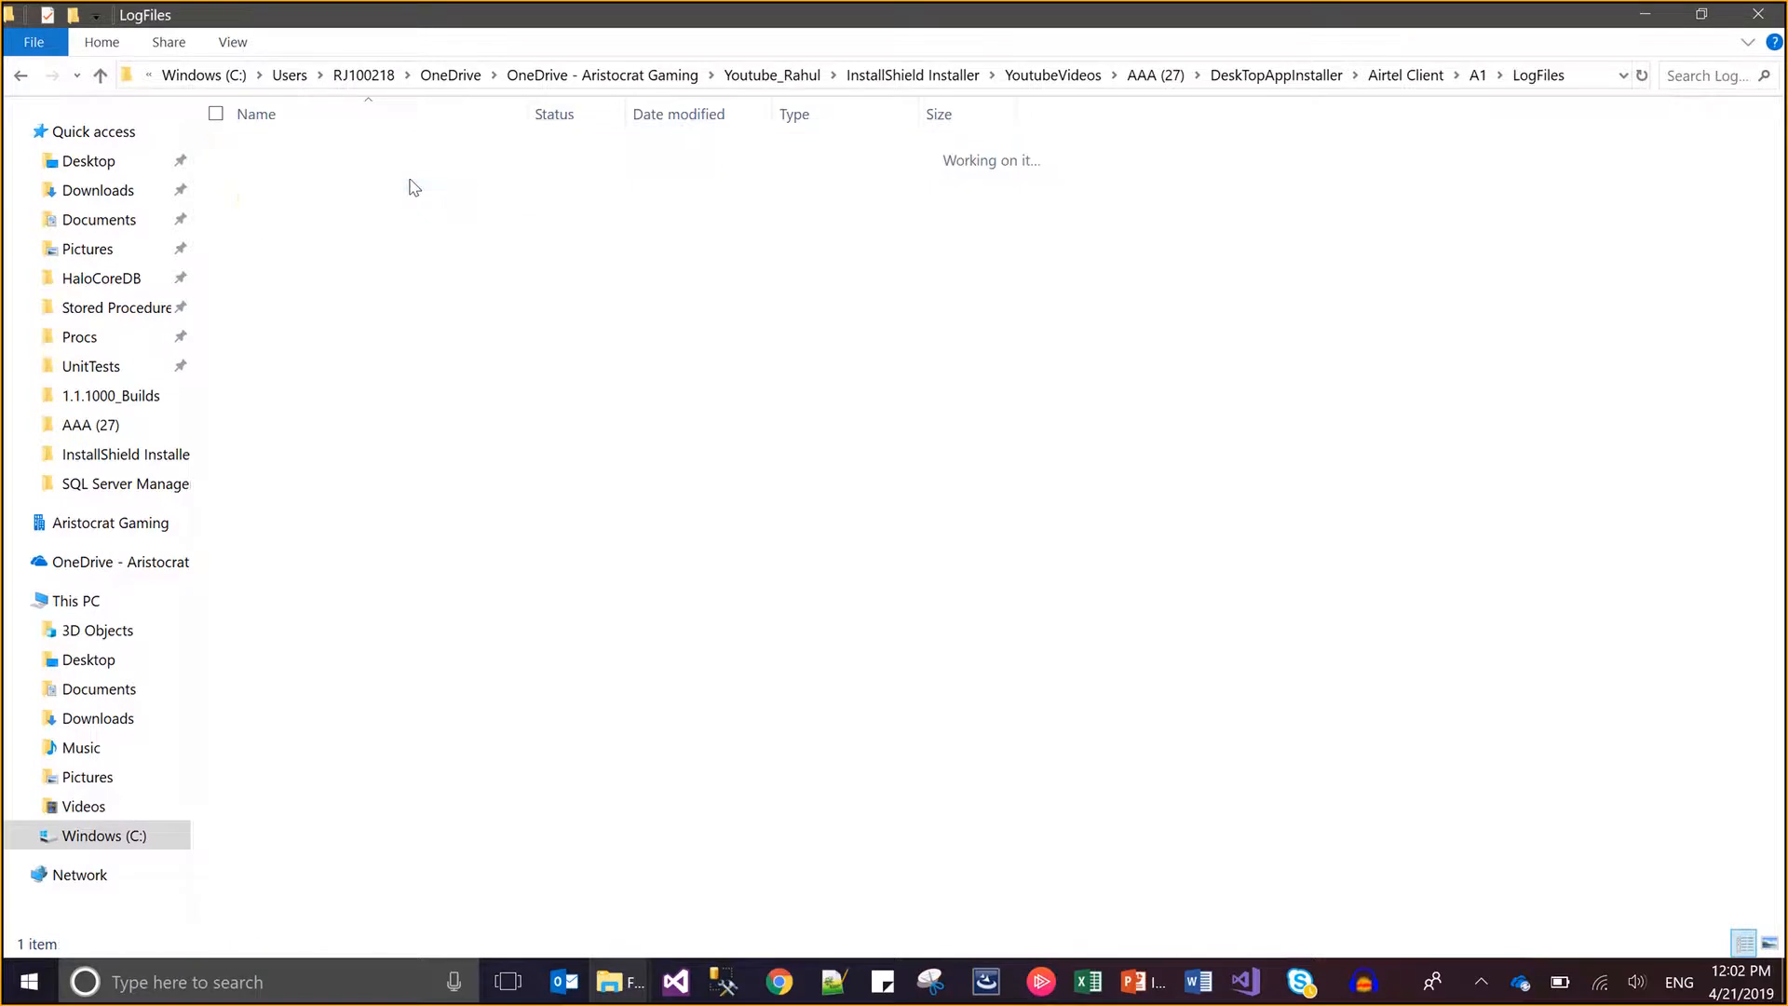
key("BackSpace")
key("Down")
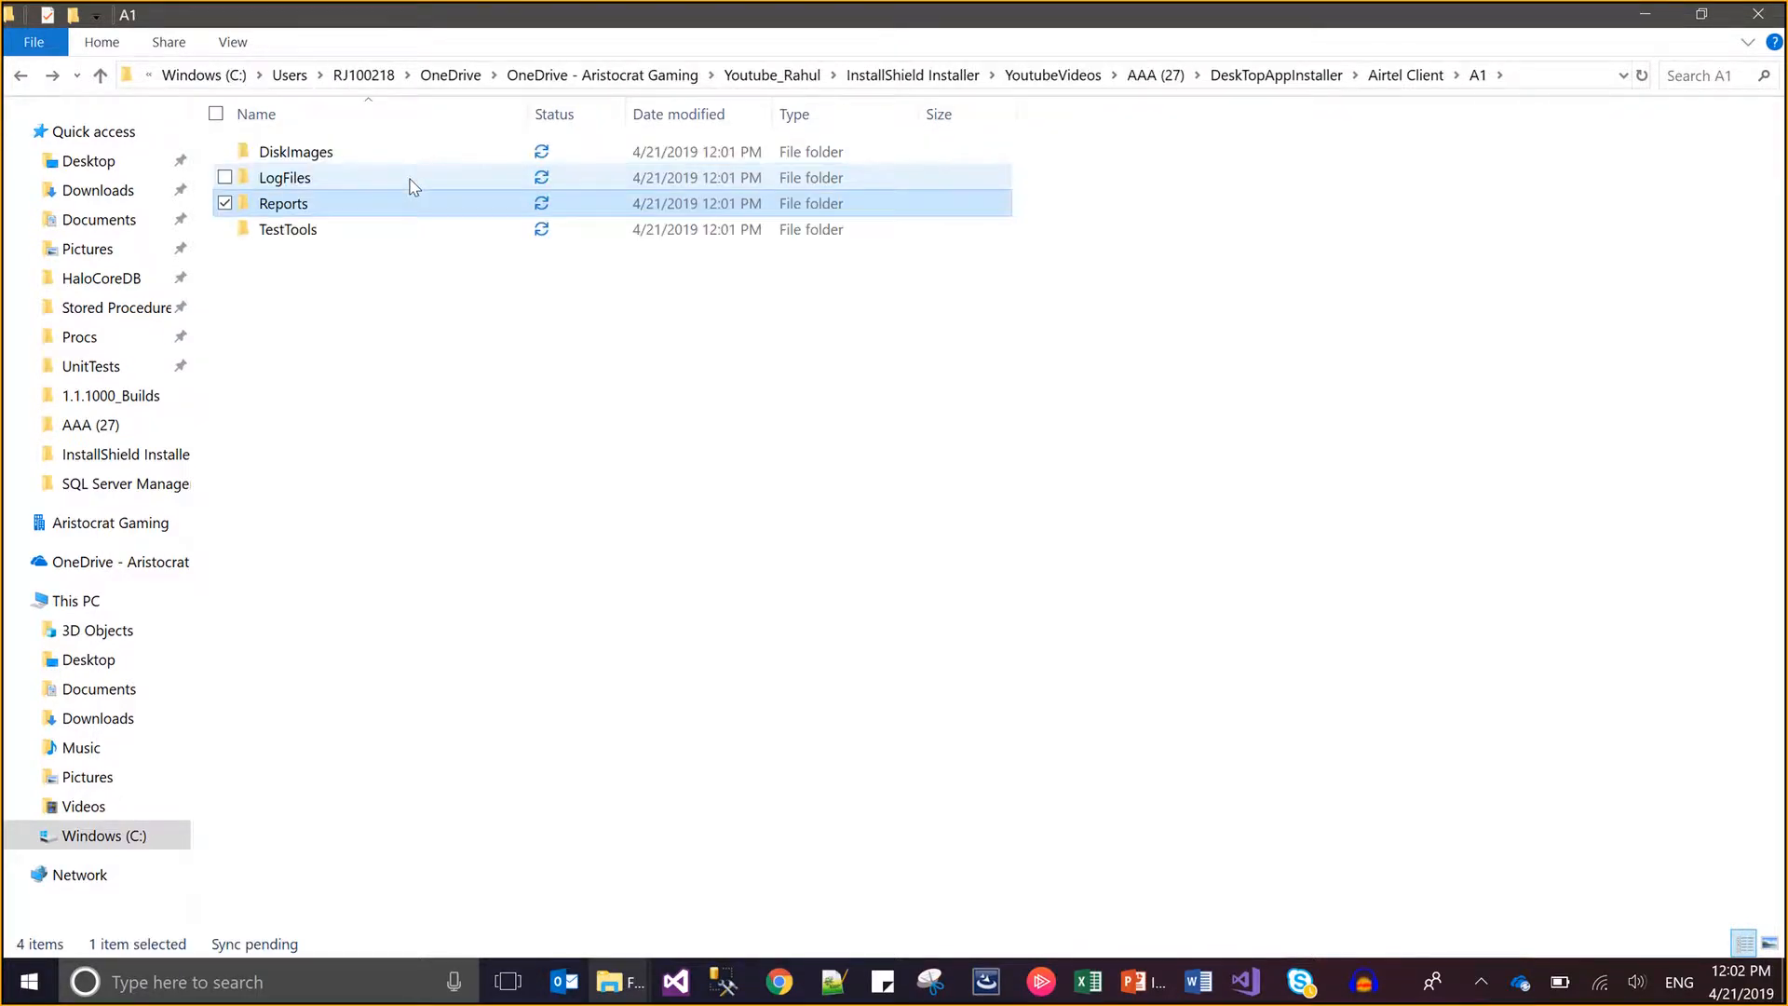
key("Return")
key("BackSpace")
key("Down")
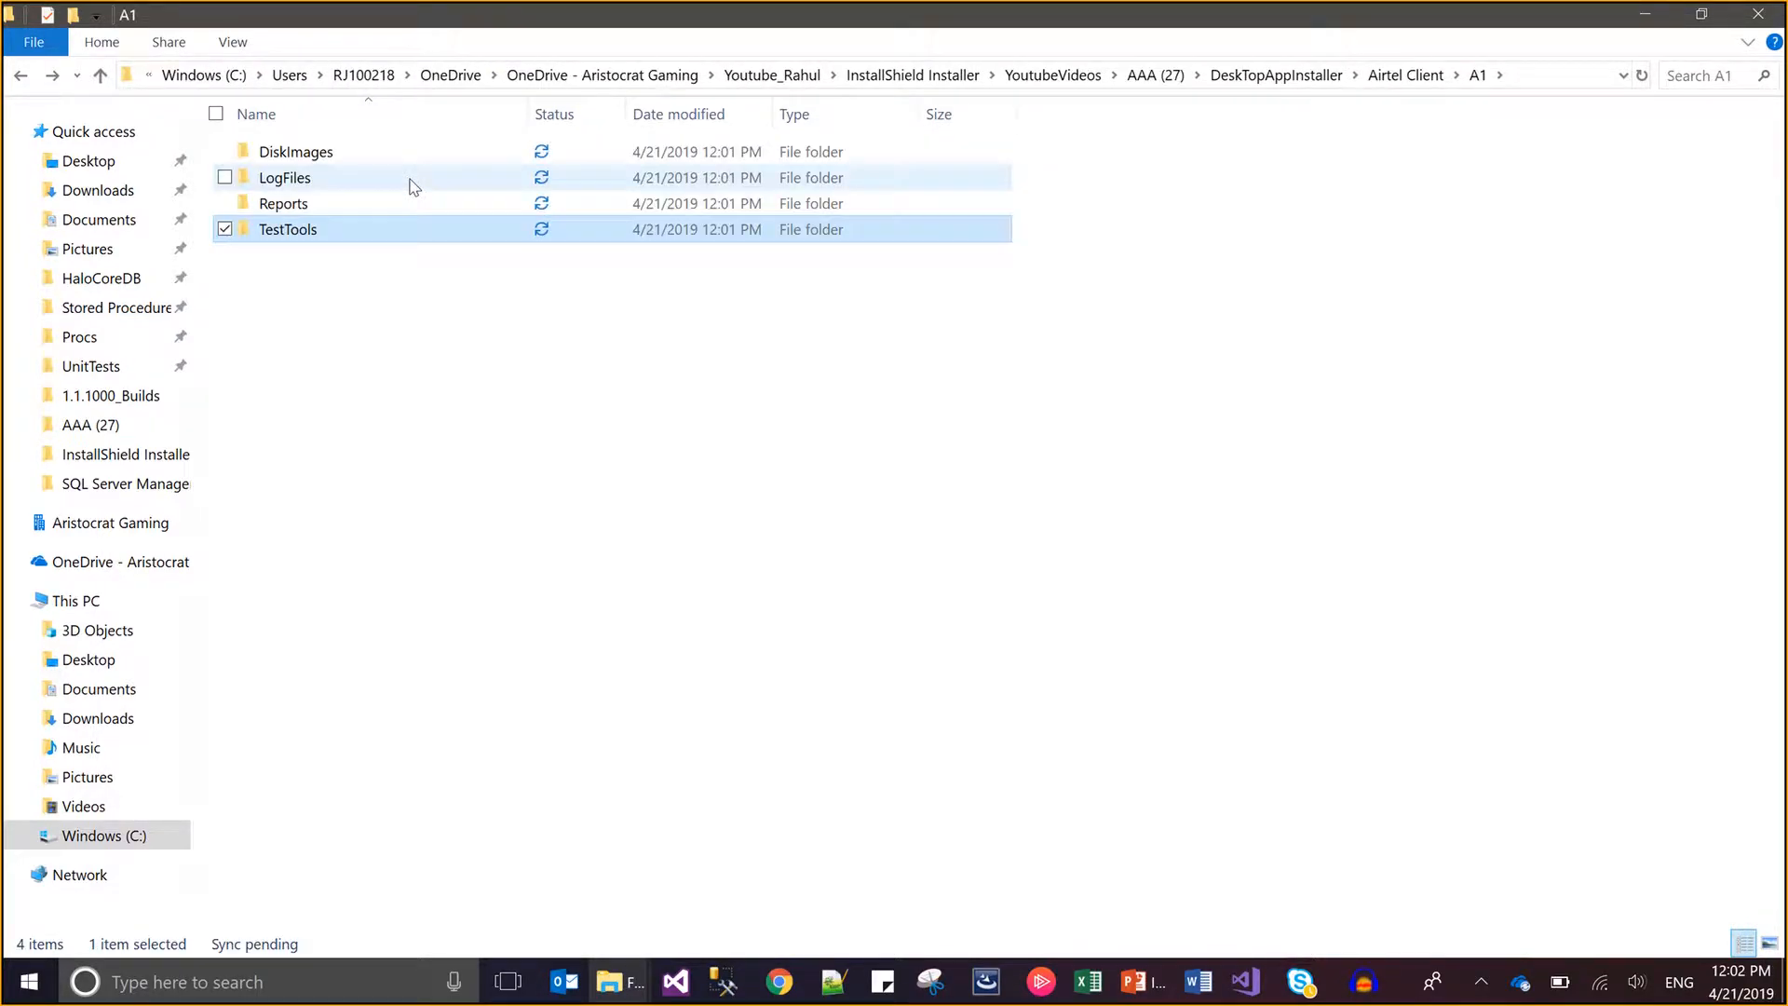
key("Return")
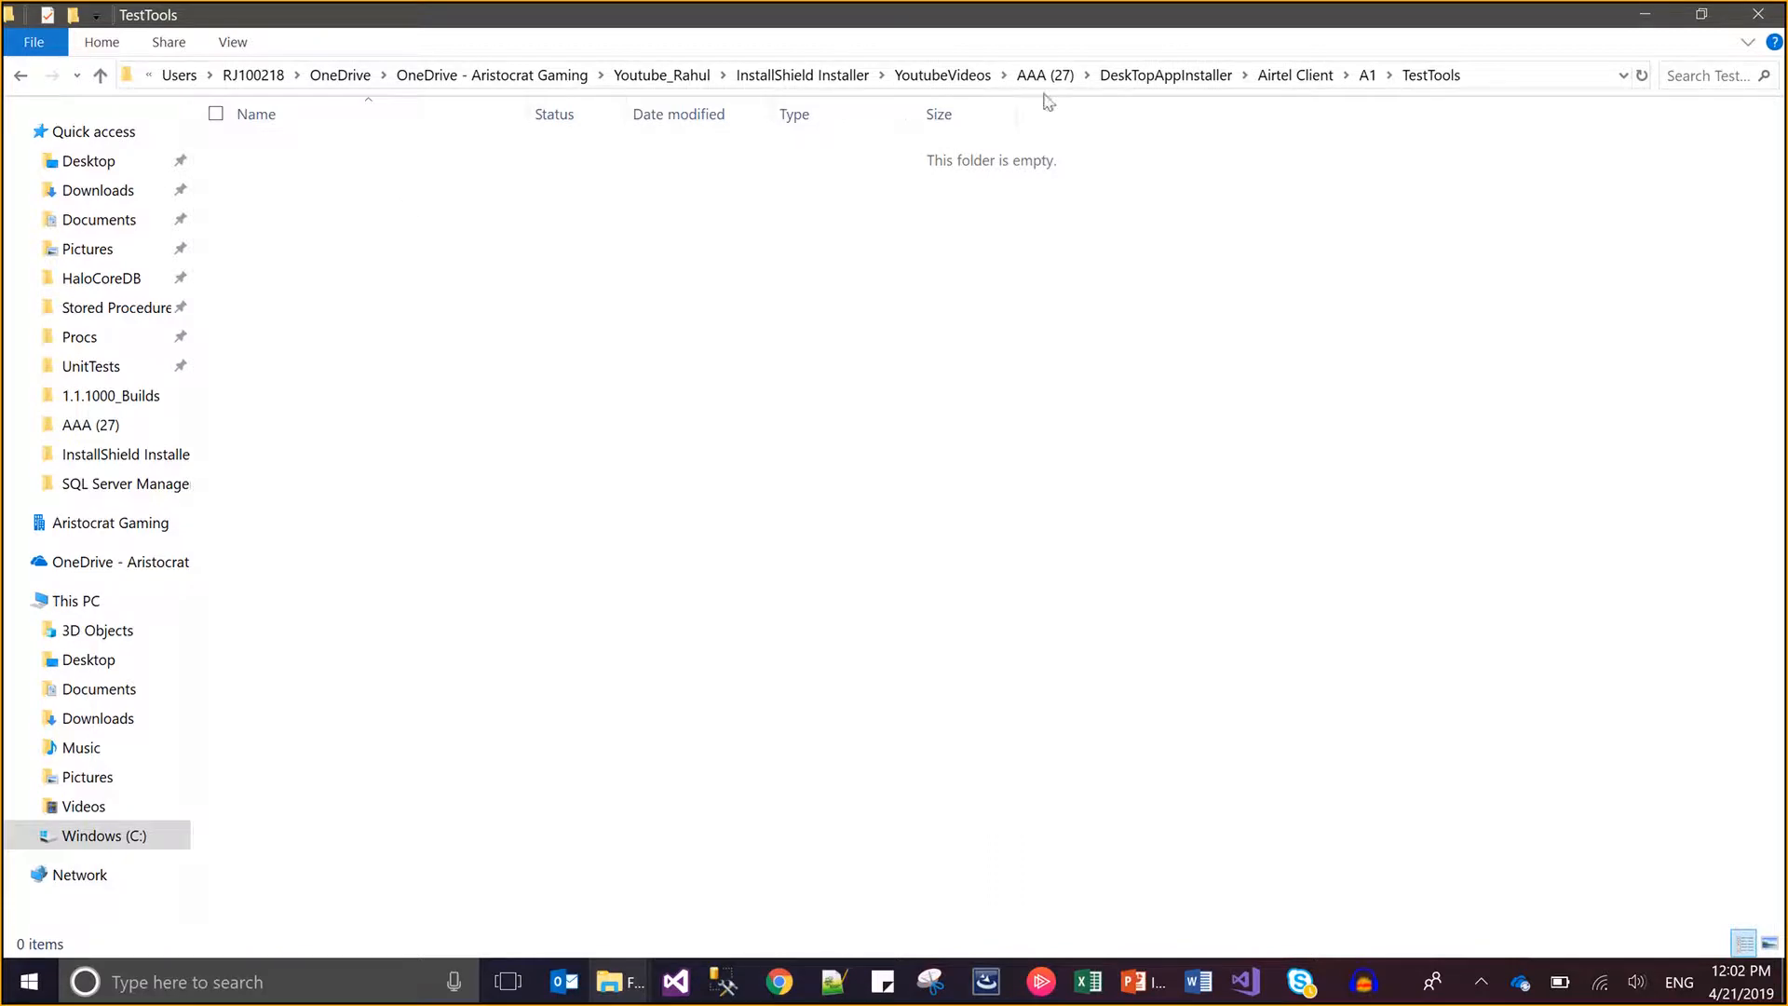
Go back to the A1 folder and check the installer inside its DiskImages\DISK1 folder.
left_click(1366, 76)
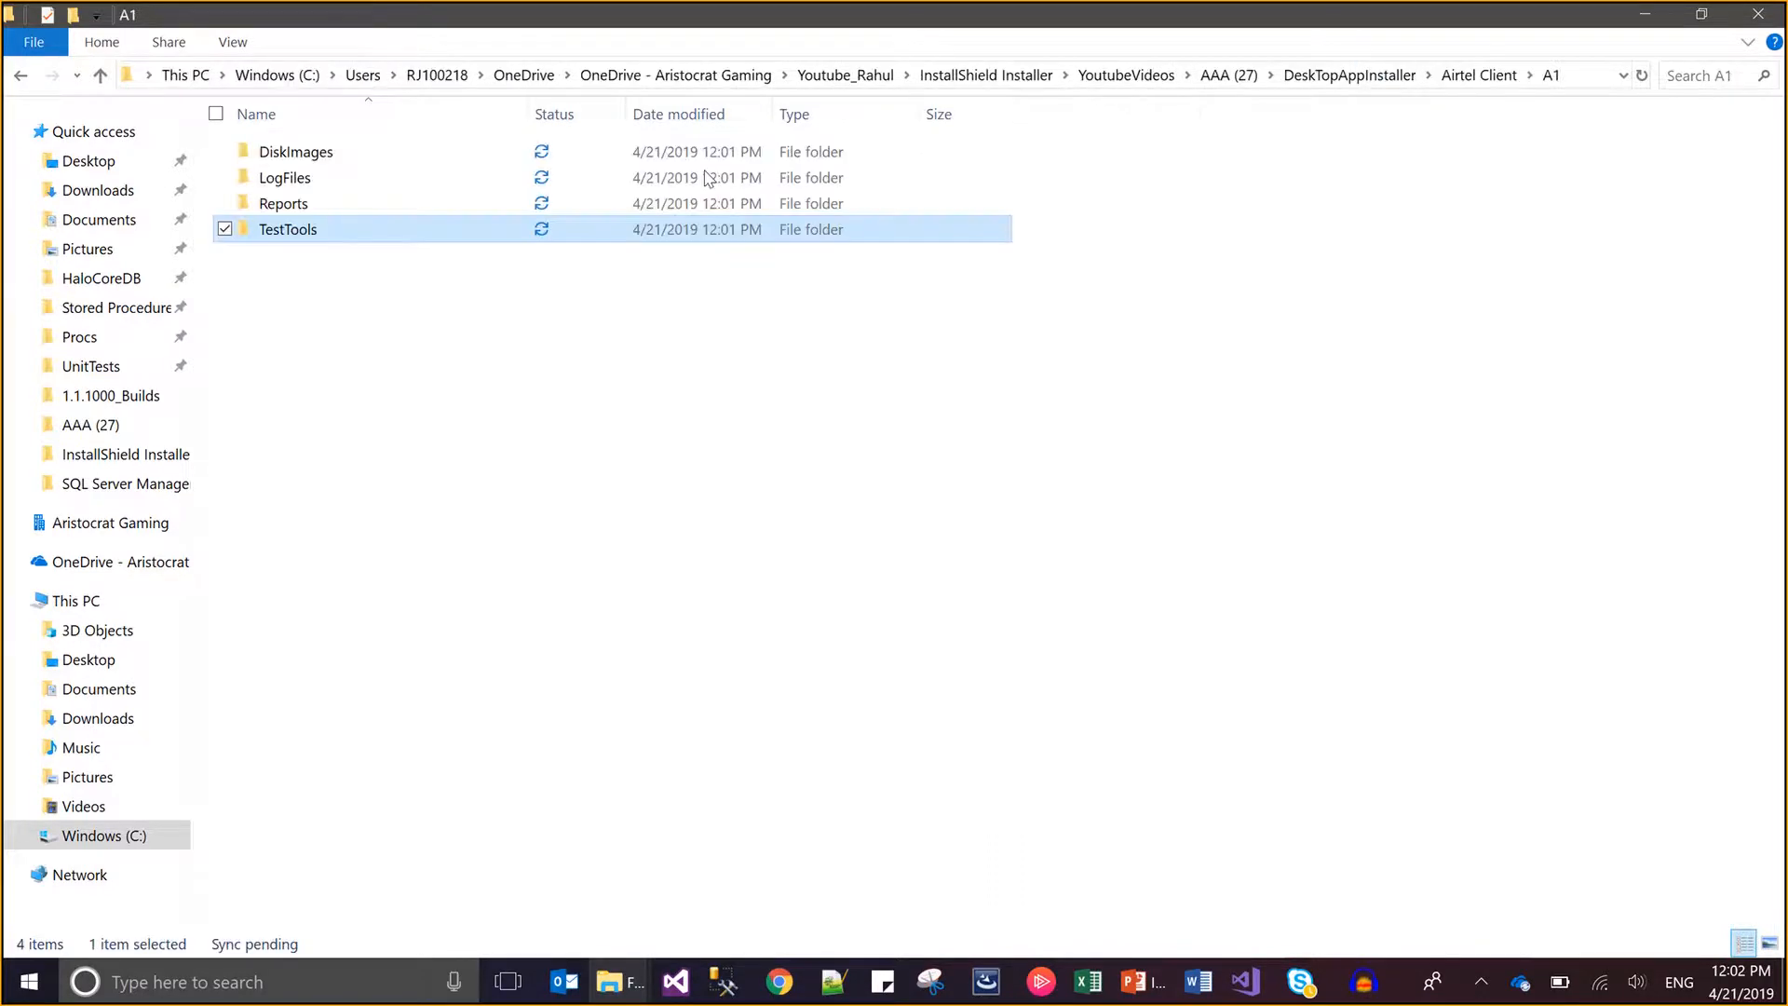
double_click(284, 154)
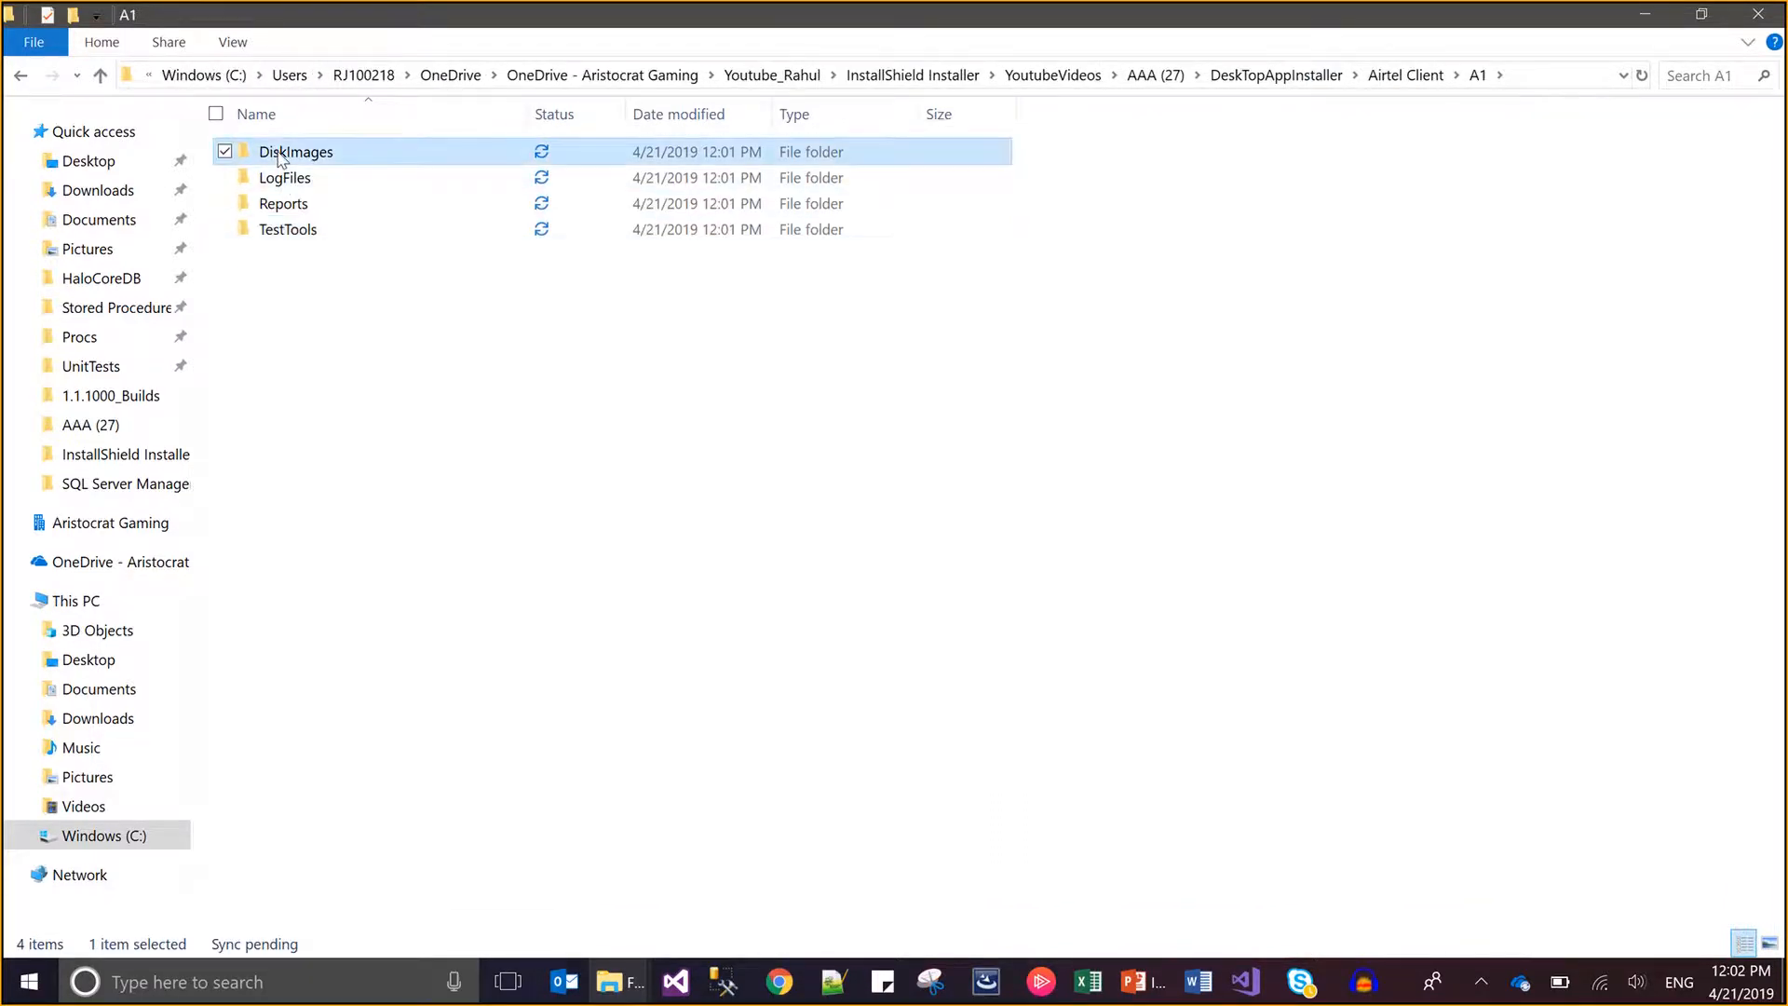
double_click(282, 153)
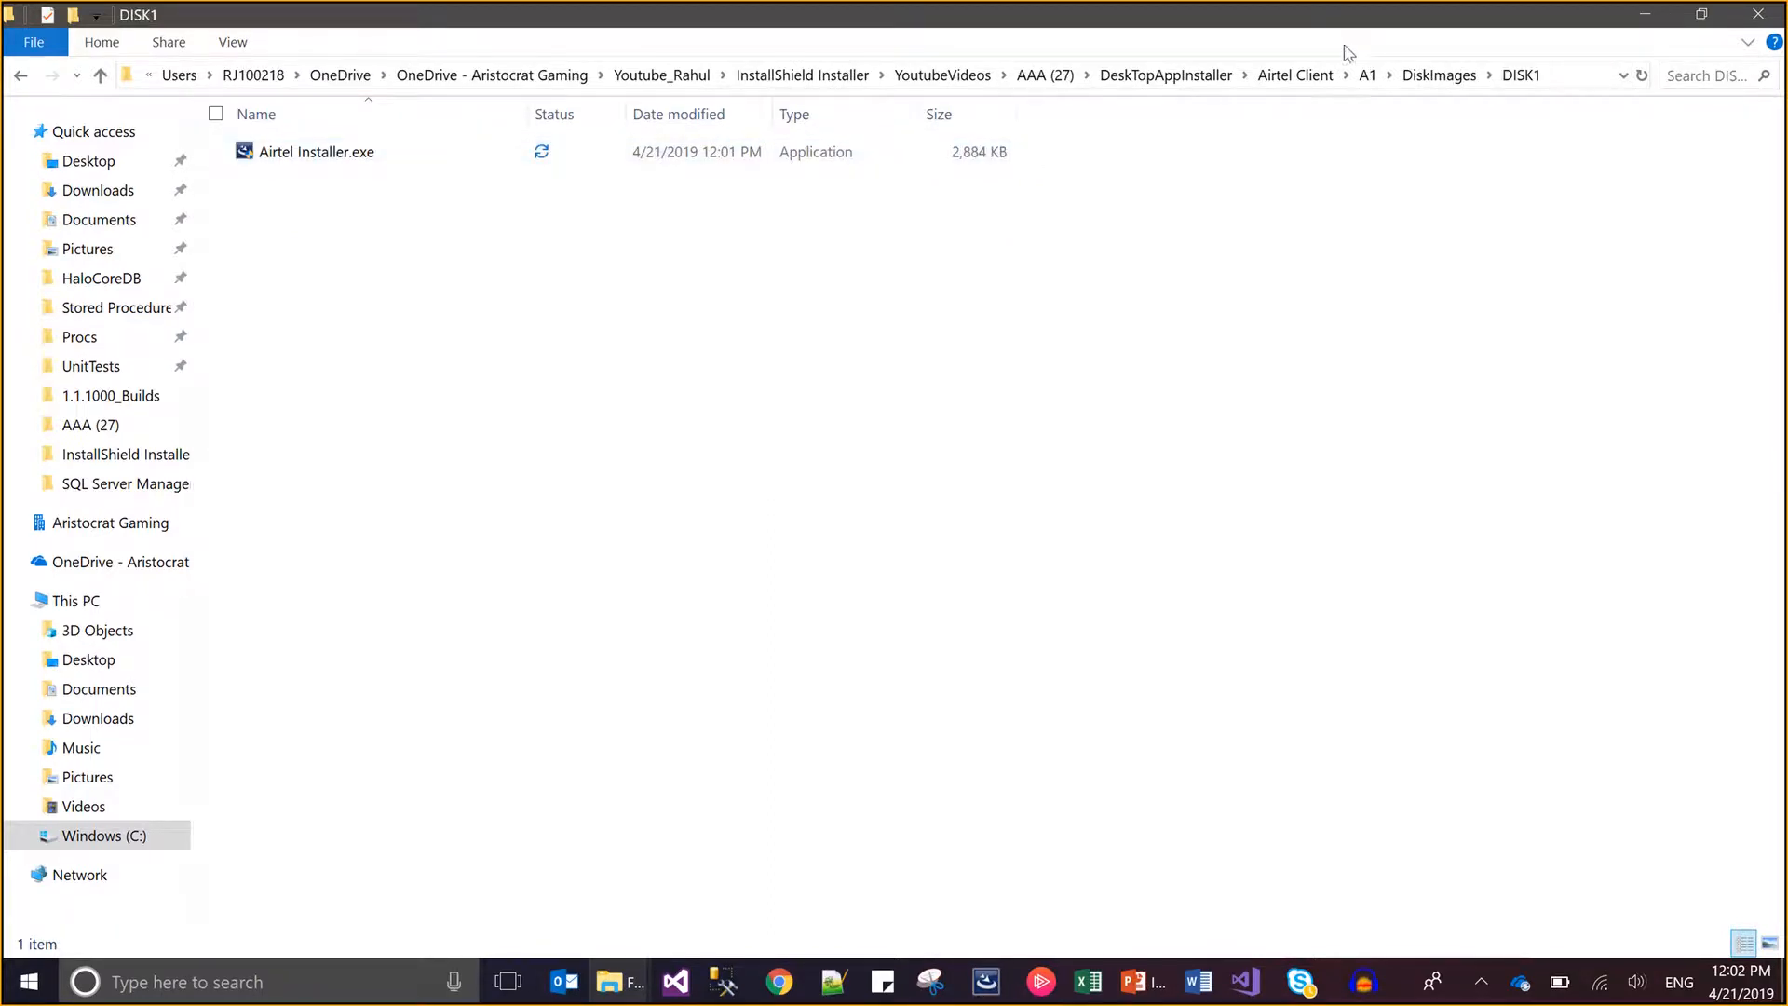
Examine the Interm folder in the Airtel Client output, and return to the A1 release's DISK1 folder.
left_click(1367, 77)
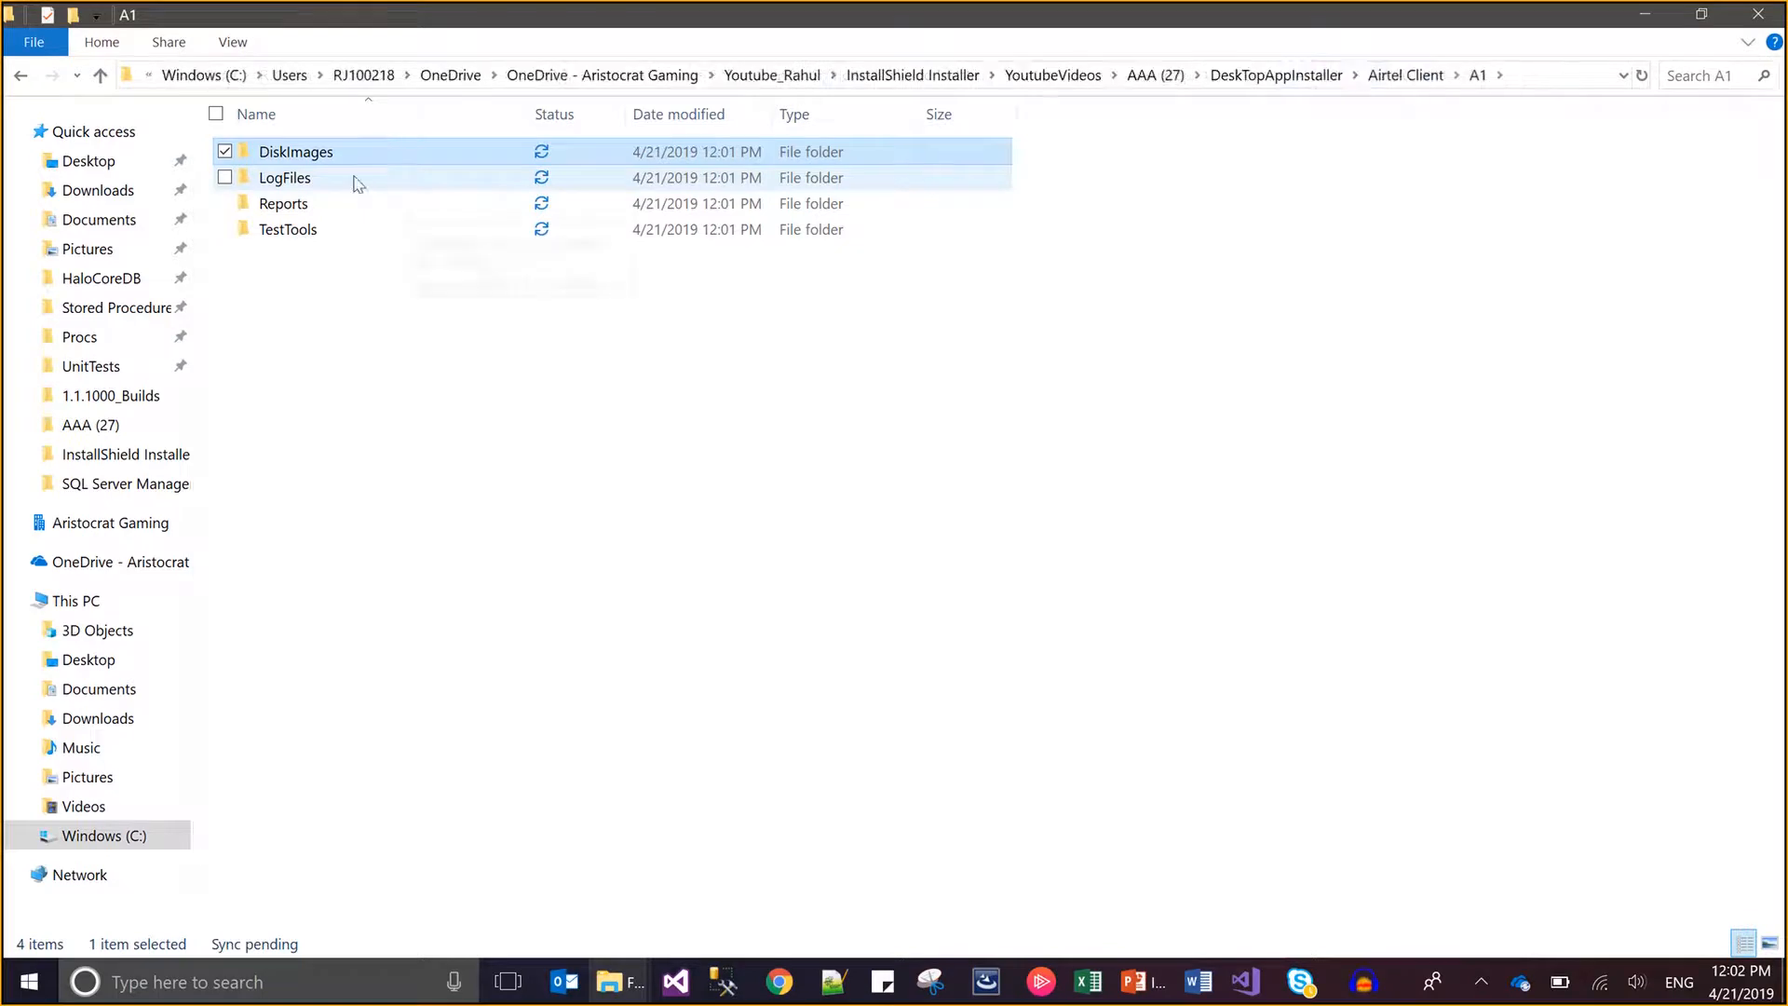
left_click(1435, 76)
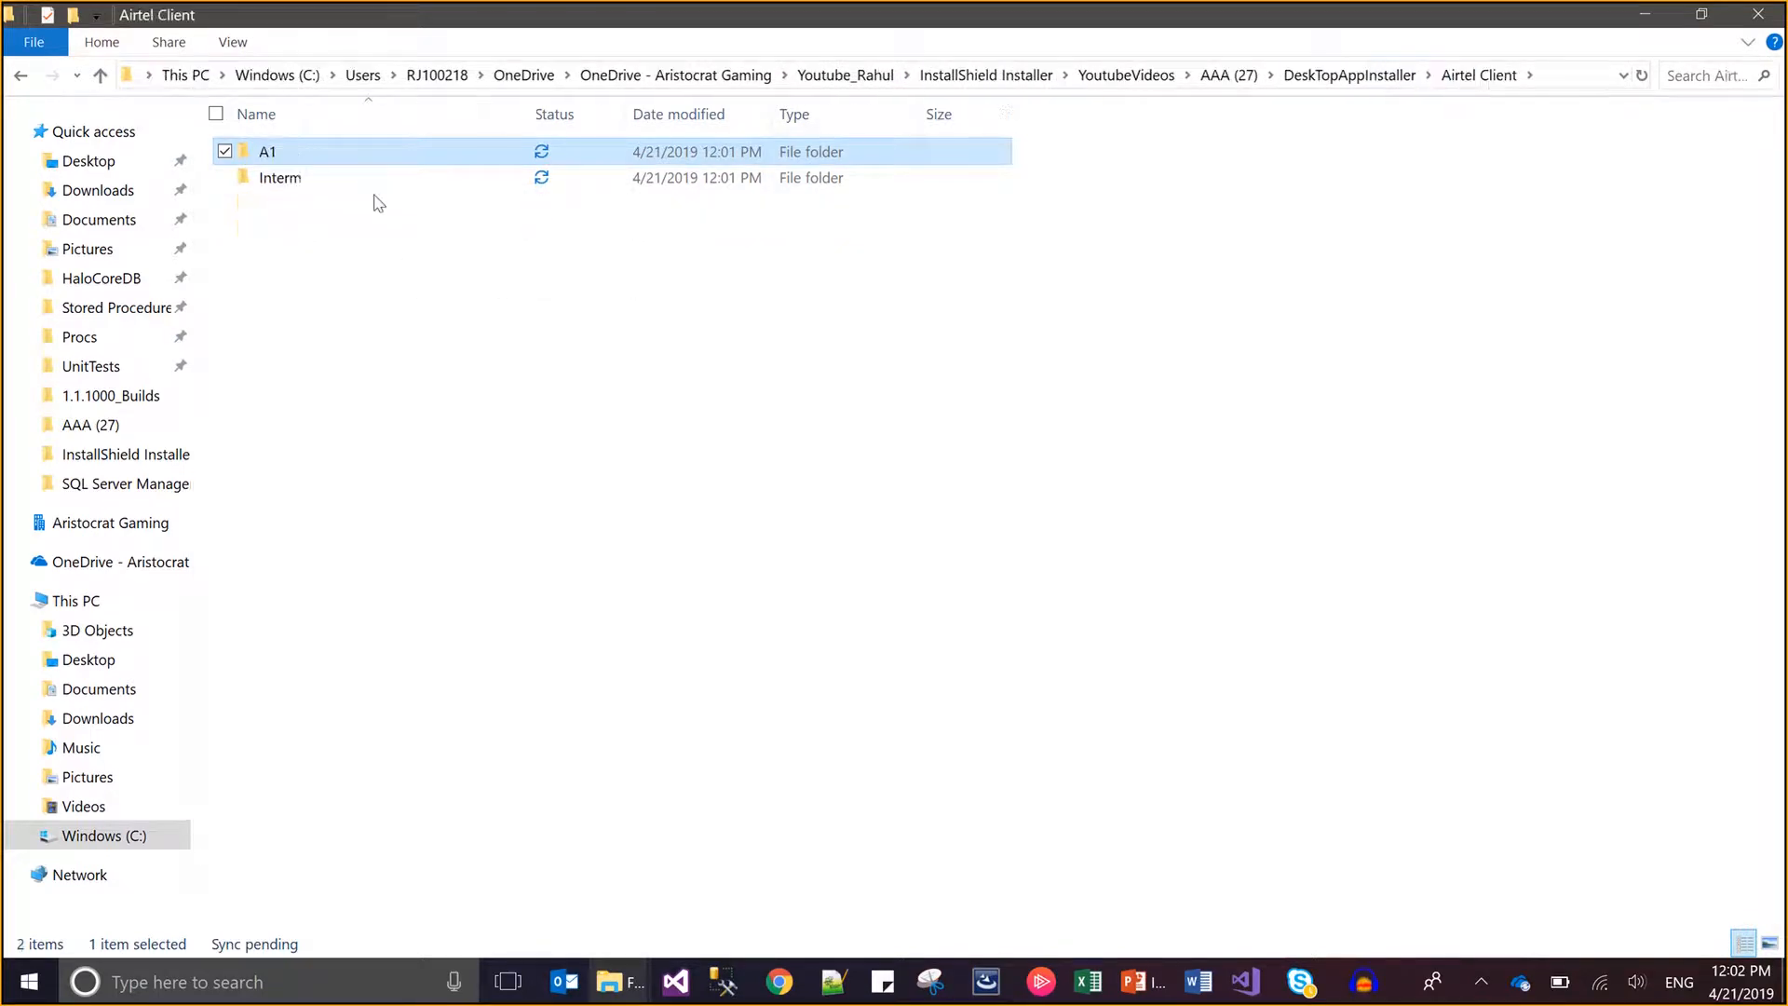
double_click(328, 183)
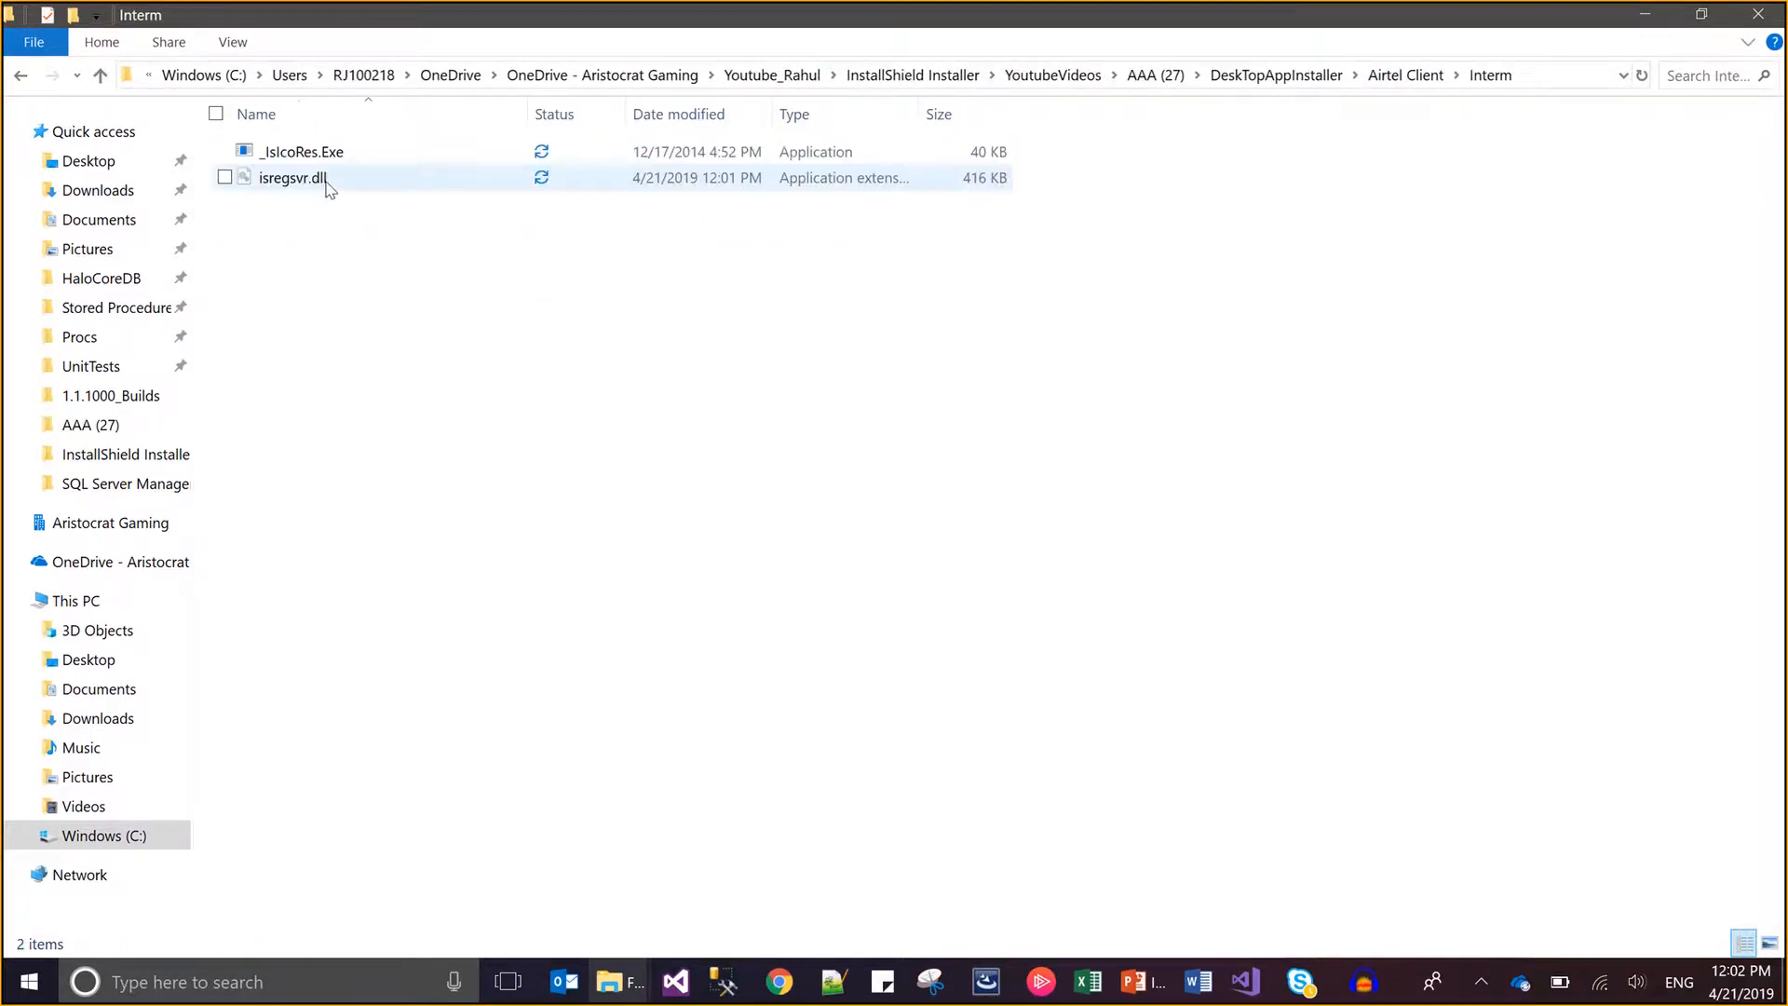
left_click(1423, 77)
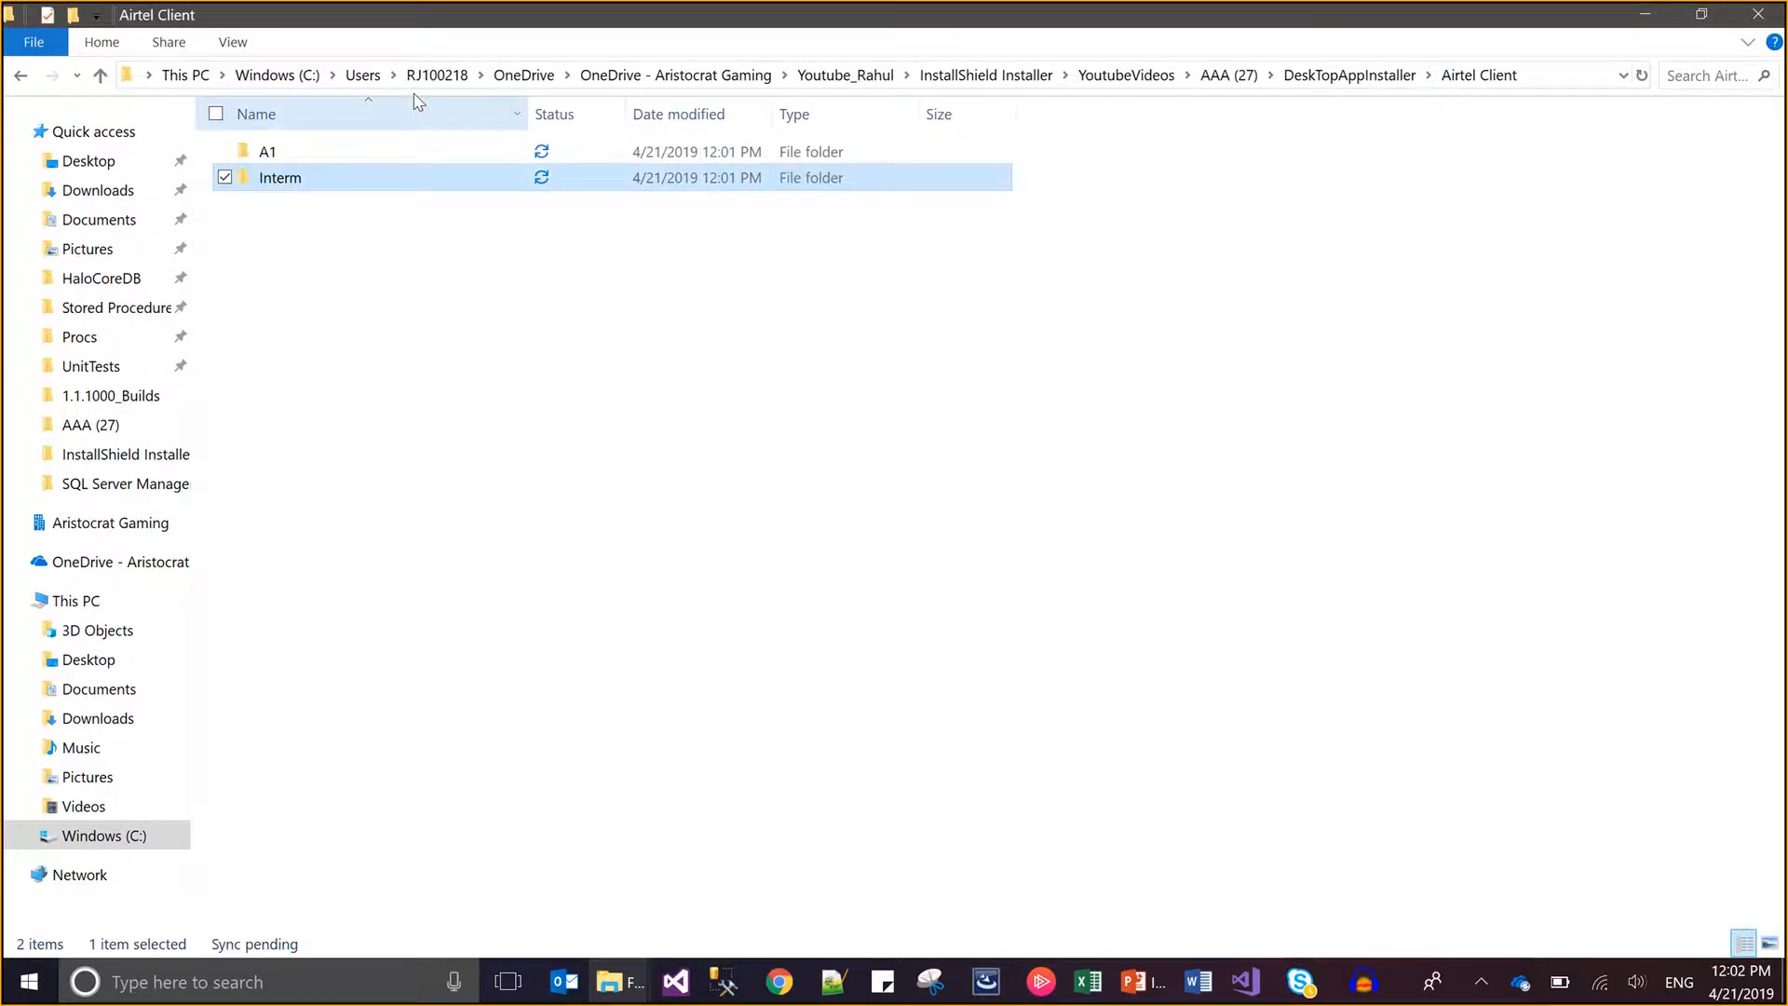
double_click(337, 153)
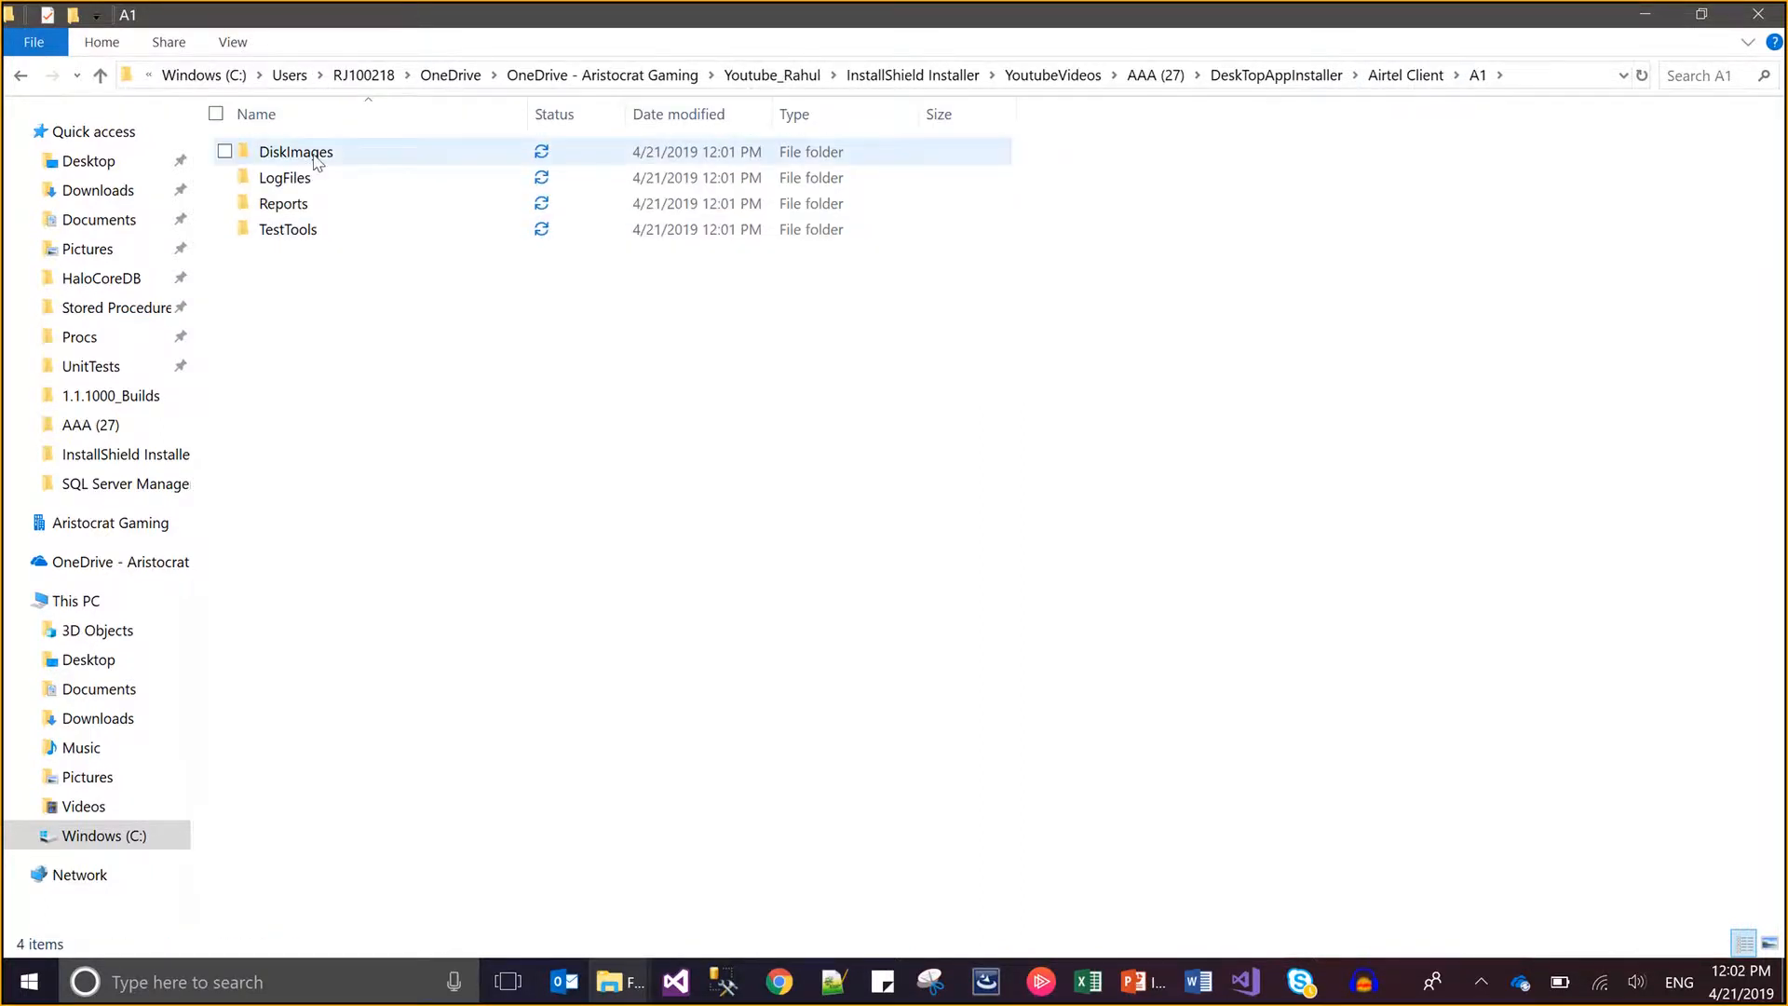
double_click(317, 155)
double_click(312, 157)
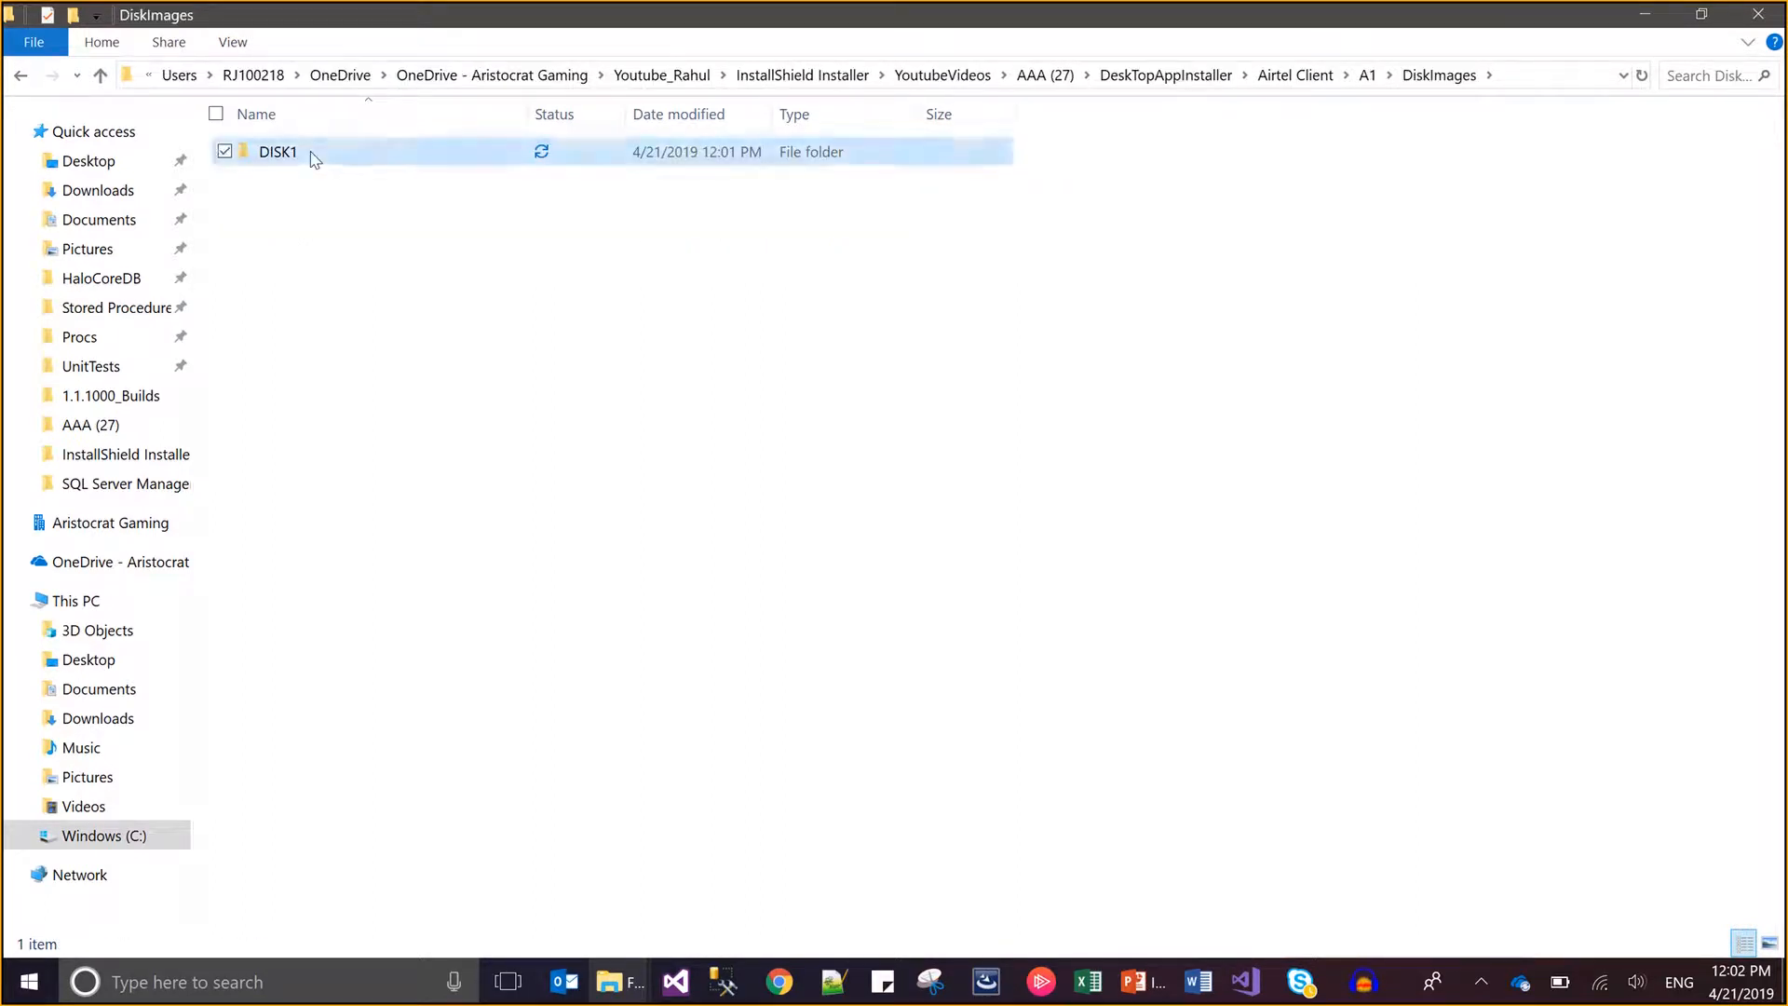
Run Airtel Installer.exe from the DISK1 folder and compare the wizard's product name with the Airtel Client configuration's Product Name in InstallShield.
left_click(314, 155)
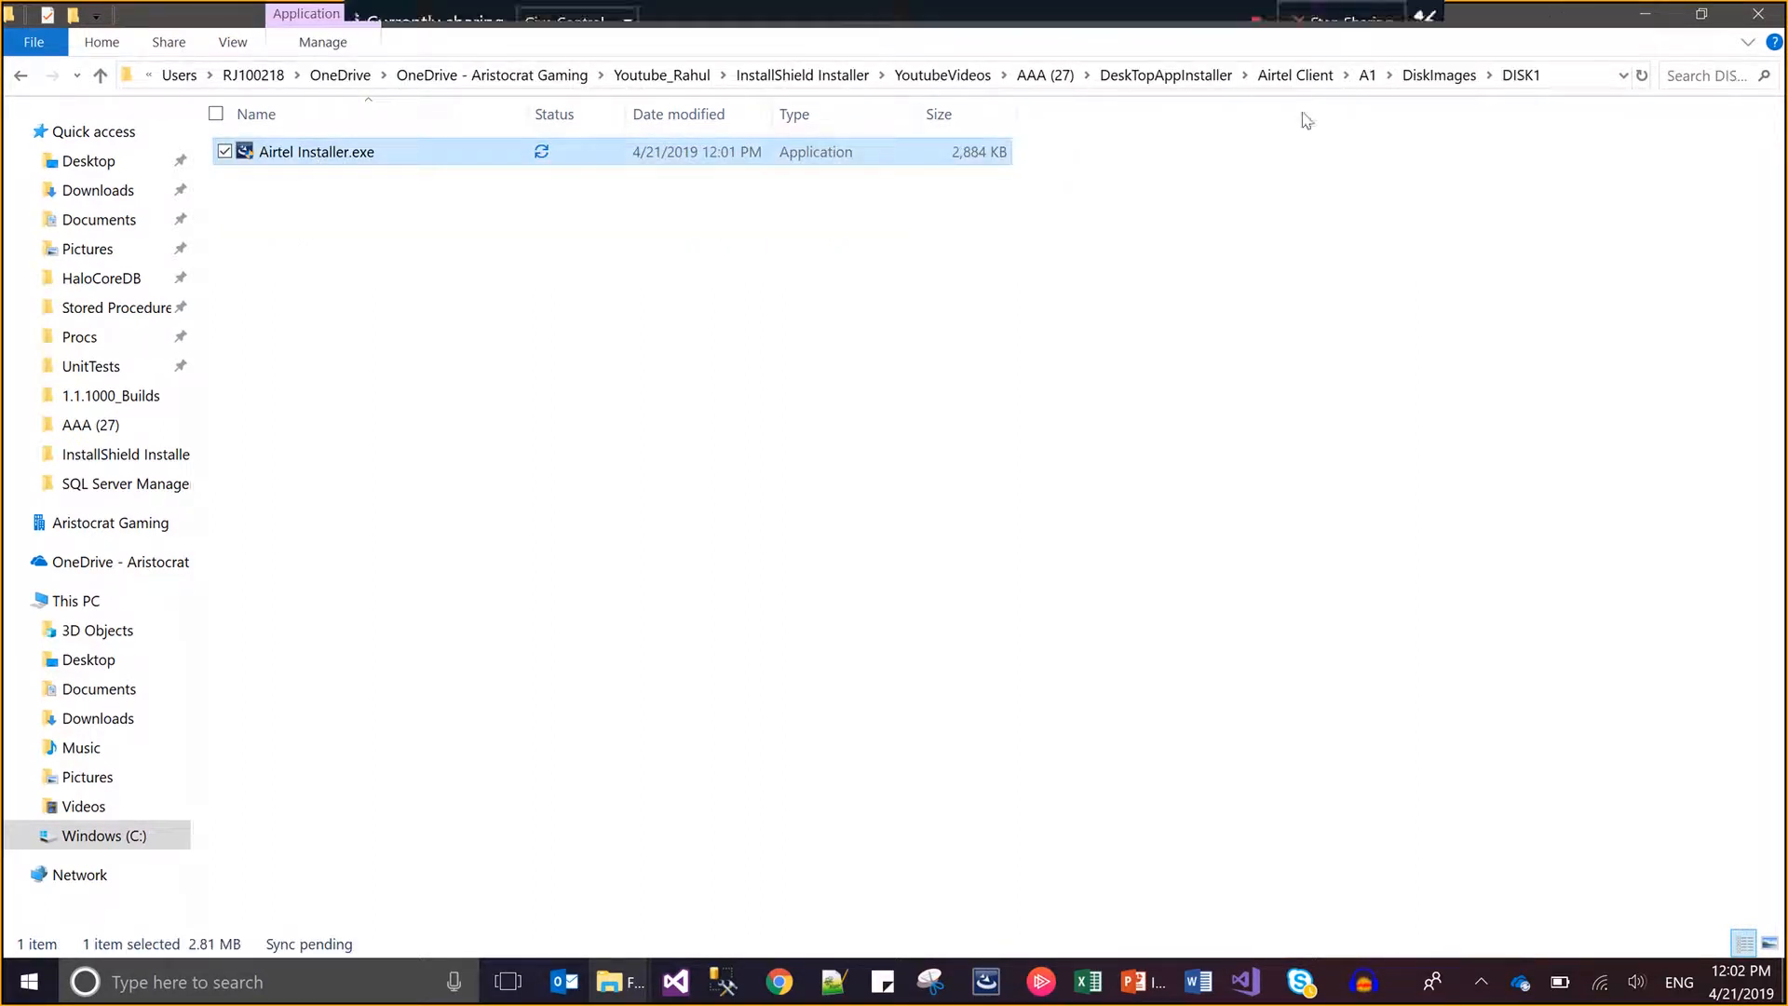
double_click(515, 159)
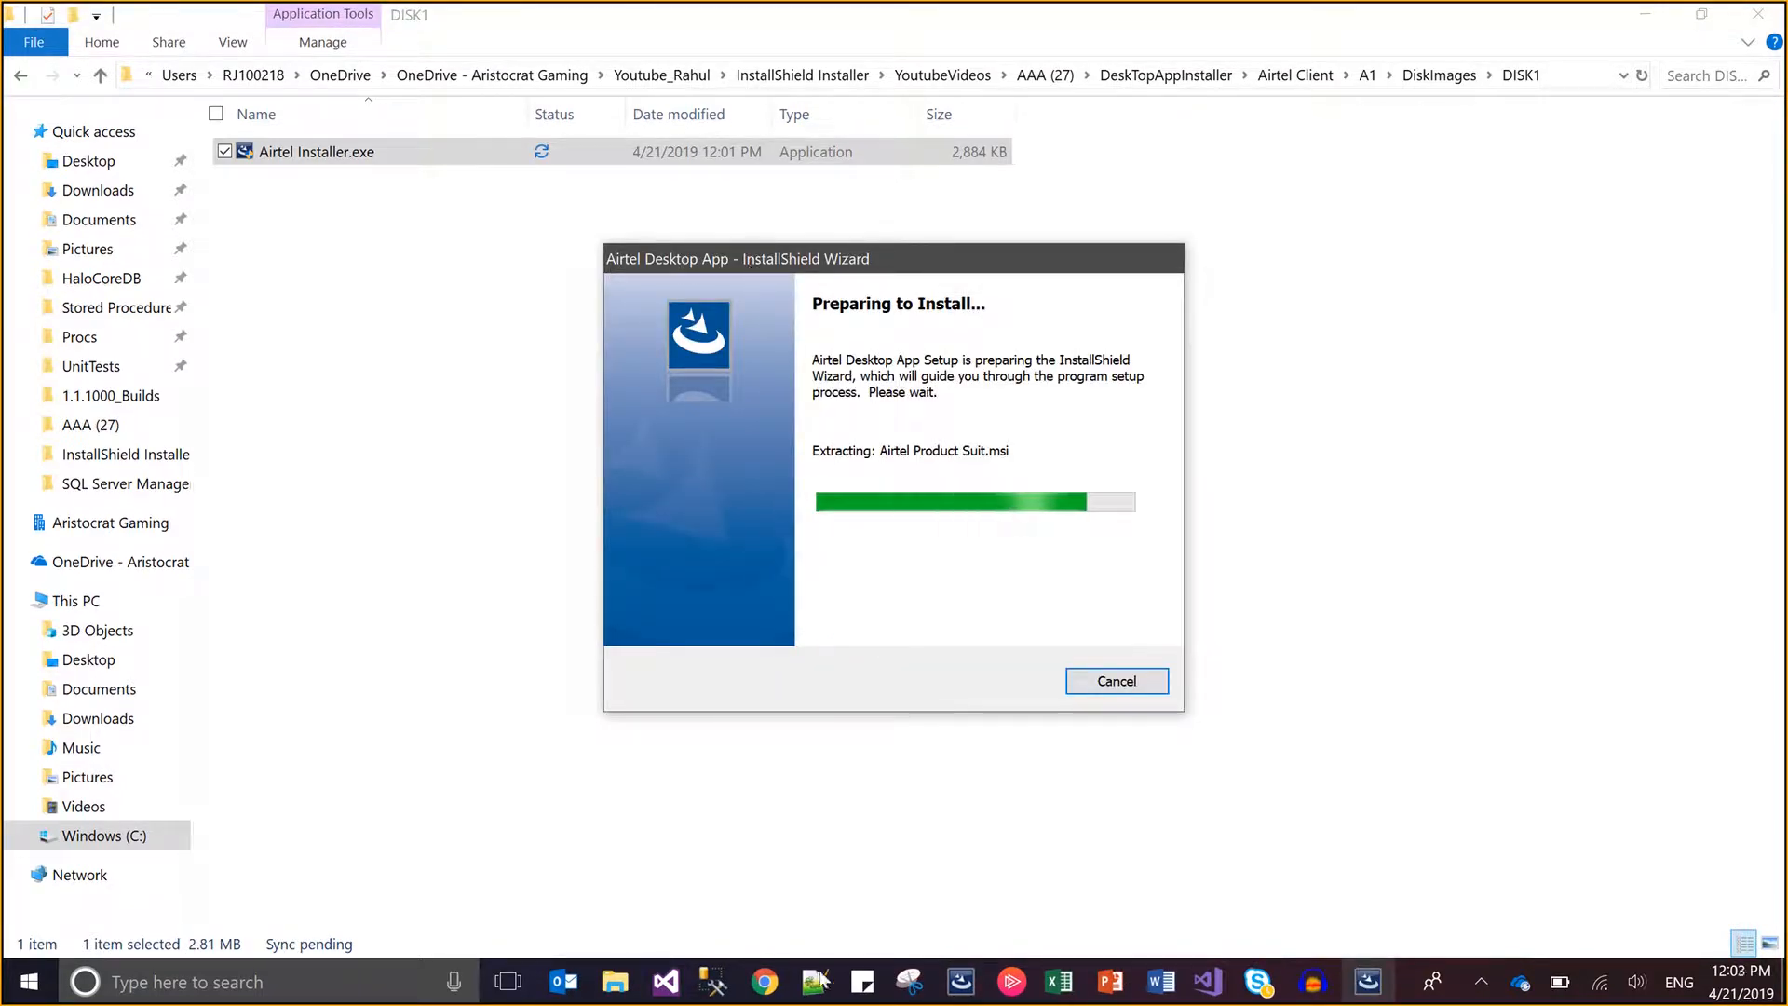
mouse_move(763, 991)
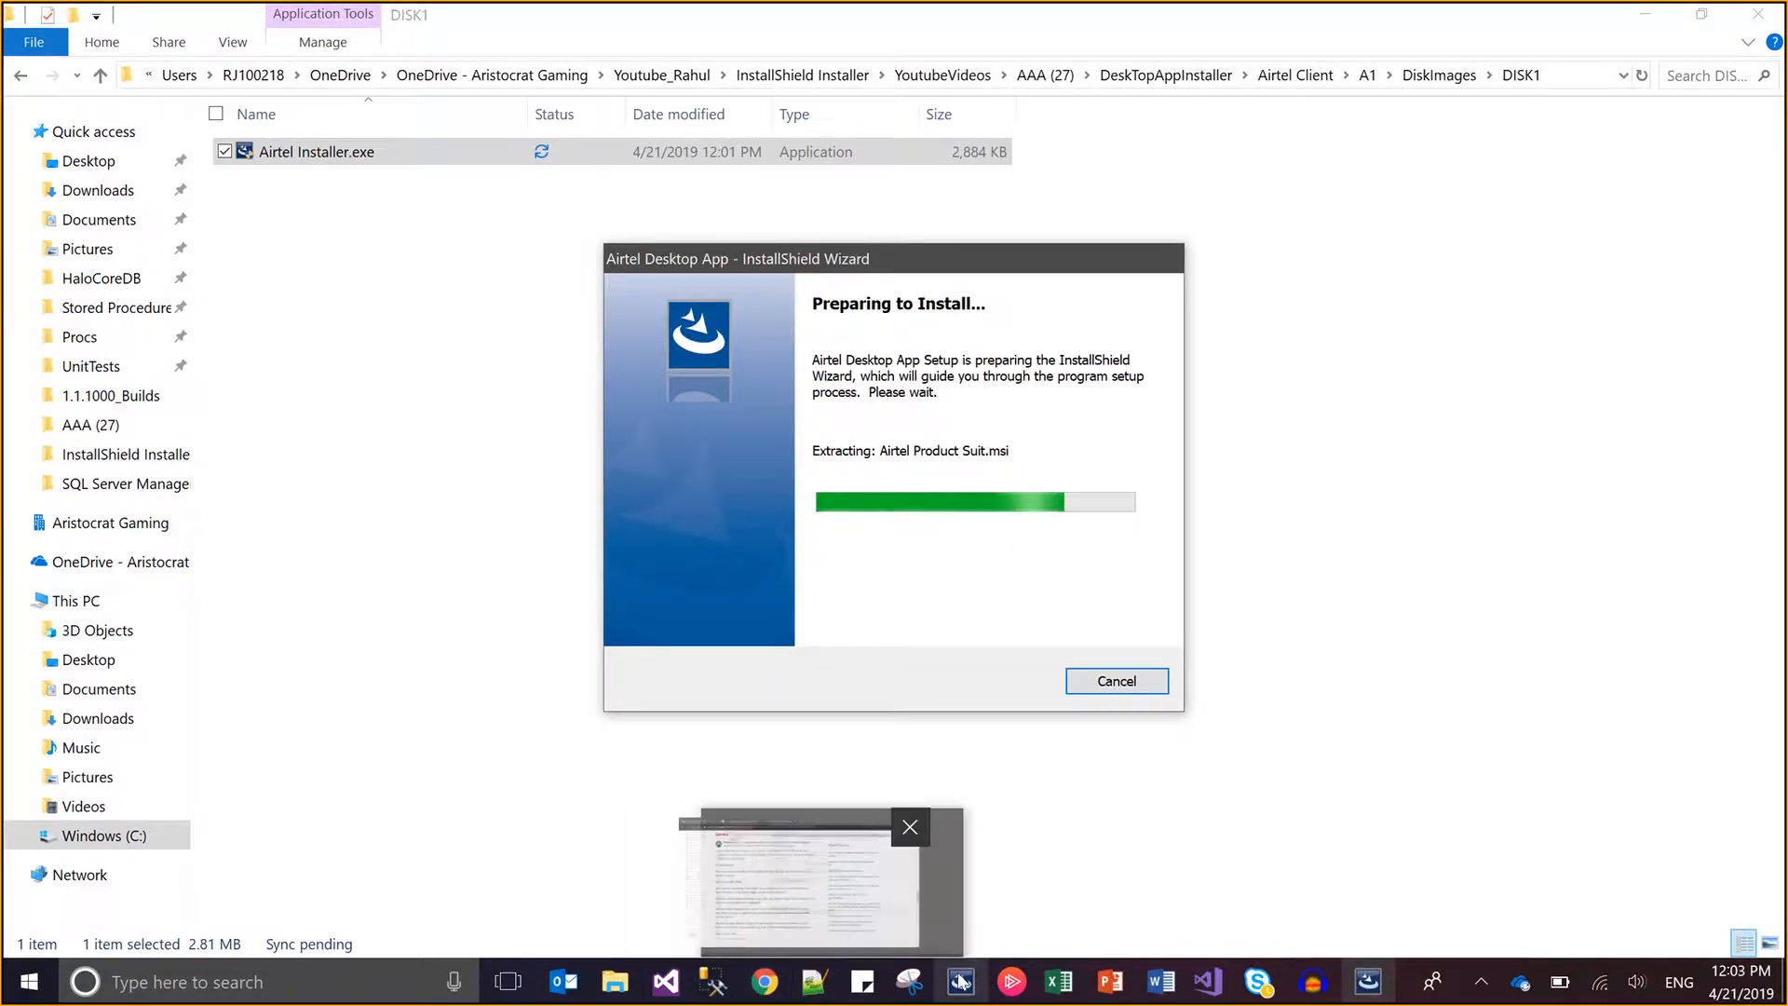
left_click(961, 982)
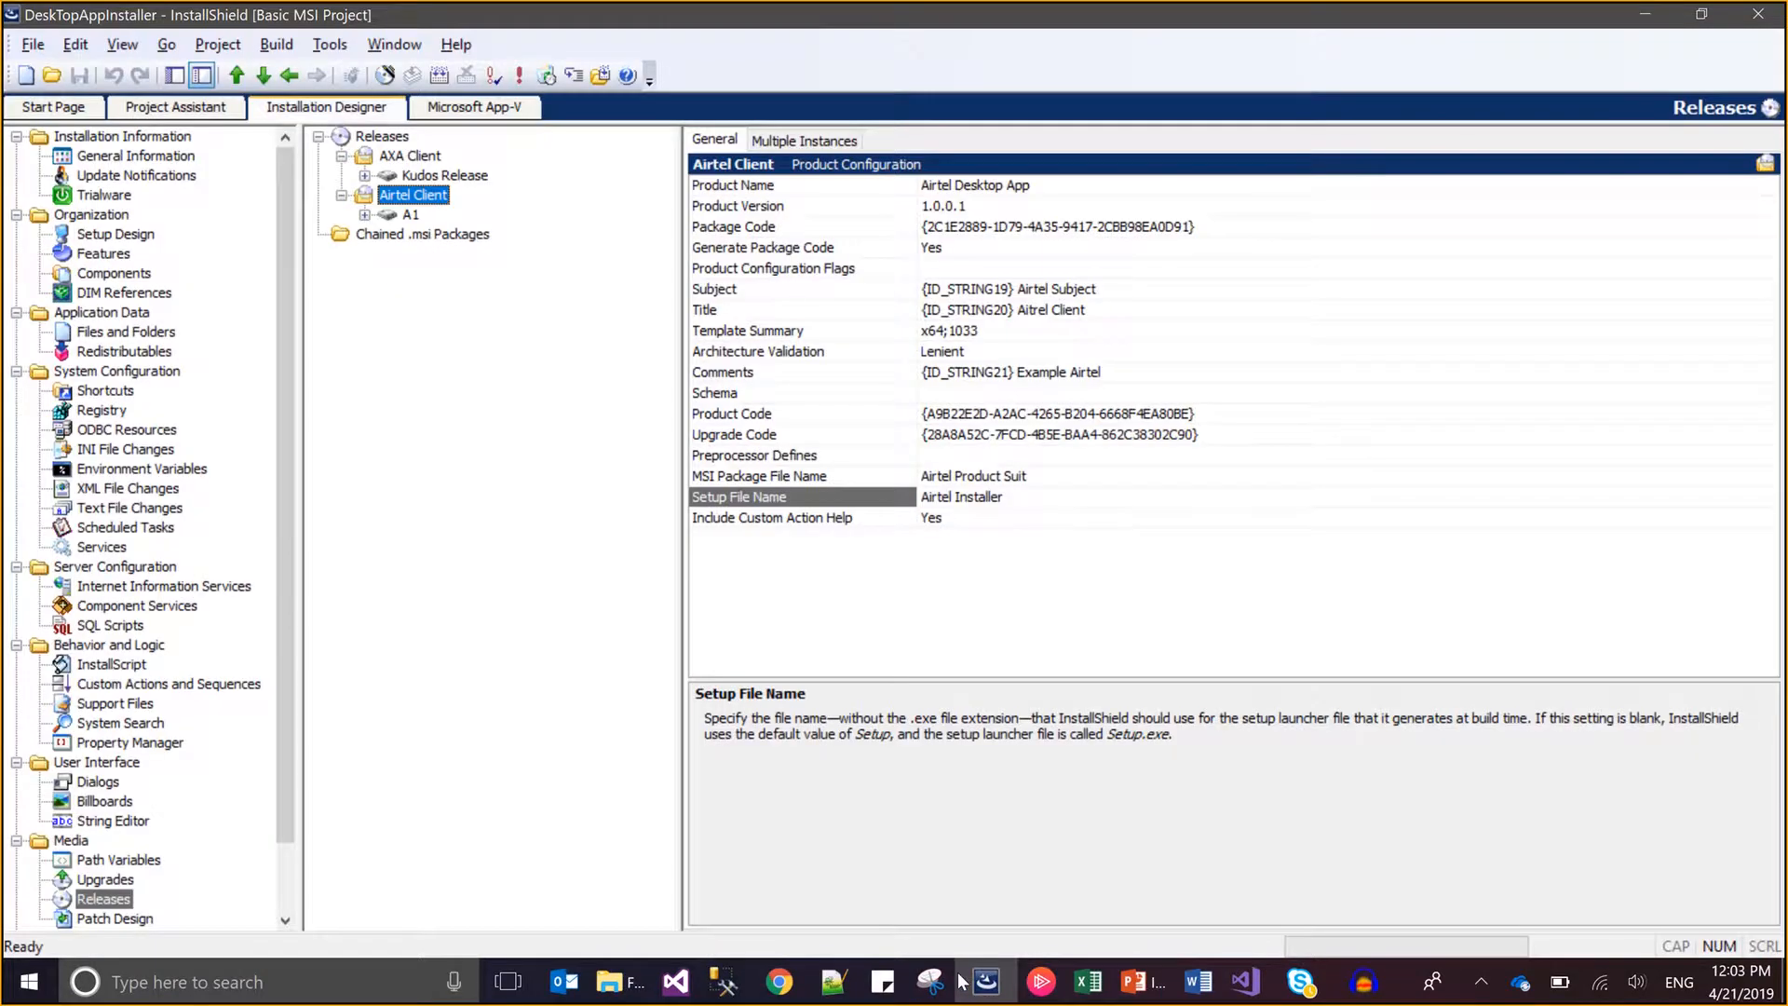
left_click(804, 186)
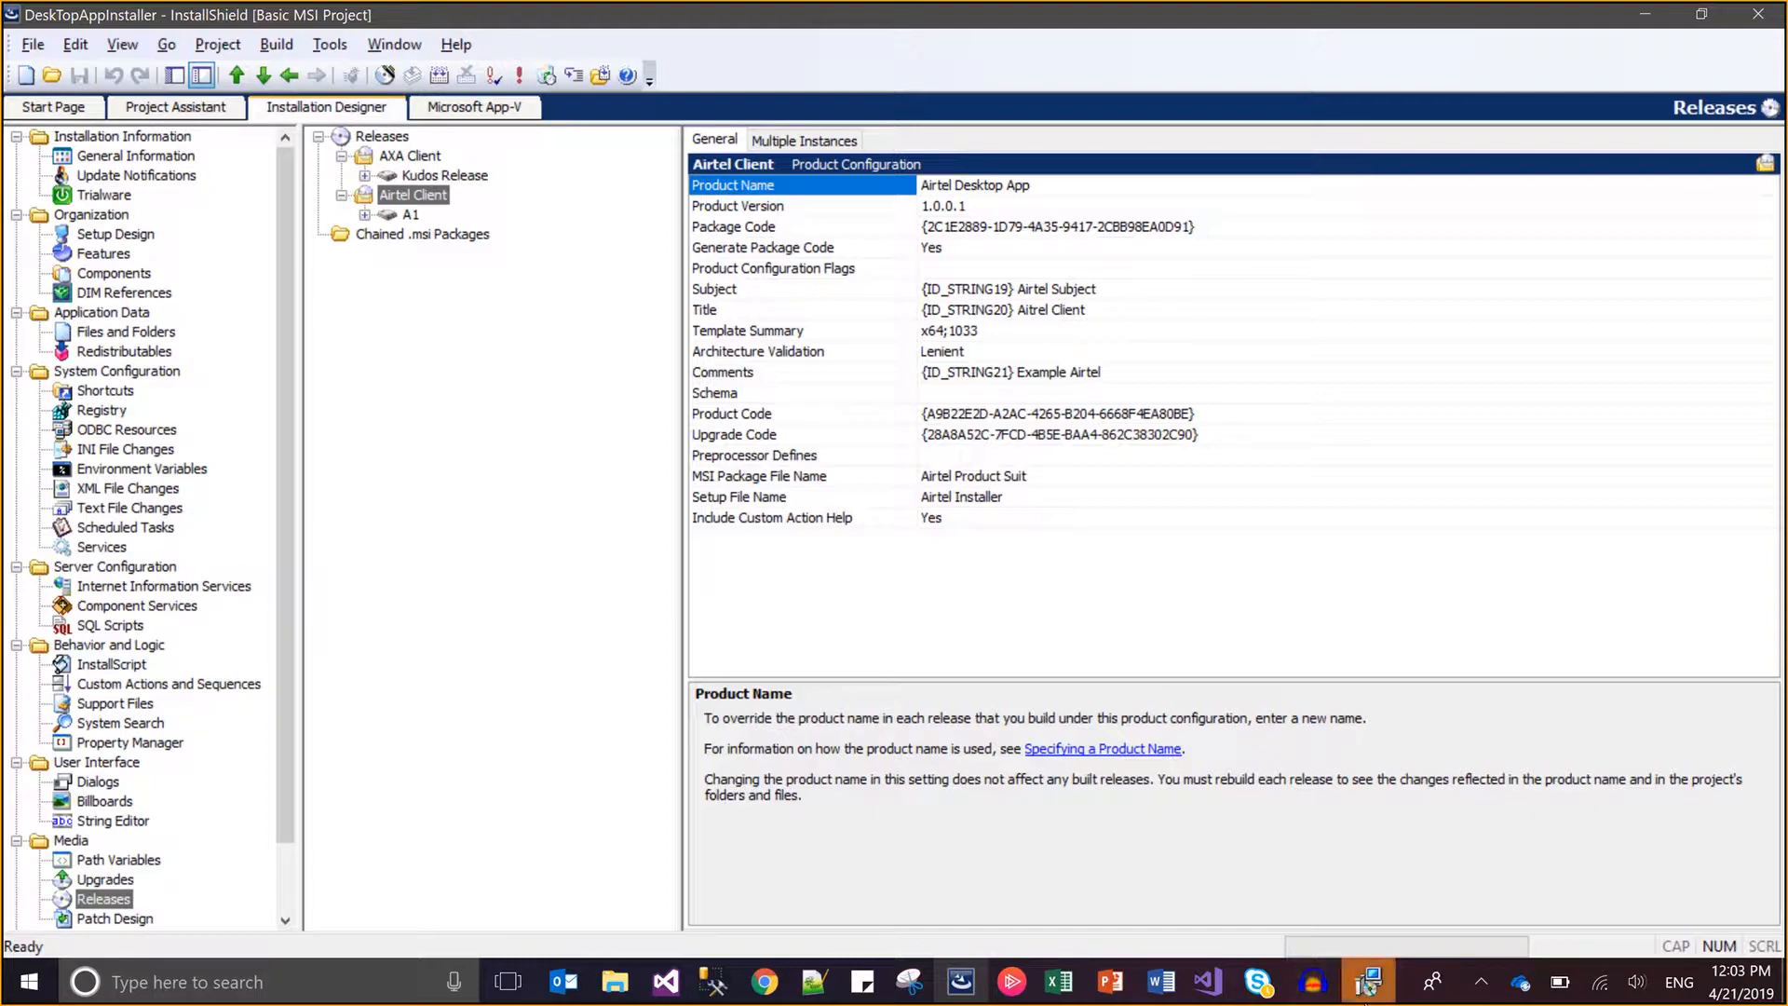
left_click(1367, 987)
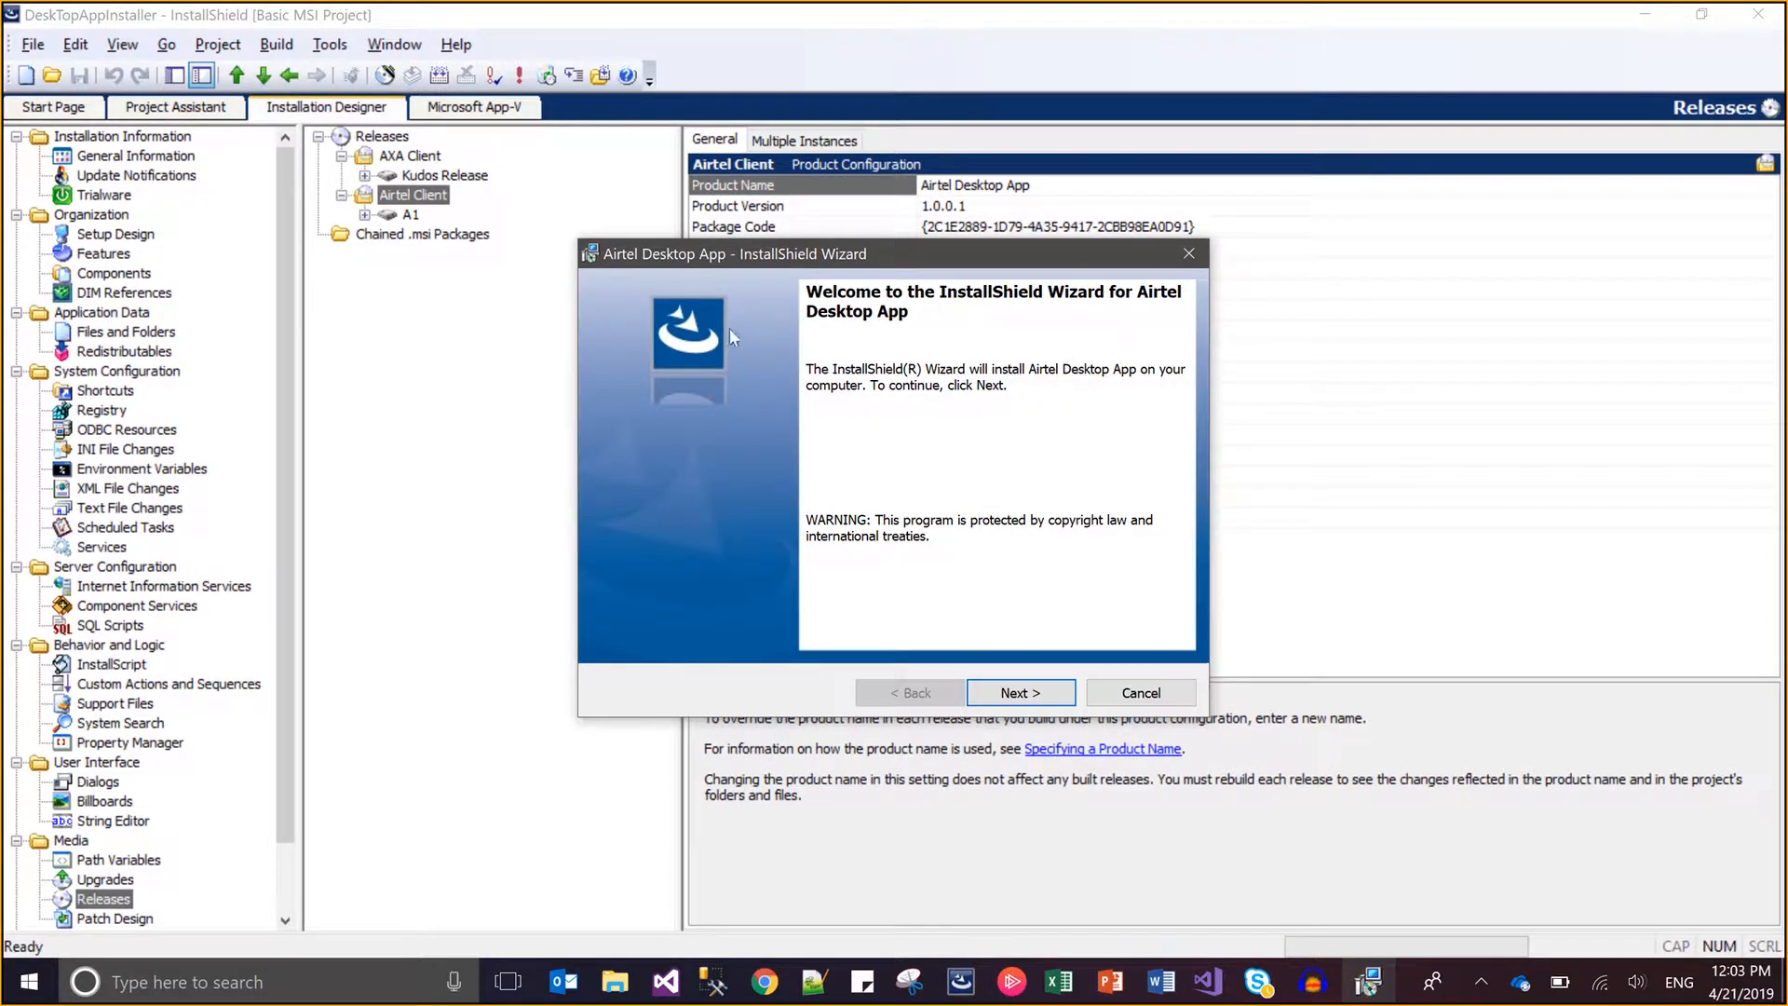
Continue past the Airtel Desktop App wizard's welcome page and accept the license agreement terms.
left_click(1019, 698)
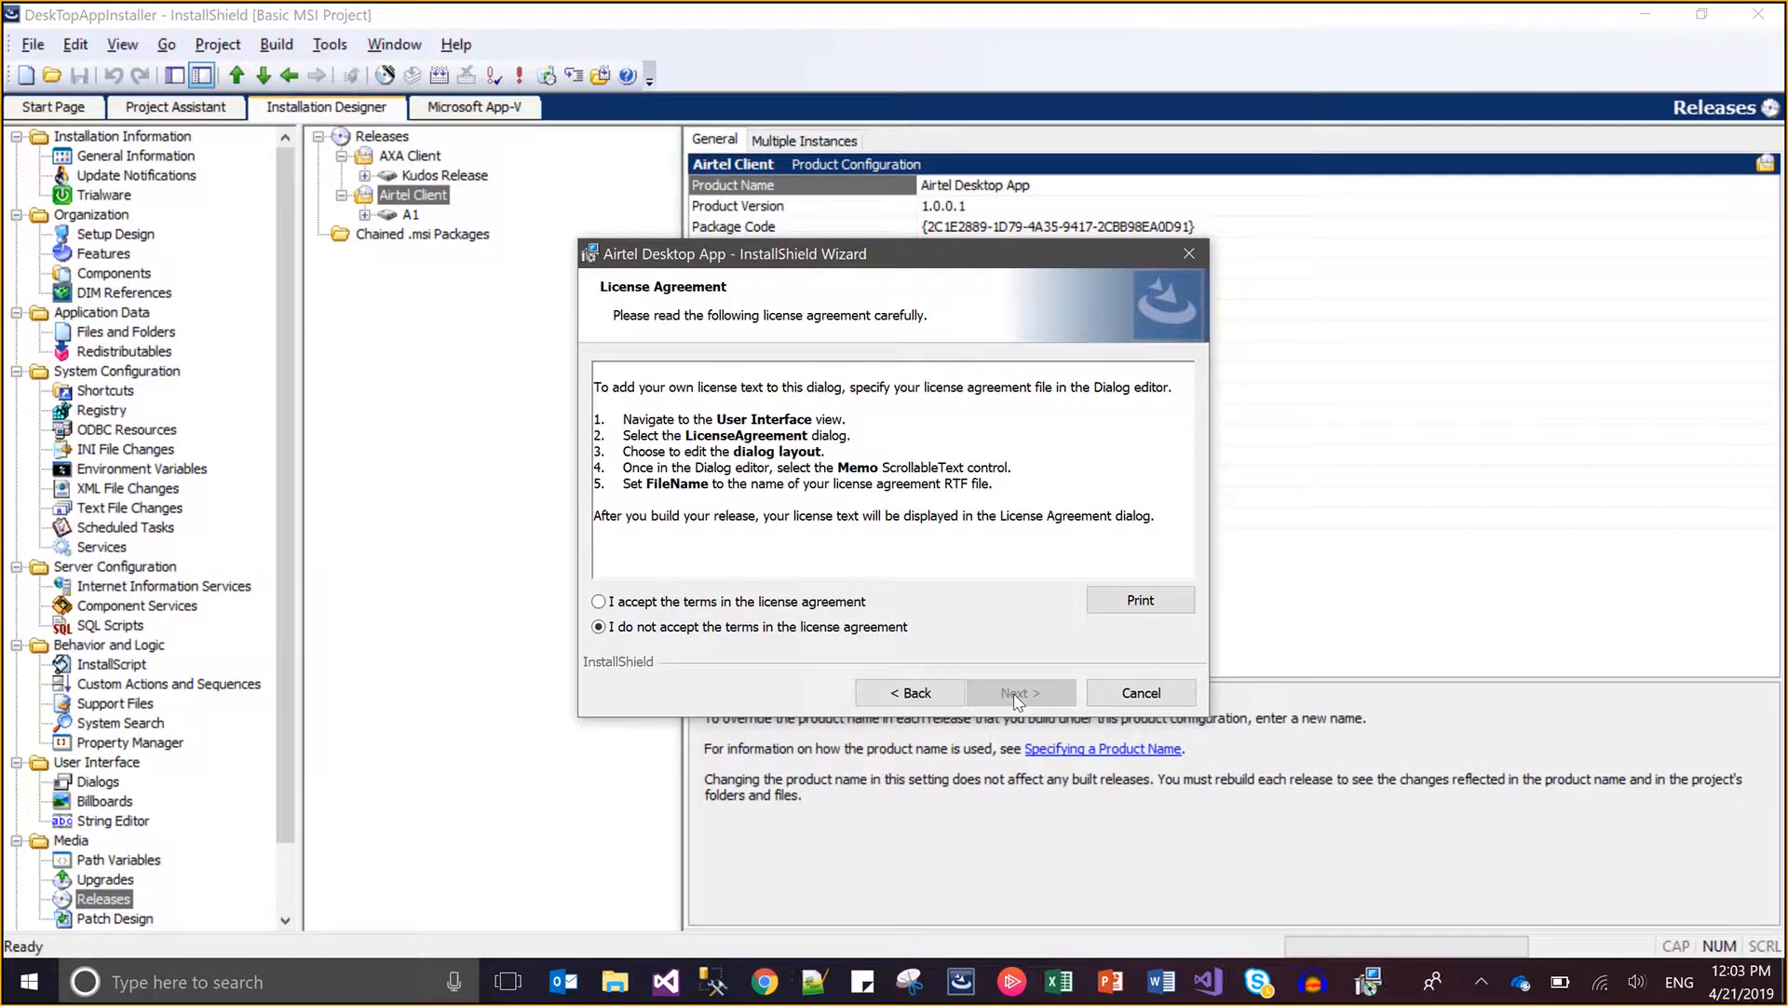
left_click(829, 603)
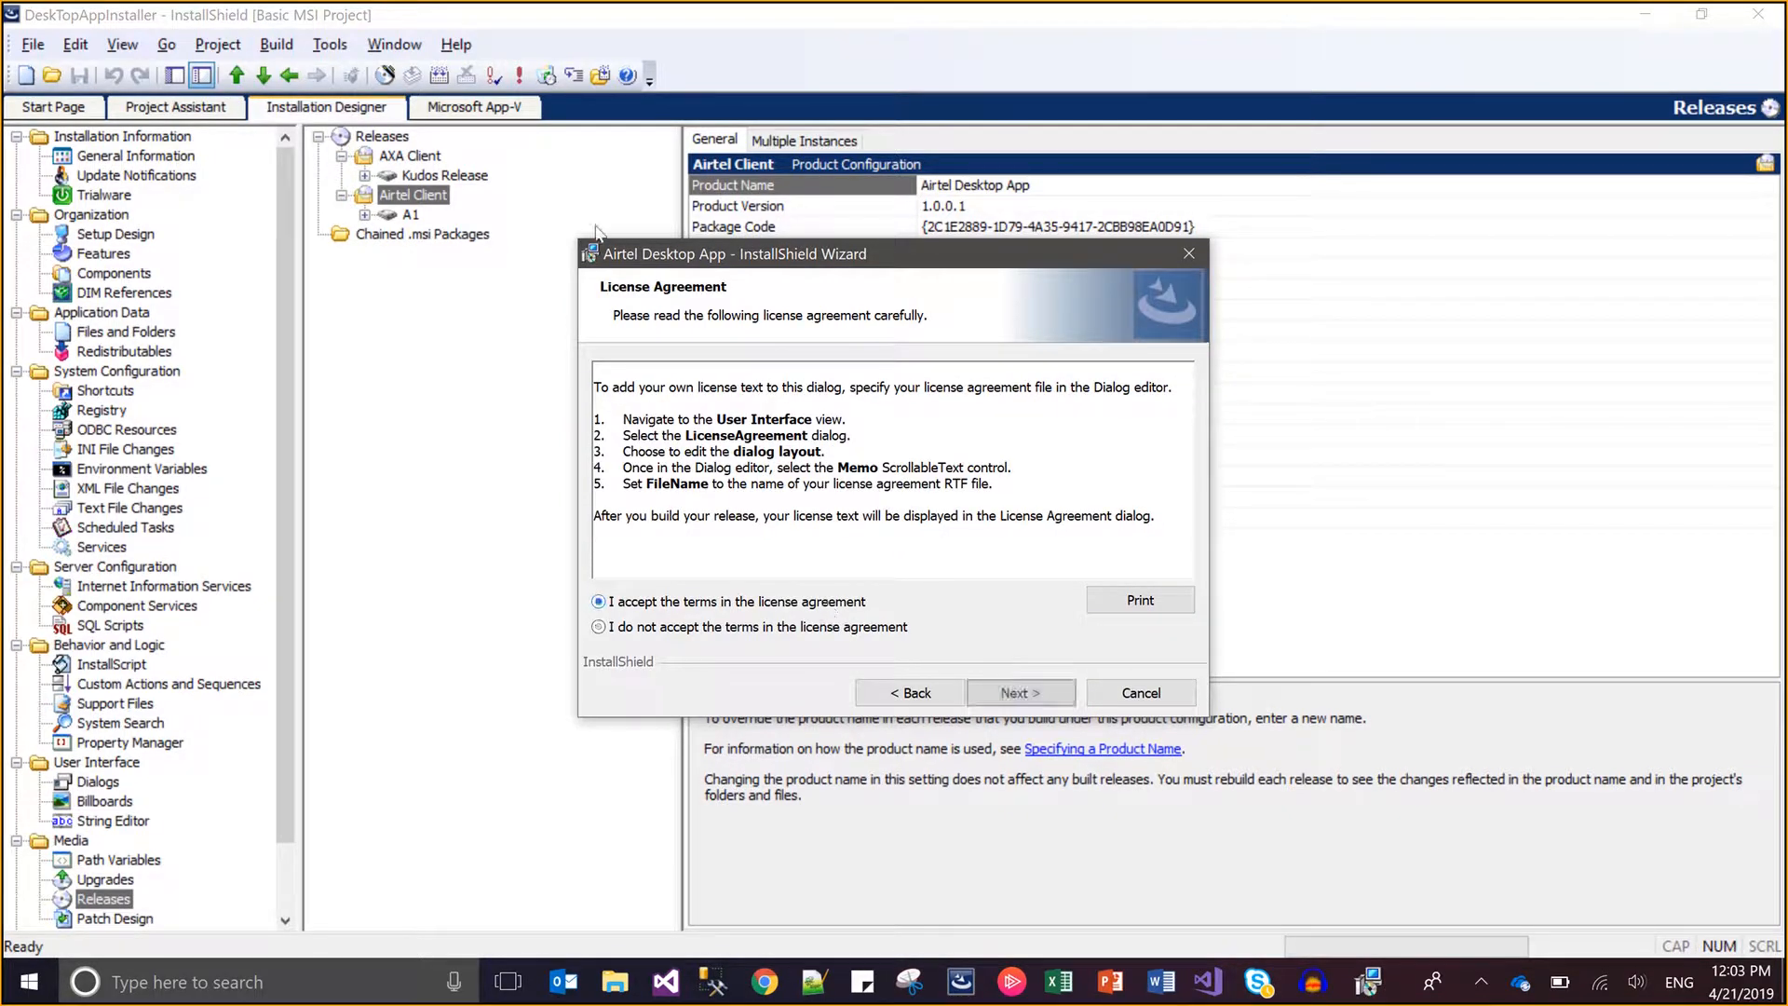
left_click(1227, 51)
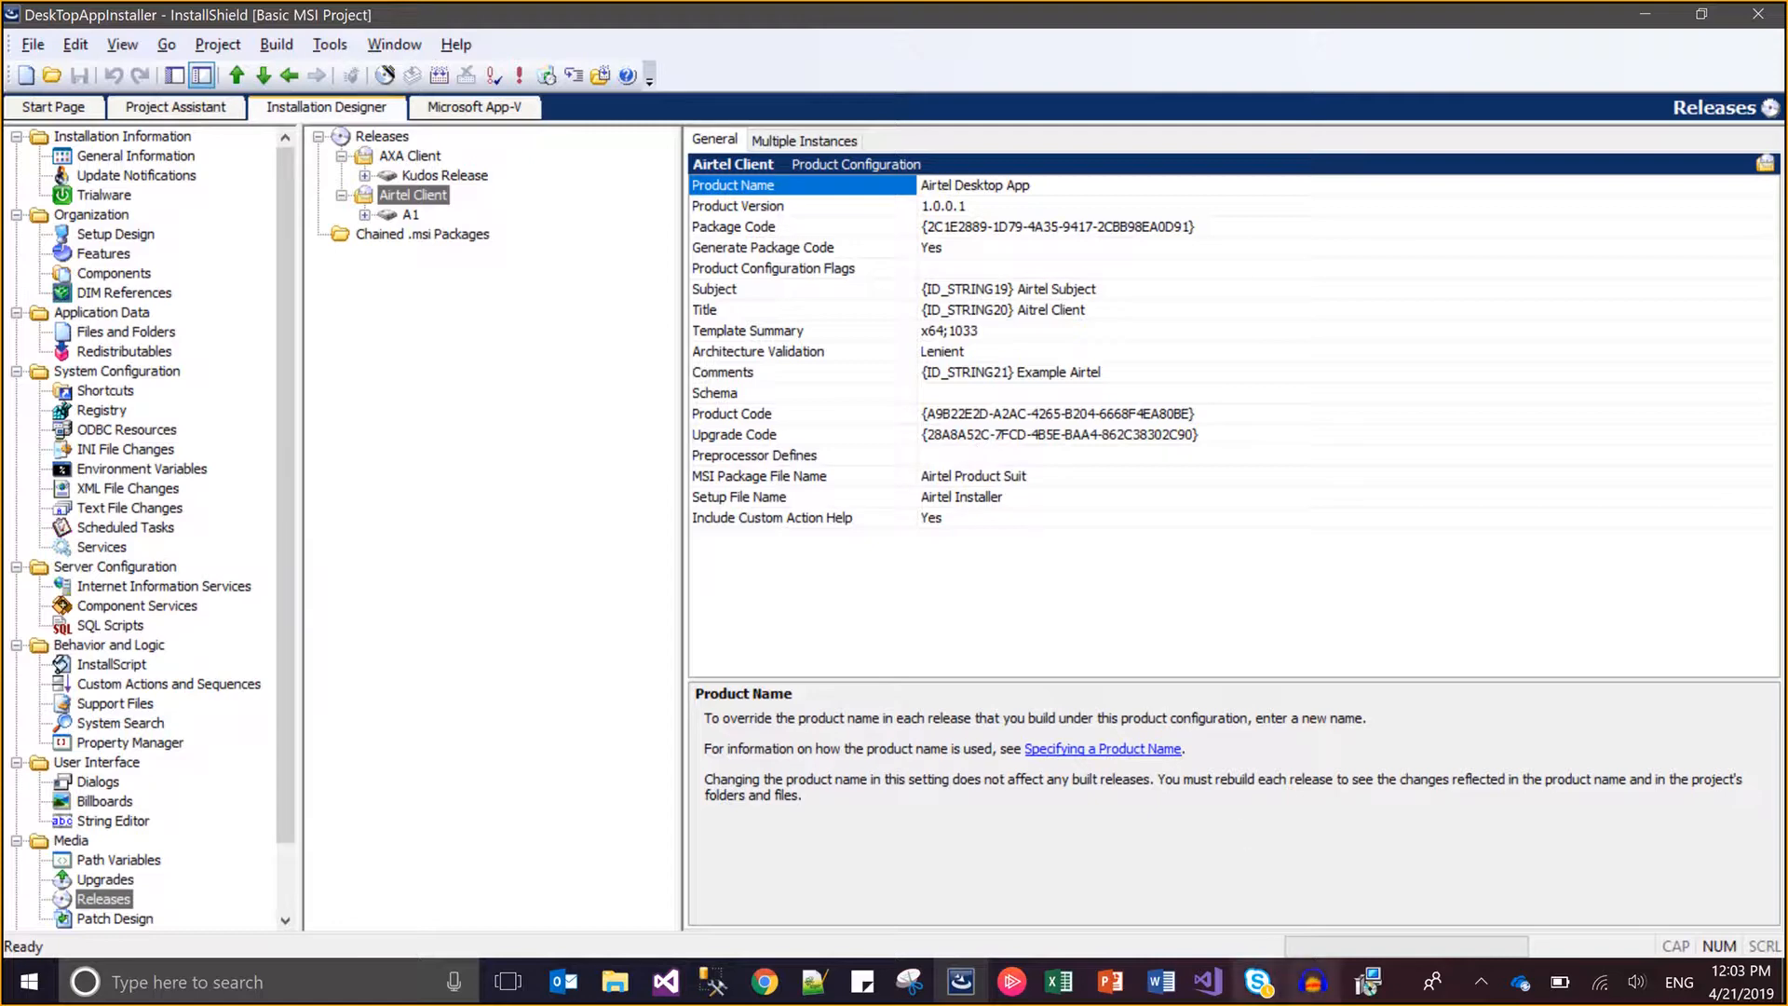
left_click(1369, 987)
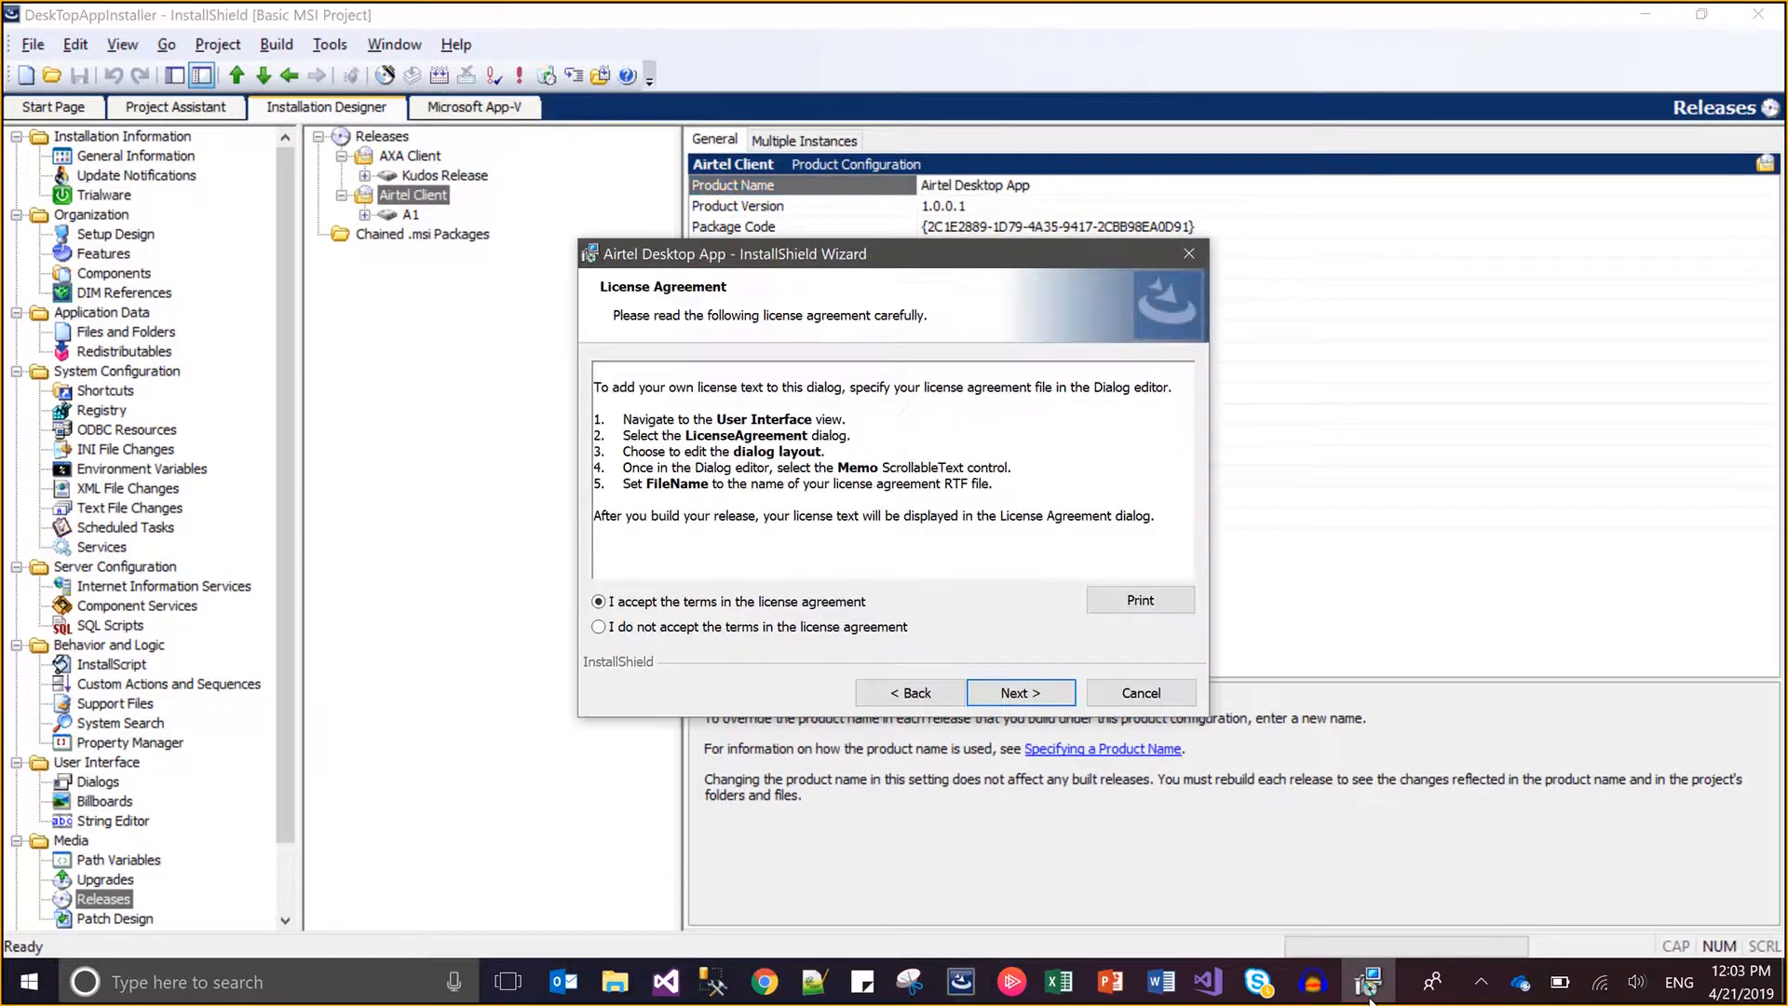
Keep the default destination folder, customer information, Custom setup type and WPF Application 01 feature, and start installing Airtel Desktop App.
left_click(1010, 696)
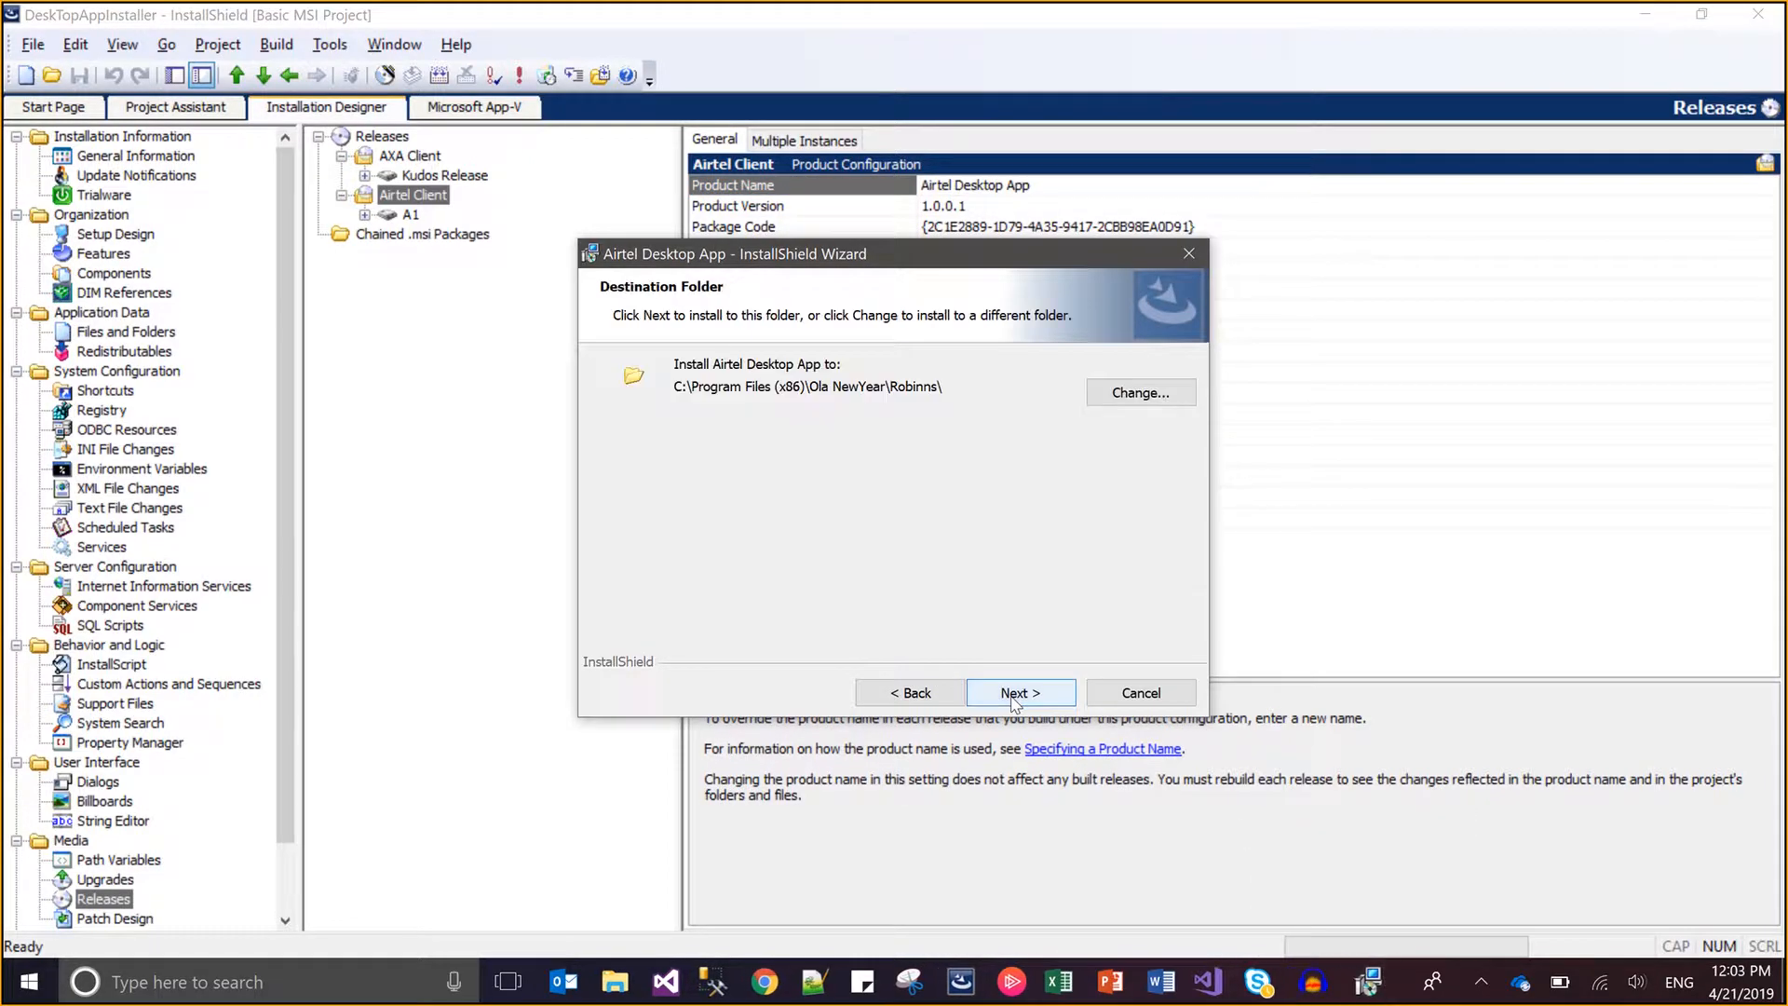
left_click(1013, 695)
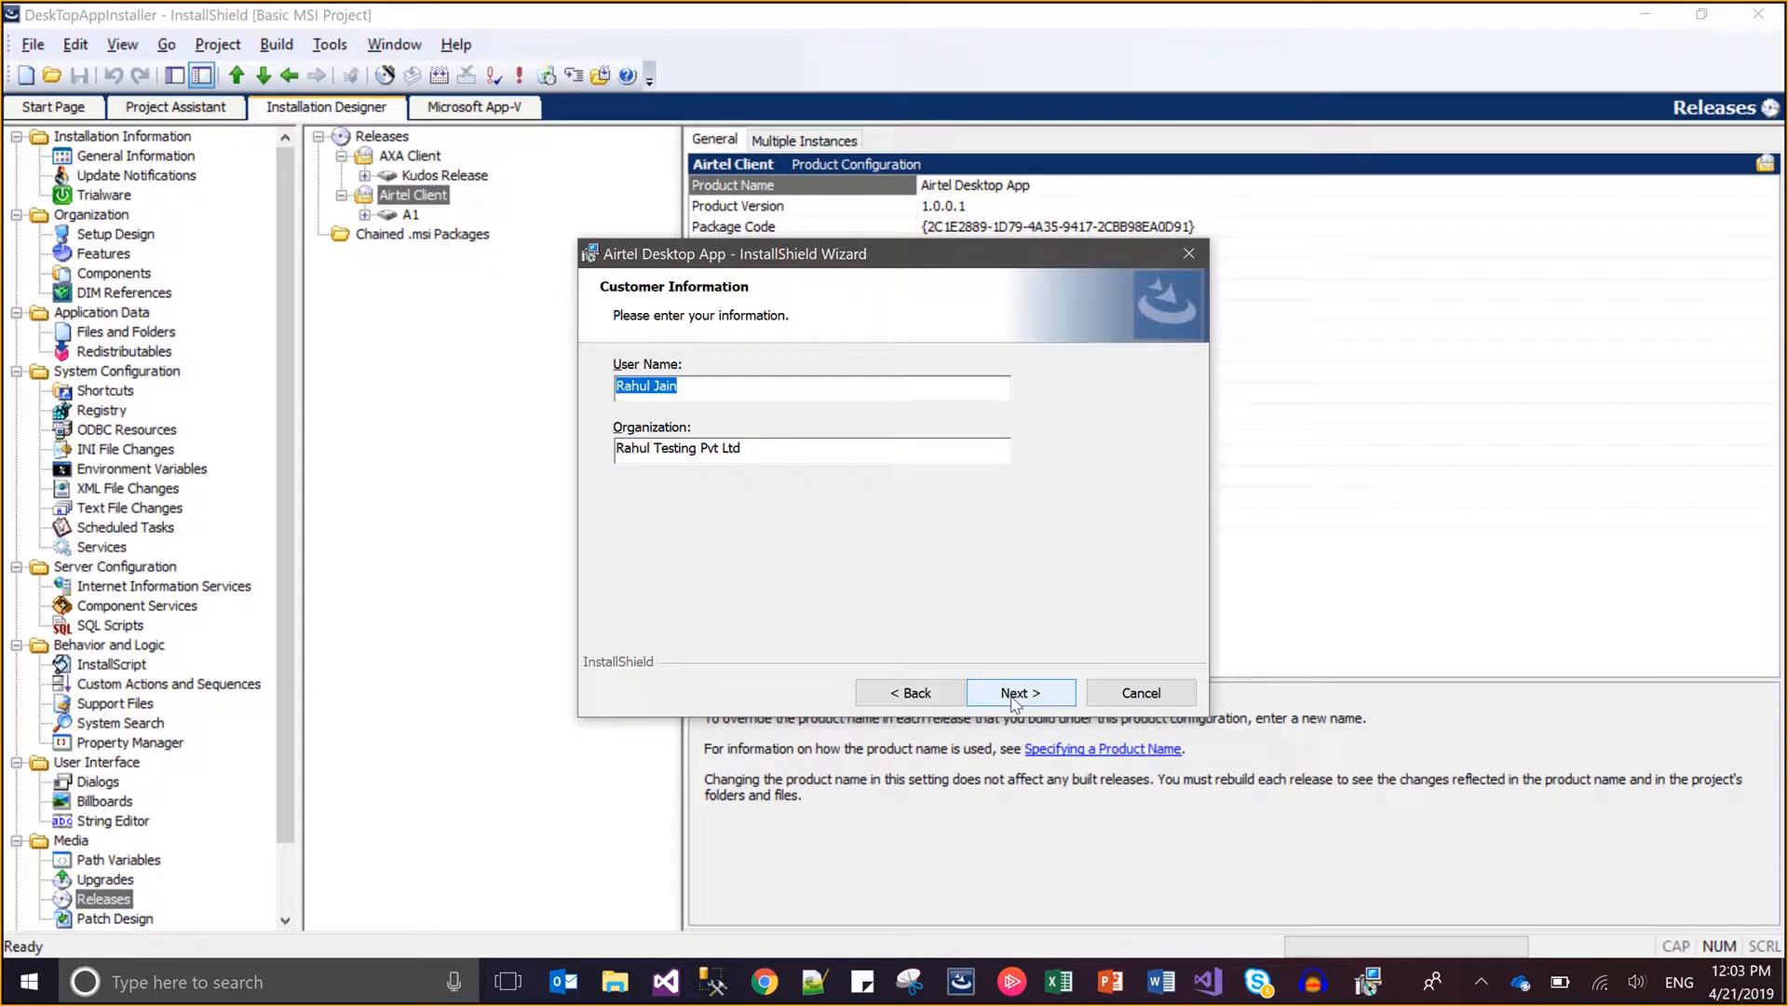
left_click(1013, 694)
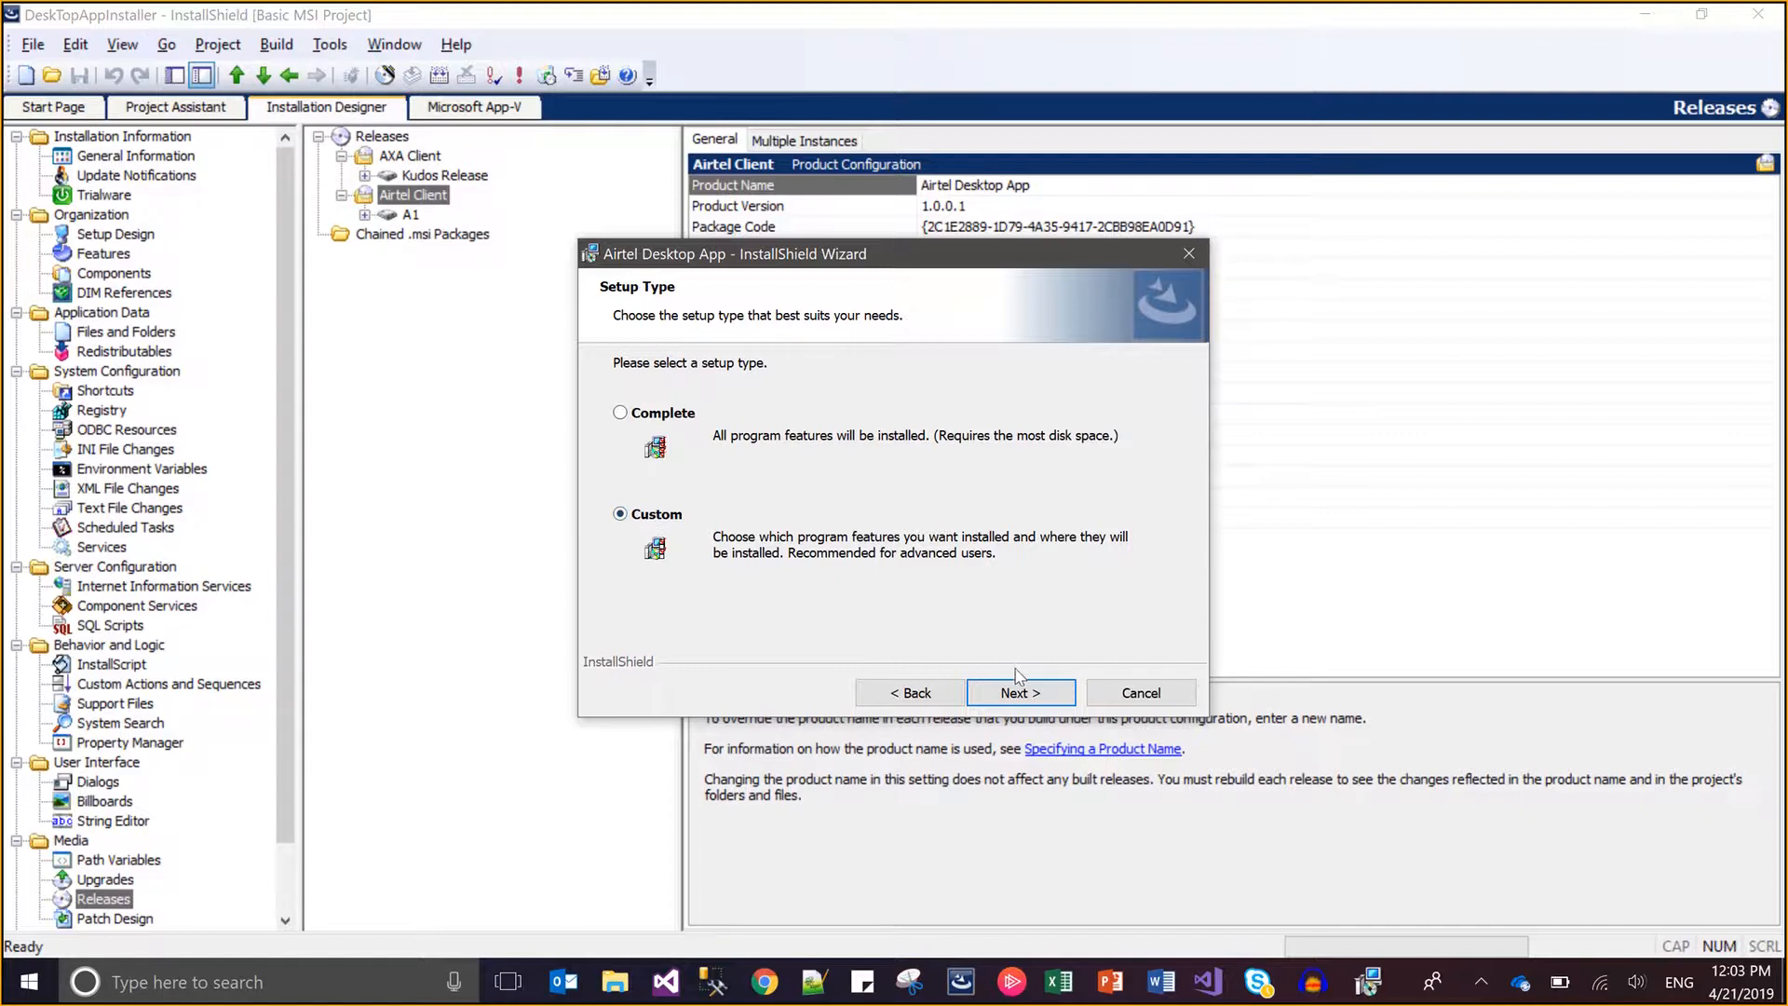
left_click(1032, 691)
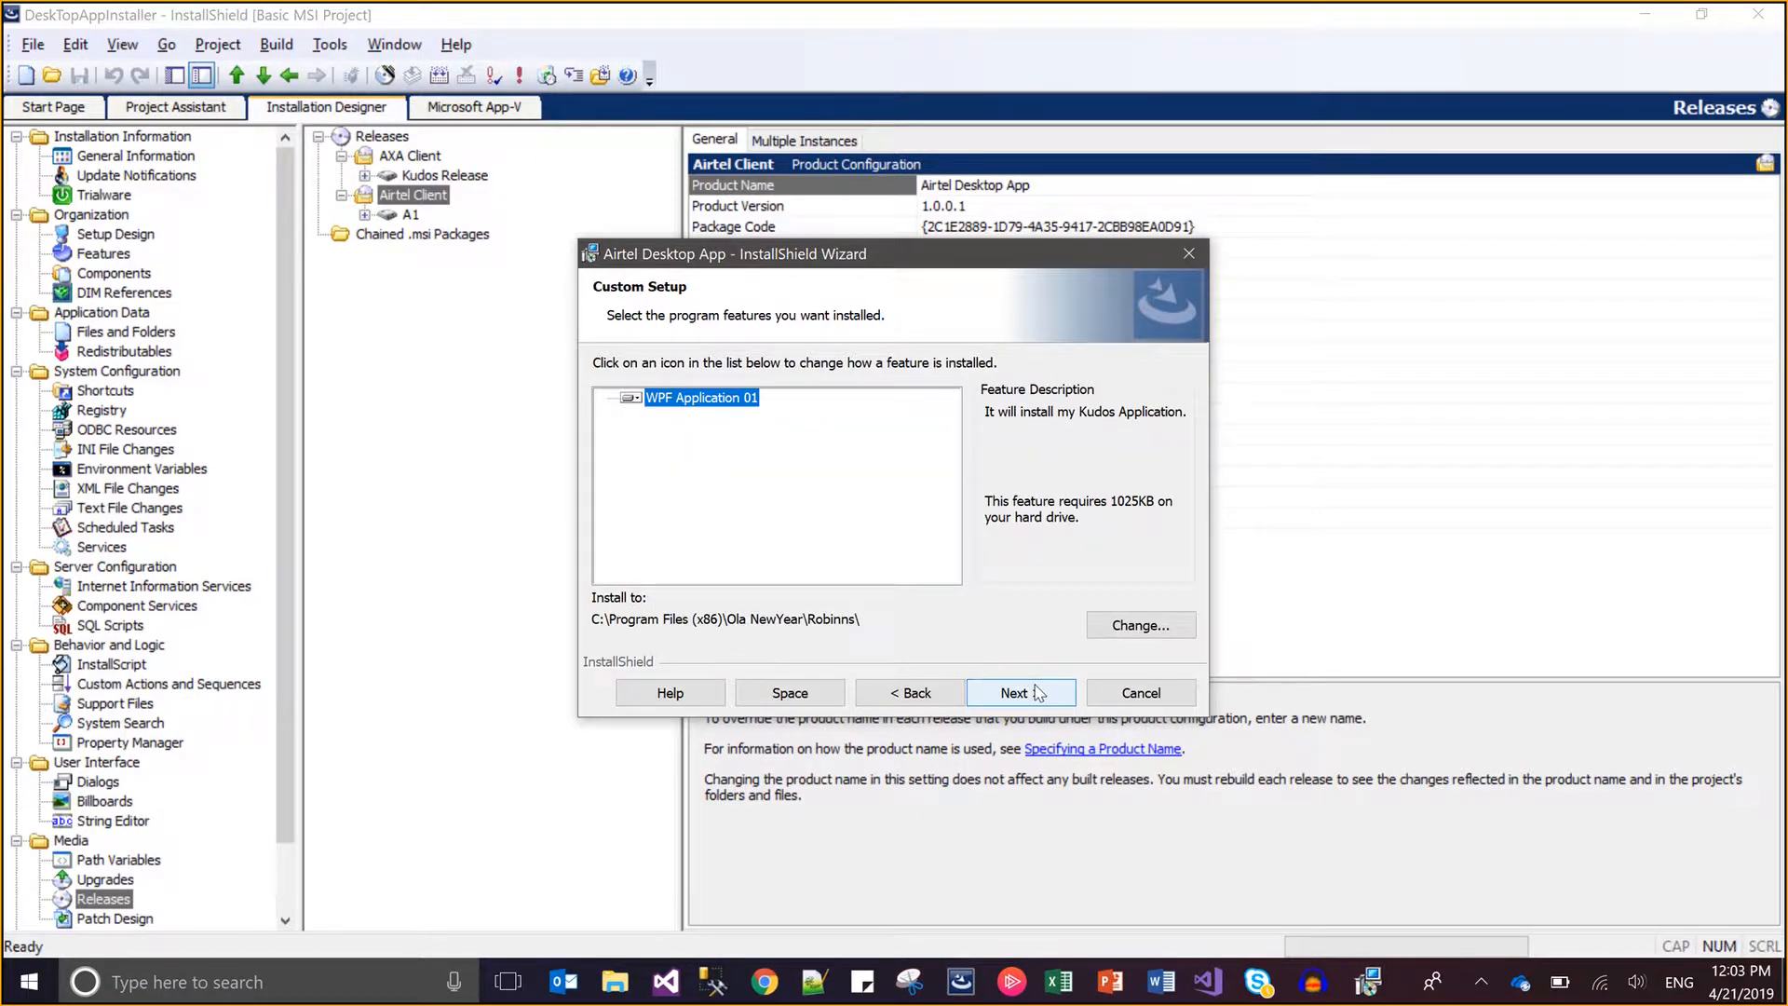
left_click(1036, 692)
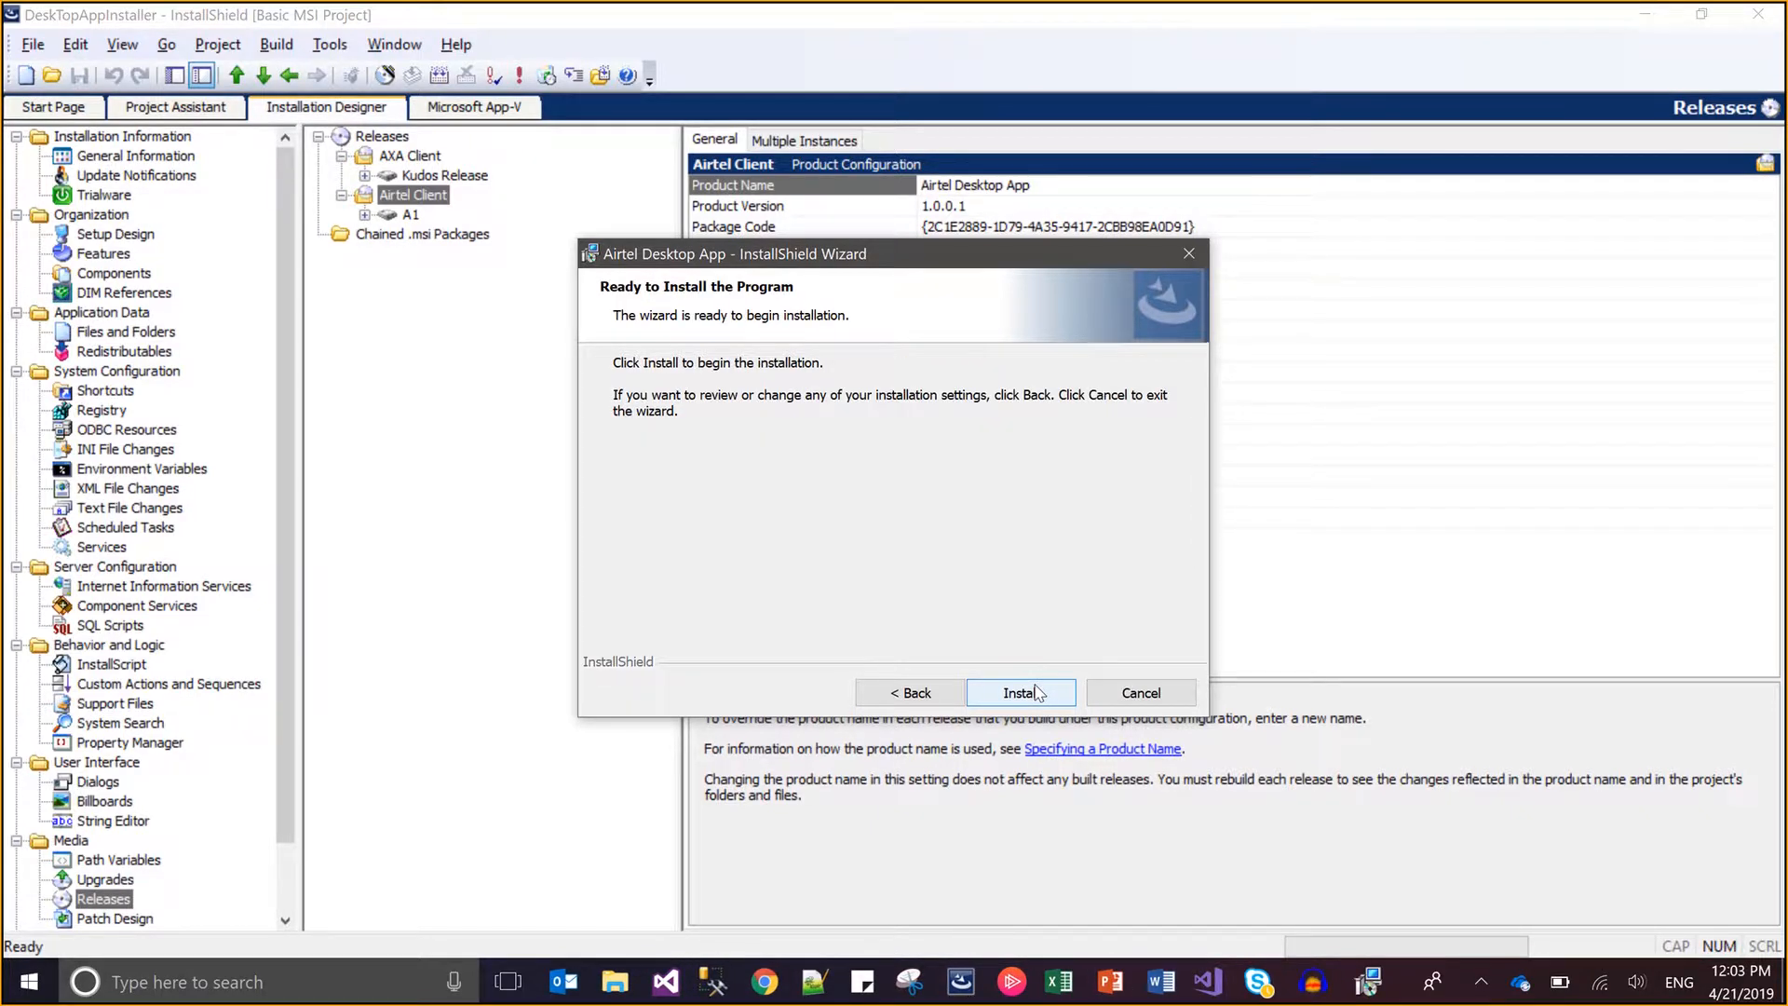
left_click(1038, 693)
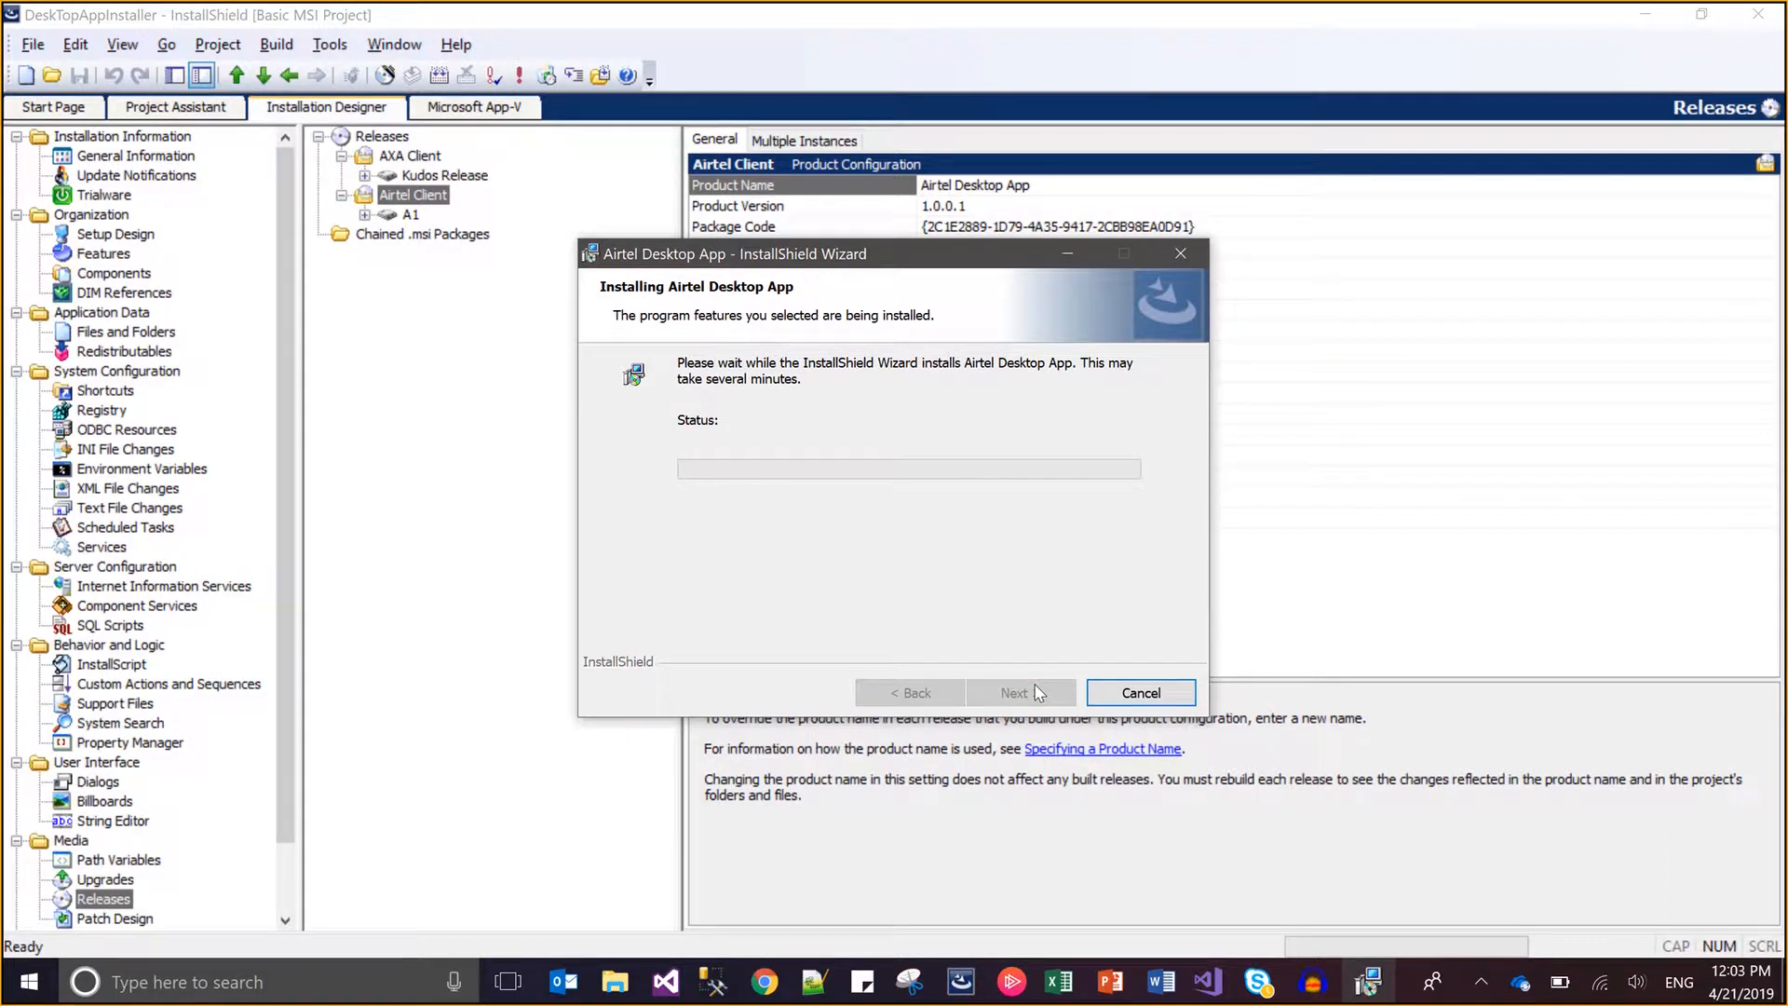
Open Control Panel's list of installed programs, look through it, and minimize the window.
left_click(392, 980)
type("control pa")
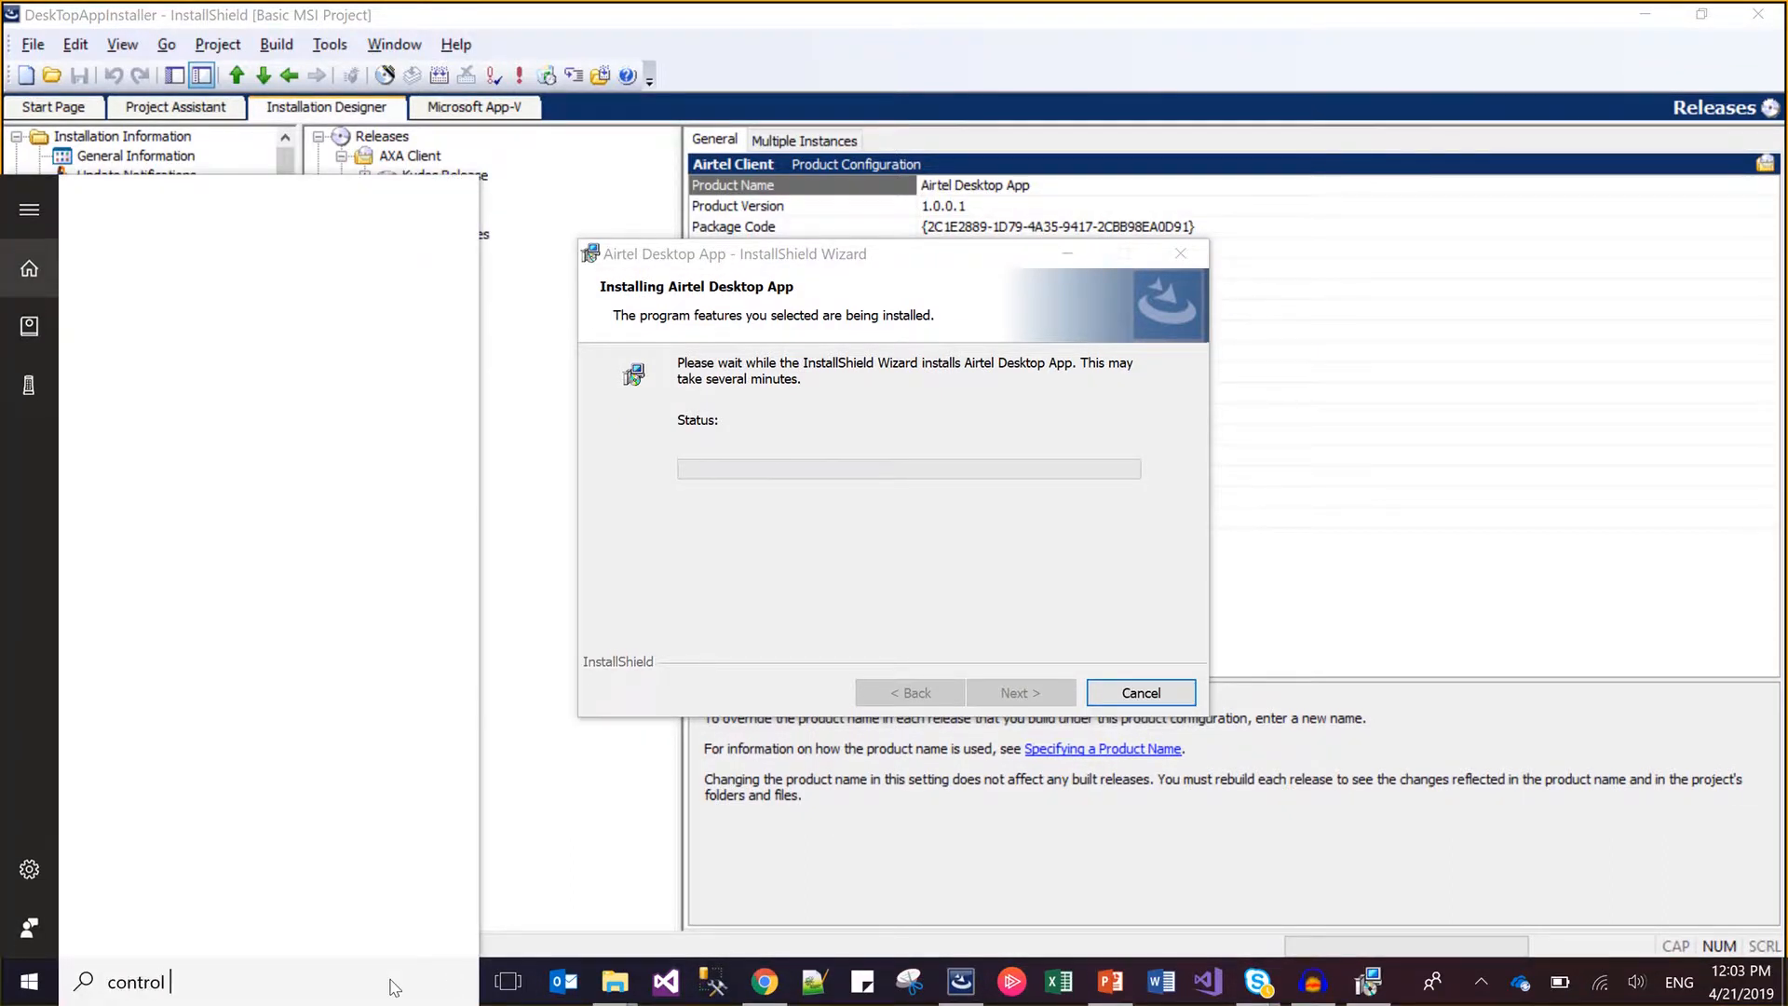
type("nel")
key("Return")
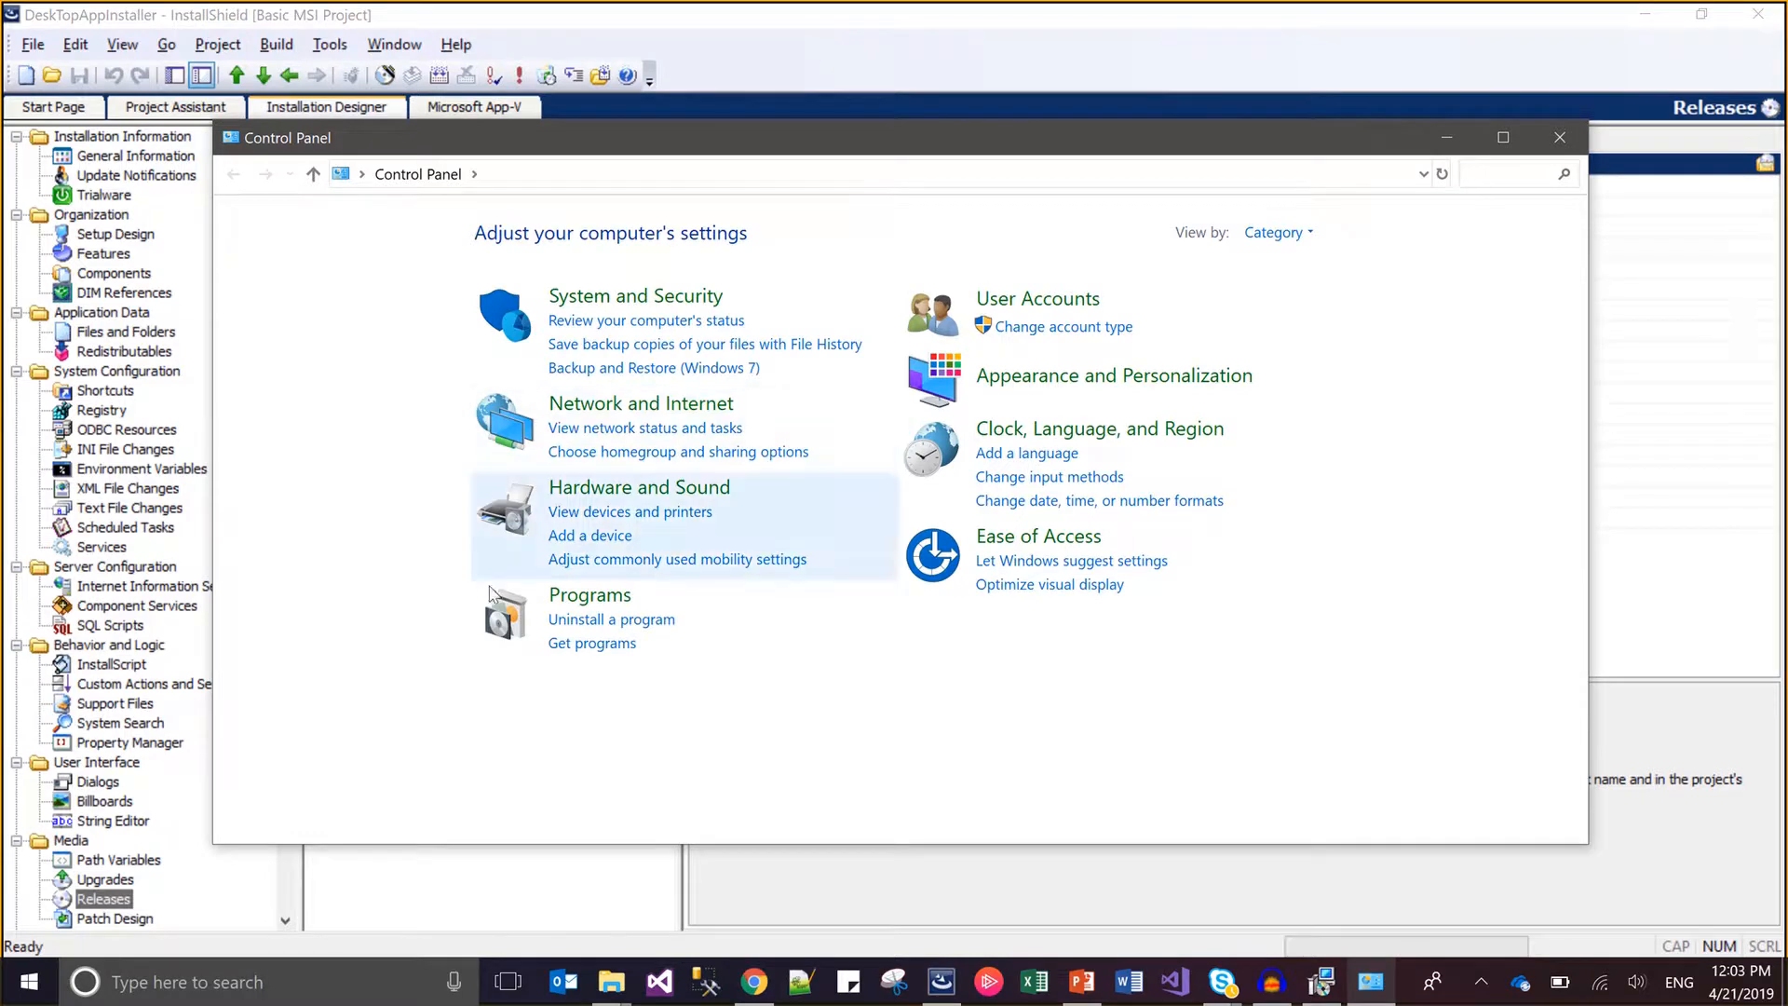
left_click(579, 619)
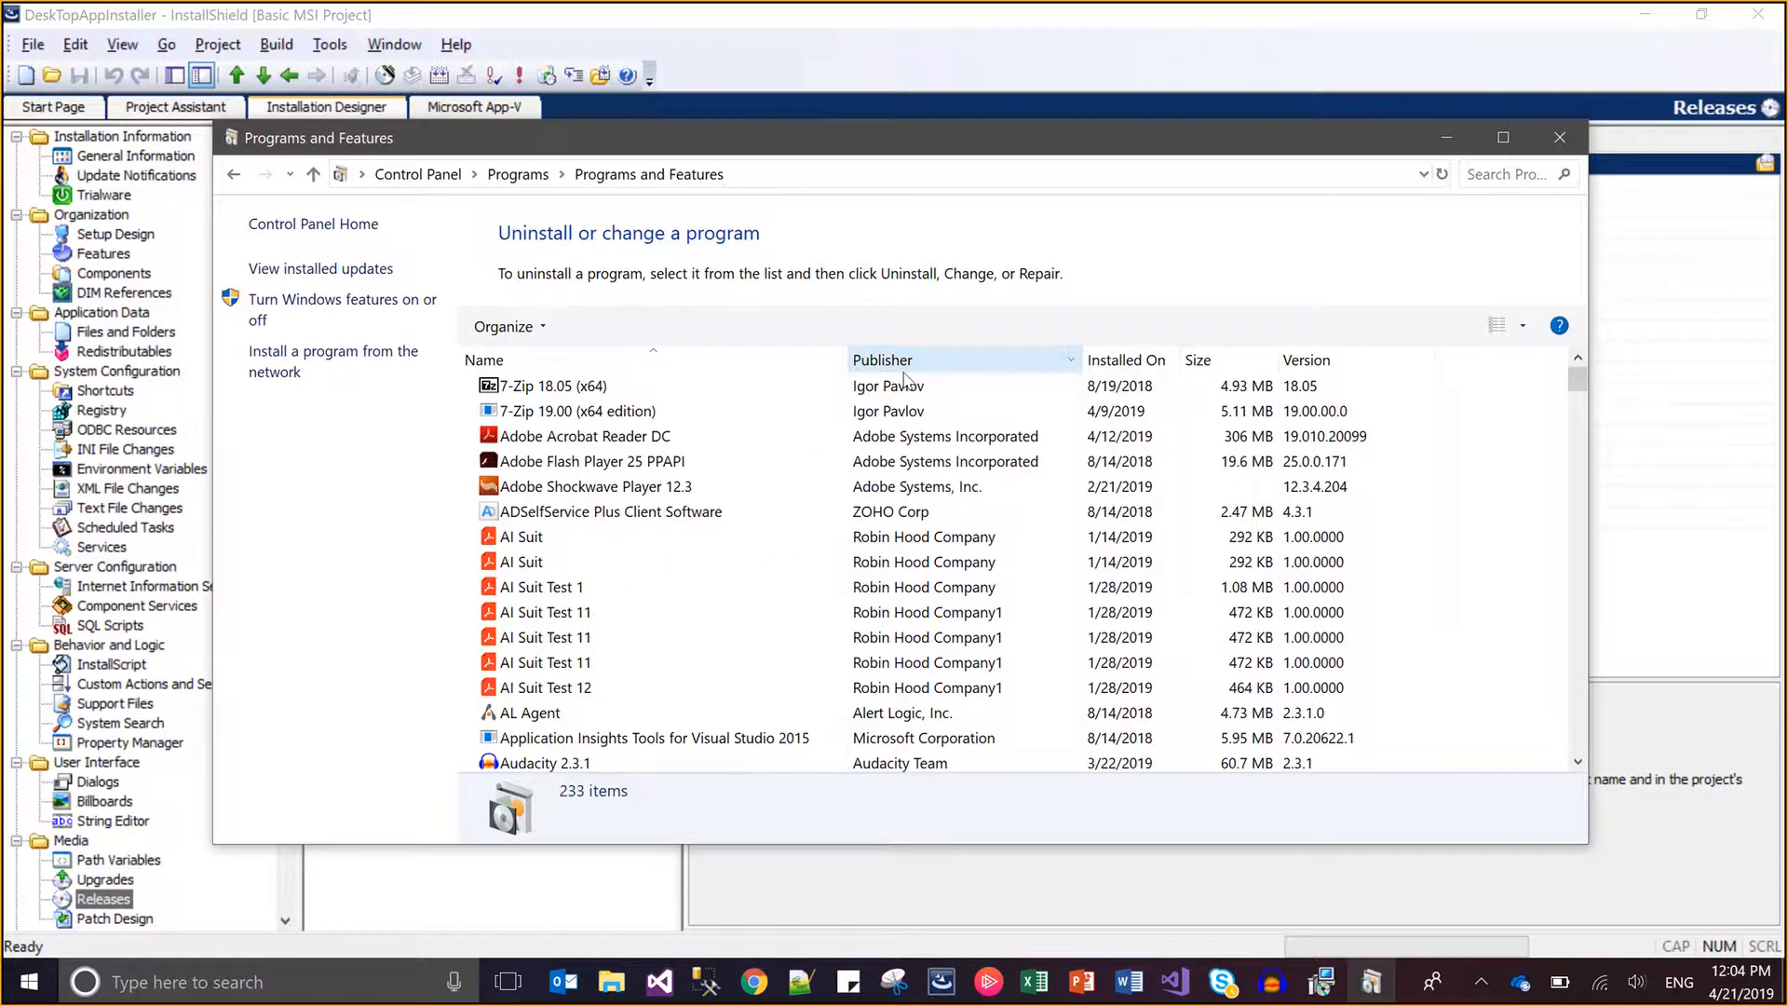
left_click(1446, 140)
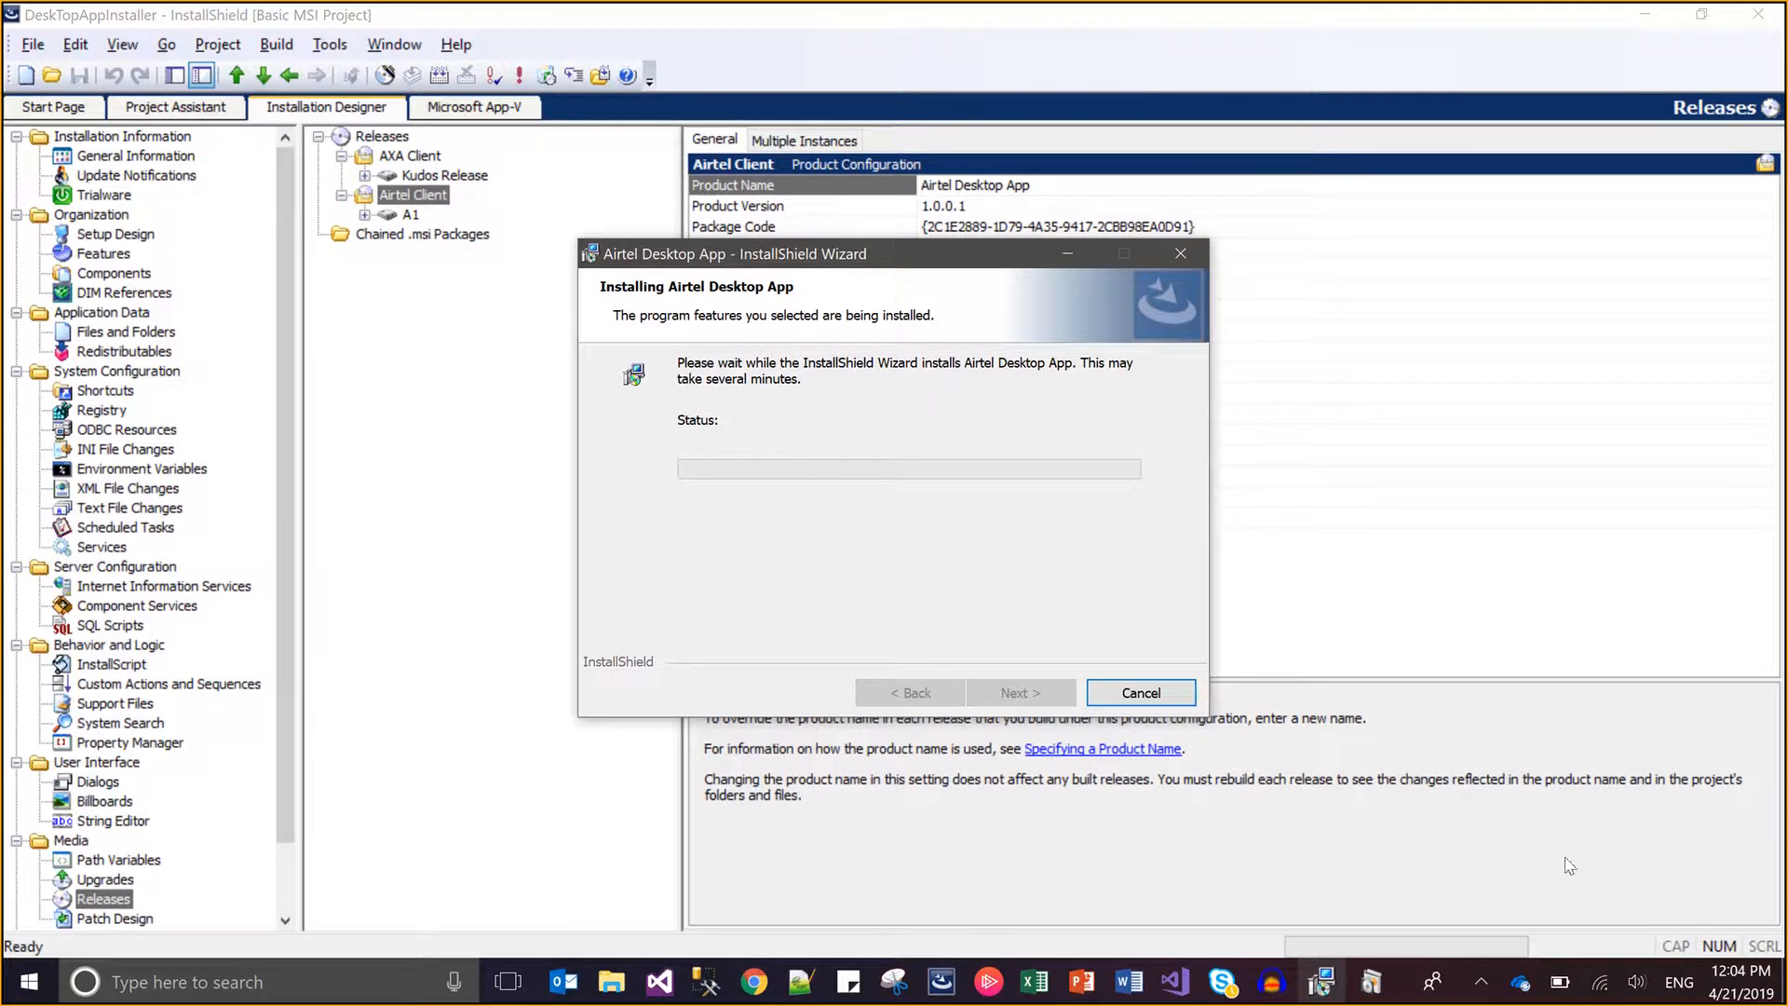
Finish the Airtel installation wizard and check the Airtel Desktop App entry in Programs and Features, sorting the programs by install date.
mouse_move(1367, 975)
mouse_move(750, 994)
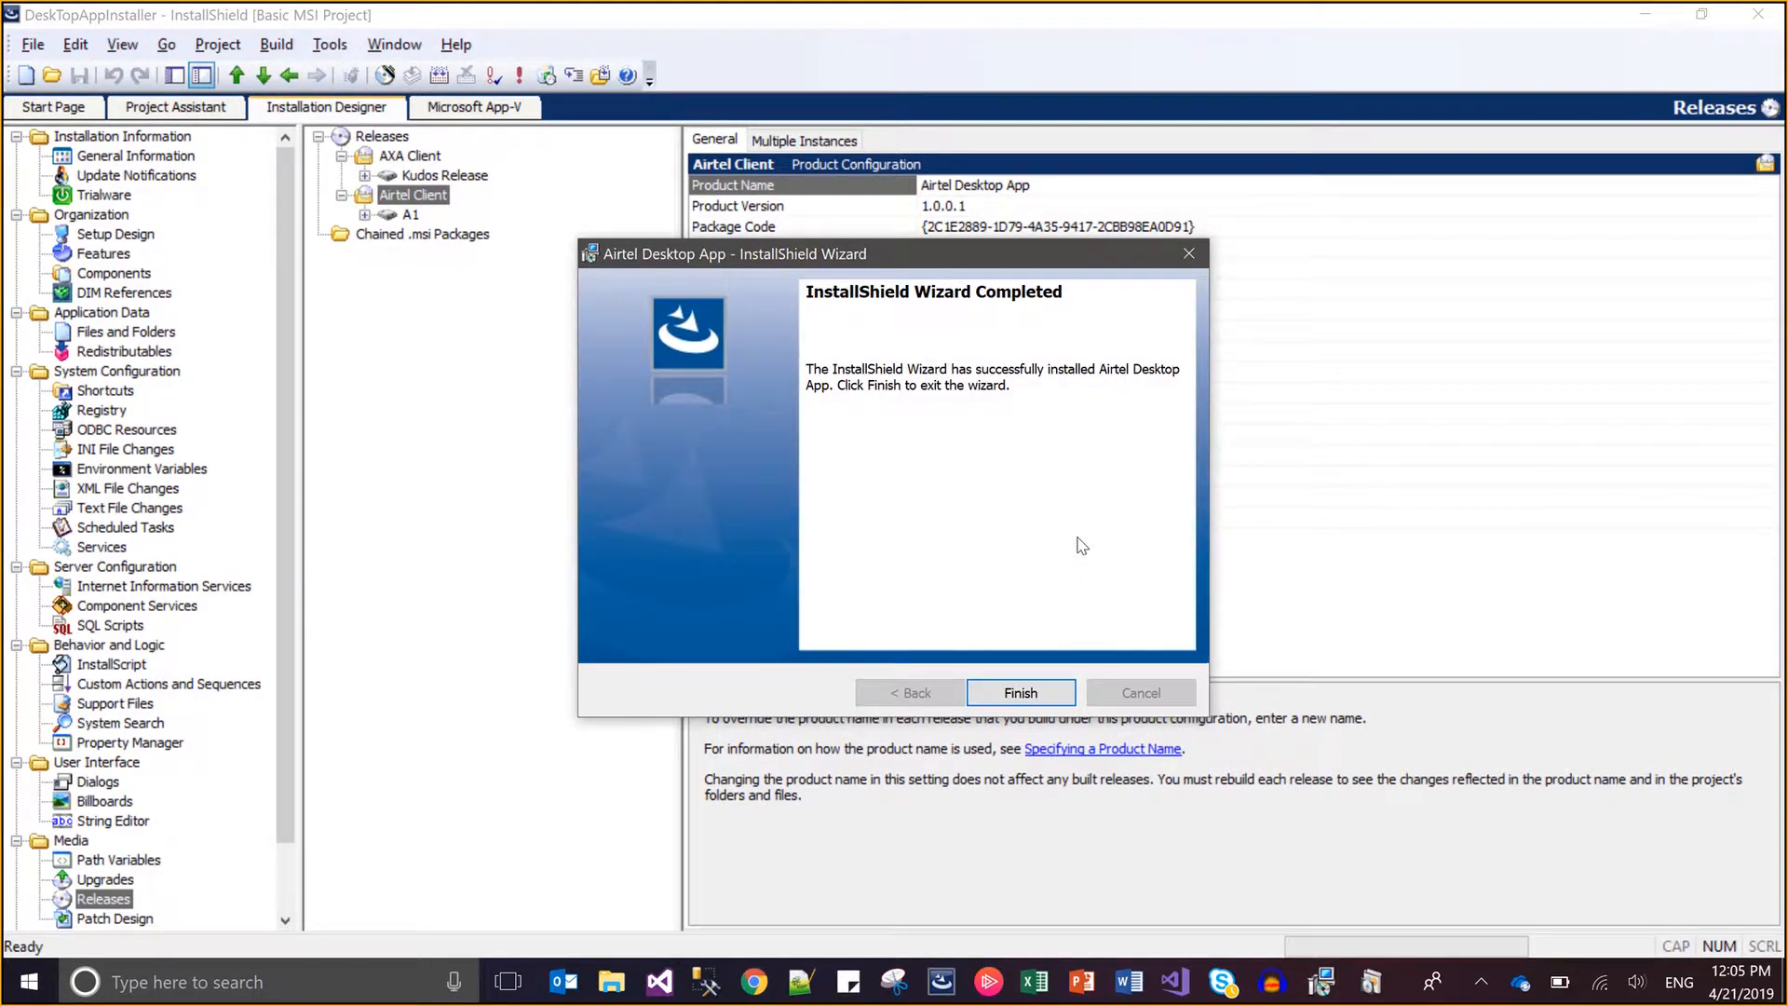
left_click(1015, 700)
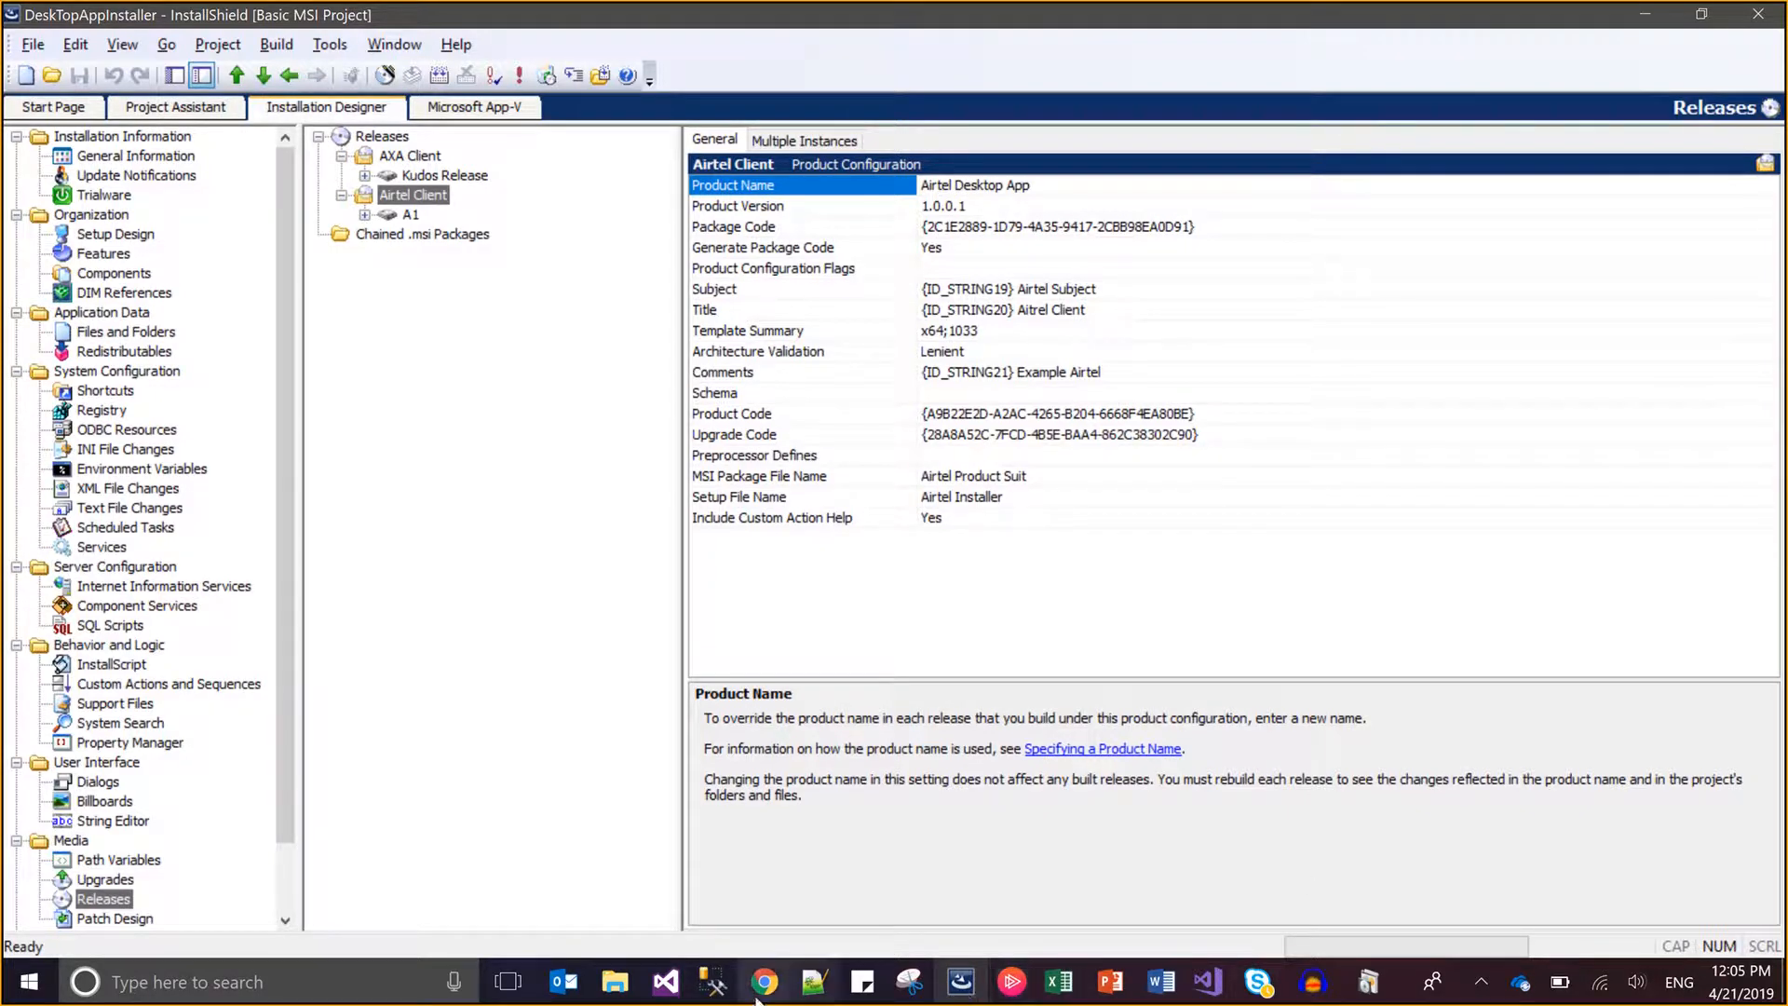
left_click(1364, 995)
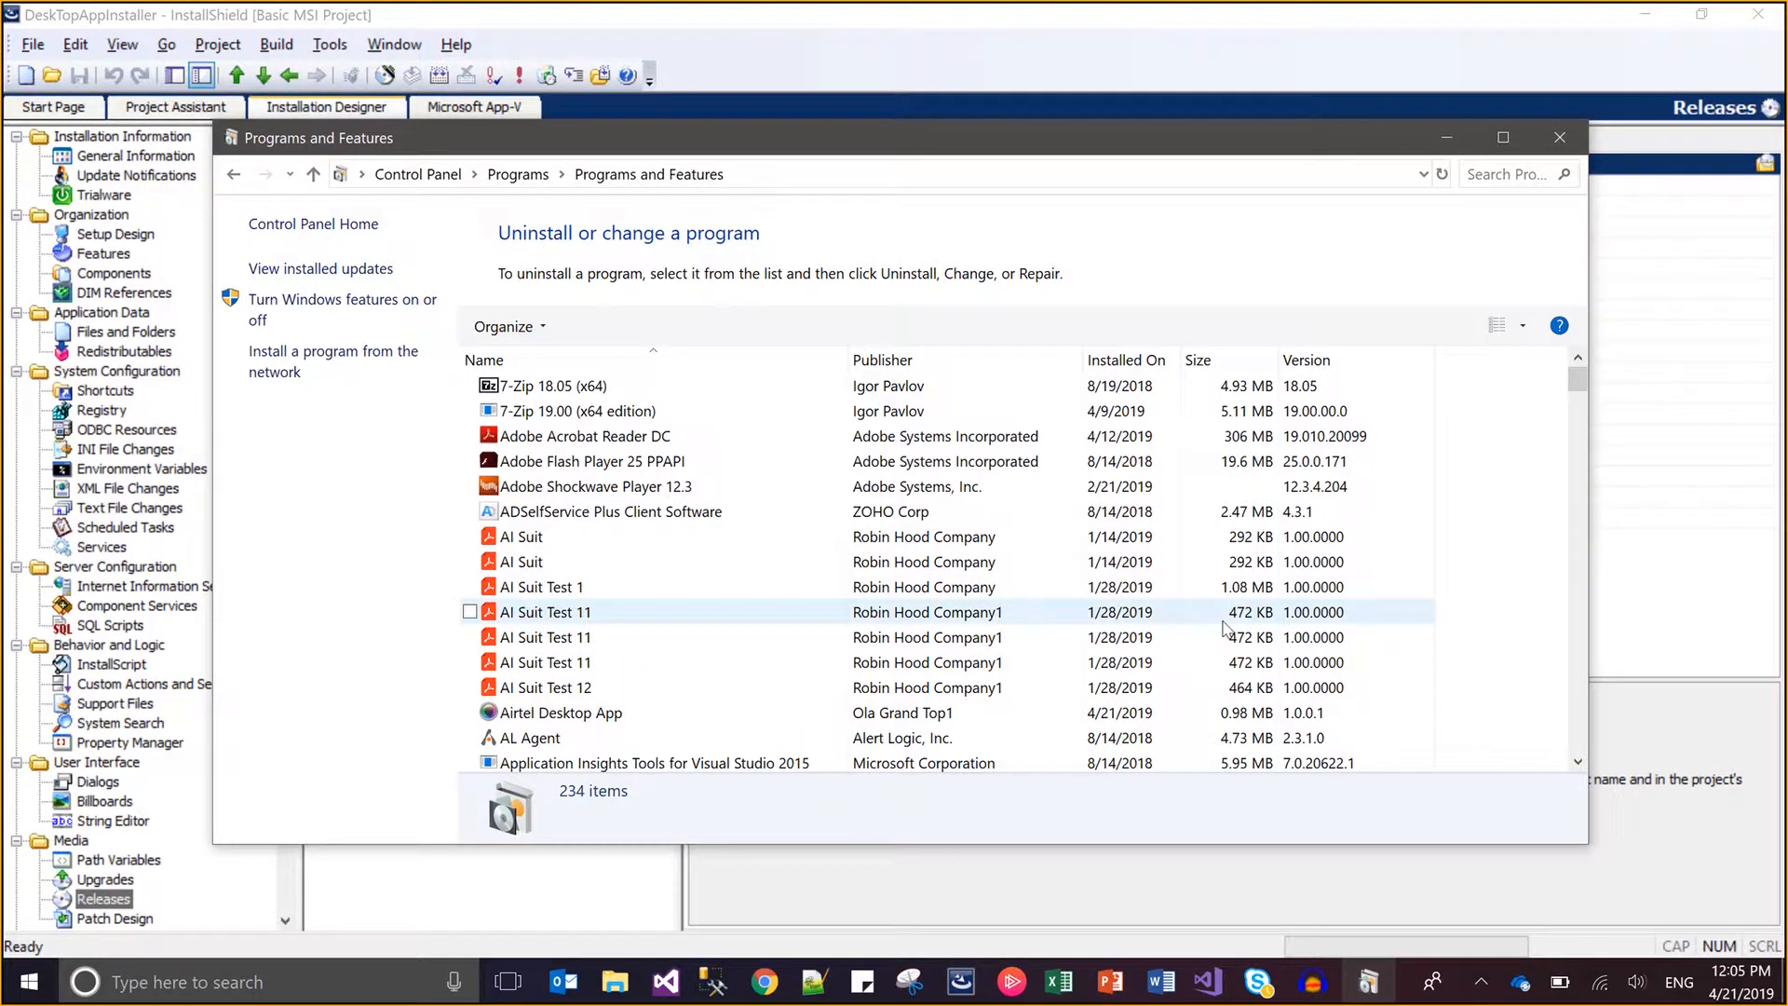
left_click(1123, 363)
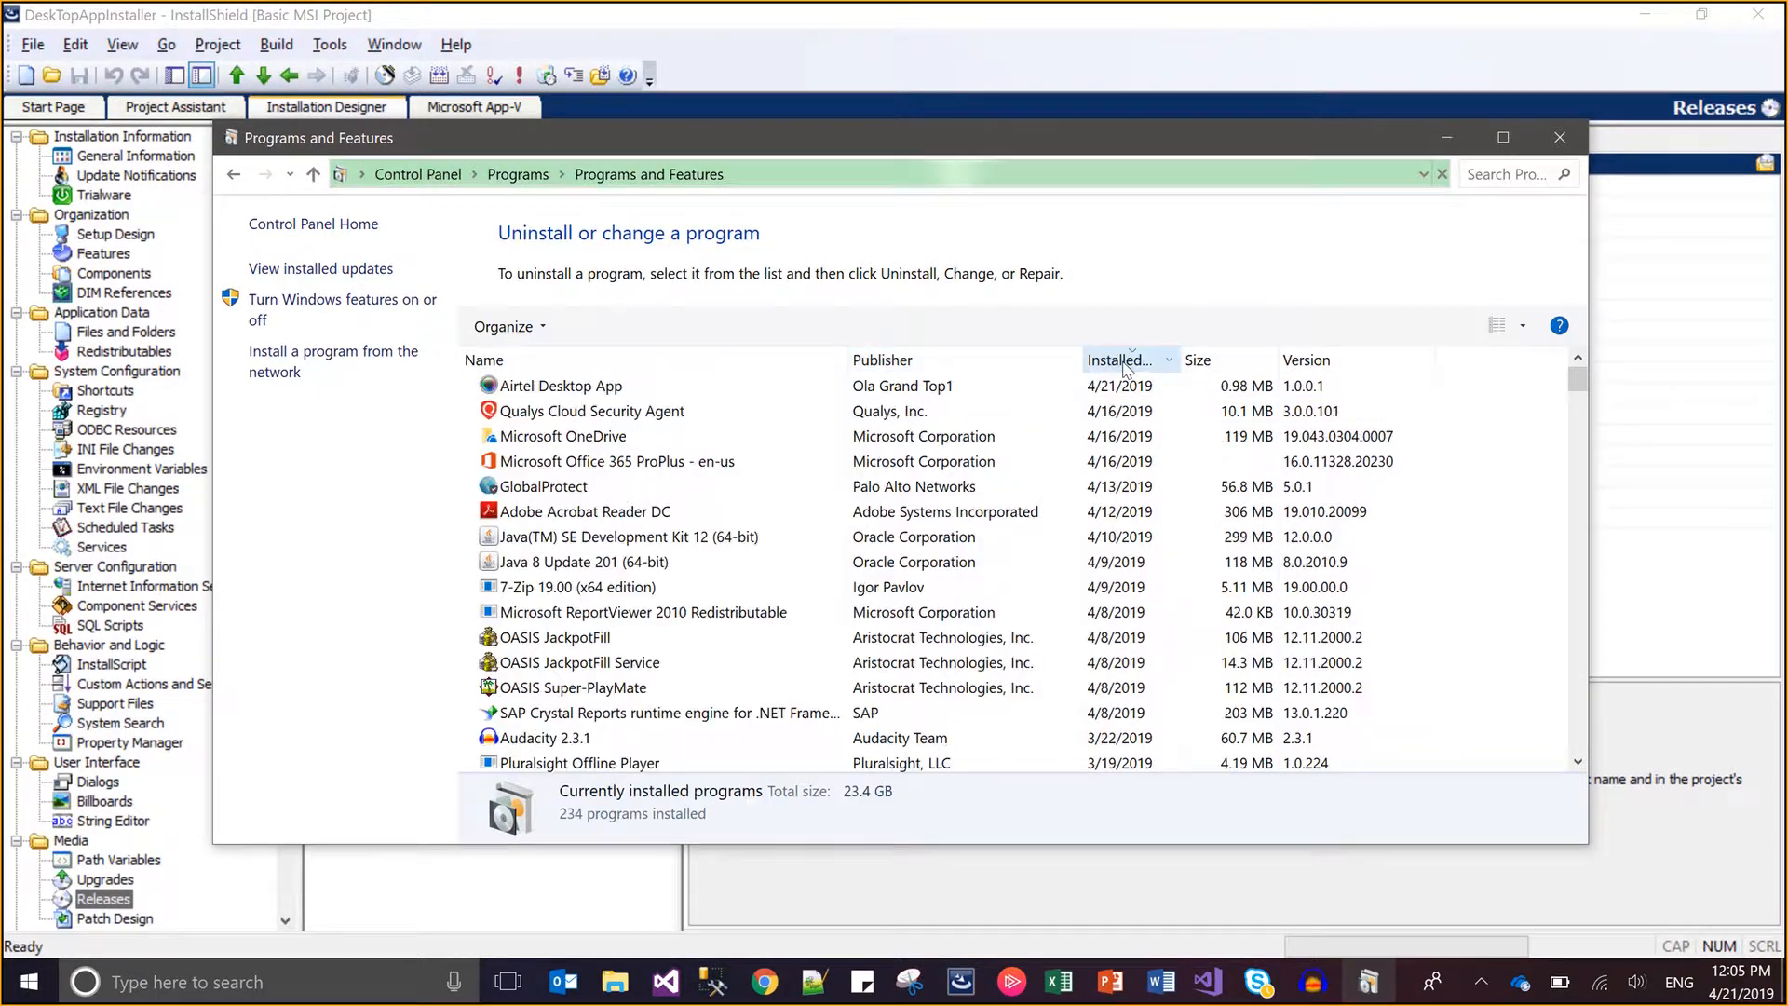
left_click(709, 385)
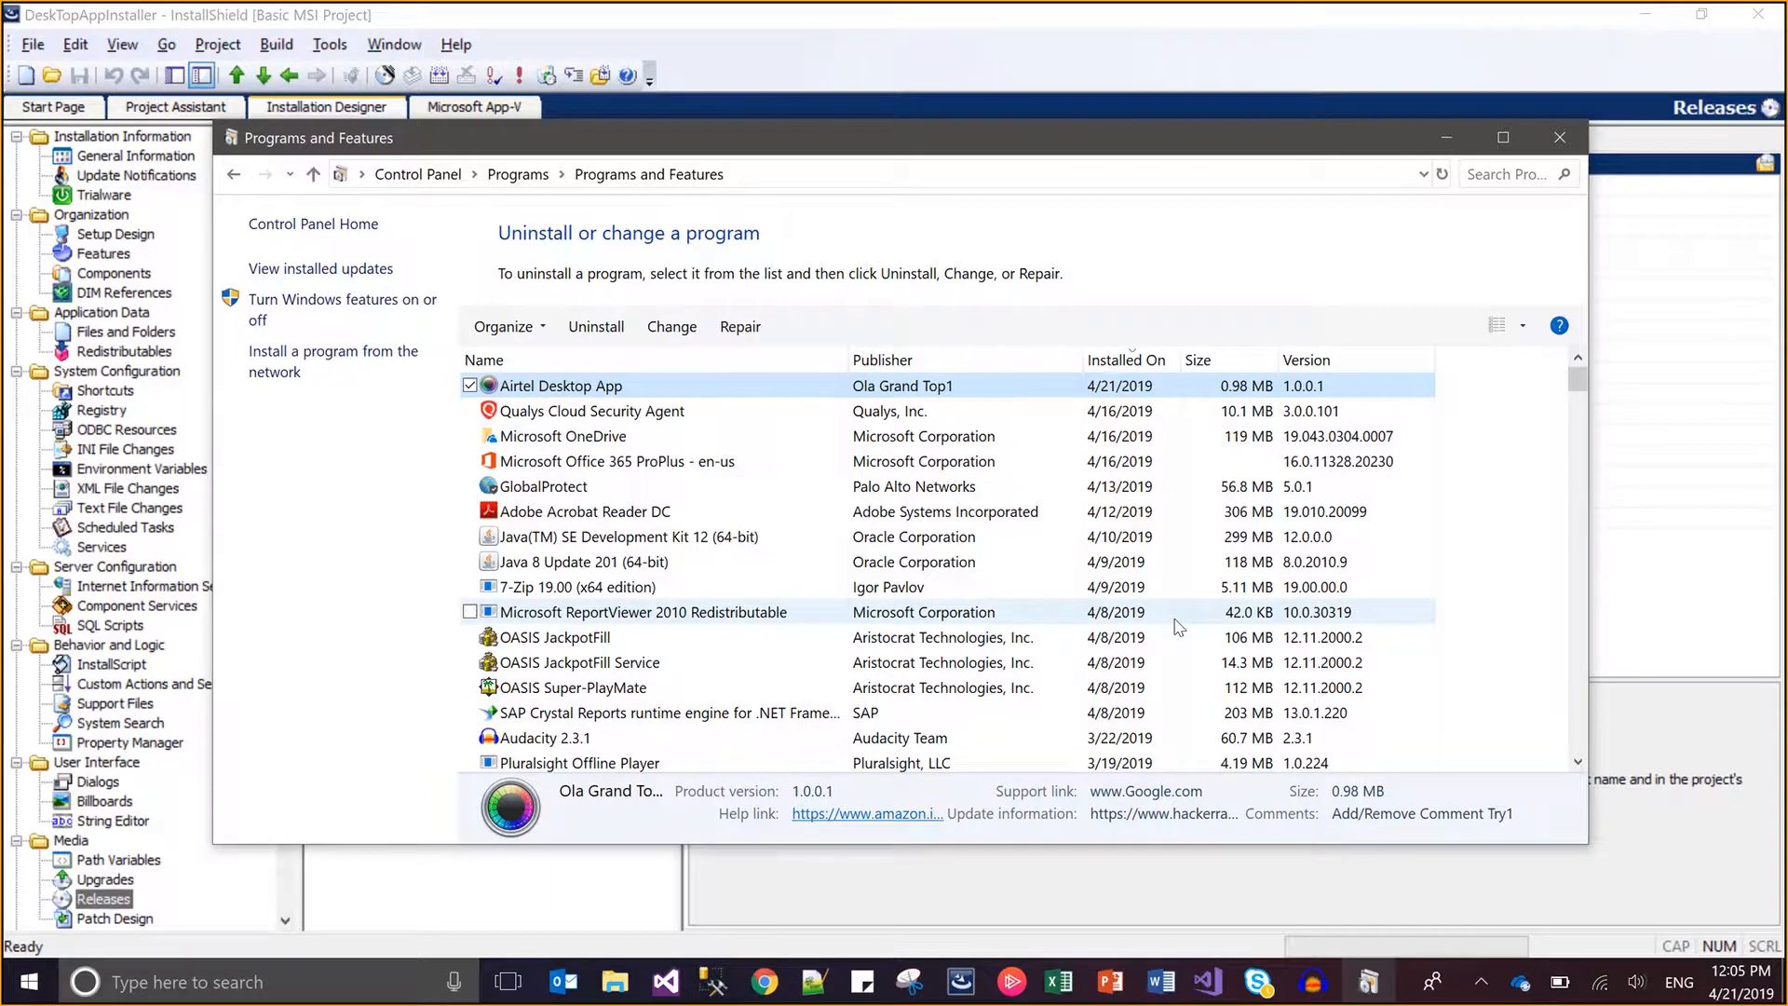
left_click(1448, 145)
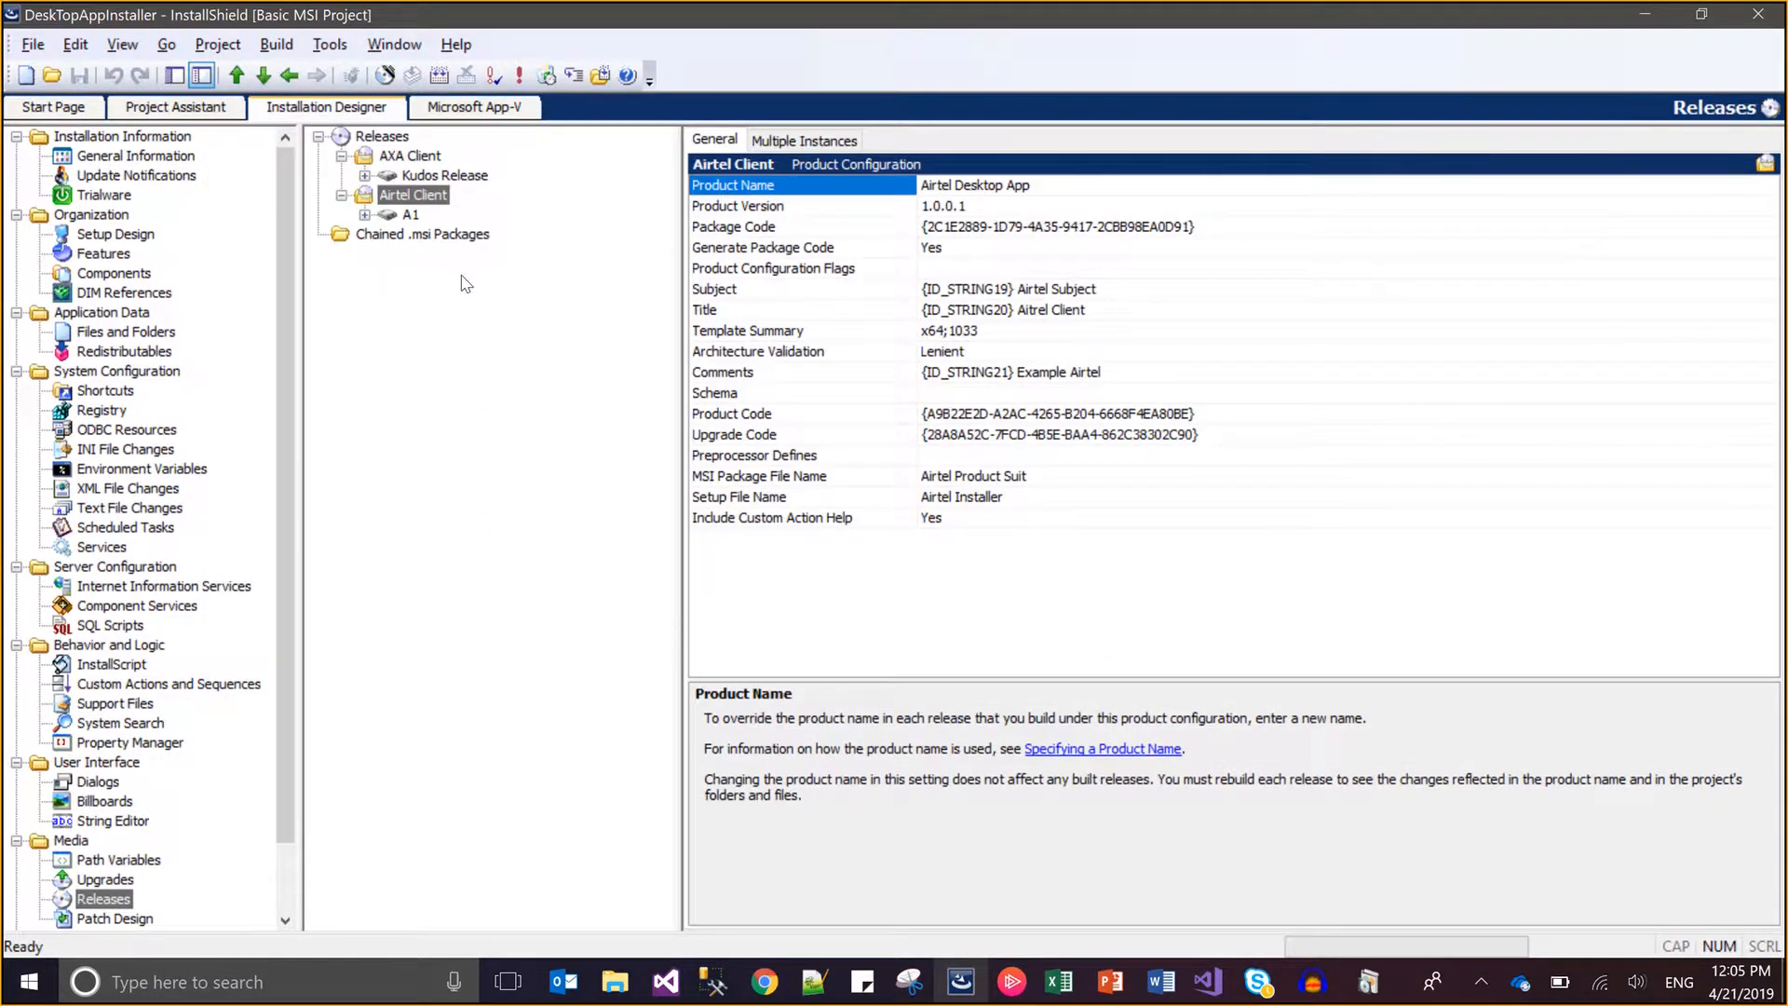
Build the AXA Client's Kudos Release and close the Airtel DISK1 folder window.
left_click(408, 177)
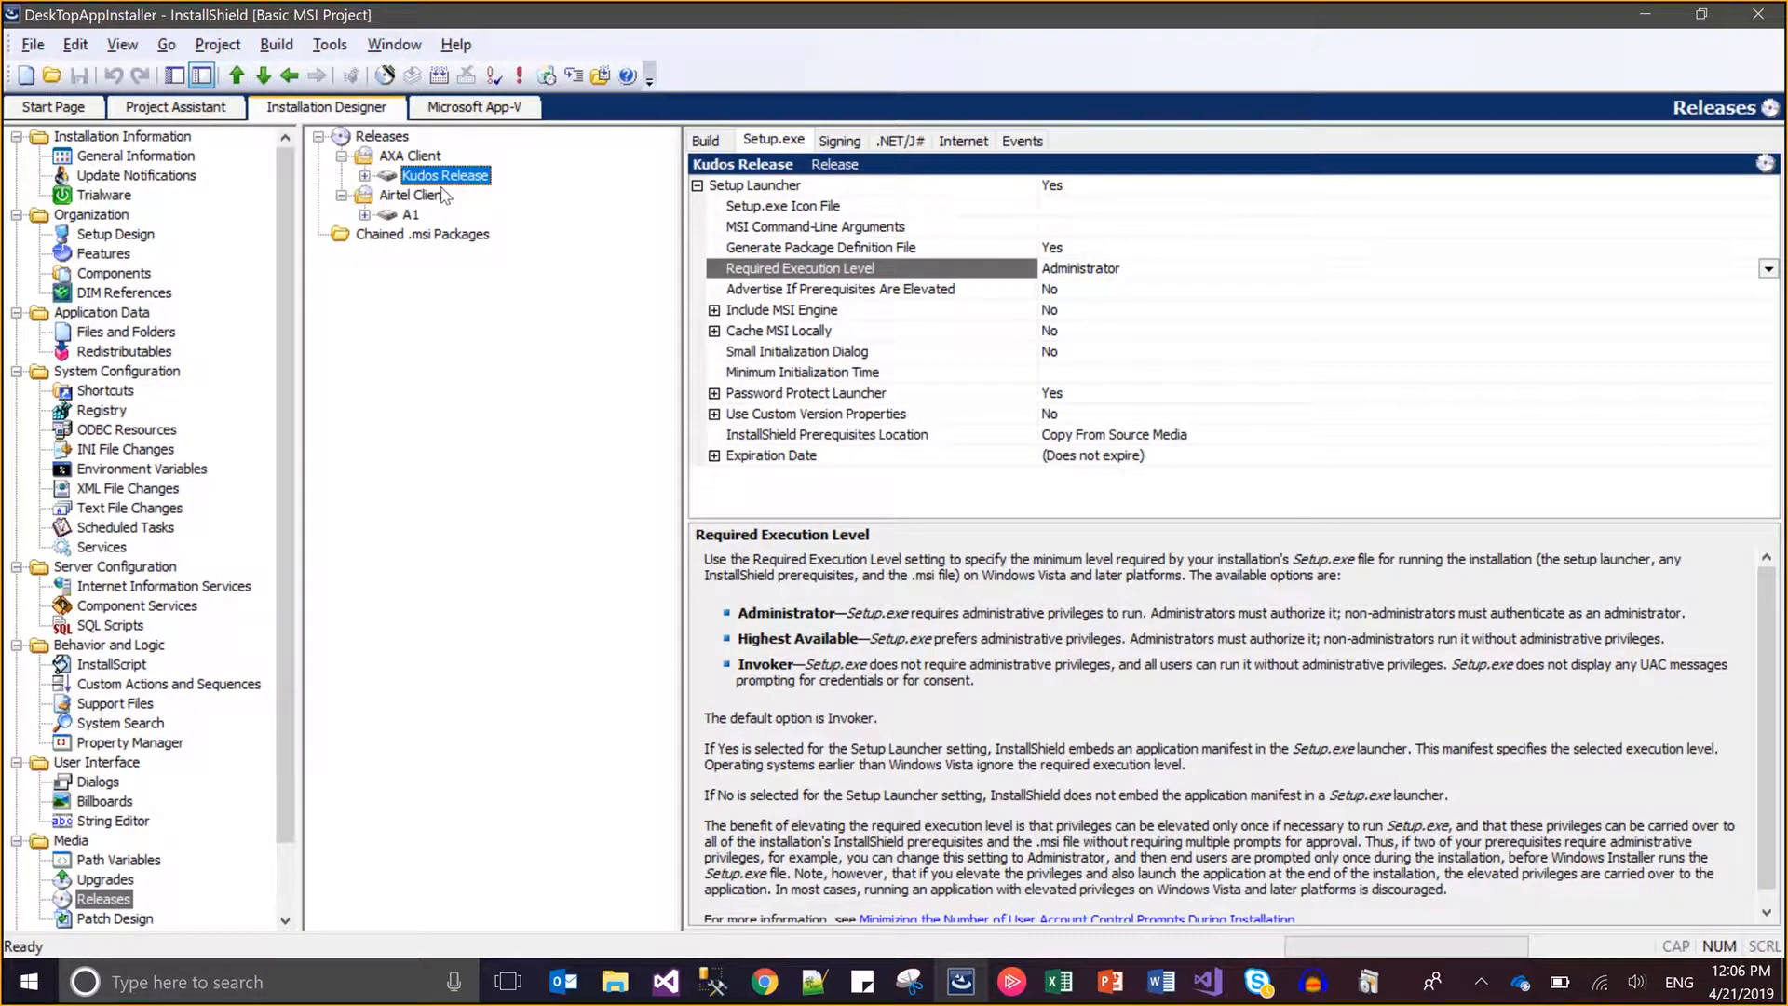
left_click(275, 44)
left_click(322, 135)
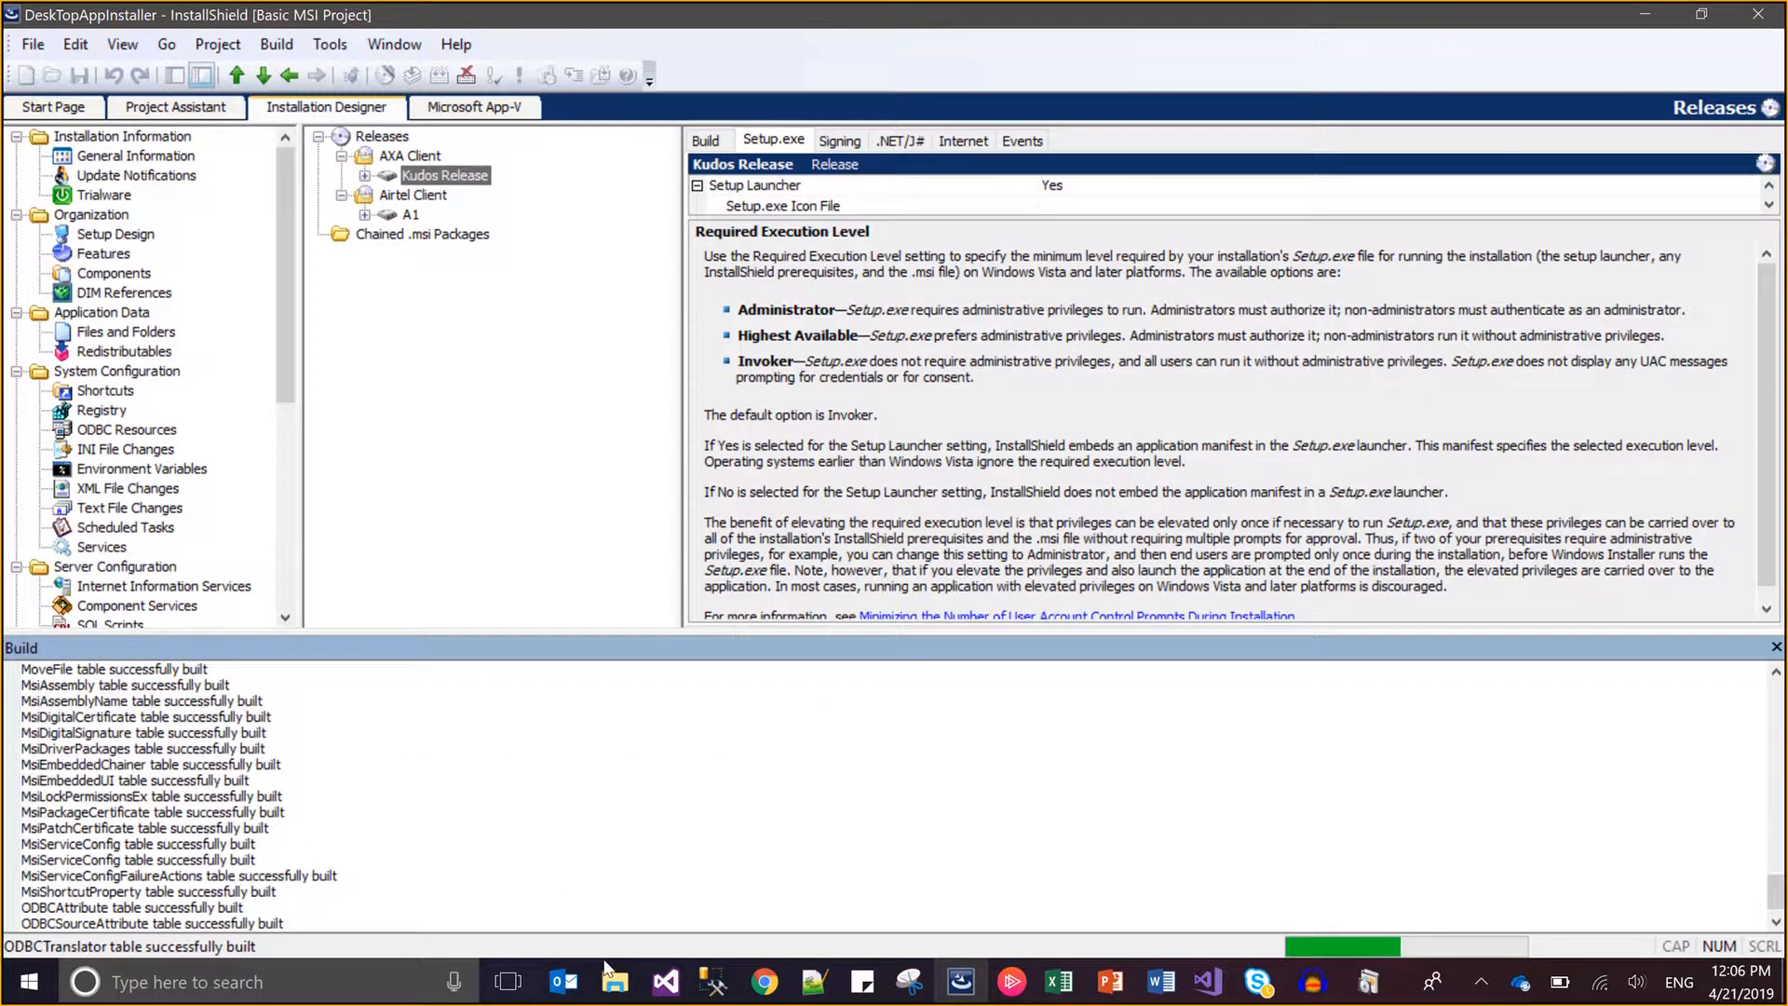
mouse_move(616, 985)
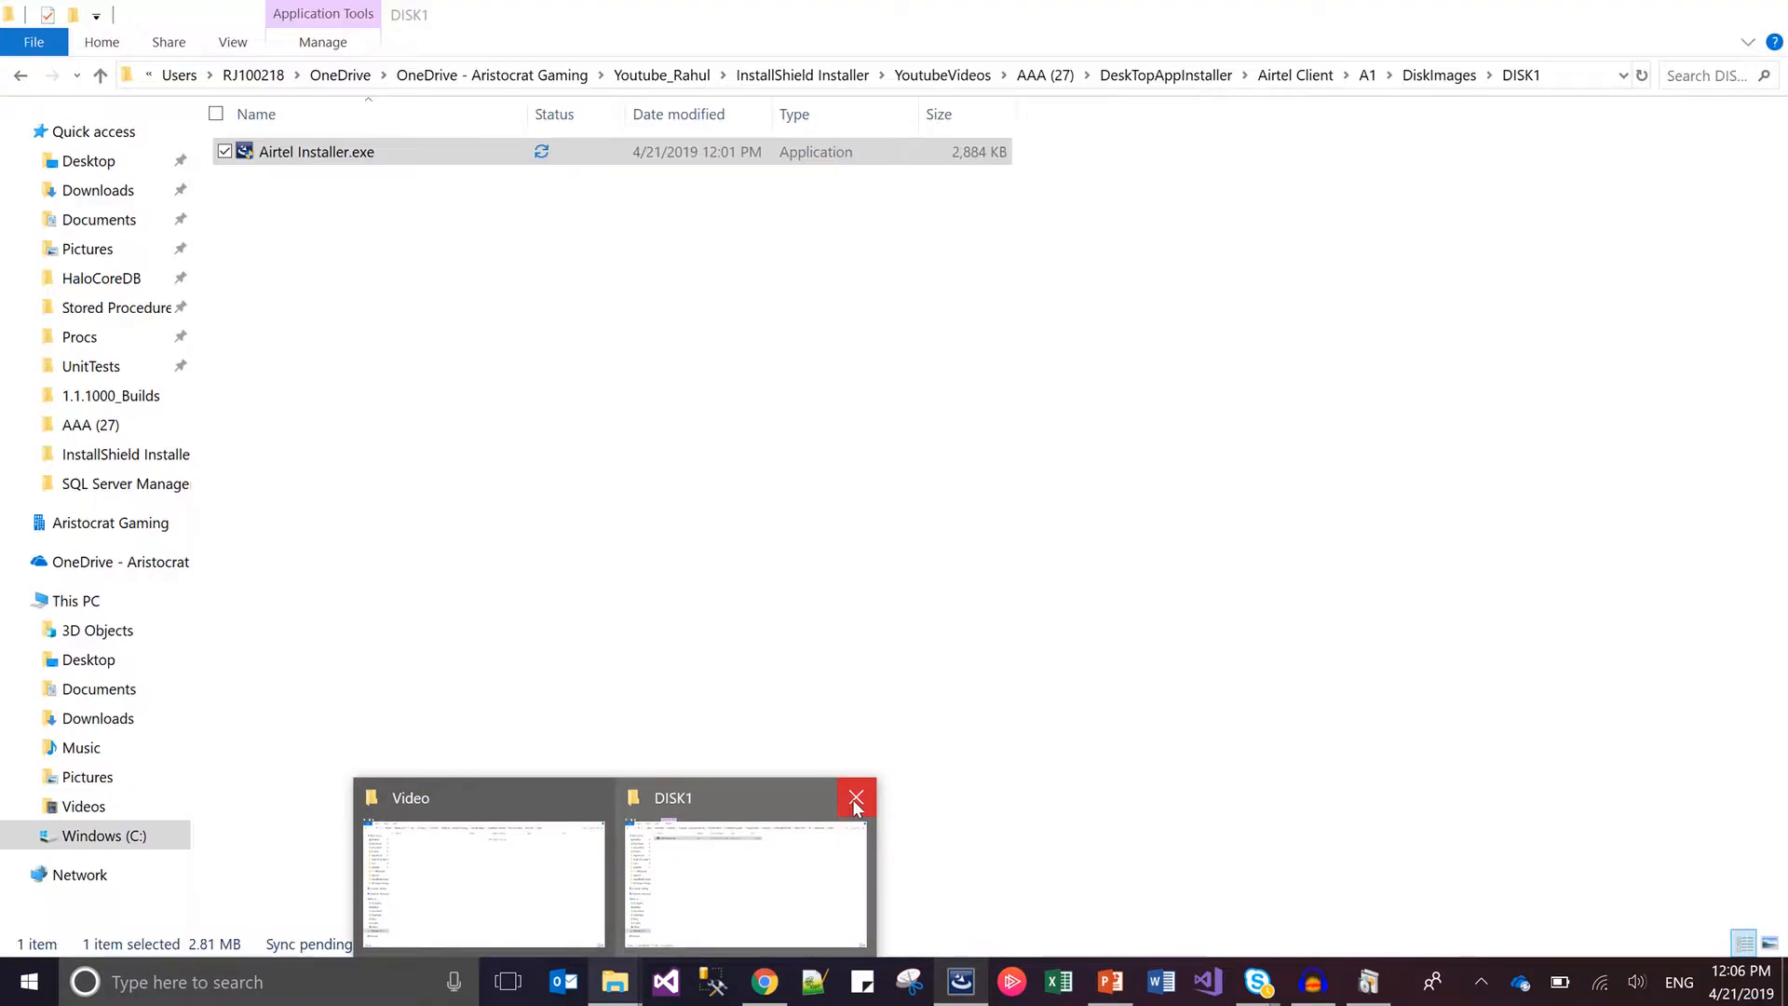
left_click(854, 798)
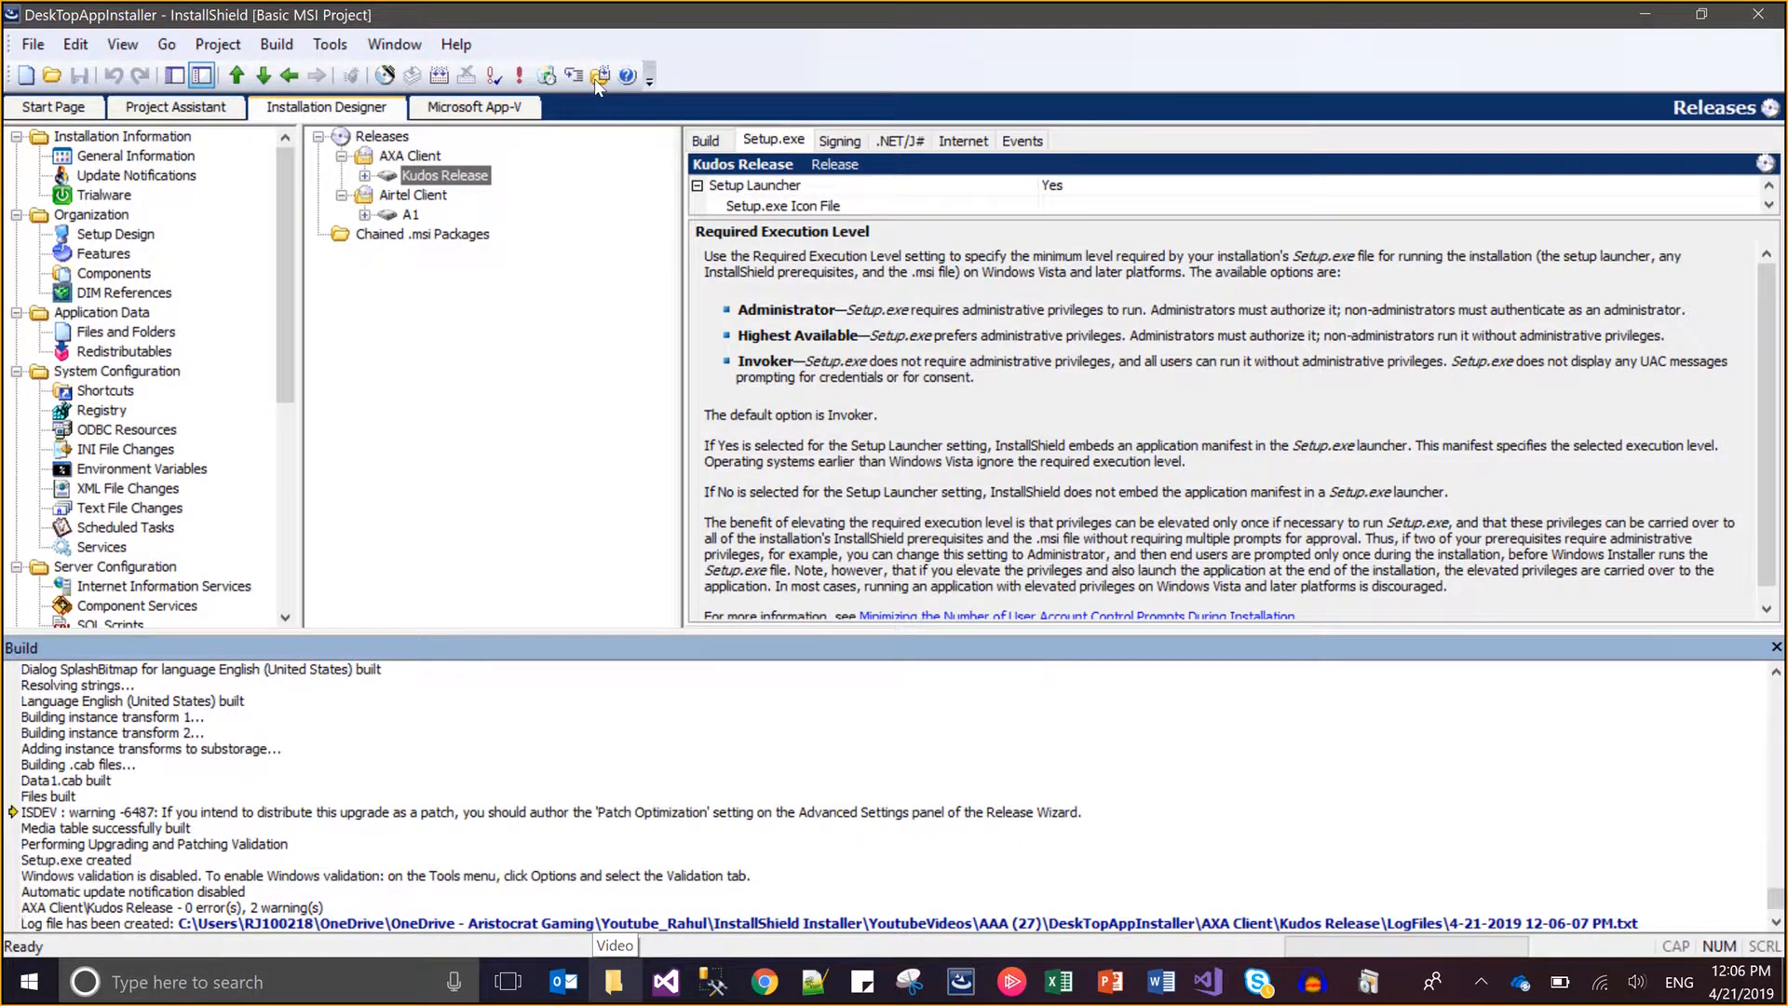
Open the Kudos Release's output folder from InstallShield, maximize its window, and select AXA Installer.exe.
left_click(596, 82)
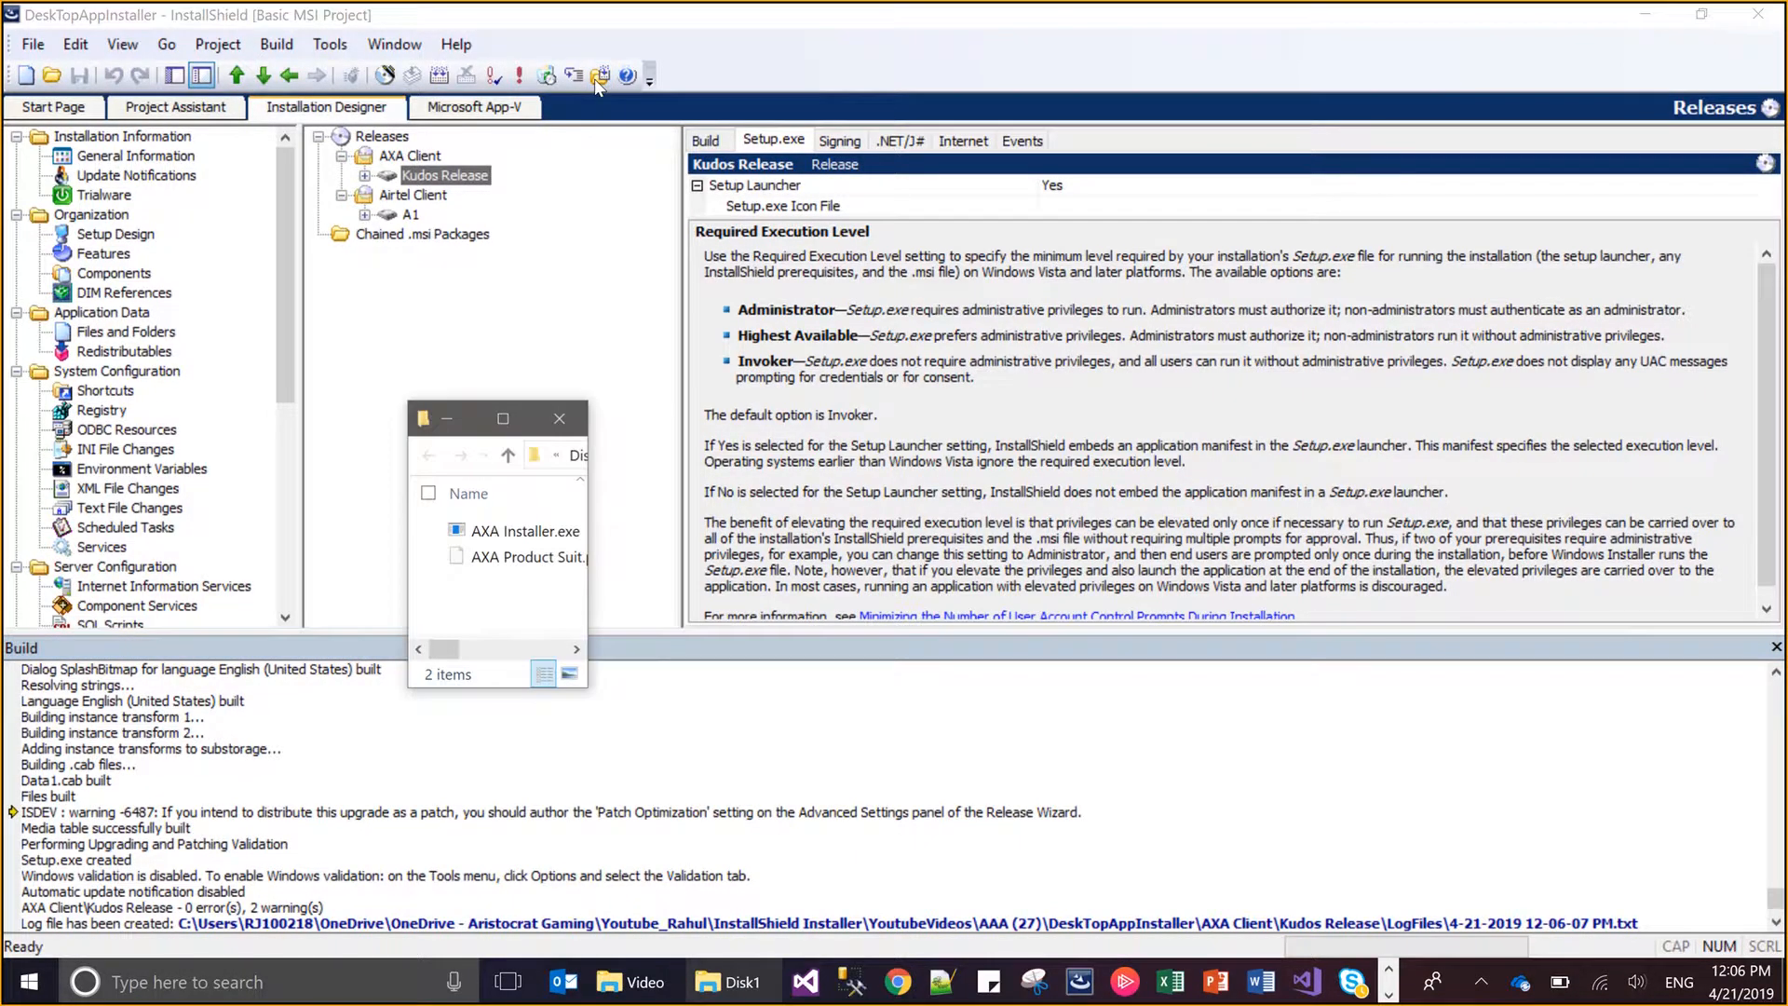
left_click(512, 418)
left_click(333, 156)
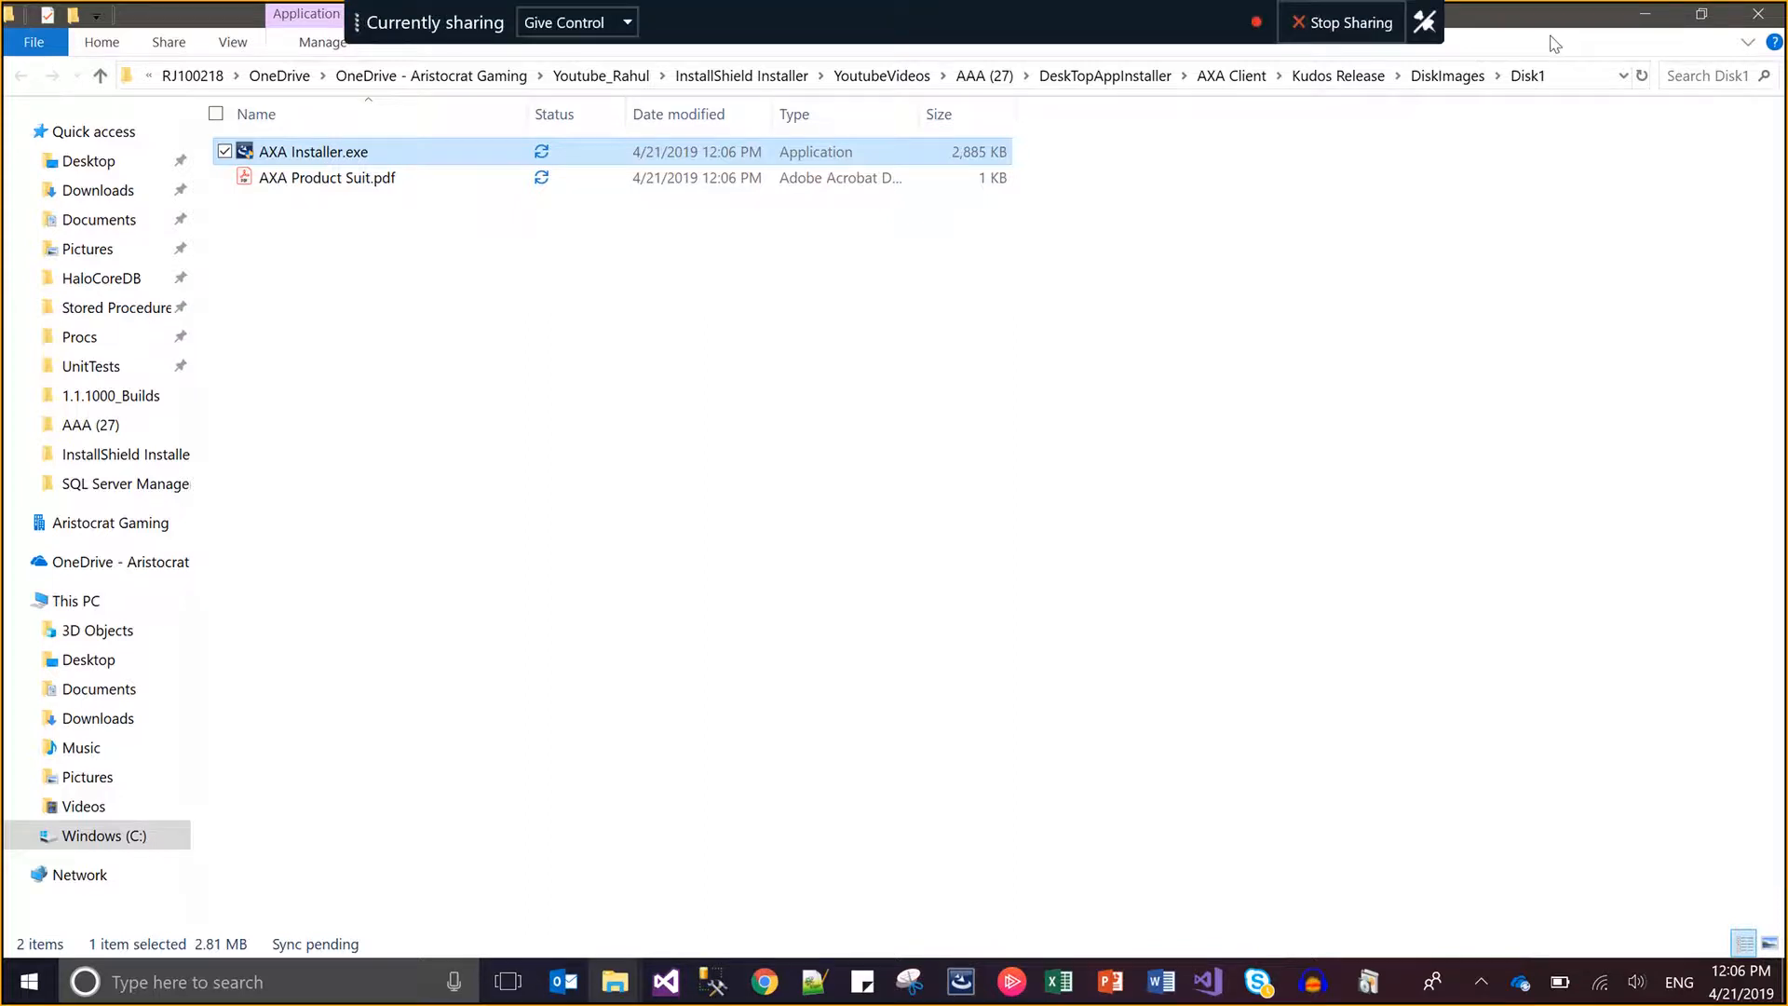
Run AXA Installer.exe, enter the launcher password, and minimize the folder window to show the AXA Desktop Suit wizard over InstallShield.
double_click(418, 157)
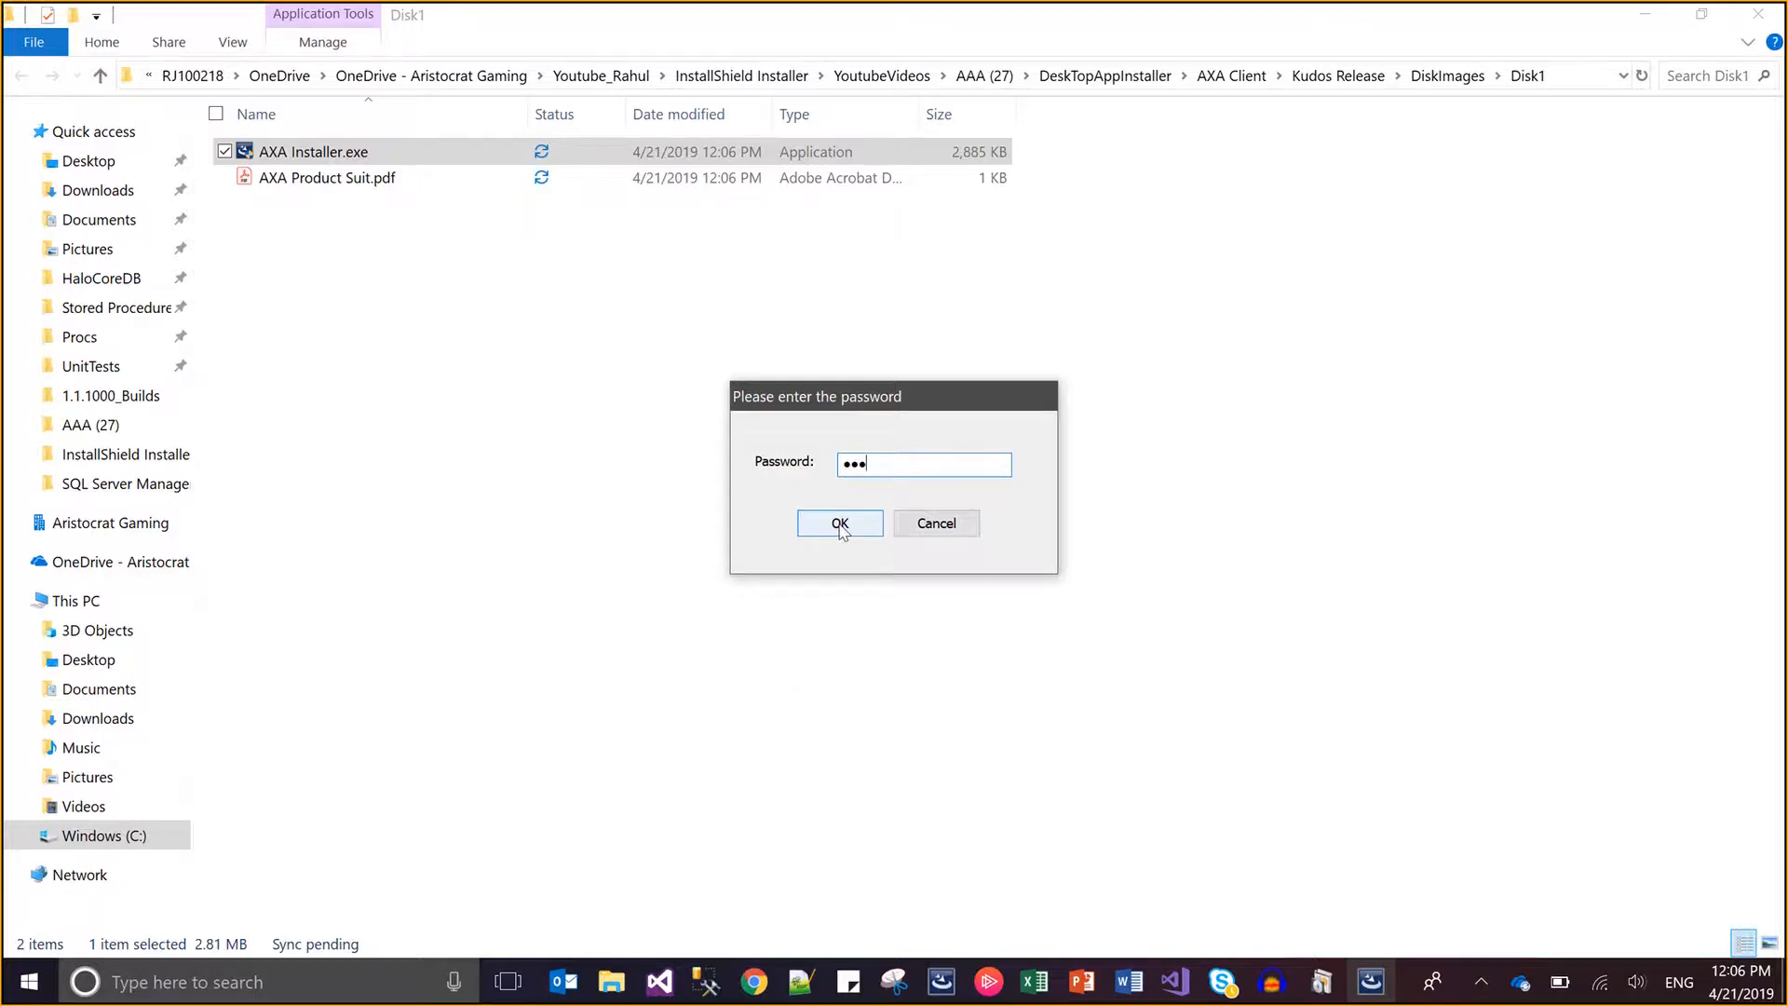
left_click(839, 524)
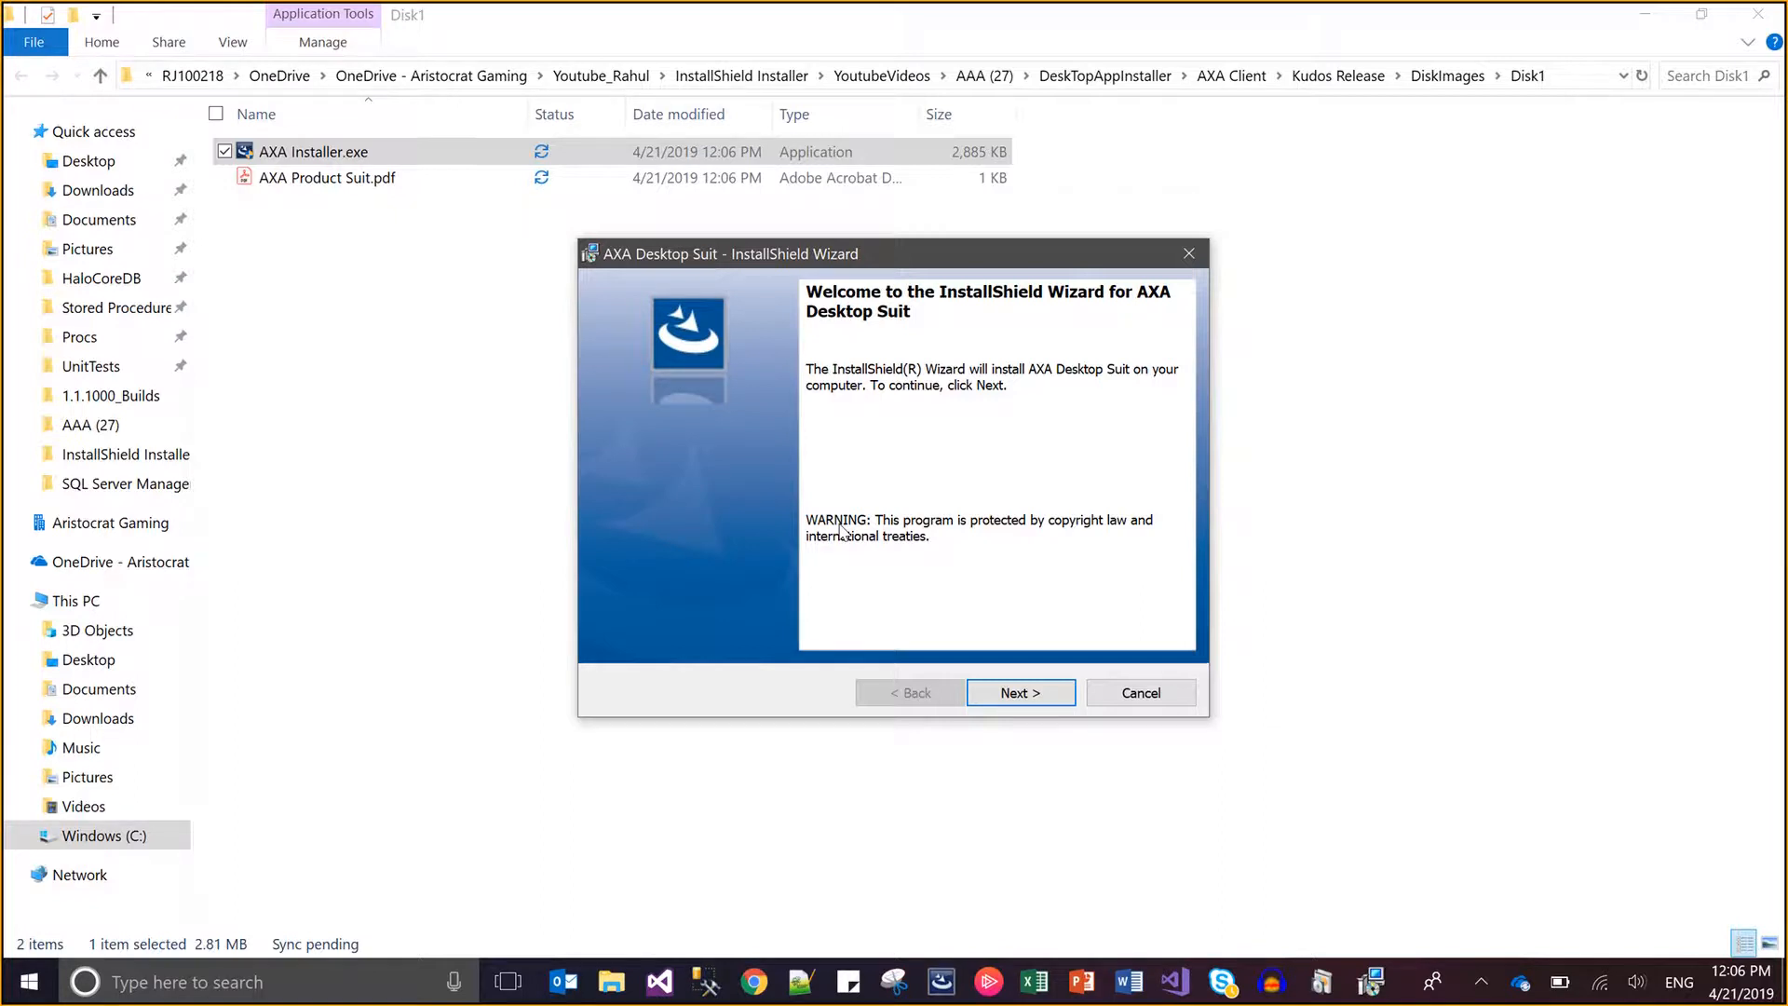
left_click(1644, 16)
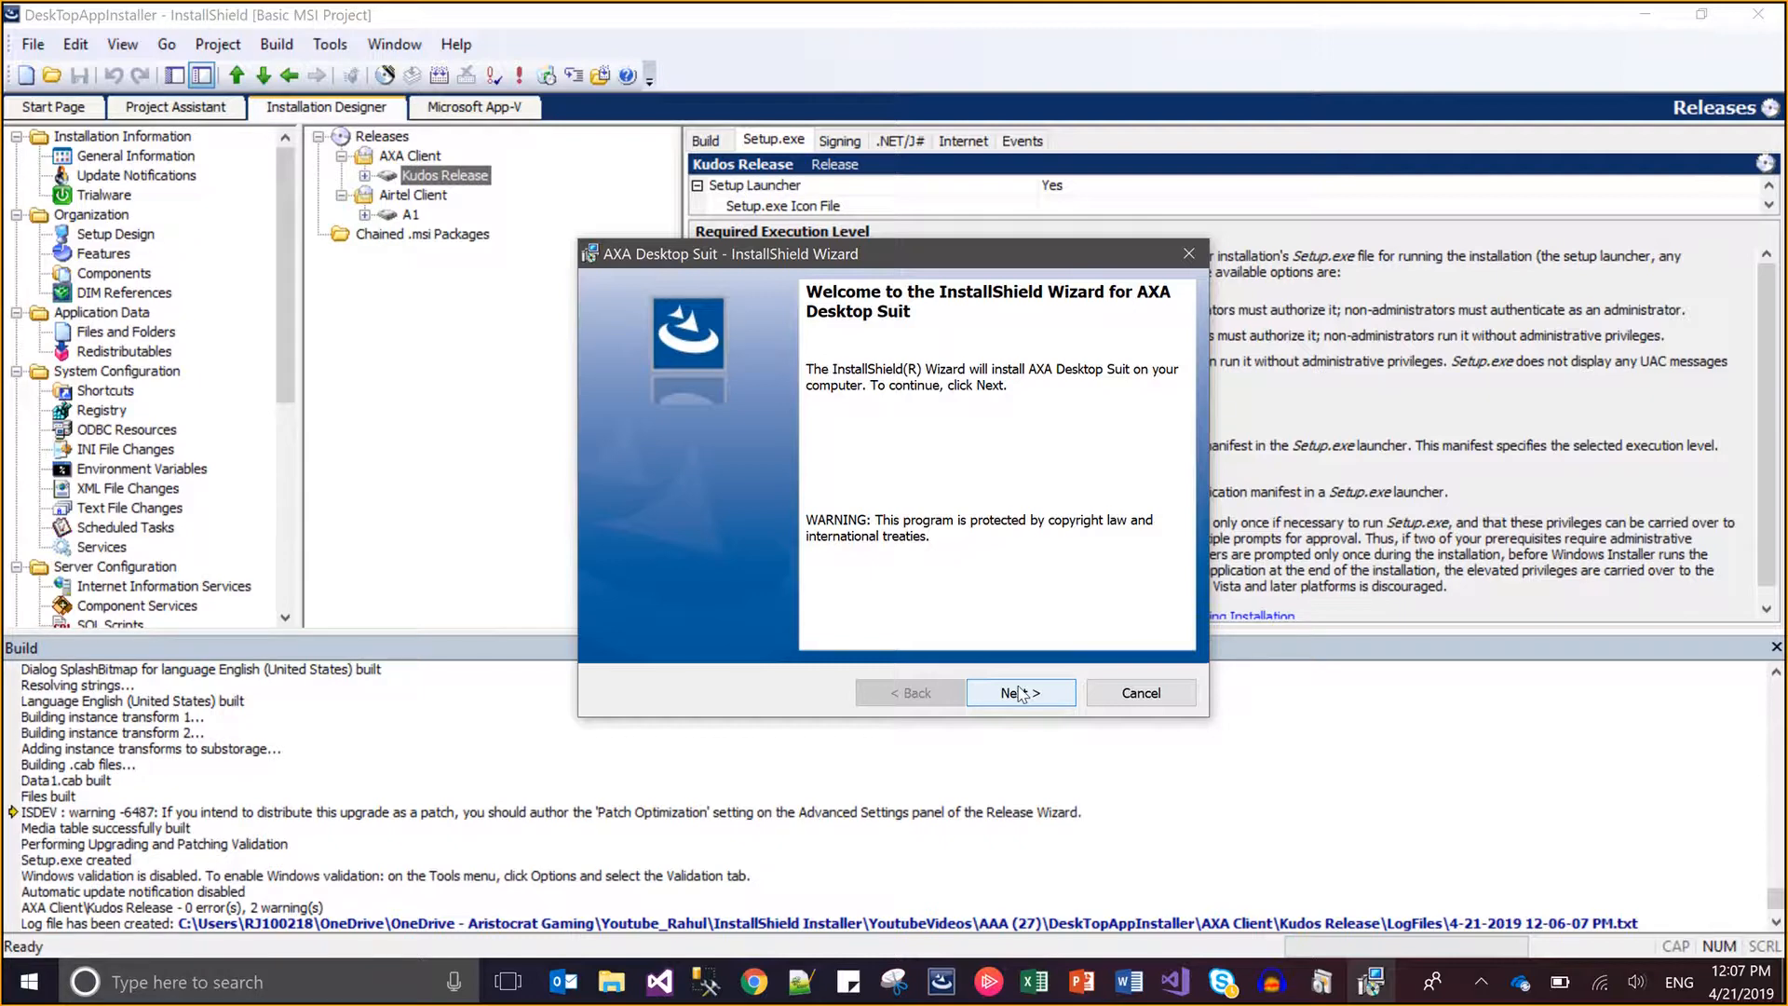
Review the installed programs in Programs and Features and the AXA installer files in the Kudos Release's Disk1 folder.
left_click(1320, 983)
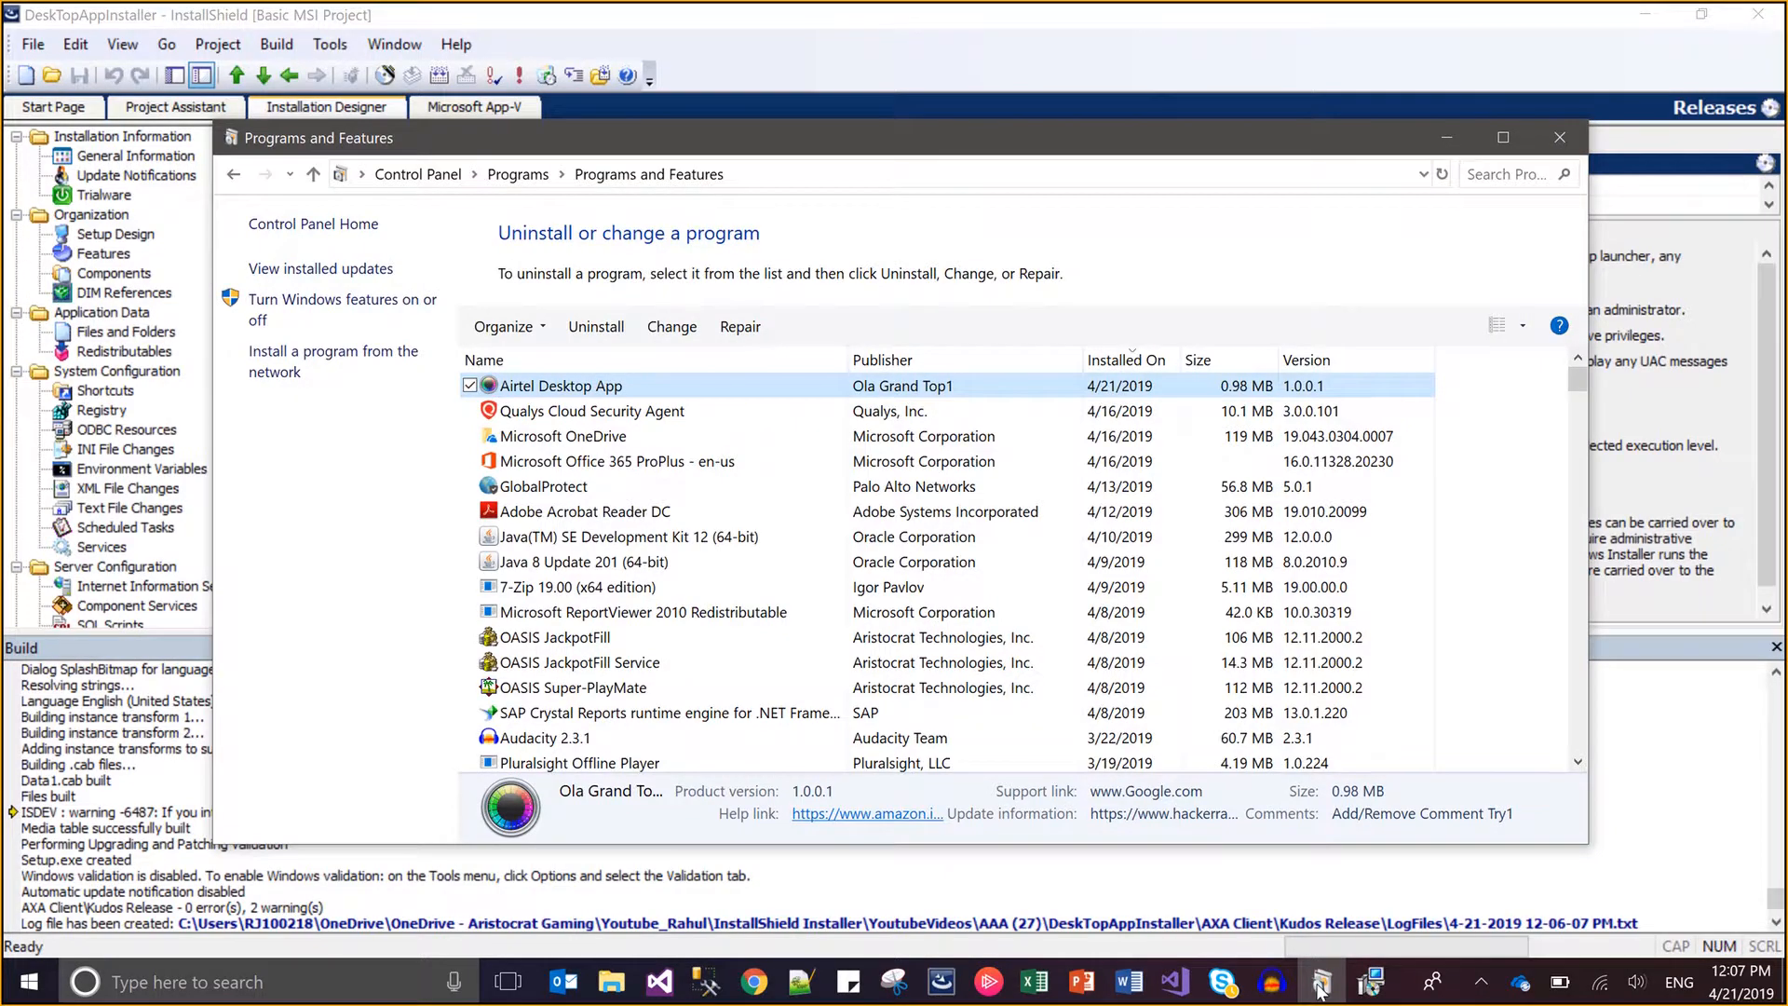
left_click(1321, 983)
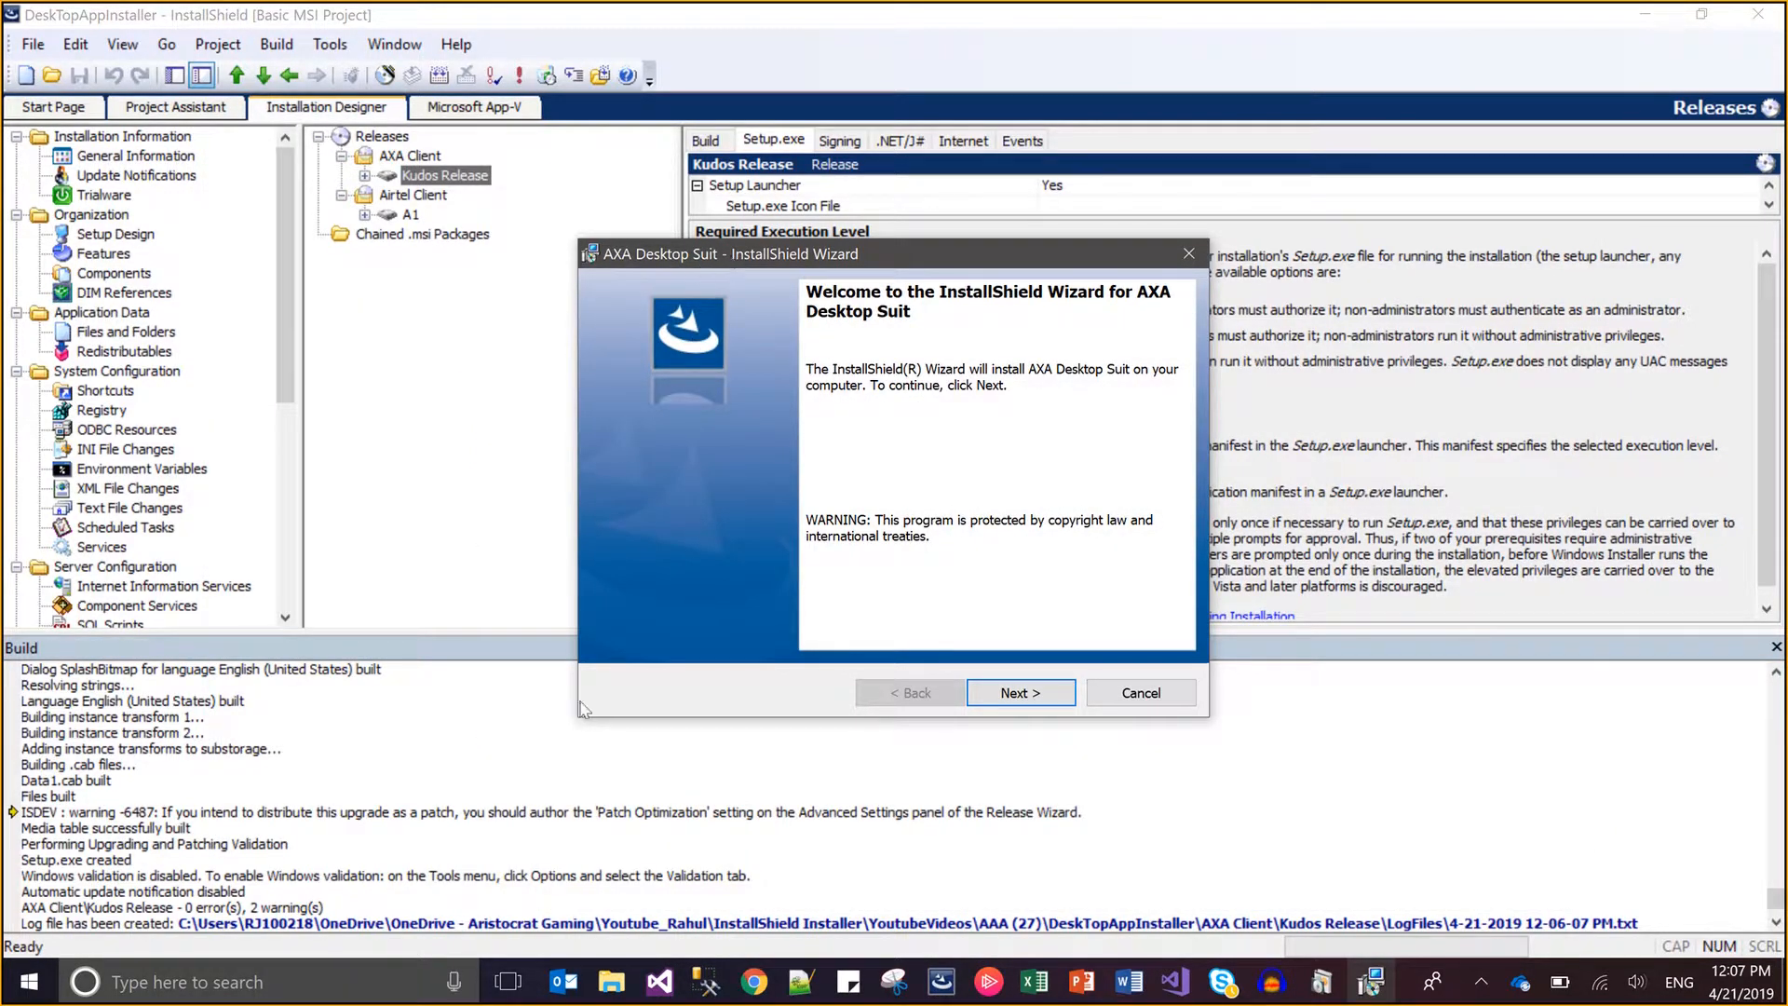
mouse_move(605, 973)
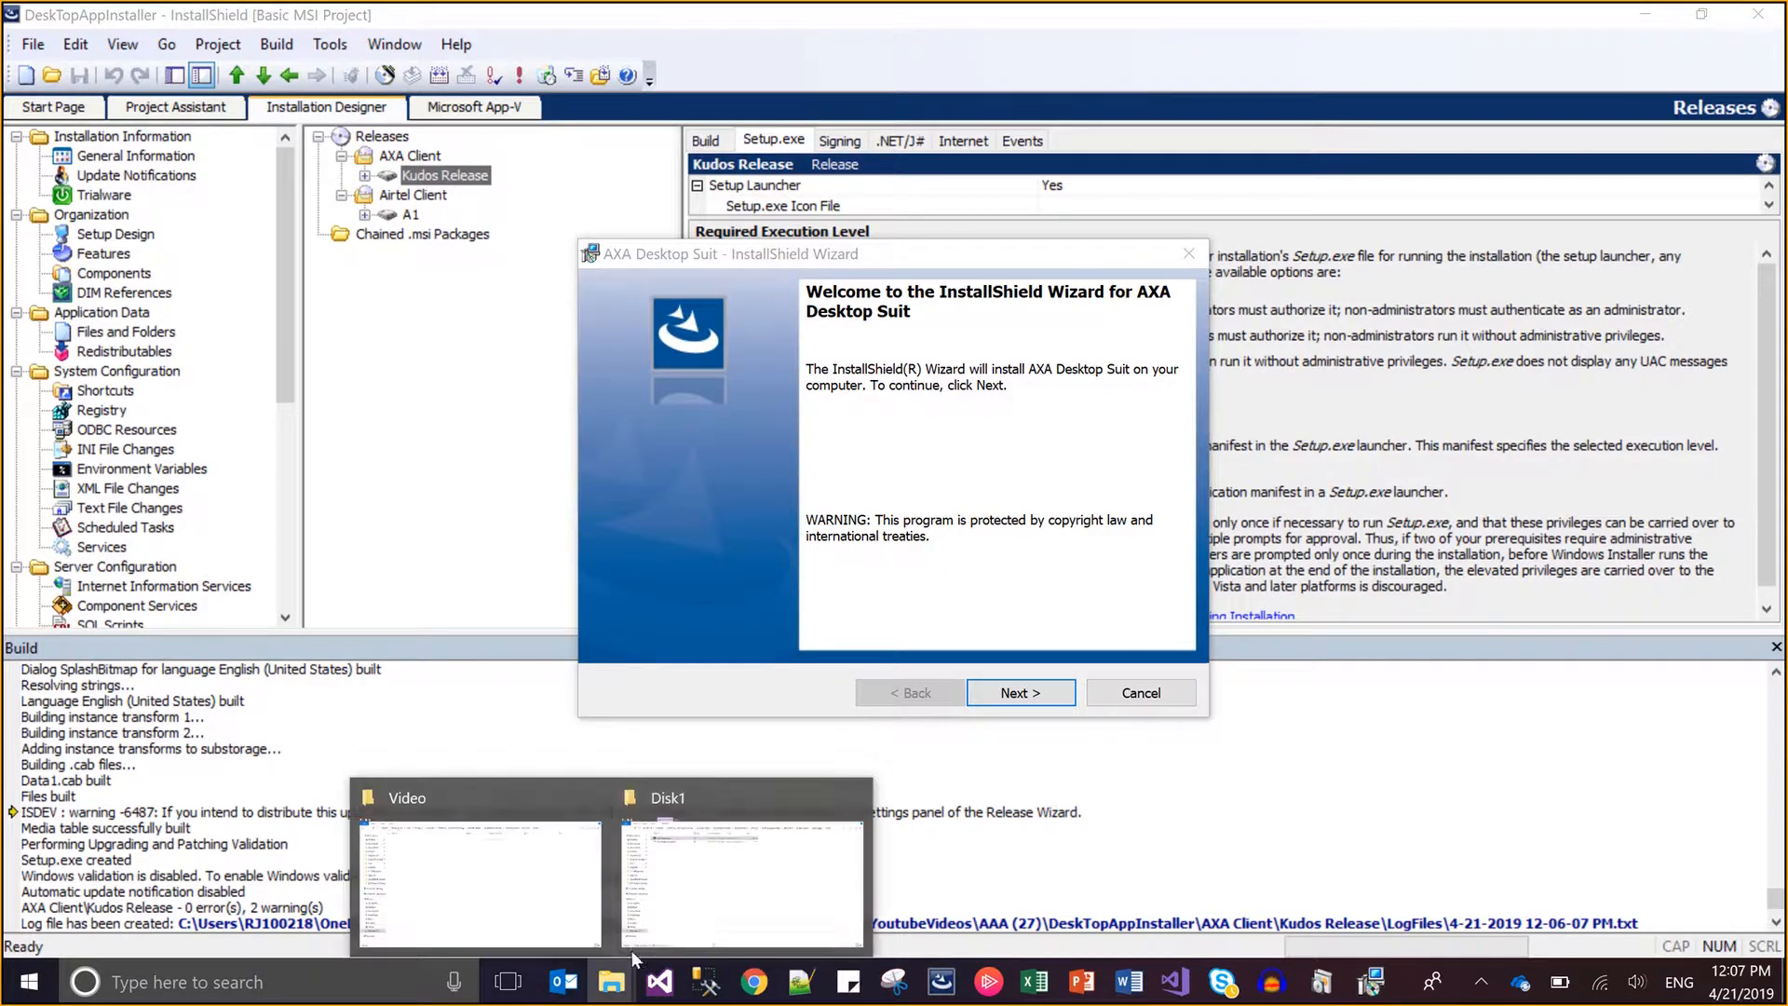
left_click(707, 901)
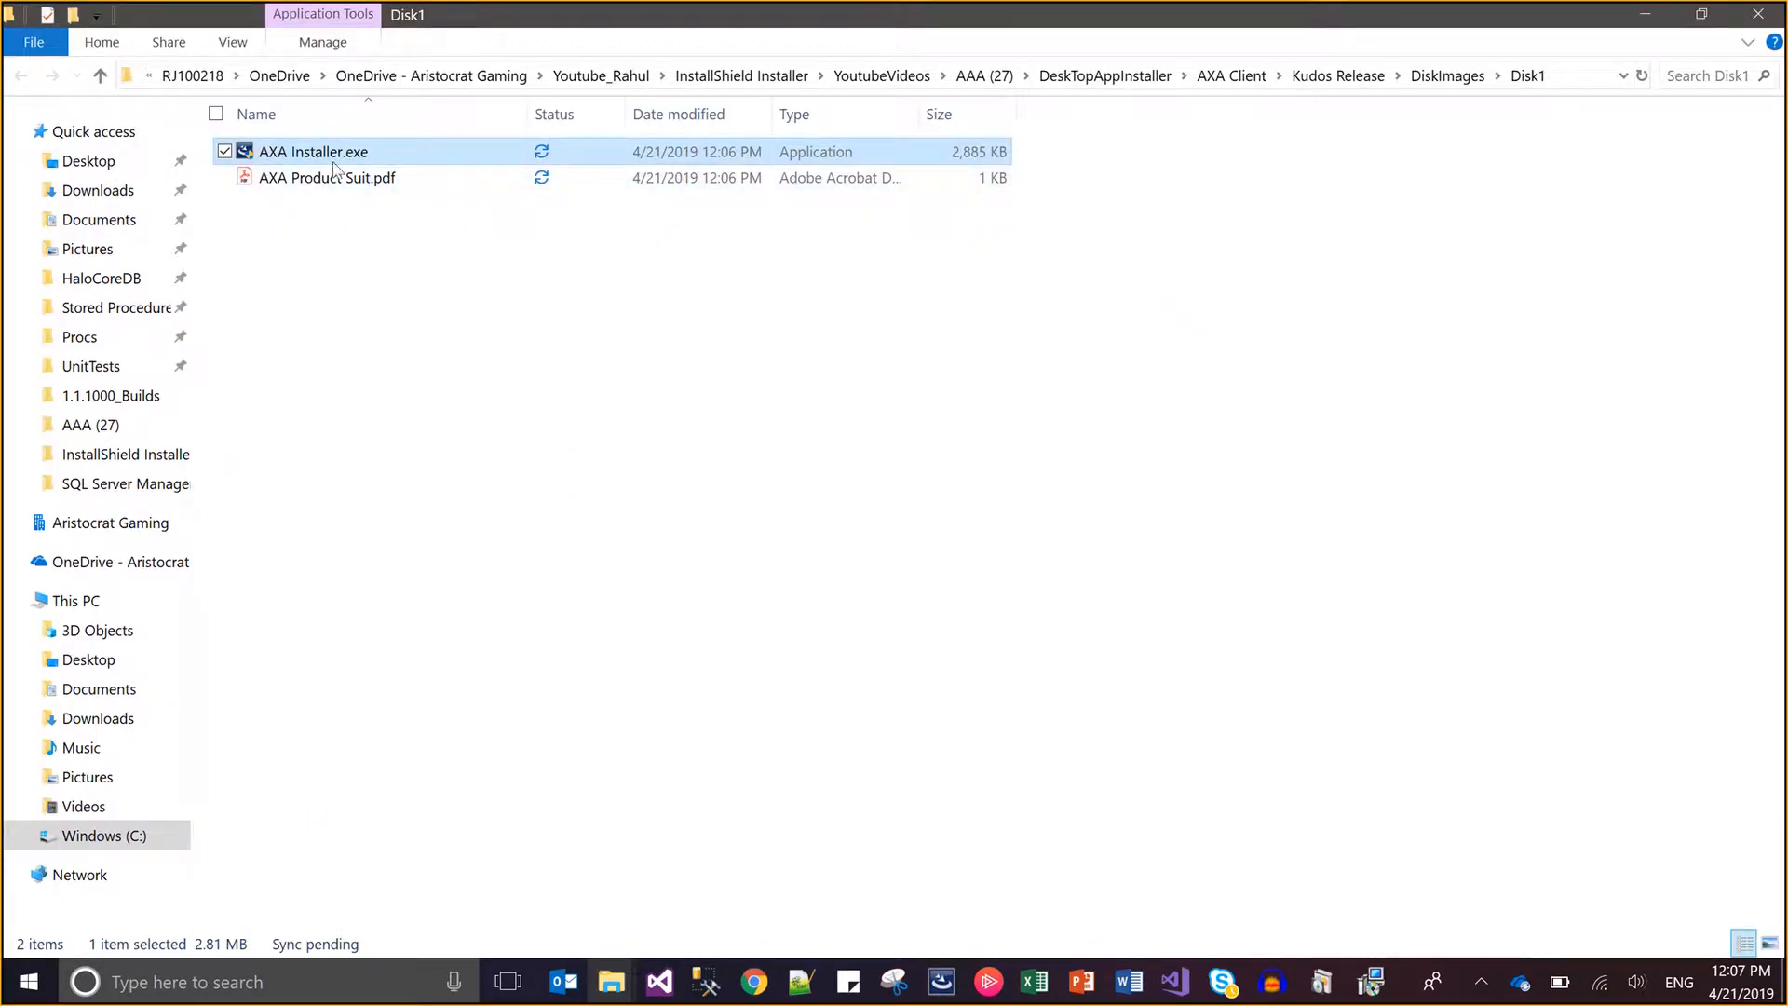
Return to InstallShield, close the build output, and show the AXA Client product configuration's settings.
key("alt+Tab")
key("alt+Tab")
key("Tab")
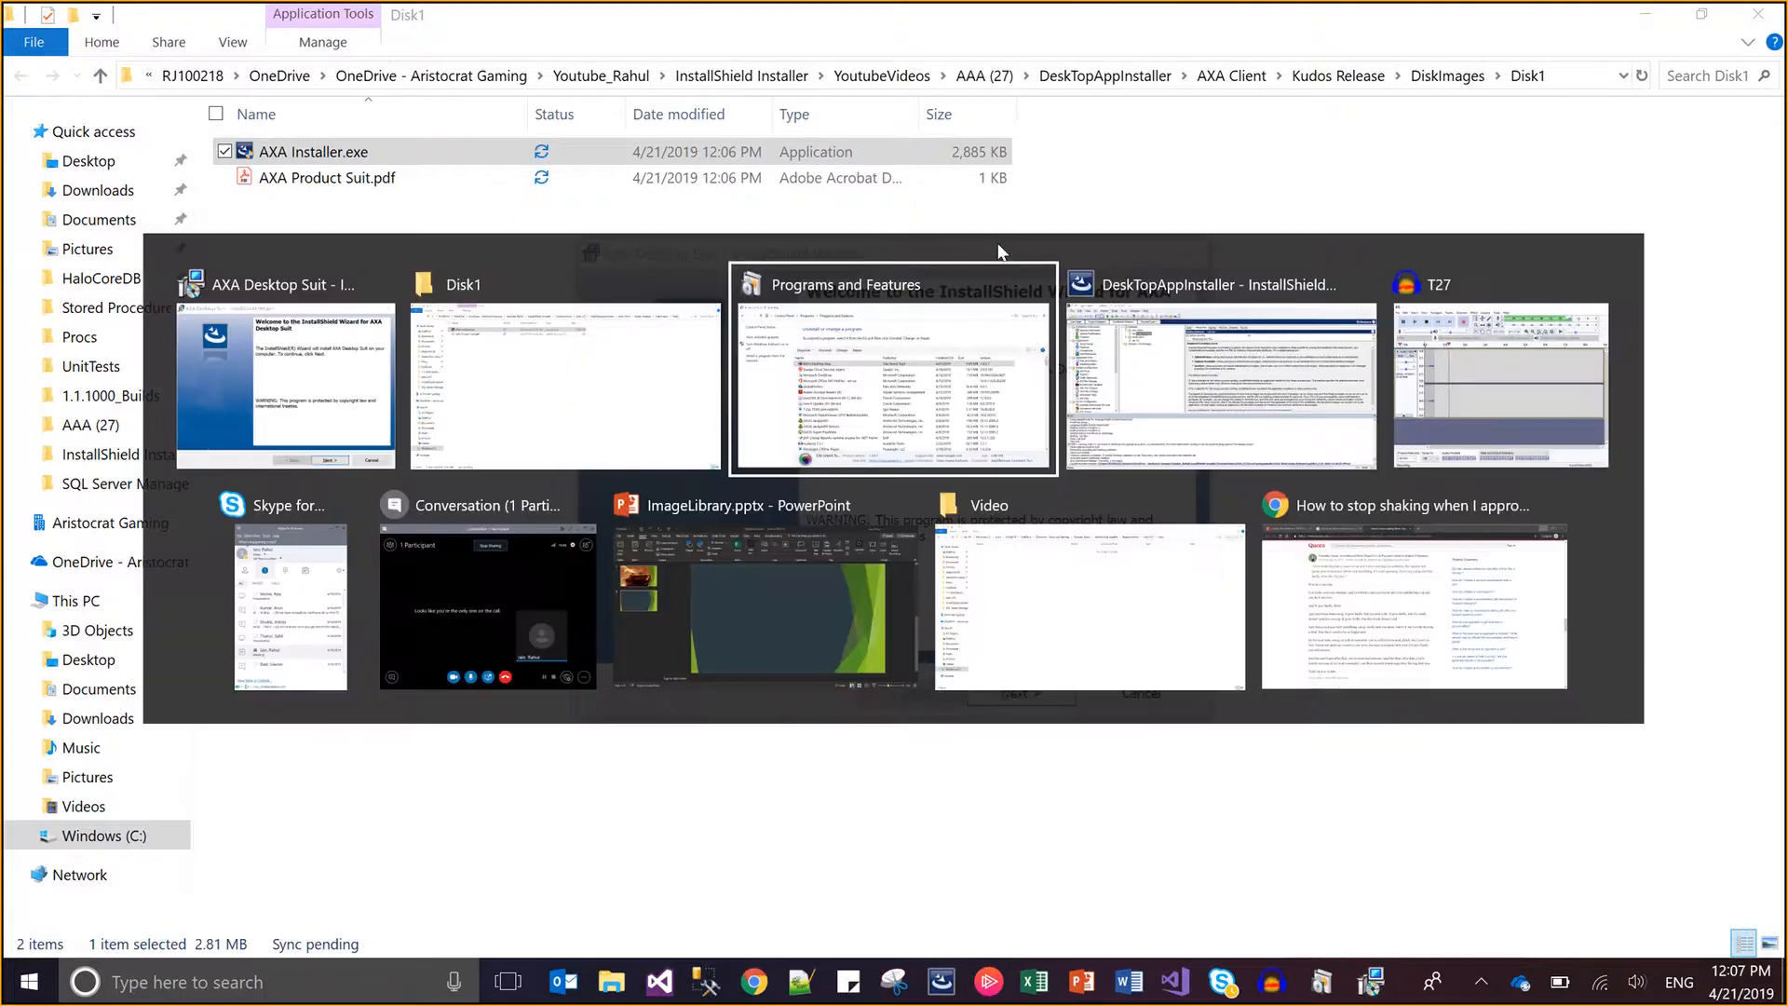
key("alt+Tab")
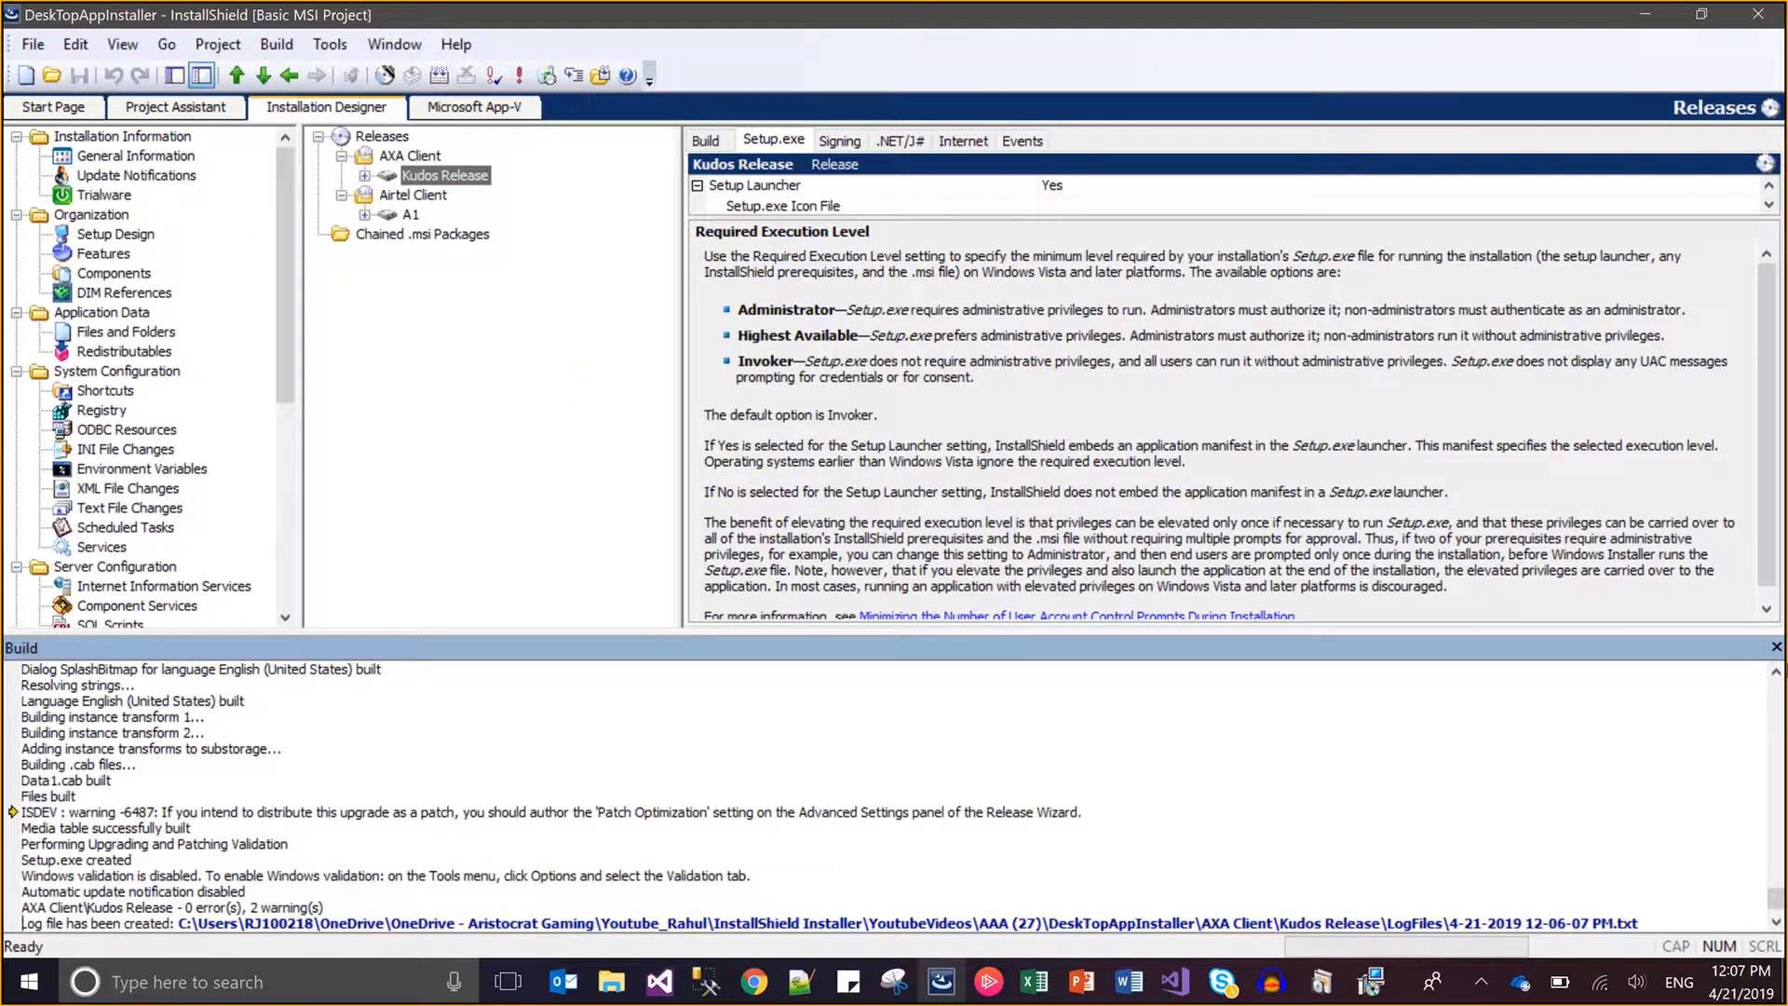
left_click(1776, 648)
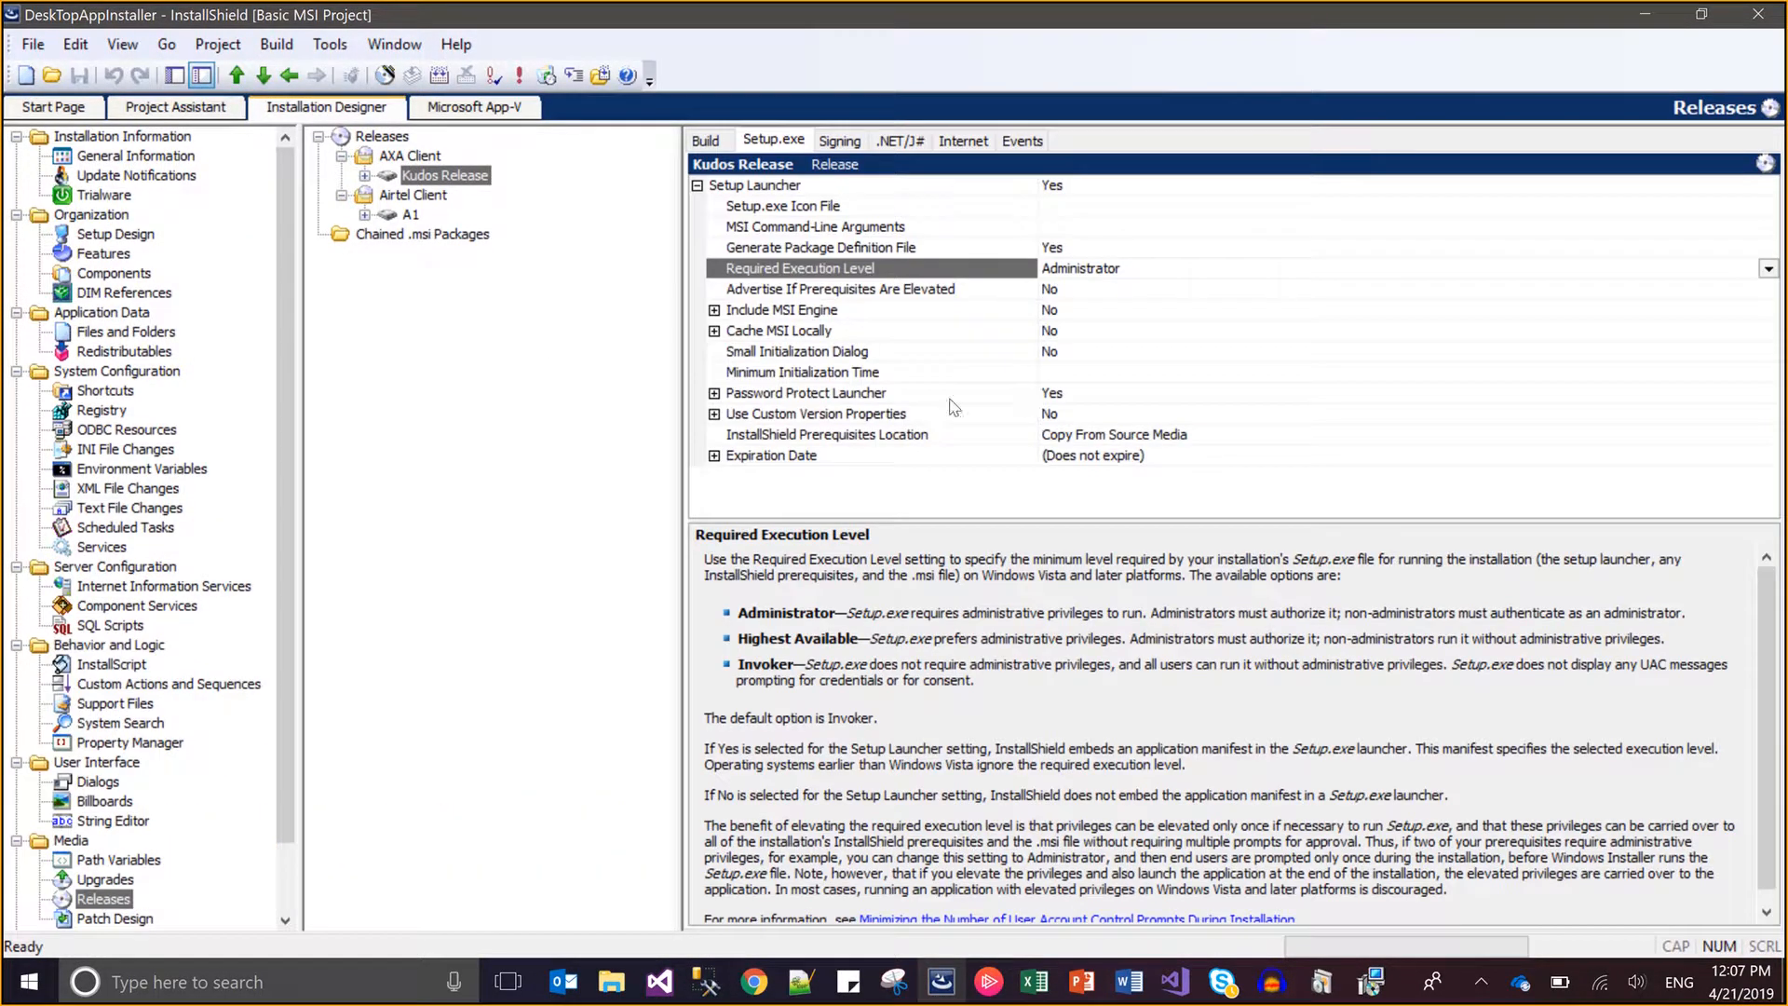
left_click(403, 158)
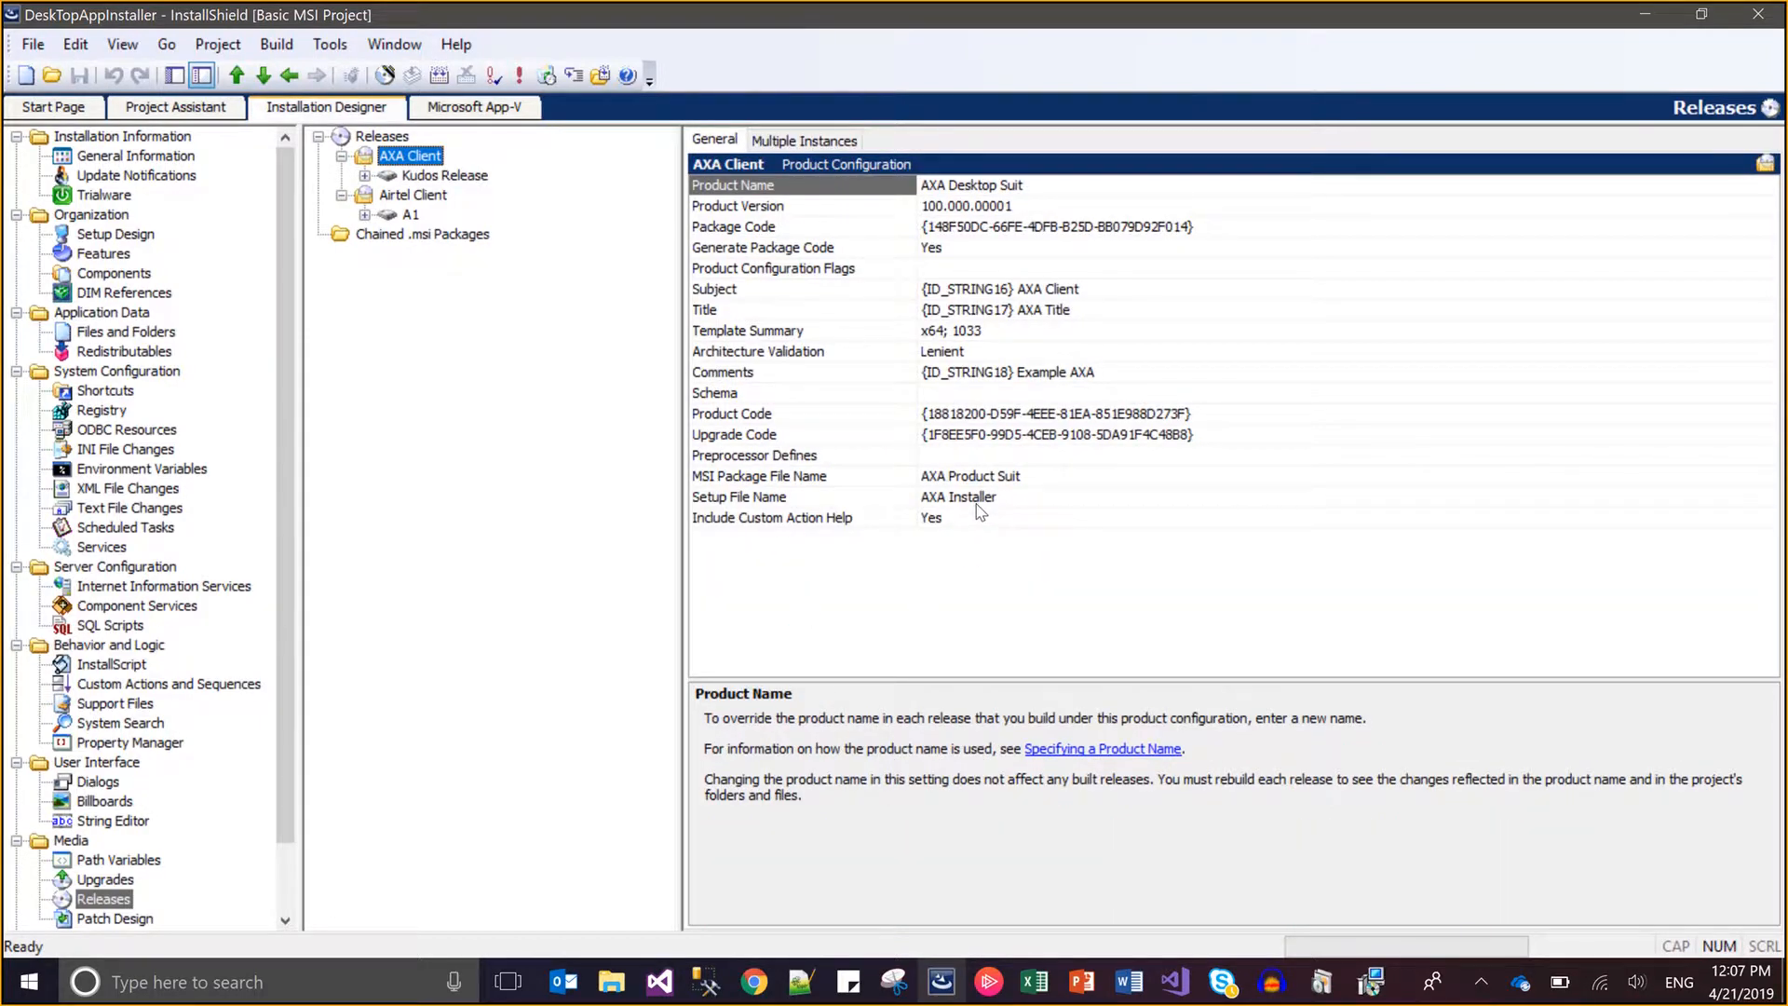
Install AXA Desktop Suit through its wizard, accepting the license terms and keeping the default destination folder and the Complete setup type.
left_click(1371, 997)
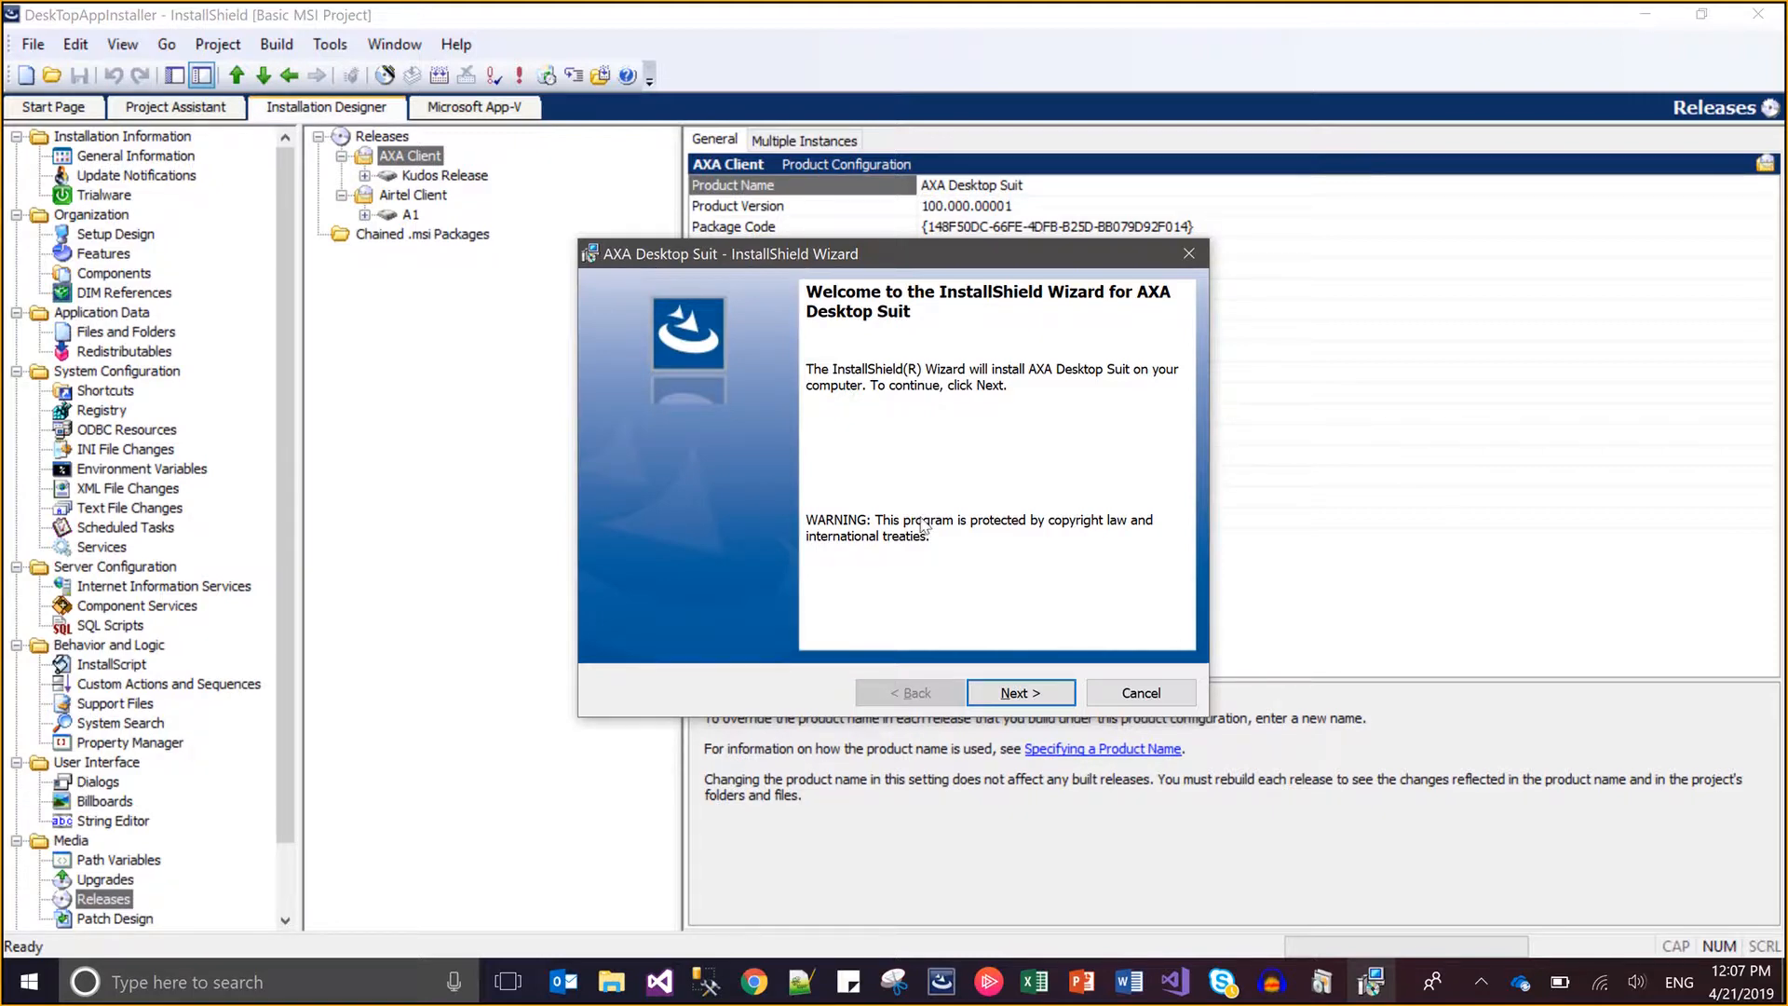
left_click(998, 689)
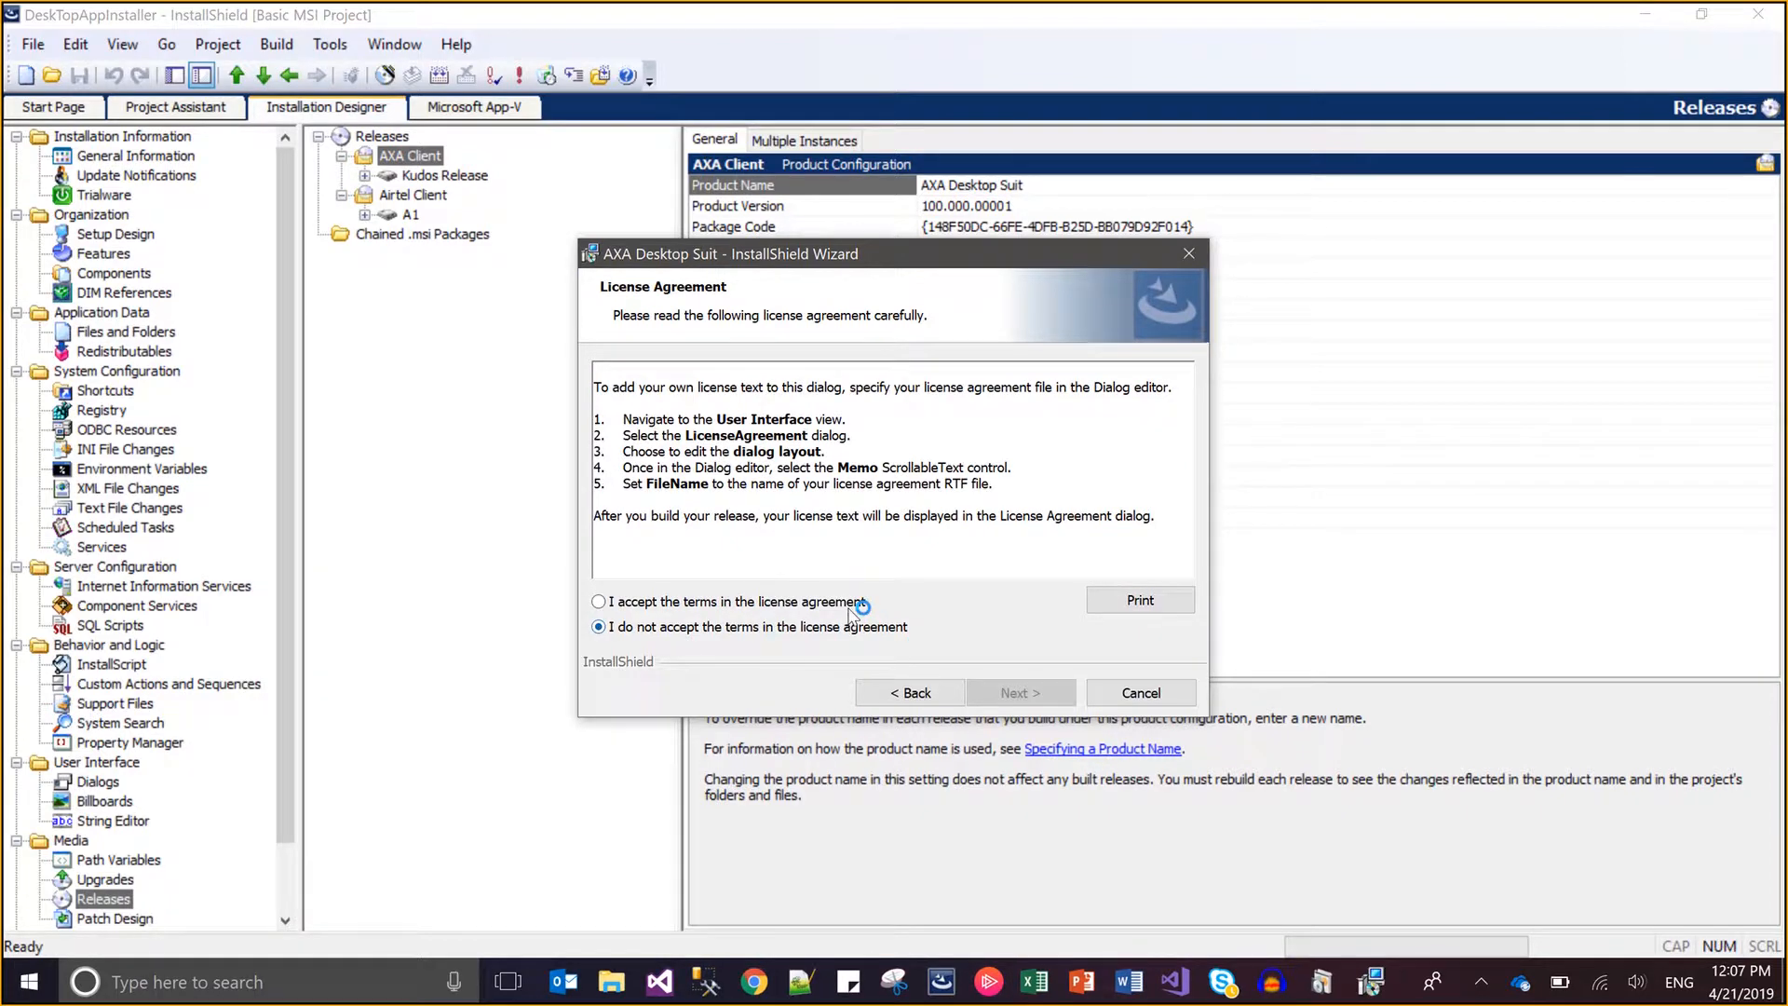
left_click(850, 604)
left_click(1013, 692)
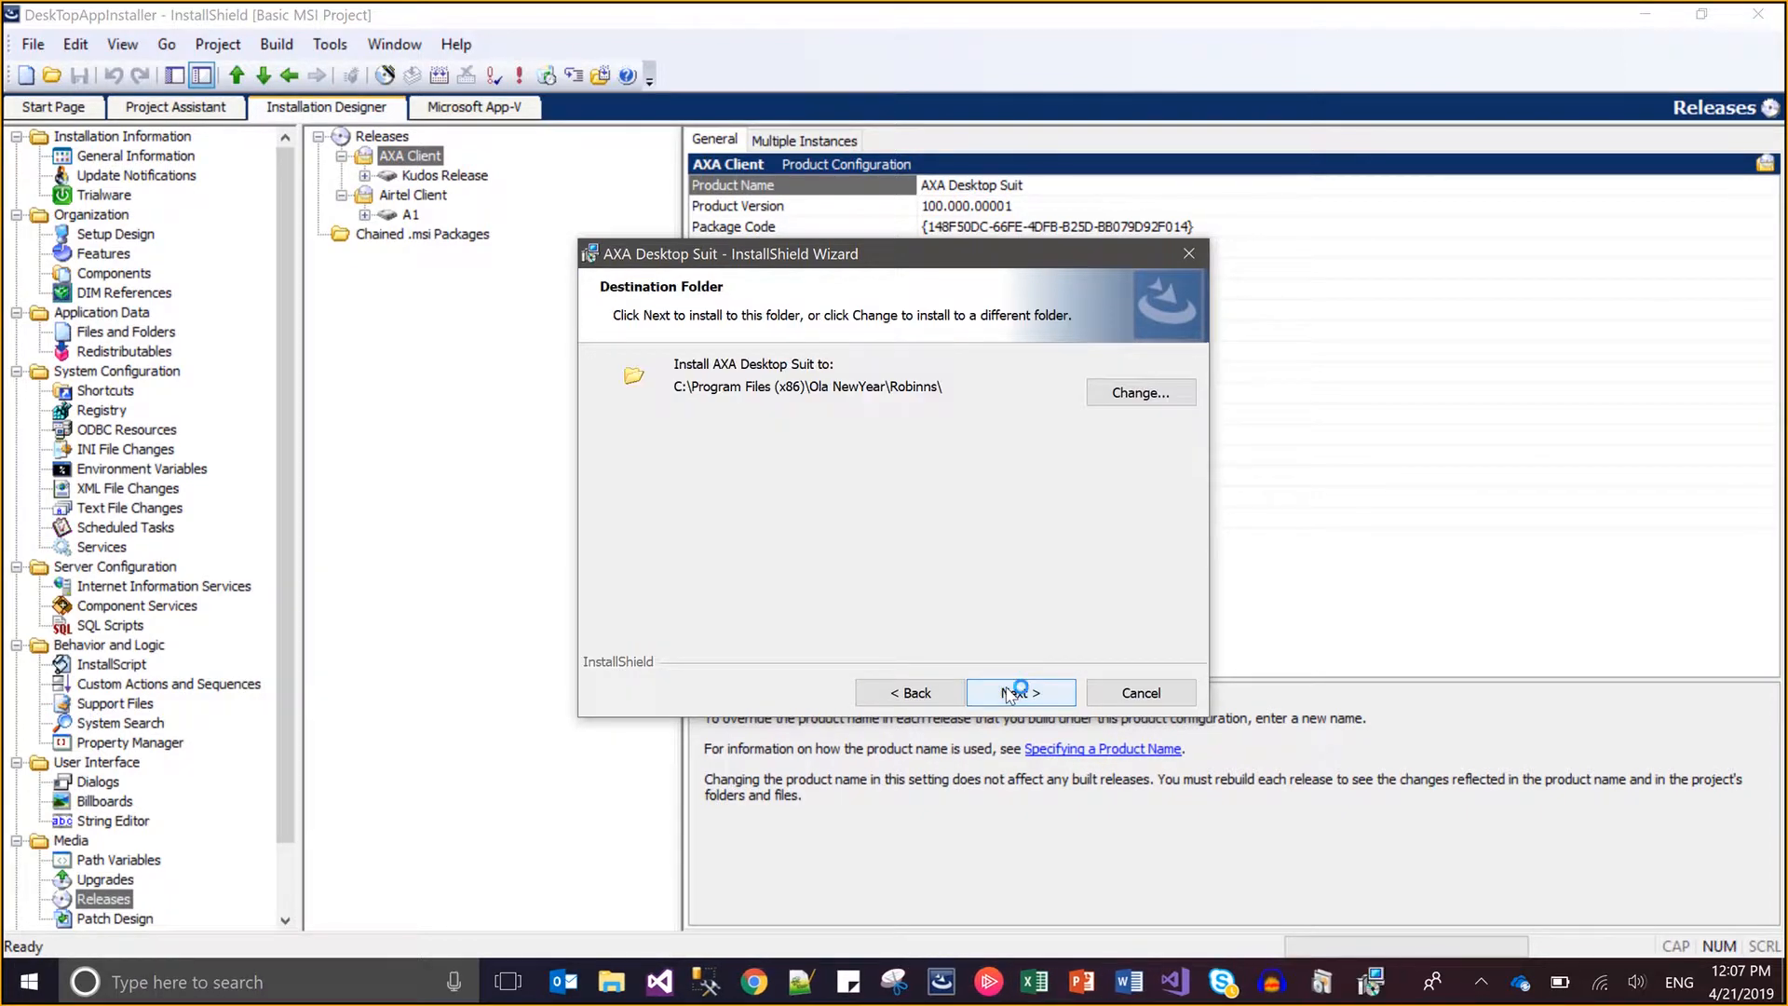
left_click(1008, 694)
left_click(1008, 694)
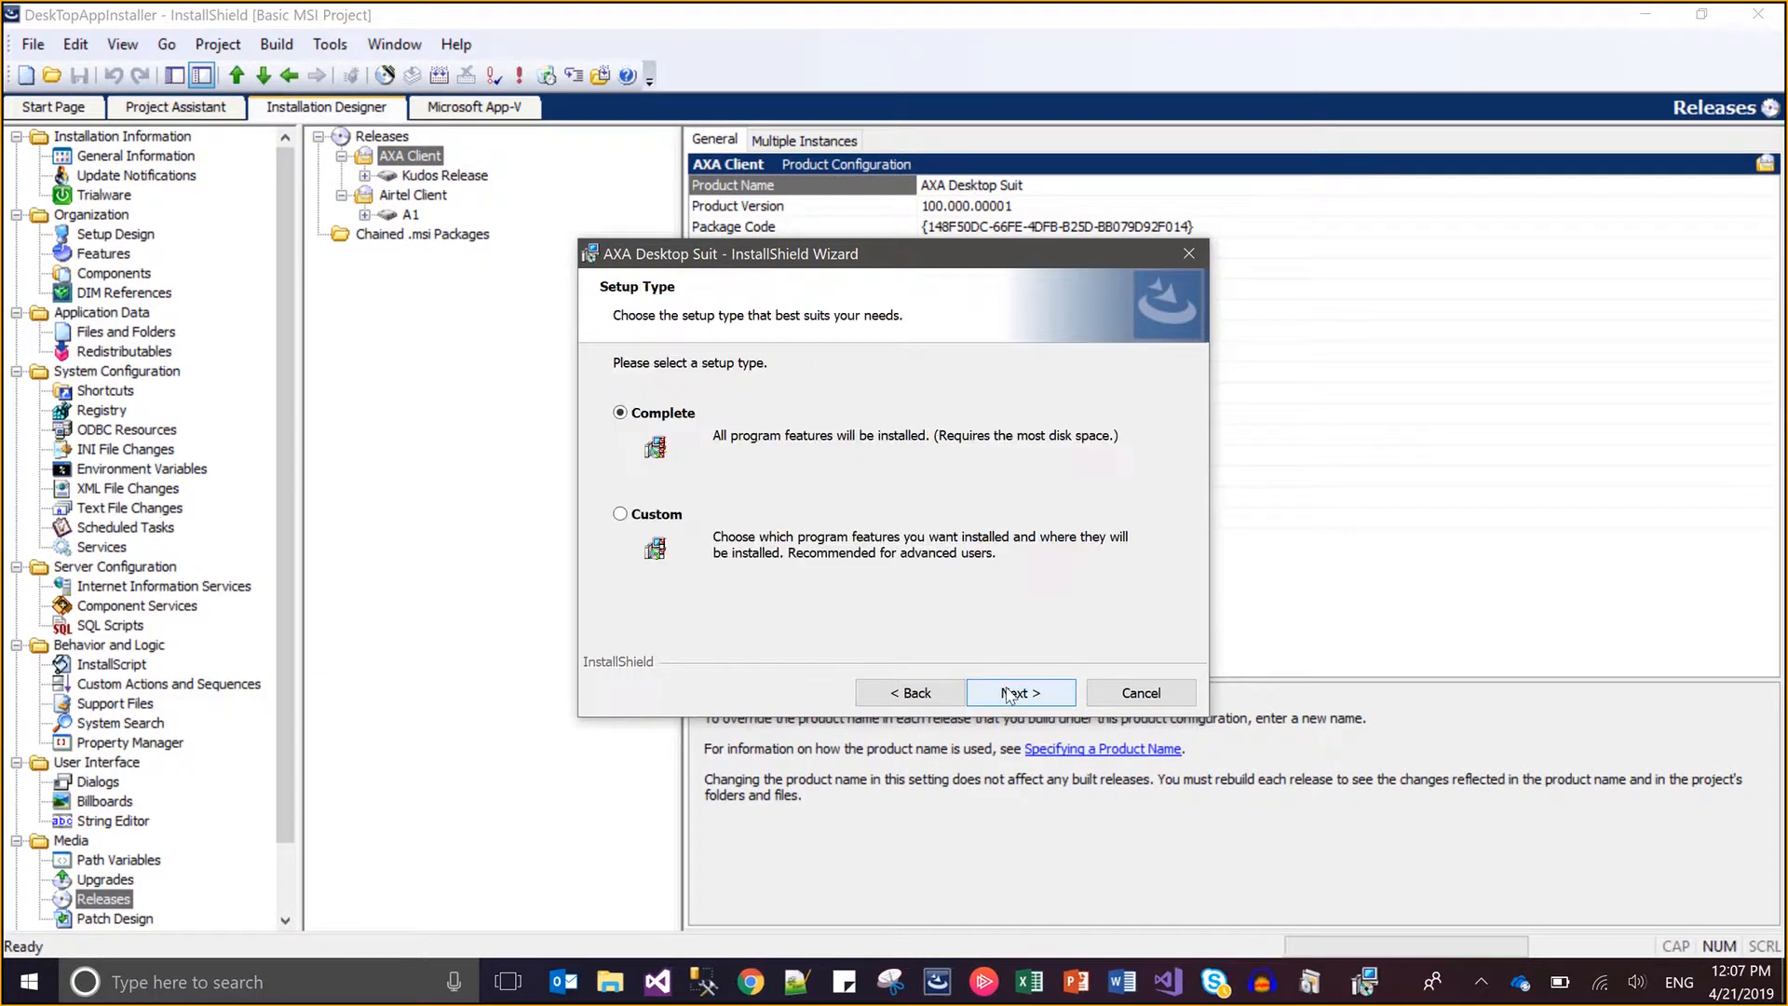
left_click(1009, 694)
left_click(1008, 694)
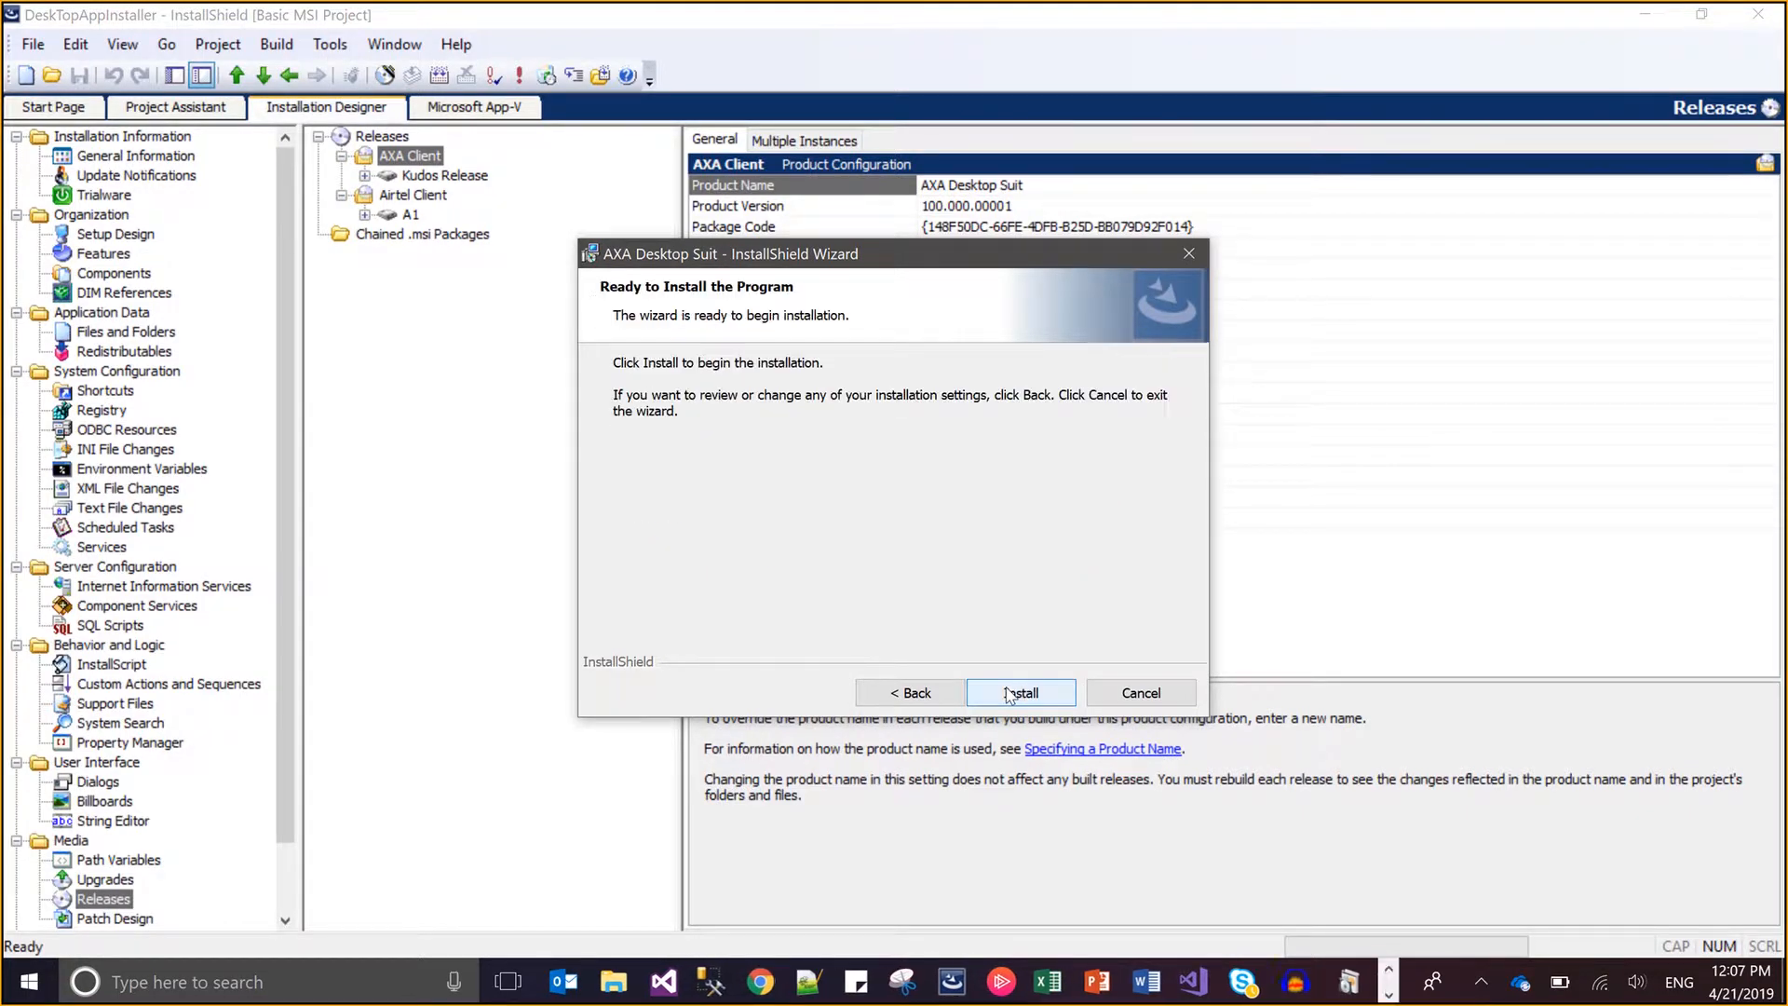
left_click(1009, 693)
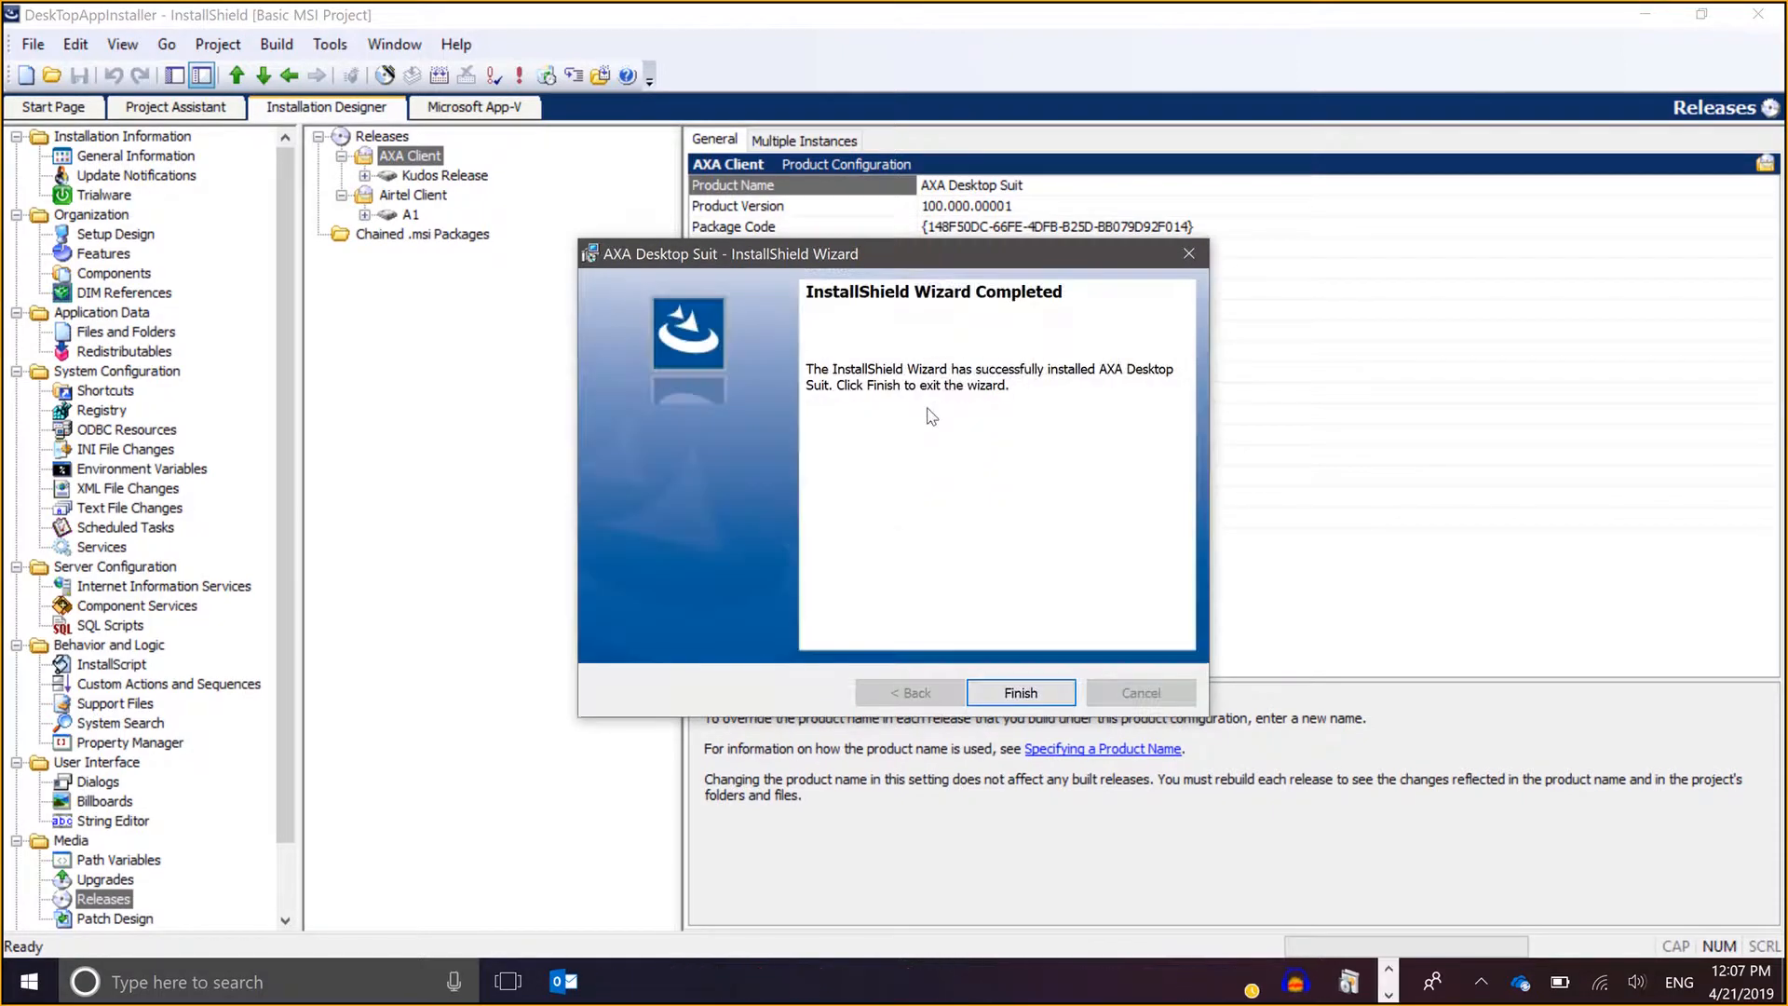
left_click(1031, 700)
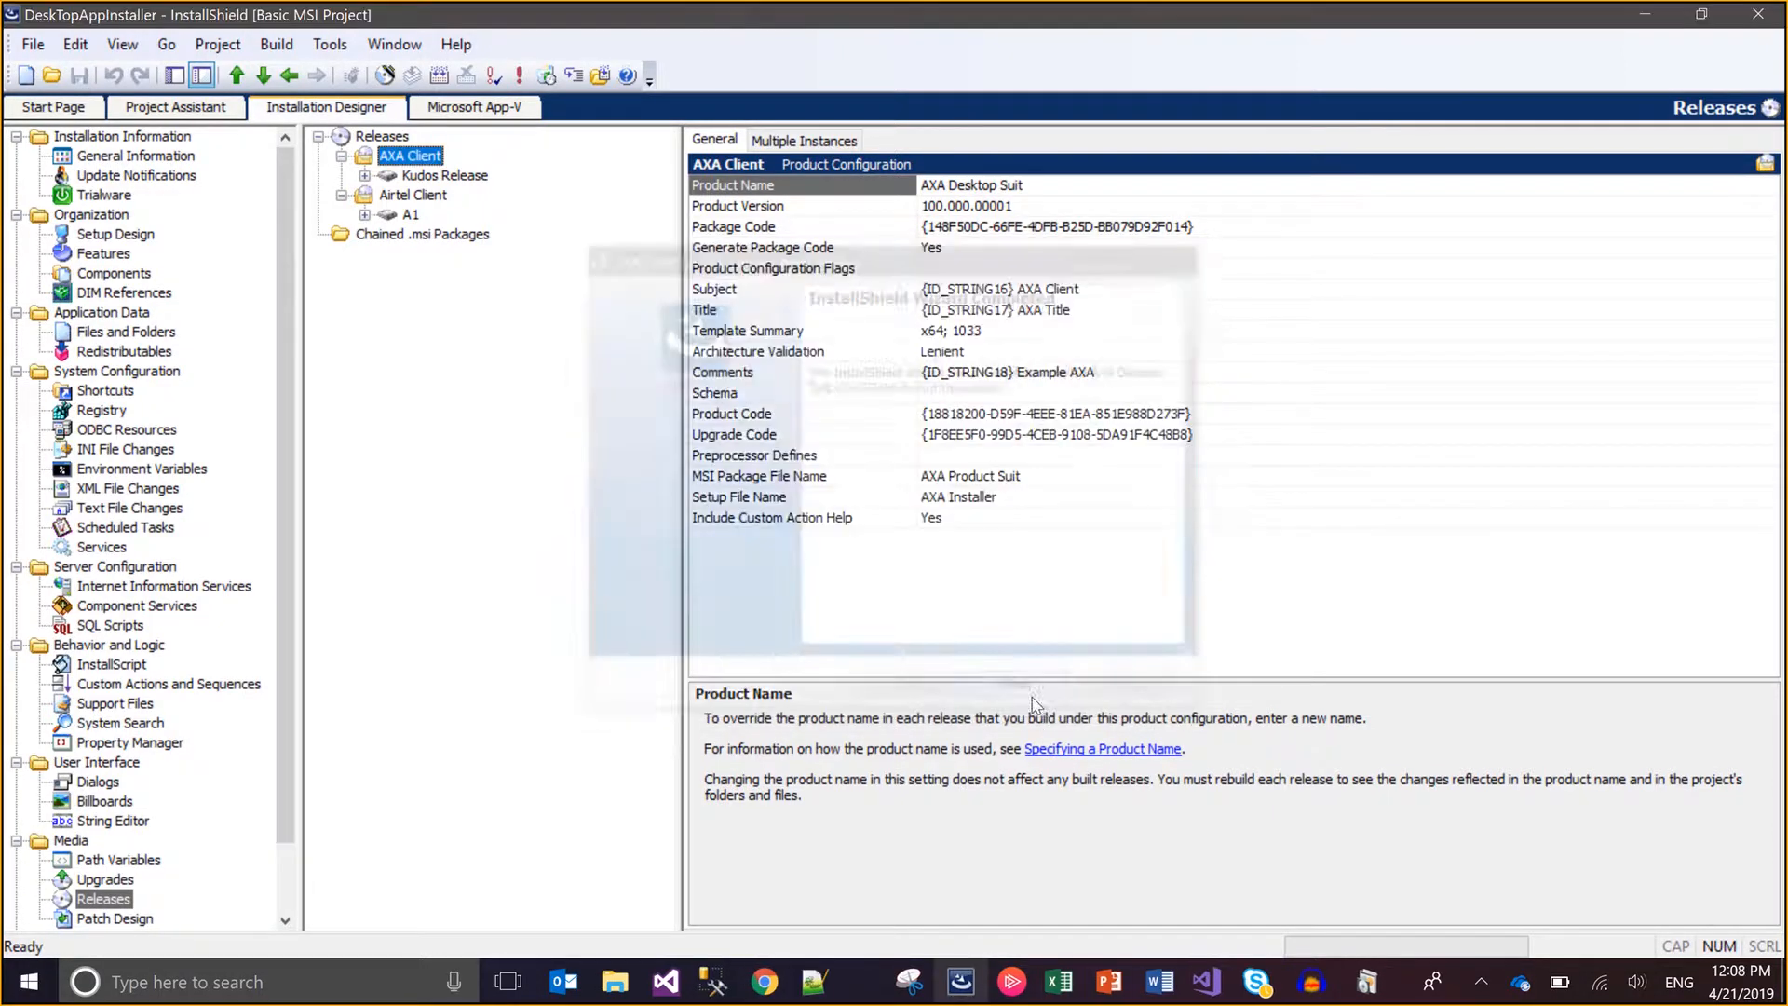
Compare the Airtel Desktop App and AXA Desktop Suit entries in Programs and Features, and show the Airtel Client configuration in InstallShield.
left_click(1387, 993)
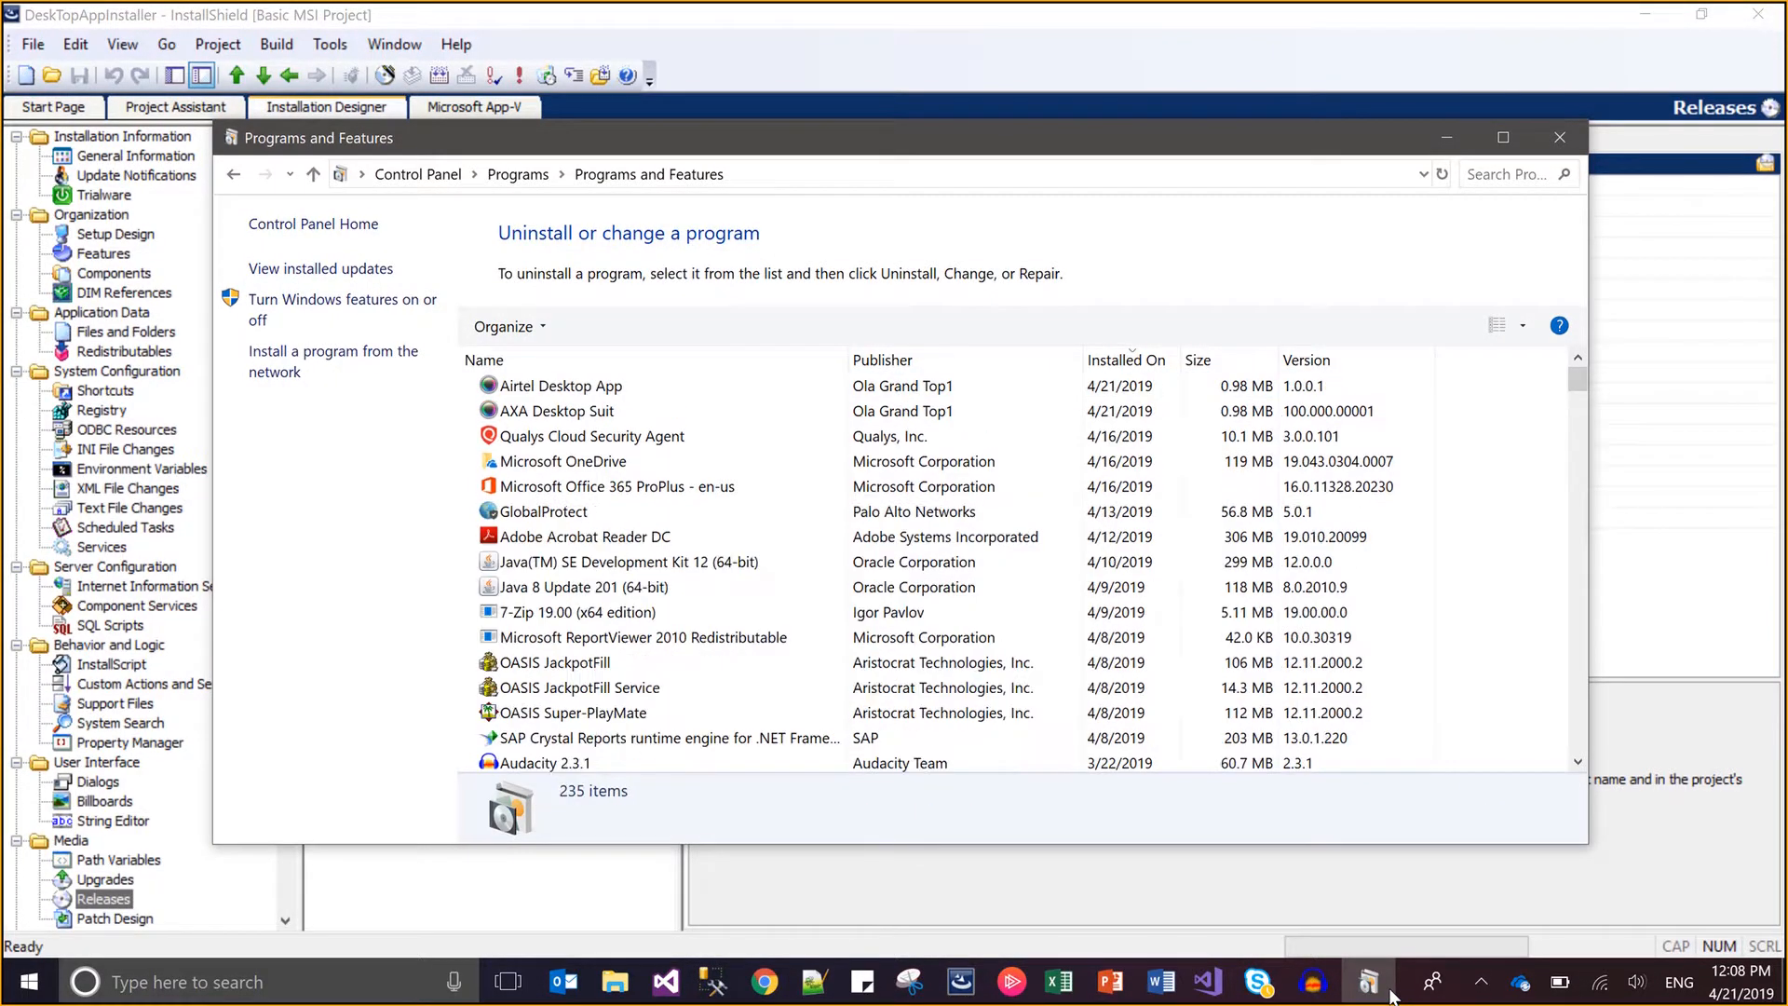
left_click(696, 394)
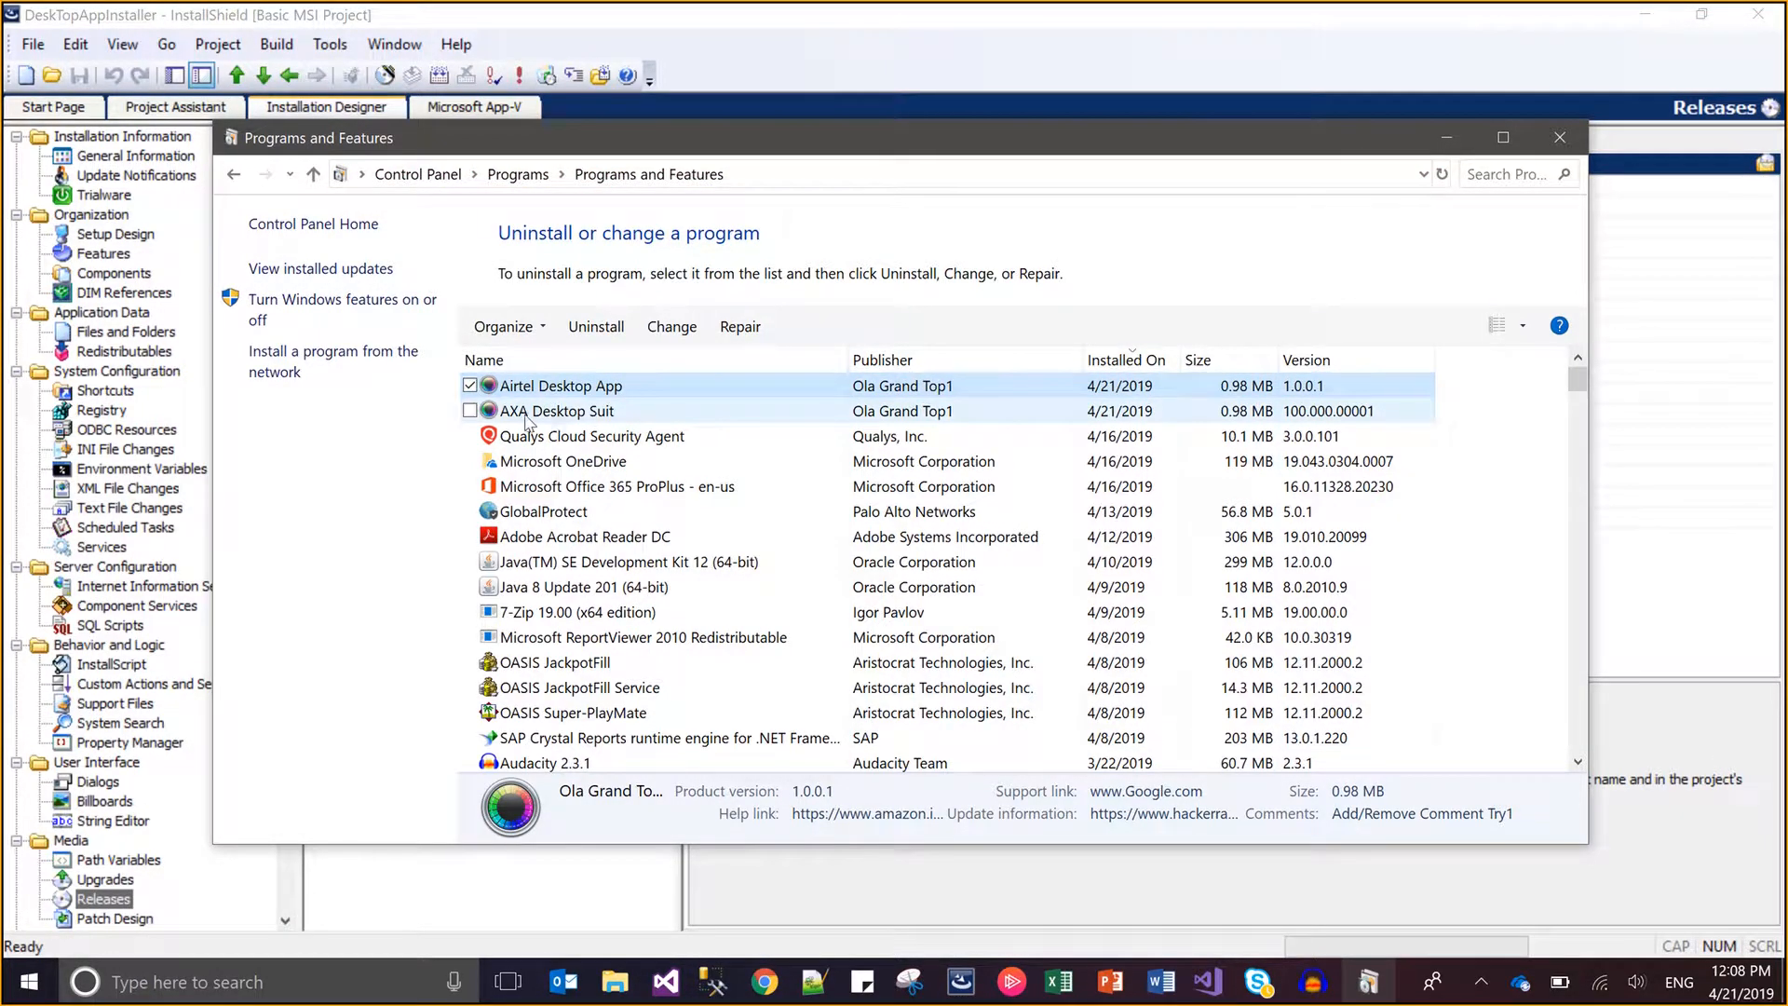
left_click(1443, 142)
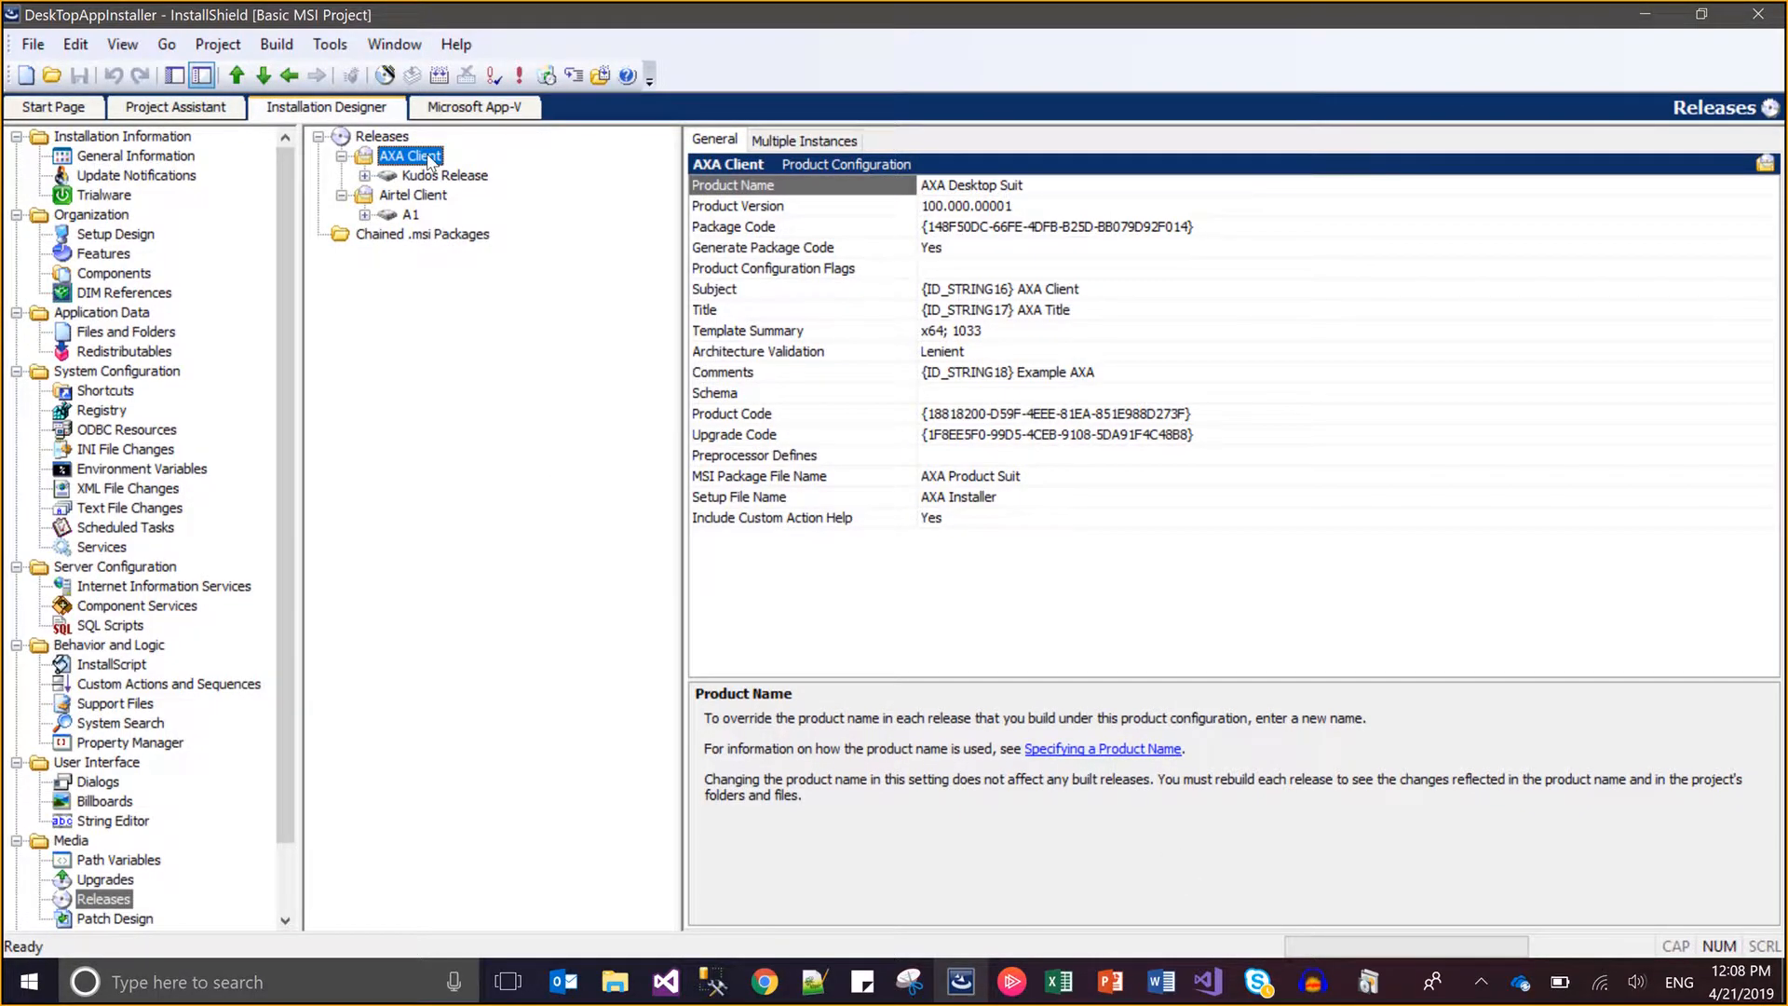
left_click(417, 196)
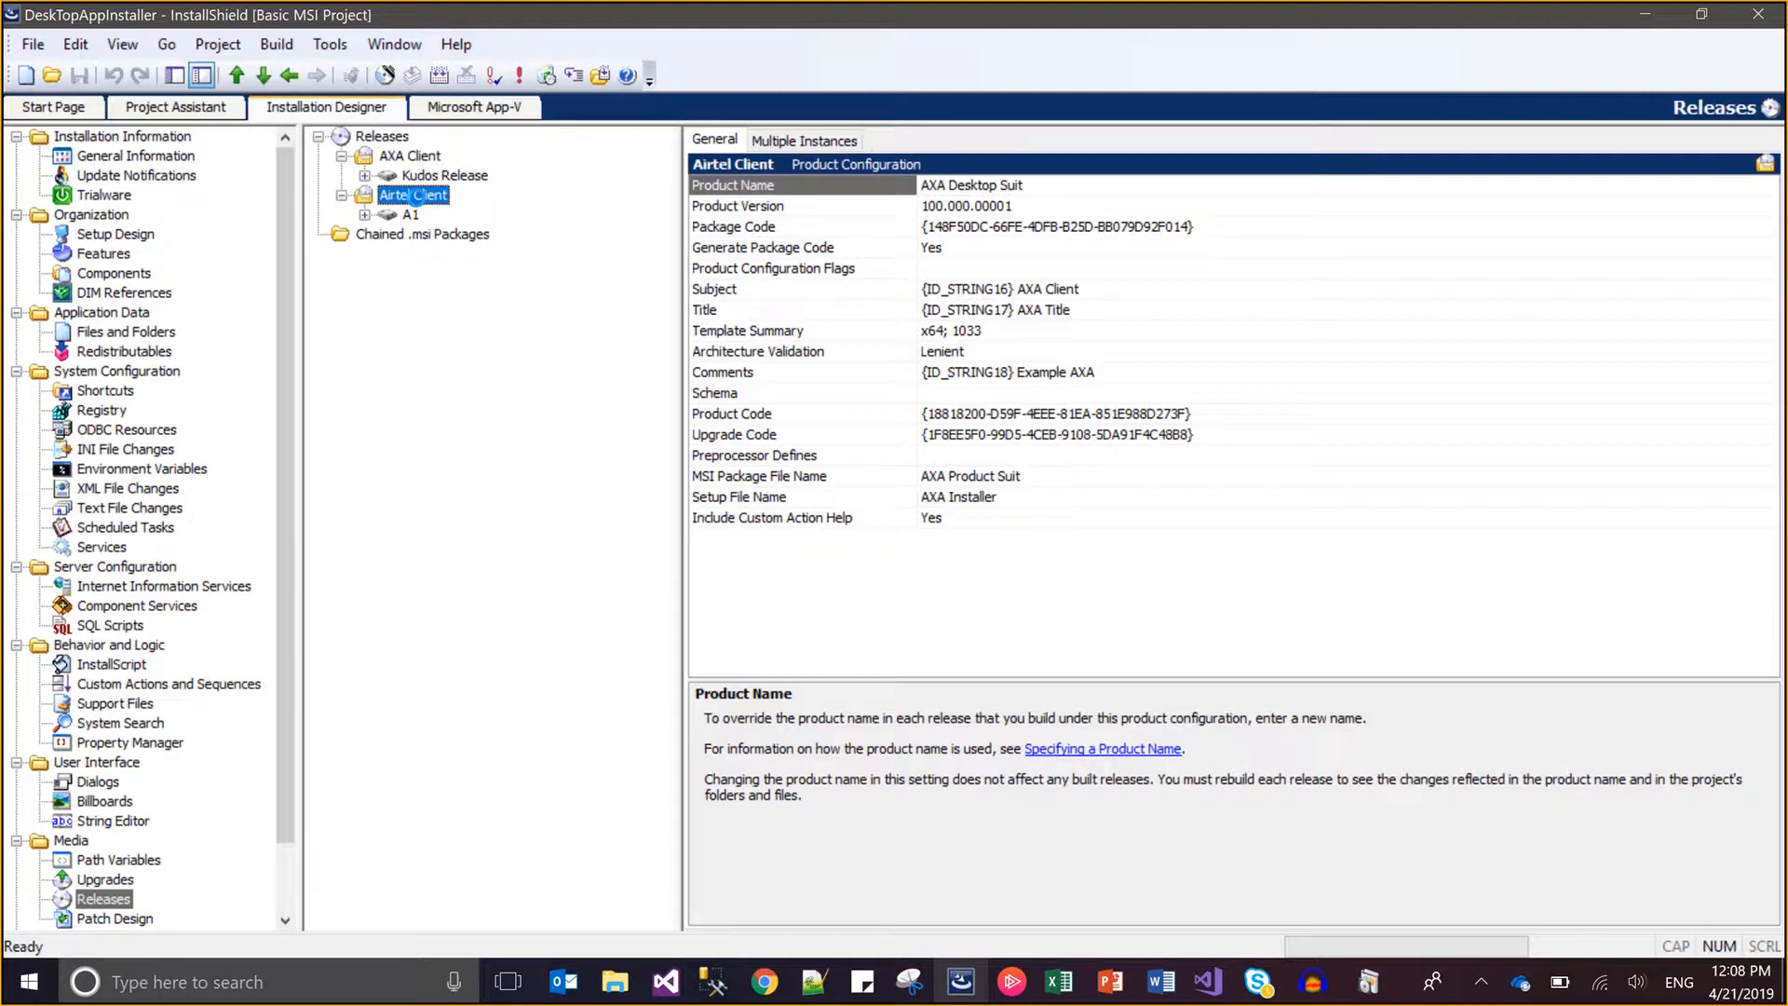
Try to uninstall Airtel Desktop App from Programs and Features.
left_click(1357, 1002)
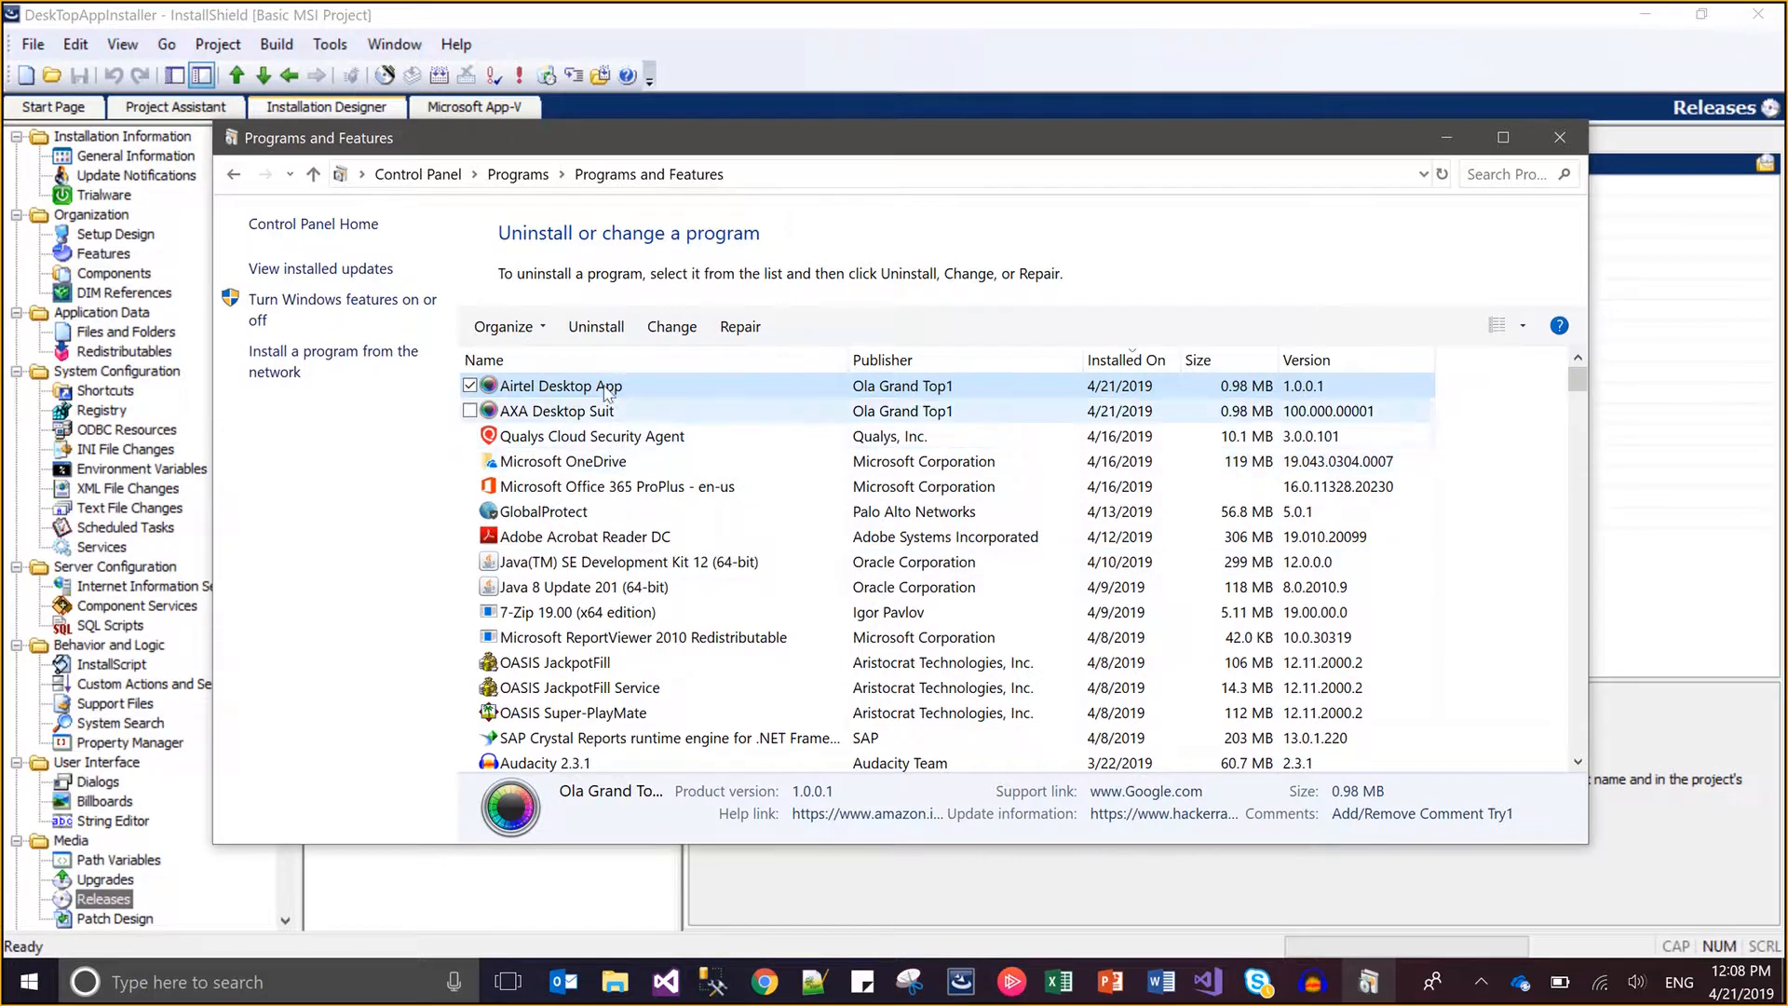
left_click(594, 326)
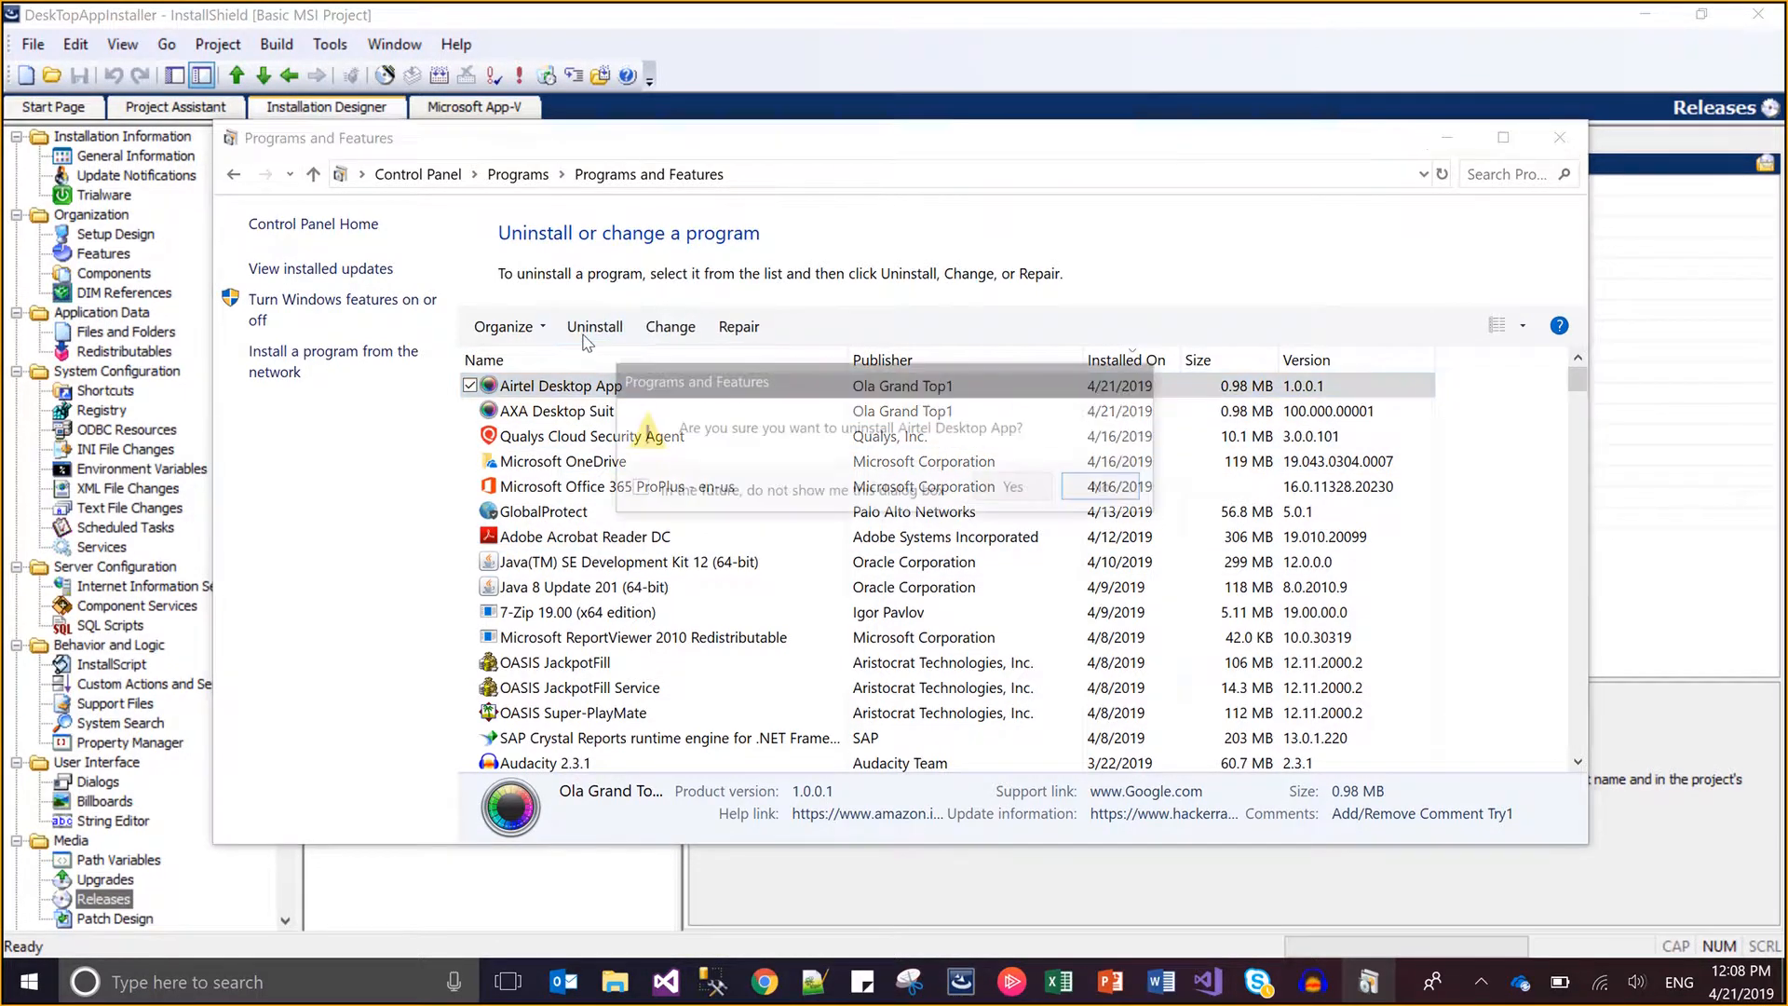
left_click(1016, 490)
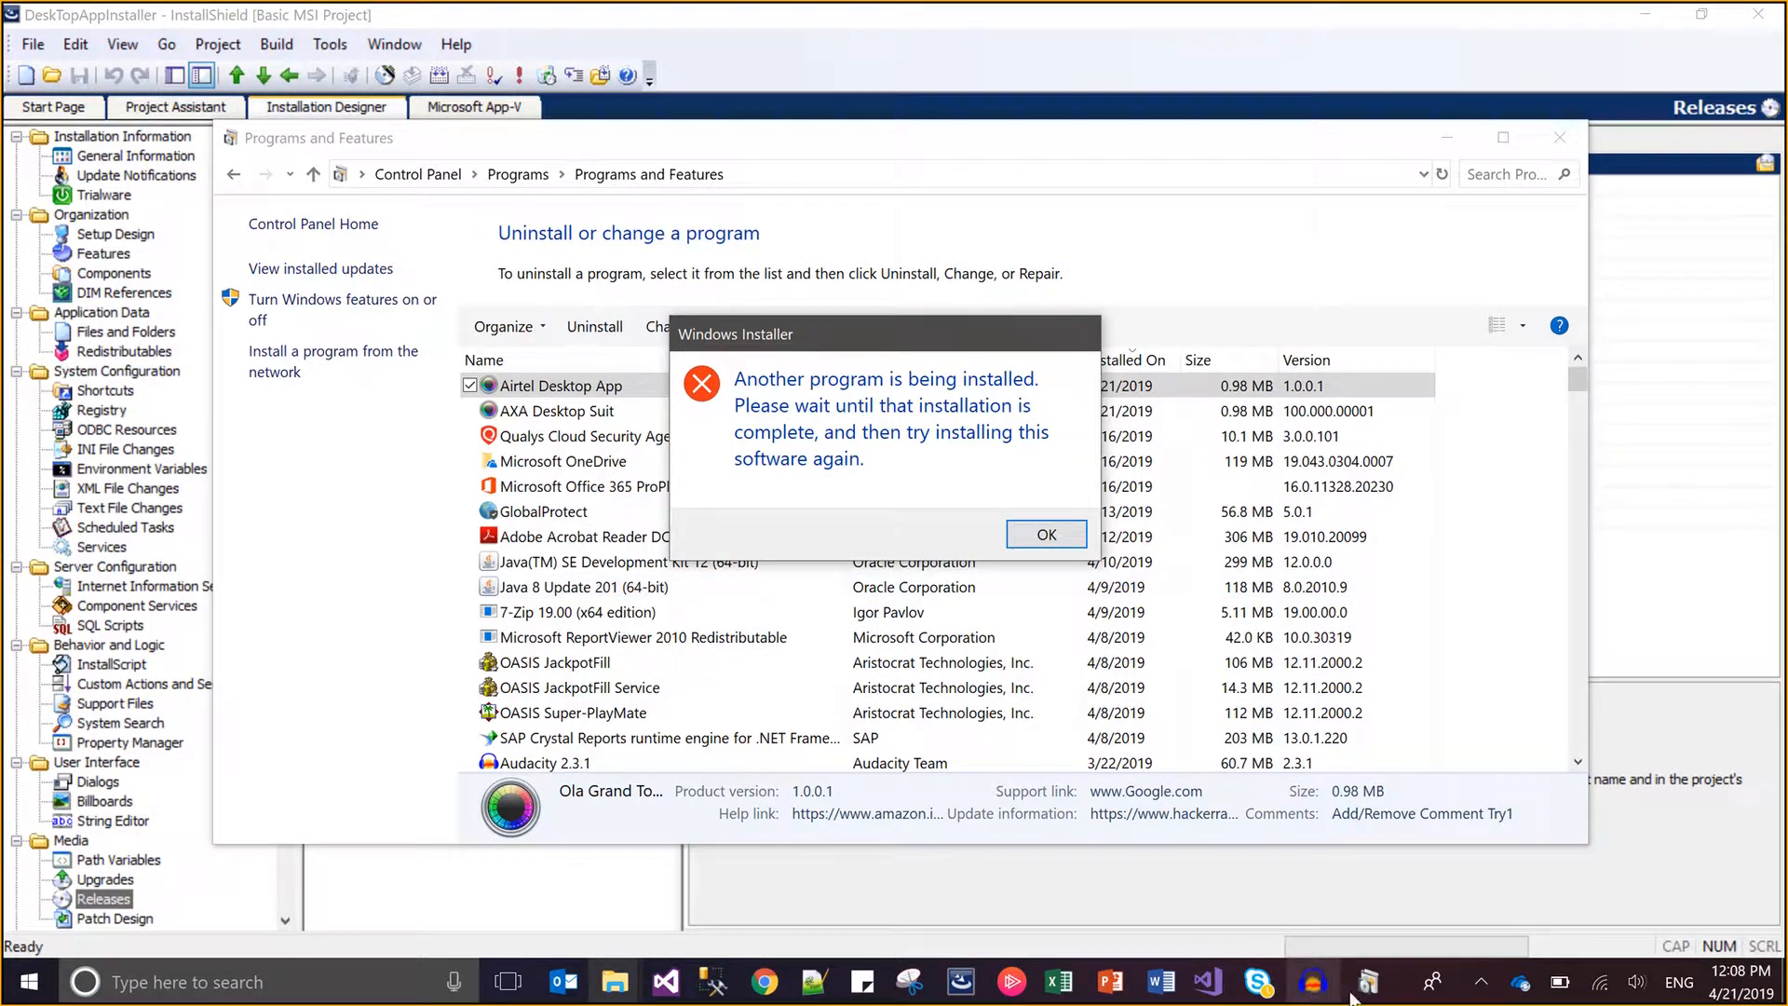
left_click(1481, 997)
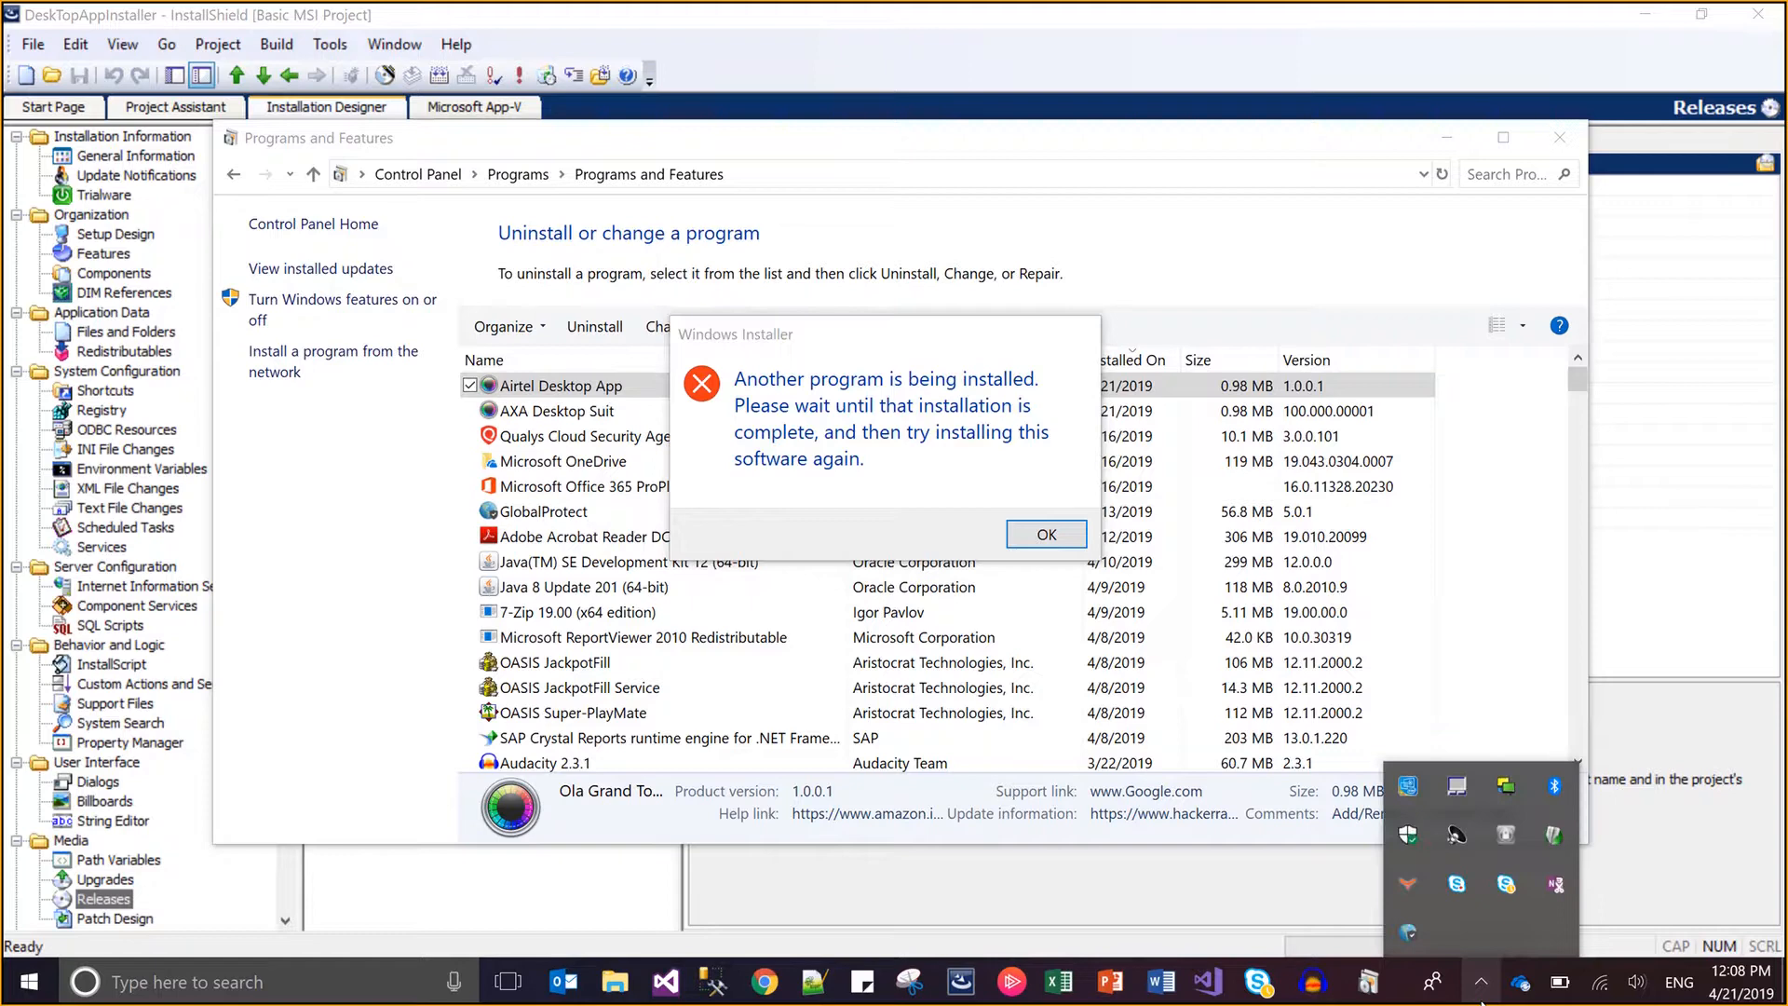
left_click(1063, 720)
left_click(1042, 534)
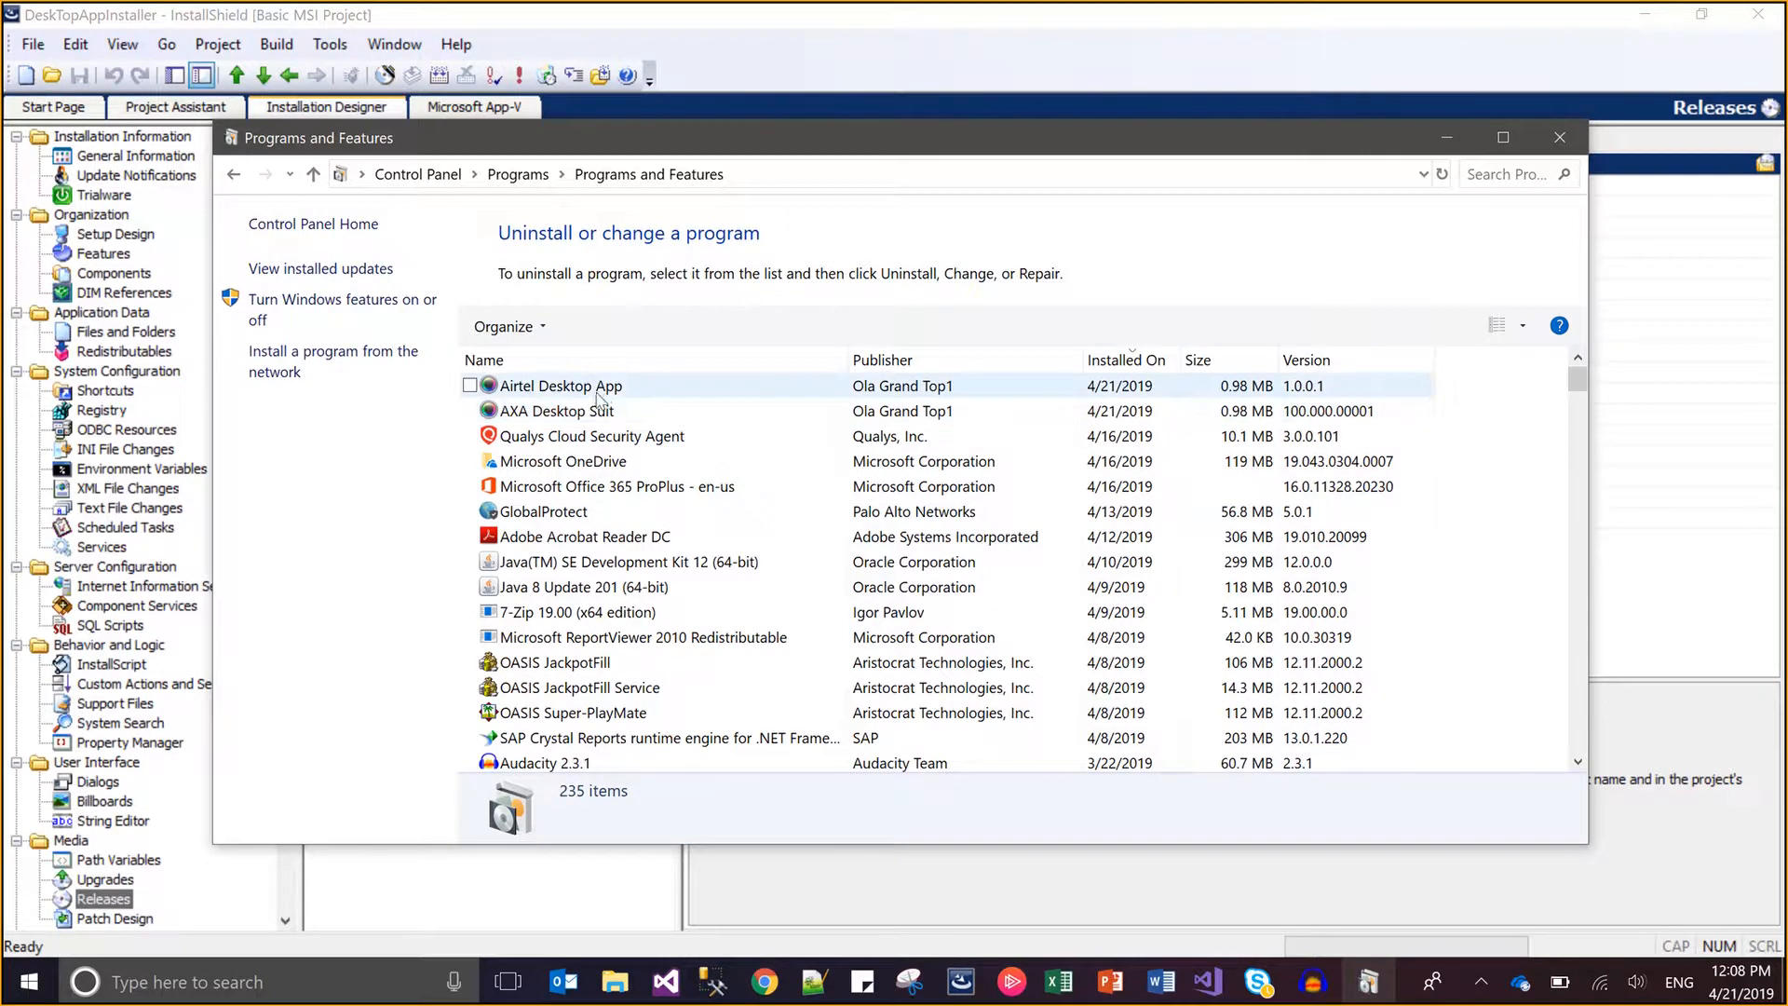
Minimize Programs and Features and uninstall the AXA Client's Kudos Release from within InstallShield.
left_click(1444, 142)
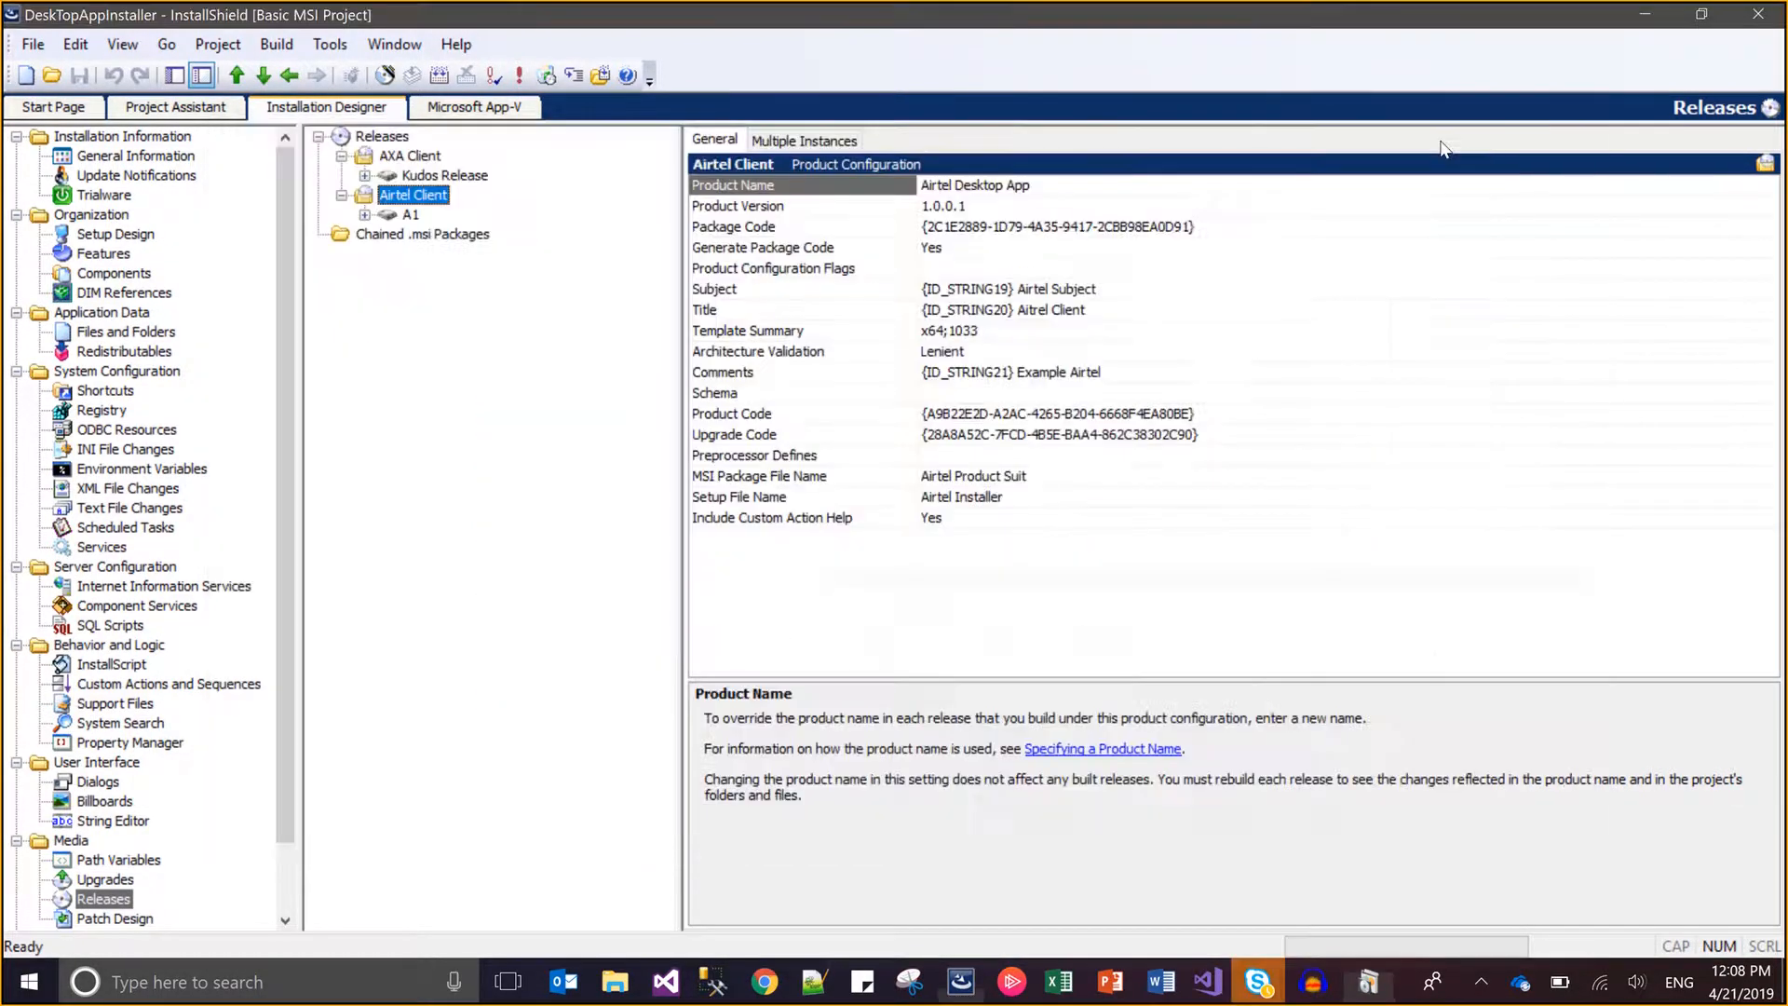
left_click(269, 46)
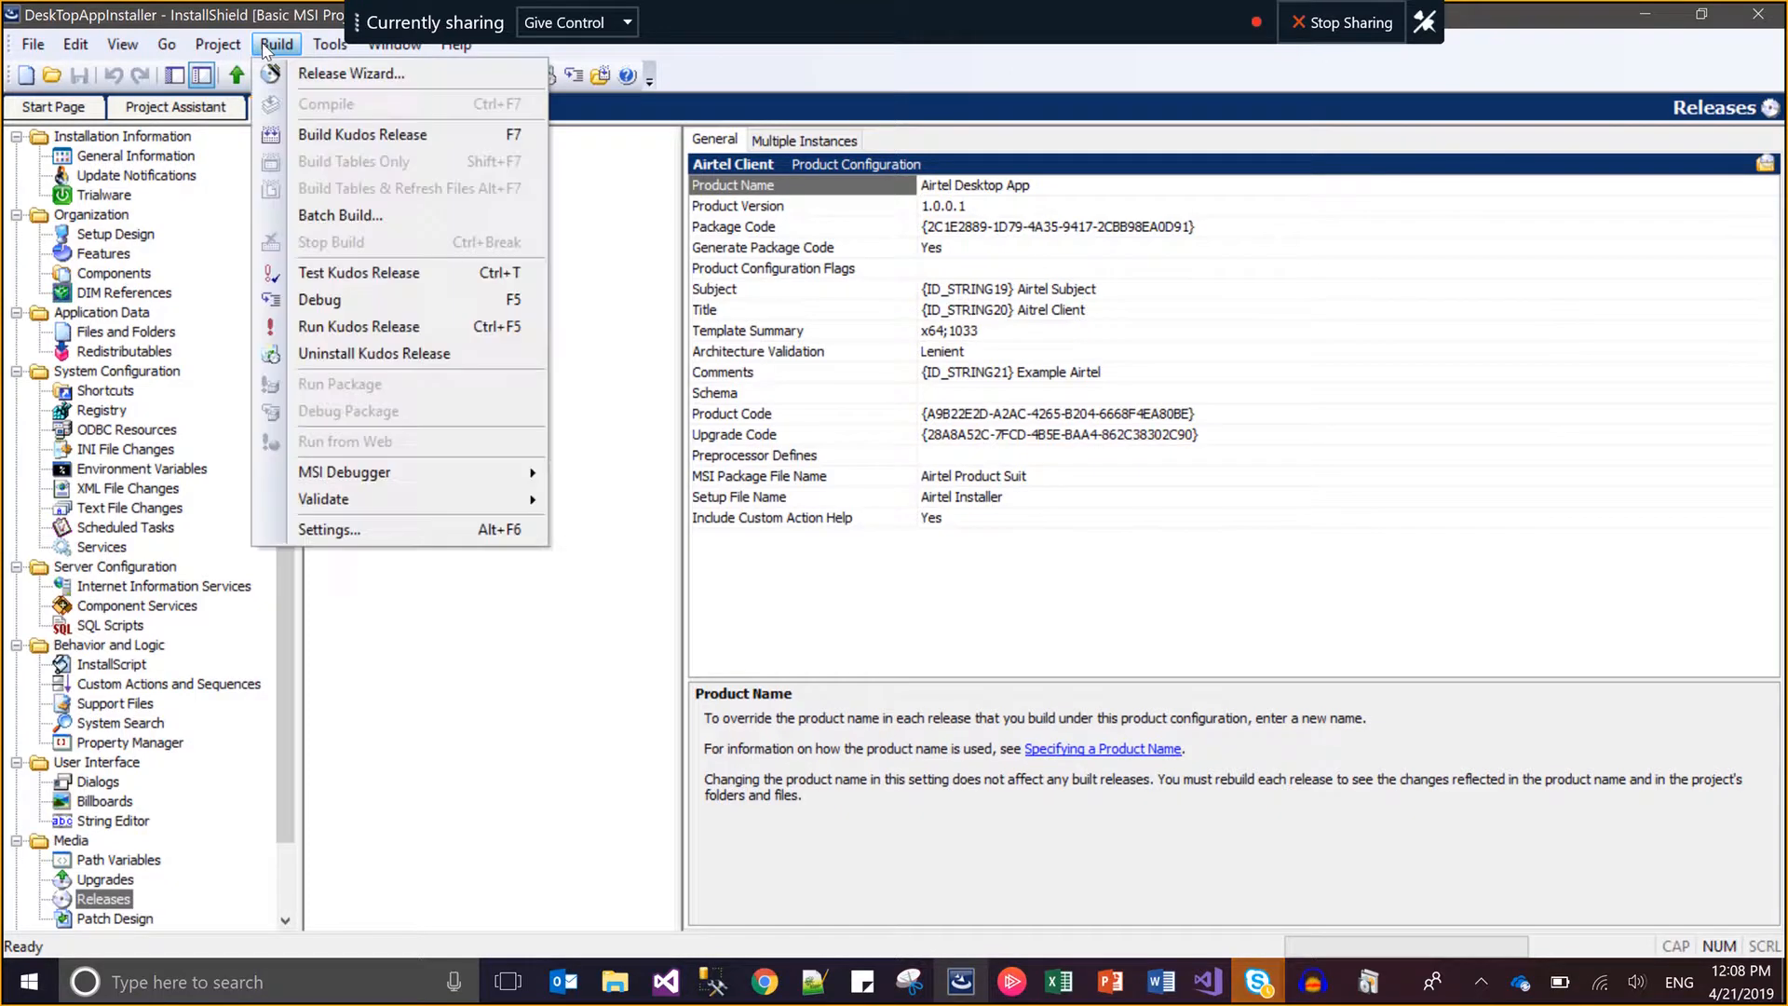
left_click(384, 356)
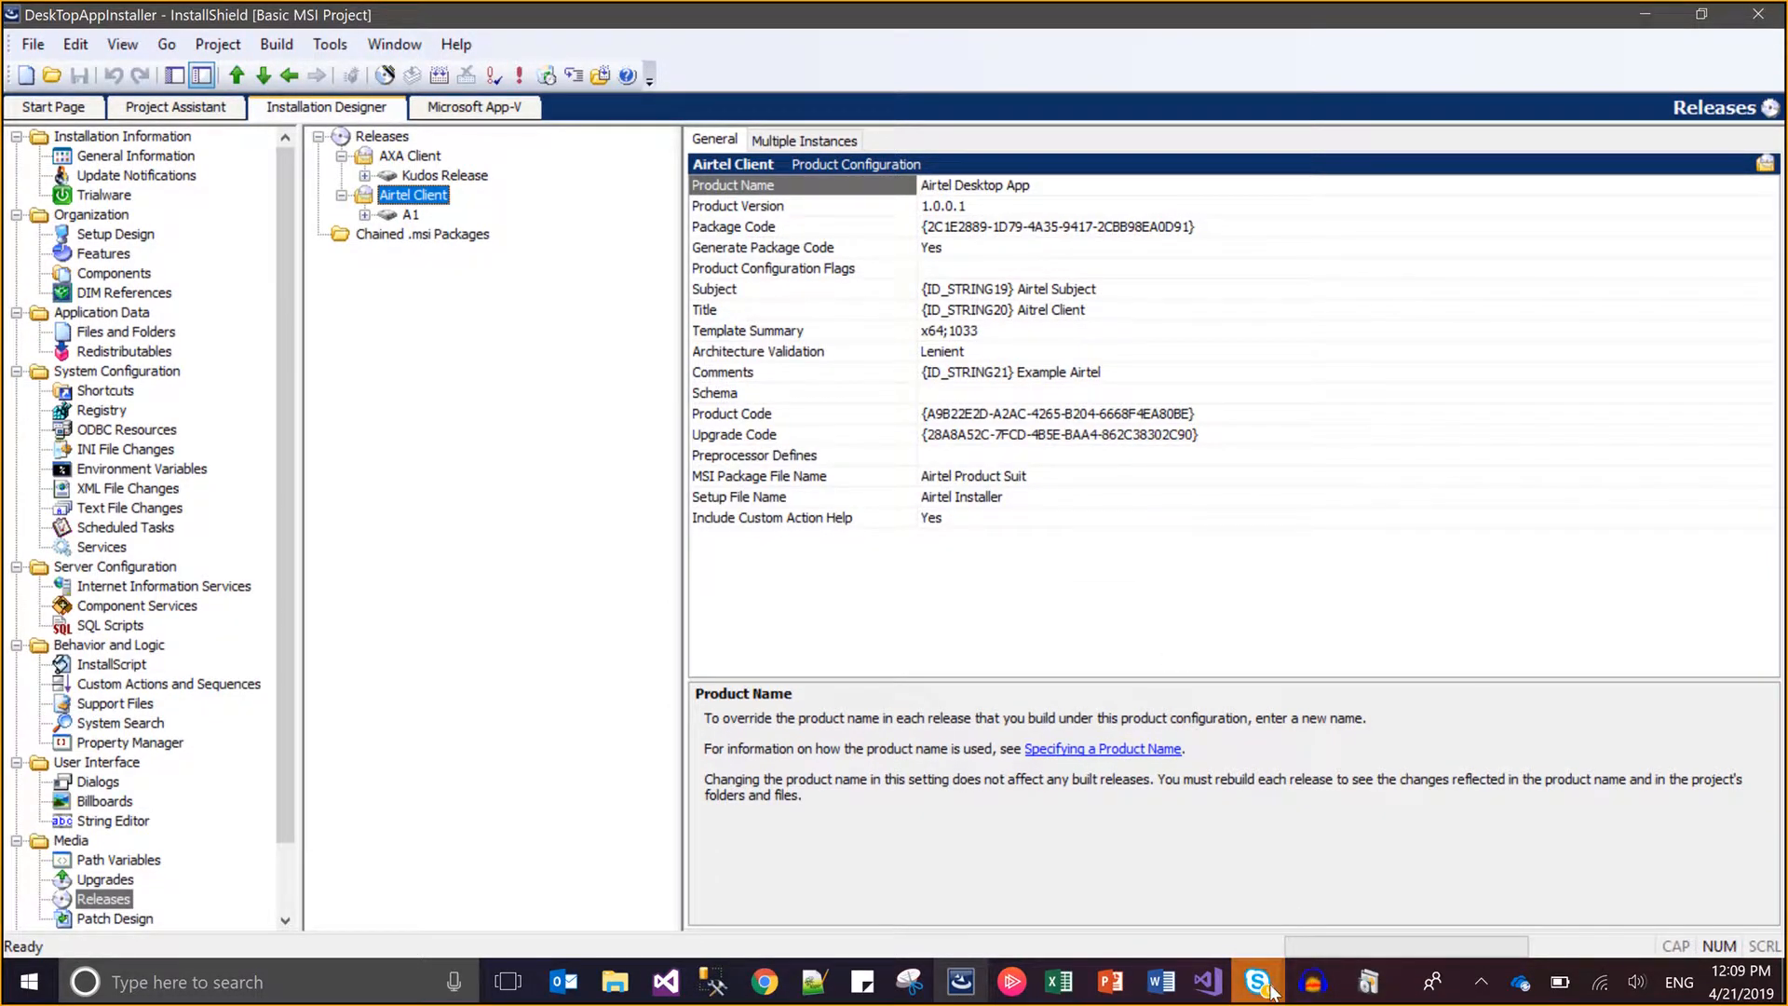
mouse_move(1272, 994)
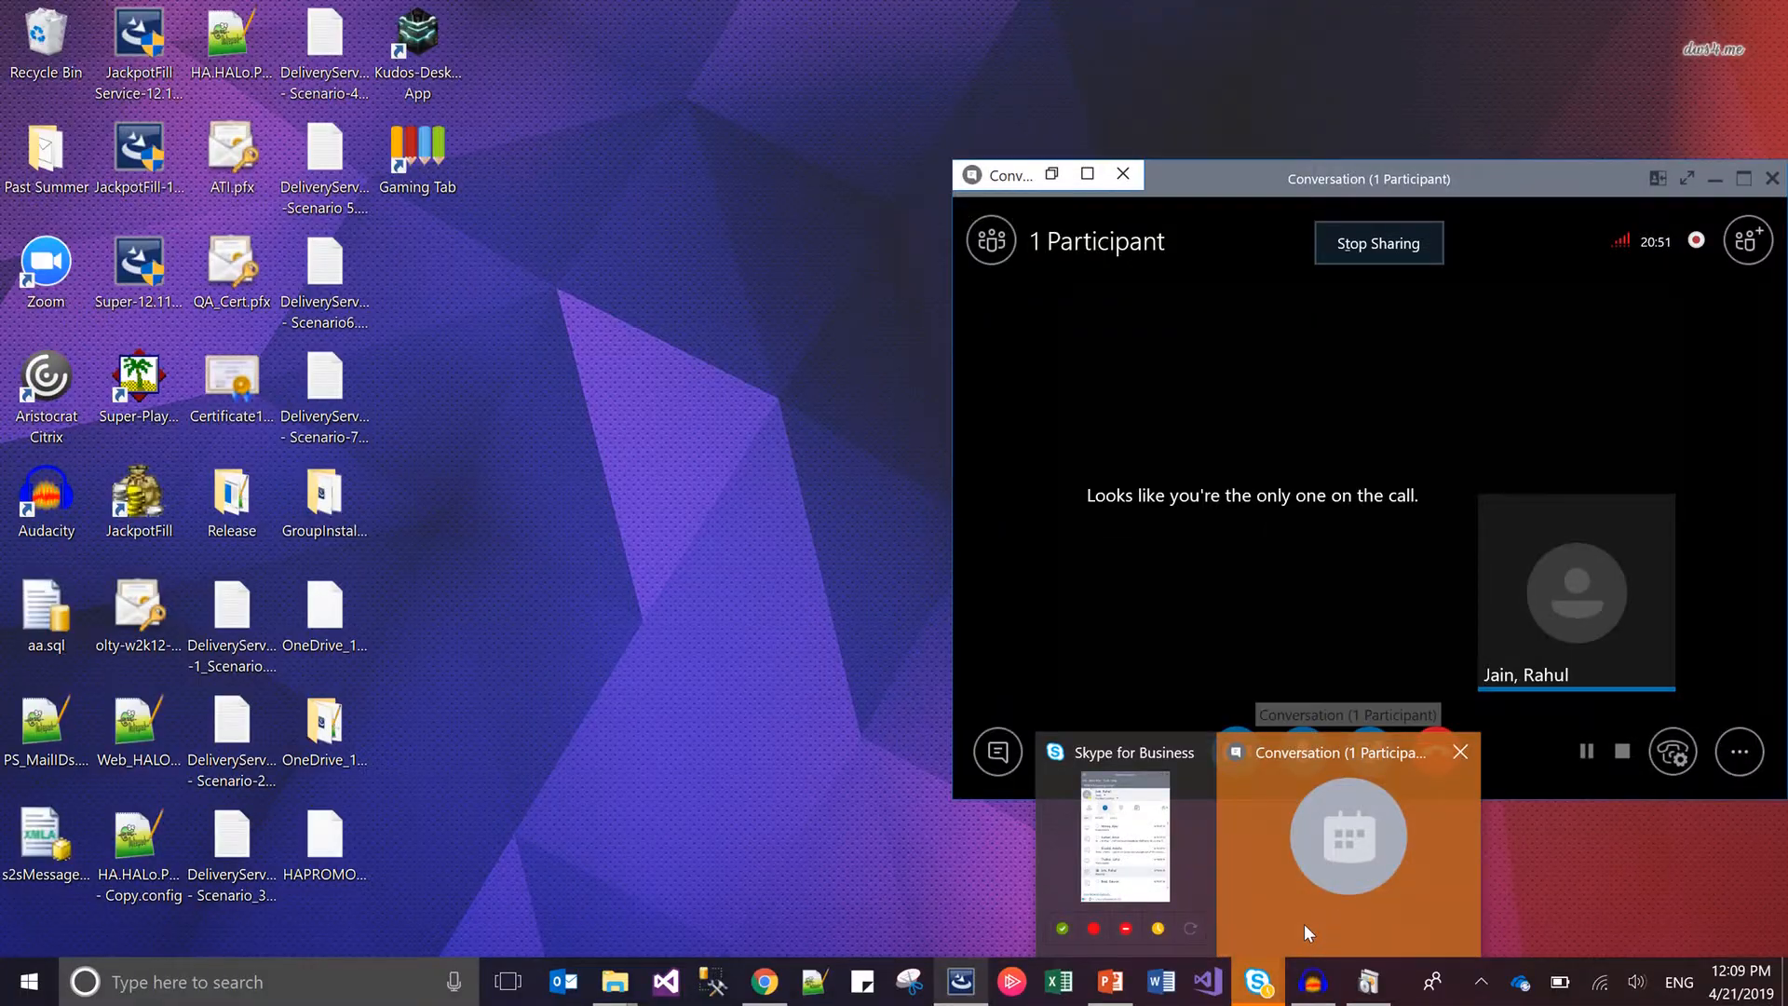
left_click(1303, 924)
left_click(1722, 191)
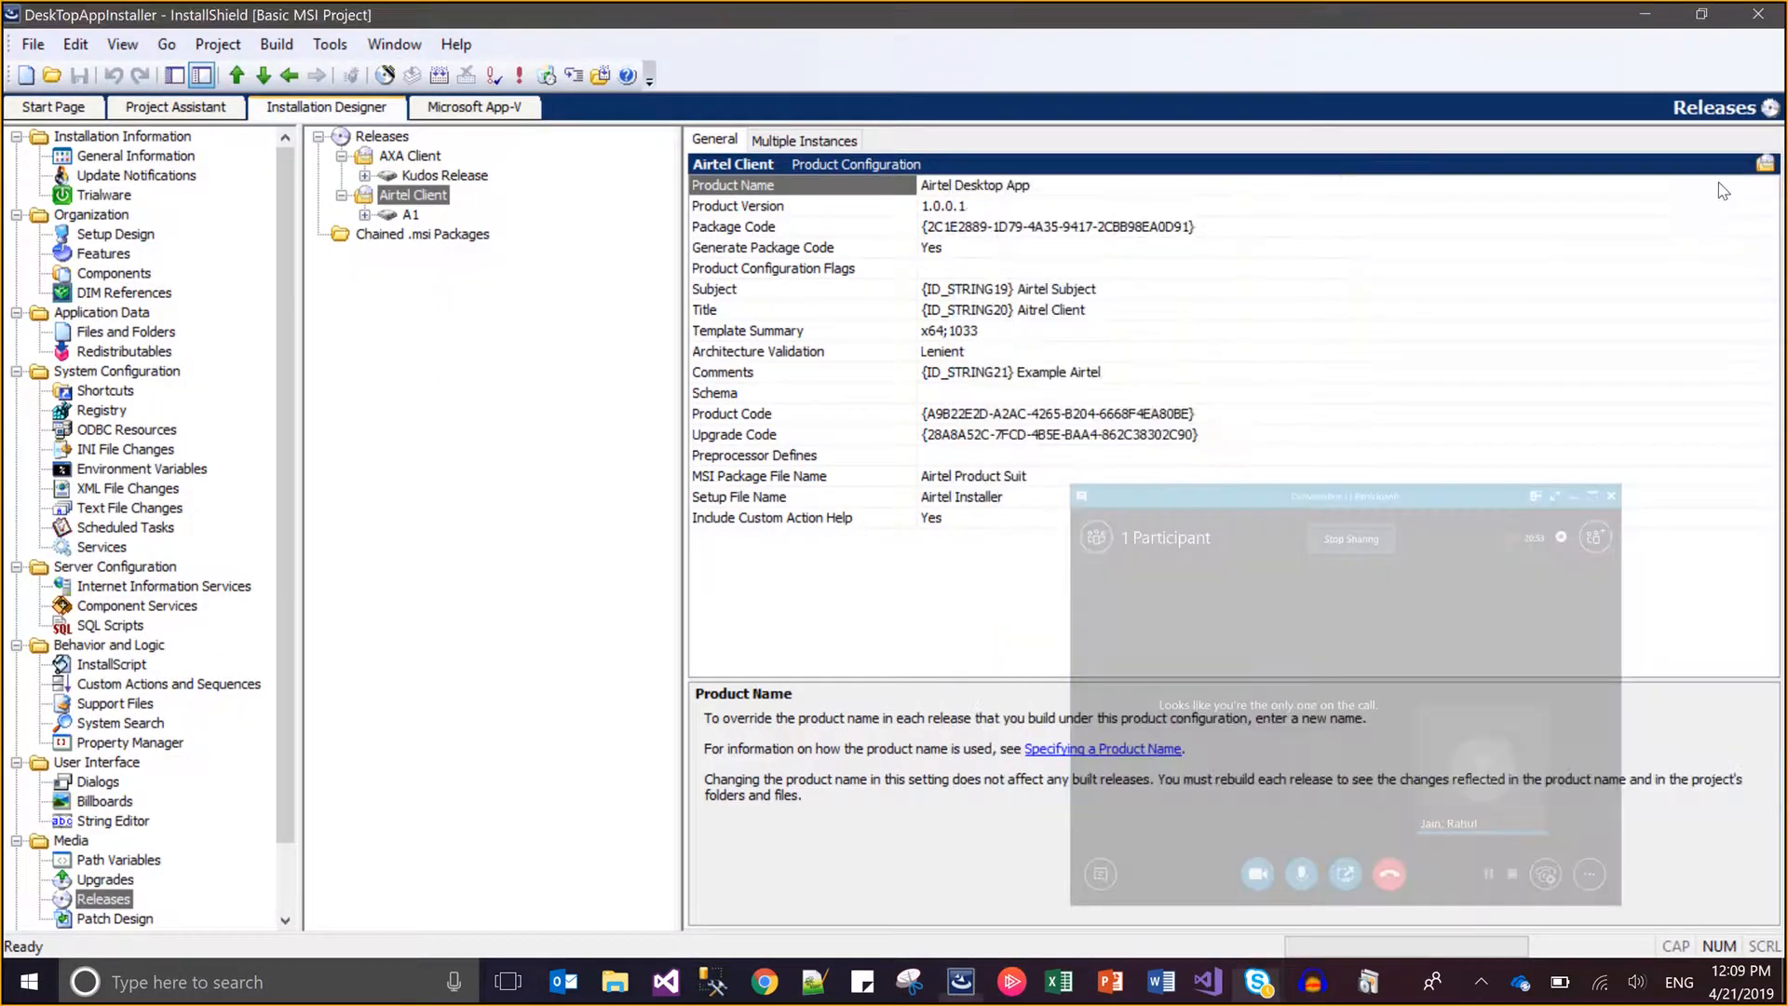
Check the AXA Desktop Suit entry in Programs and Features, and close that window.
left_click(1378, 984)
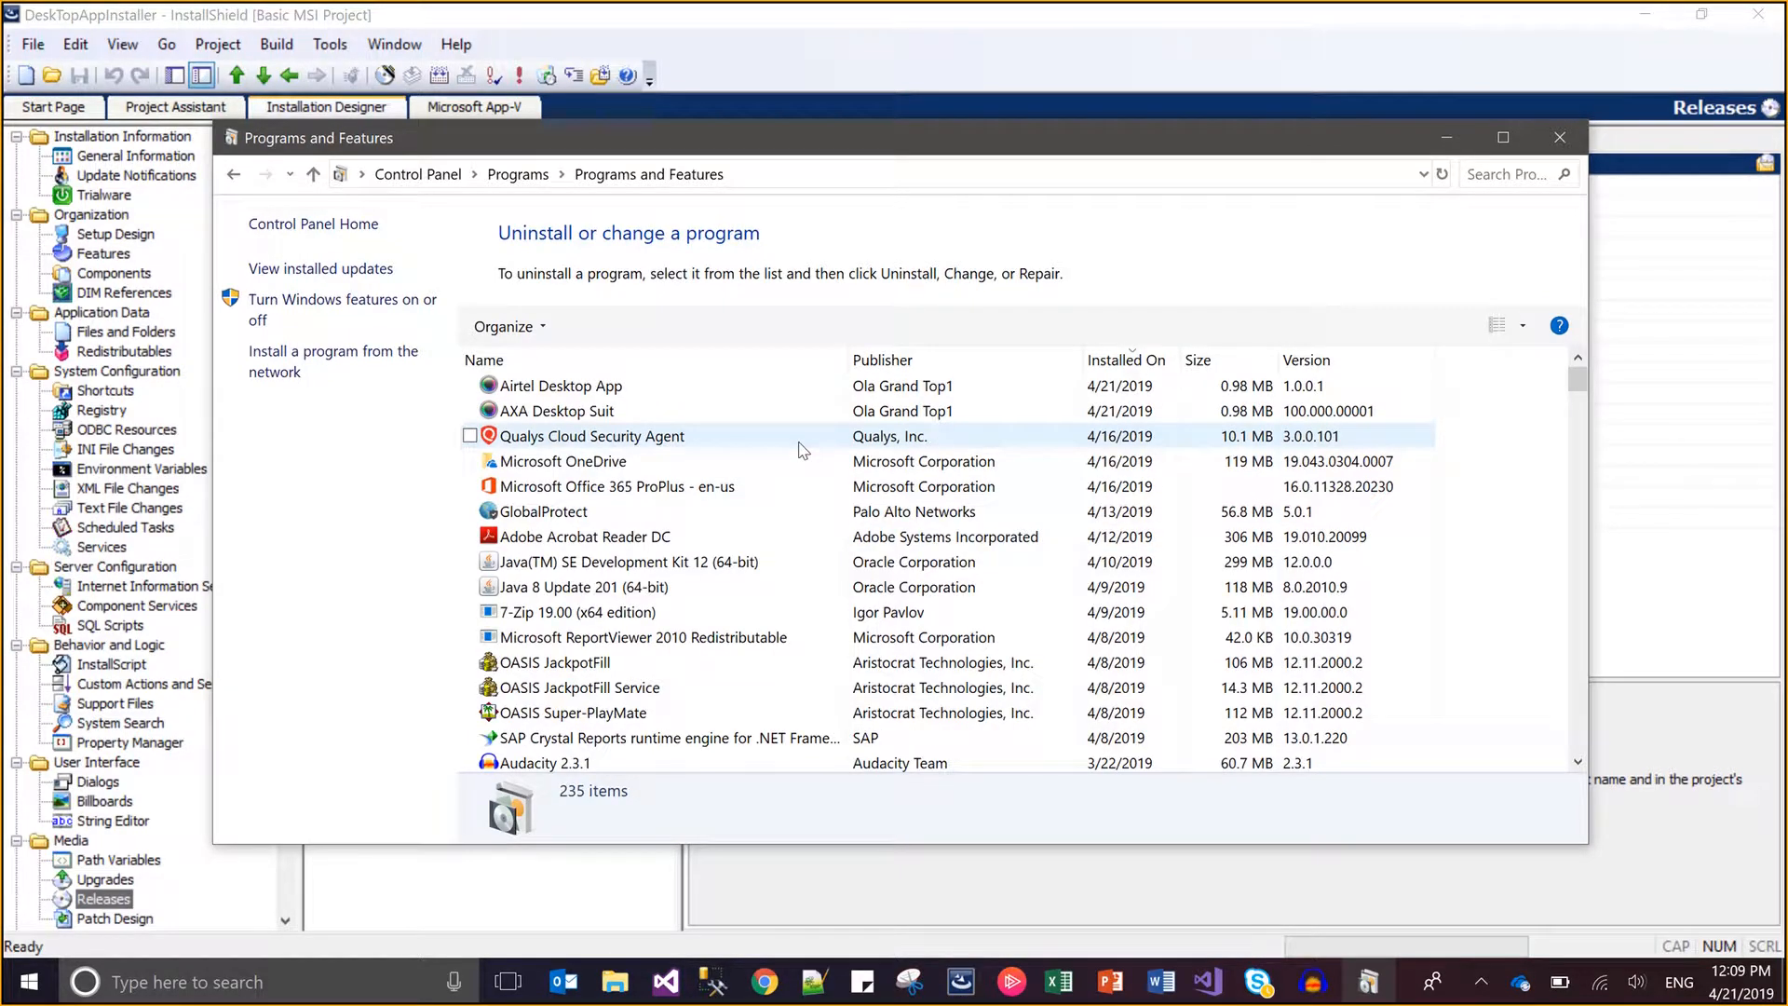
left_click(874, 415)
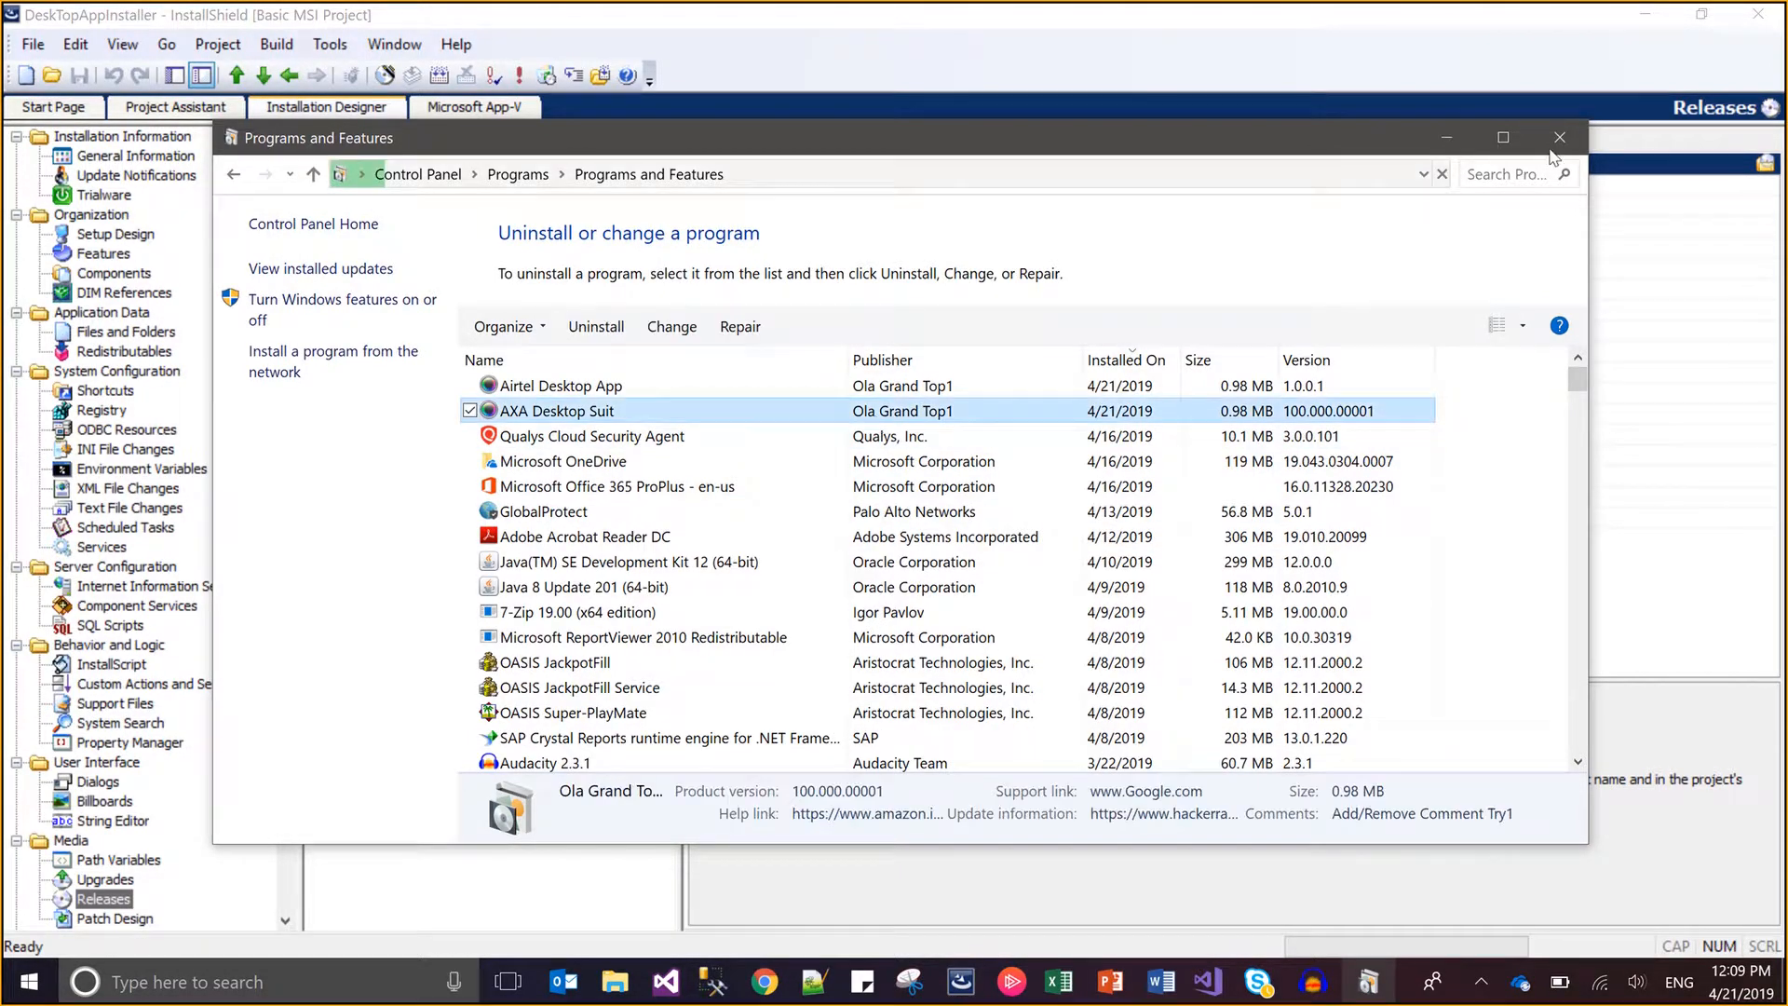
left_click(1559, 138)
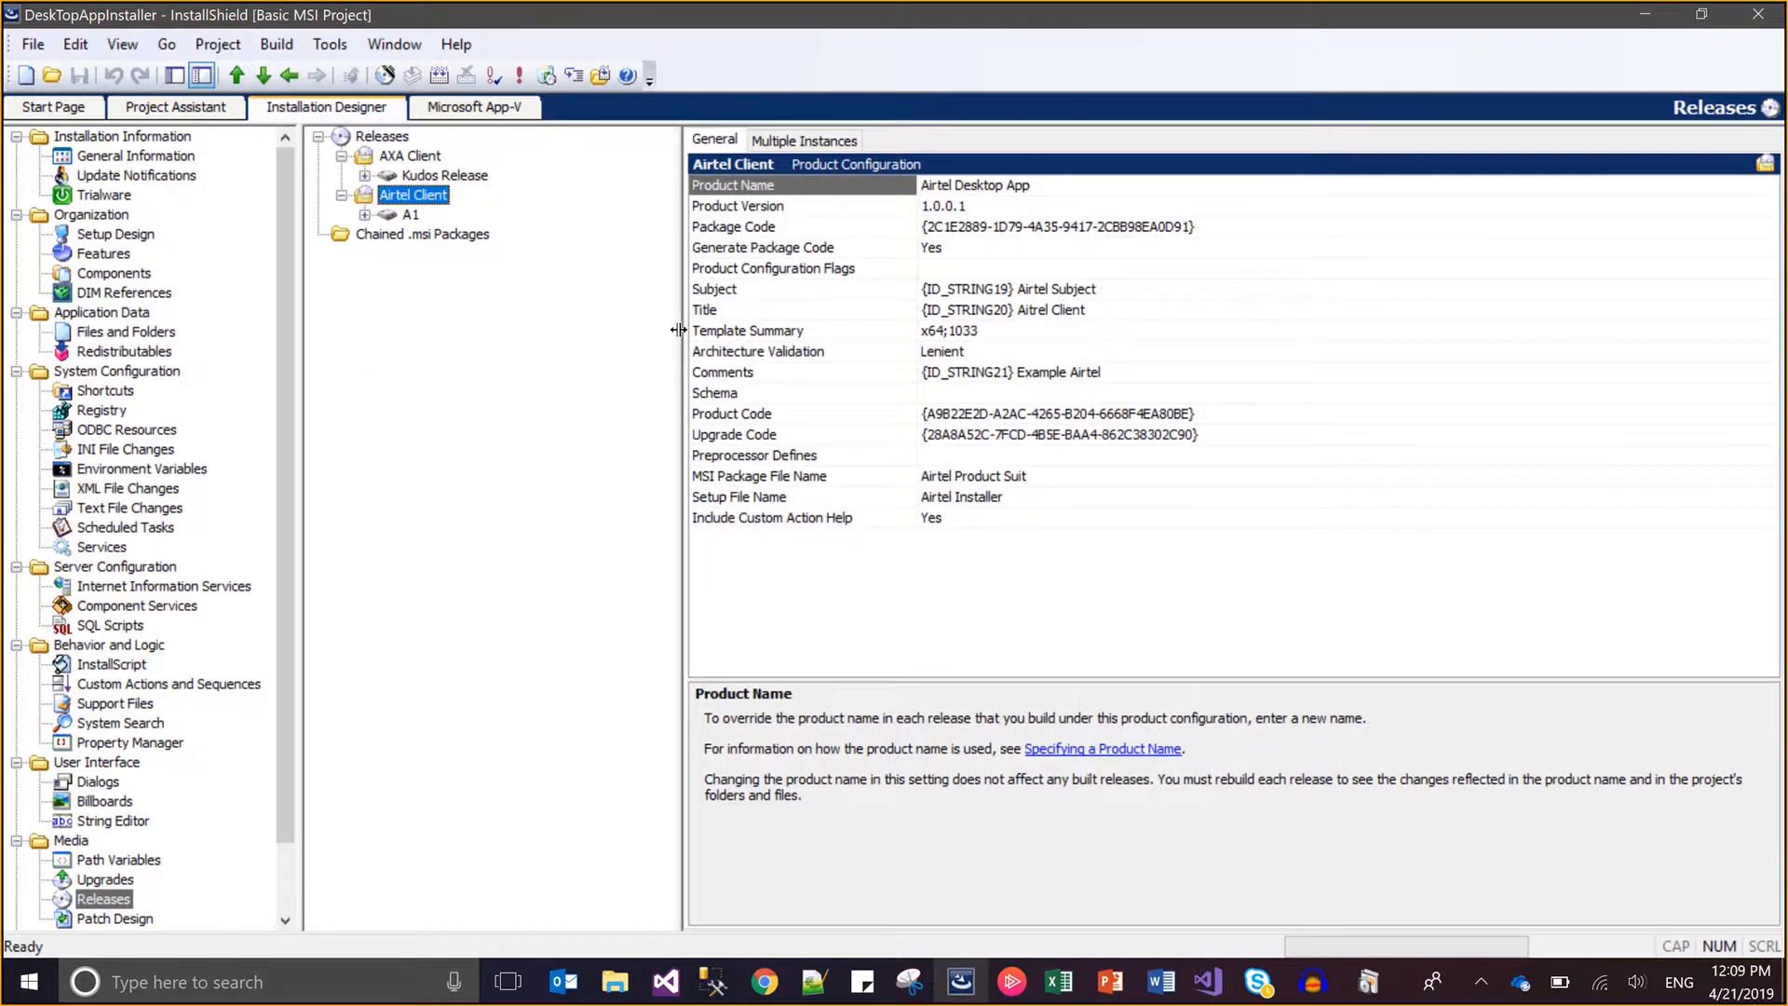
mouse_move(1169, 9)
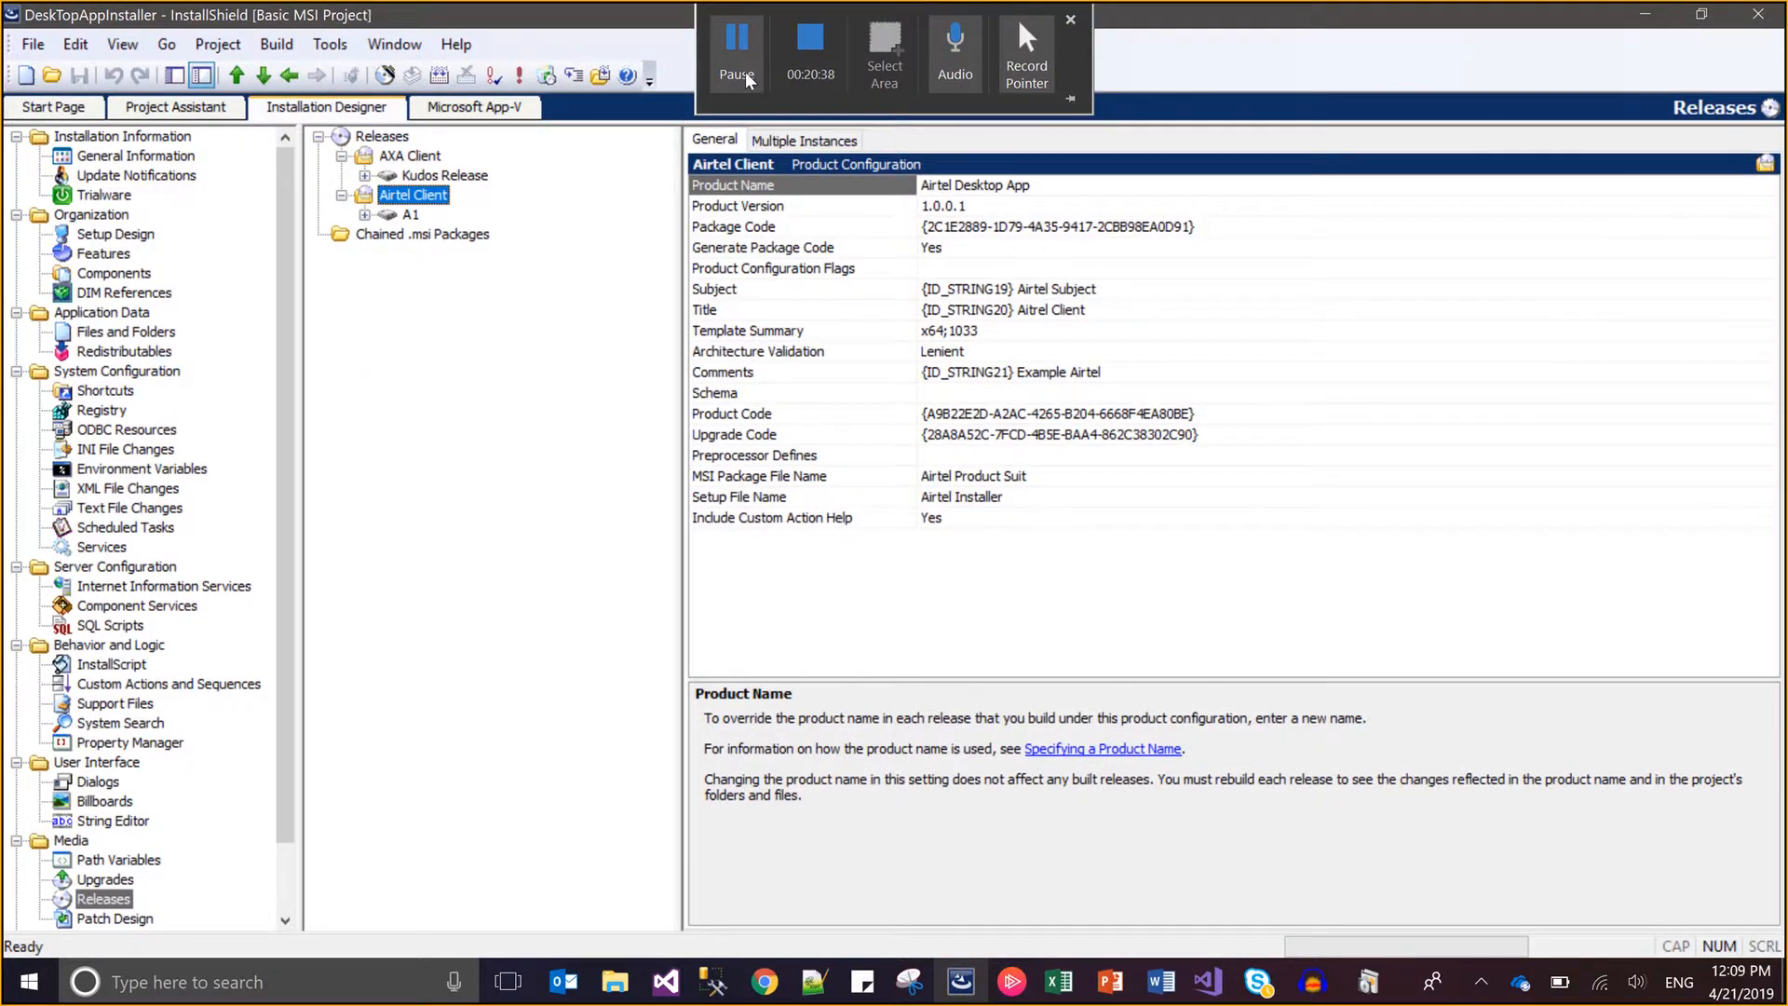
left_click(746, 79)
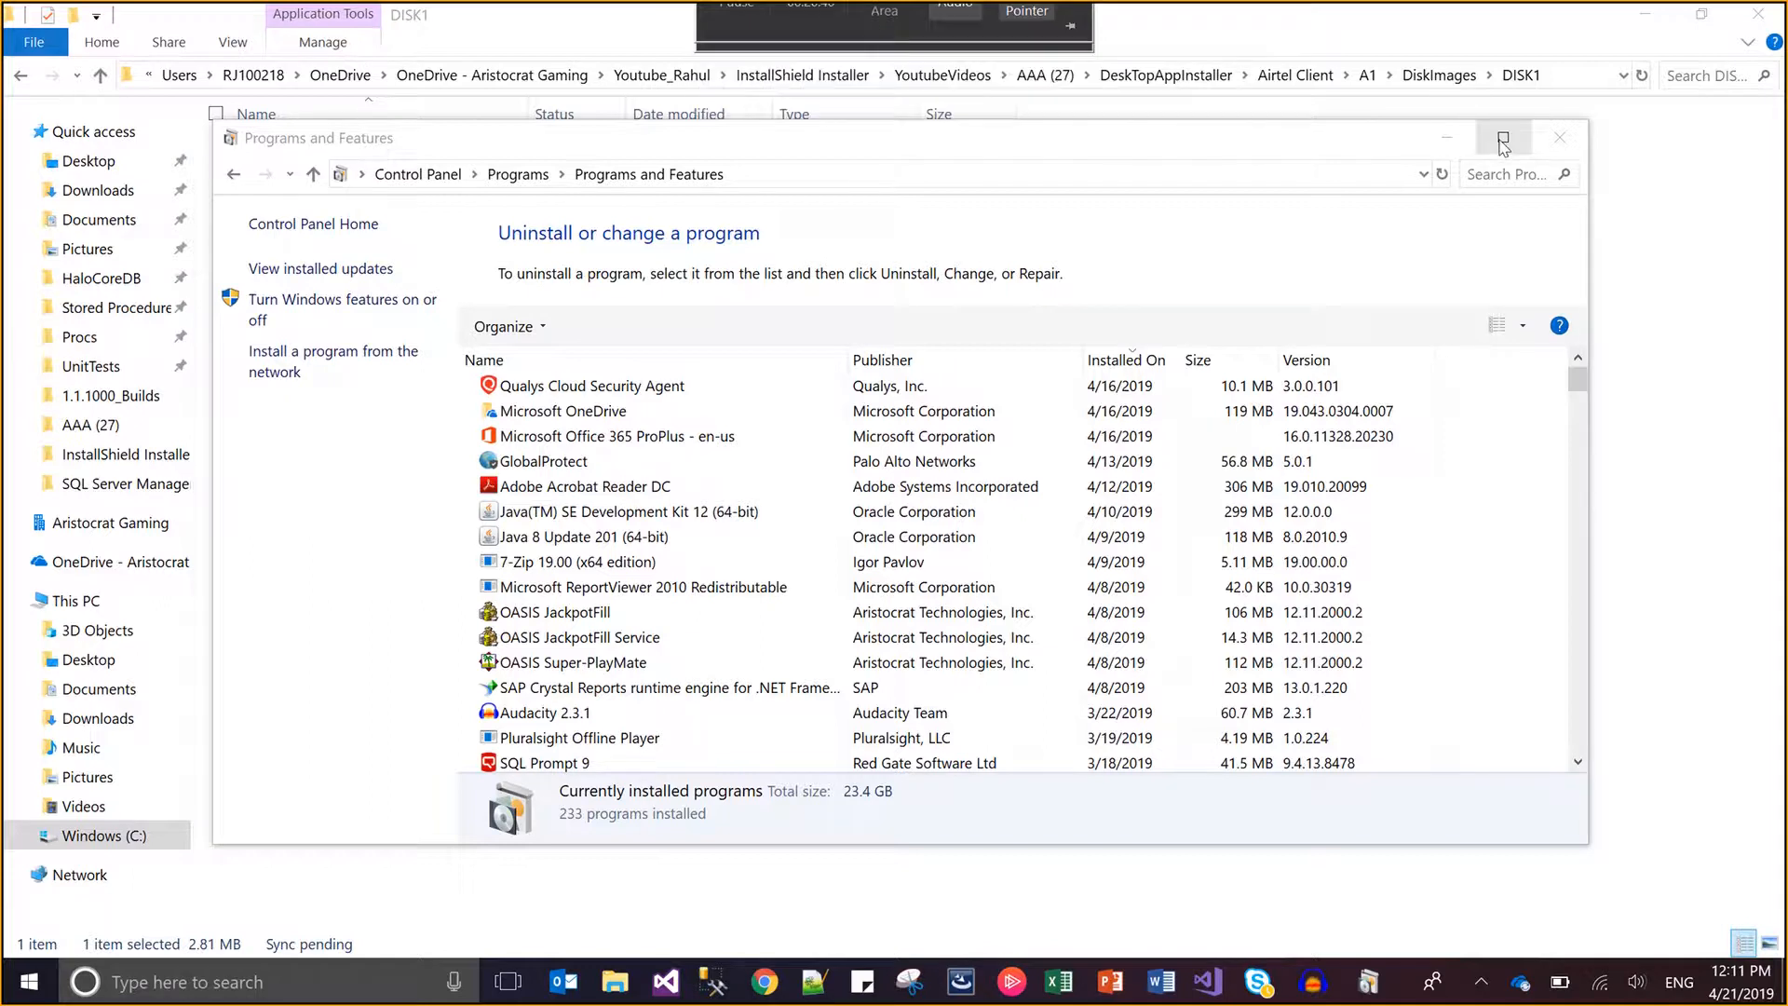
mouse_move(996, 11)
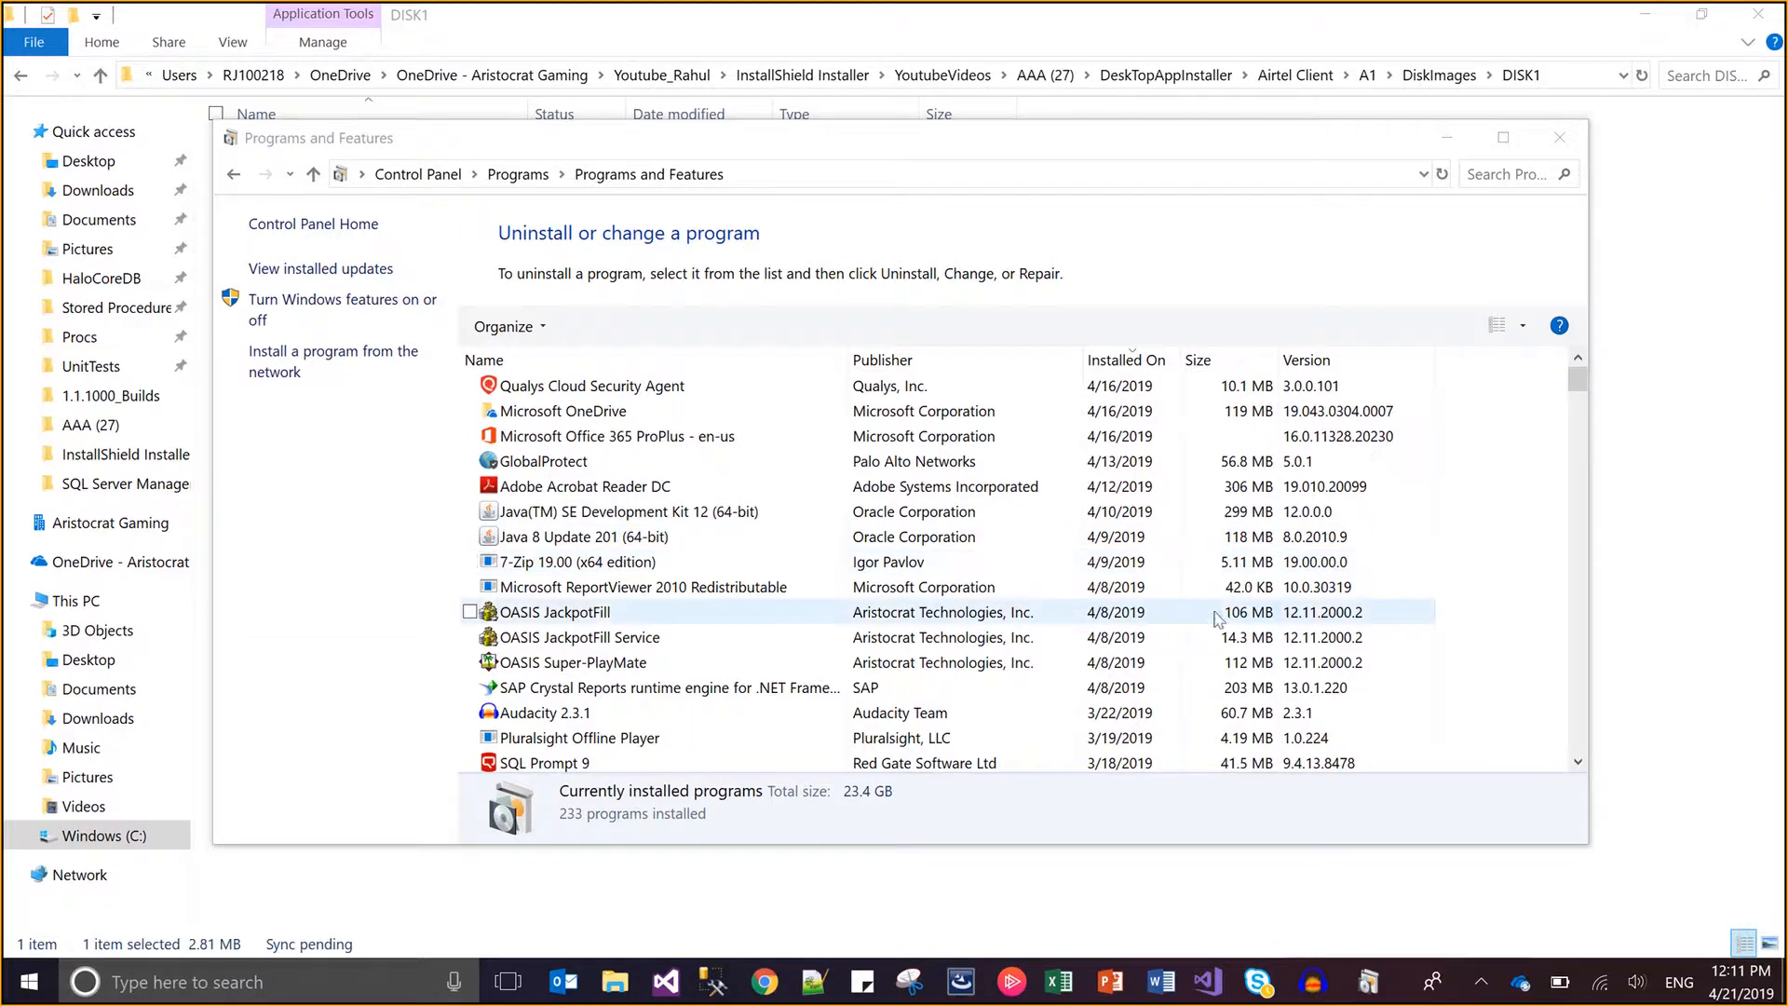
Switch to InstallShield and add instance 1 to the Airtel Client configuration's multiple instances.
left_click(974, 987)
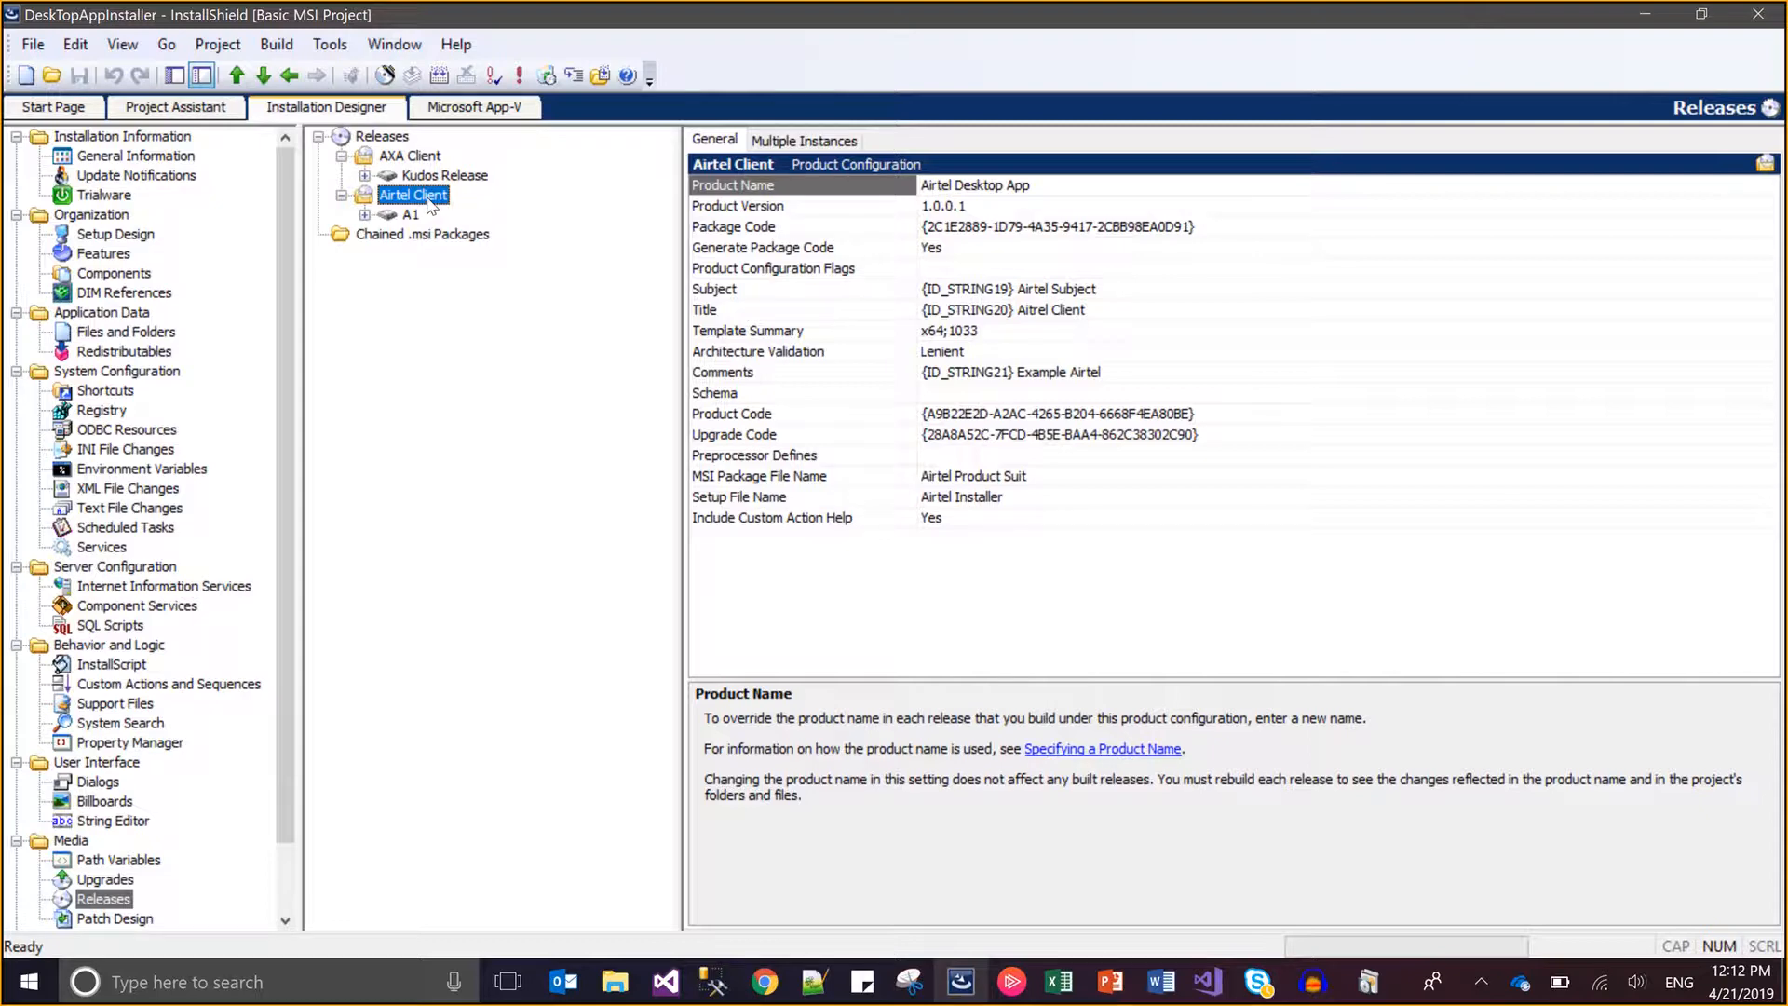
left_click(772, 147)
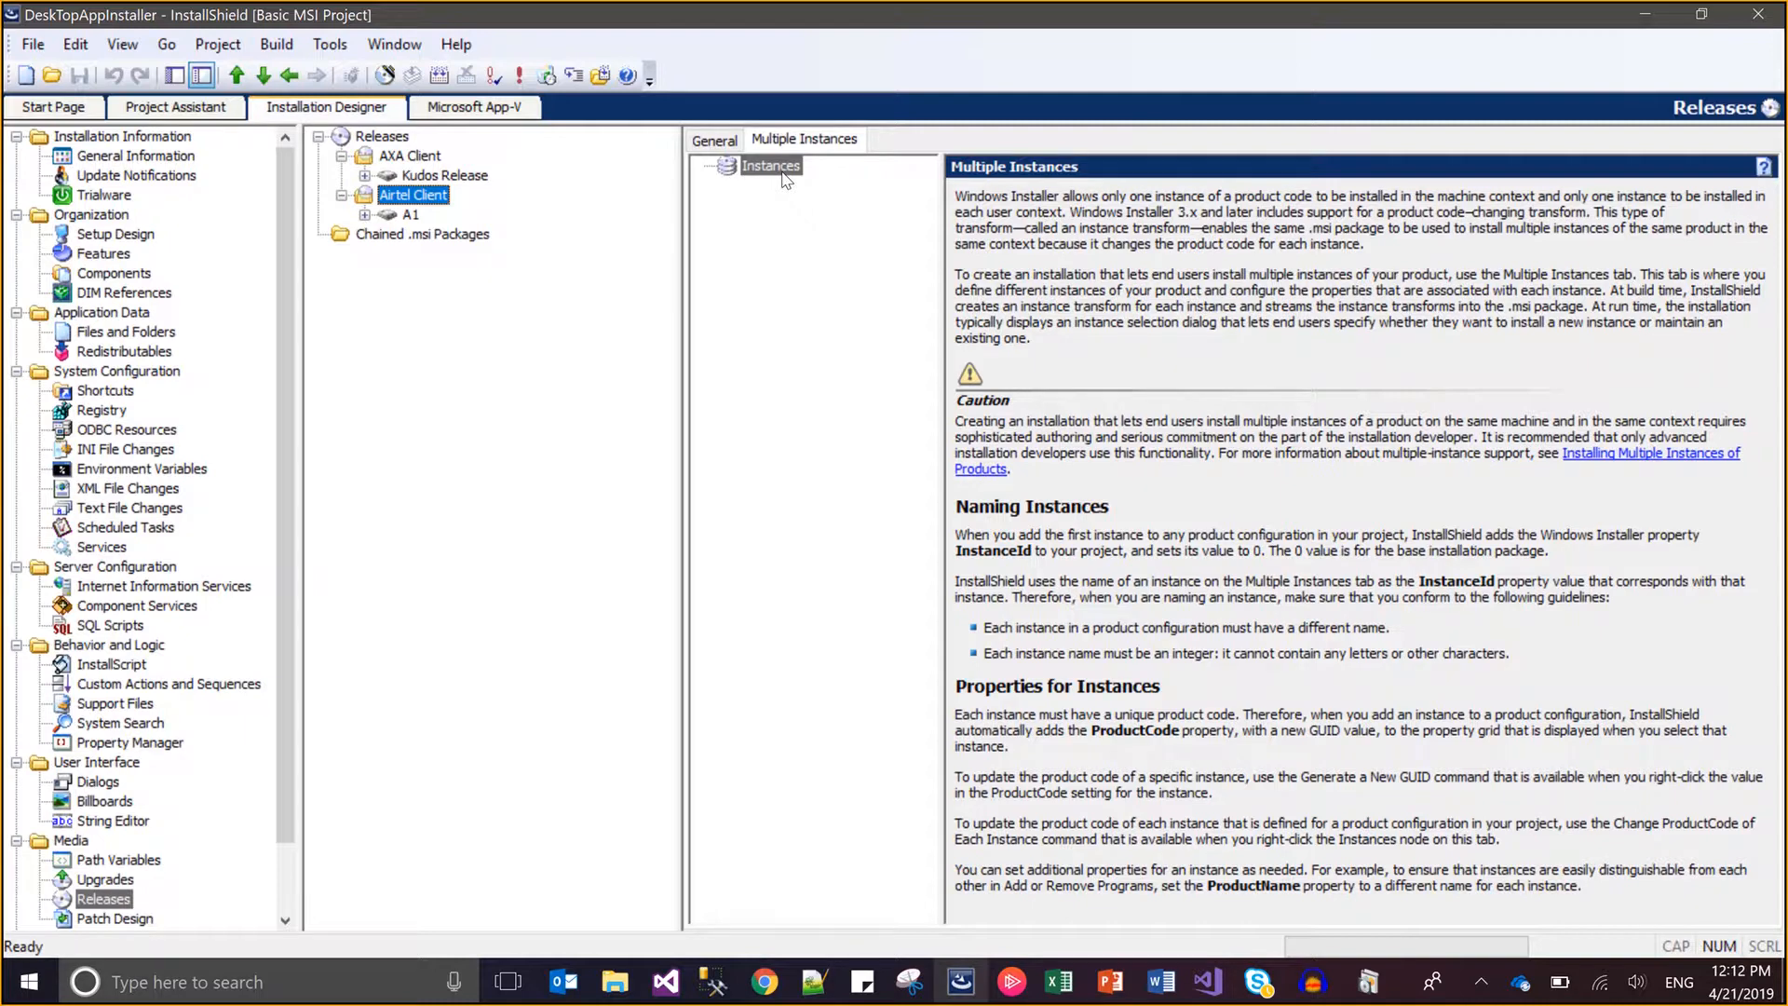
right_click(782, 173)
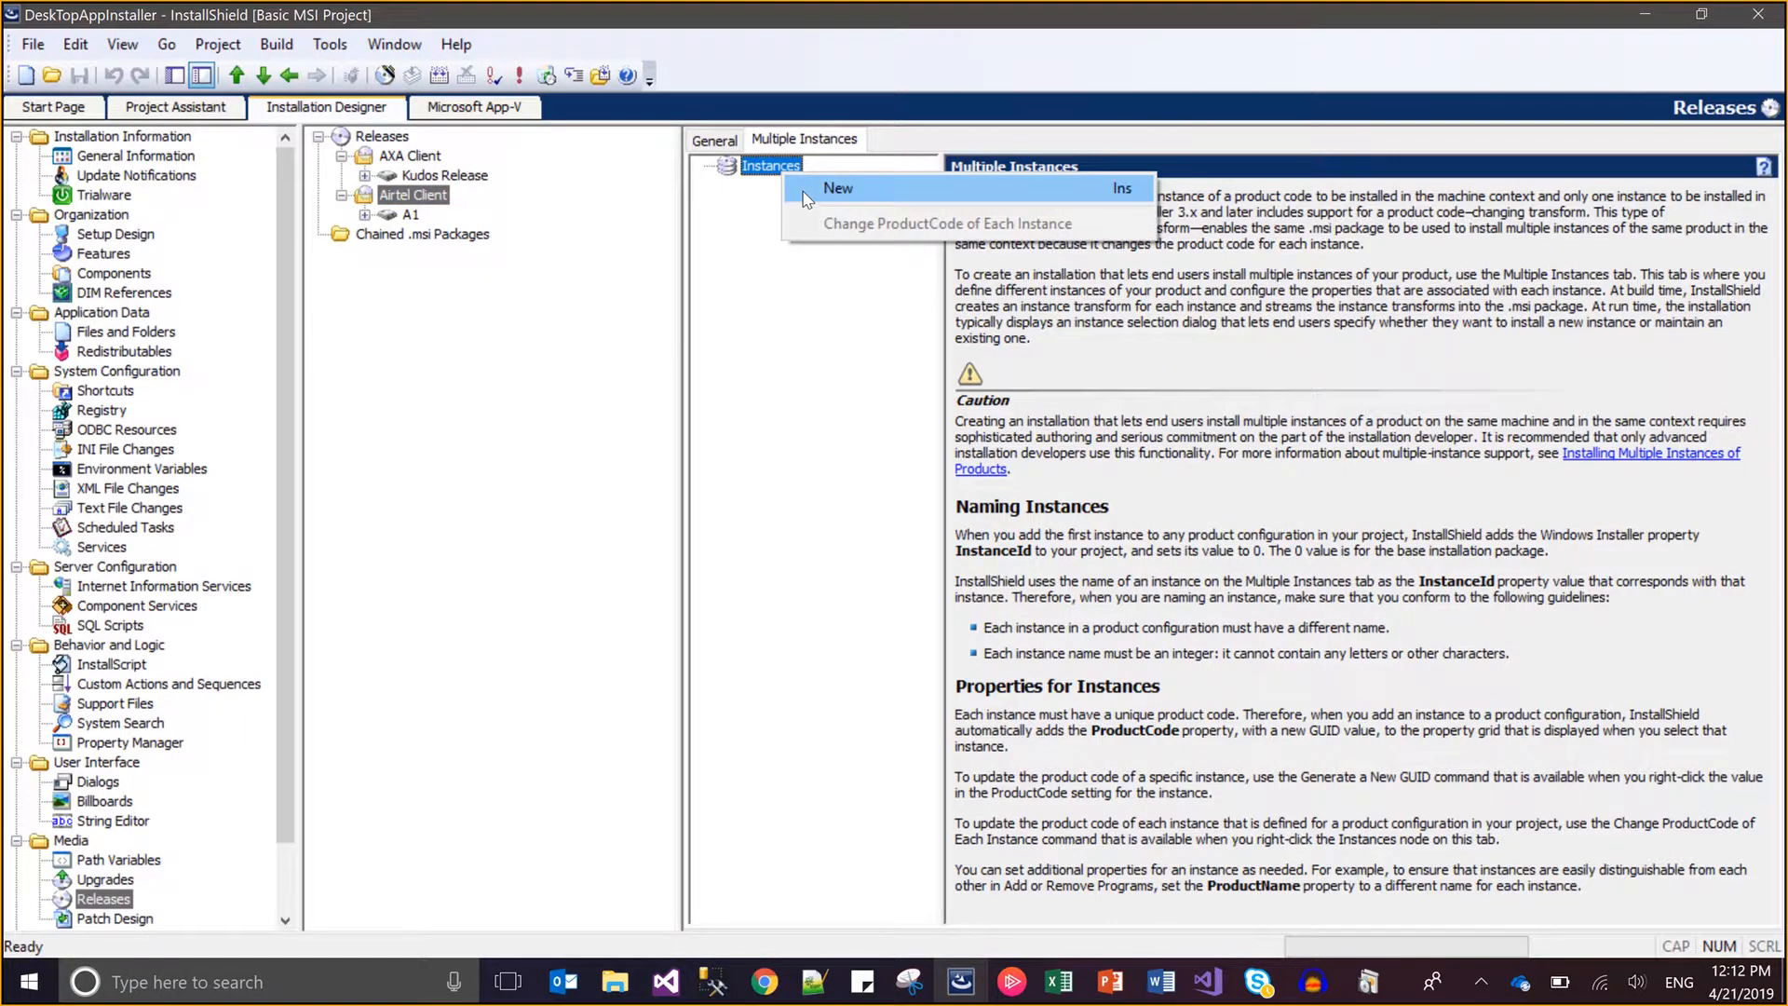
left_click(806, 194)
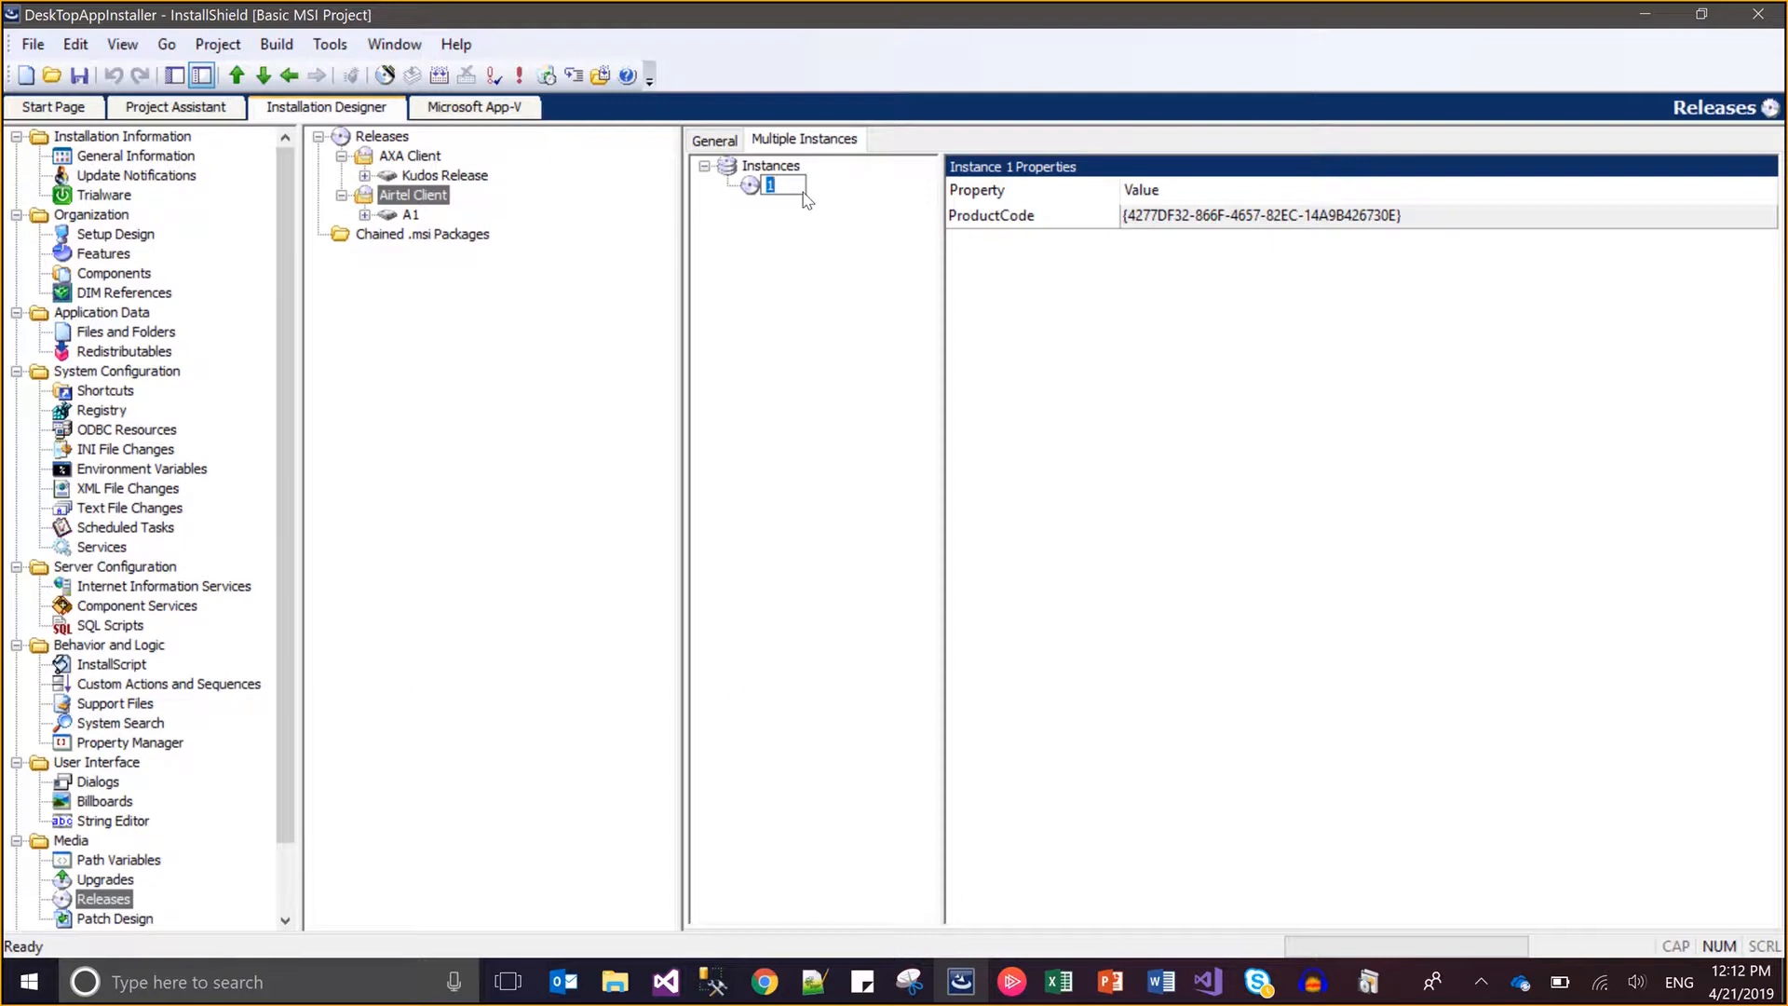
left_click(807, 205)
Add a new property named ProductName to instance 1 of the Airtel Client.
right_click(1005, 219)
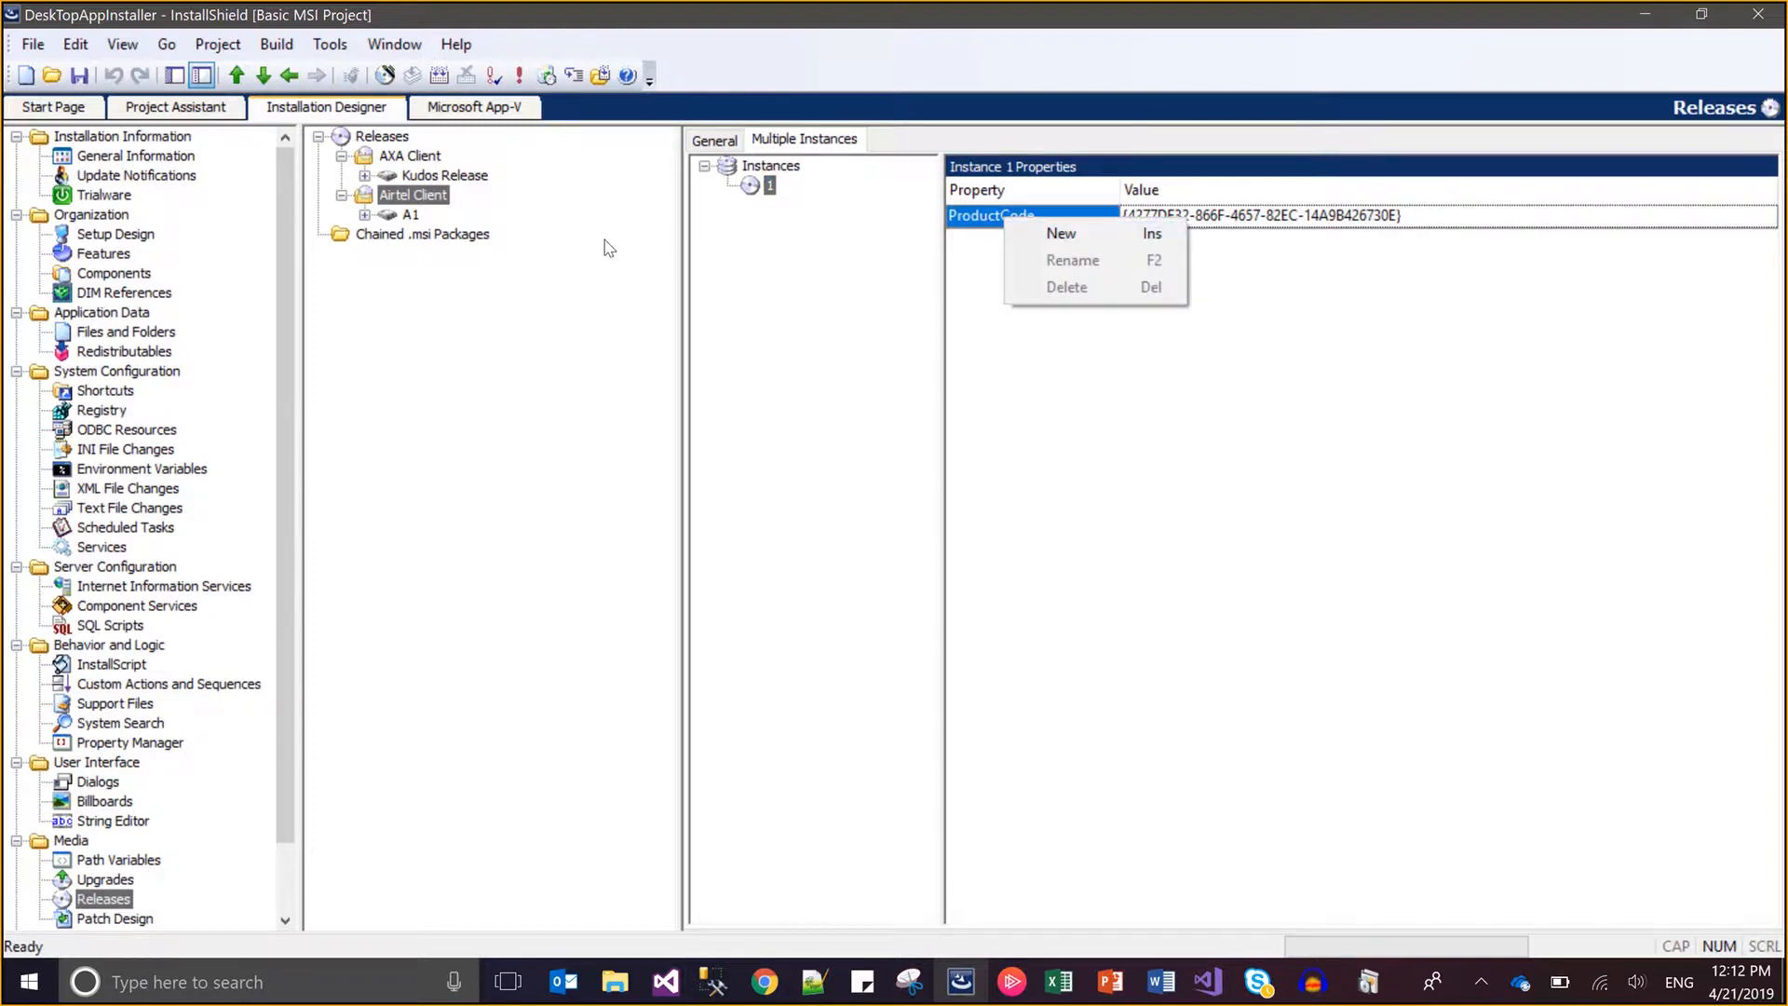
left_click(1032, 360)
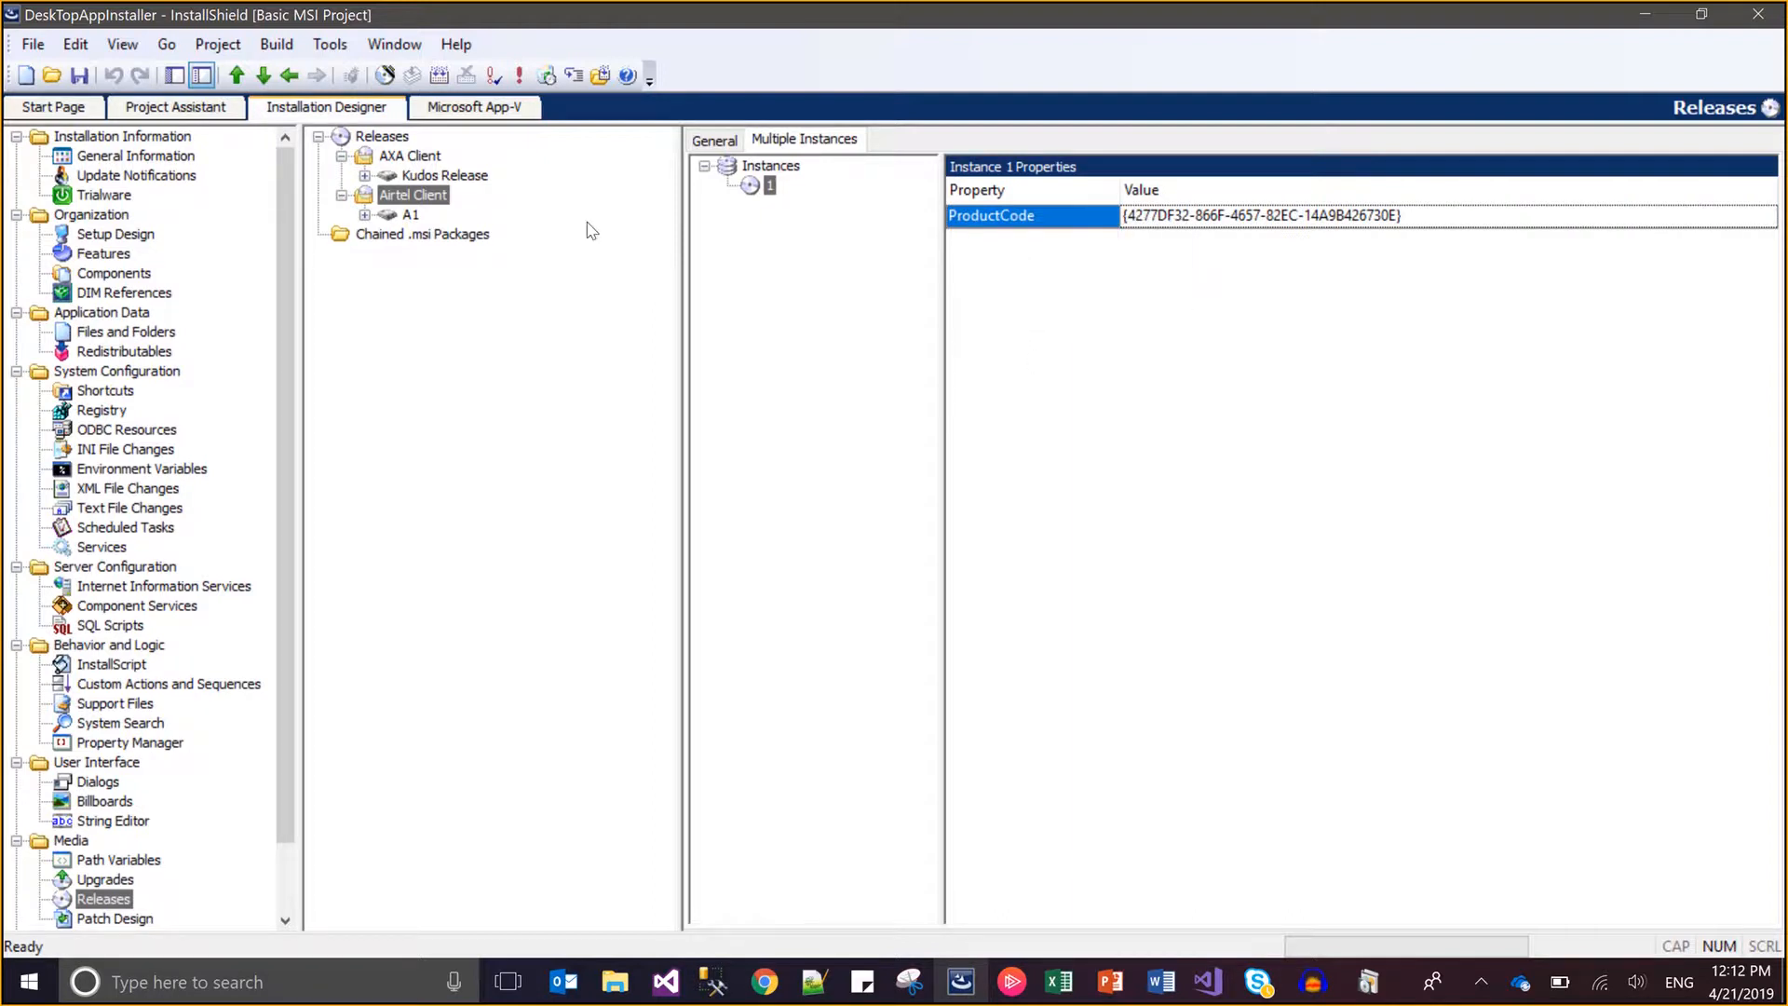
right_click(1048, 224)
left_click(1059, 236)
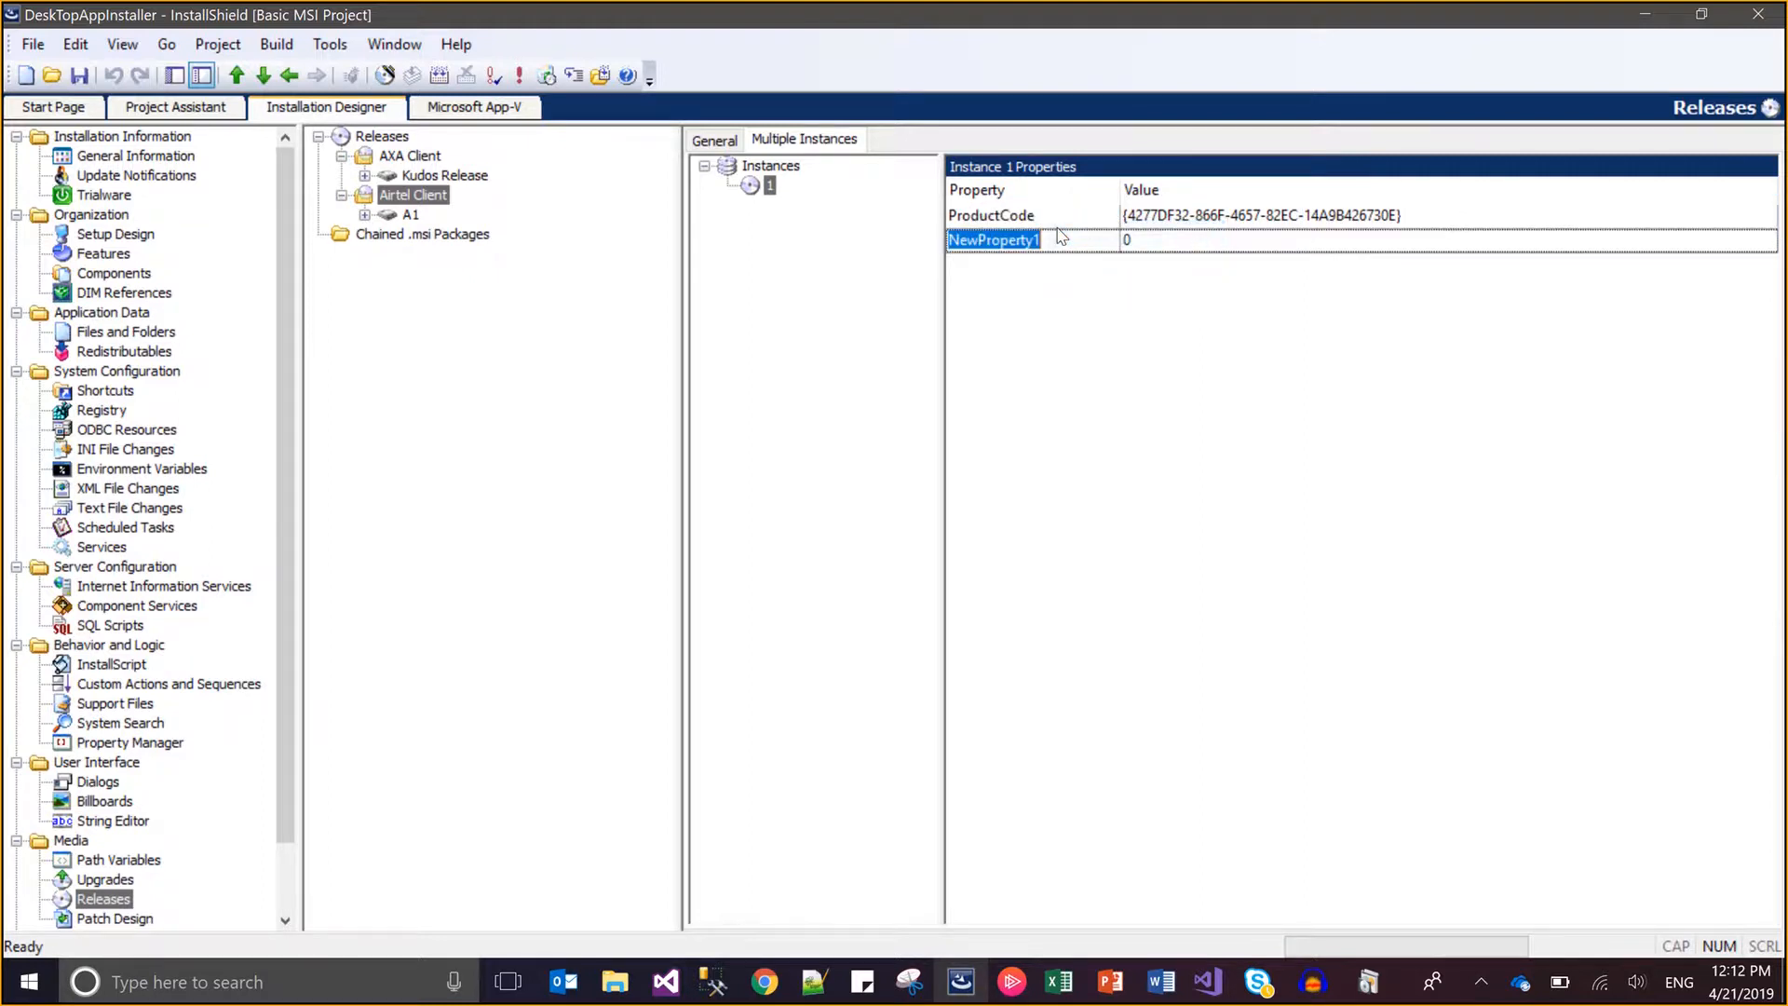
type("Product")
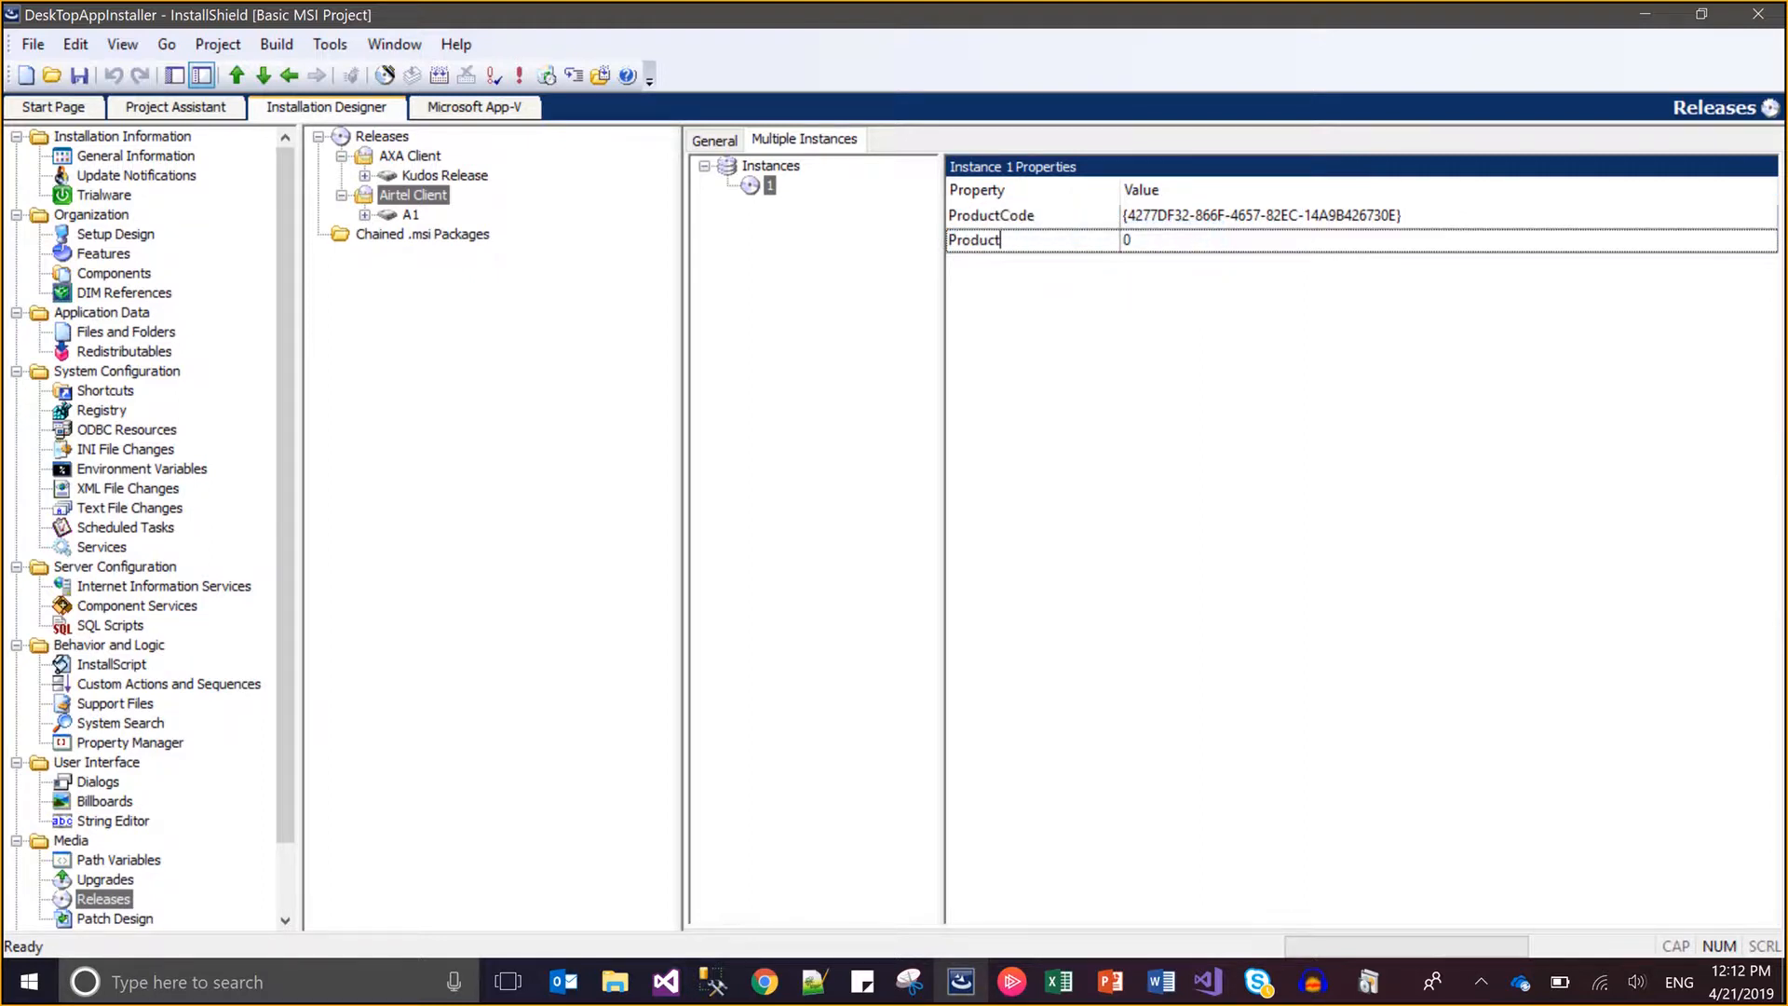
type("Name")
Set the ProductName value of instance 1 to Airtel Bharti and save the project.
left_click(1126, 247)
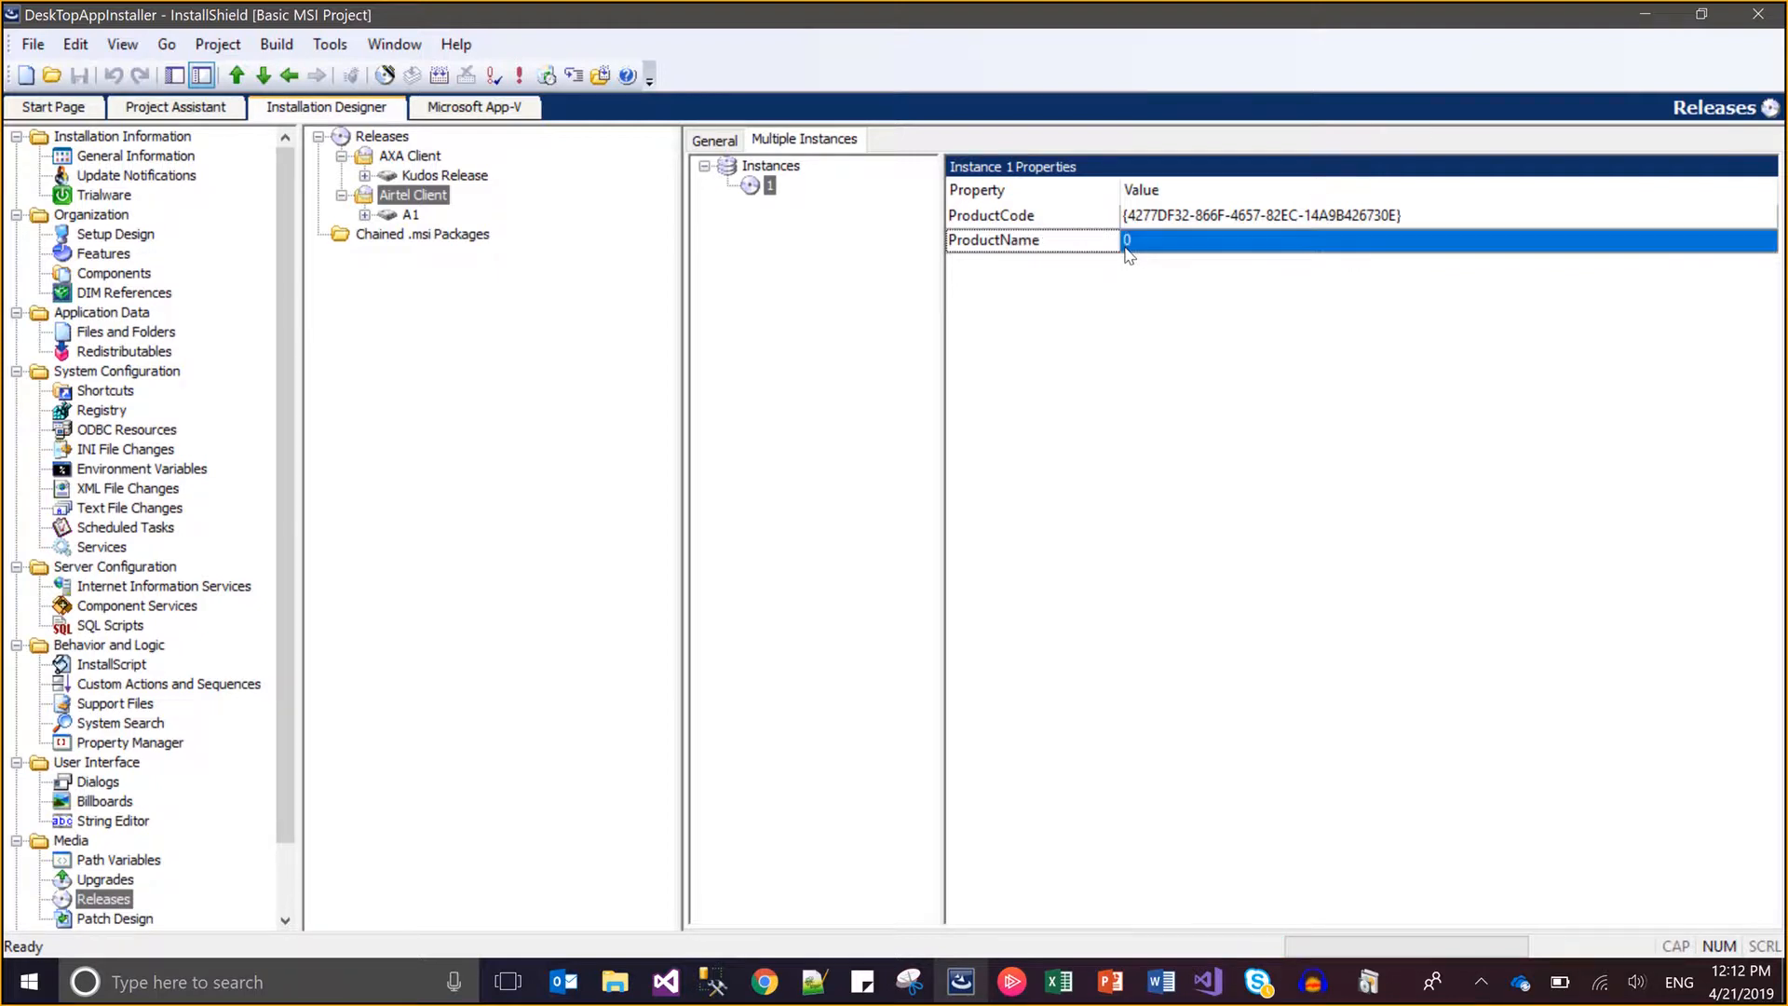
left_click(1126, 242)
type("Airtel ")
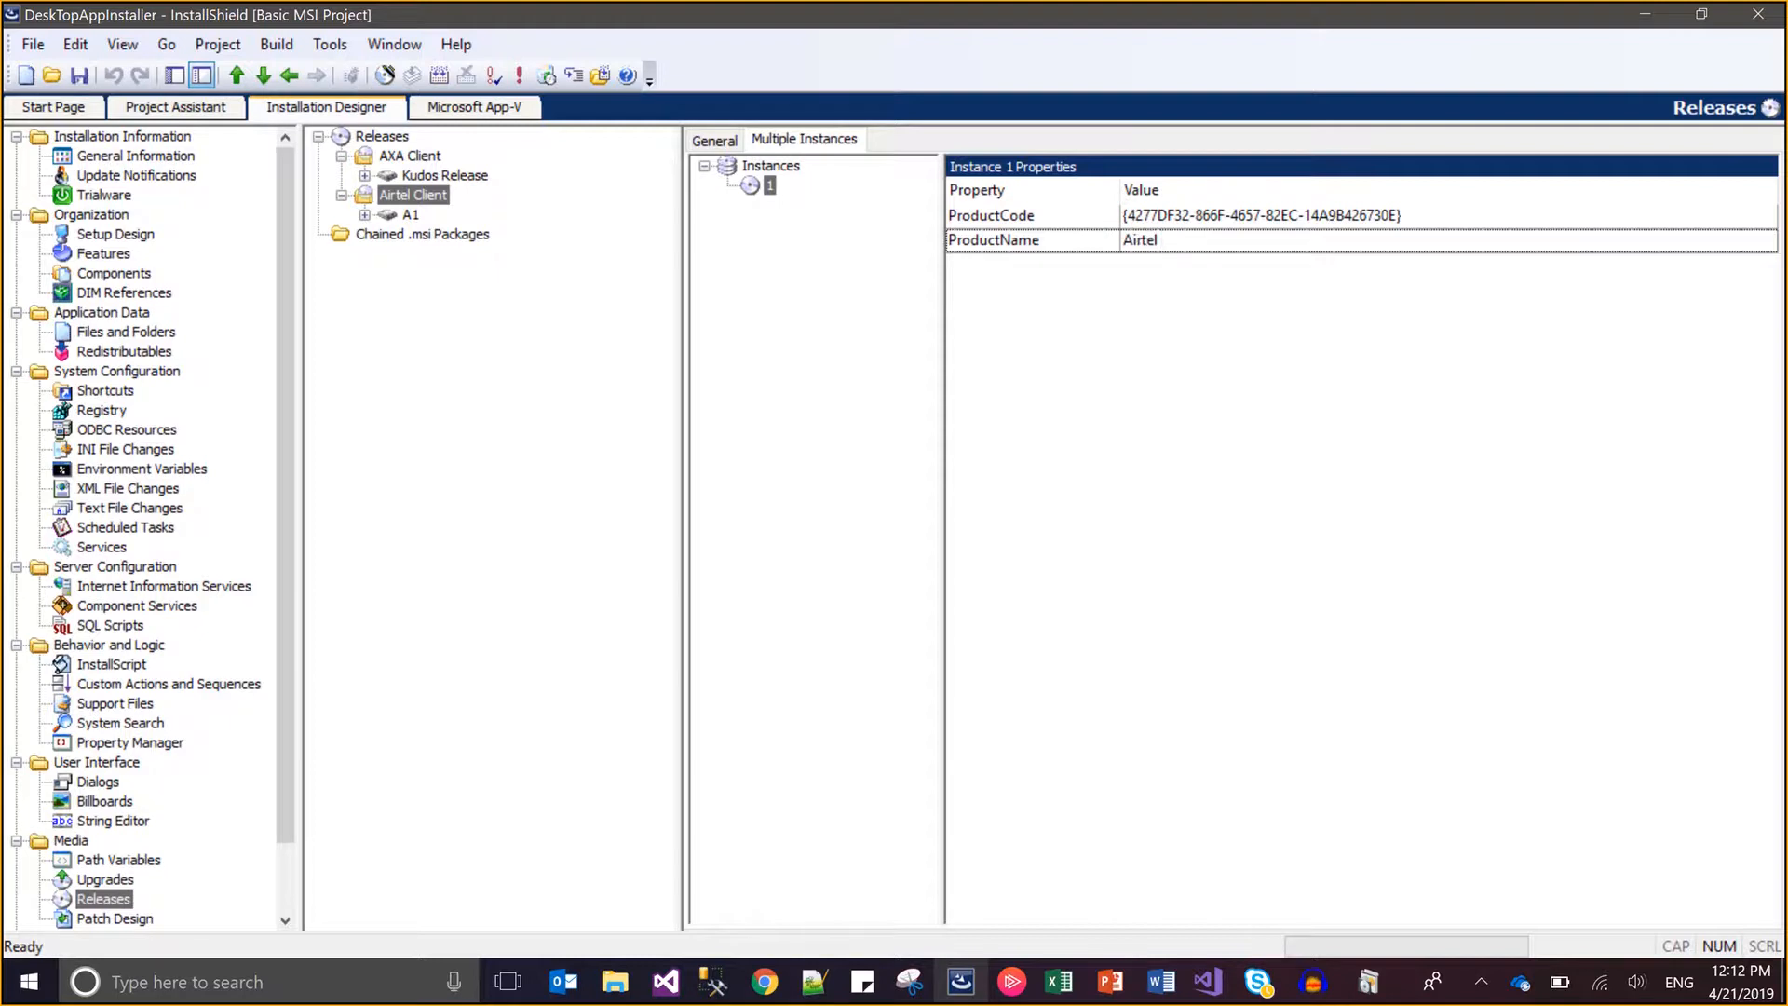
type("Bharti")
key("ctrl+s")
left_click(278, 45)
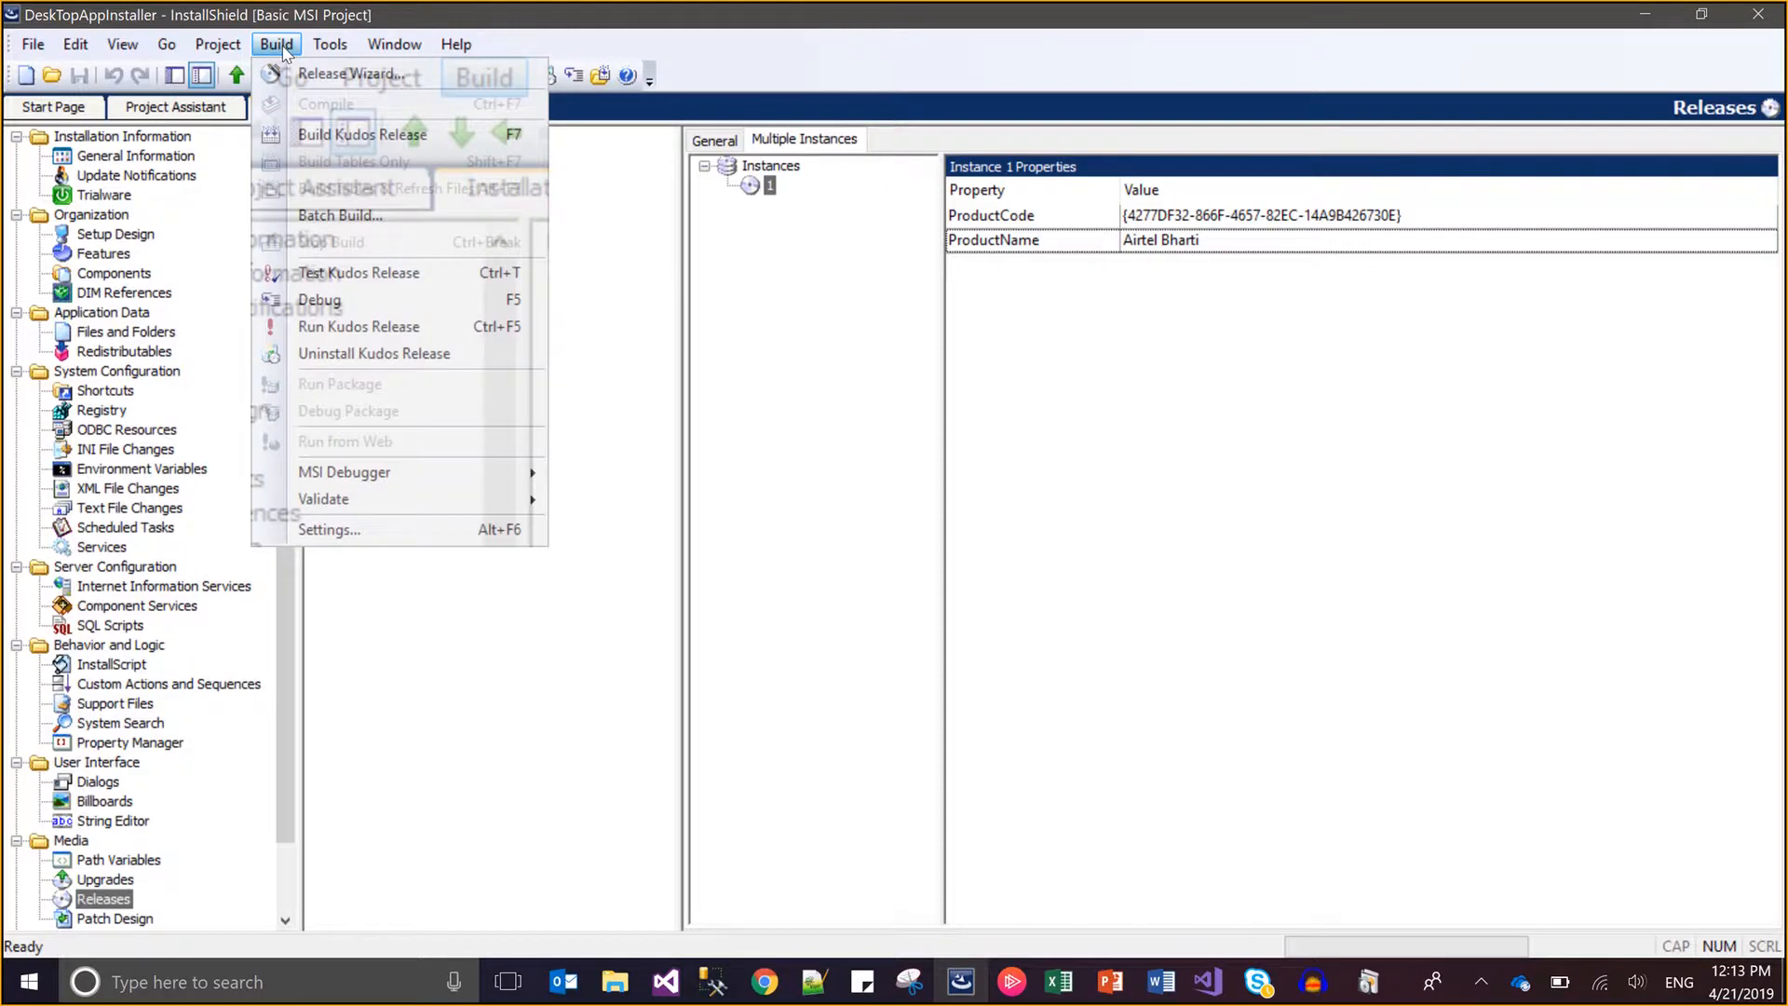
left_click(1101, 313)
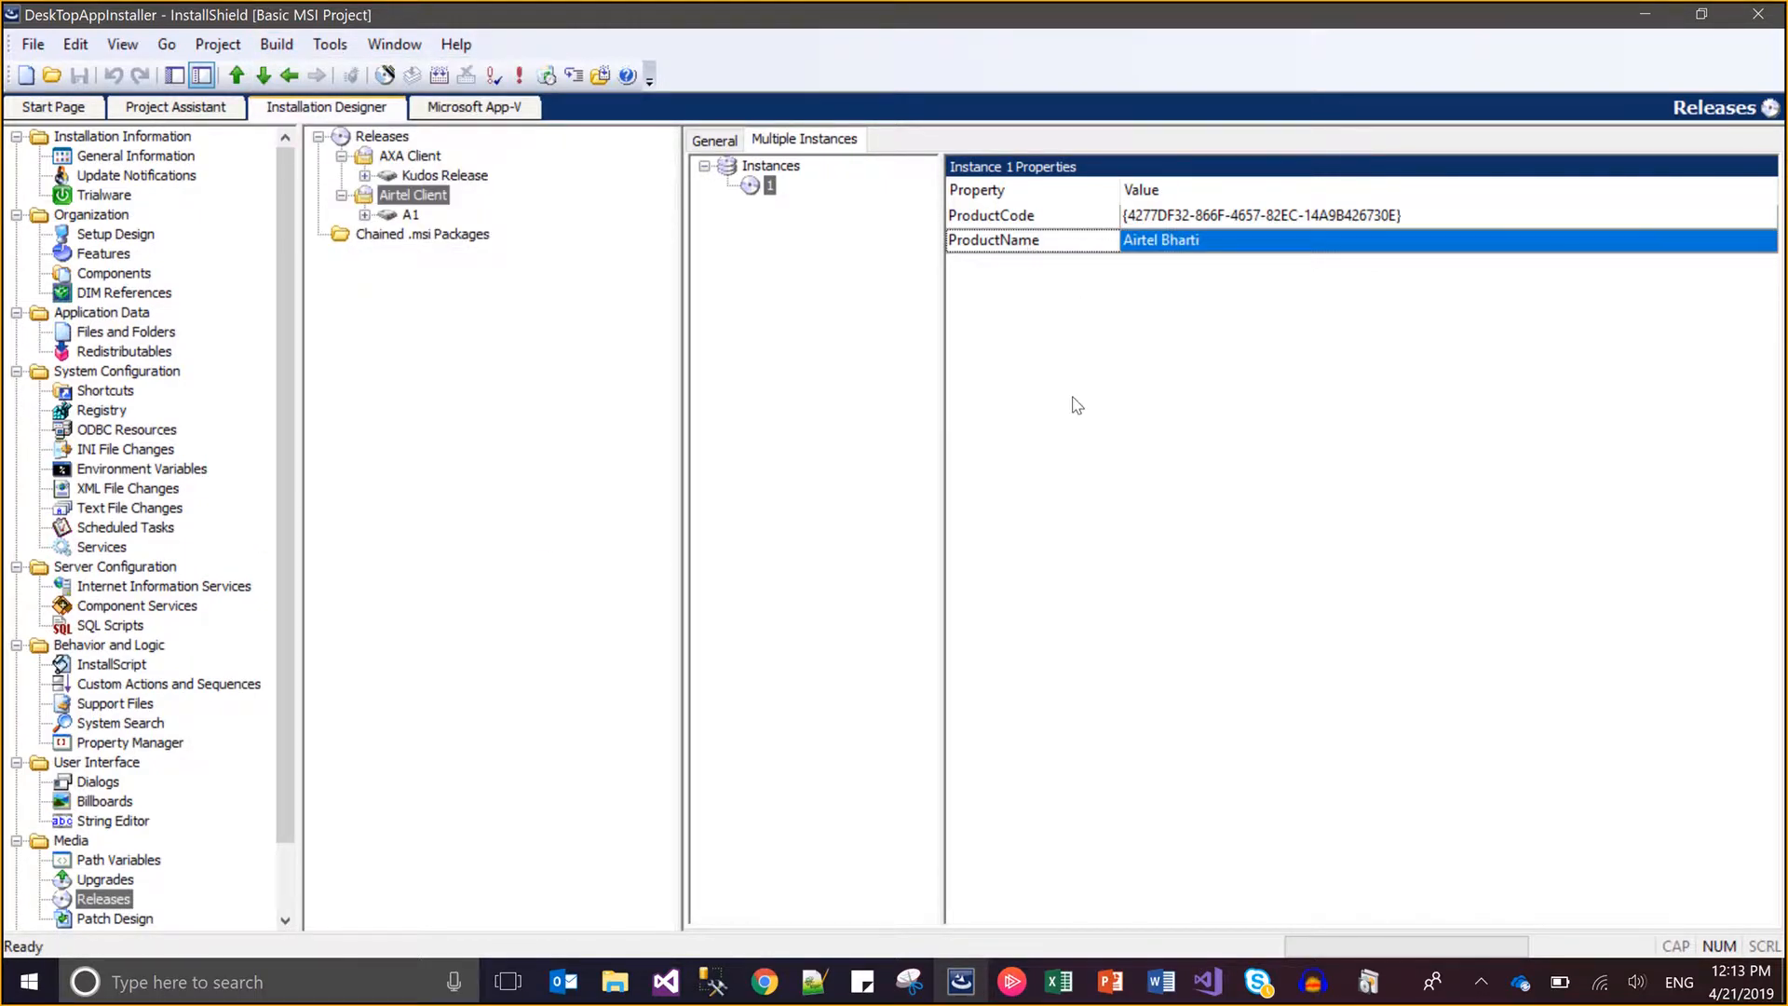
Check the project's ProductName property, and compare the instances defined for the AXA Client and Airtel Client configurations.
left_click(131, 743)
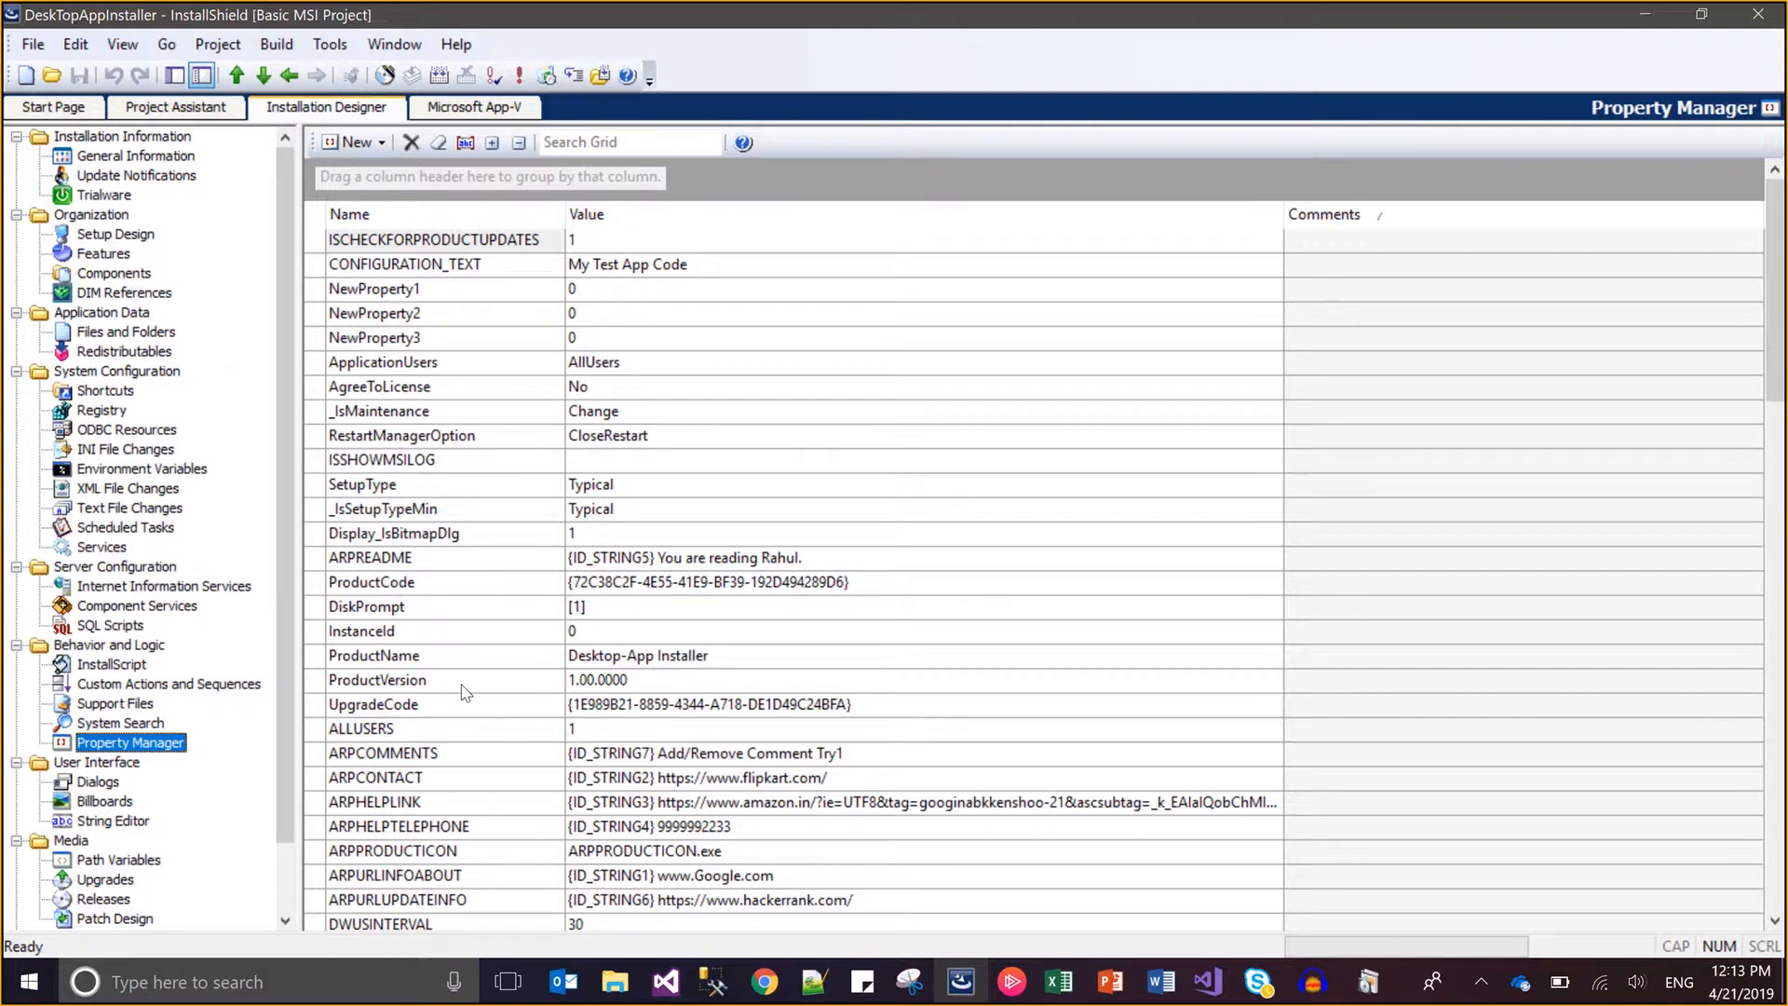
left_click(417, 659)
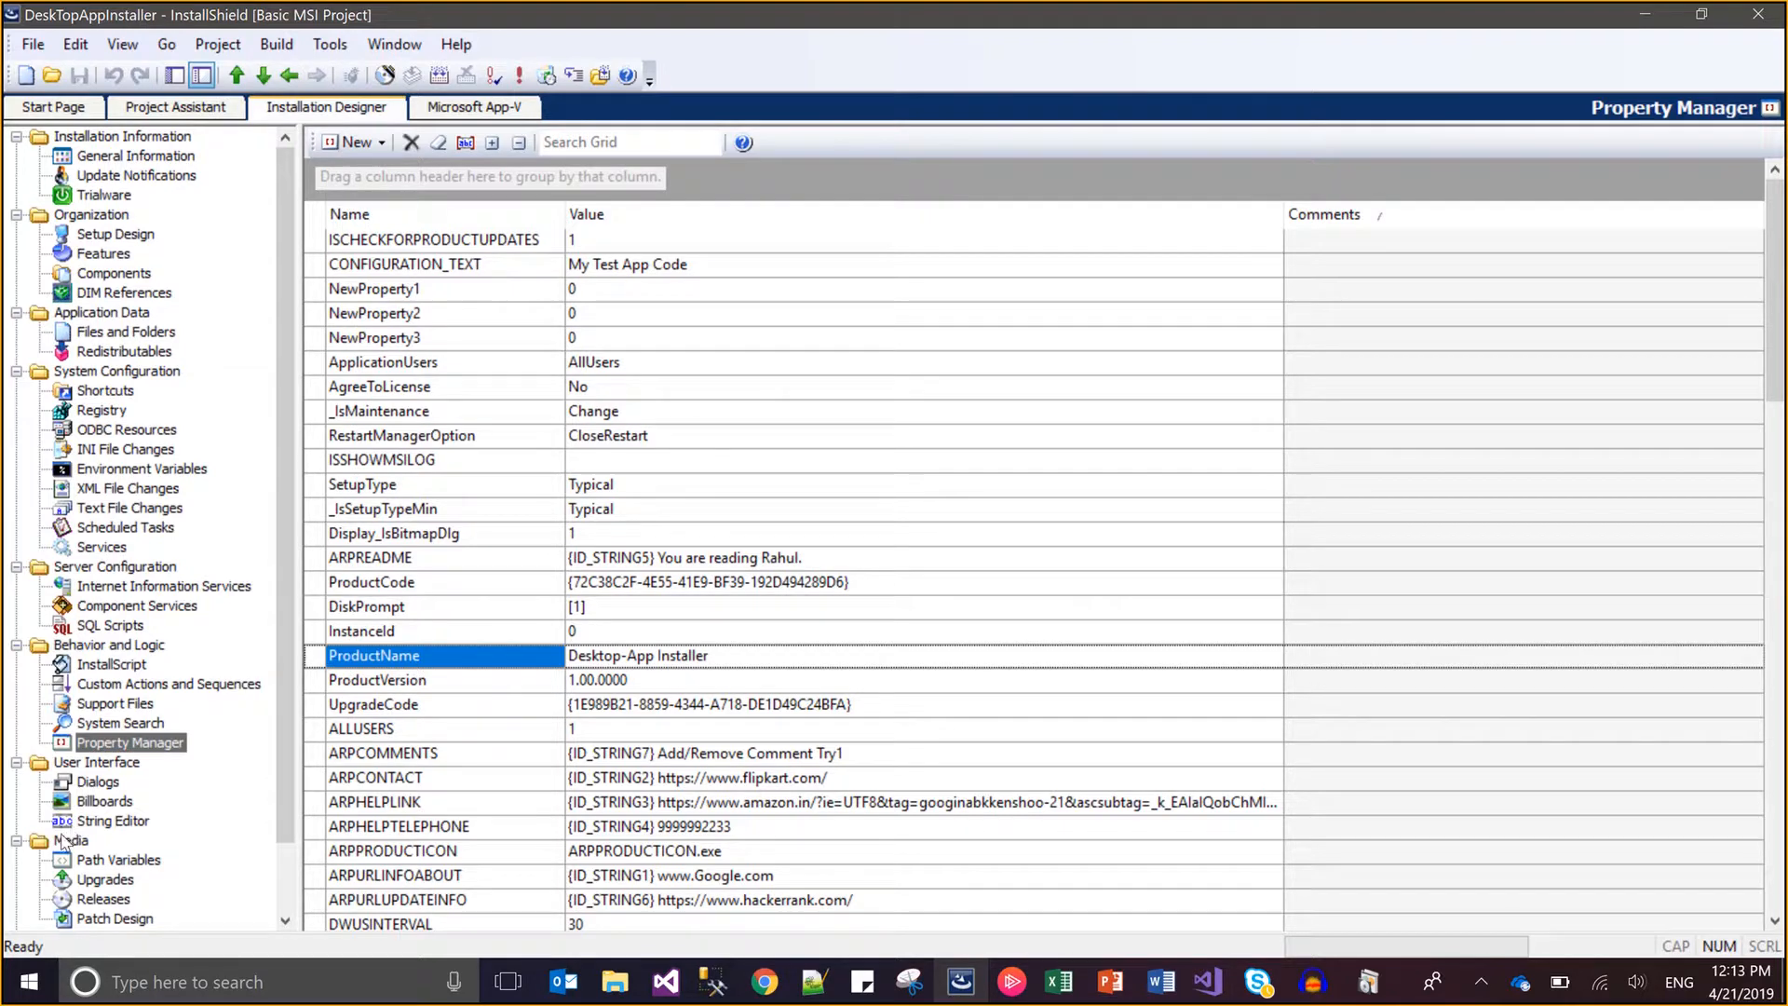
left_click(103, 900)
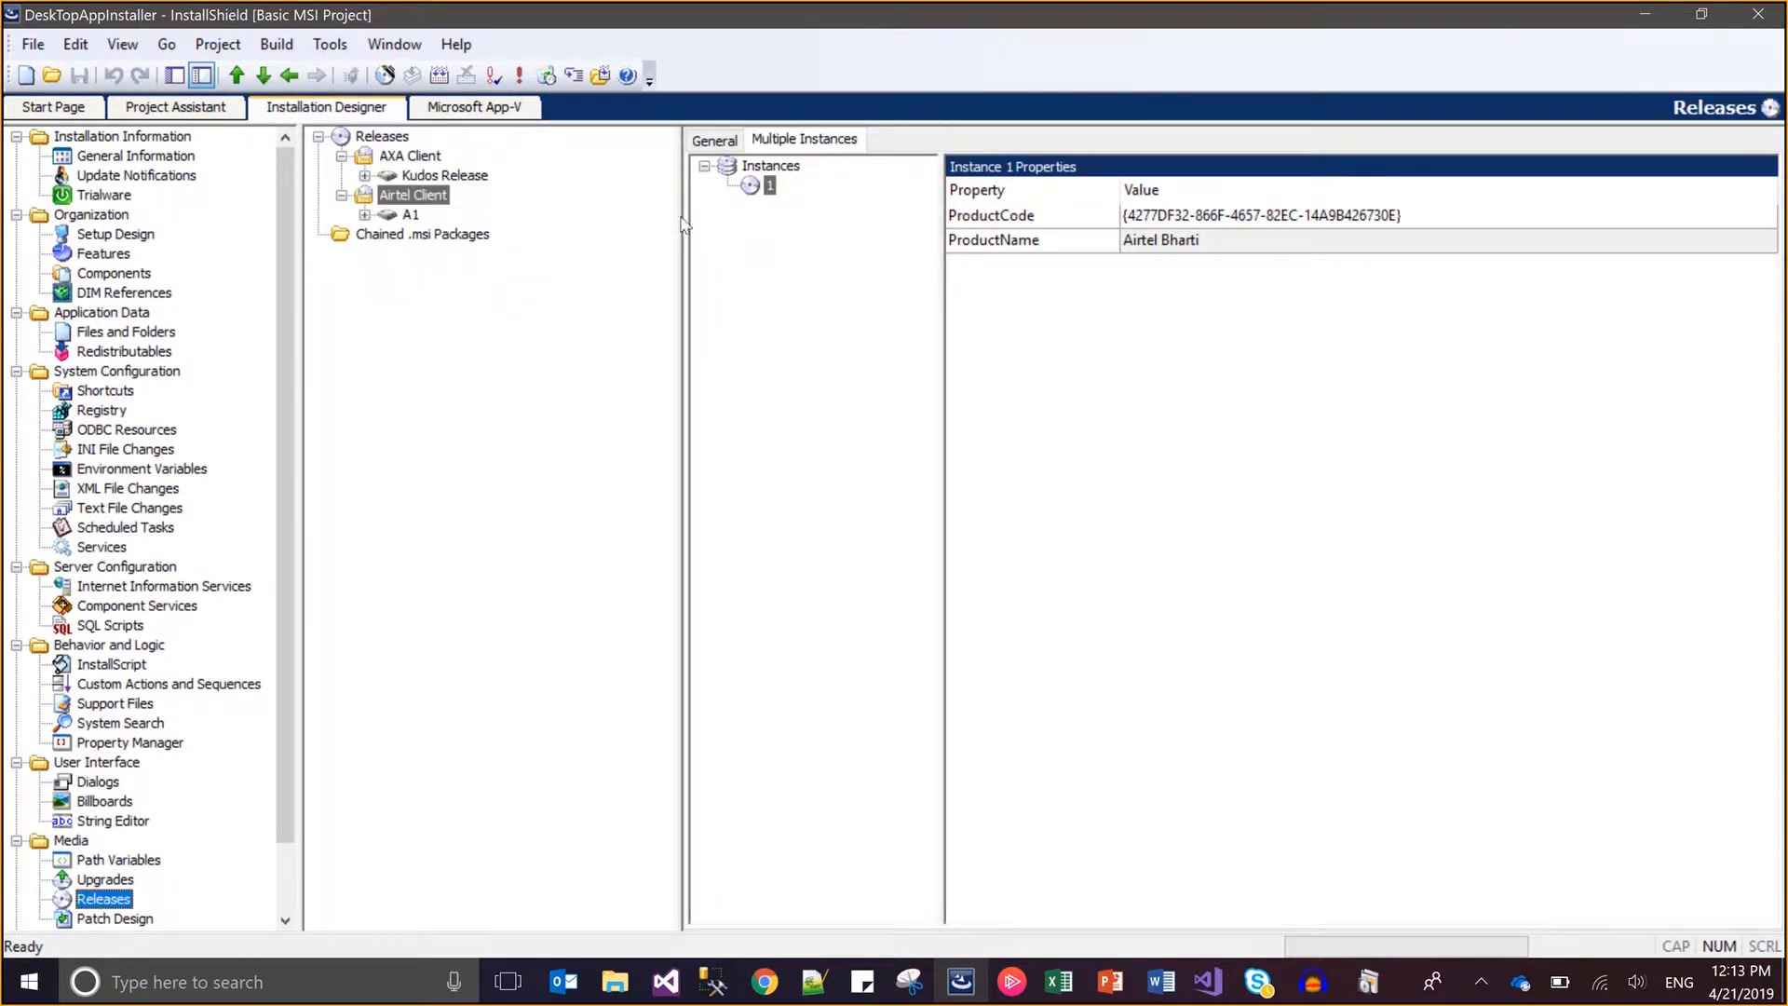
left_click(411, 156)
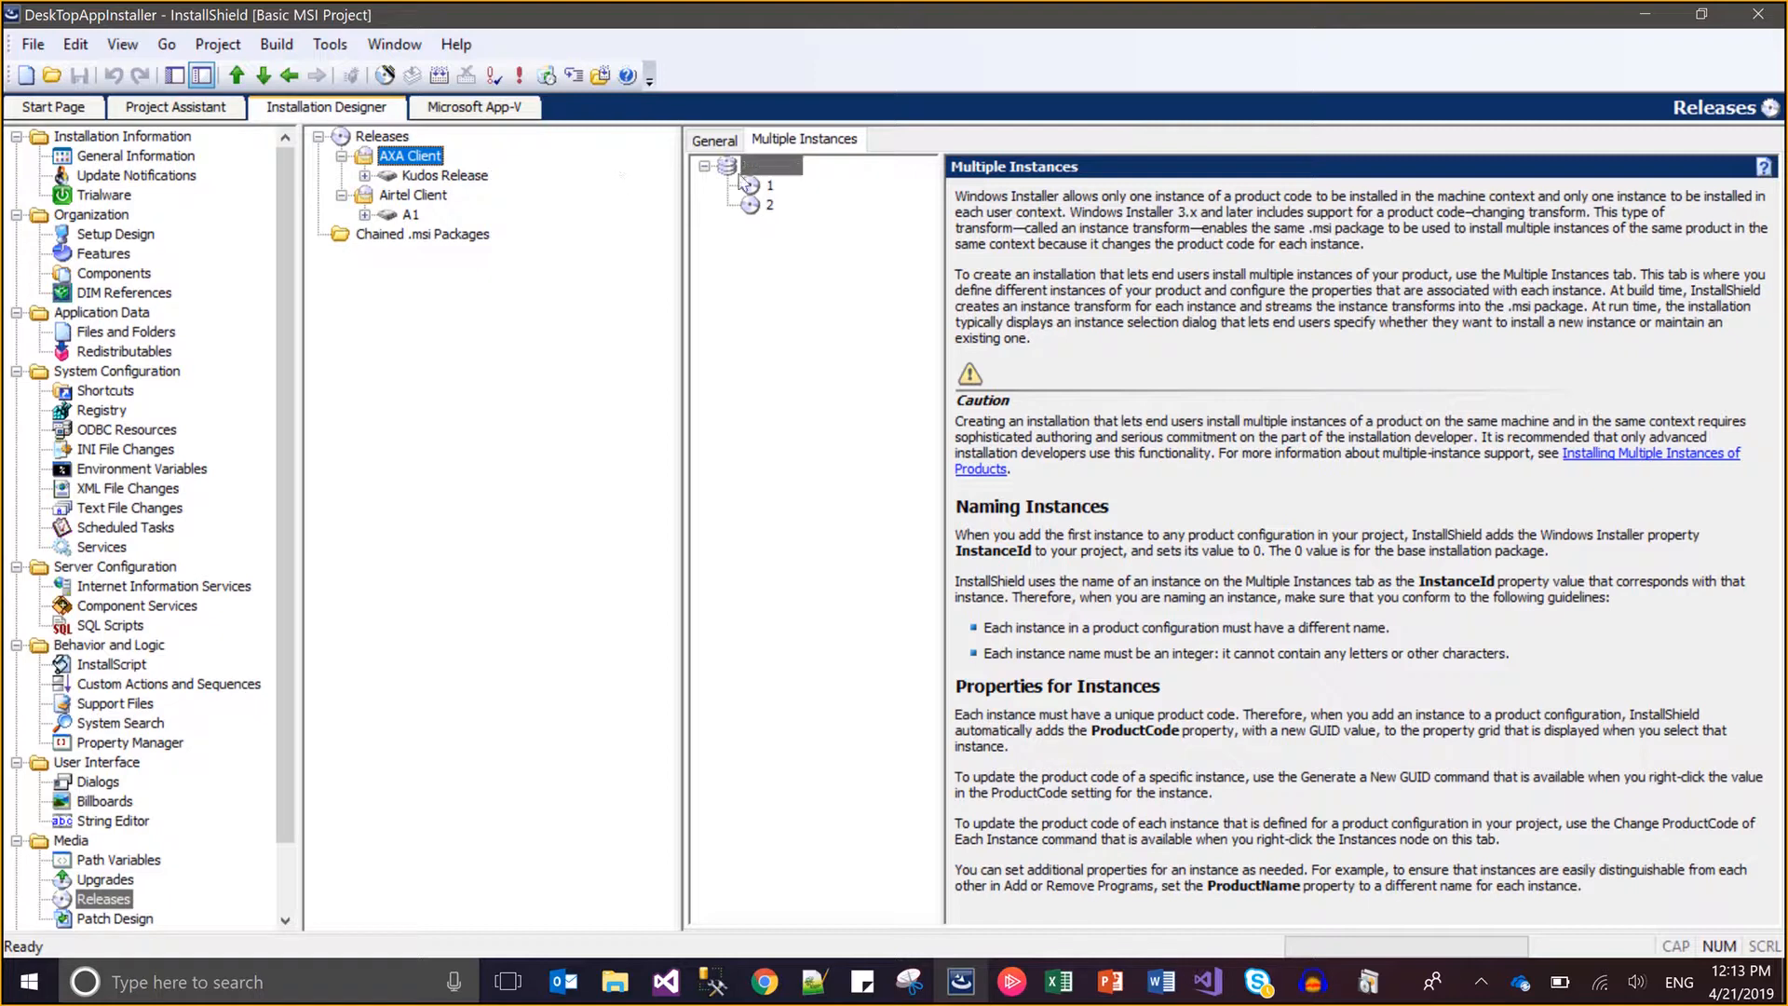
left_click(397, 196)
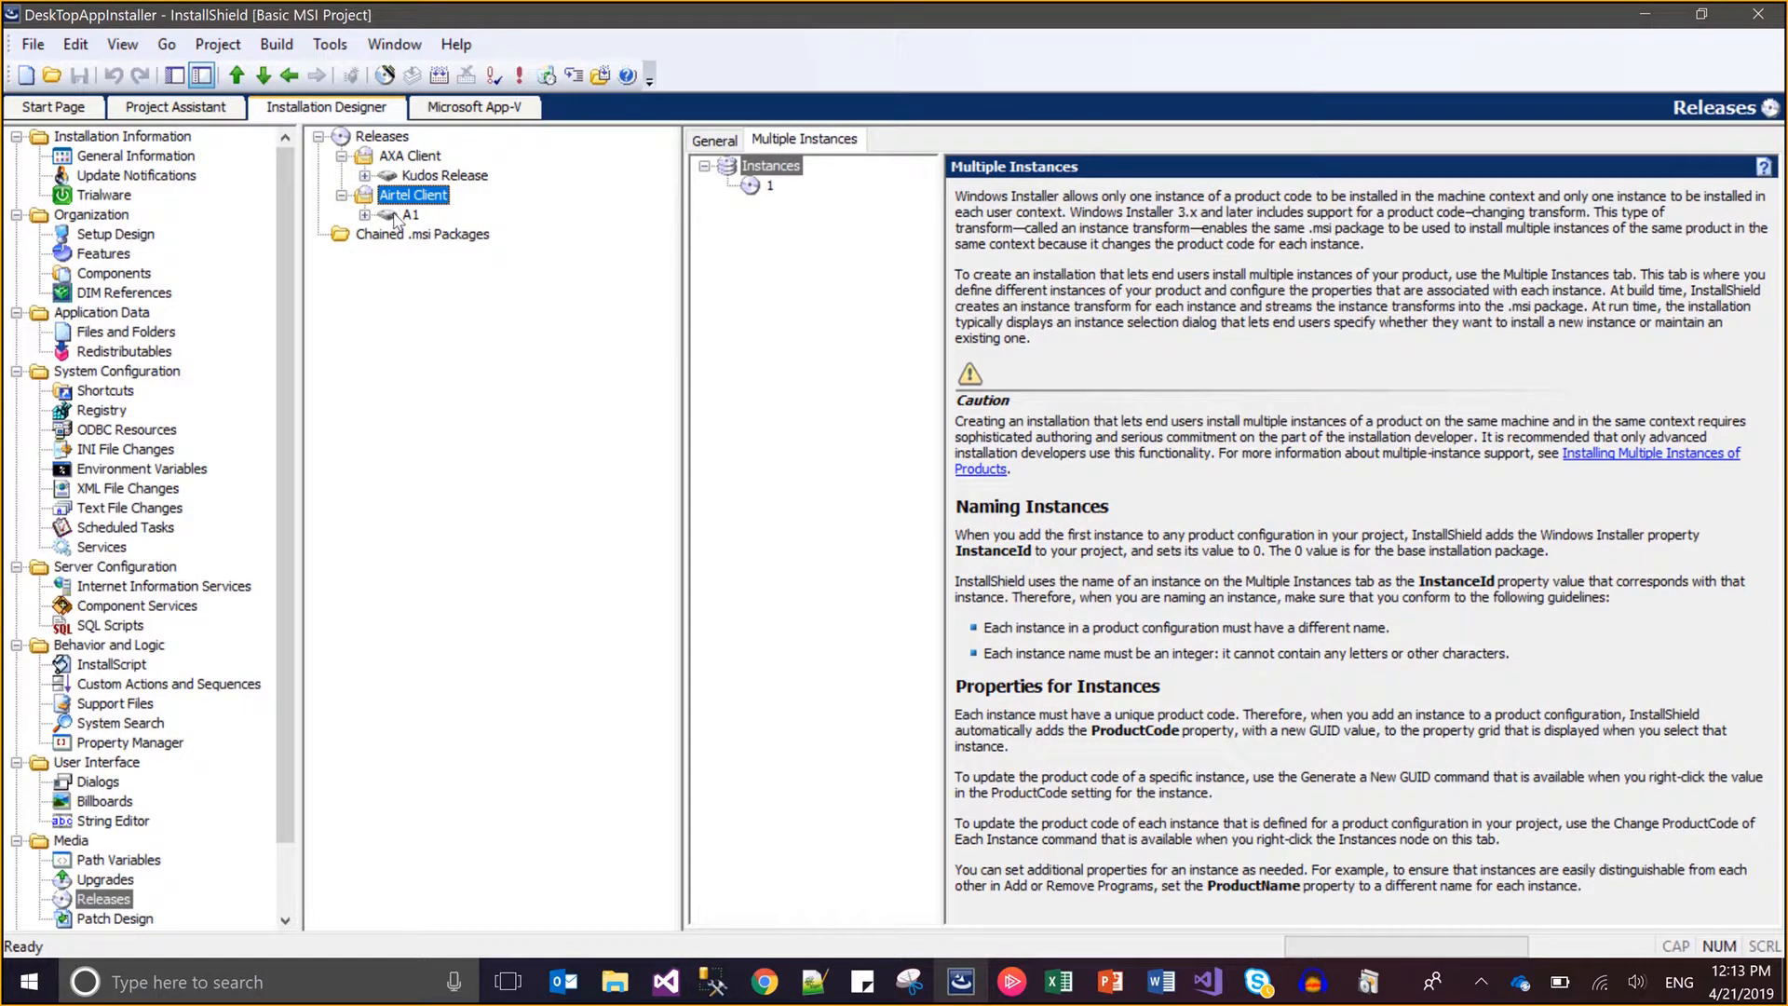
left_click(767, 186)
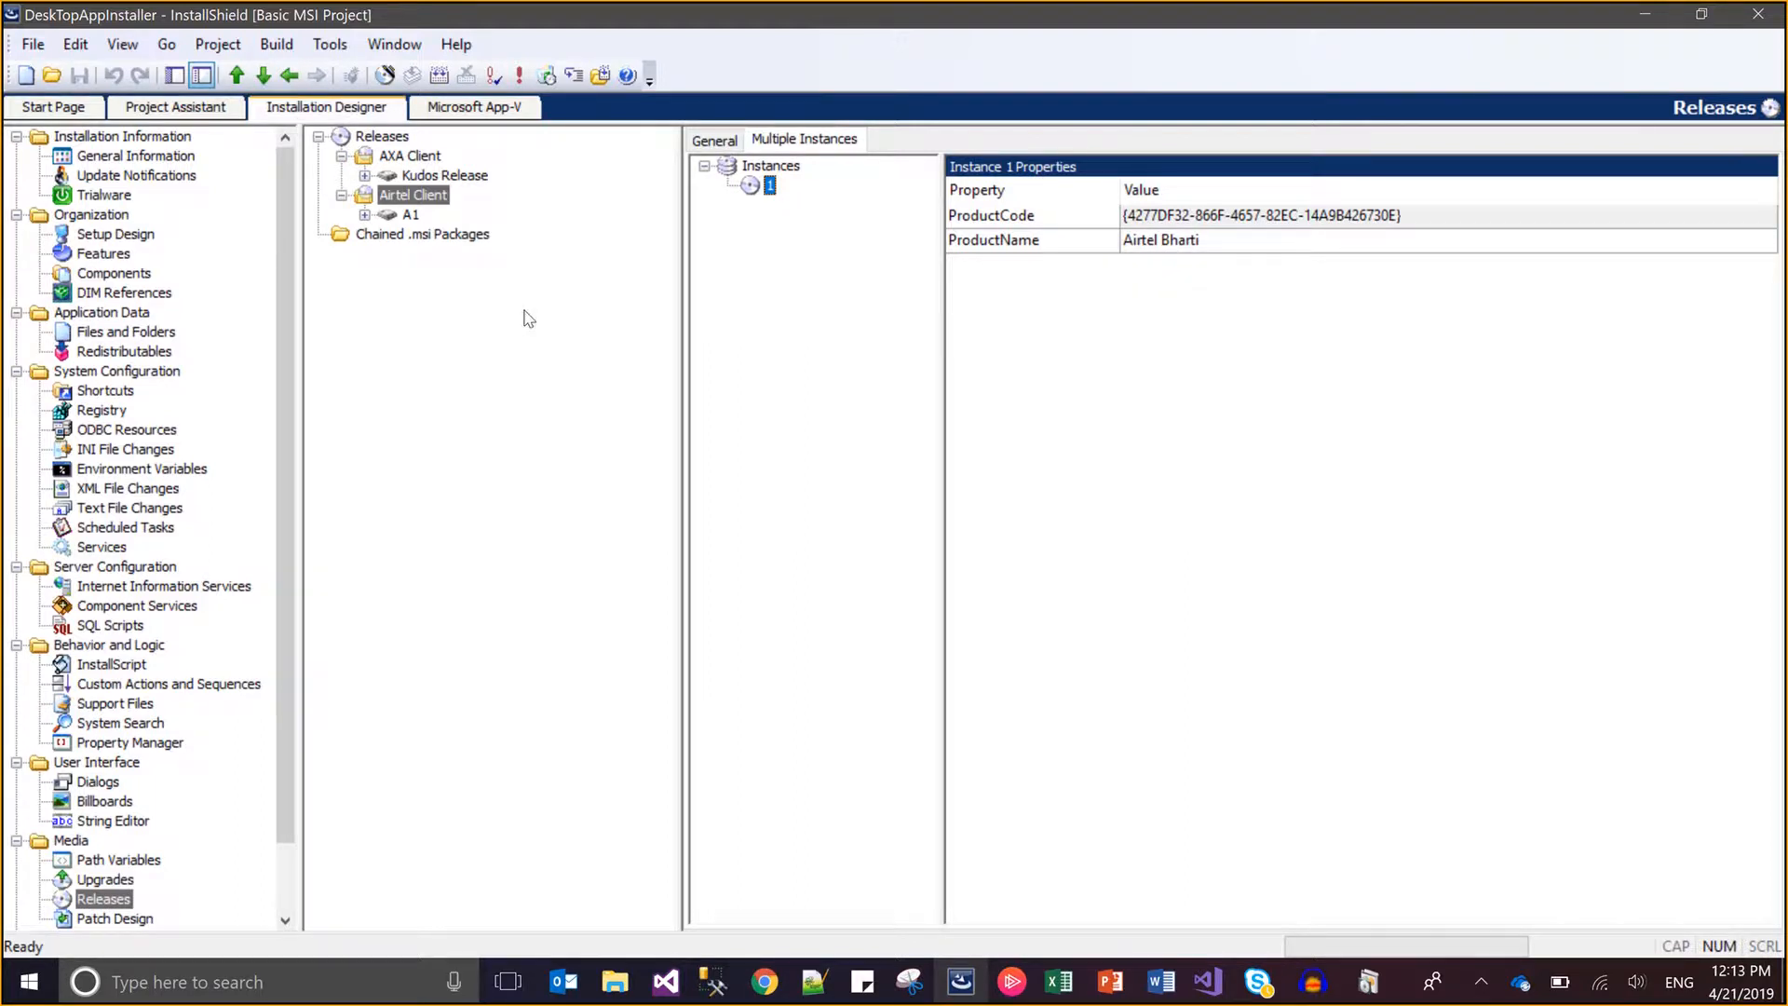
Close the DISK1 folder window and build the AXA Client's Kudos Release.
left_click(275, 44)
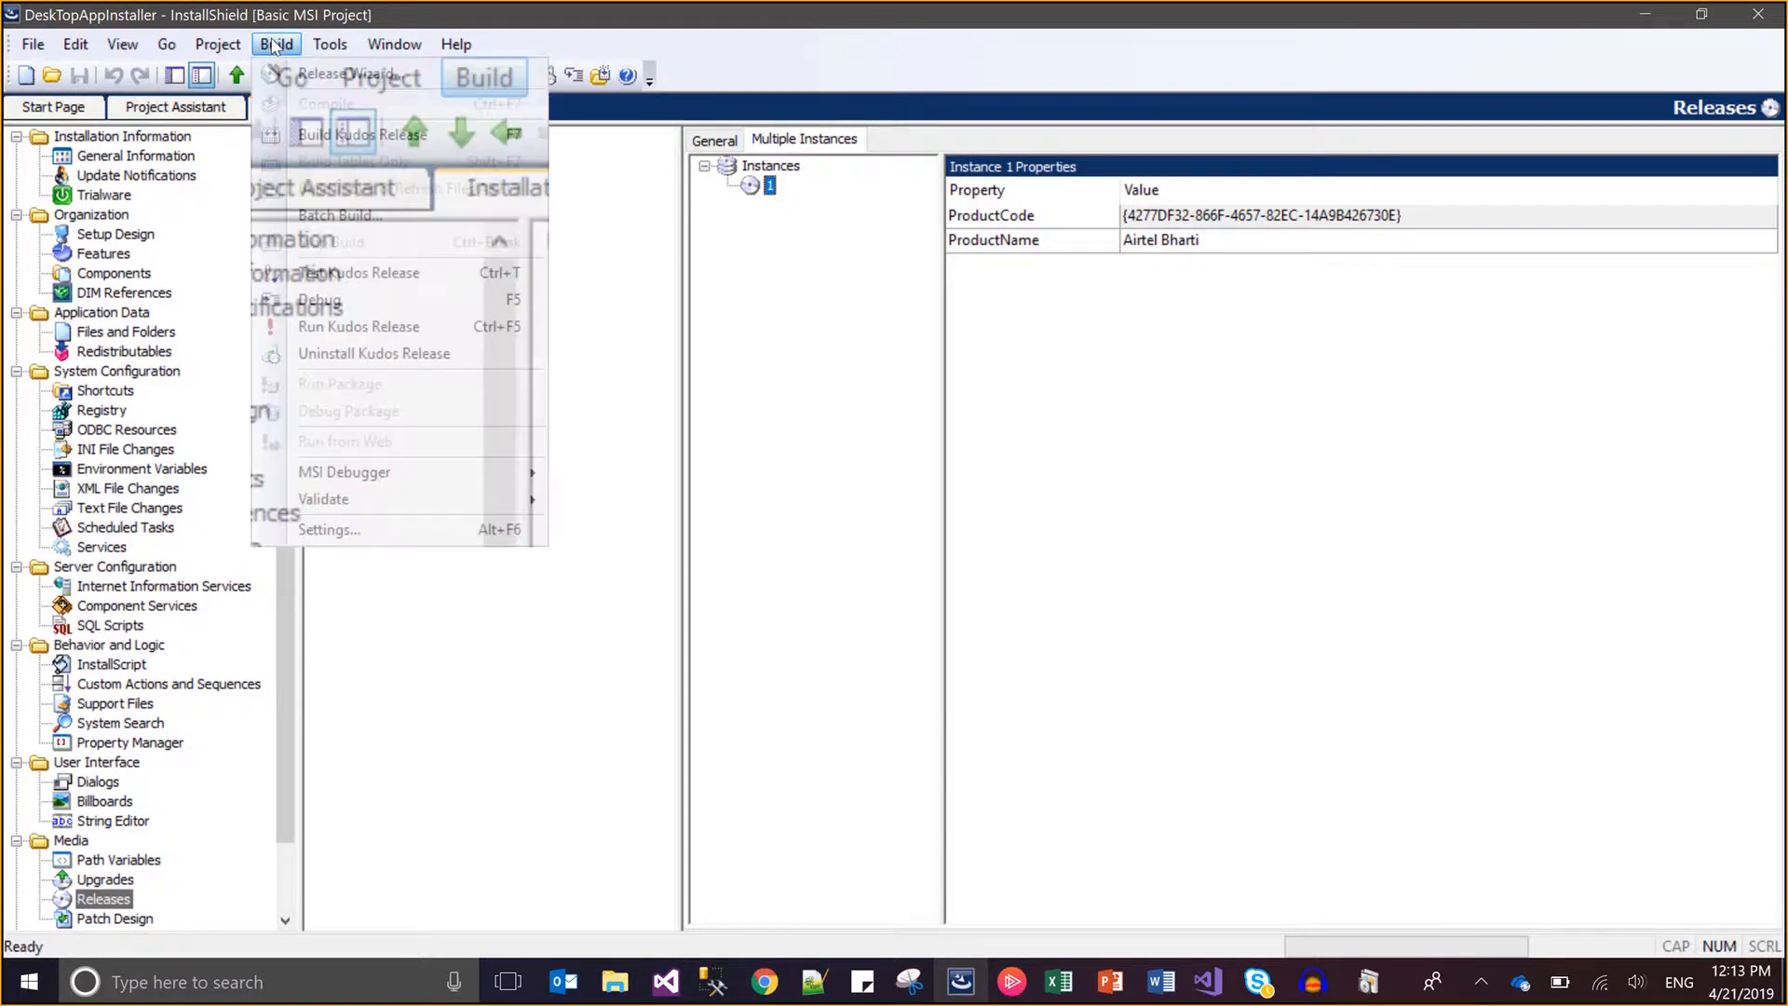
left_click(614, 982)
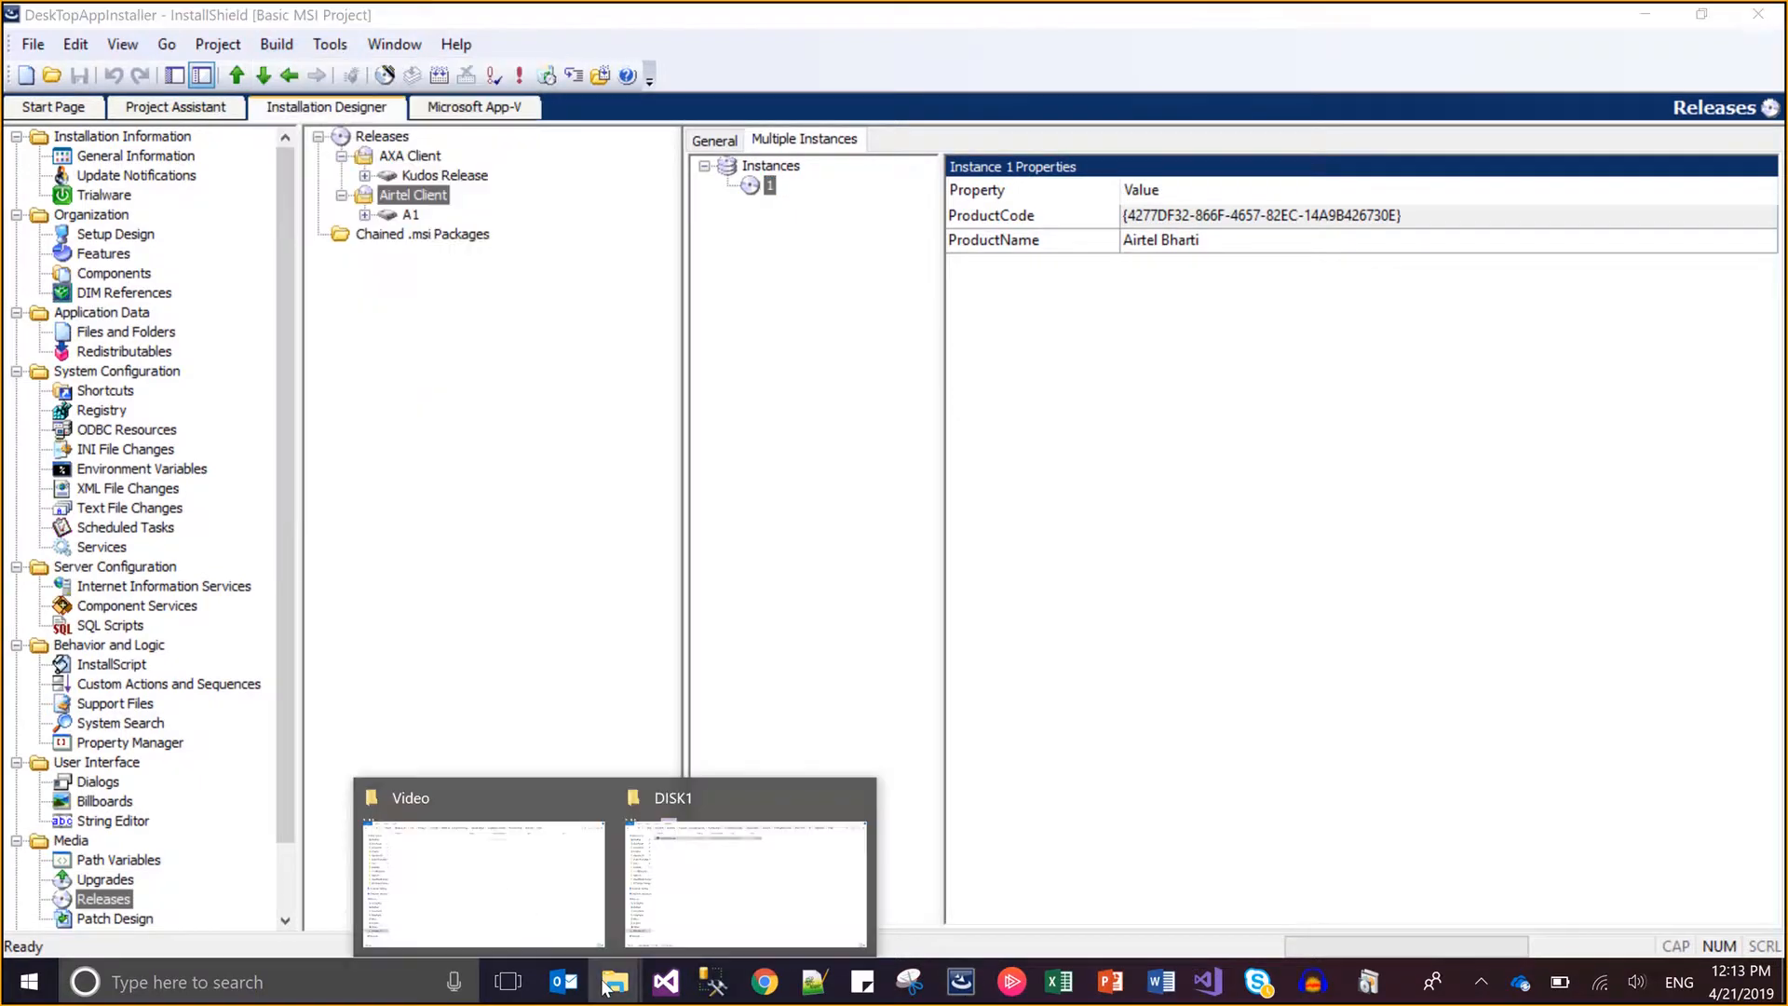
left_click(856, 797)
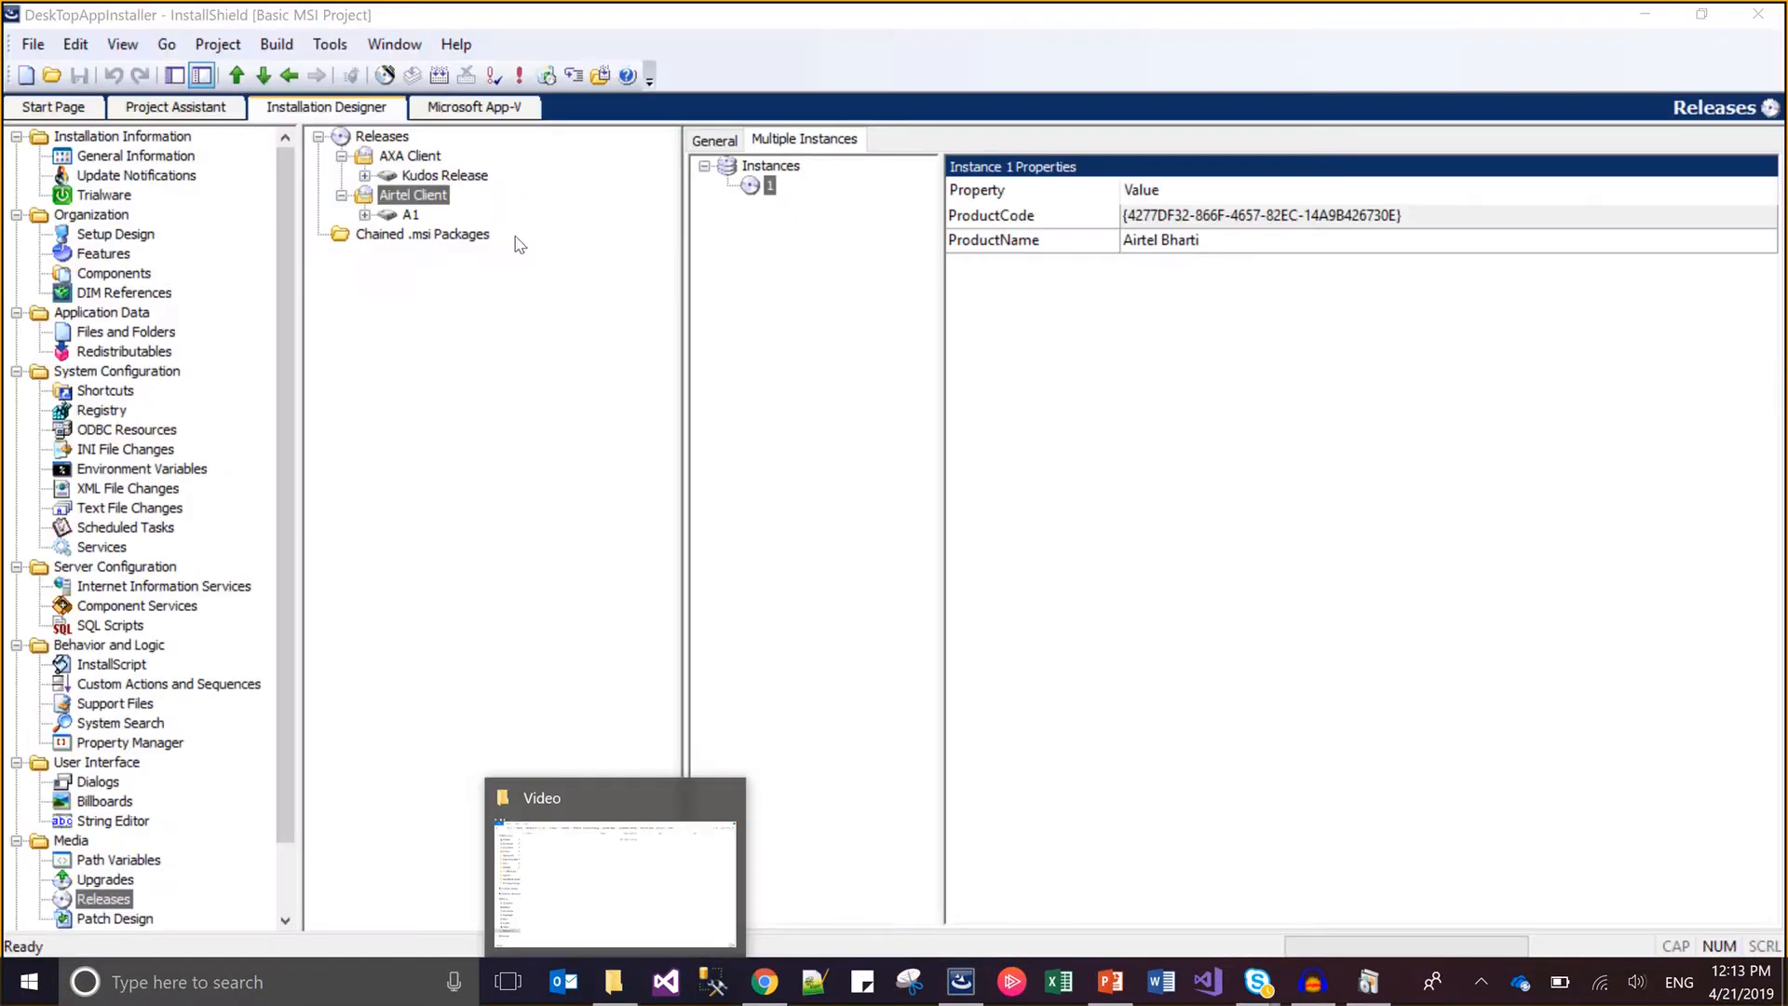
left_click(275, 45)
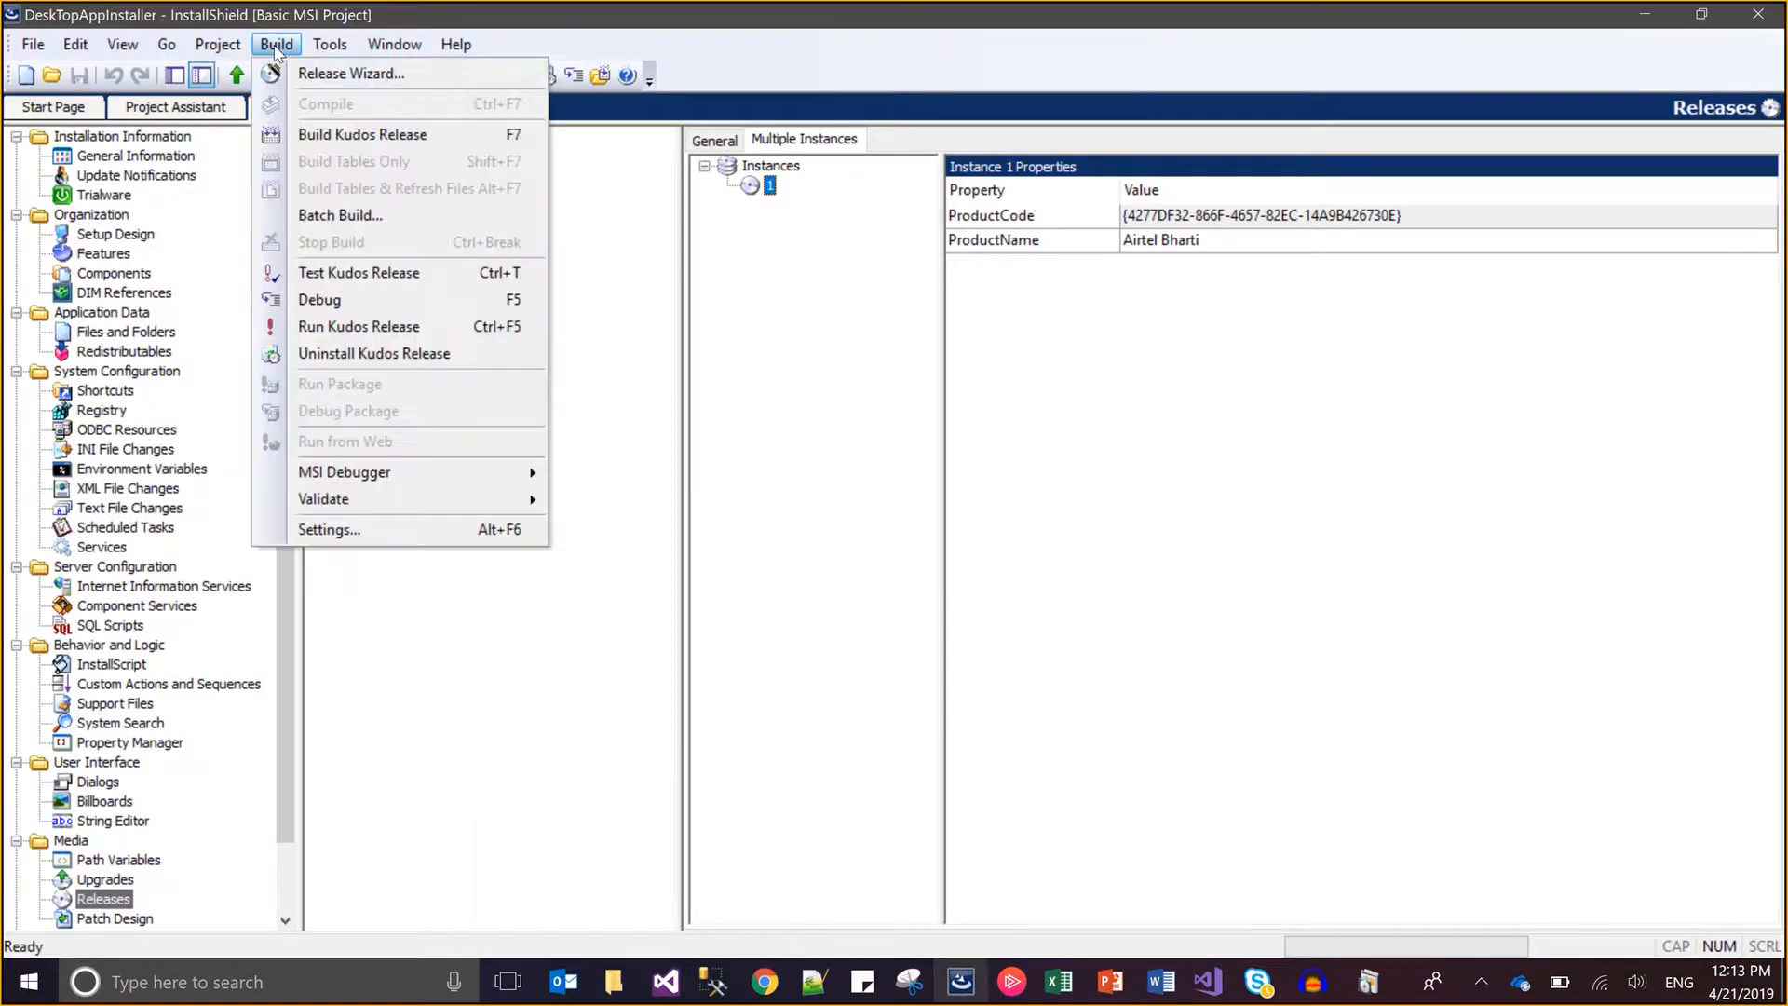
left_click(310, 135)
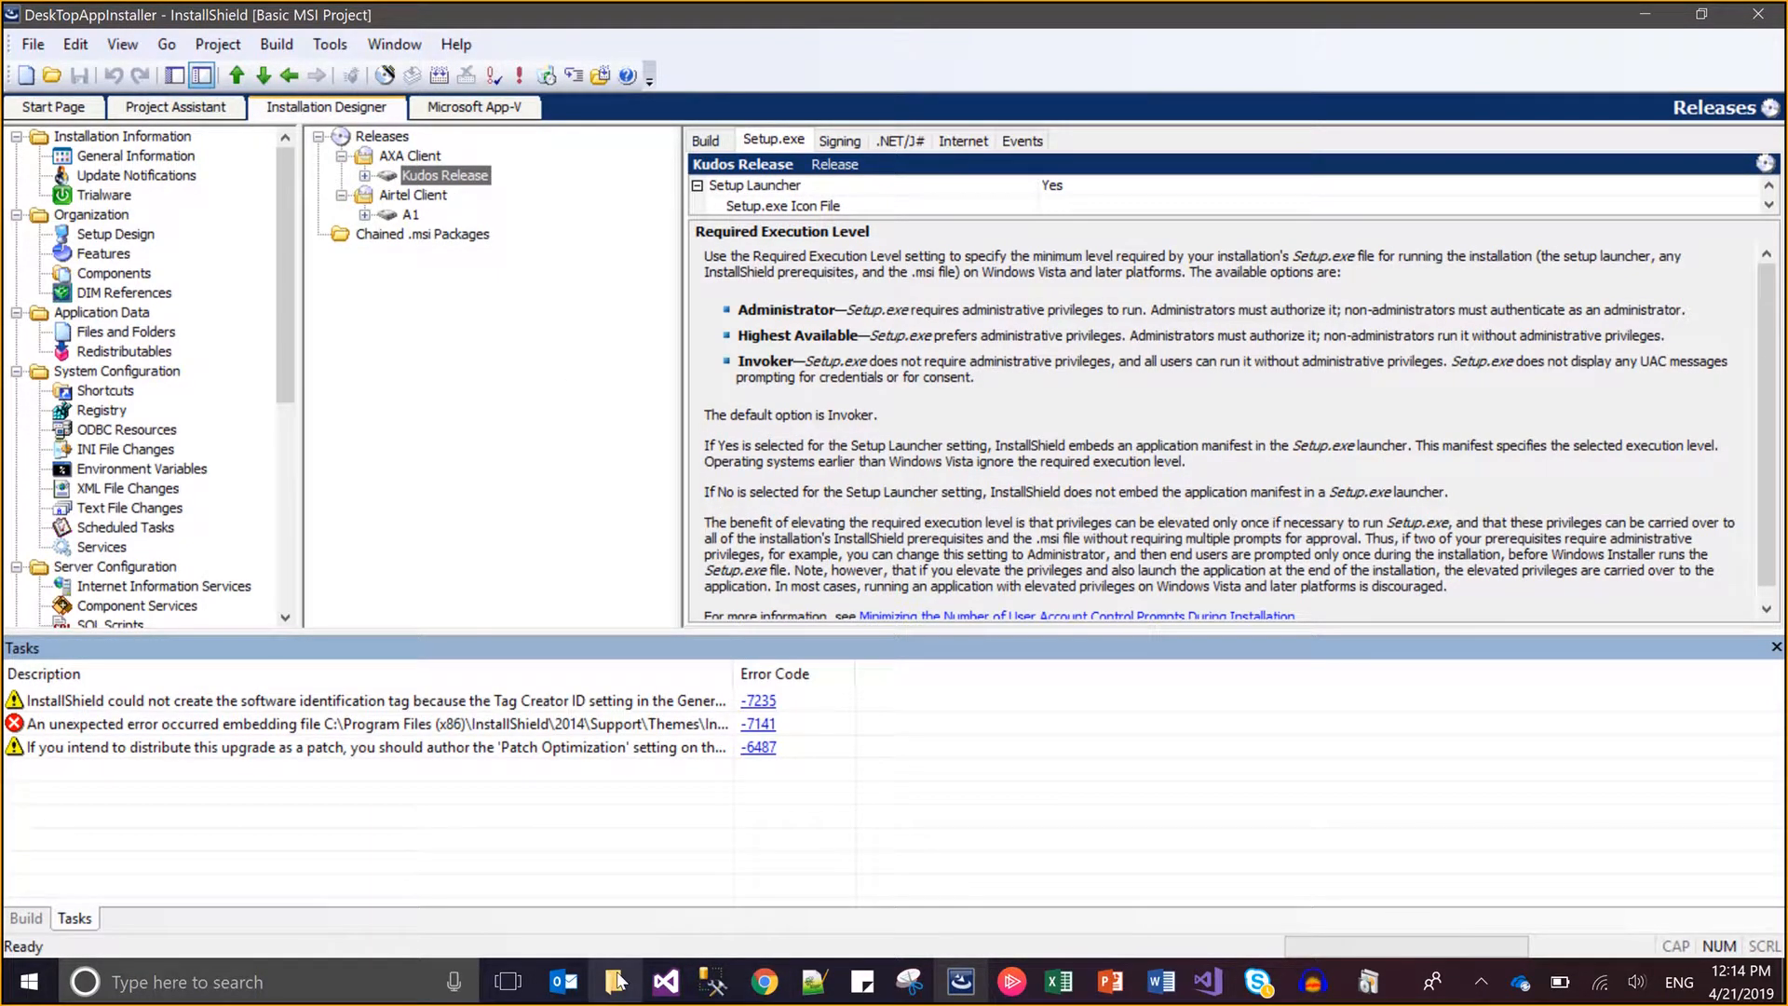
Build the Airtel Client's A1 release.
left_click(410, 234)
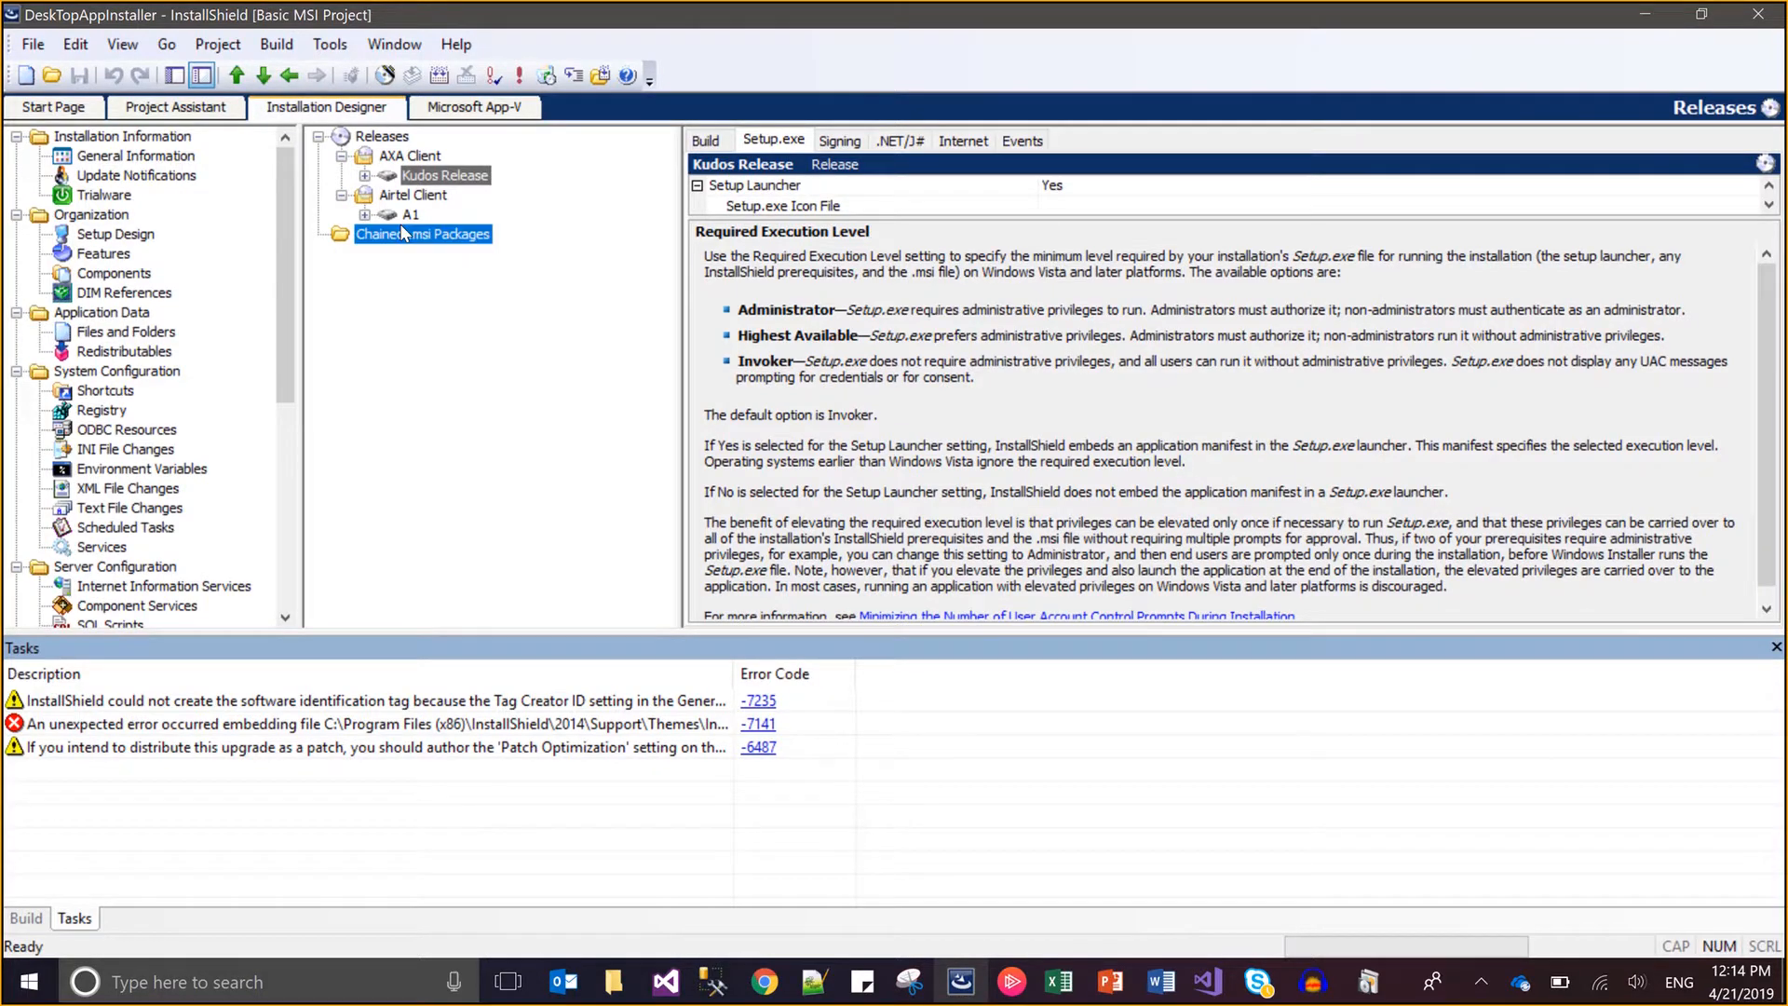
left_click(408, 214)
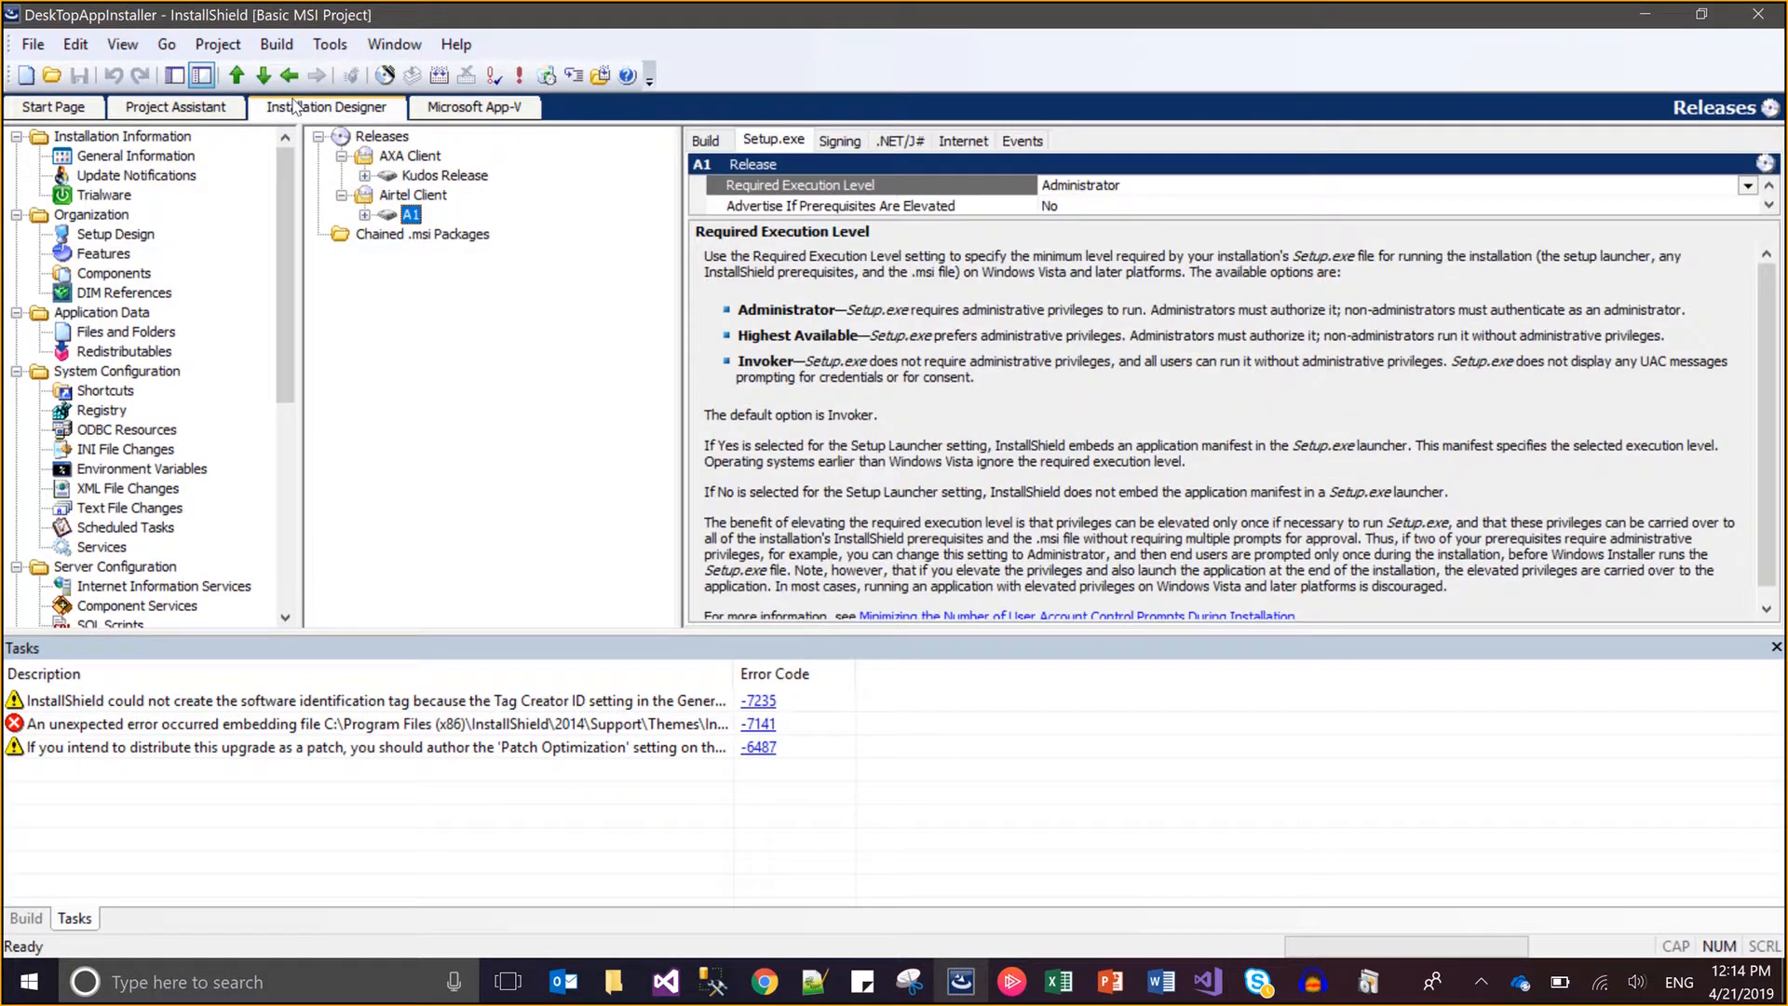
left_click(276, 44)
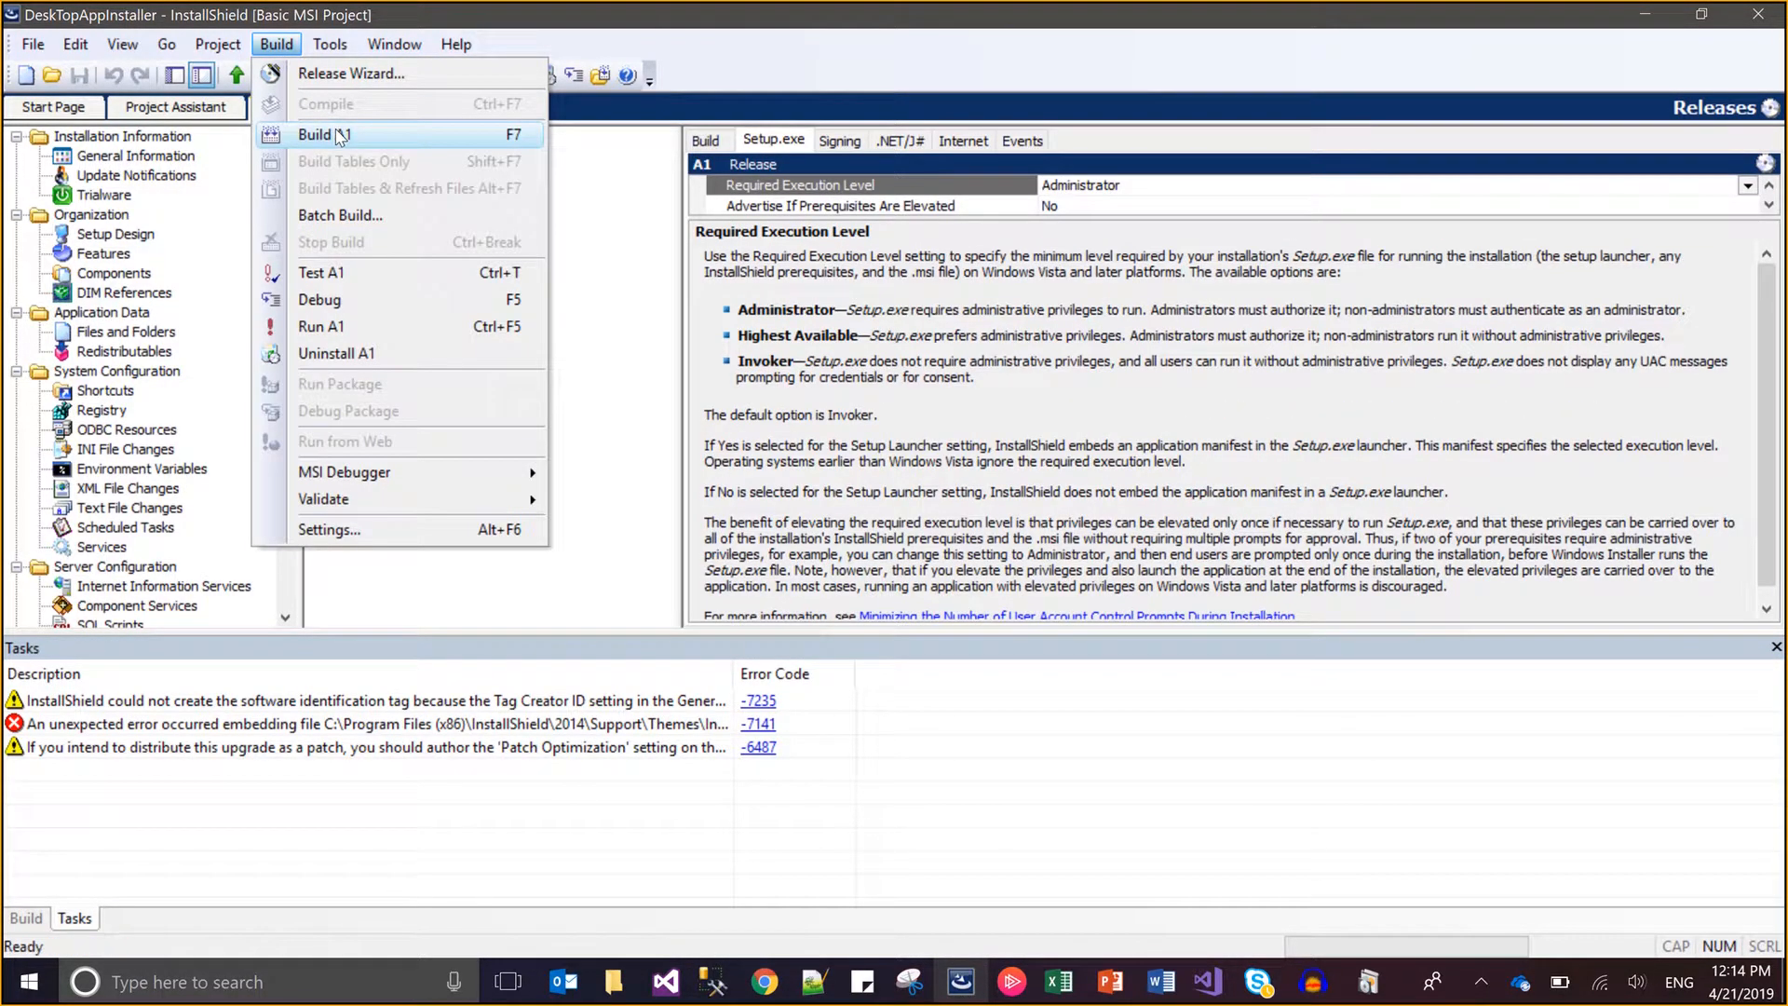
left_click(341, 136)
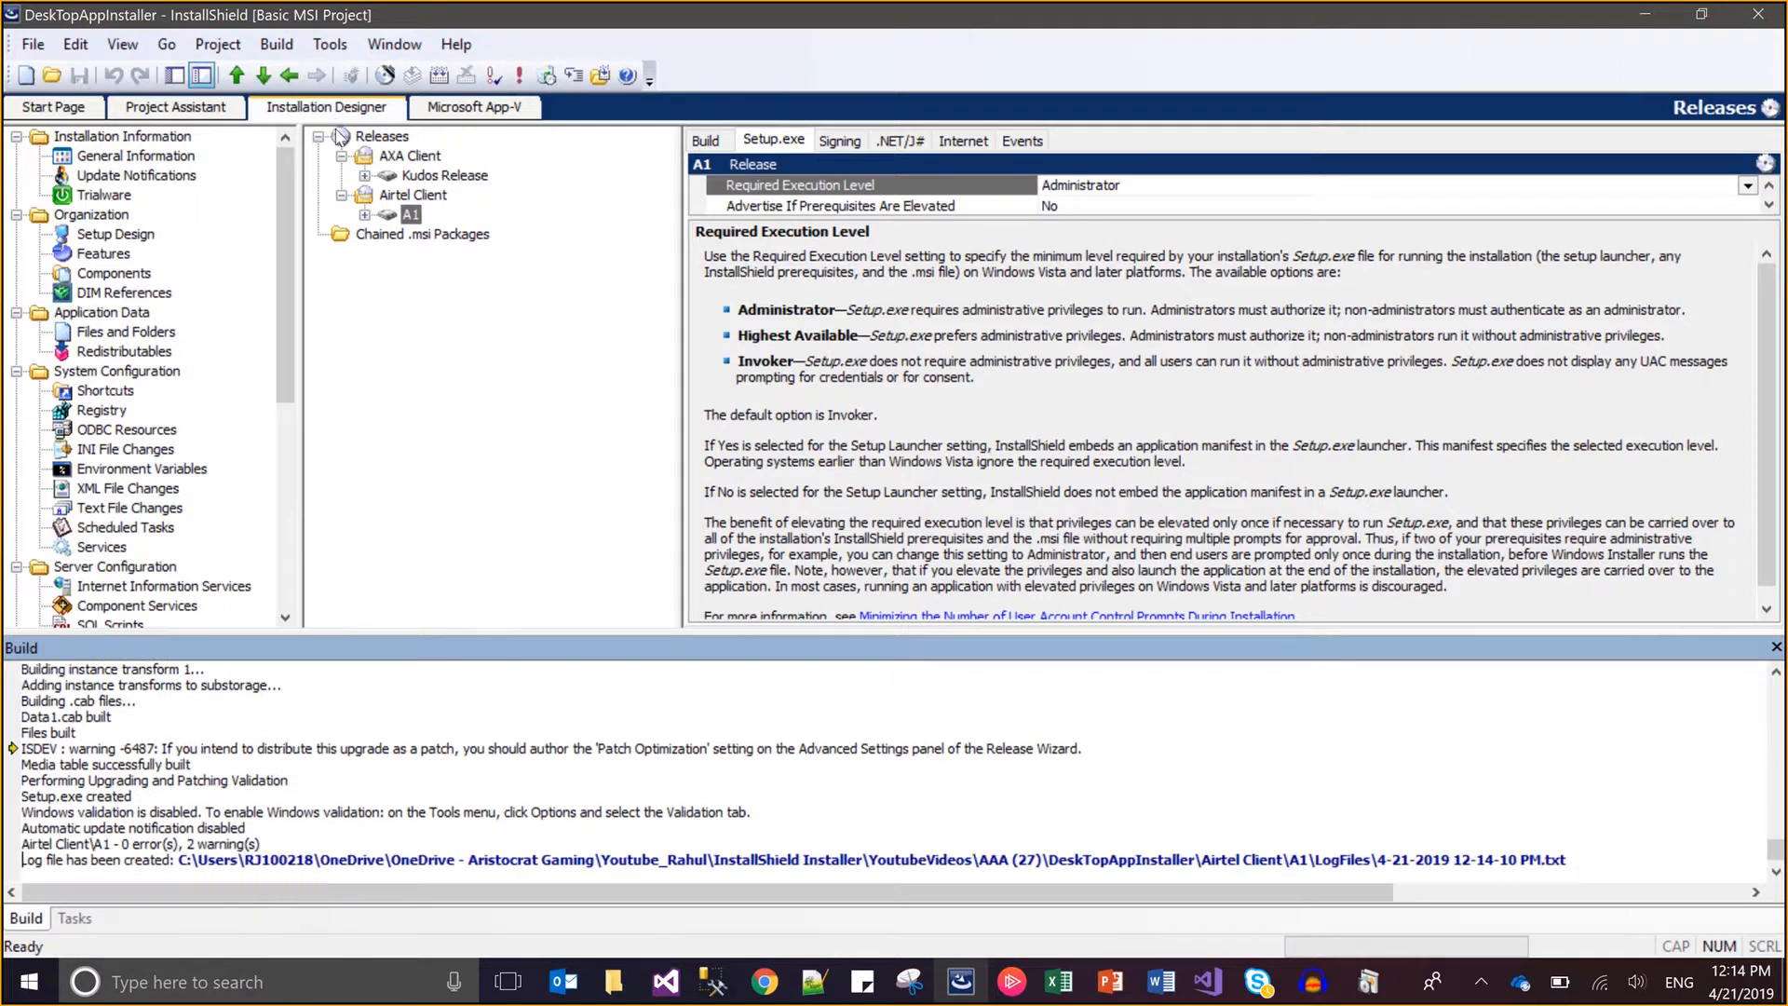
Open the A1 release folder and launch the Airtel Installer executable up to its welcome page.
left_click(600, 75)
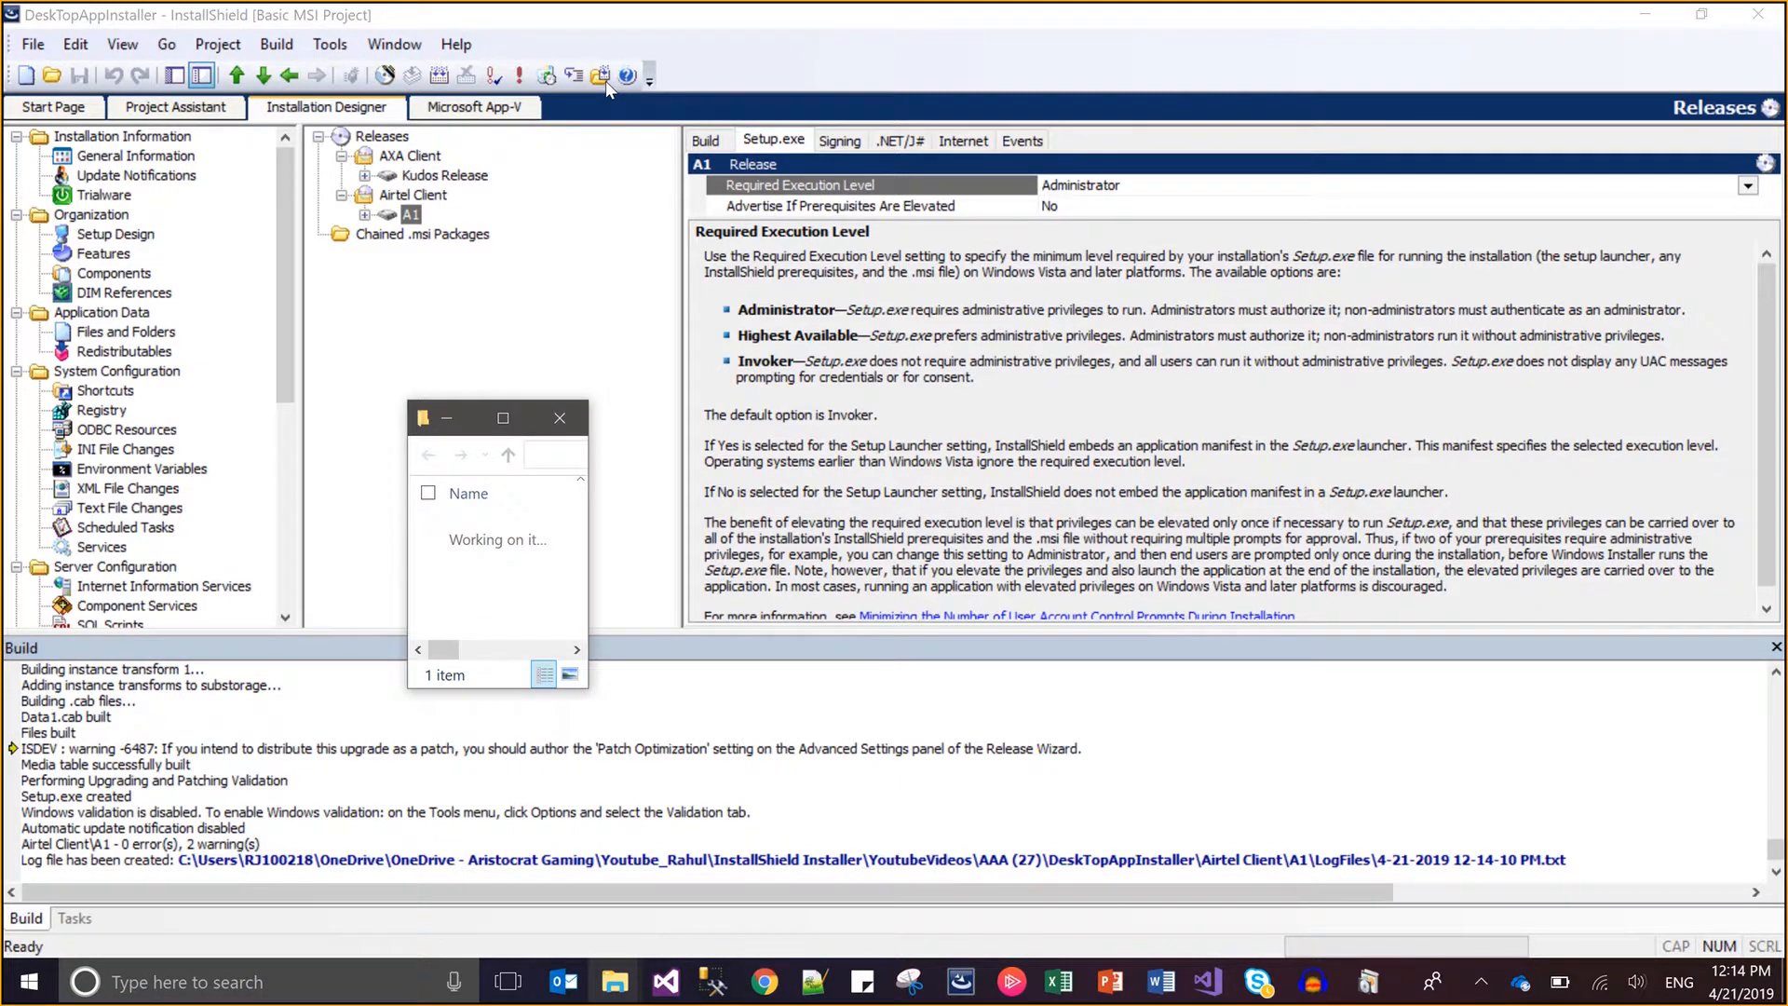
double_click(521, 525)
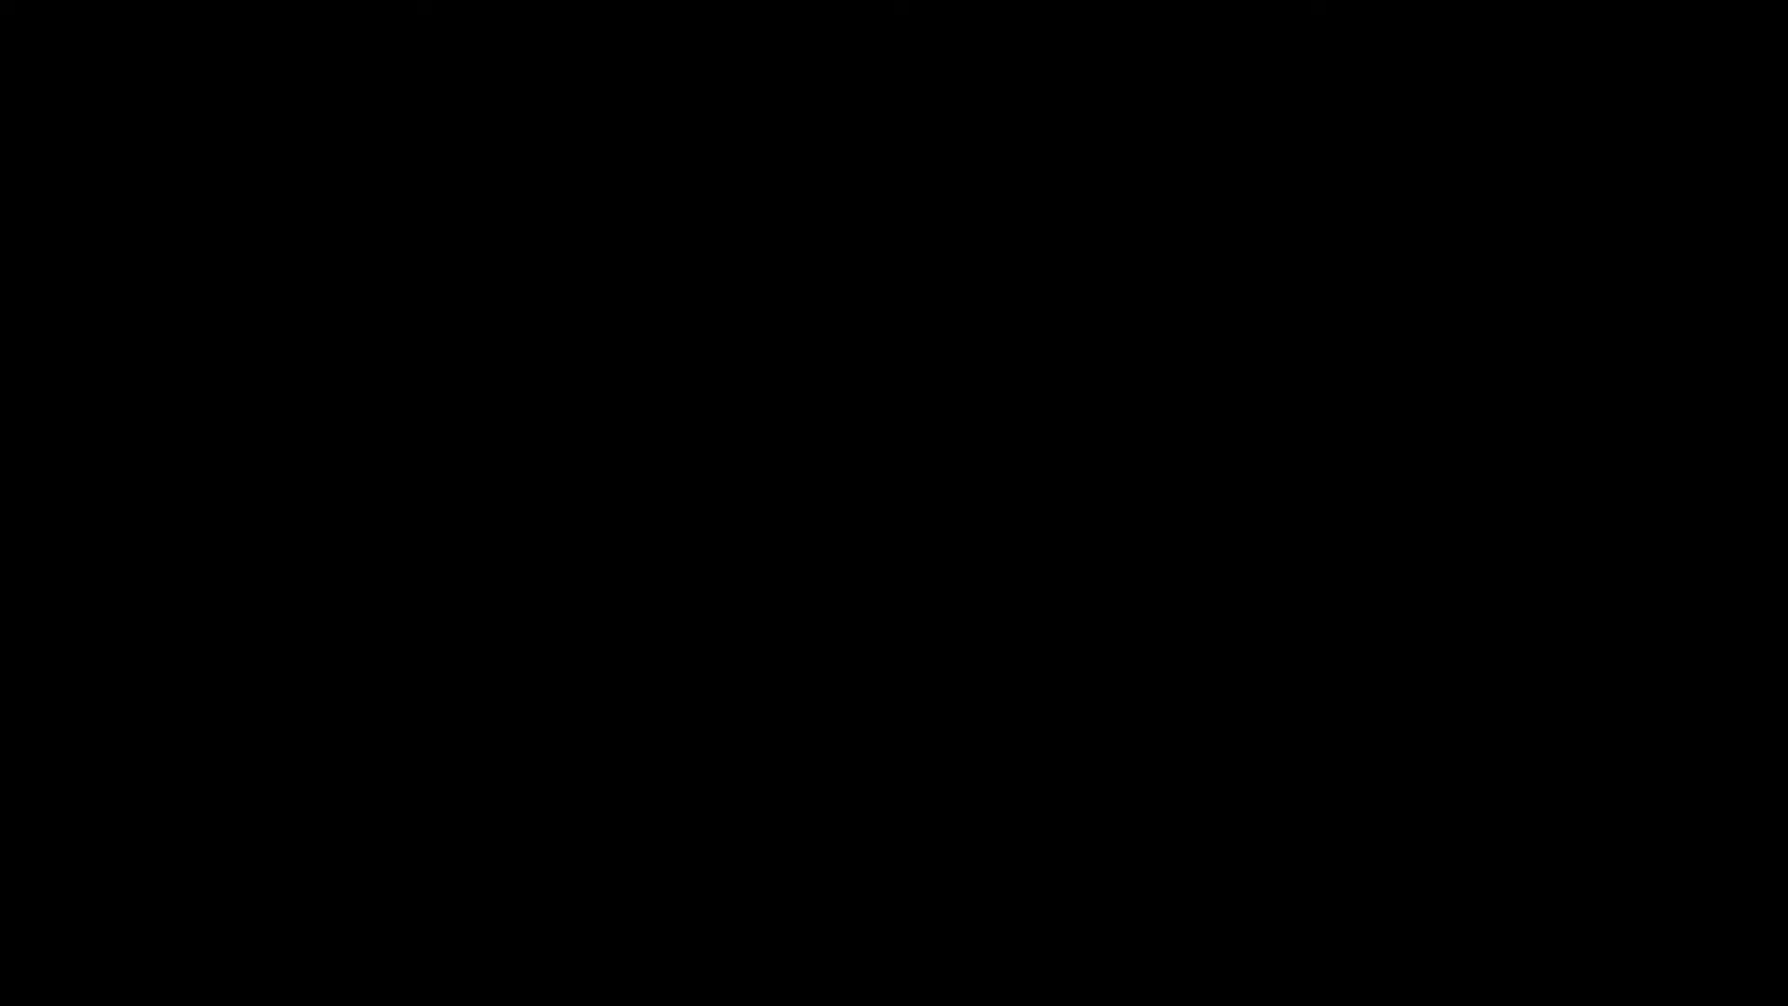
left_click(709, 652)
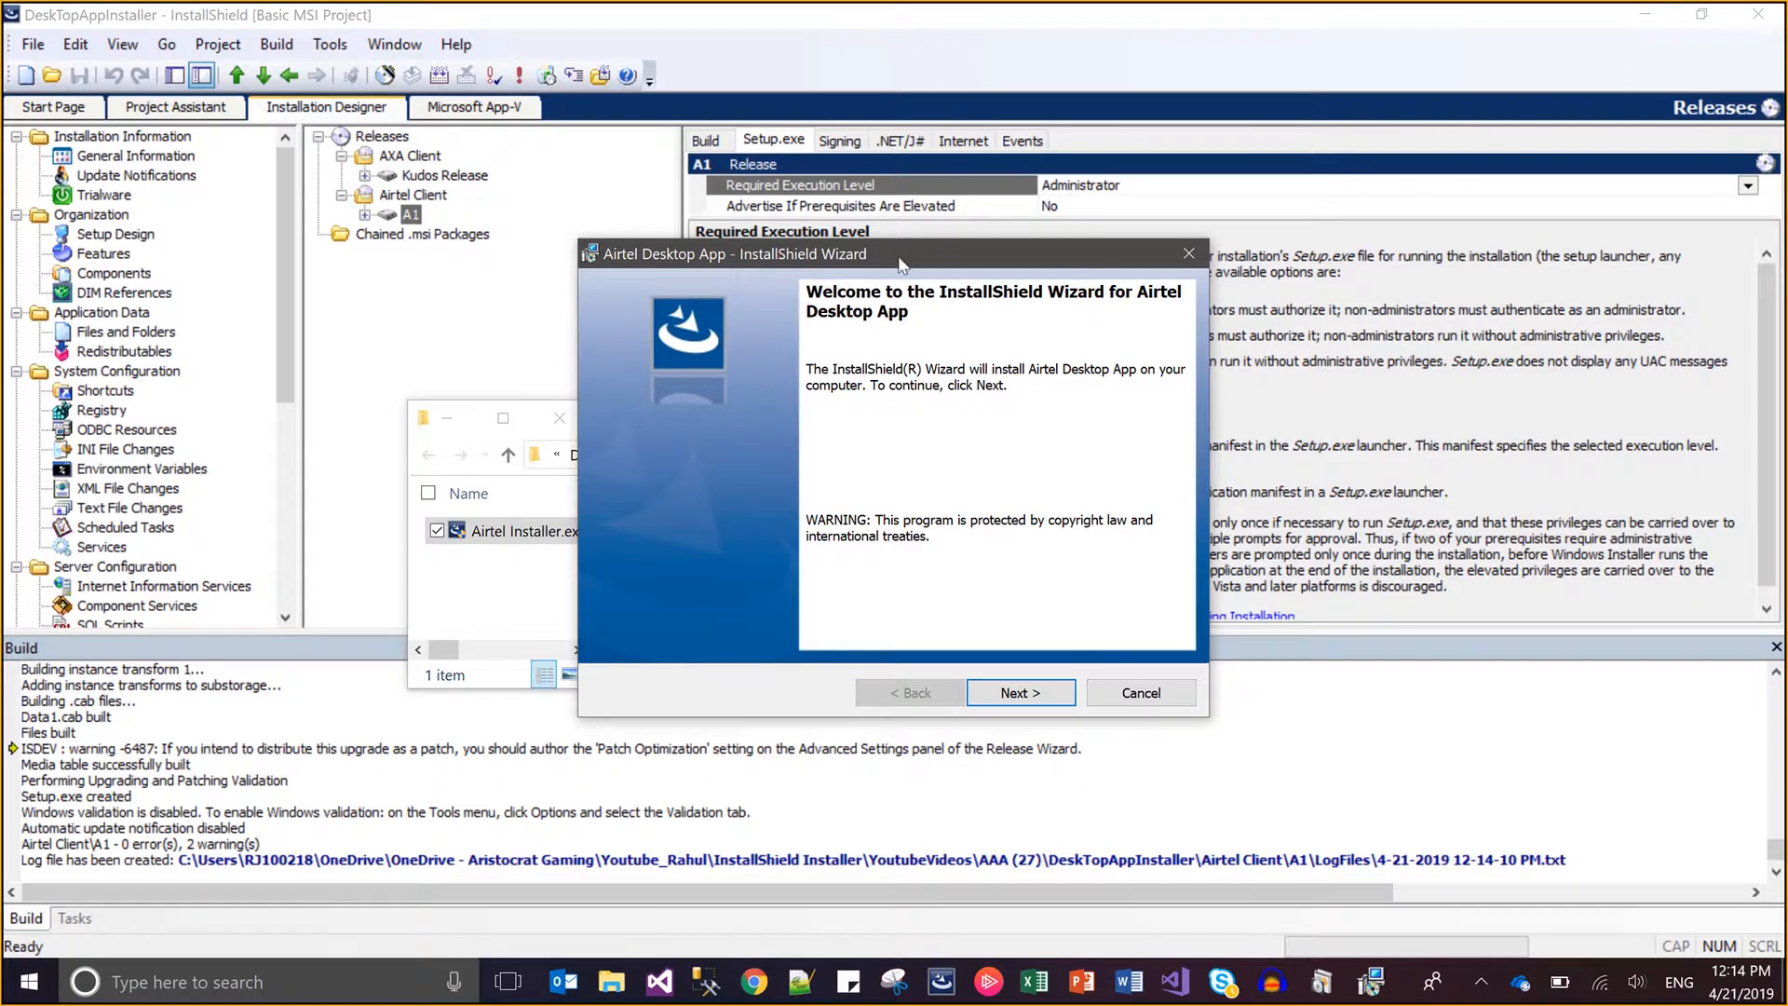
Install Airtel Desktop App with the license terms accepted and the default destination folder, customer information and application configuration.
left_click(1020, 692)
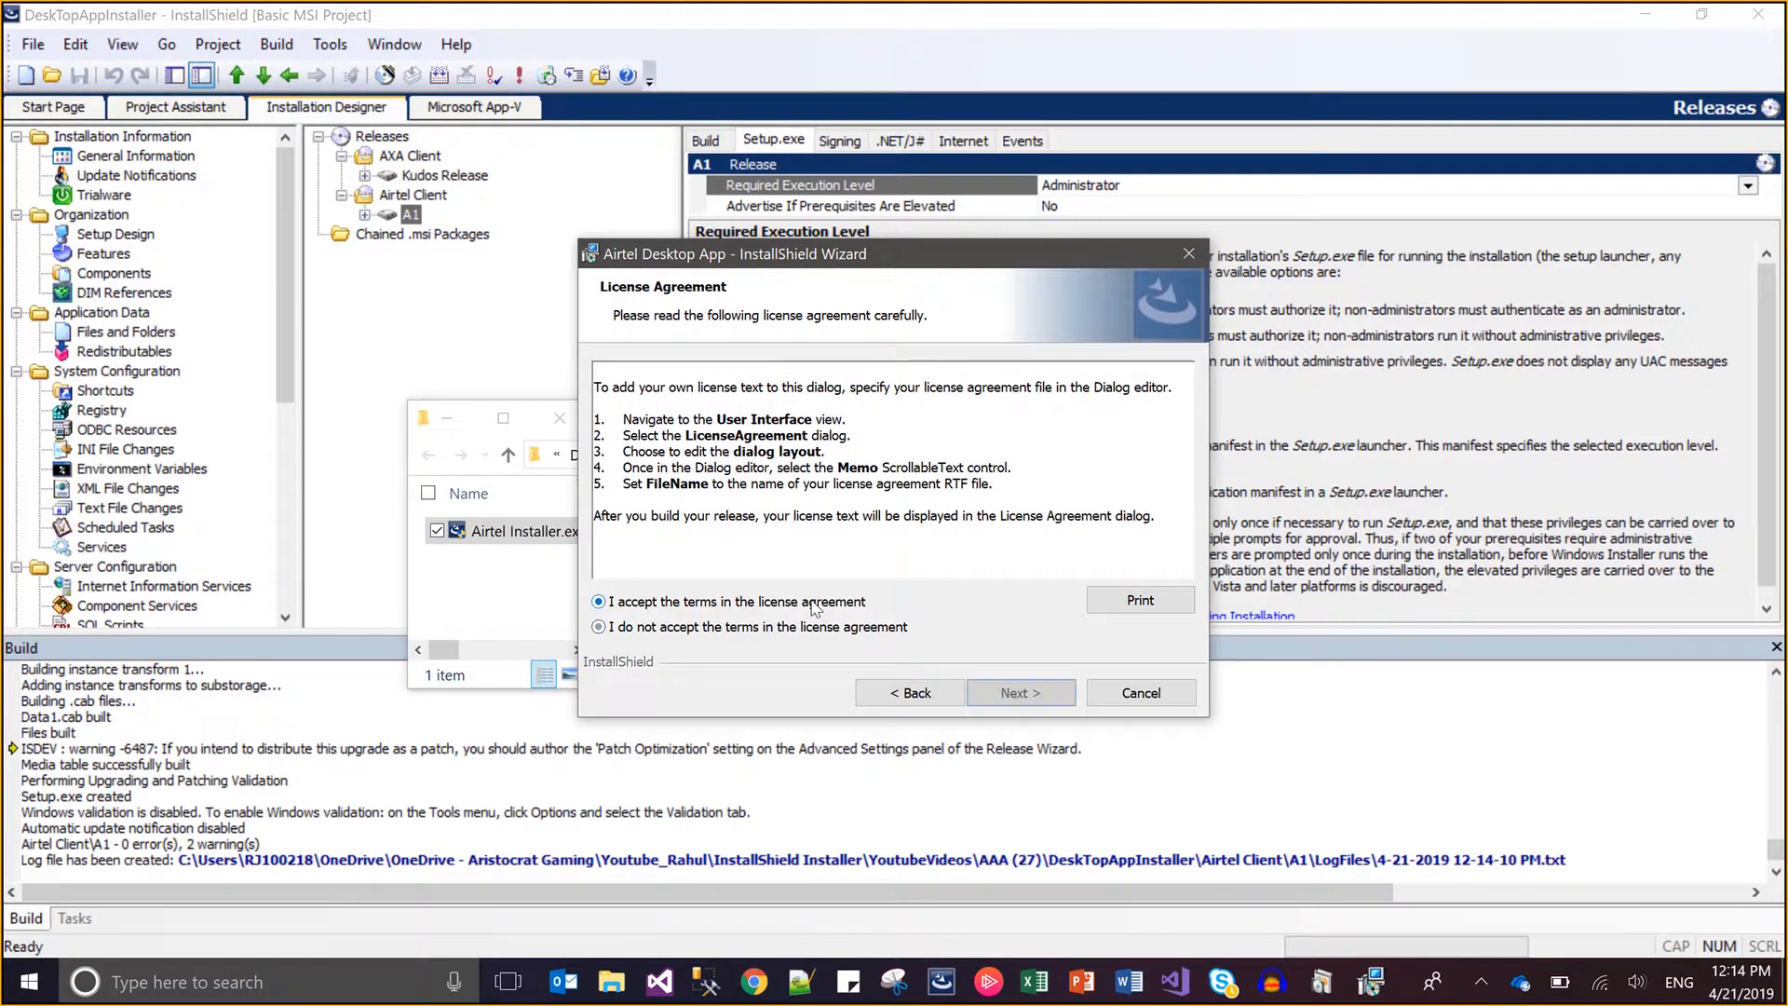
left_click(997, 692)
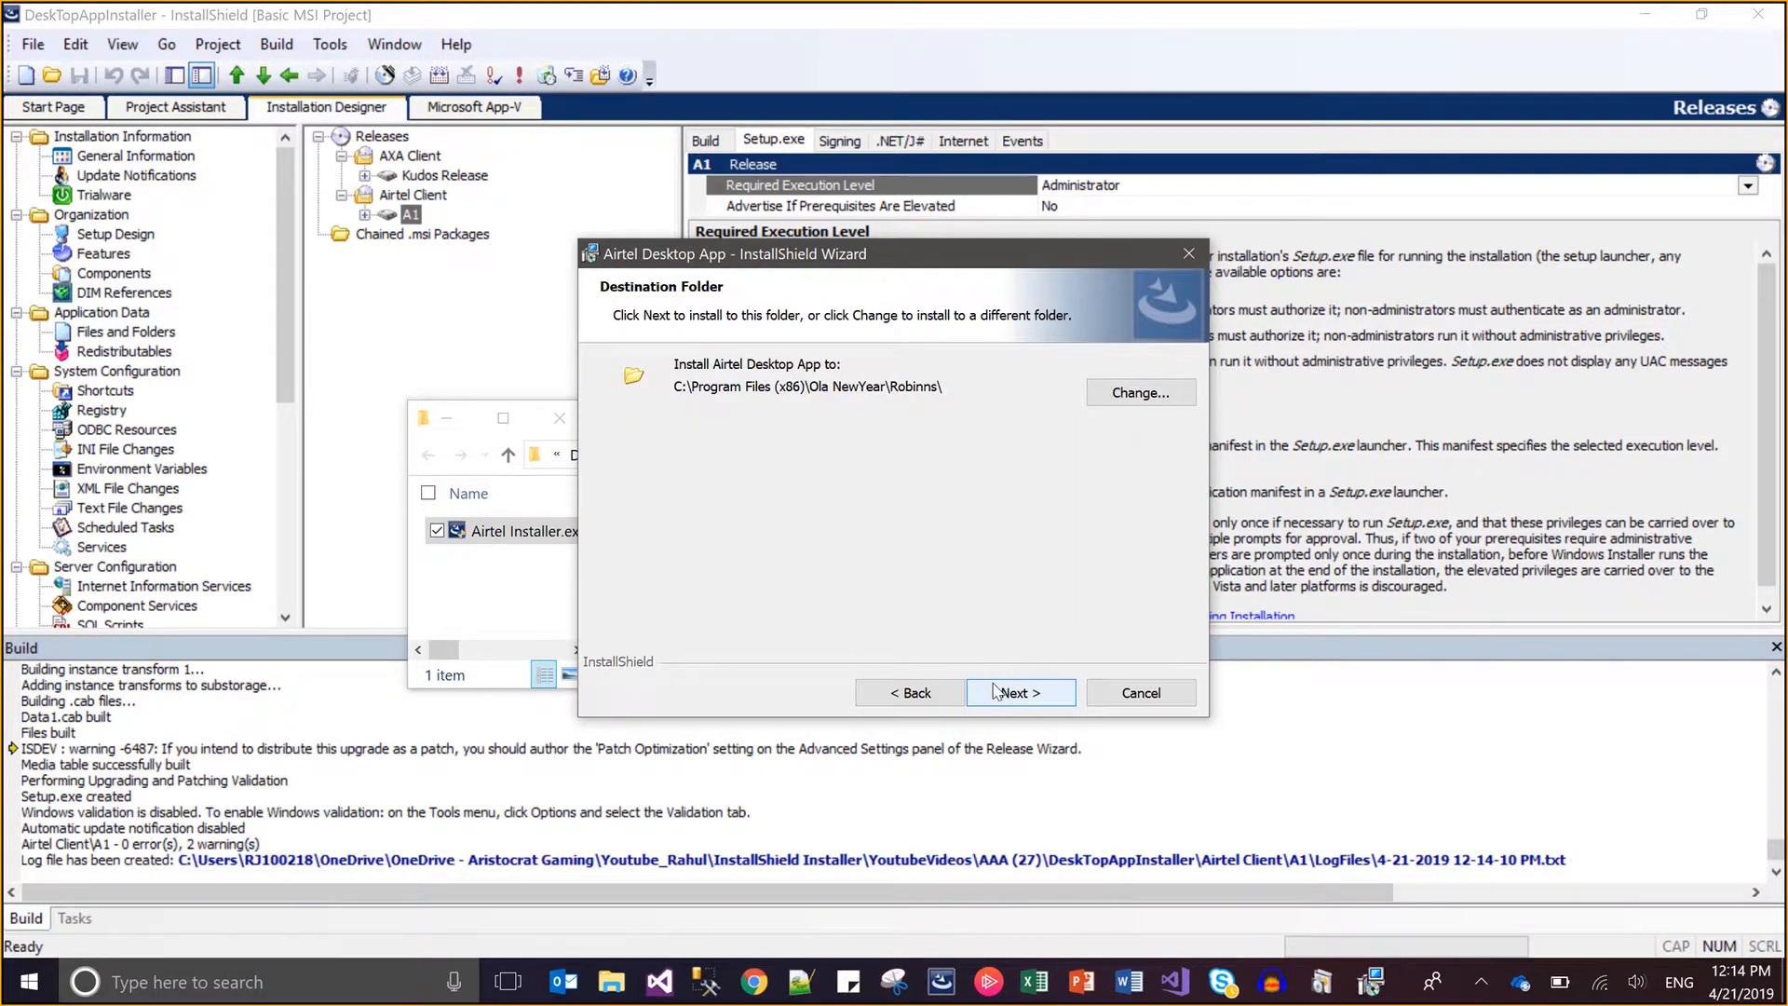
left_click(994, 691)
left_click(995, 691)
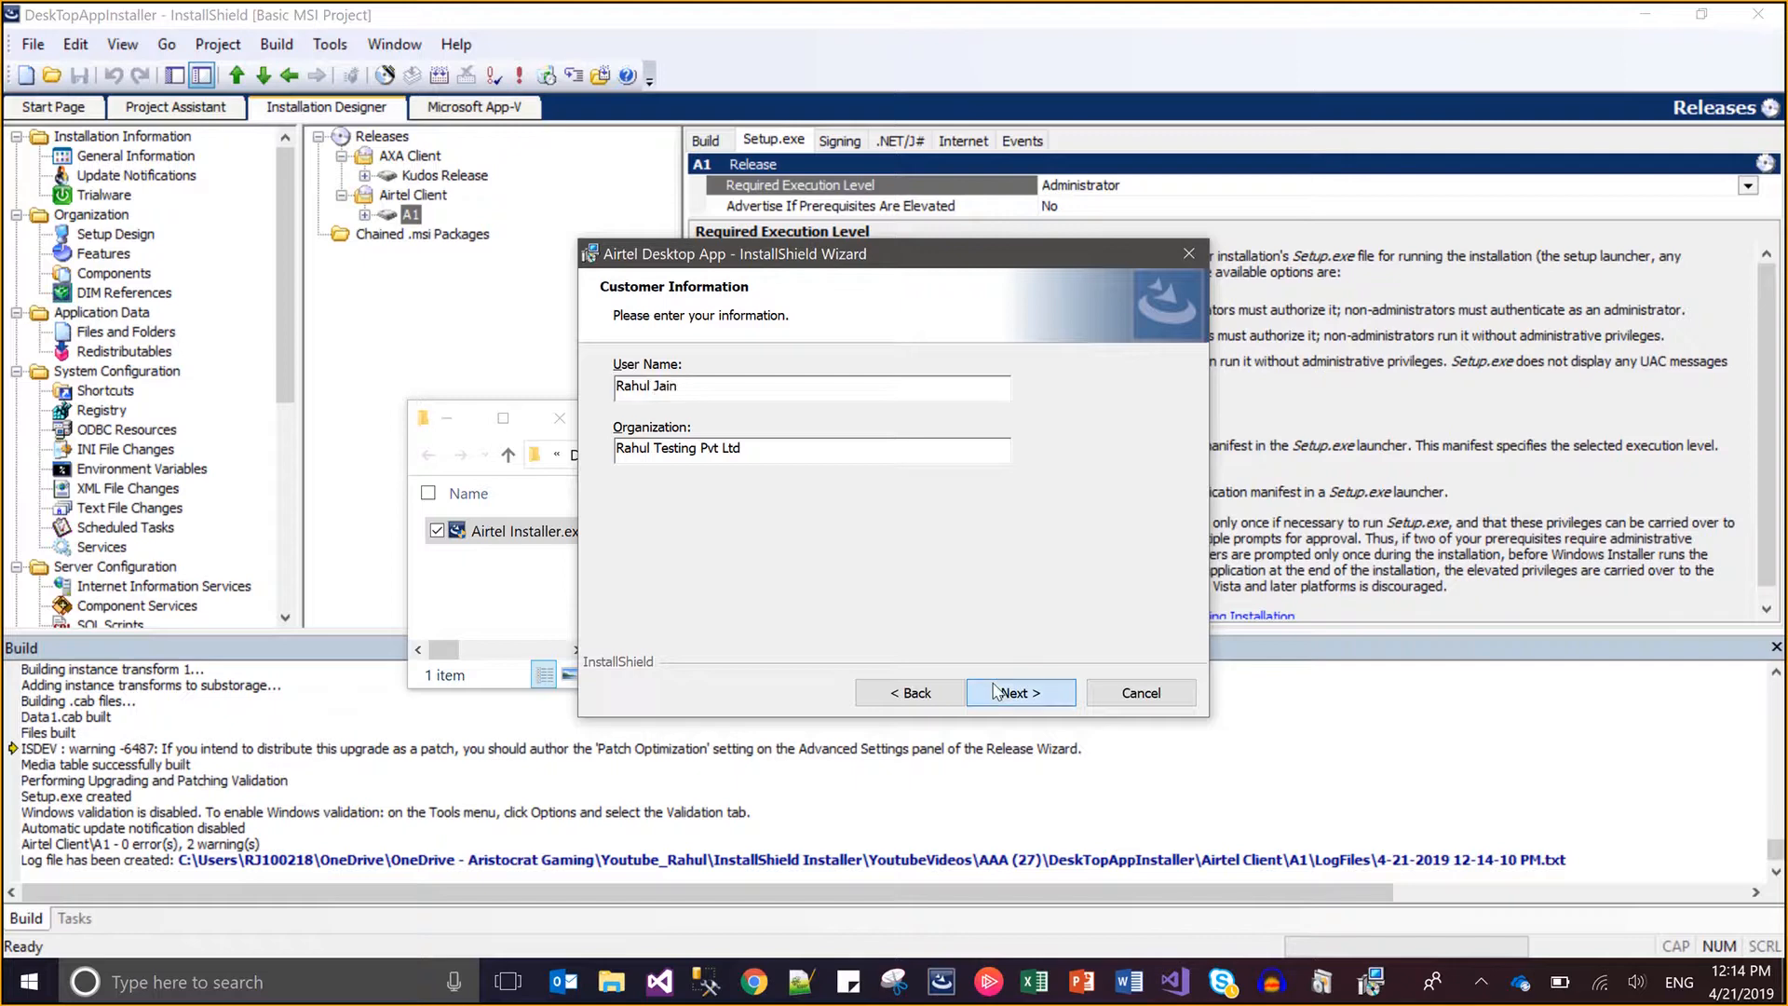
left_click(994, 691)
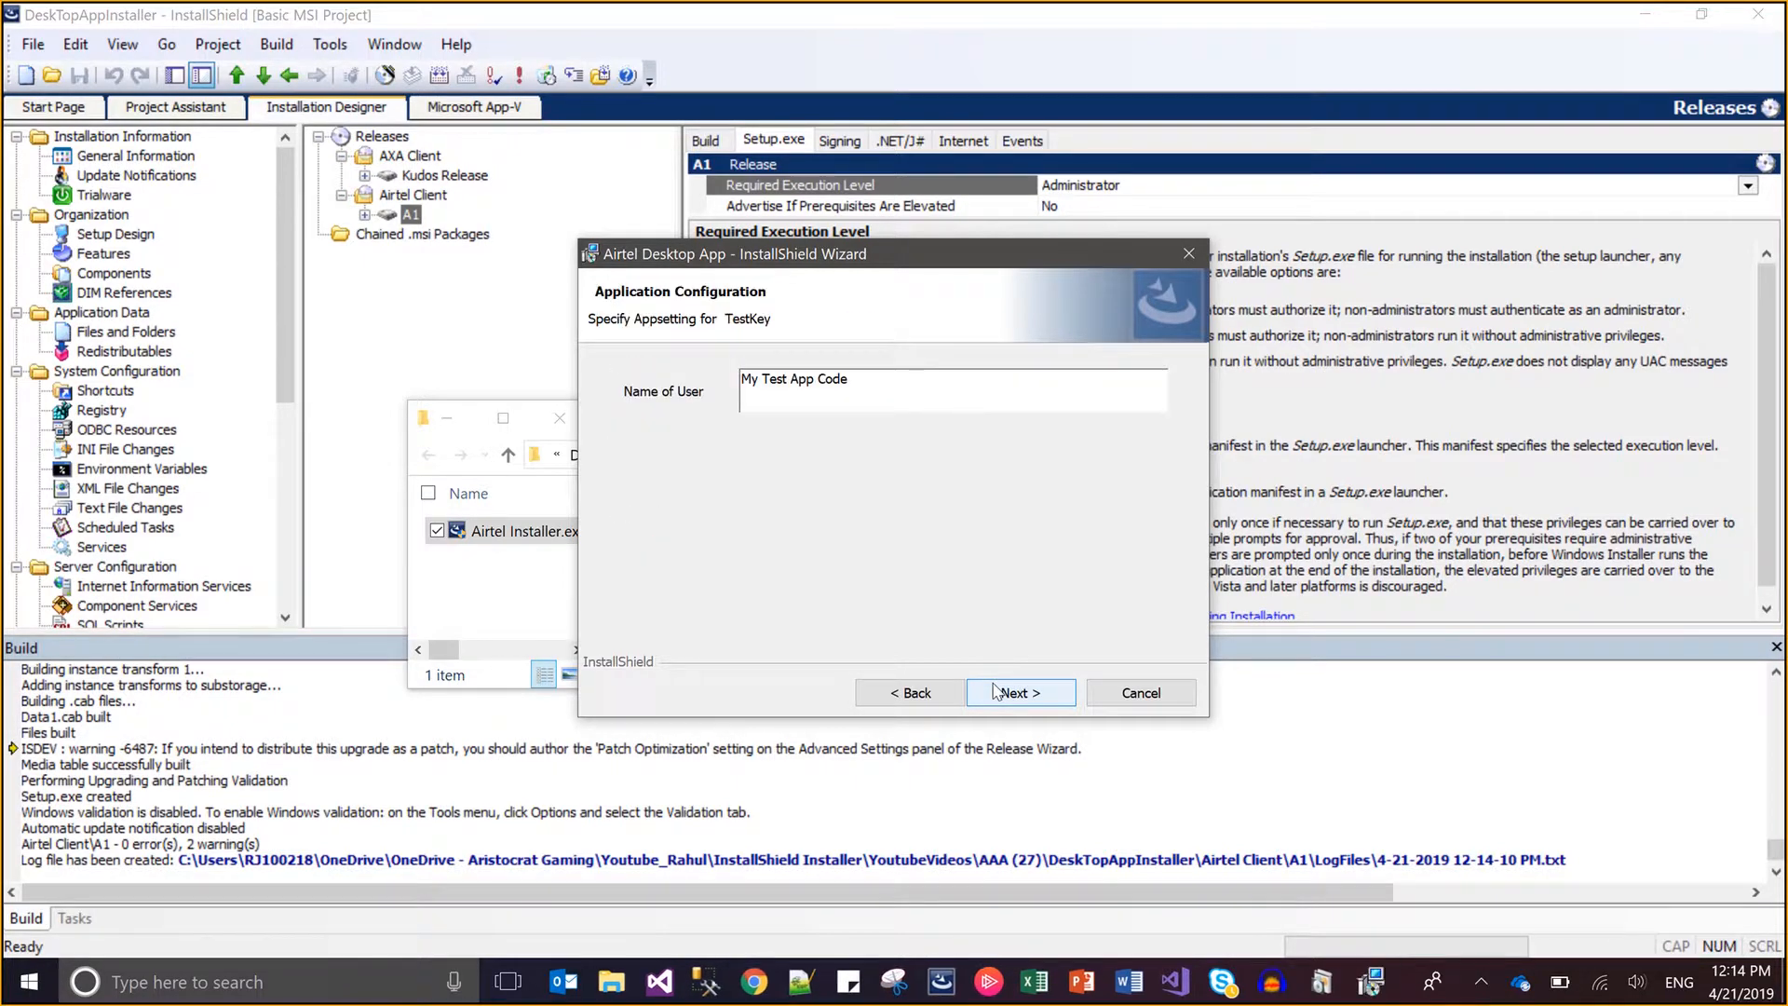
left_click(994, 691)
left_click(995, 690)
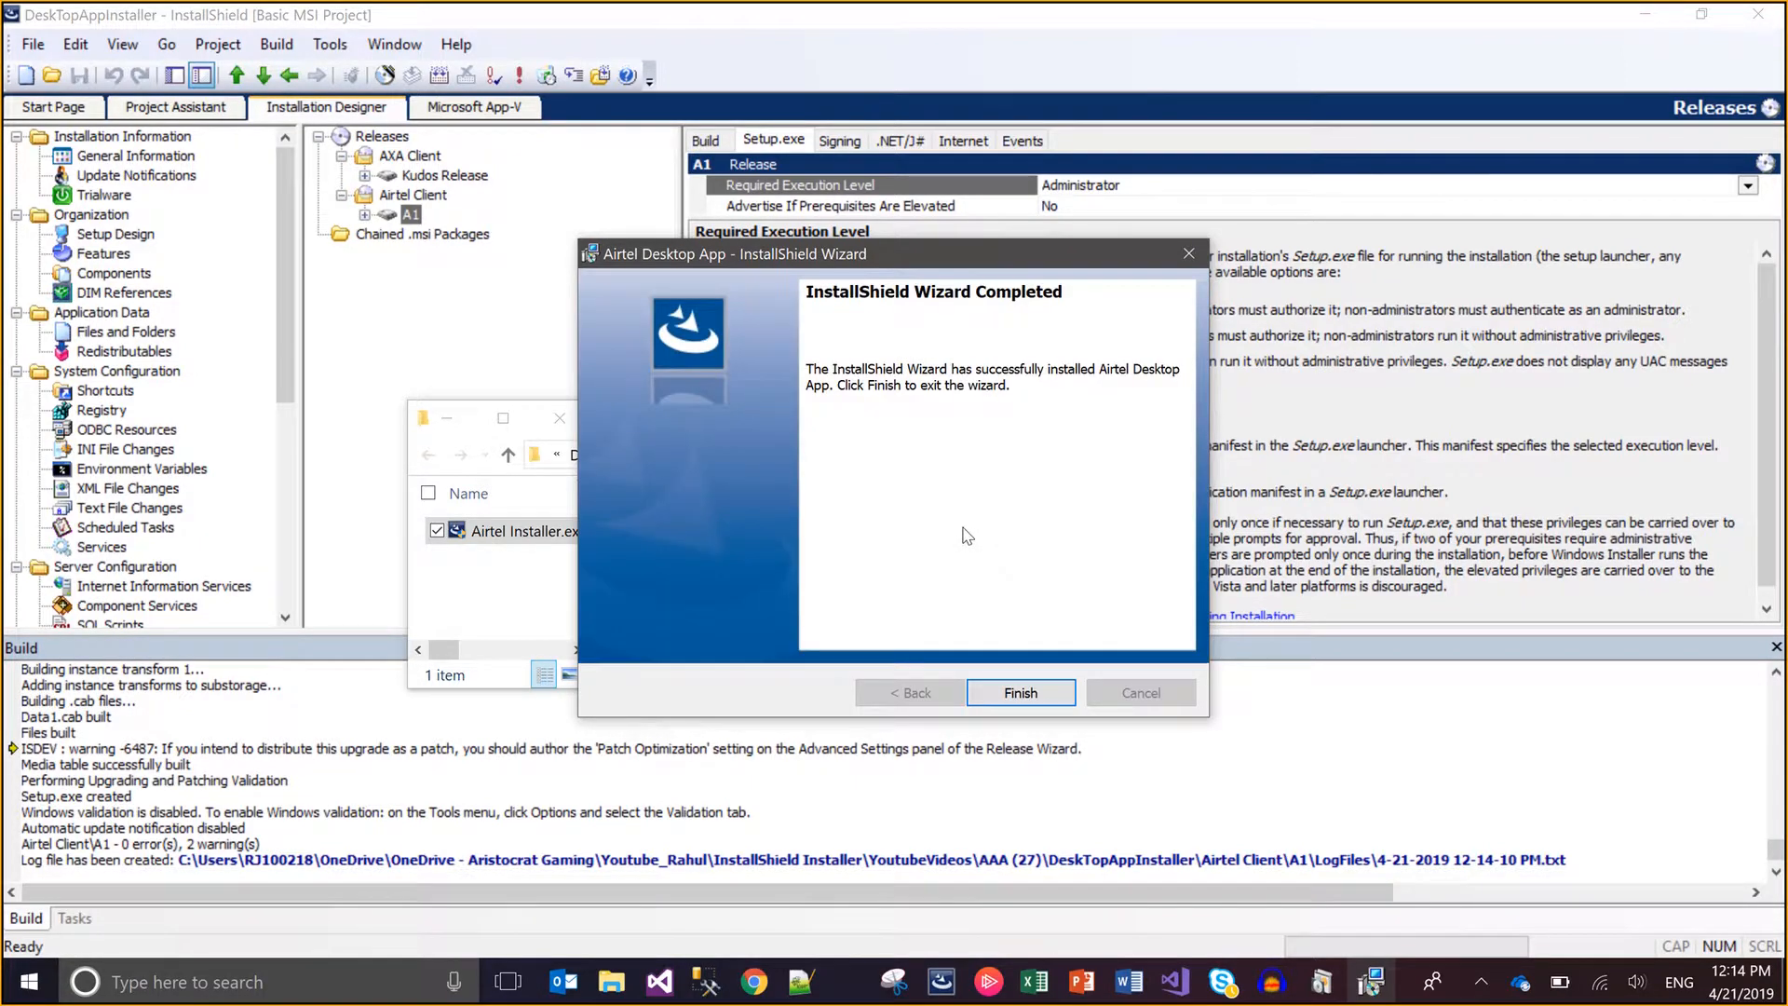
Finish the Airtel Desktop App installation wizard and check the installed programs list for the product.
left_click(1024, 693)
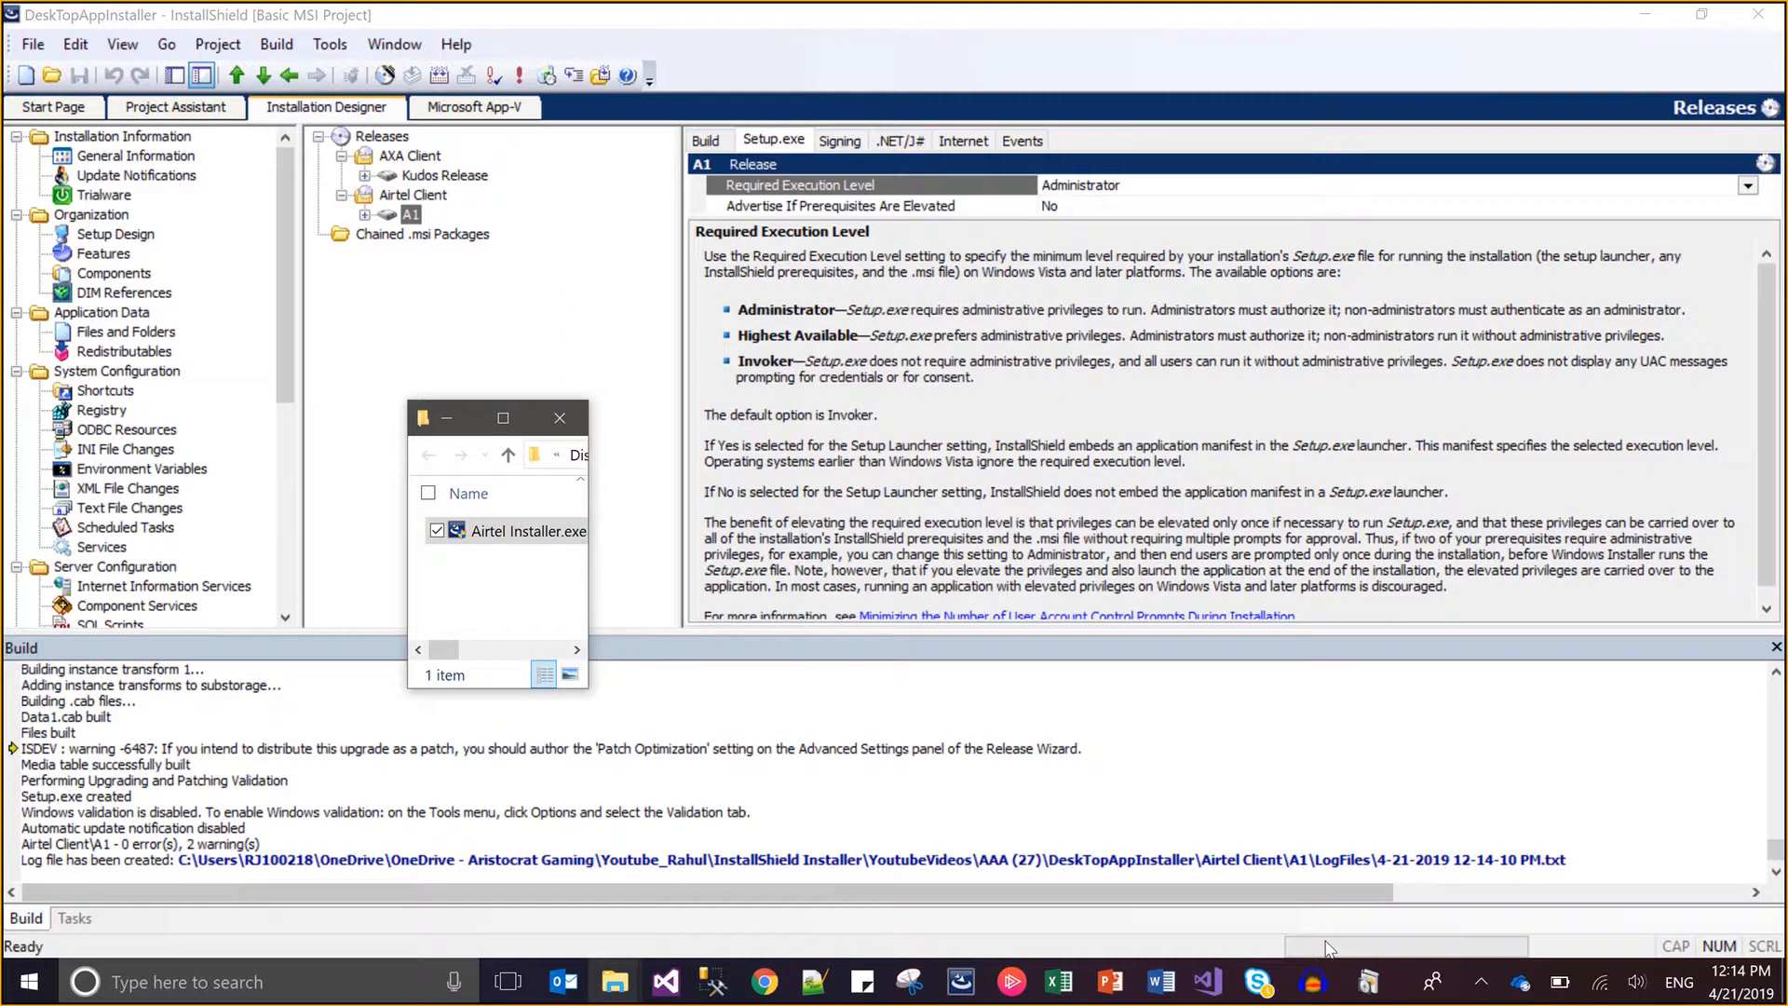
left_click(1366, 987)
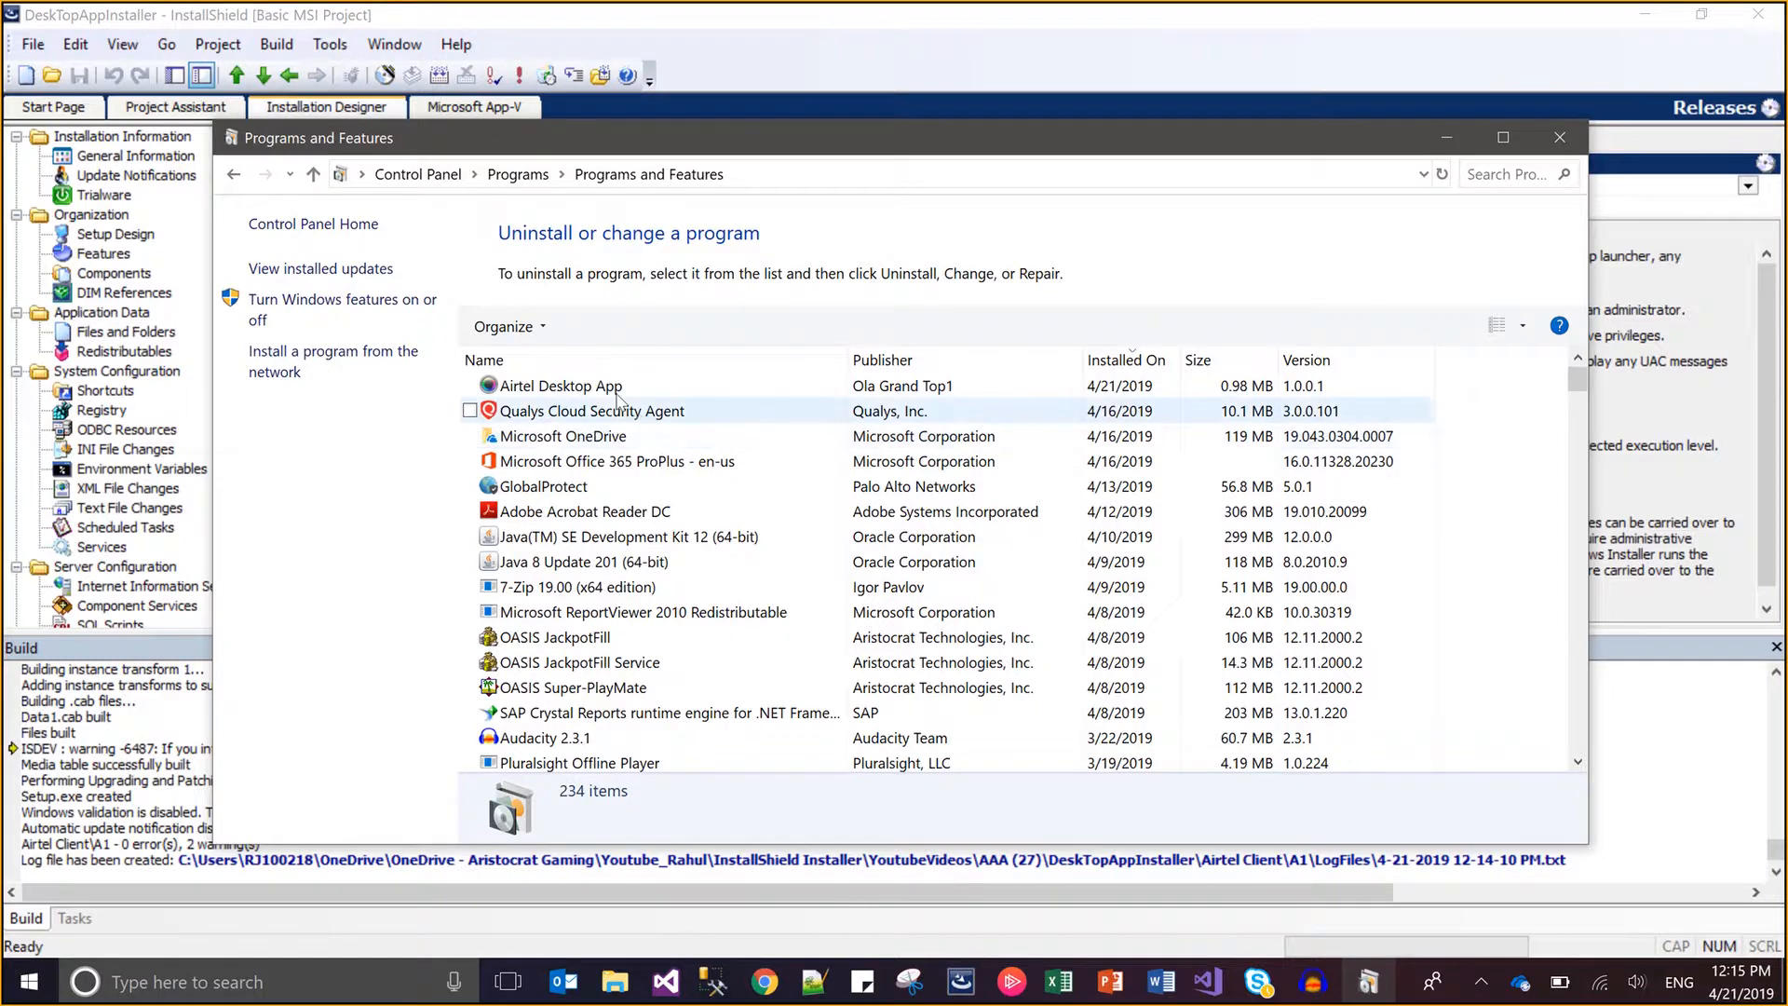
left_click(1447, 136)
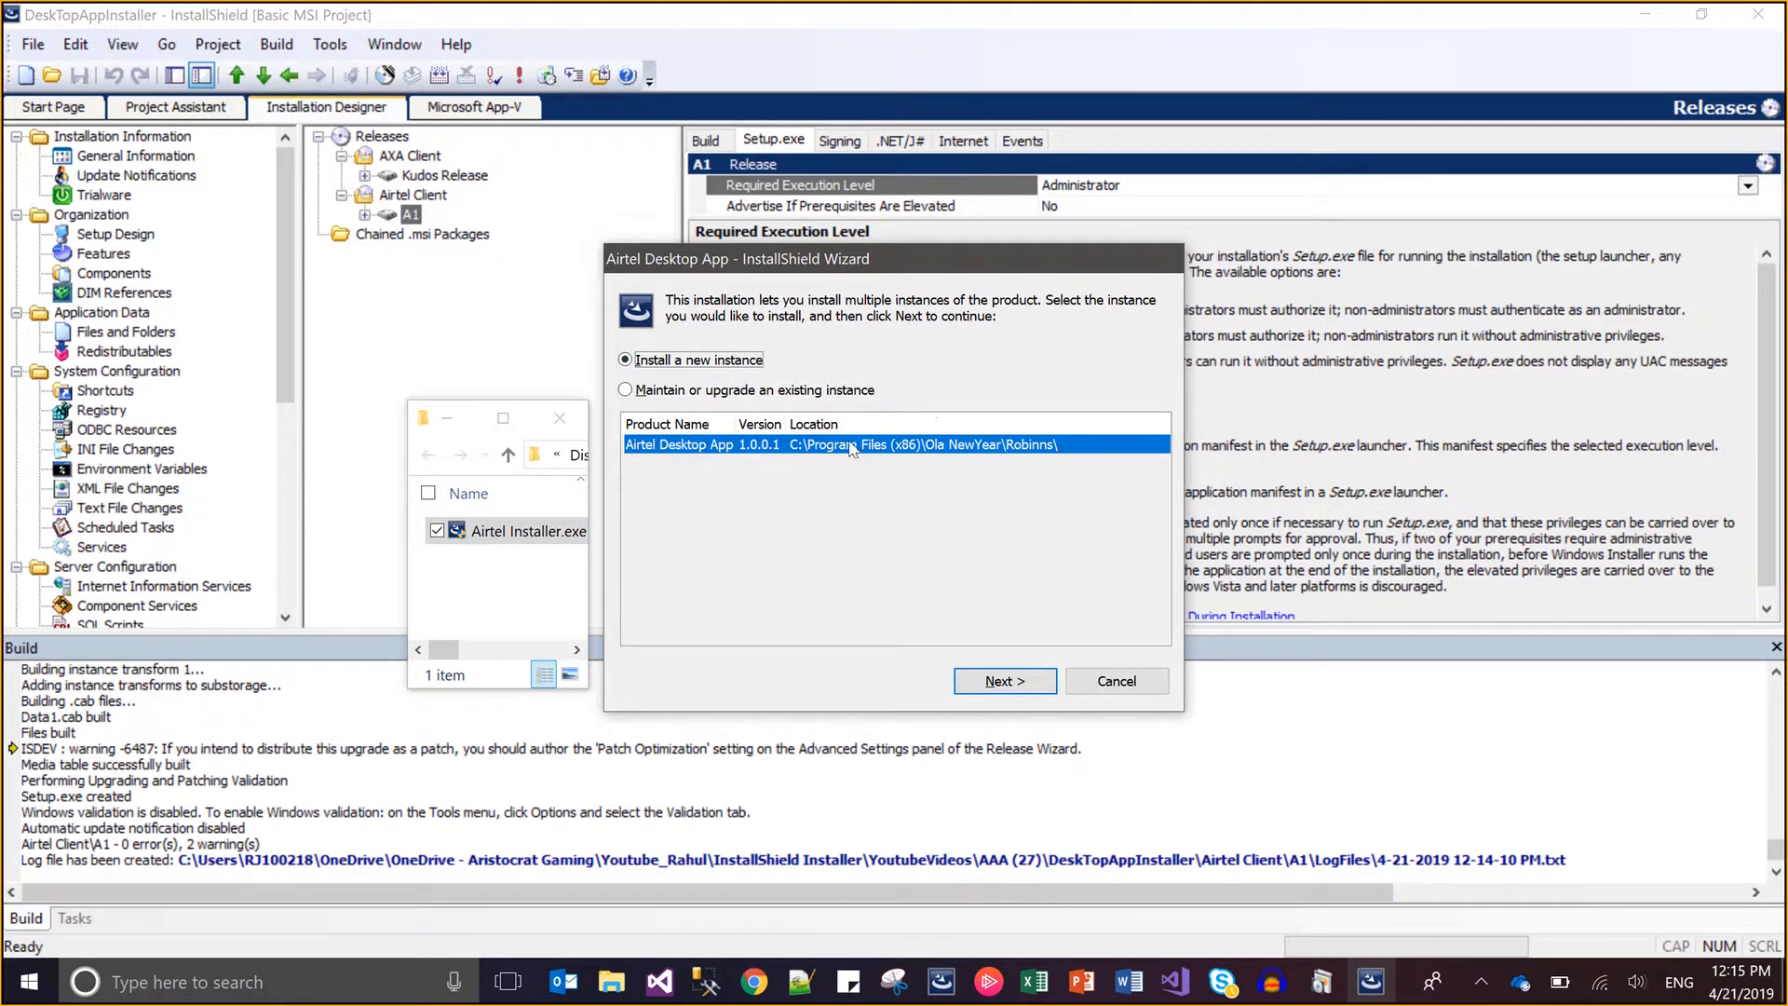
left_click(672, 394)
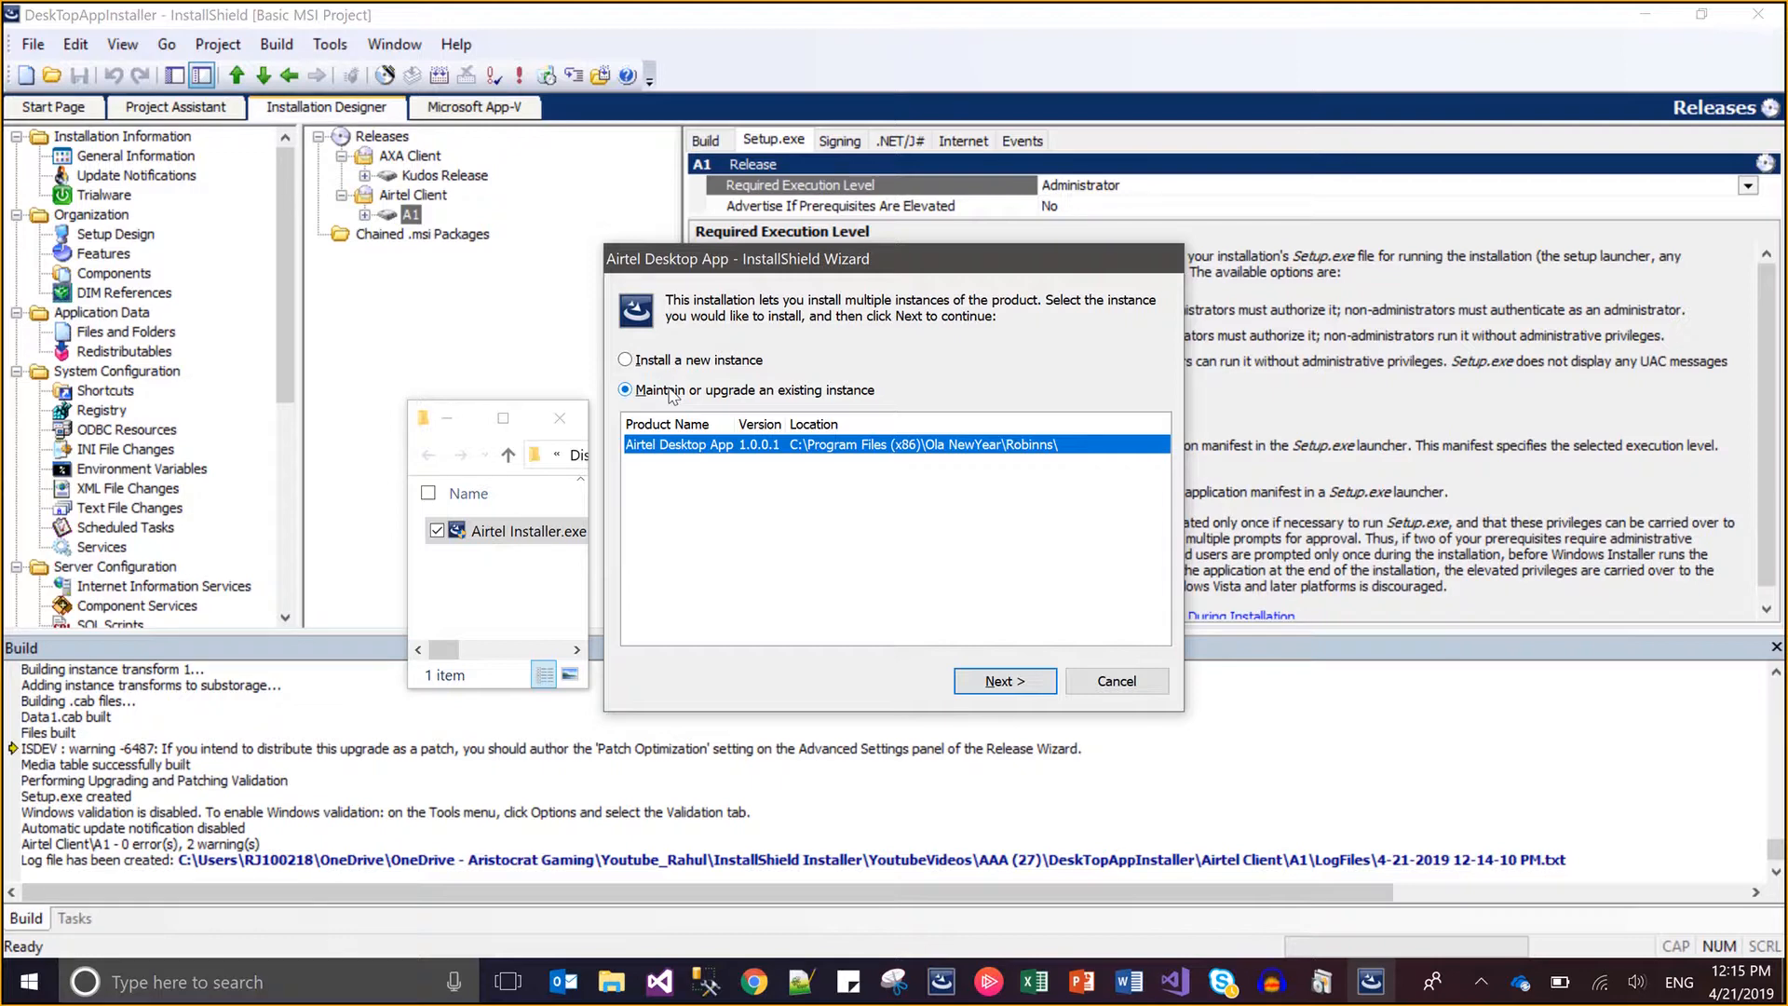
left_click(665, 363)
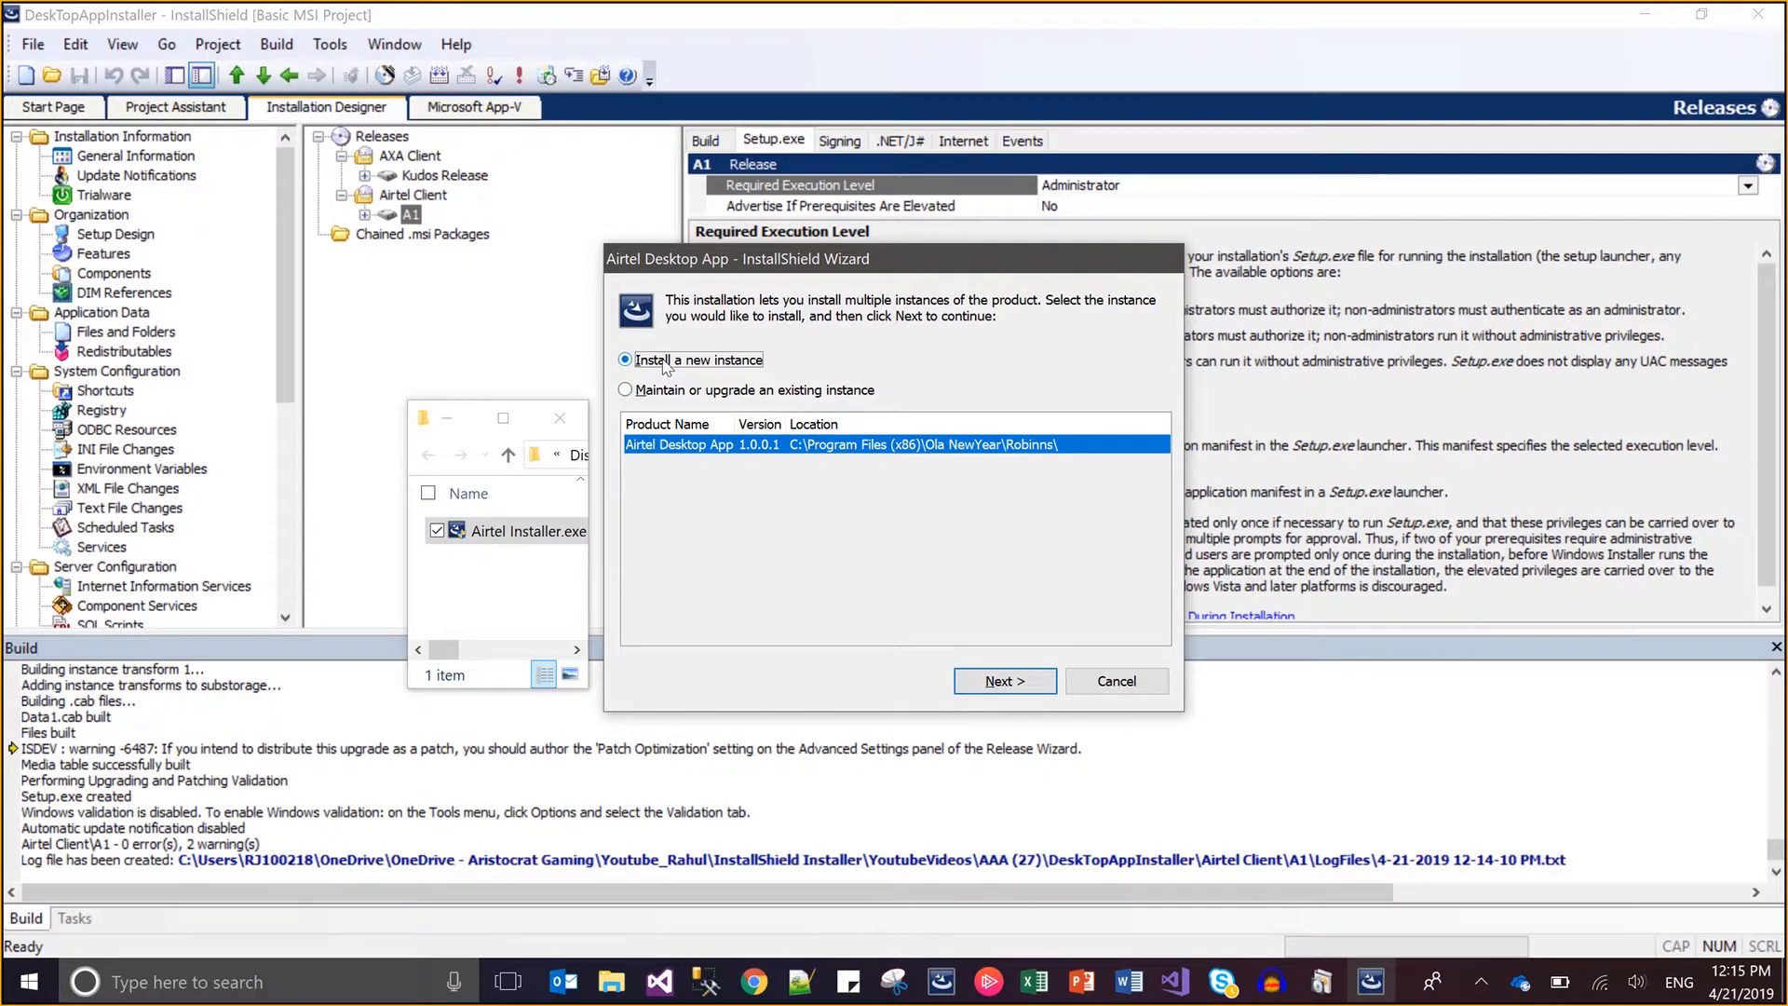
left_click(1016, 686)
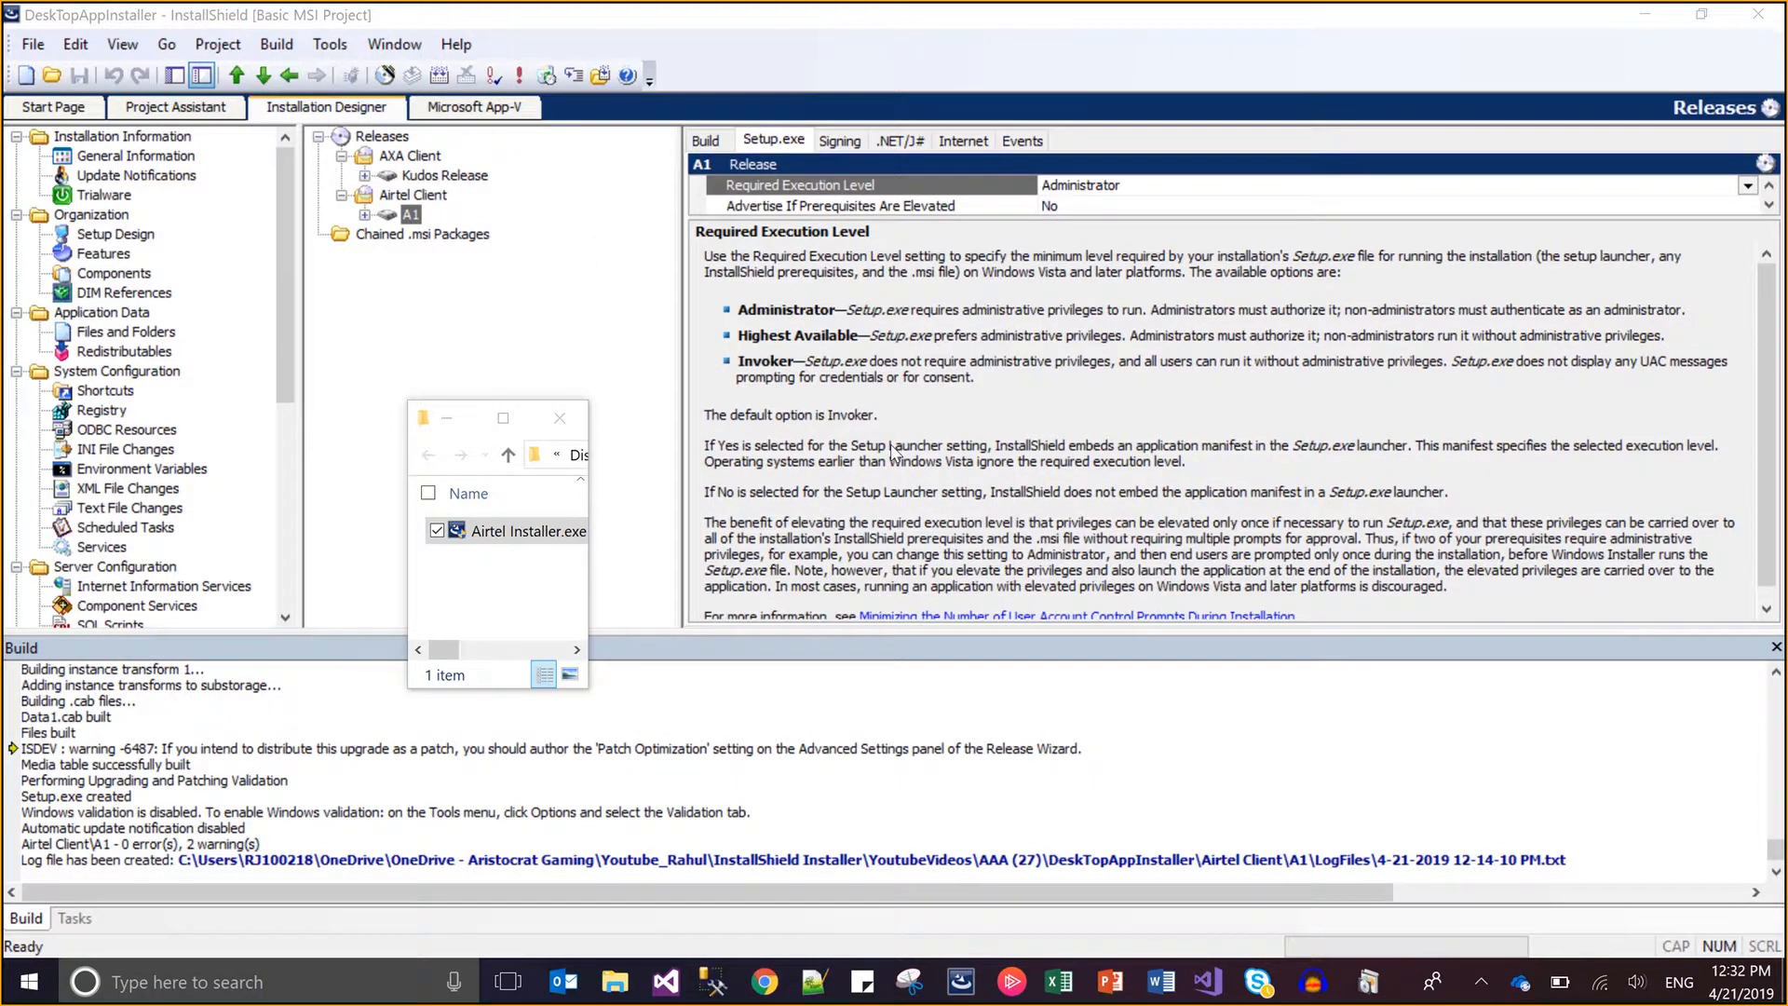
Run the Airtel Installer, view the Program Maintenance options for the existing Airtel Desktop App instance, and cancel the wizard.
left_click(543, 538)
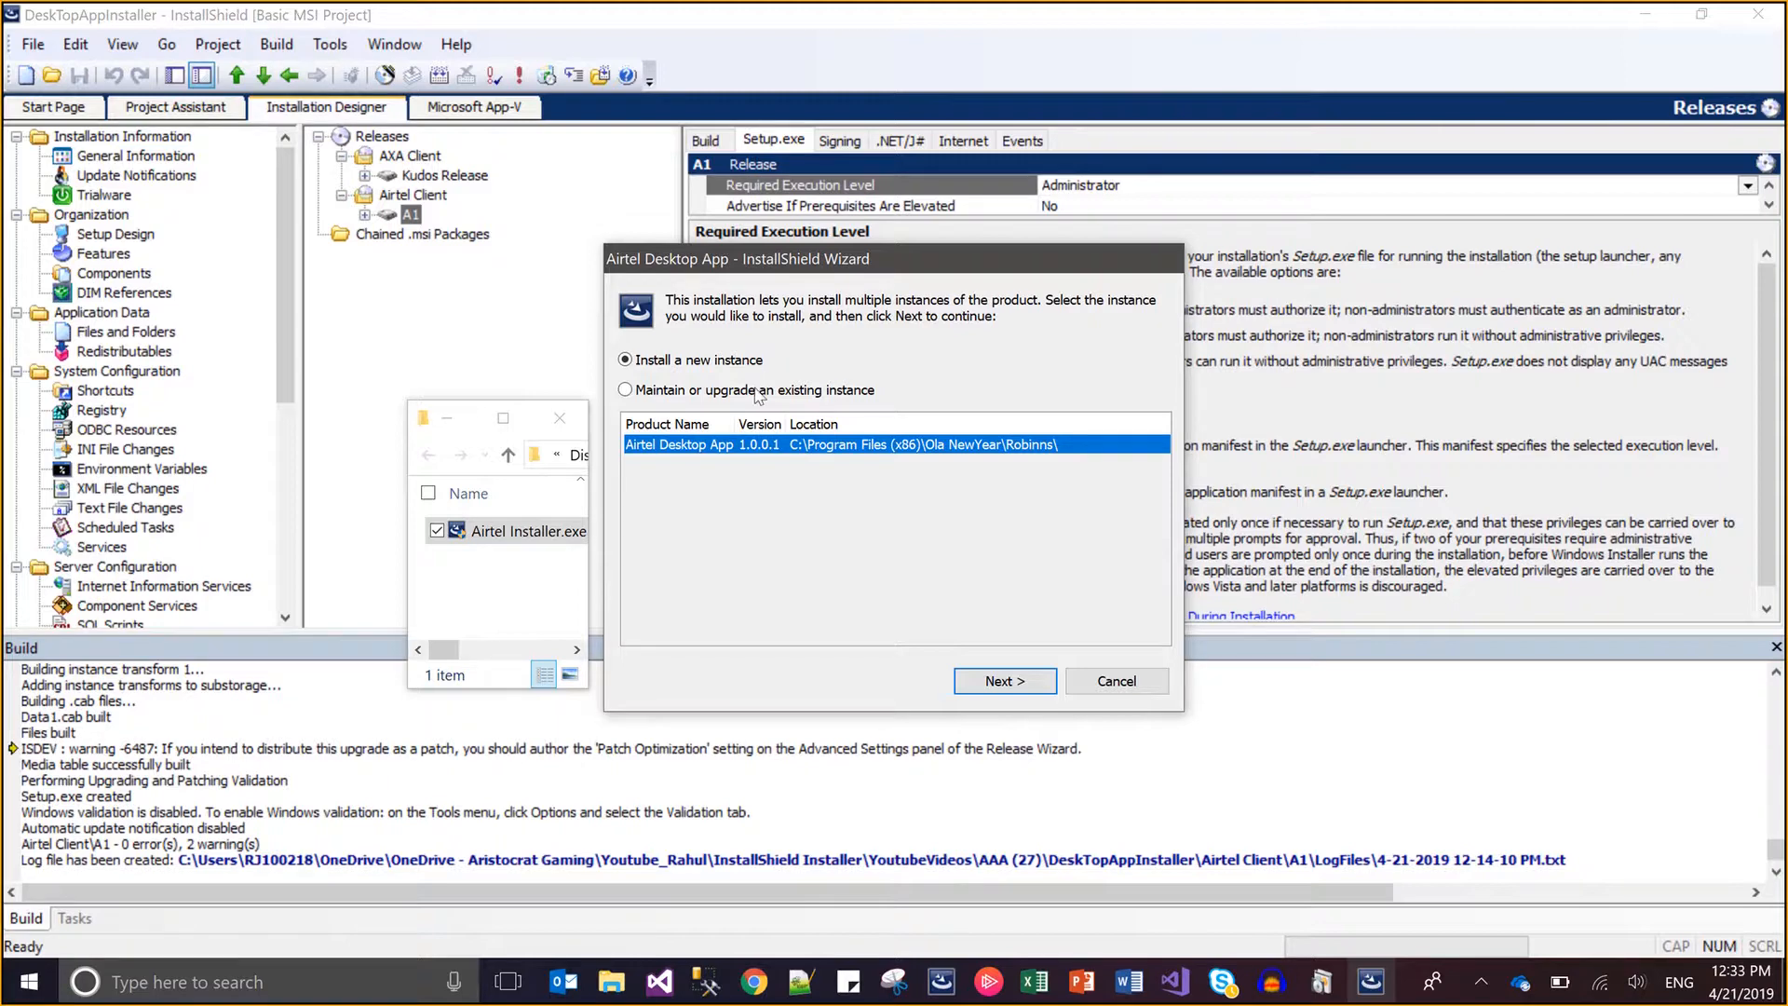
left_click(760, 398)
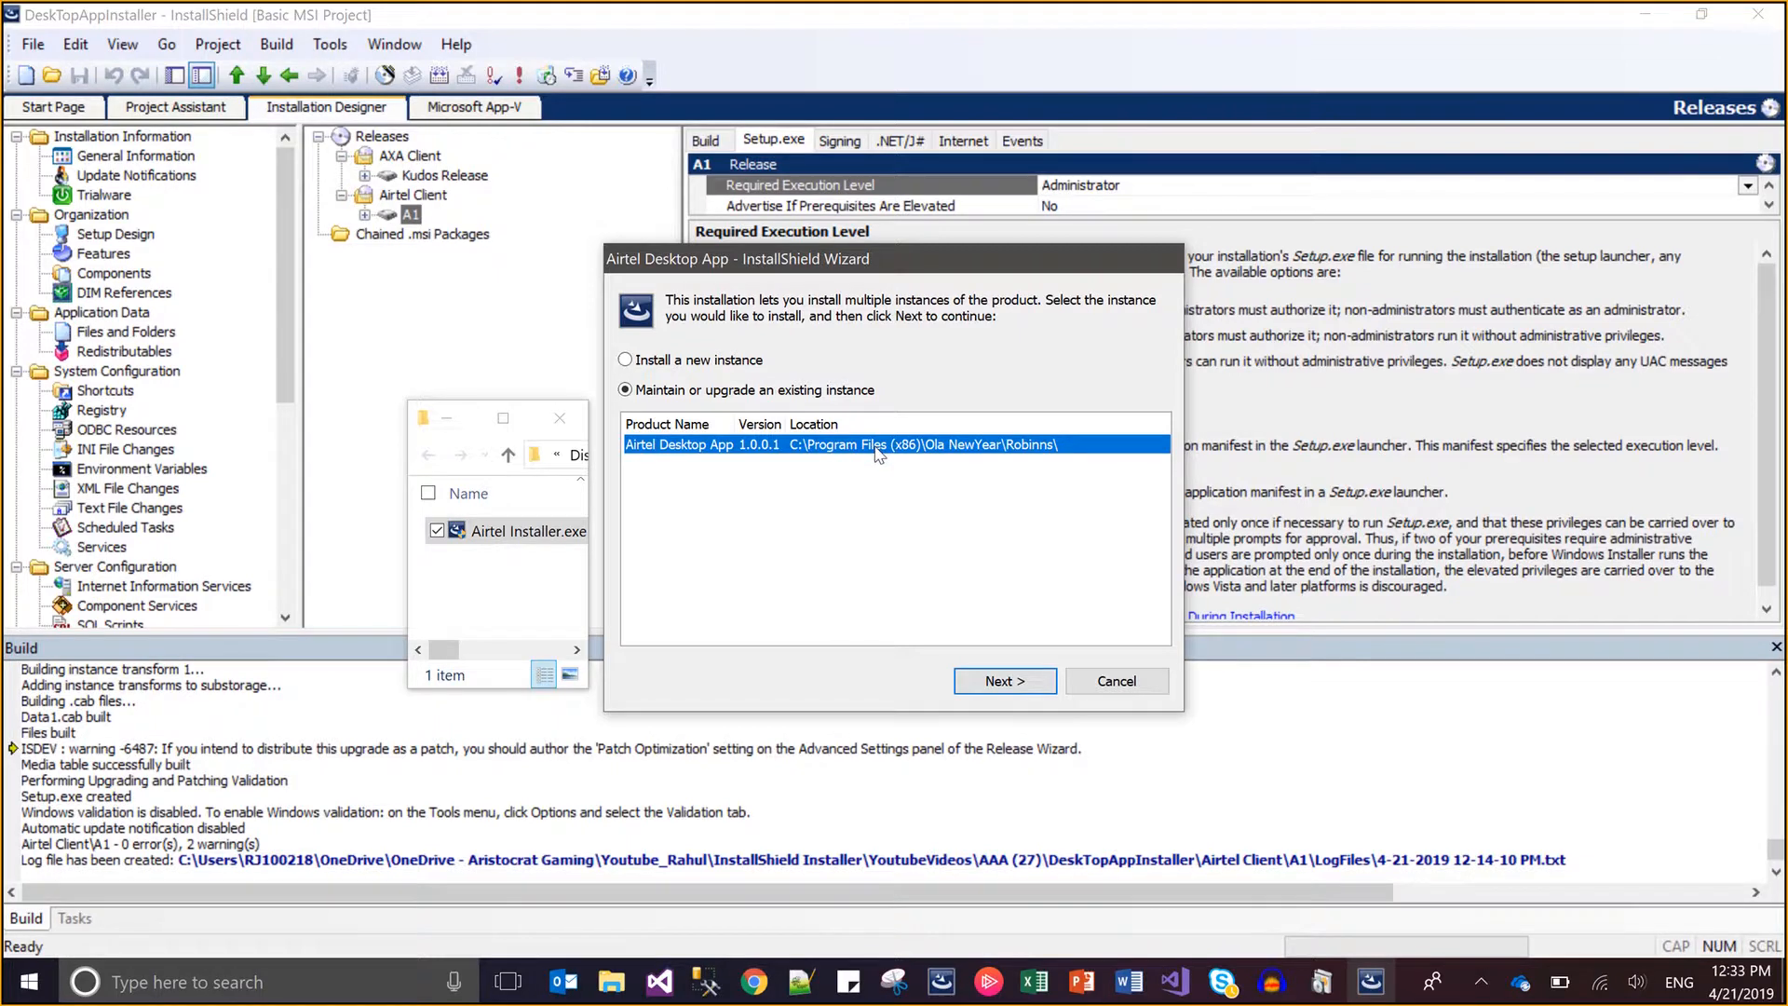
left_click(731, 371)
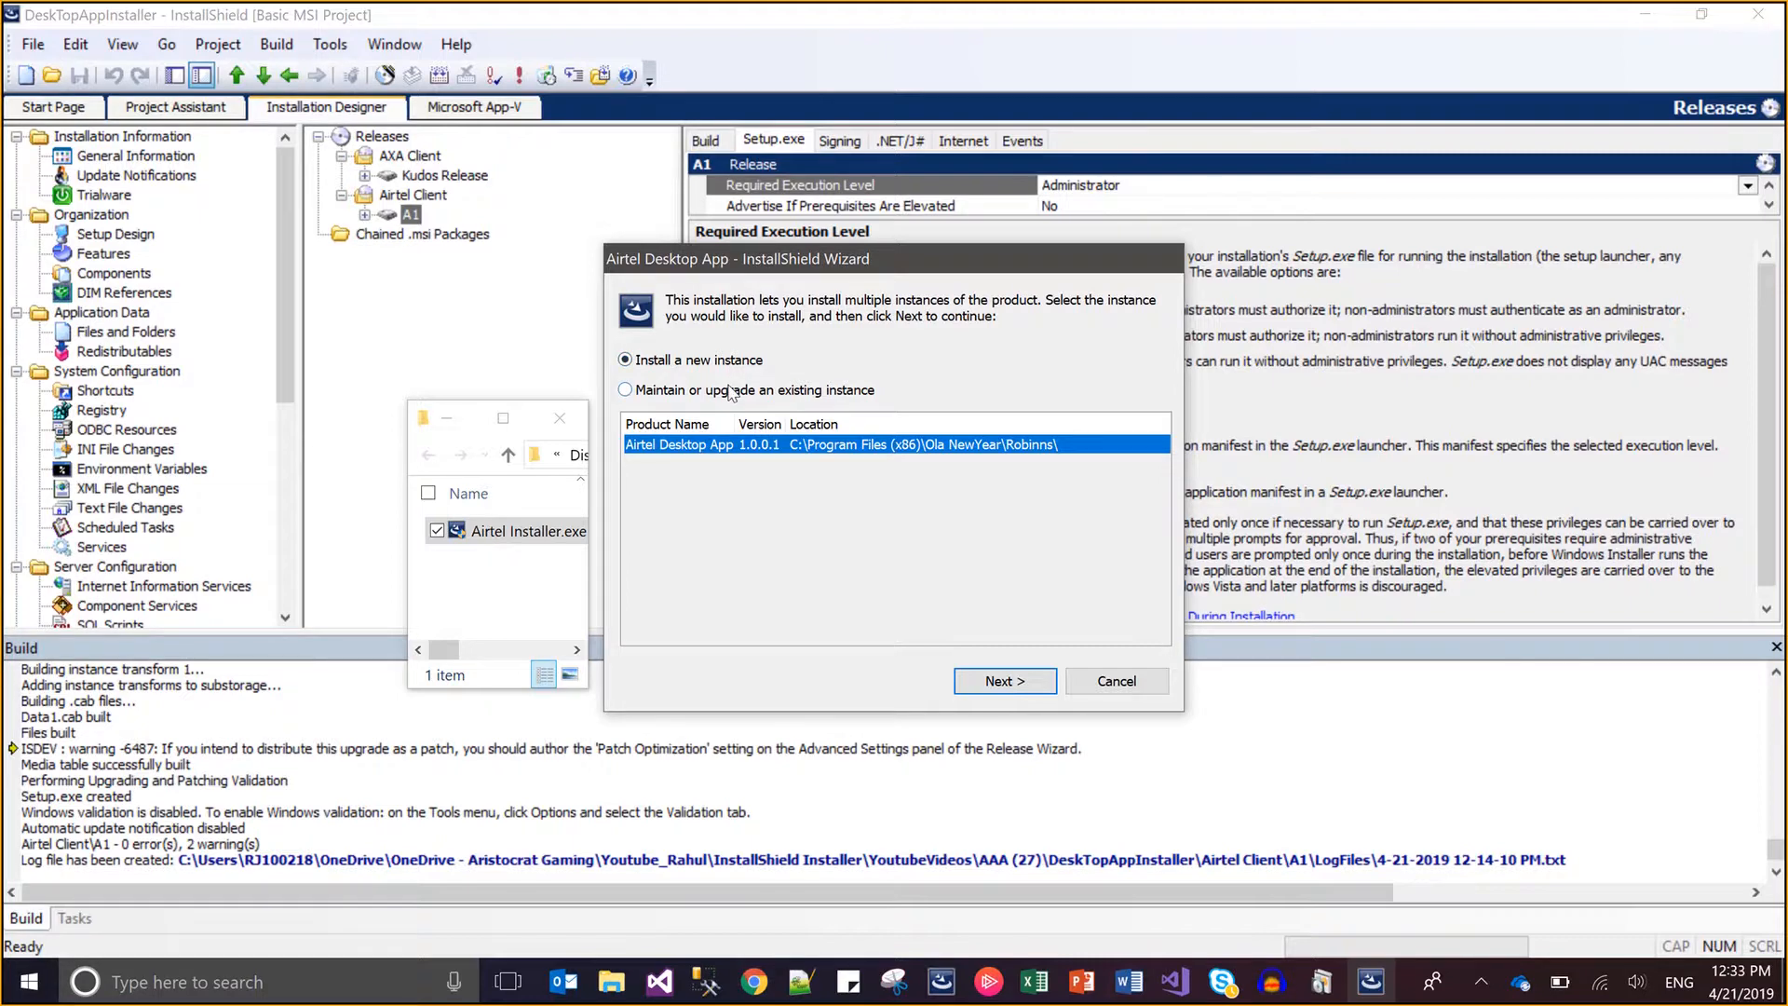
left_click(731, 392)
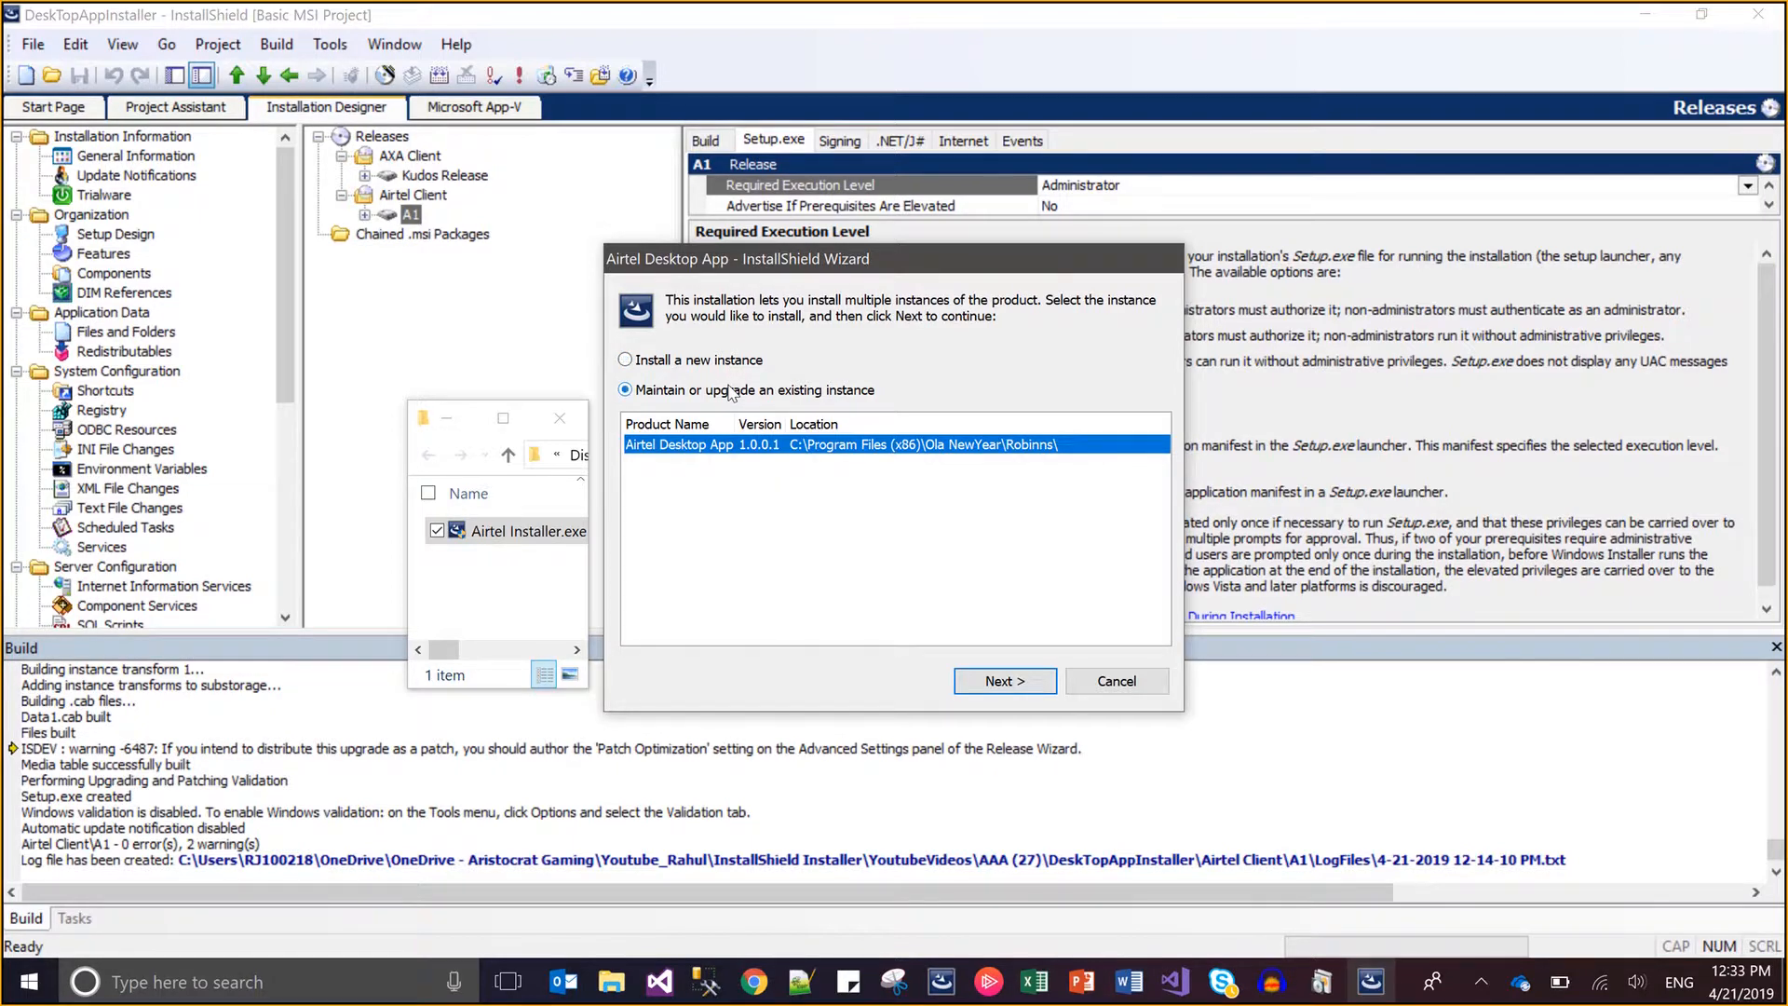
left_click(999, 682)
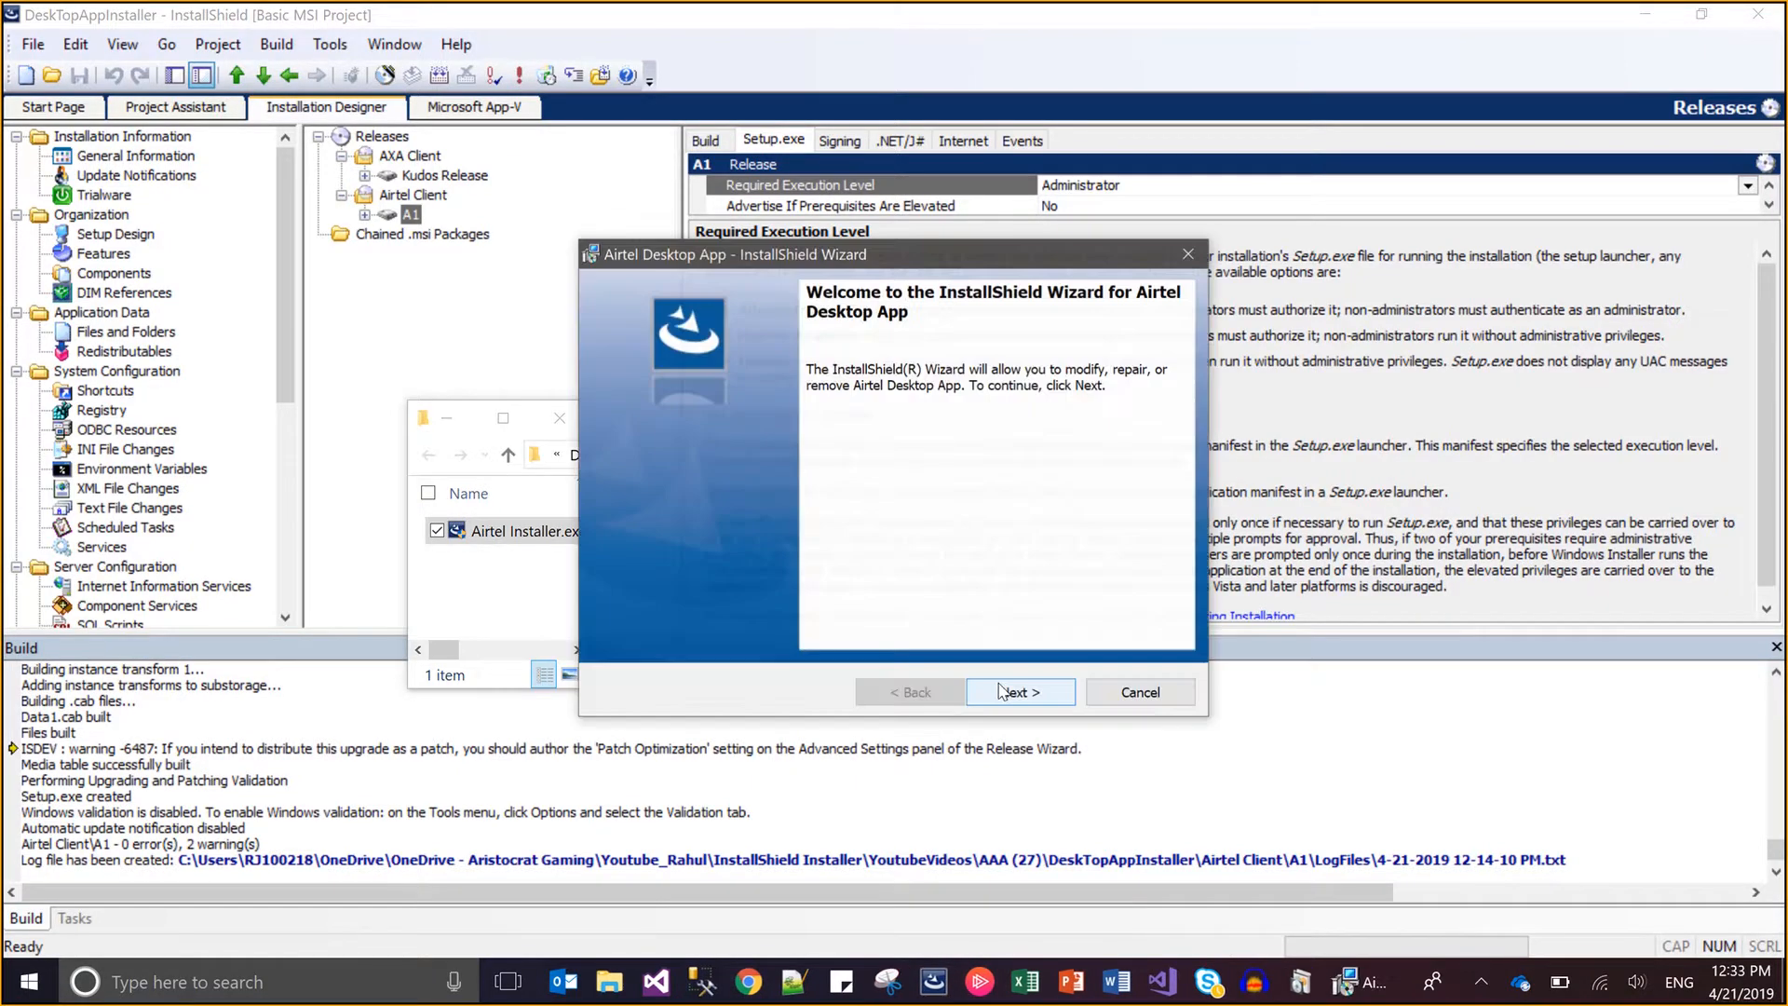
left_click(1001, 691)
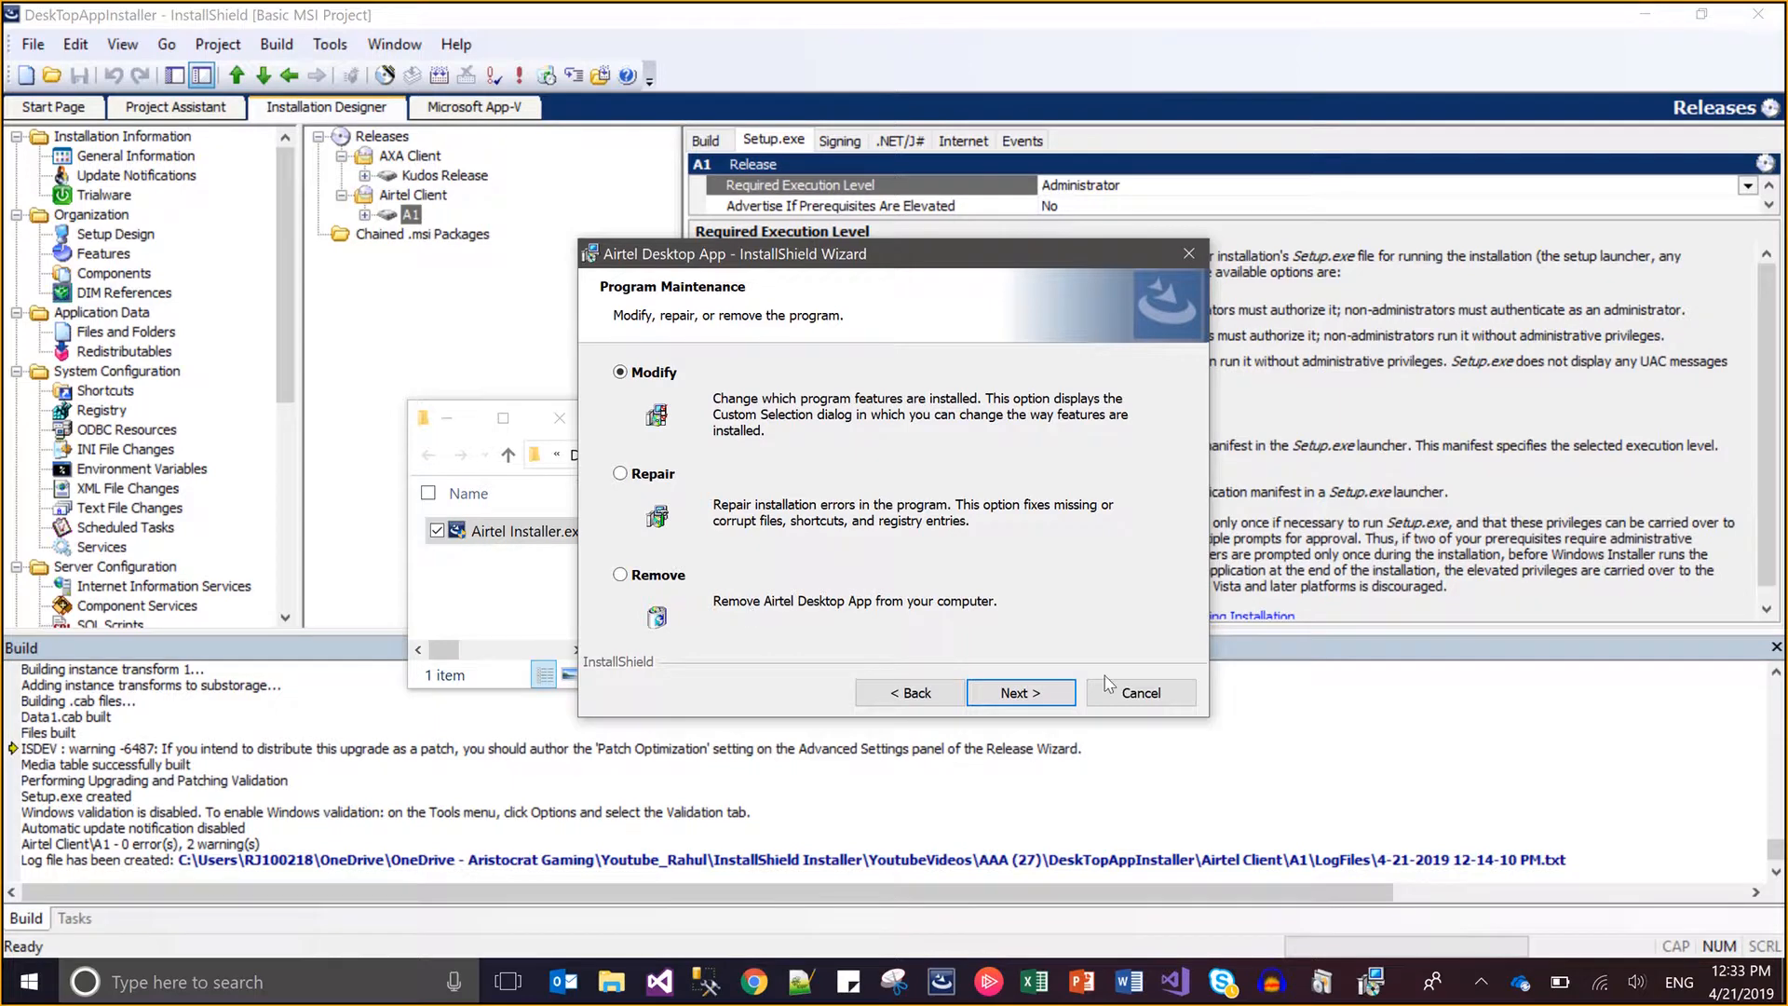
left_click(1144, 700)
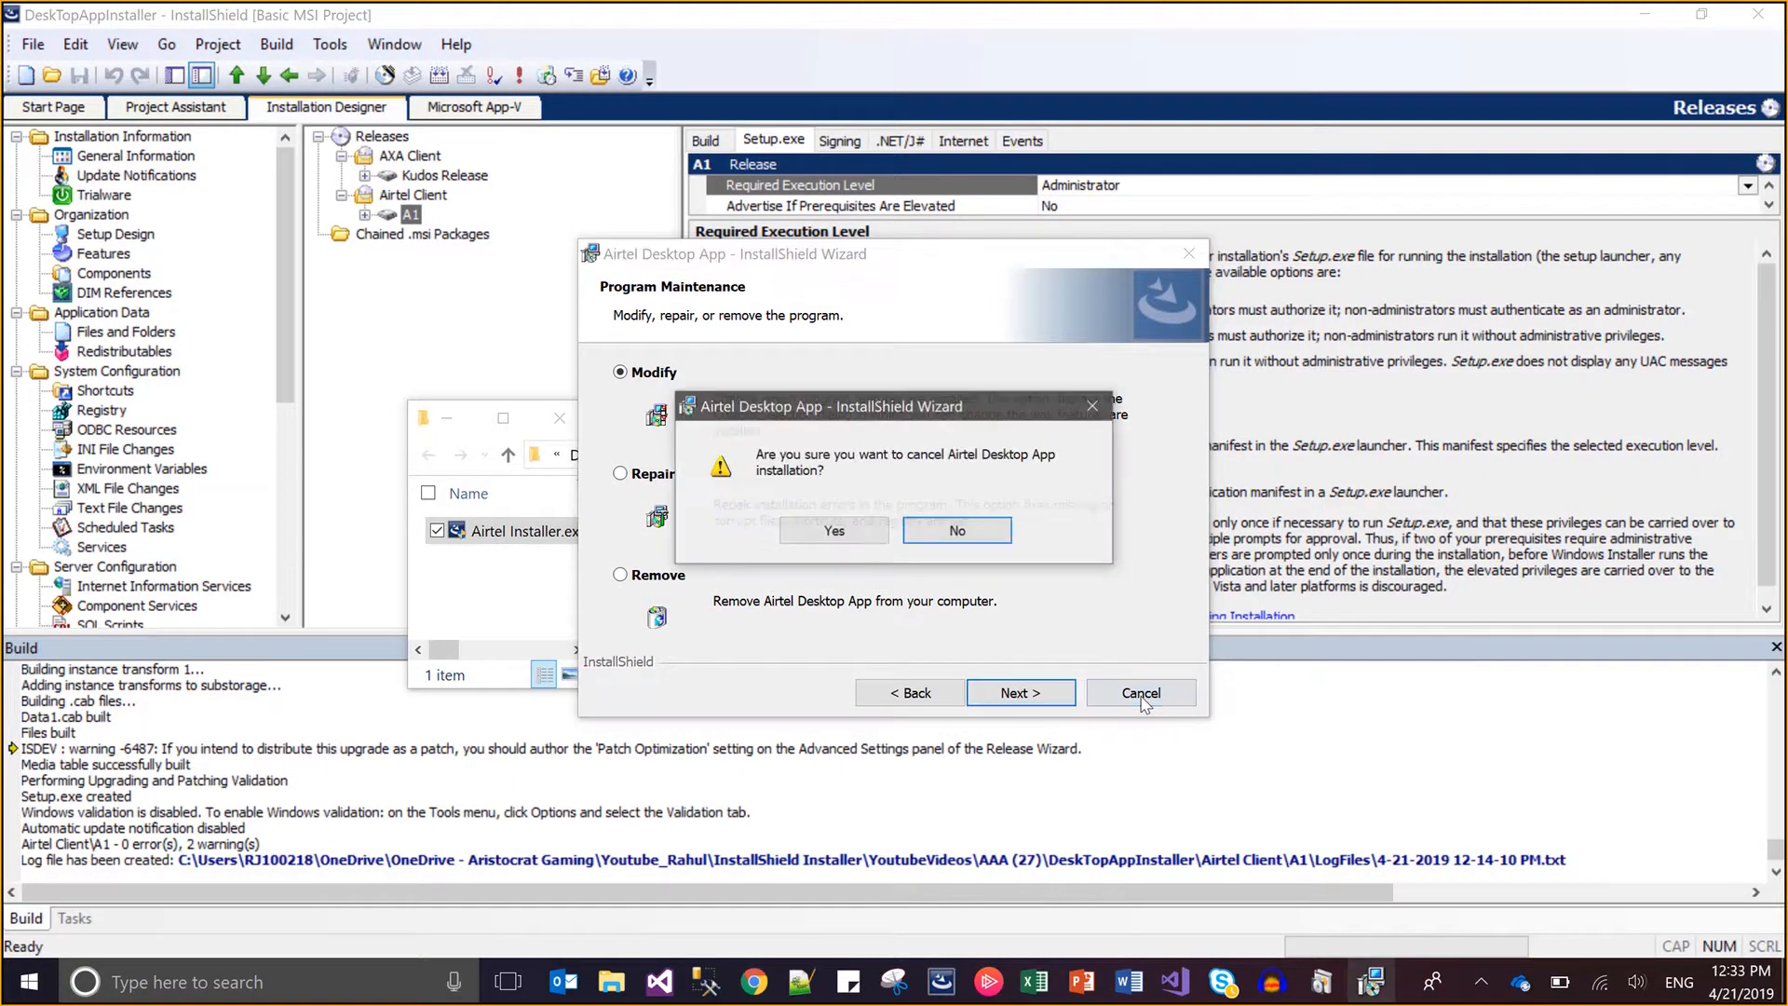
left_click(867, 532)
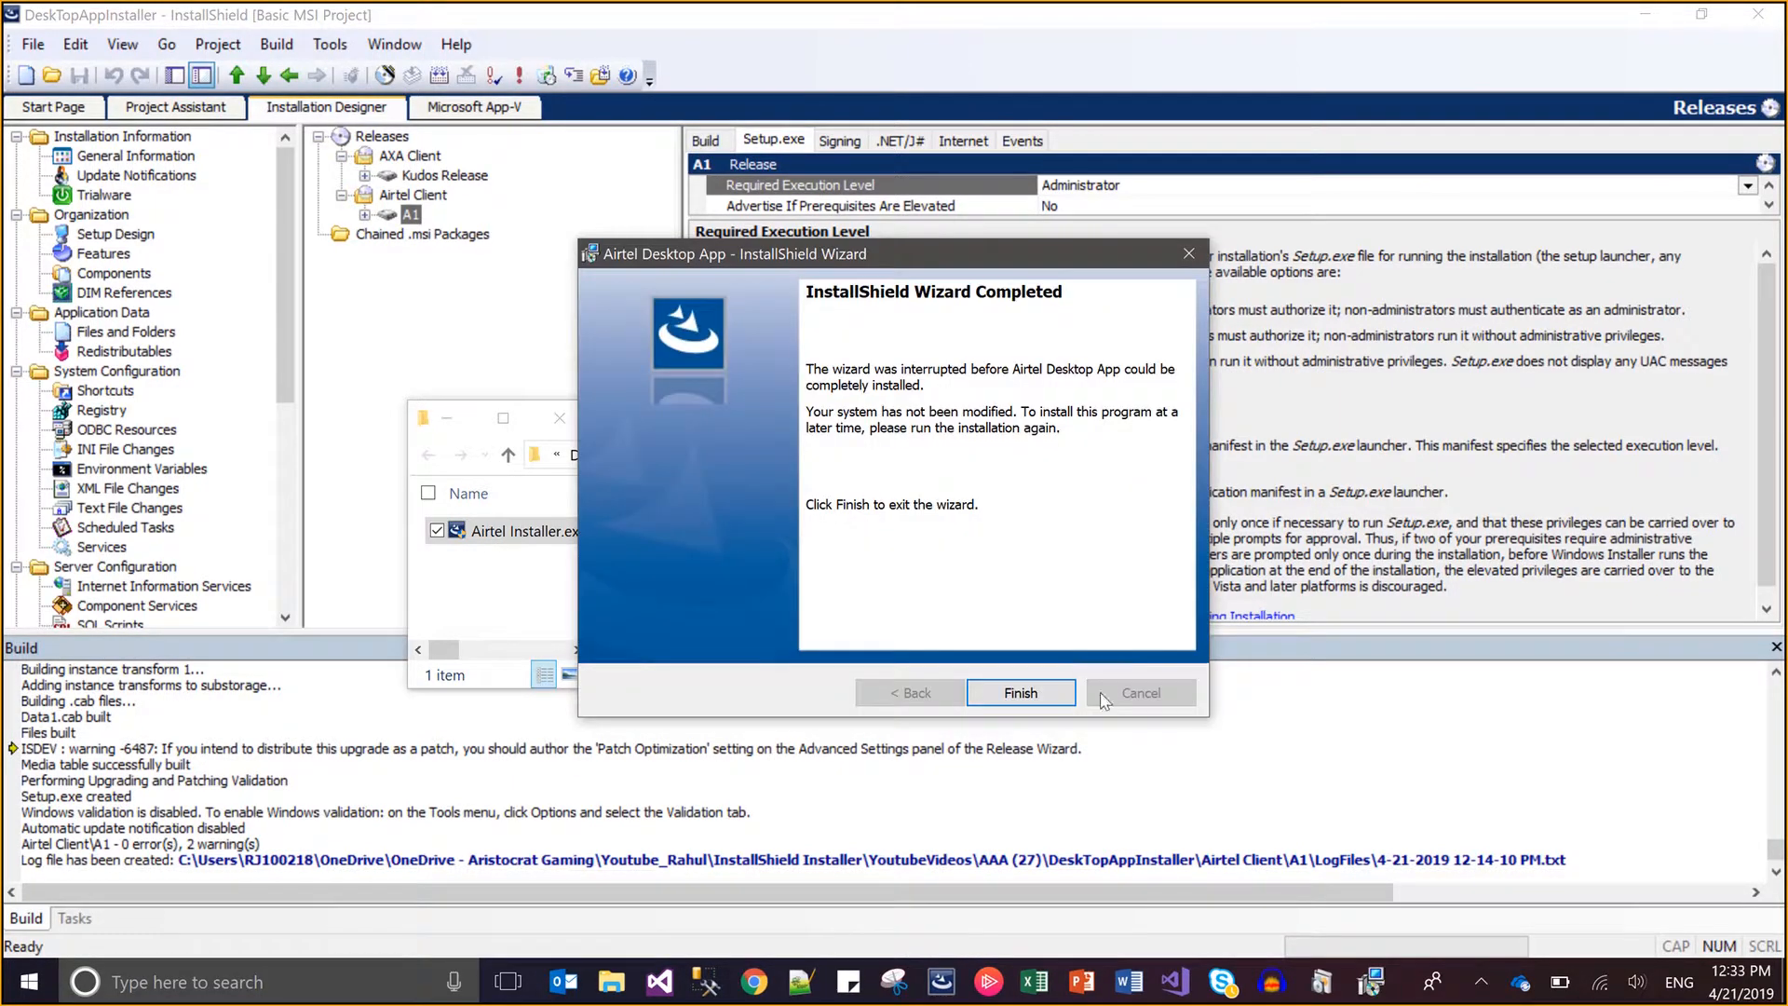
left_click(1021, 693)
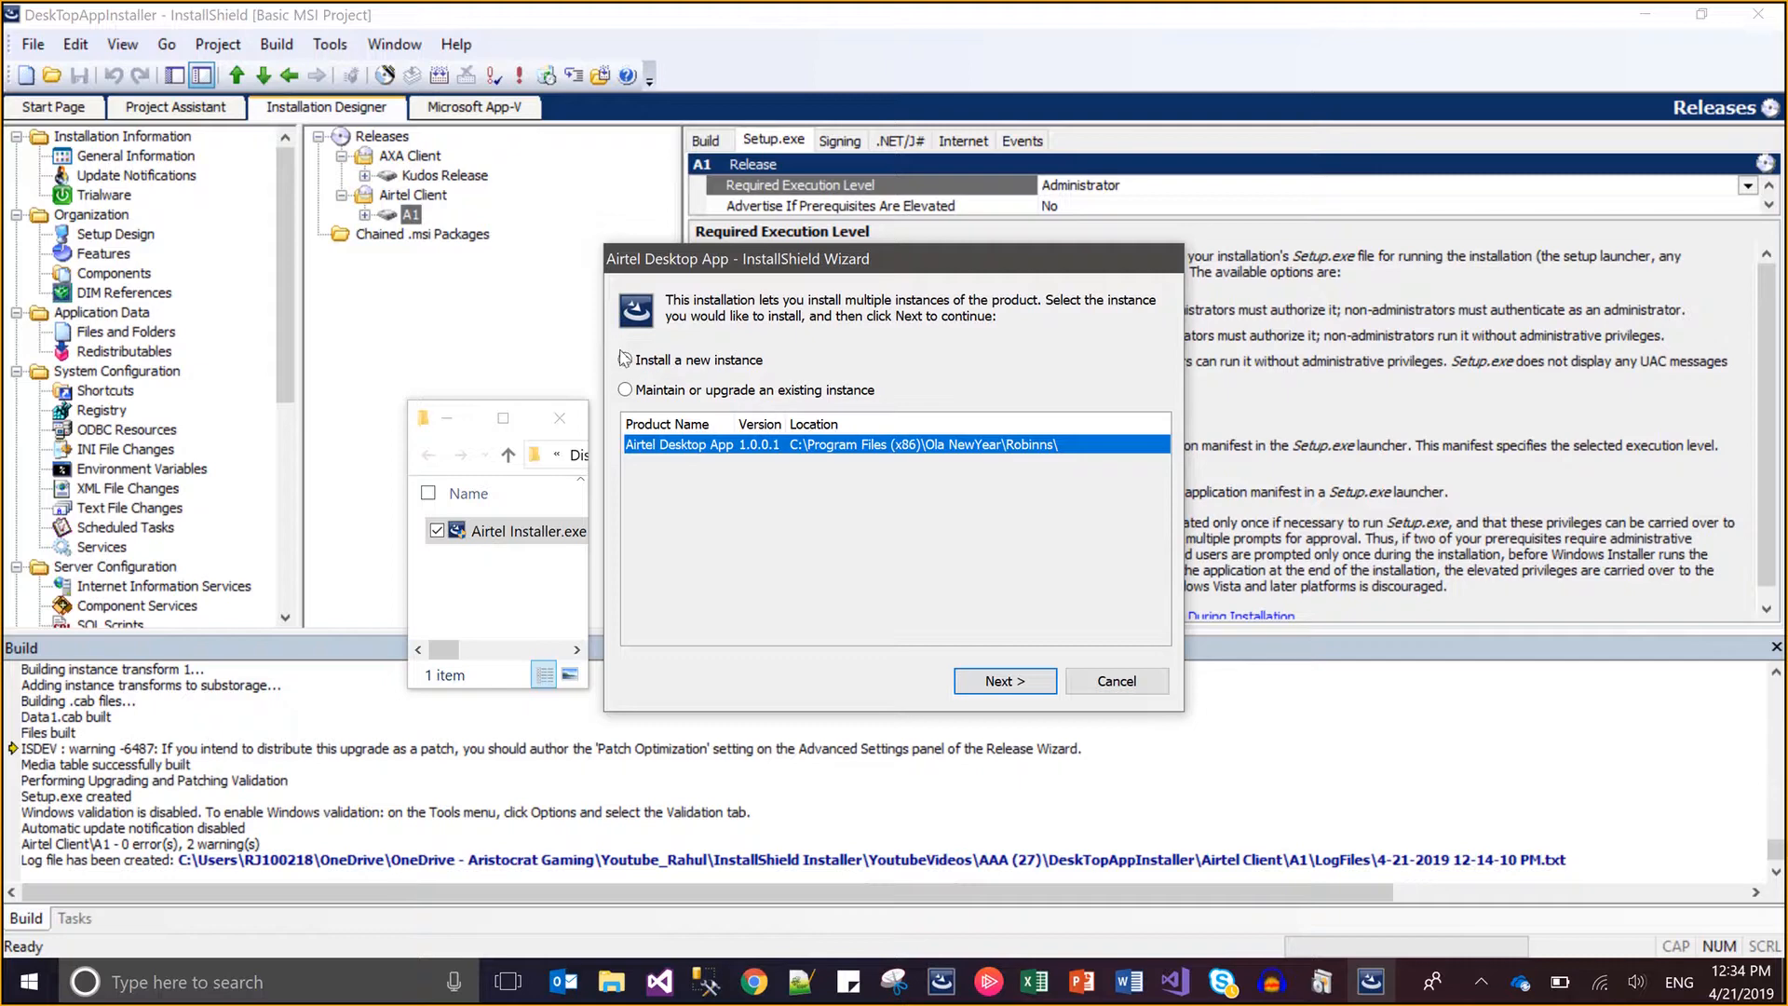
Start installing a new instance with the Airtel Installer and review the properties of the Airtel Client's instance 1 in the project.
left_click(1010, 679)
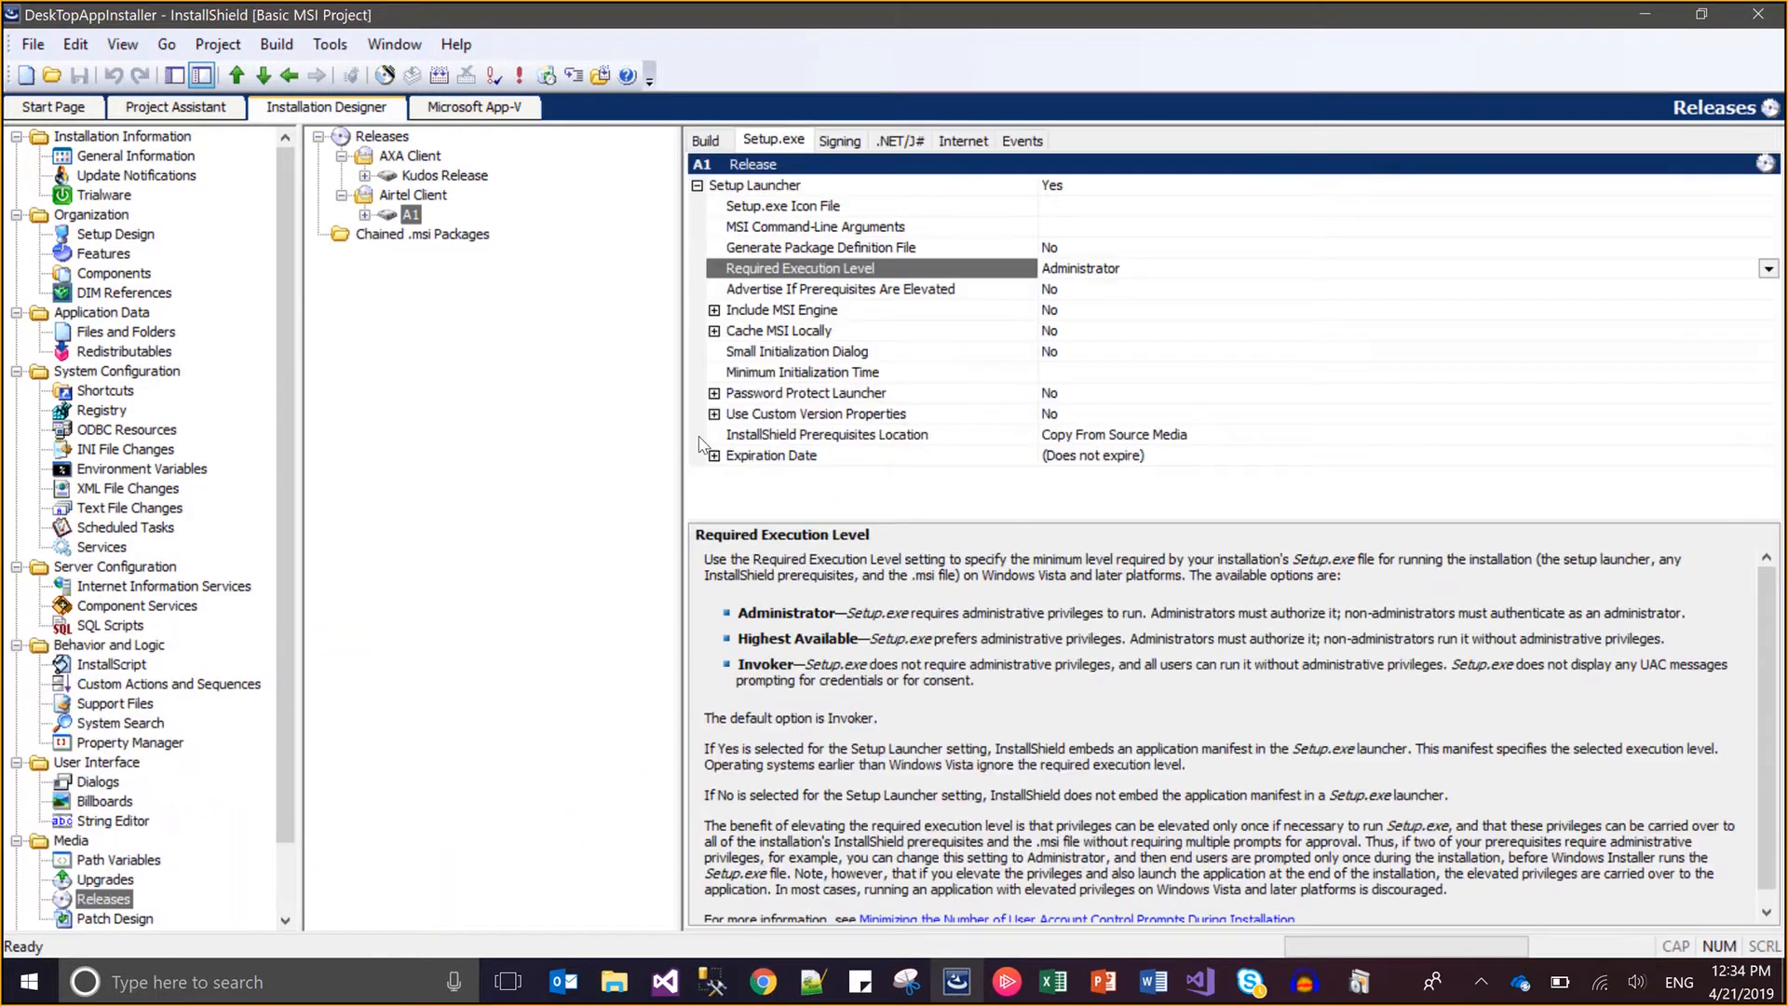
left_click(412, 195)
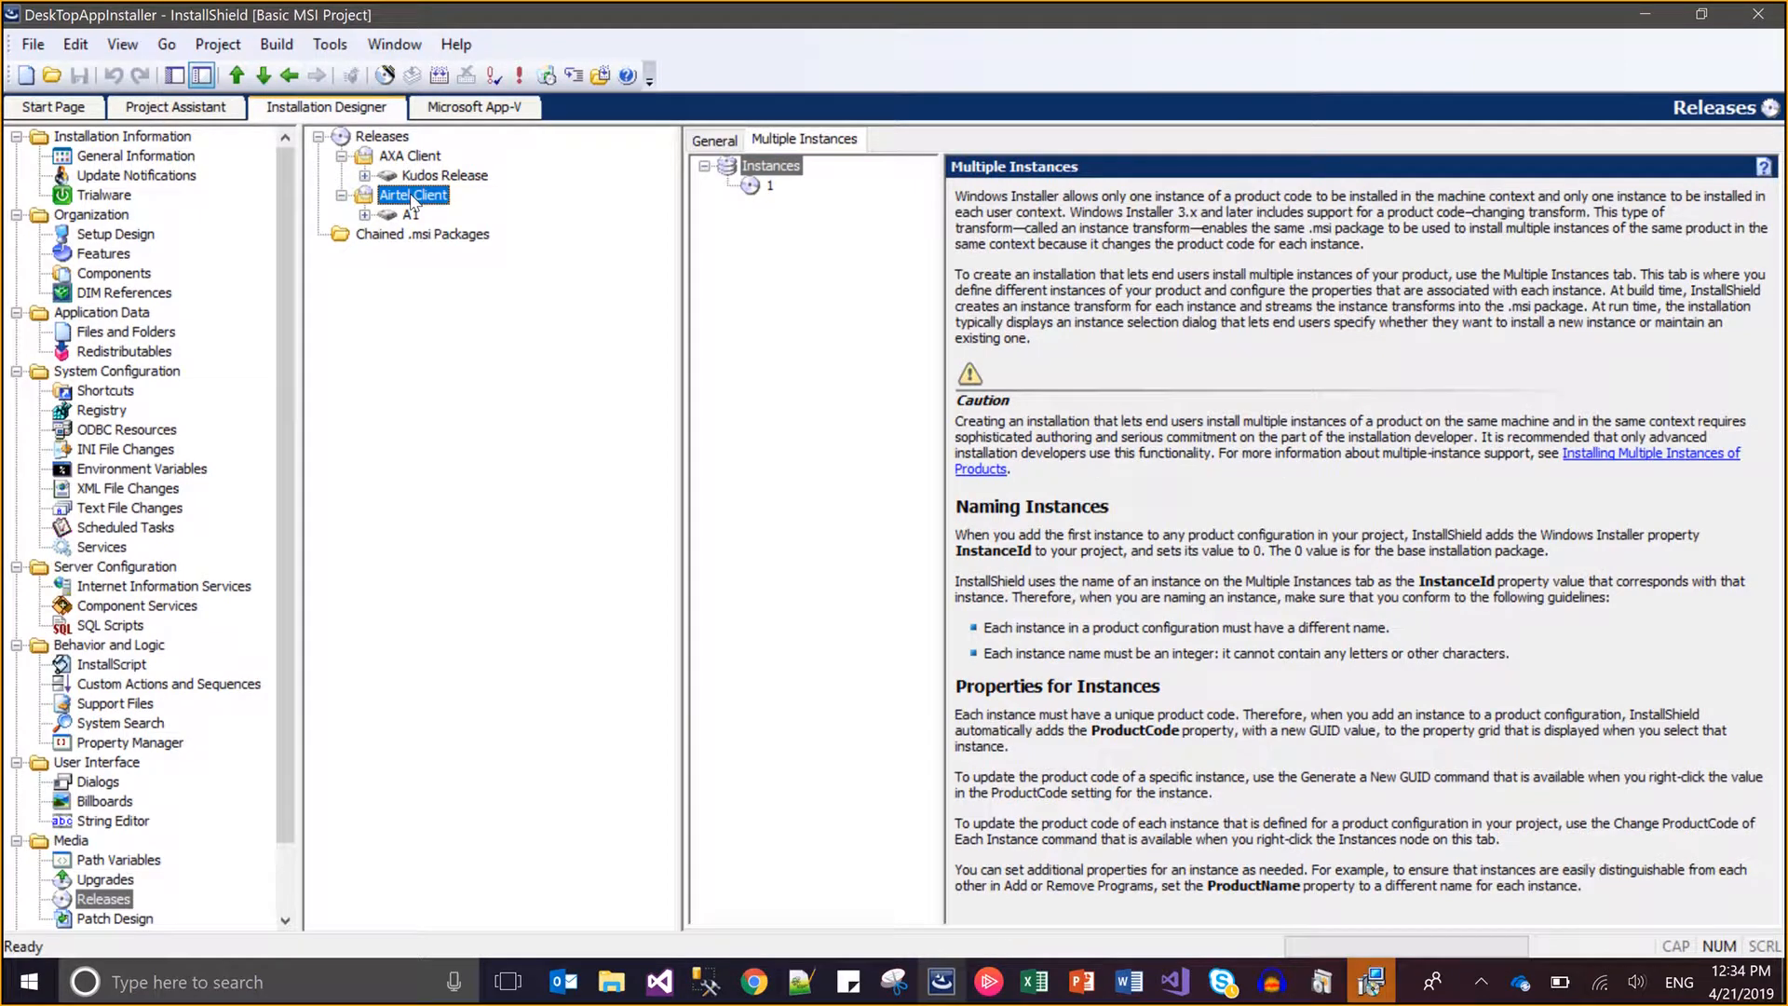
left_click(715, 139)
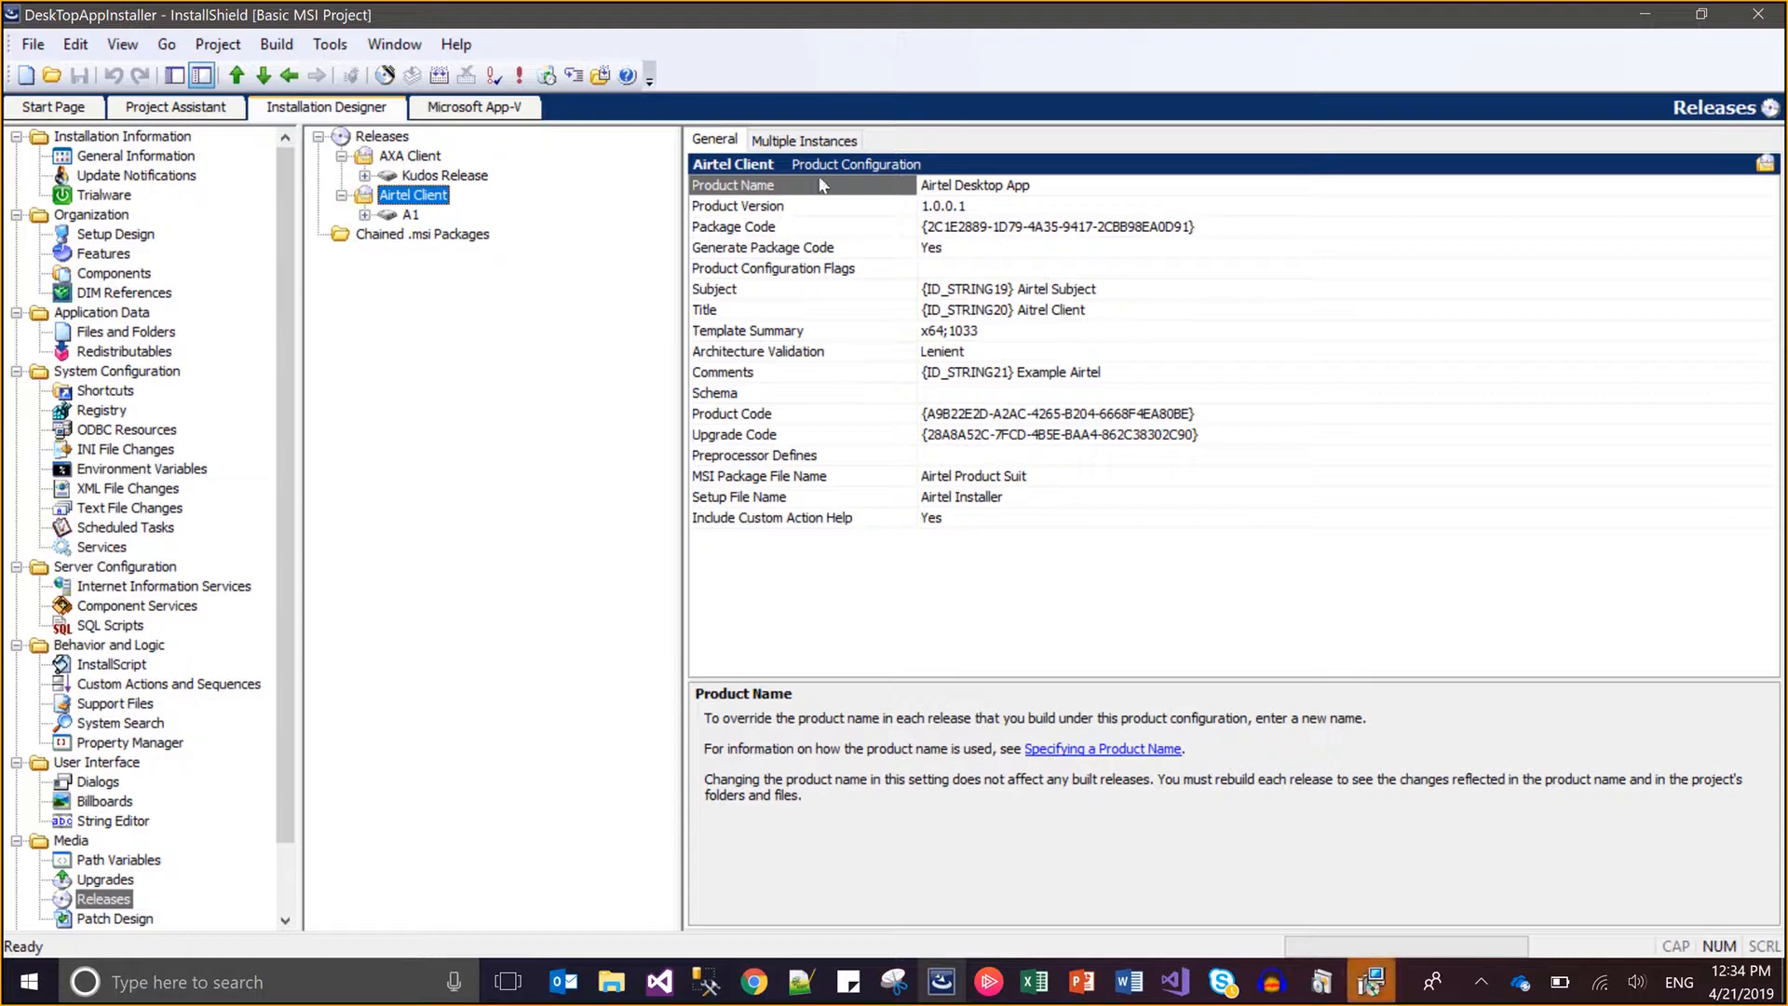
left_click(806, 141)
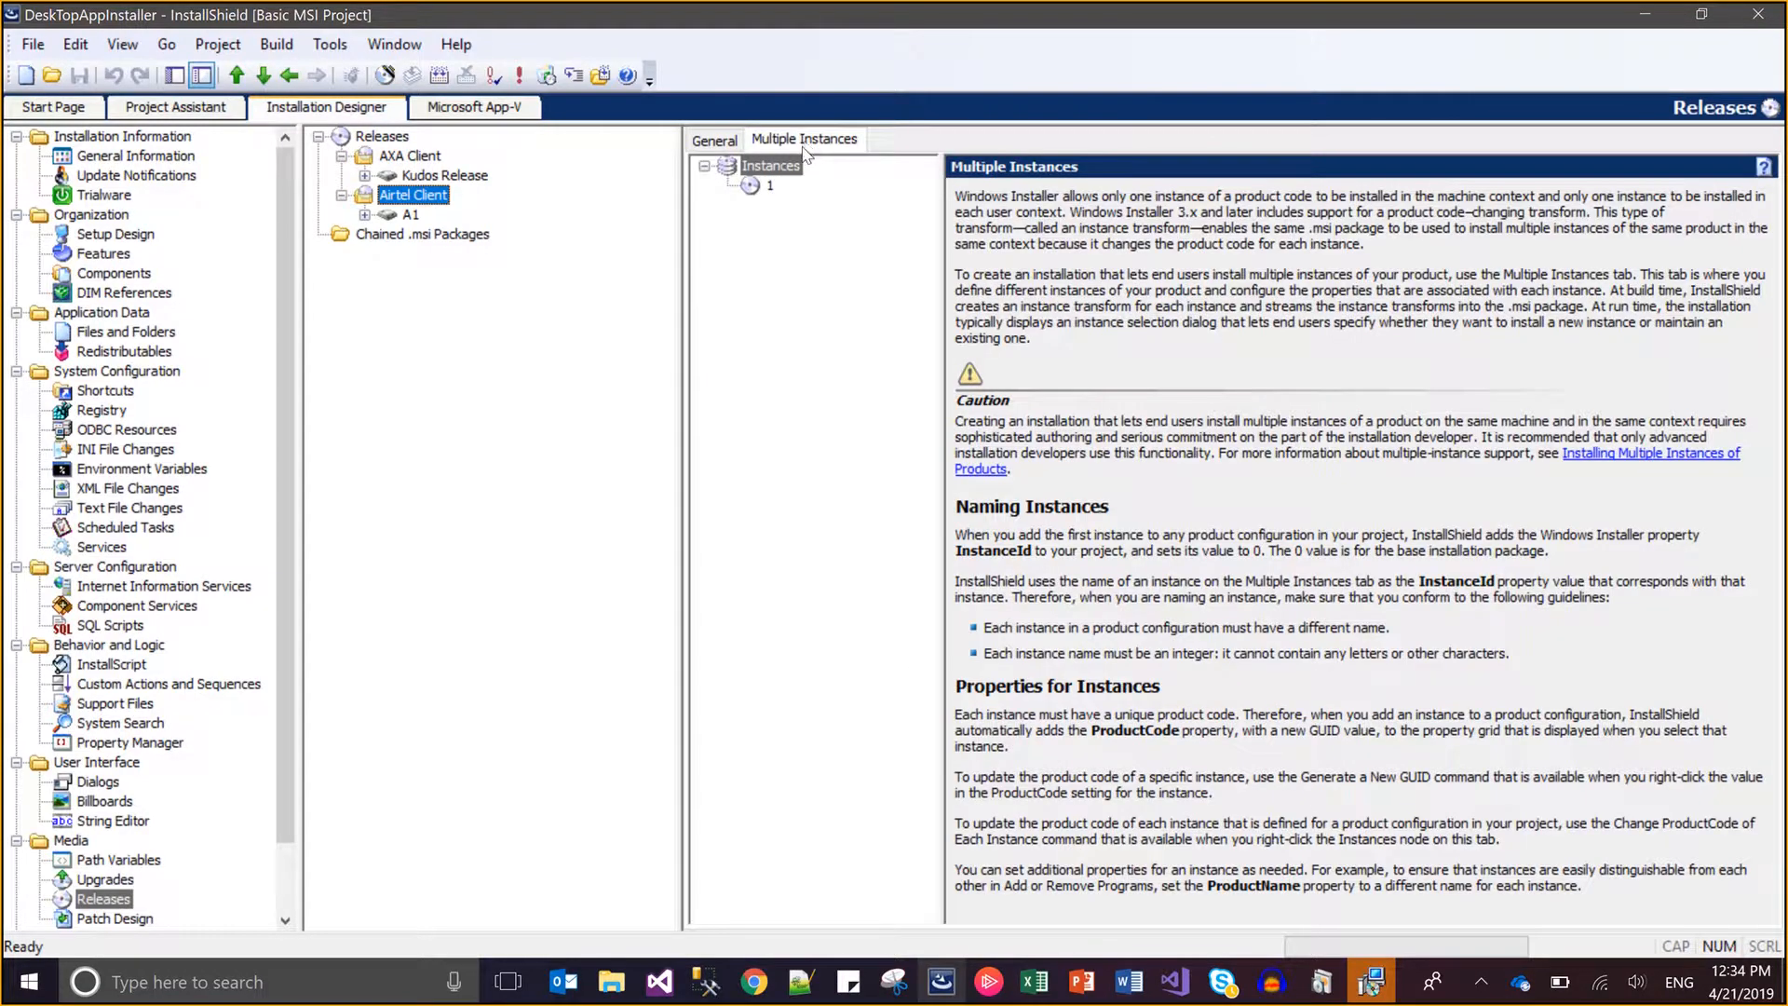
left_click(769, 186)
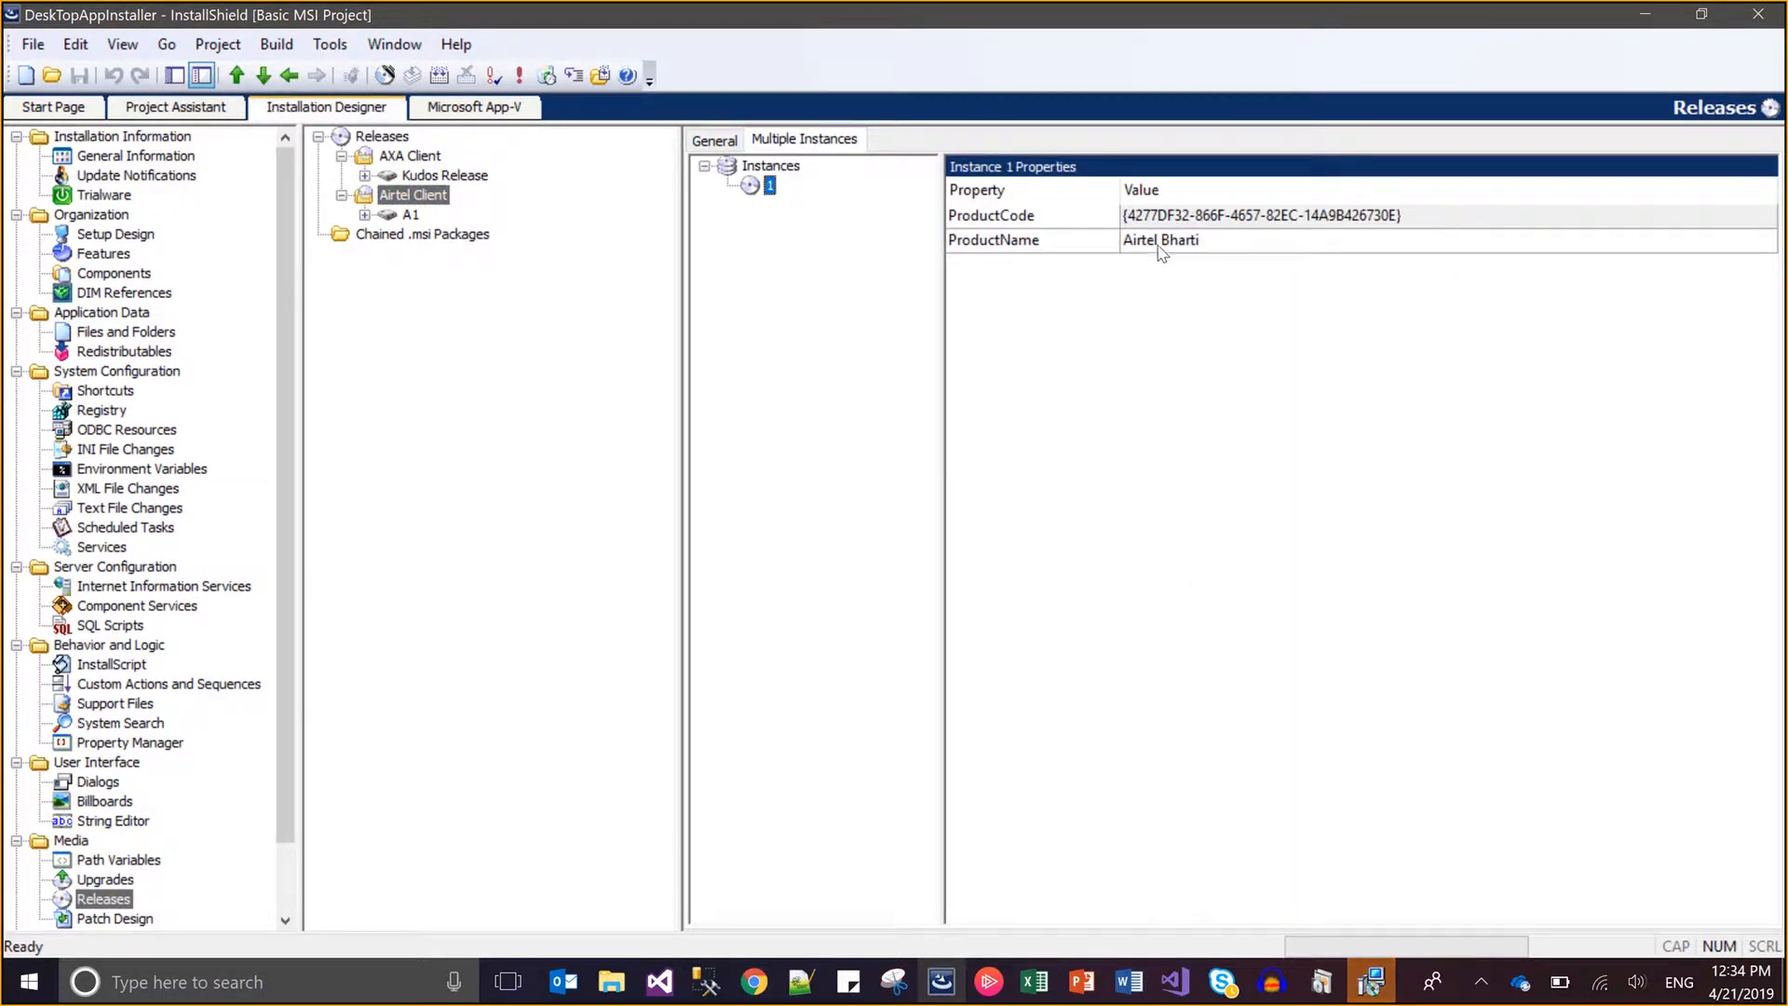
Install the Airtel Bharti instance with the license terms accepted, keeping the prefilled customer information and default settings.
left_click(1367, 982)
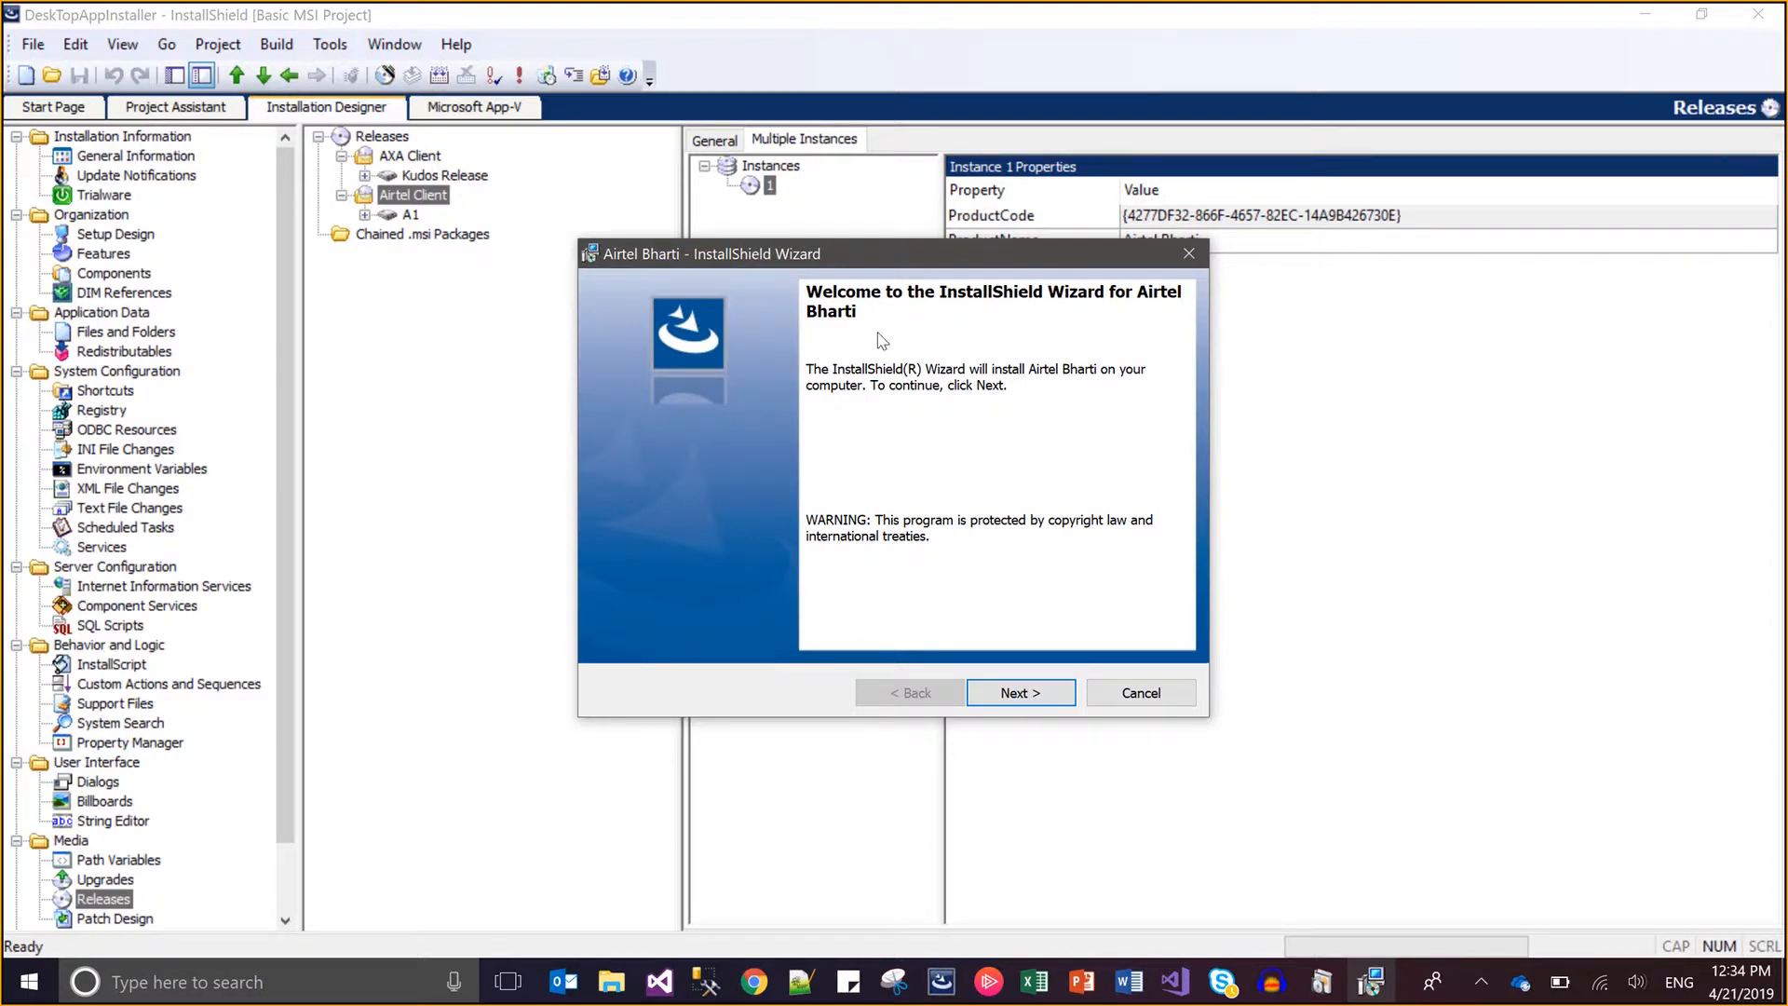
left_click(1012, 694)
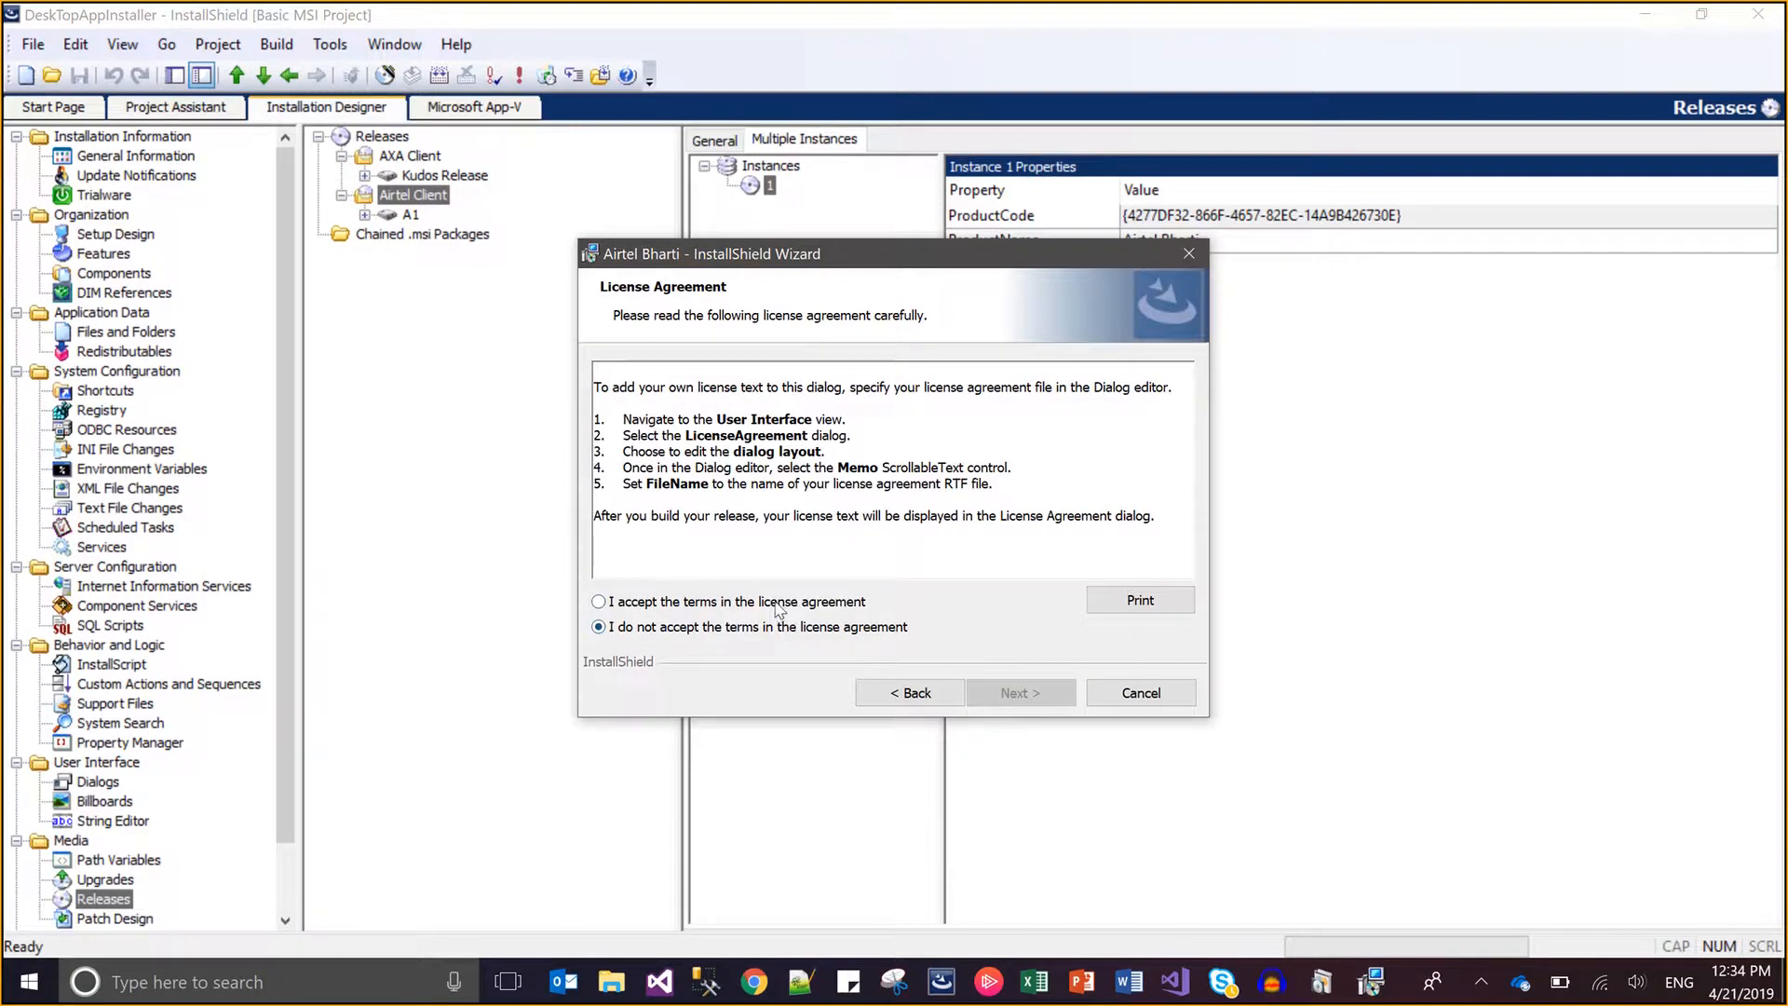
left_click(778, 603)
left_click(1352, 282)
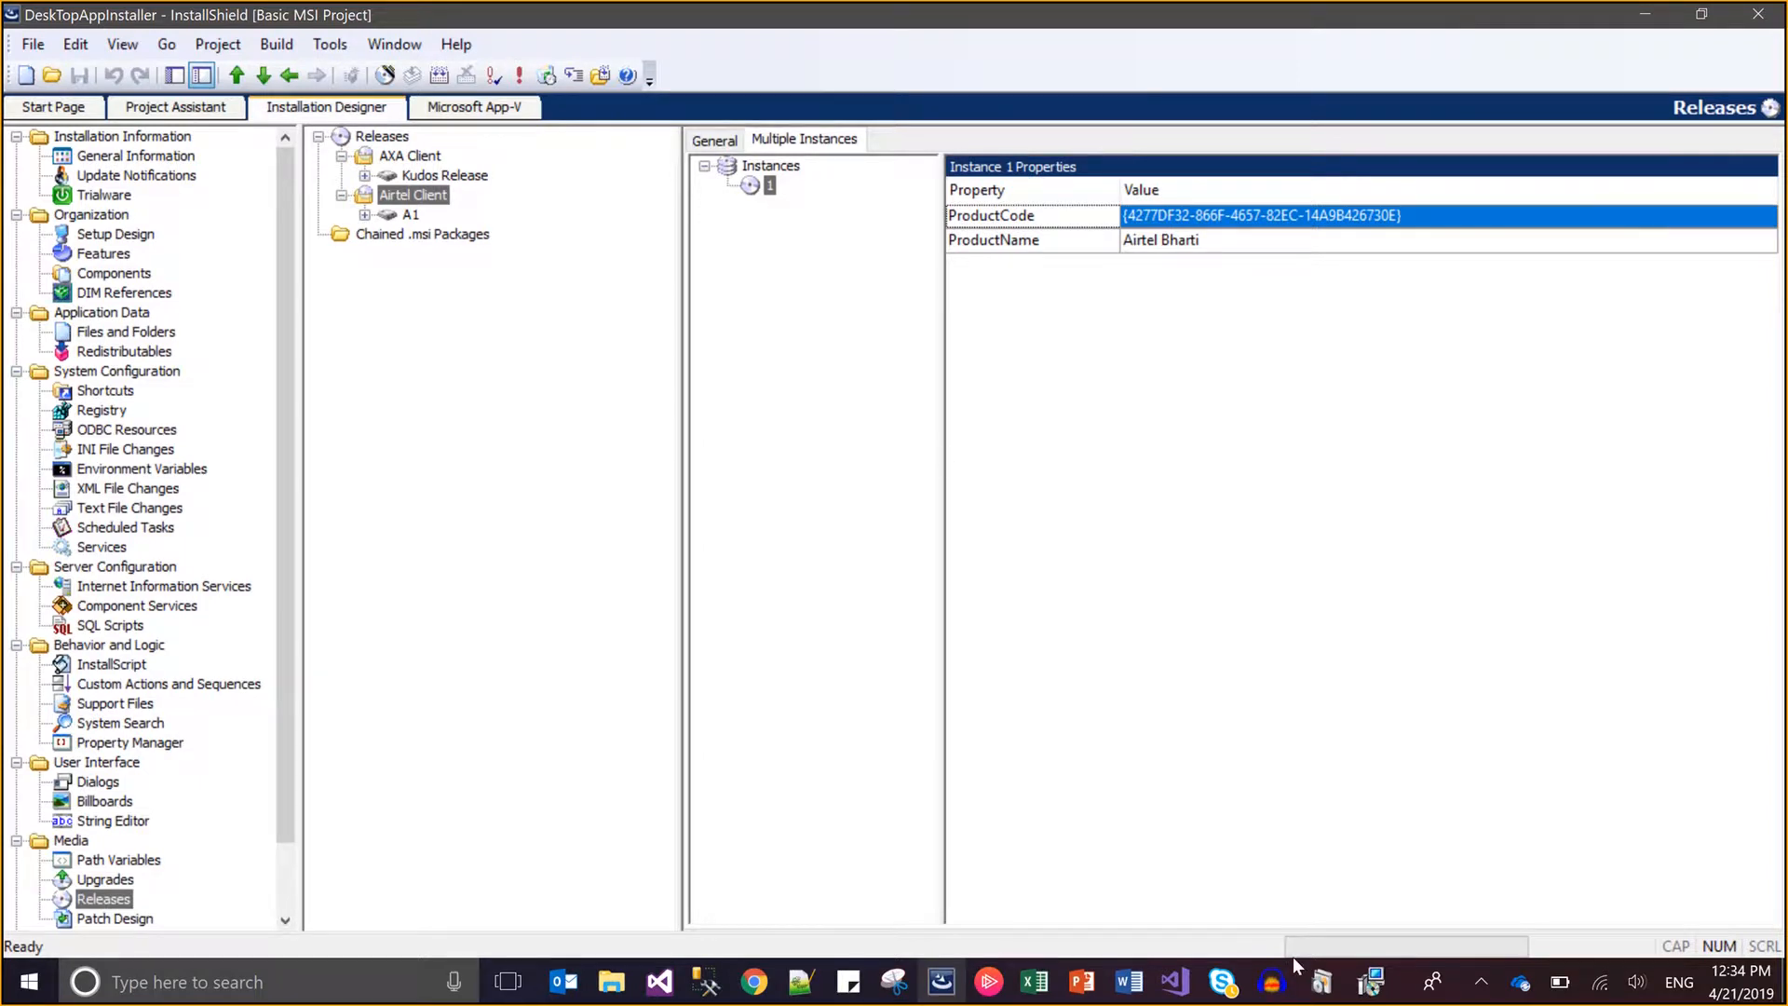
left_click(1370, 980)
left_click(1021, 693)
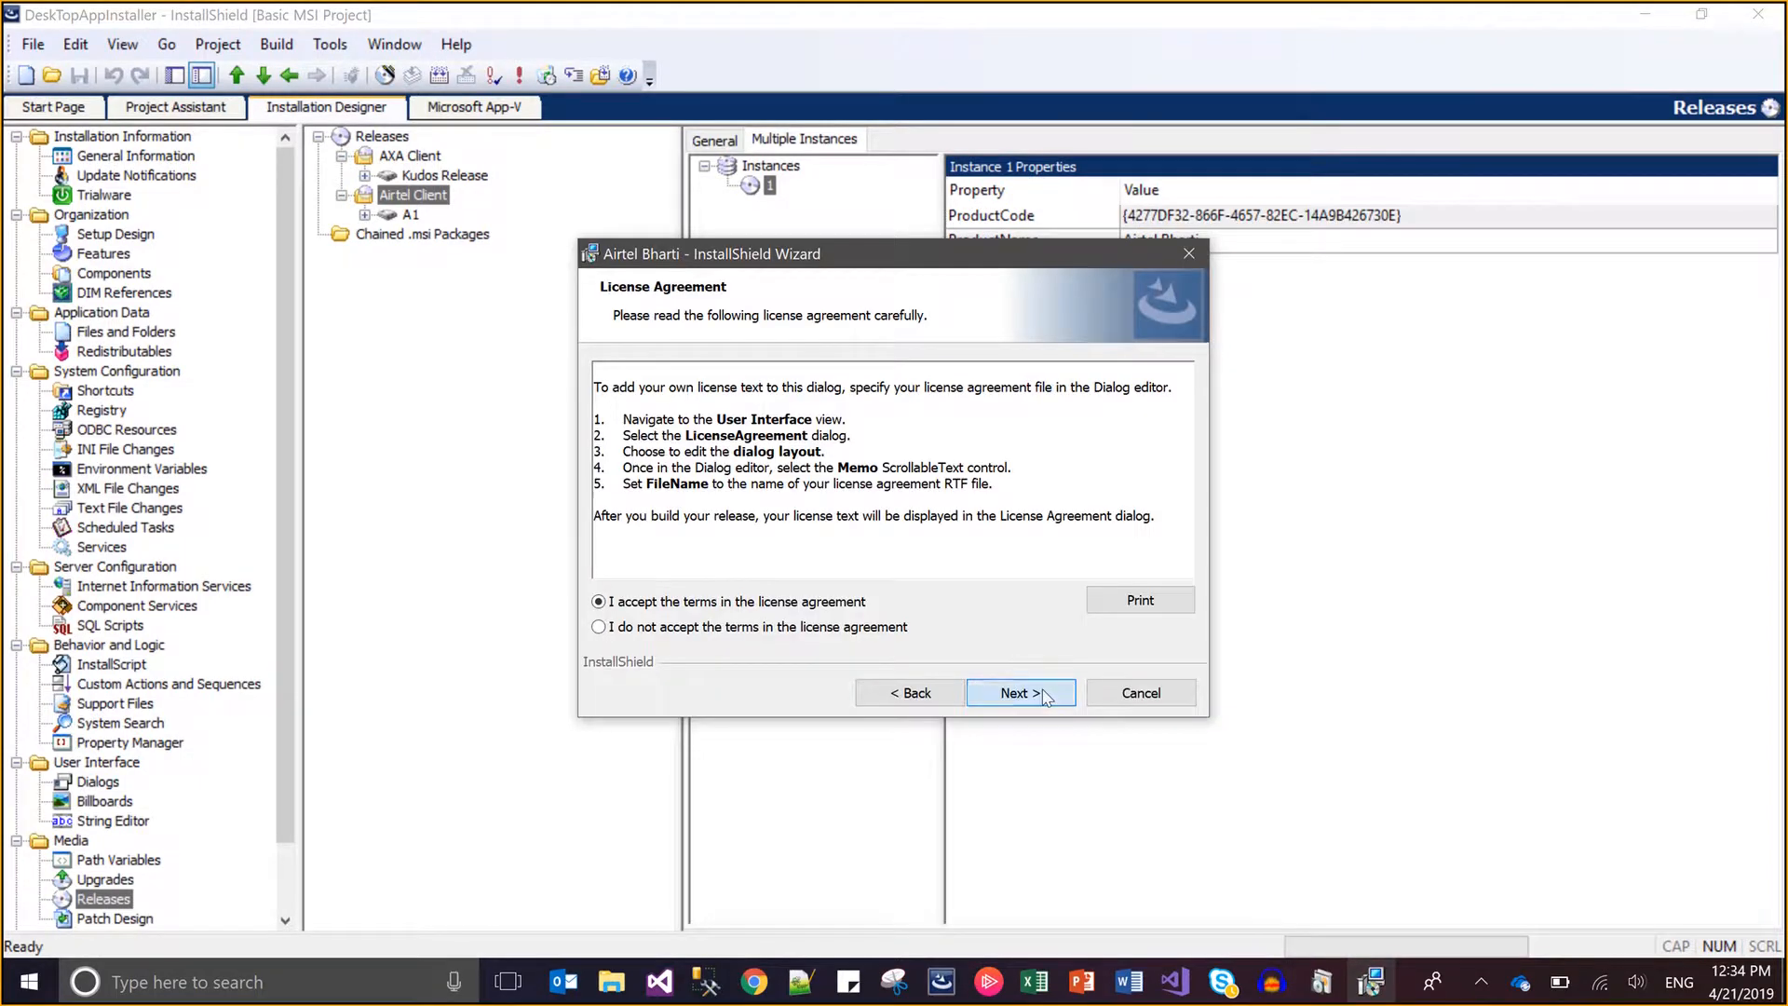
left_click(1021, 692)
left_click(1043, 693)
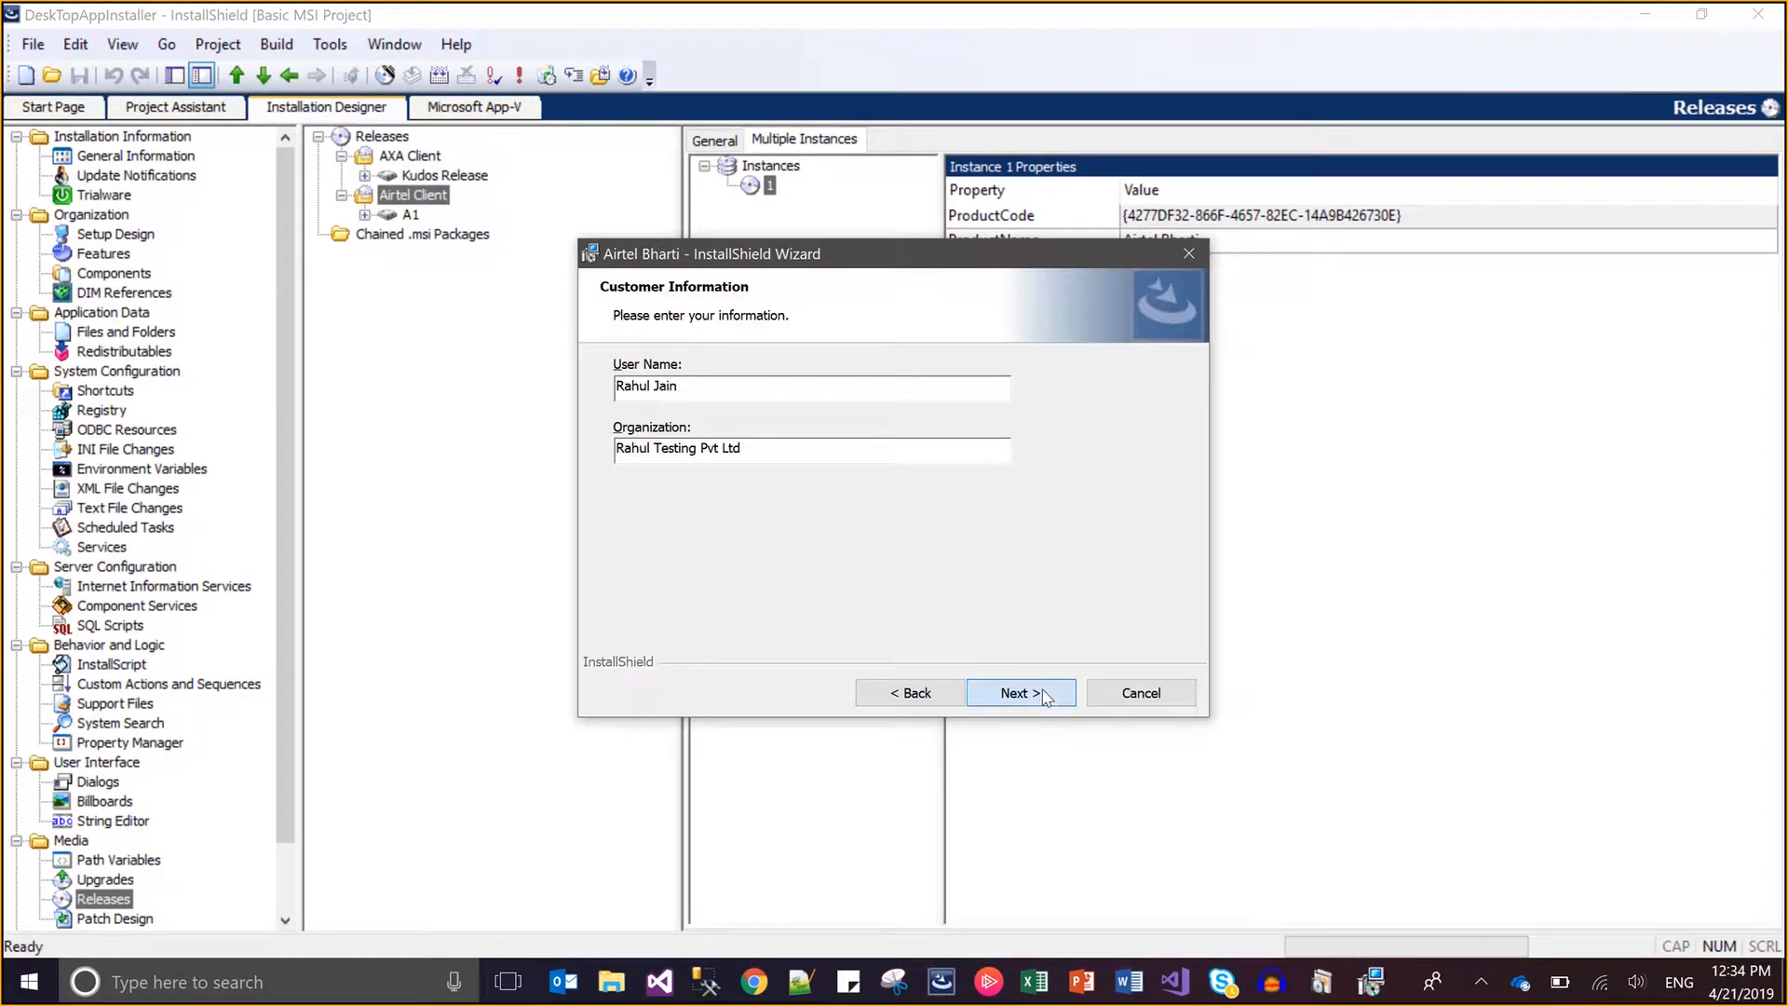
left_click(1043, 692)
left_click(1042, 693)
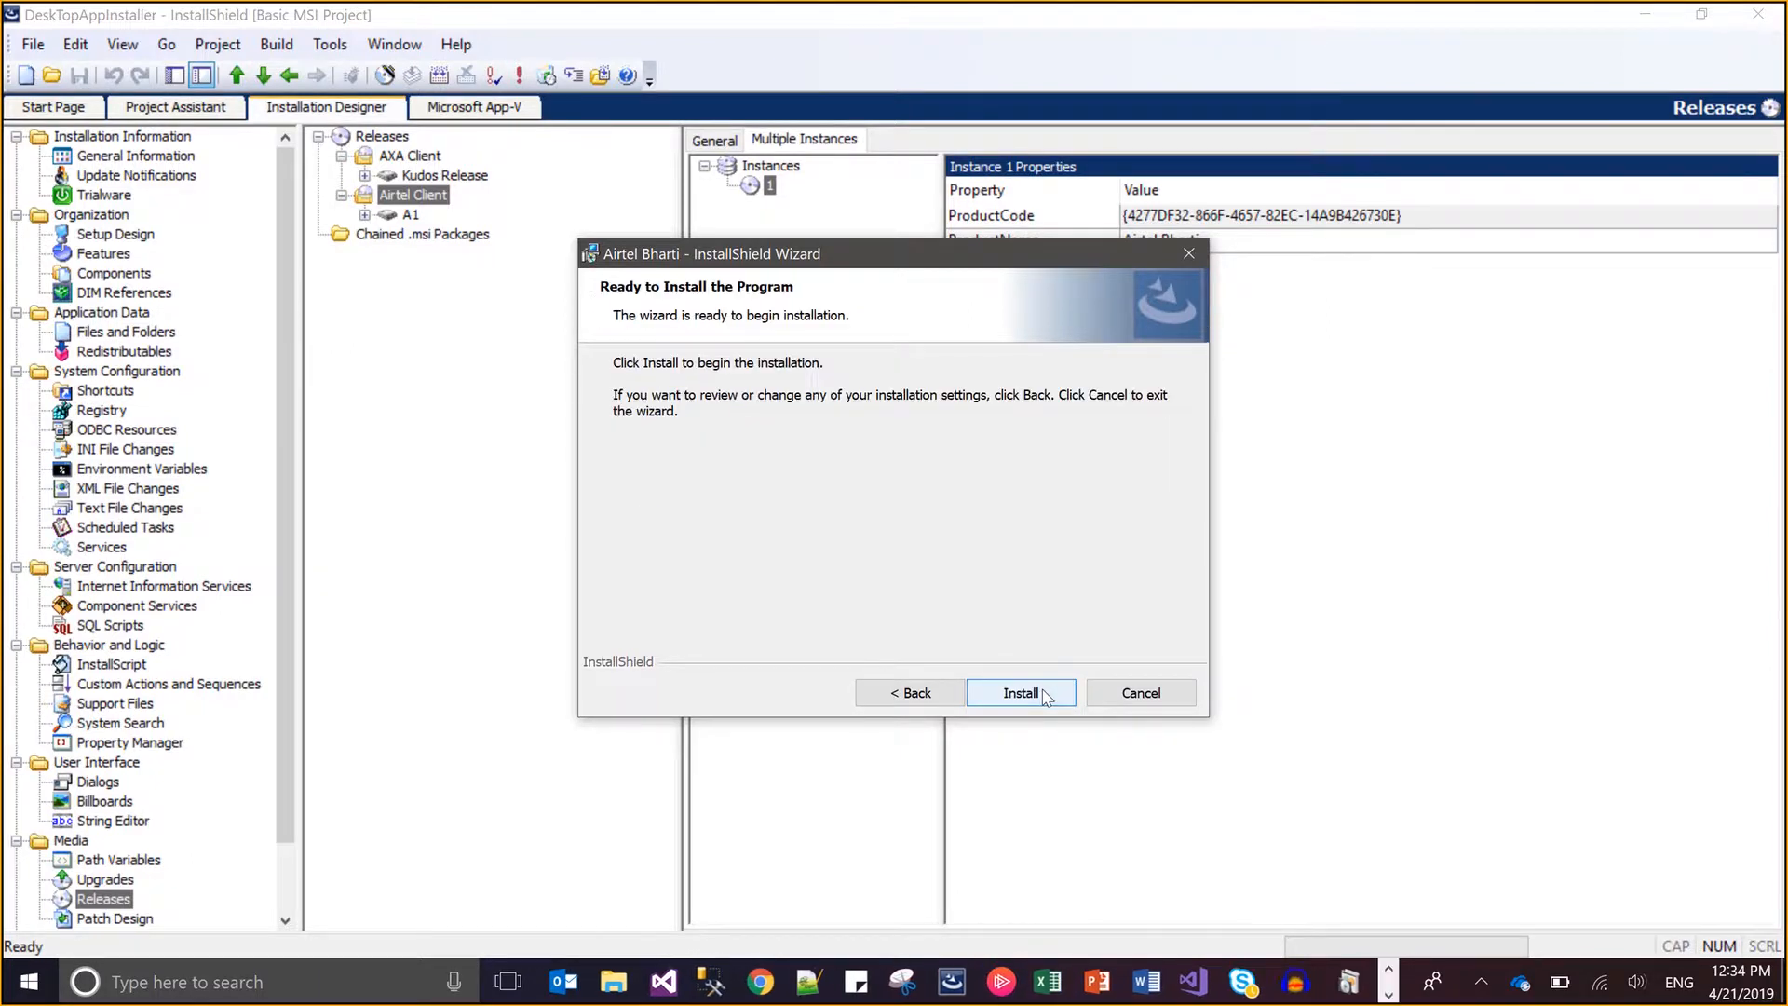
left_click(1043, 693)
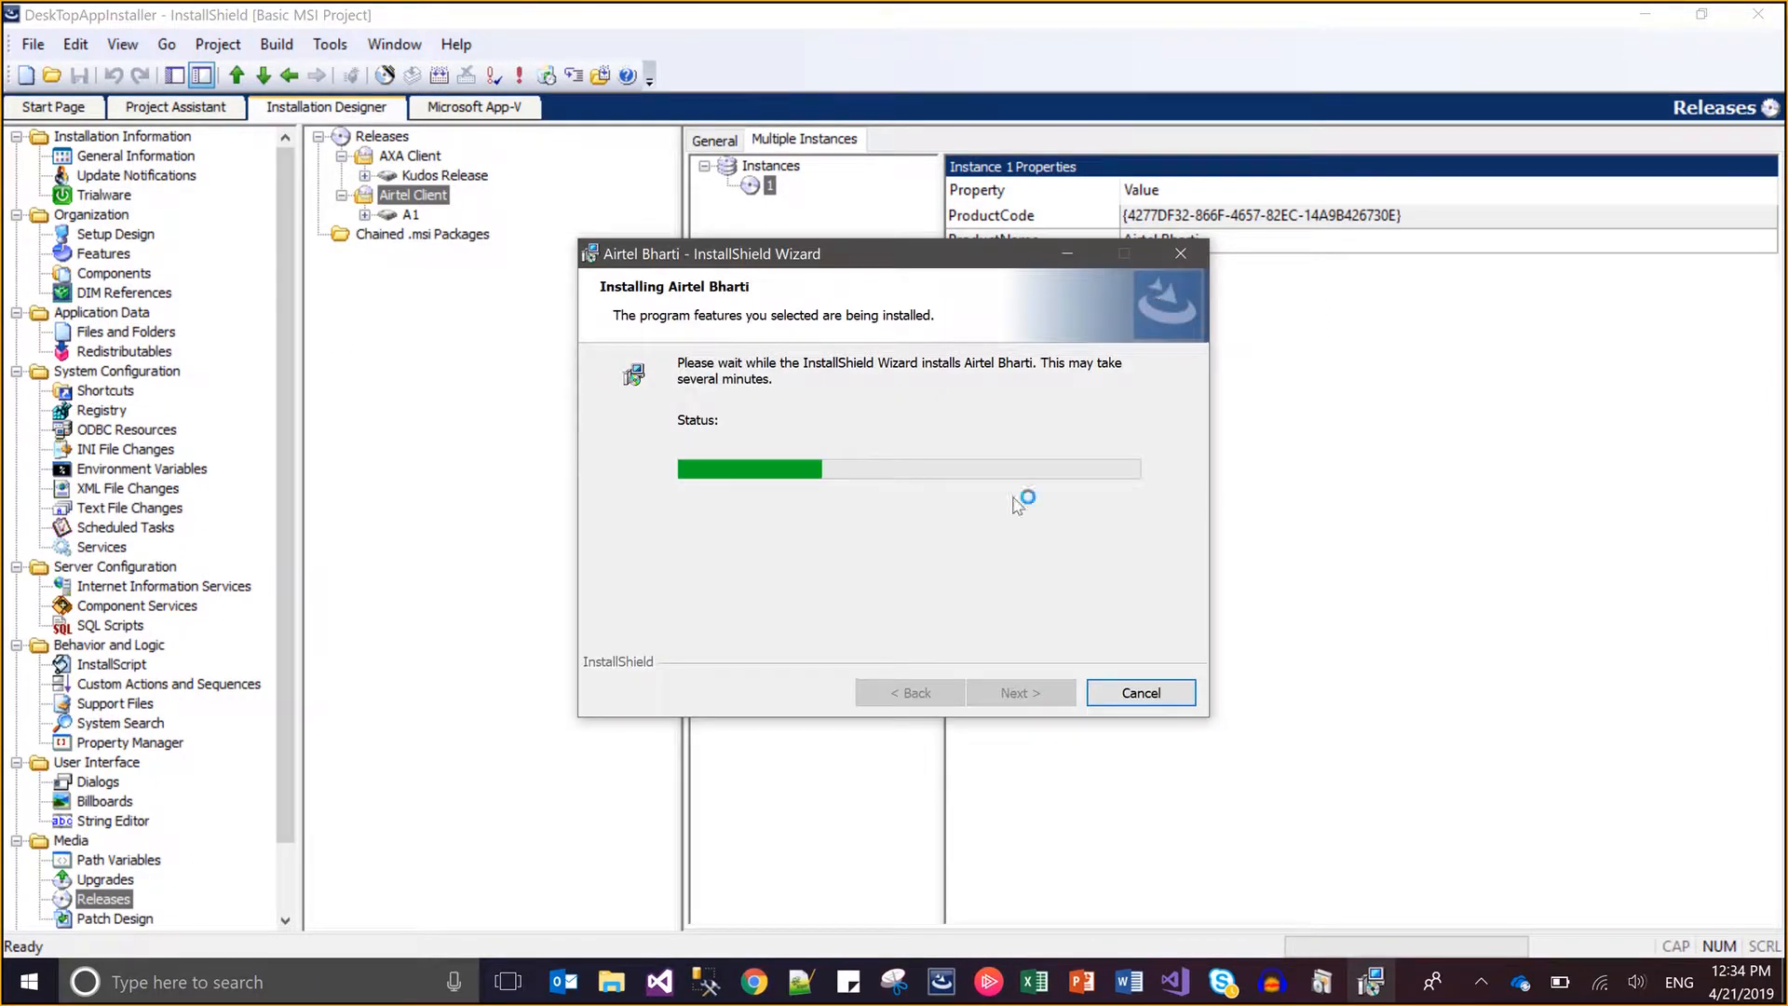
Finish the Airtel Bharti installation wizard and check the installed programs list for both Airtel products.
left_click(1320, 995)
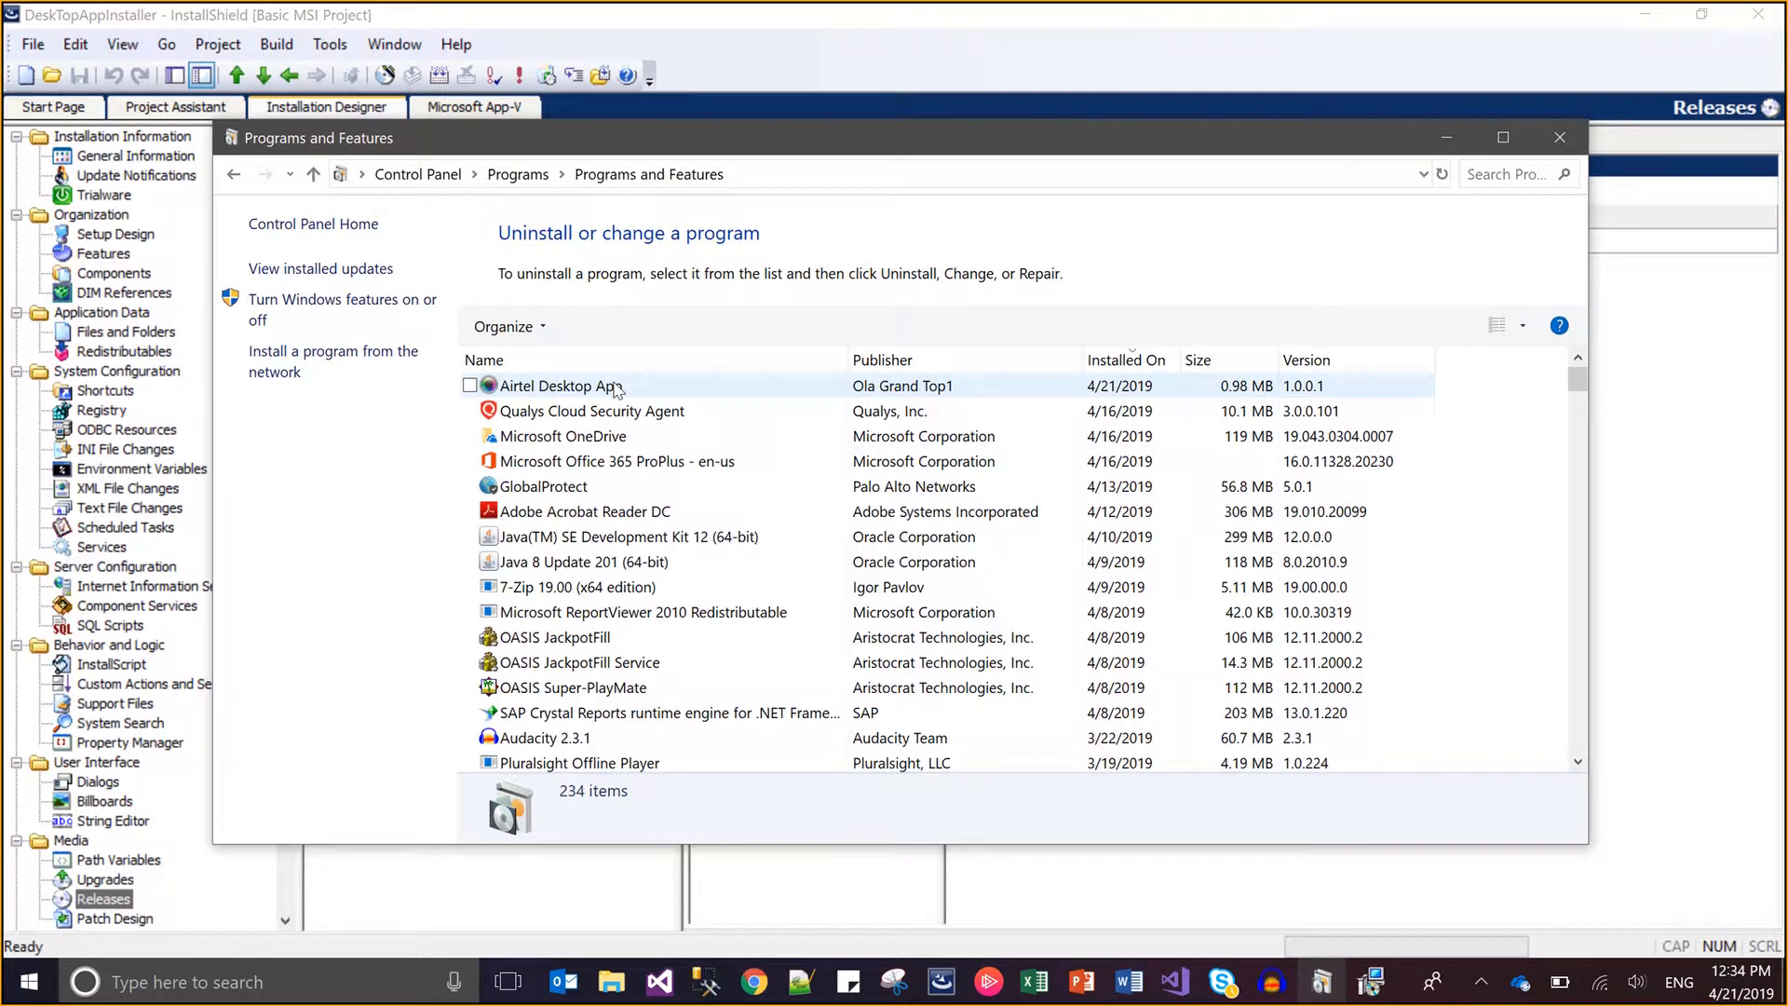
left_click(1446, 137)
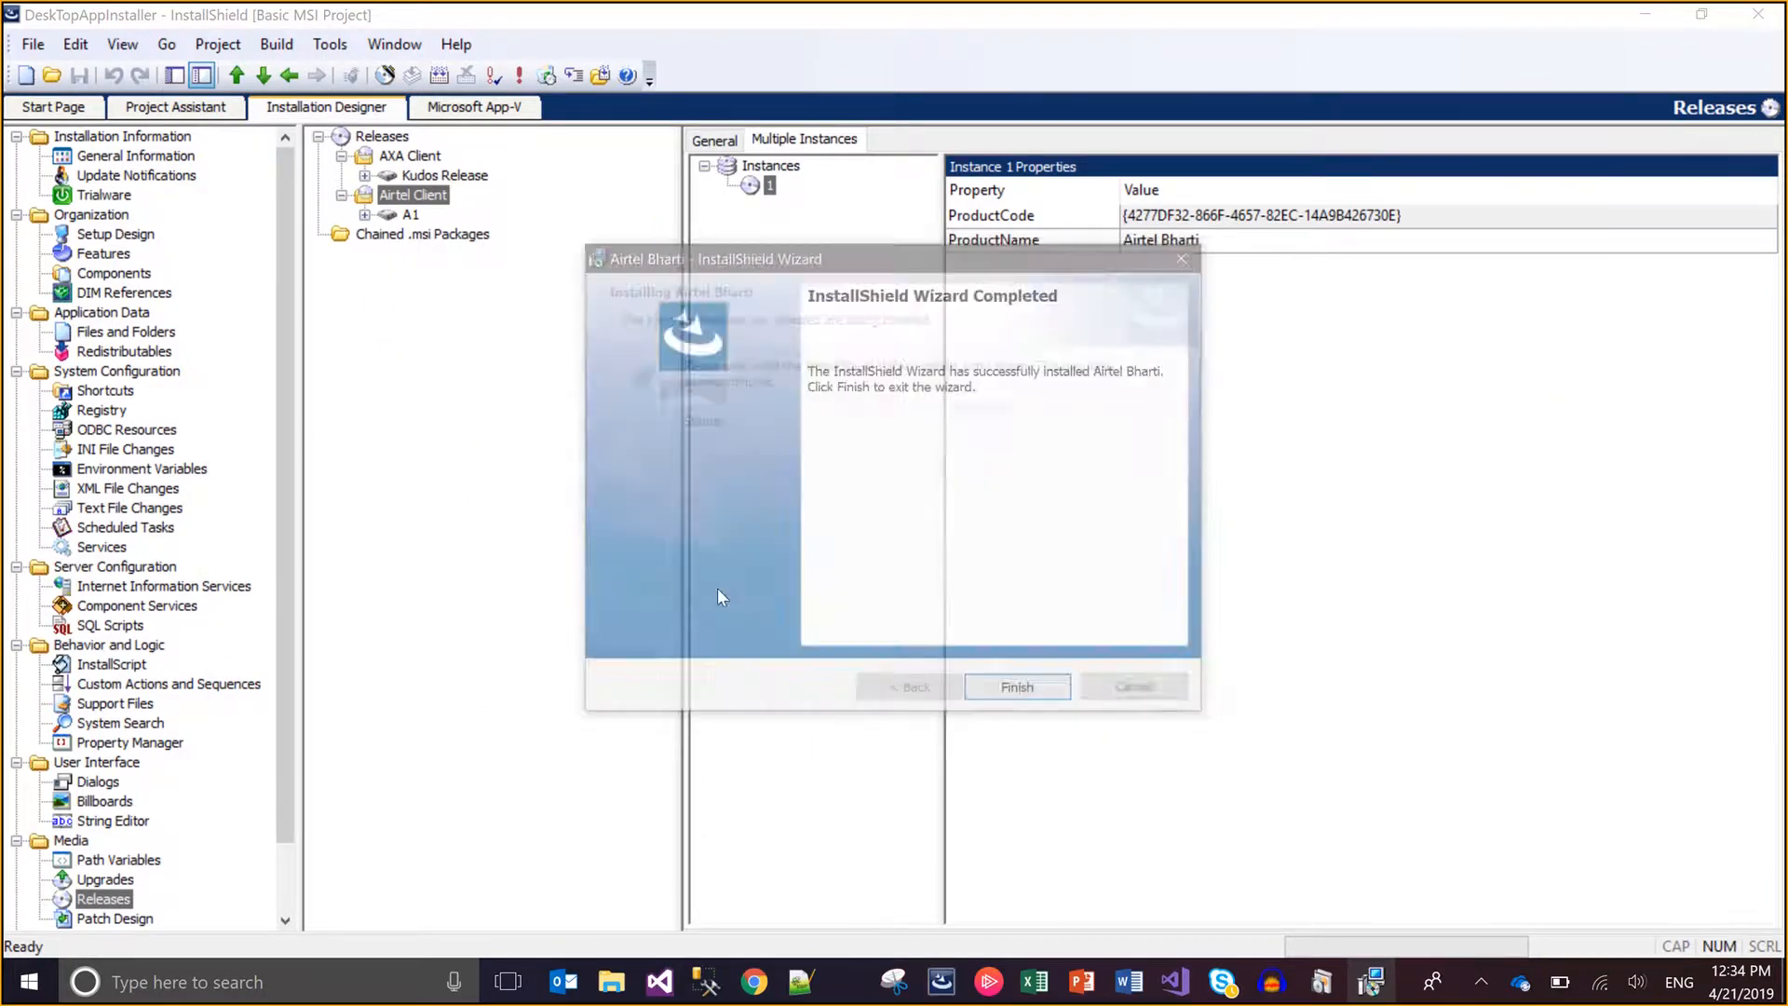
left_click(999, 697)
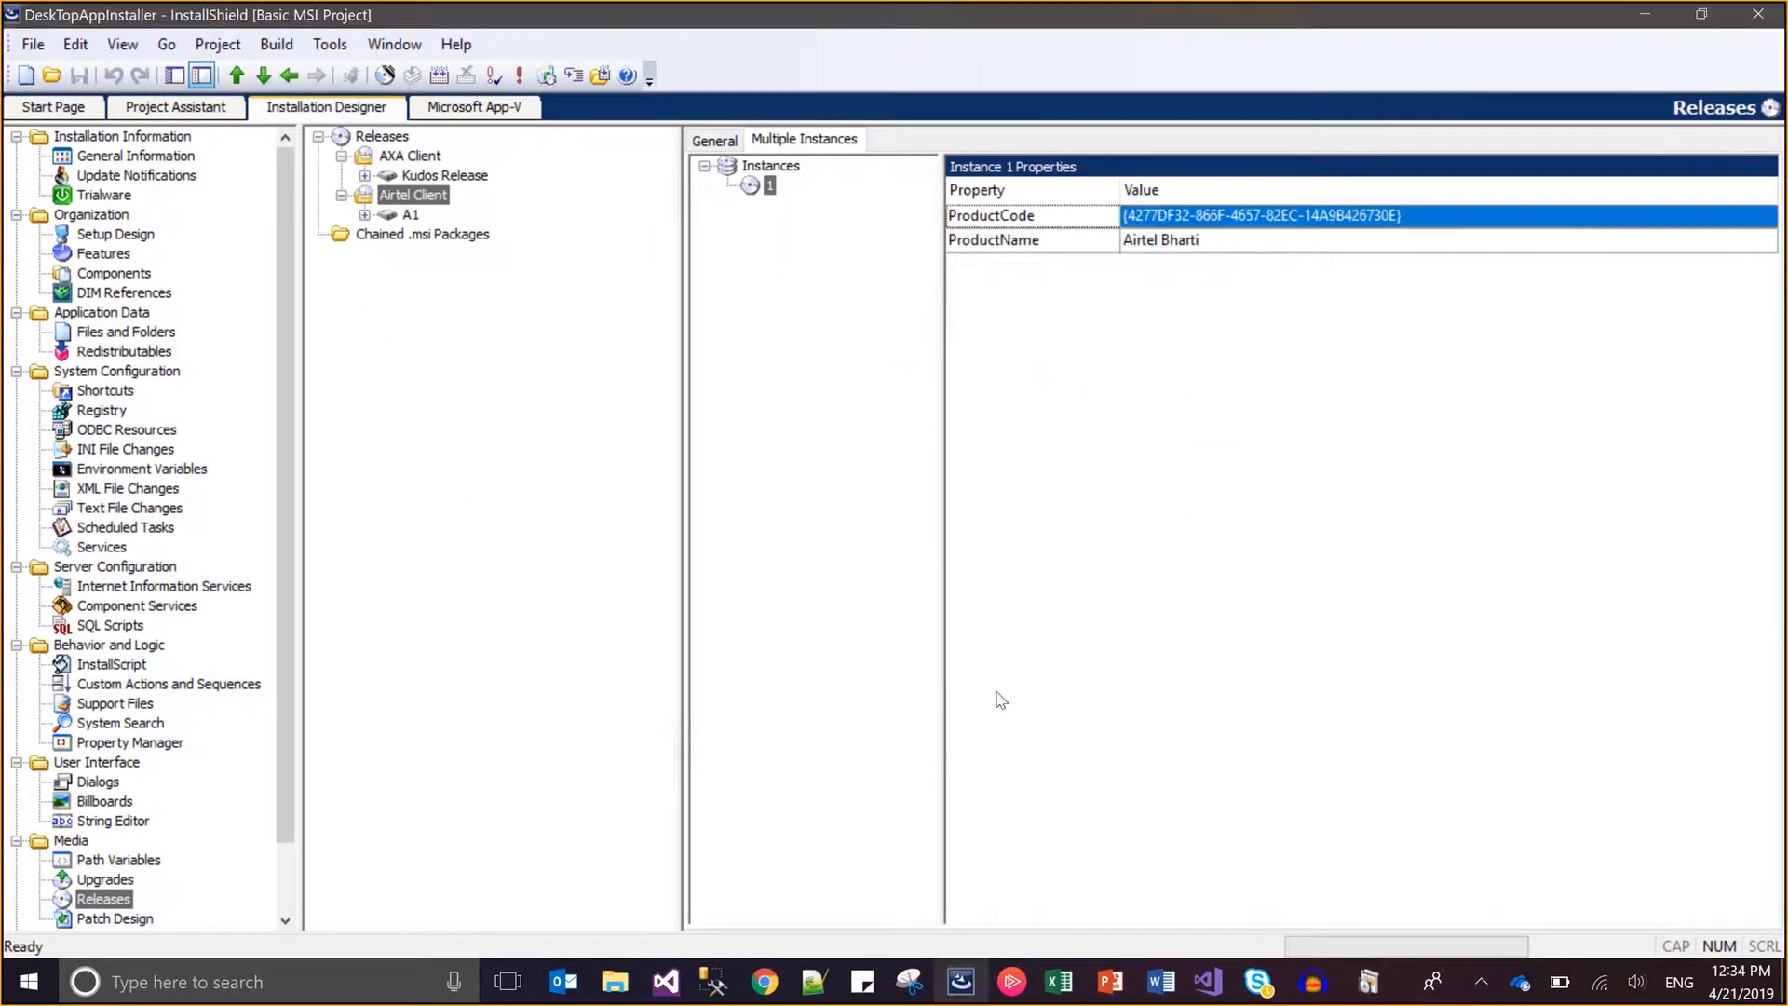
left_click(1361, 984)
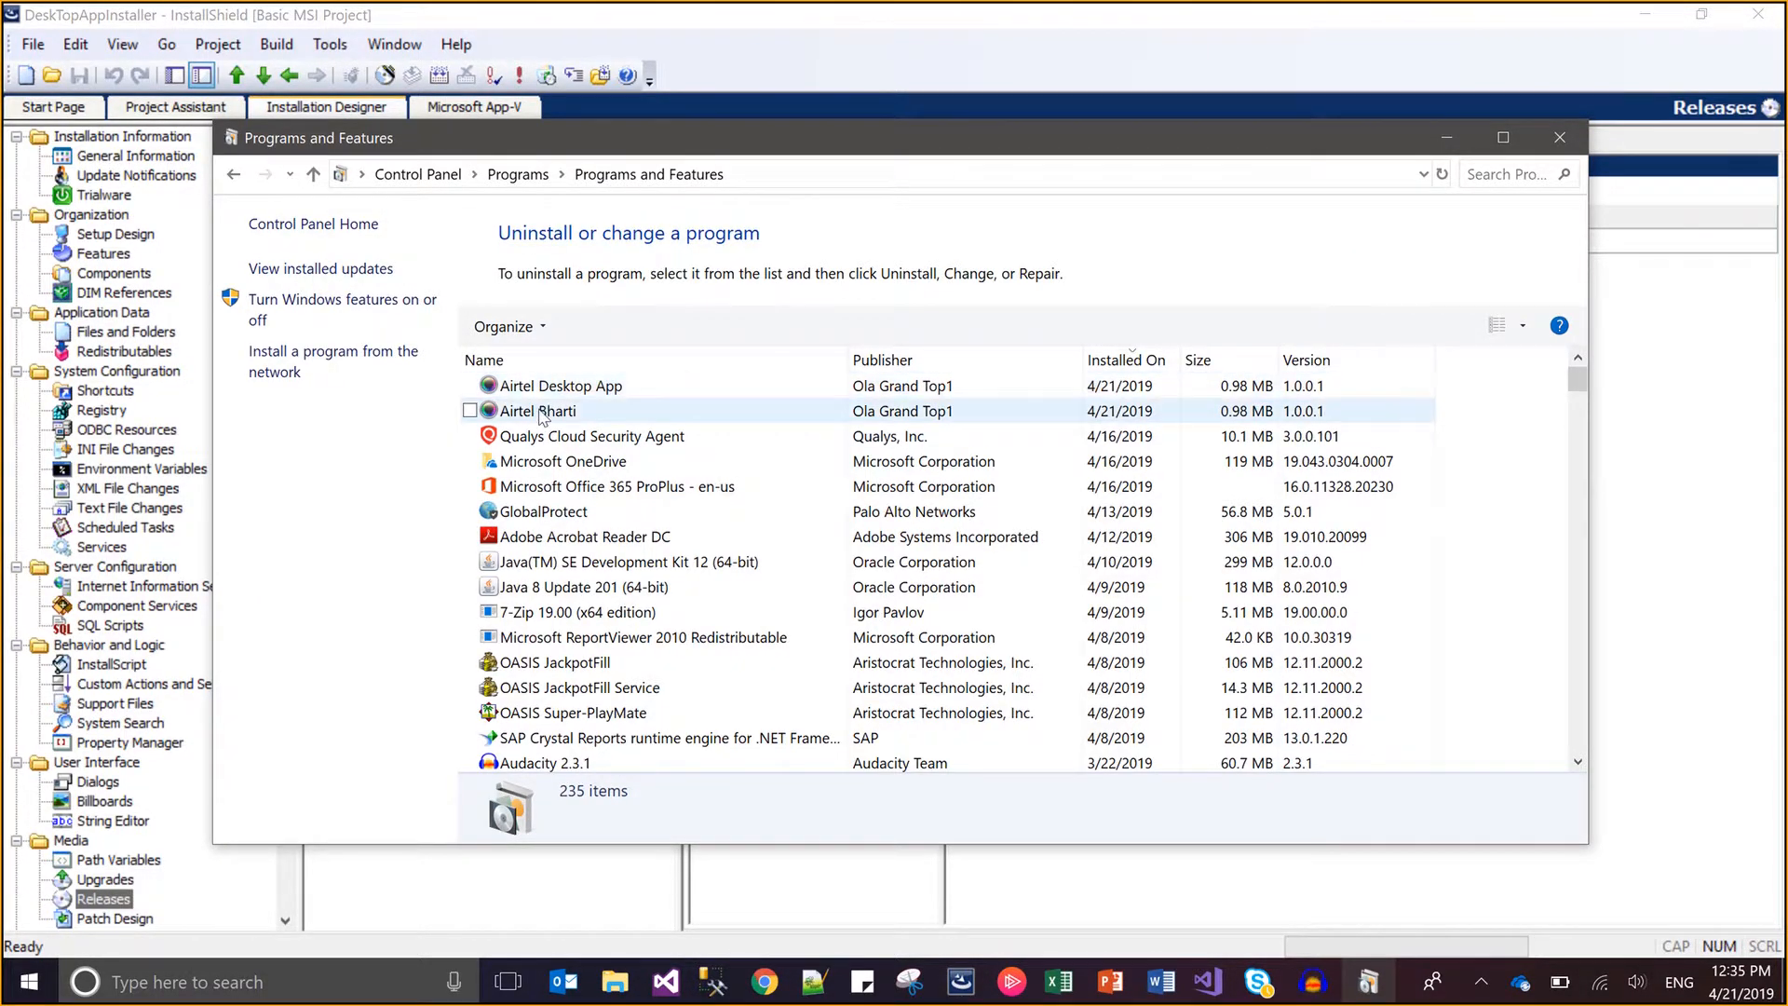
left_click(542, 415)
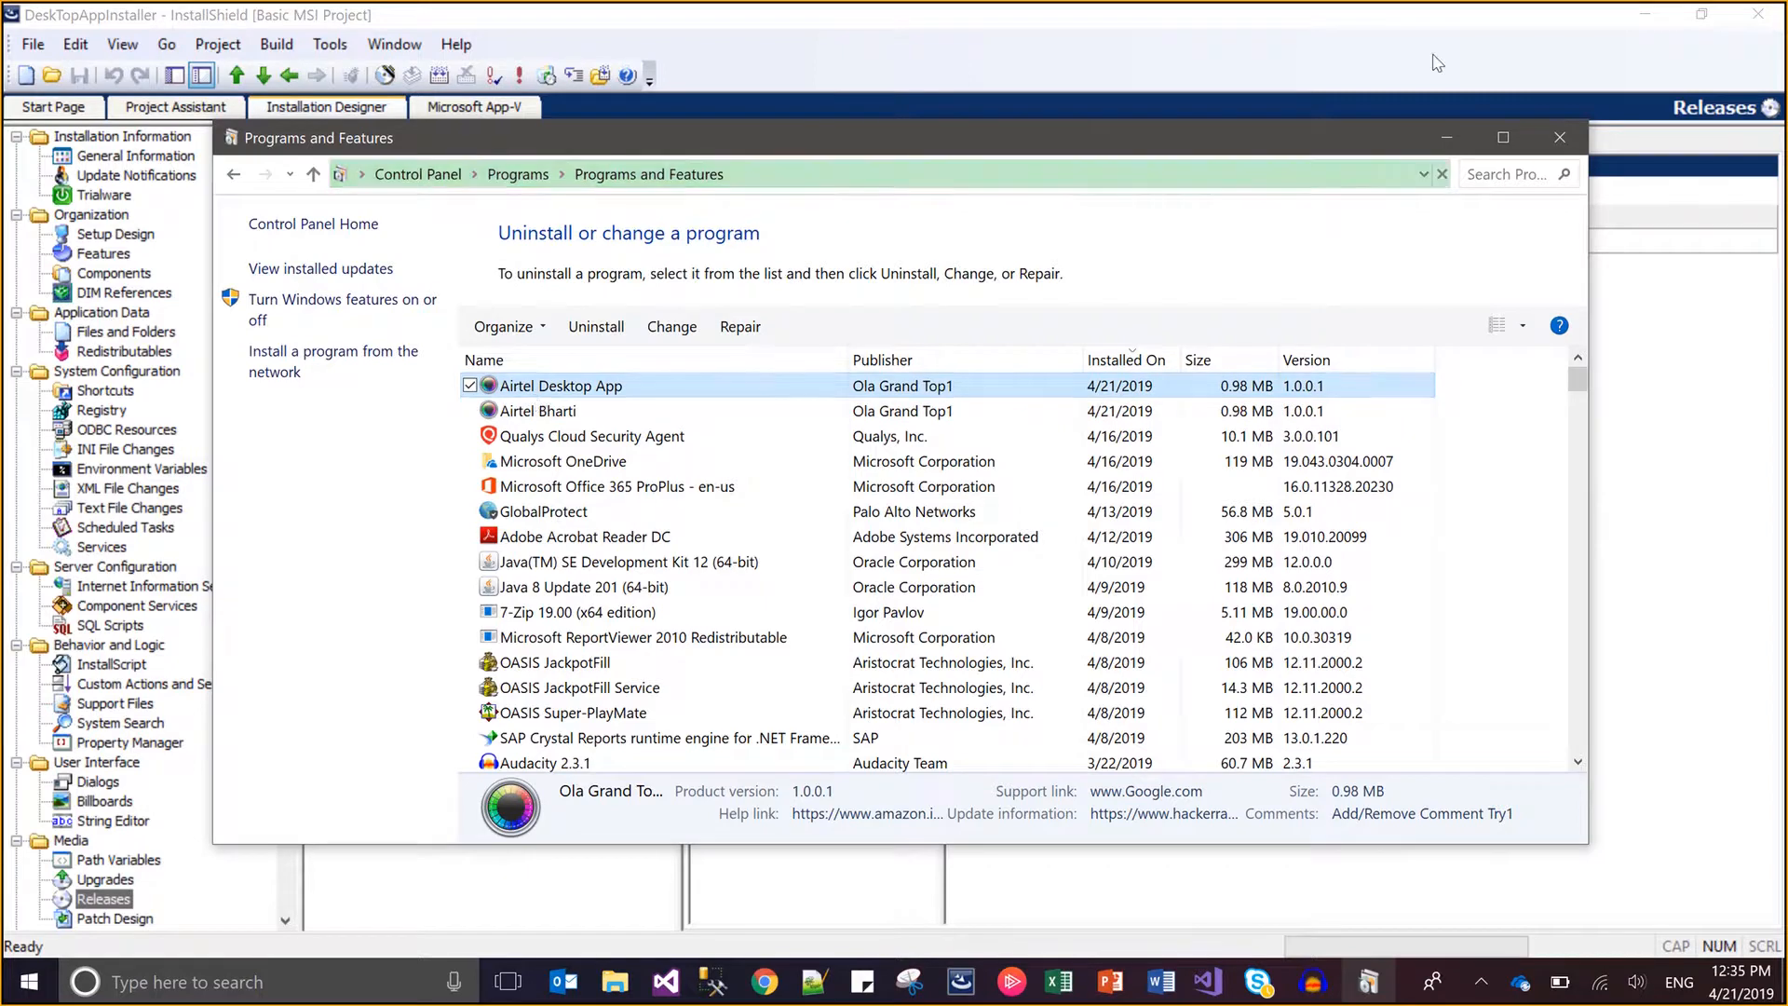
left_click(1447, 138)
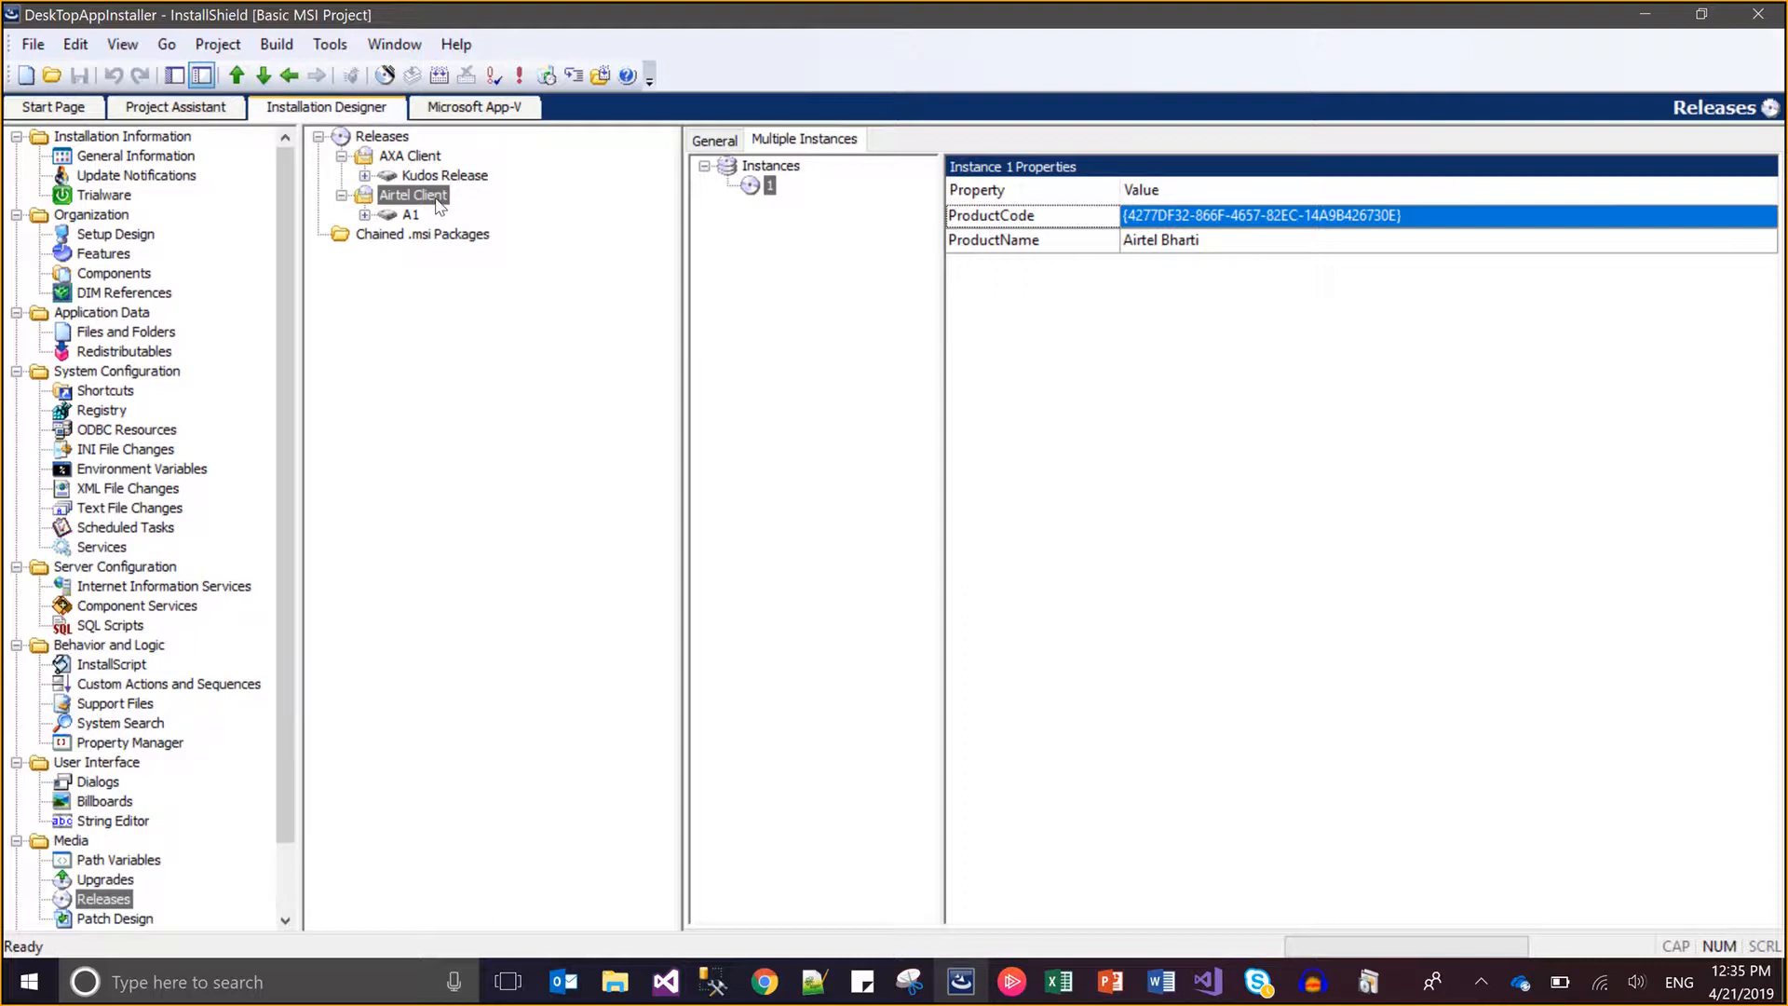
Run the Airtel Installer from the Disk1 folder and choose the existing Airtel Desktop App instance for maintenance.
left_click(614, 981)
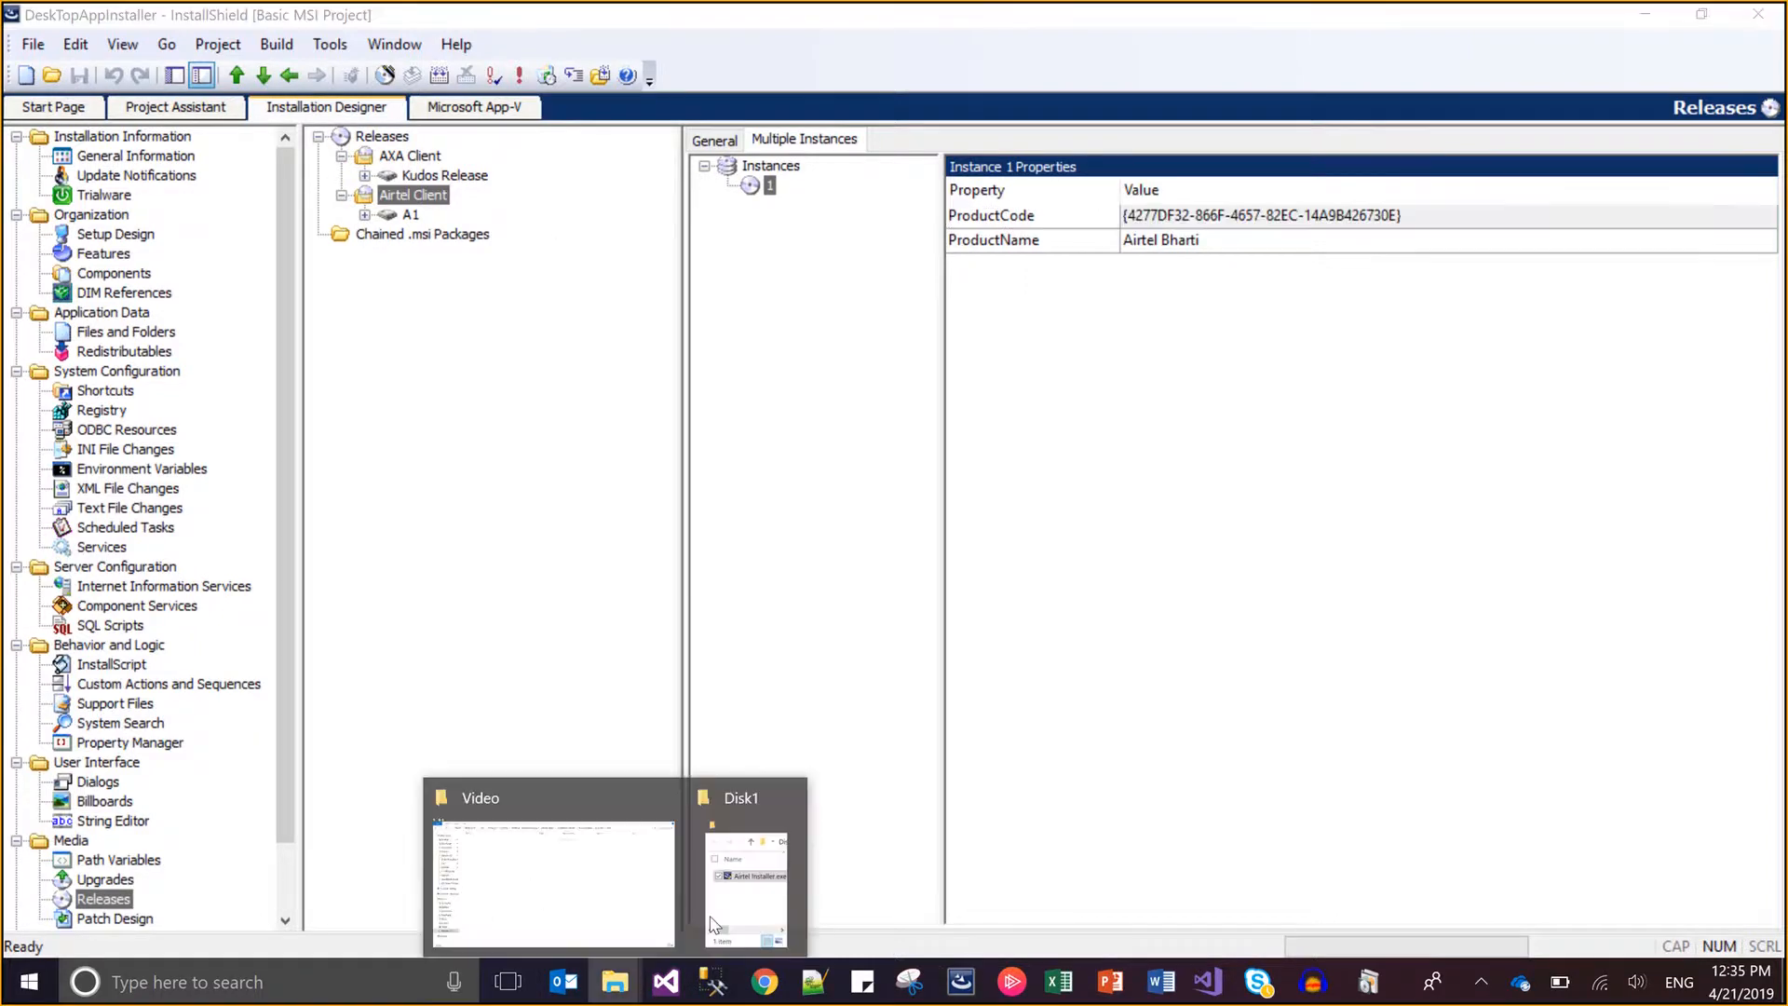
left_click(726, 911)
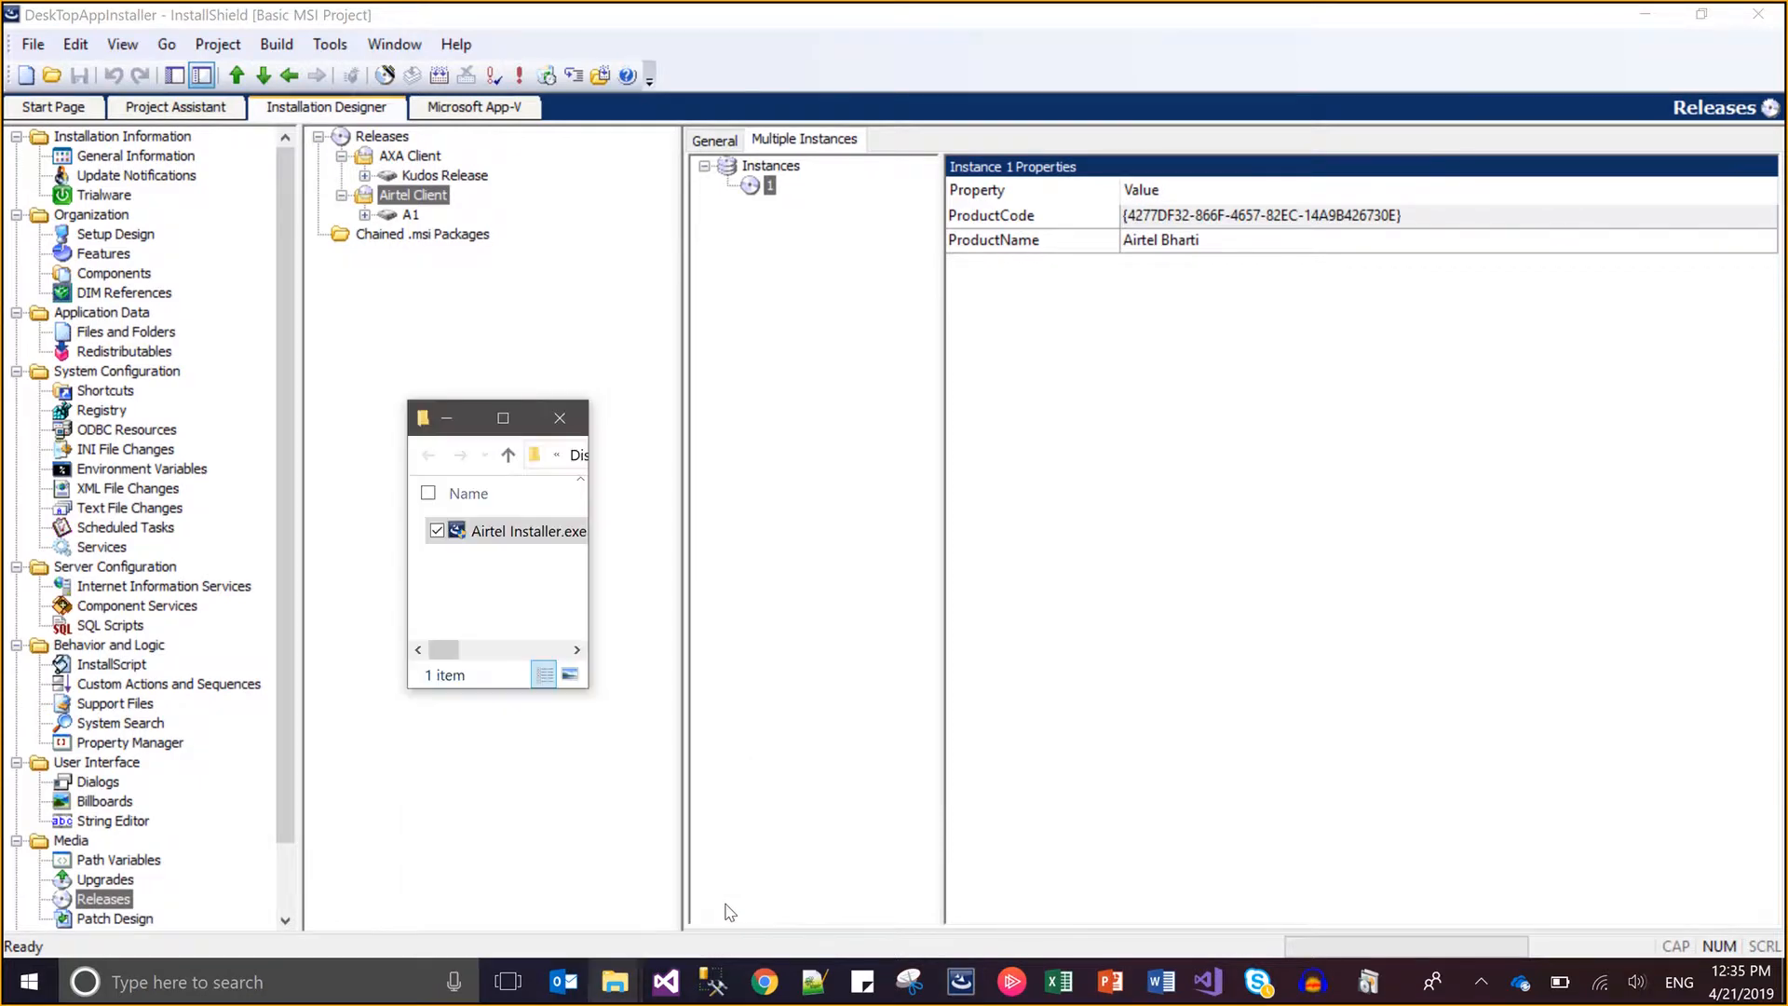
double_click(491, 535)
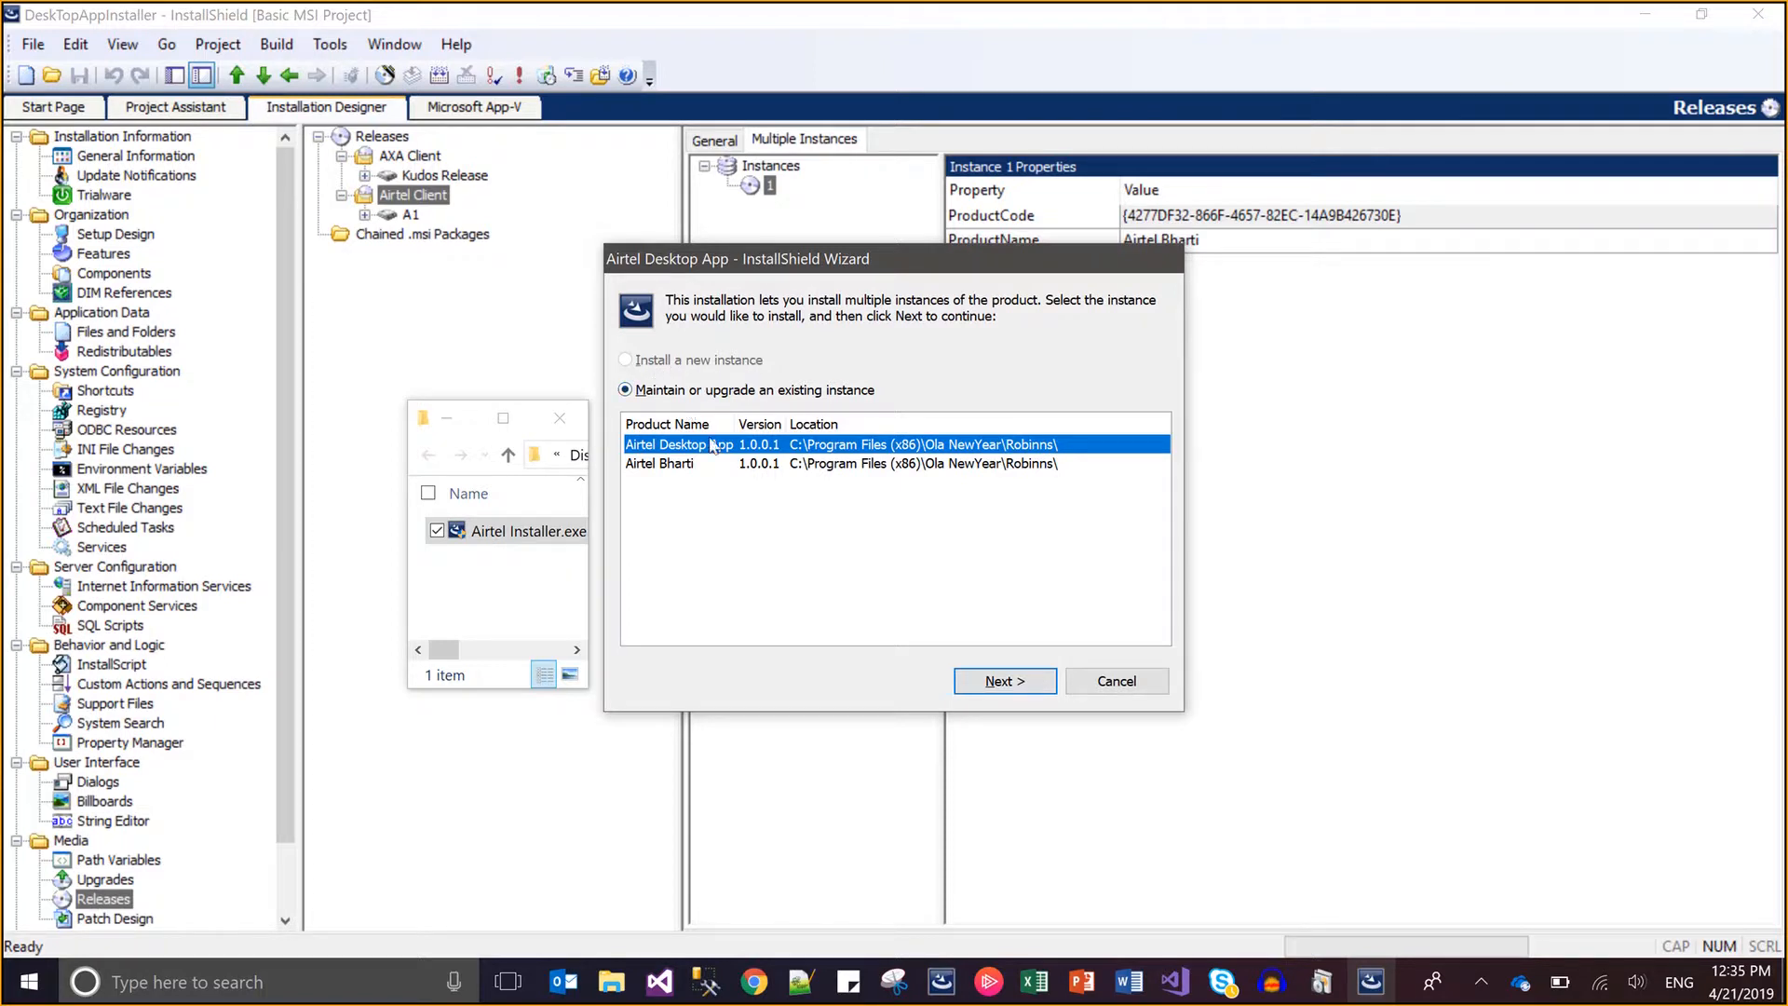
left_click(733, 465)
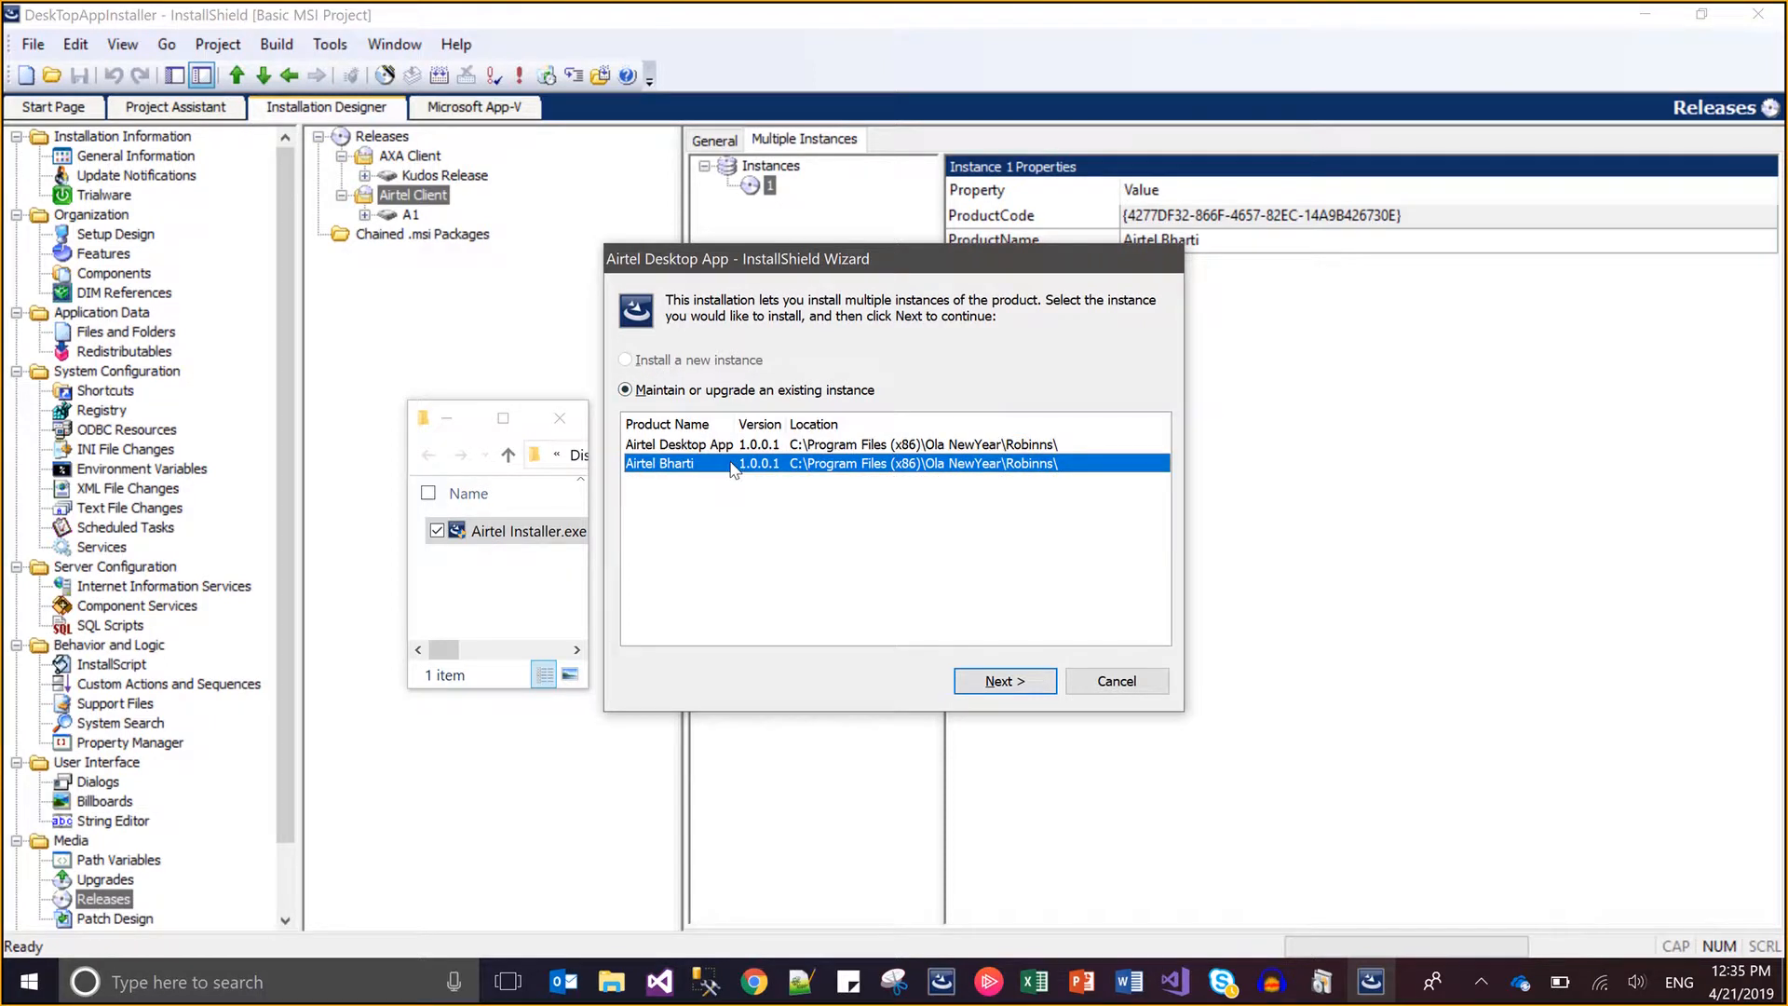
key("Up")
key("Down")
key("Up")
key("Down")
key("Up")
key("Down")
left_click(729, 447)
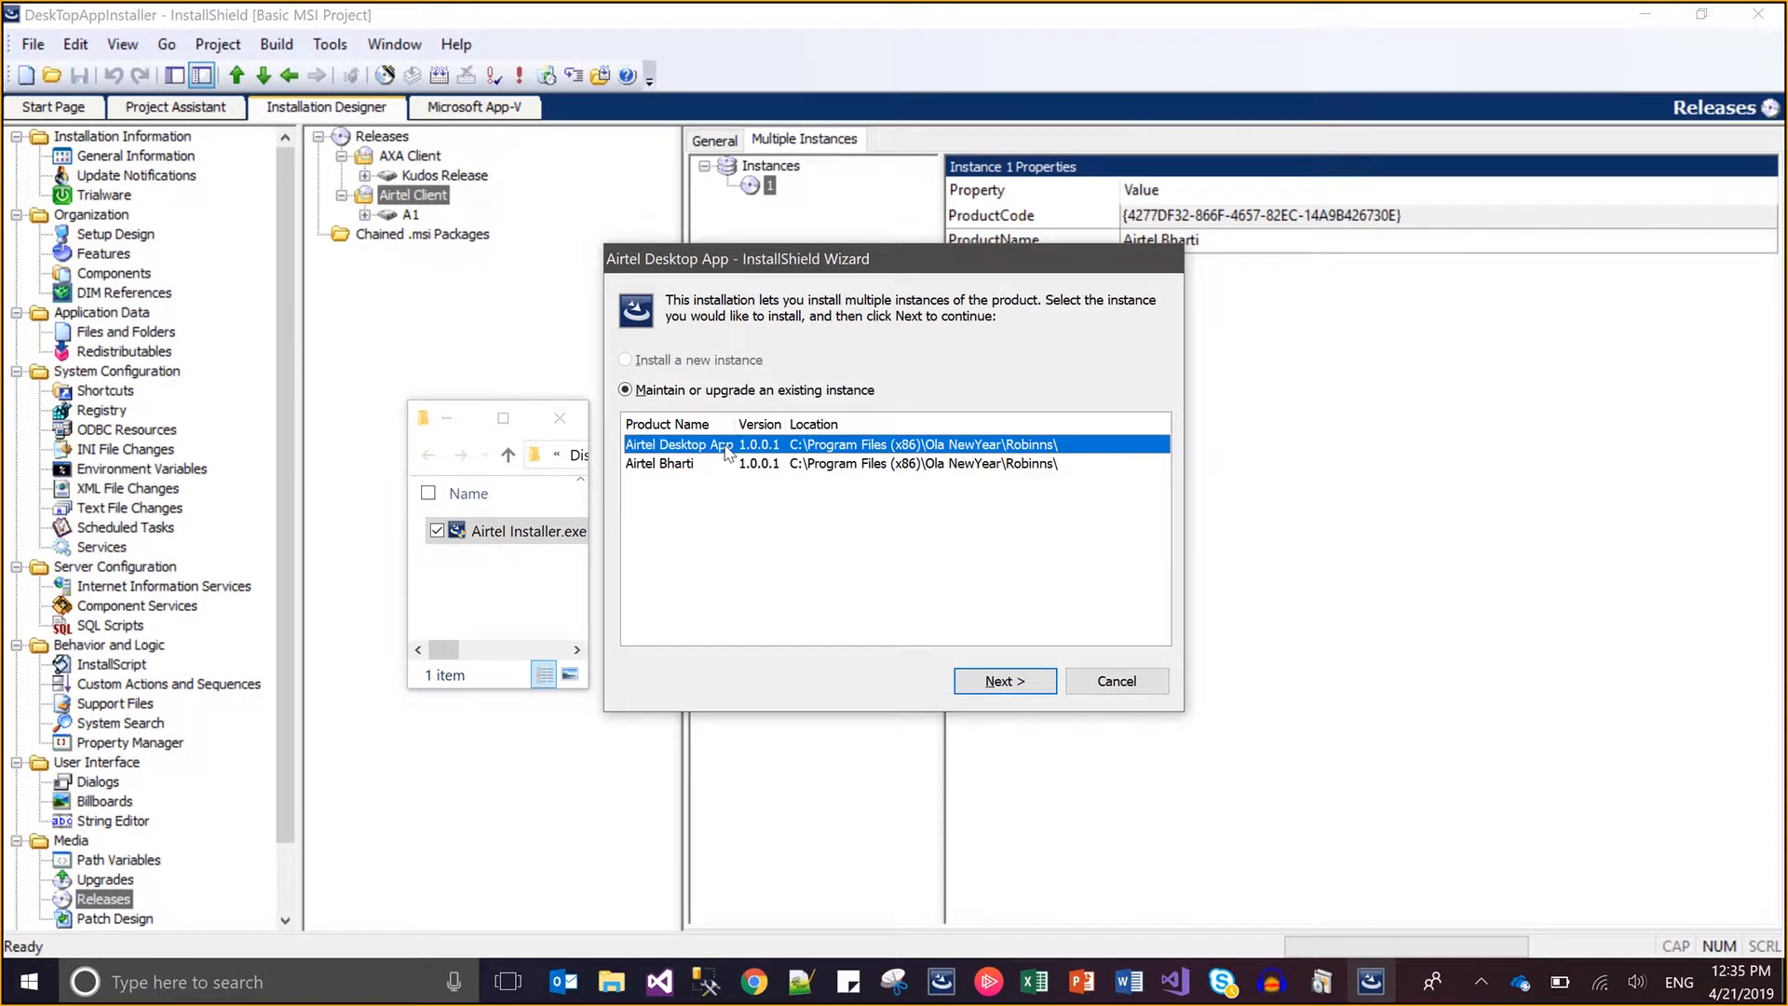
Remove the Airtel Desktop App instance through the maintenance wizard and finish the wizard.
left_click(993, 678)
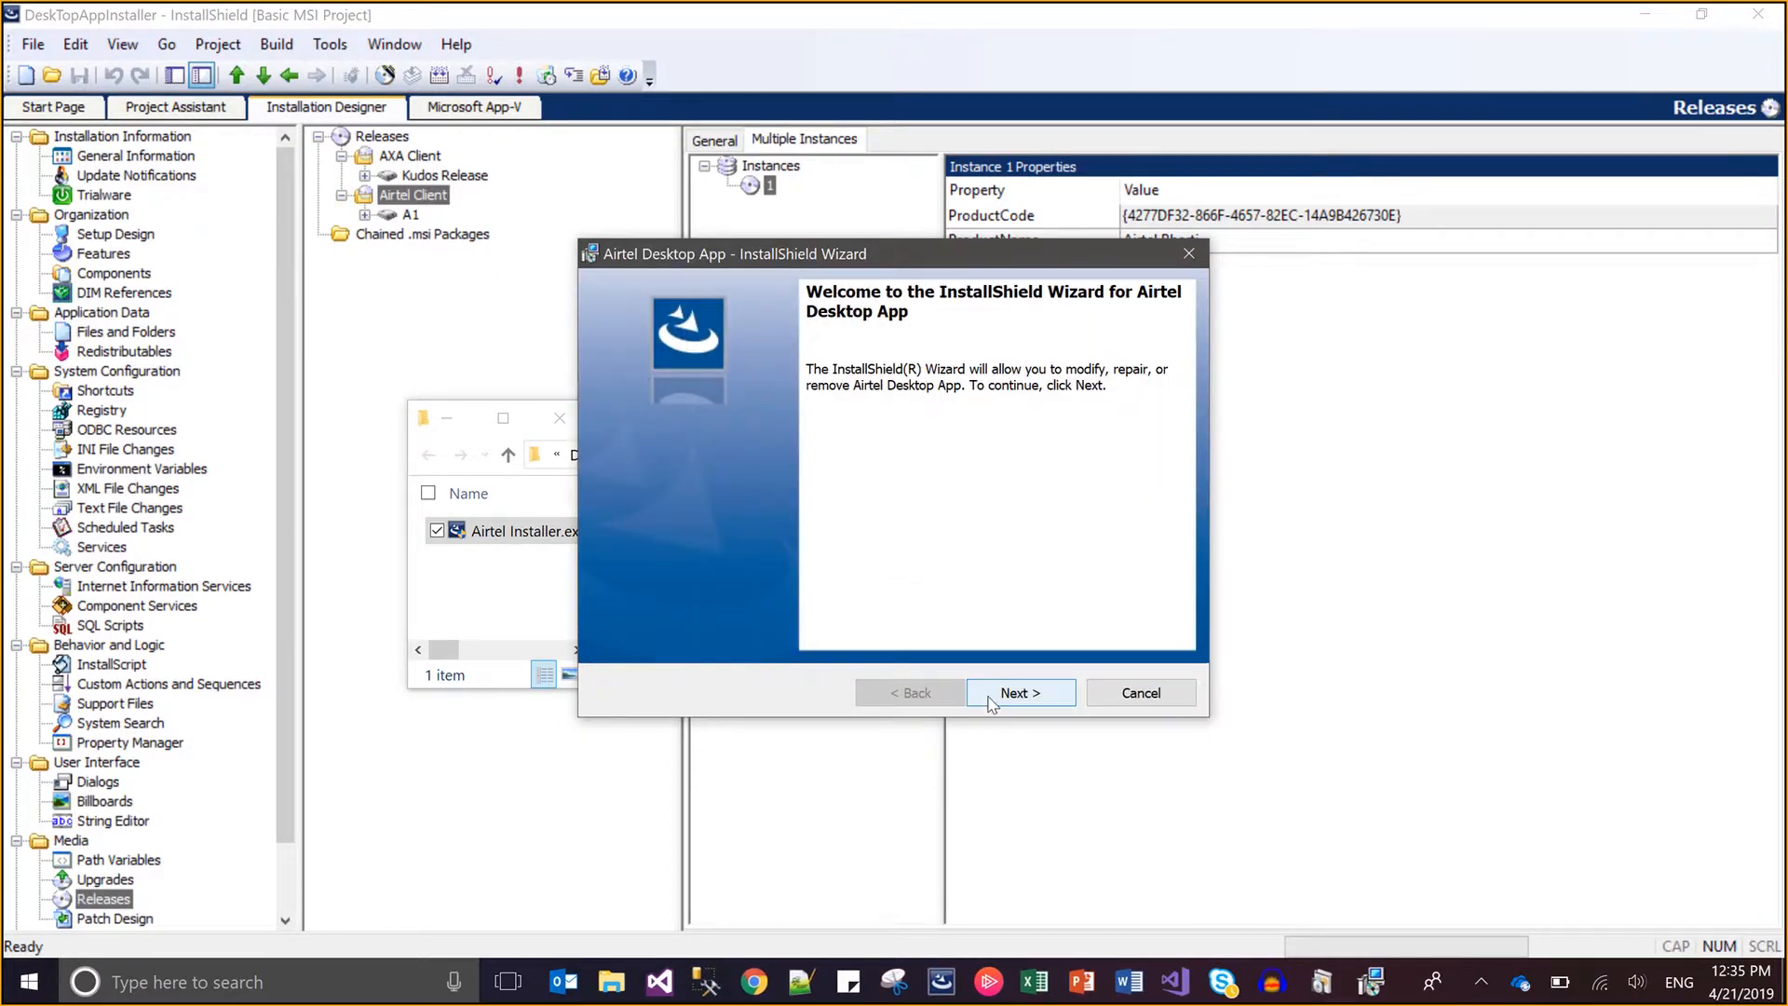
left_click(1021, 692)
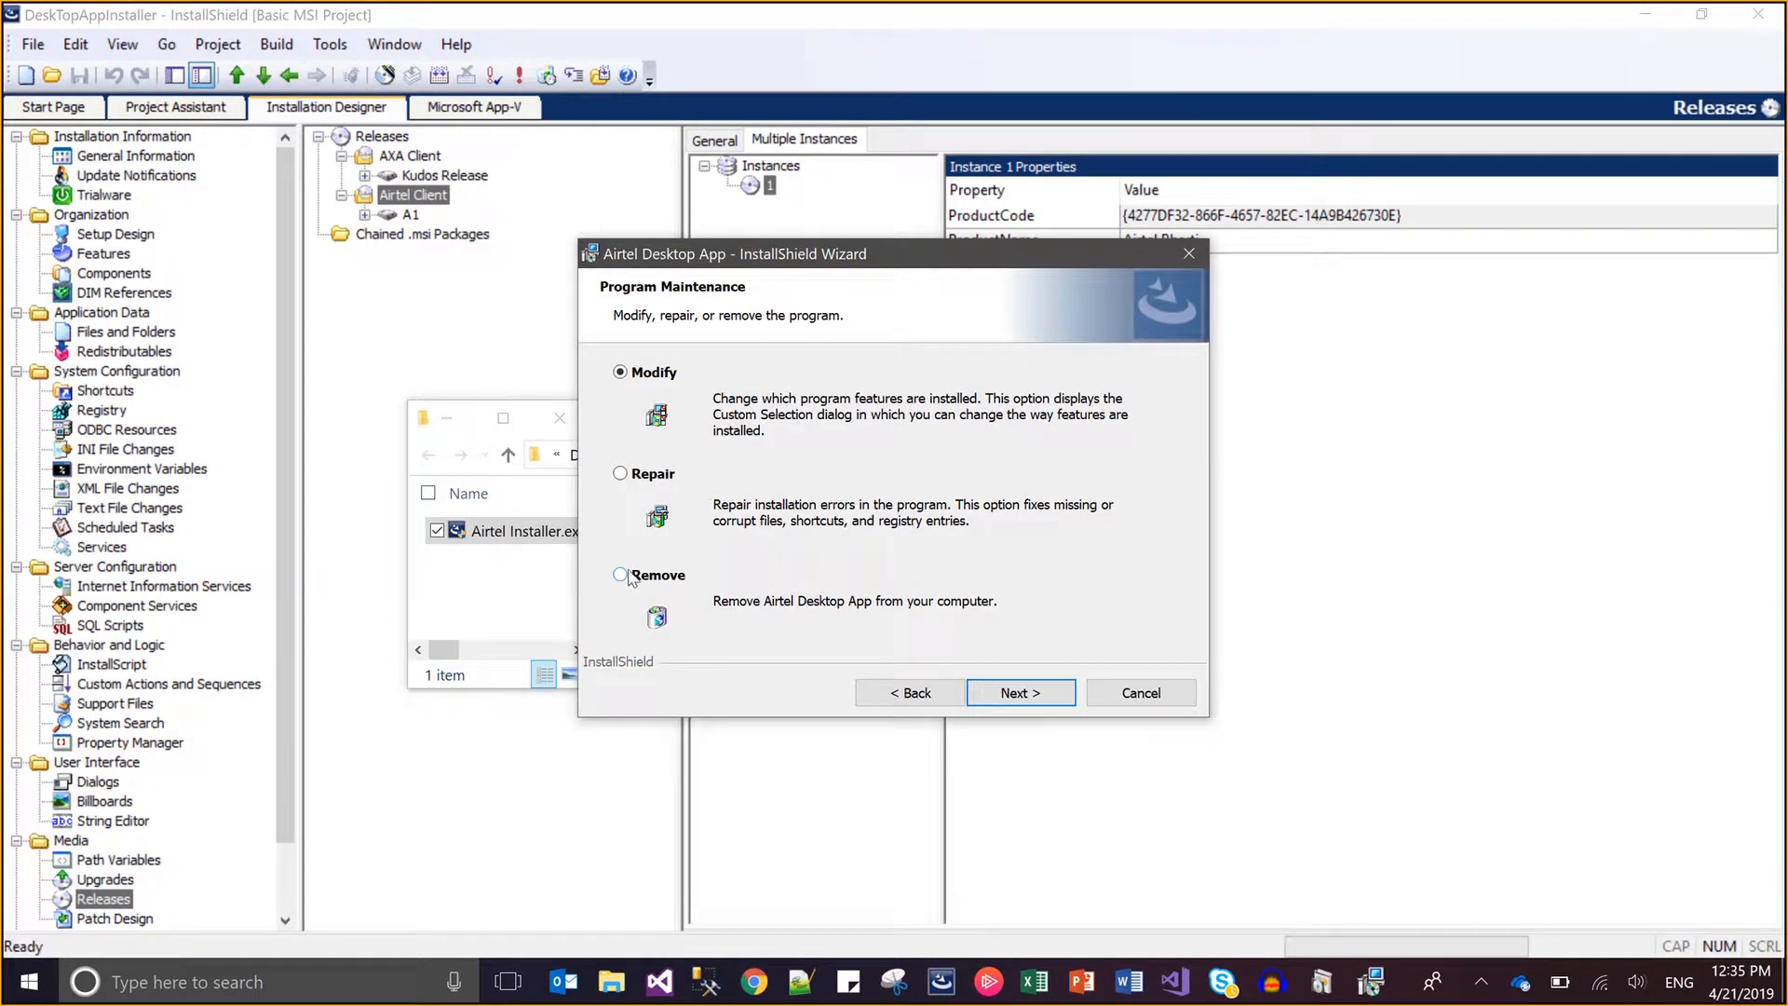
left_click(633, 574)
left_click(1023, 709)
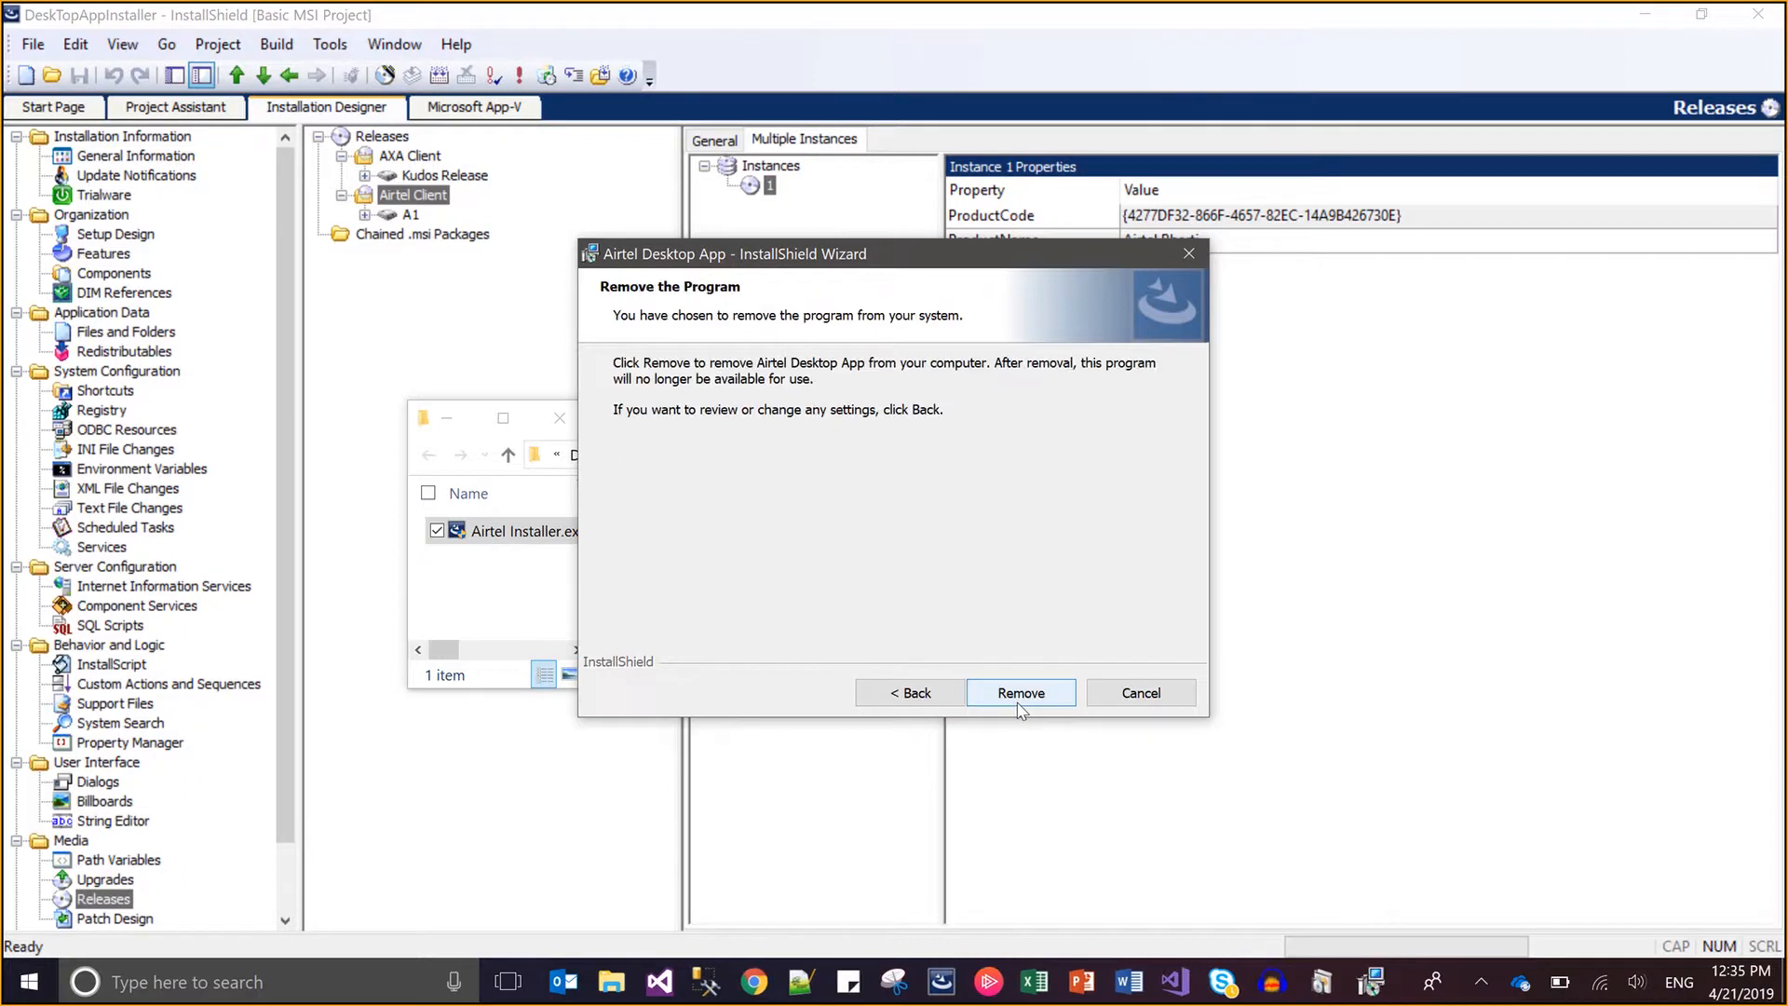
left_click(1018, 704)
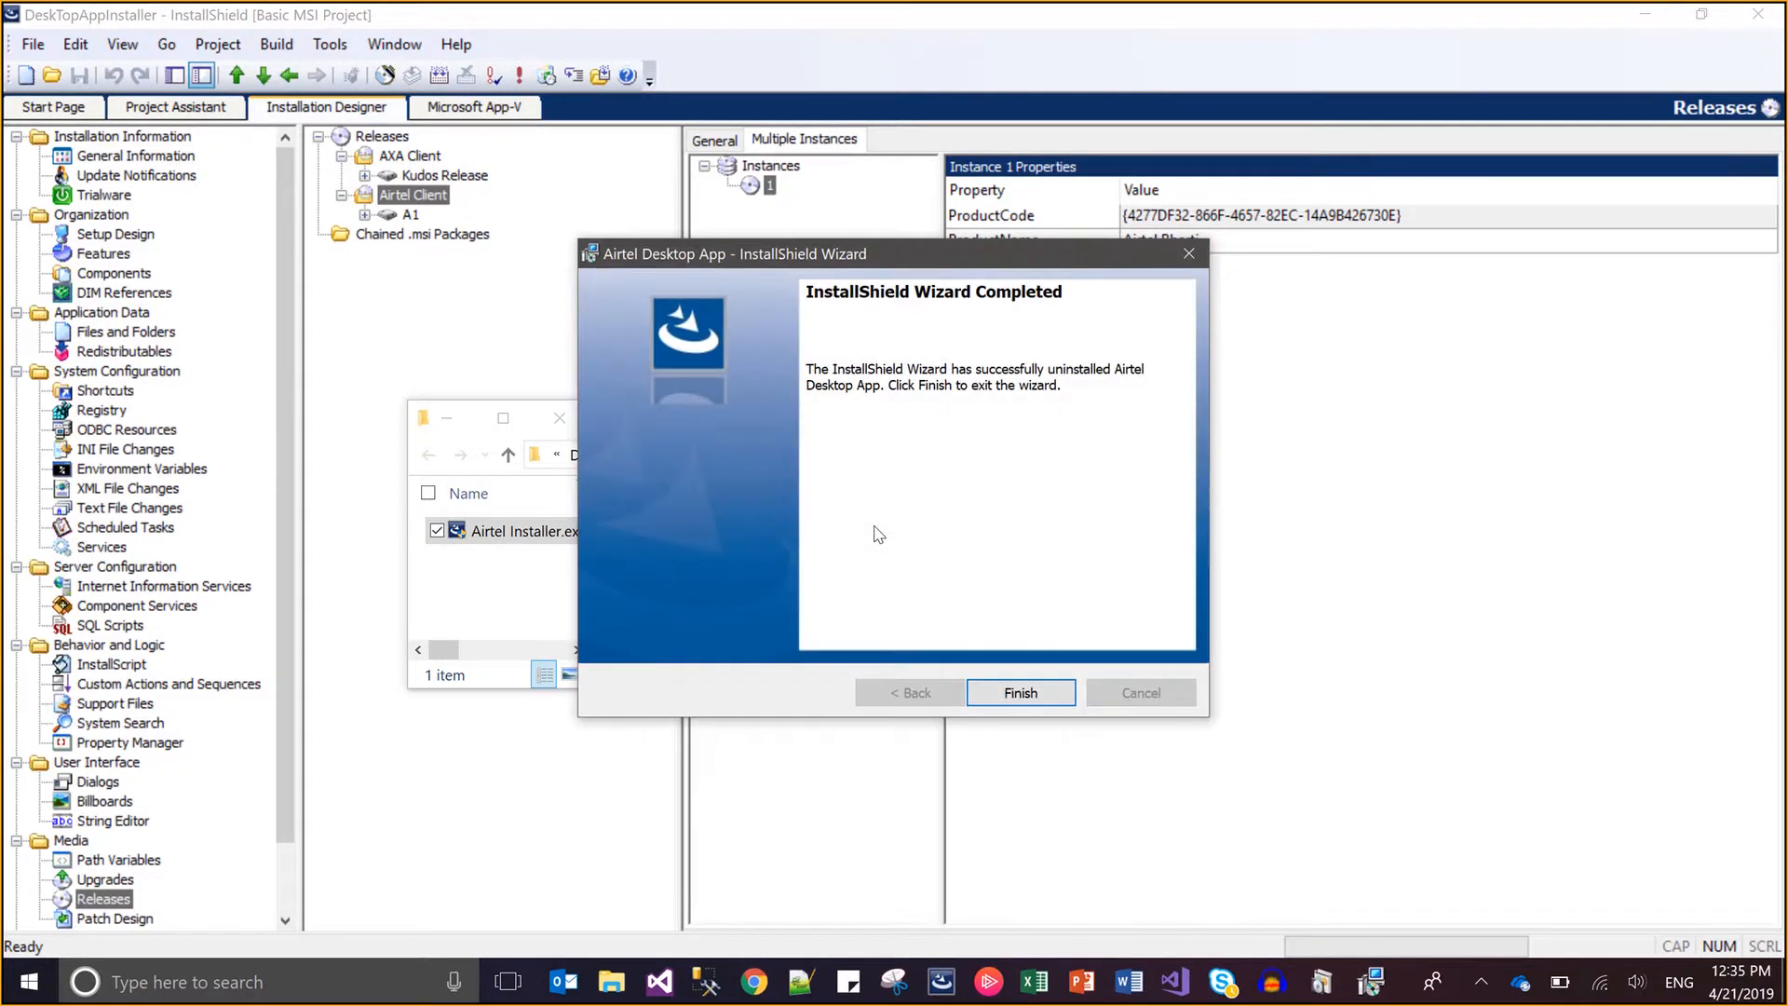
left_click(1019, 698)
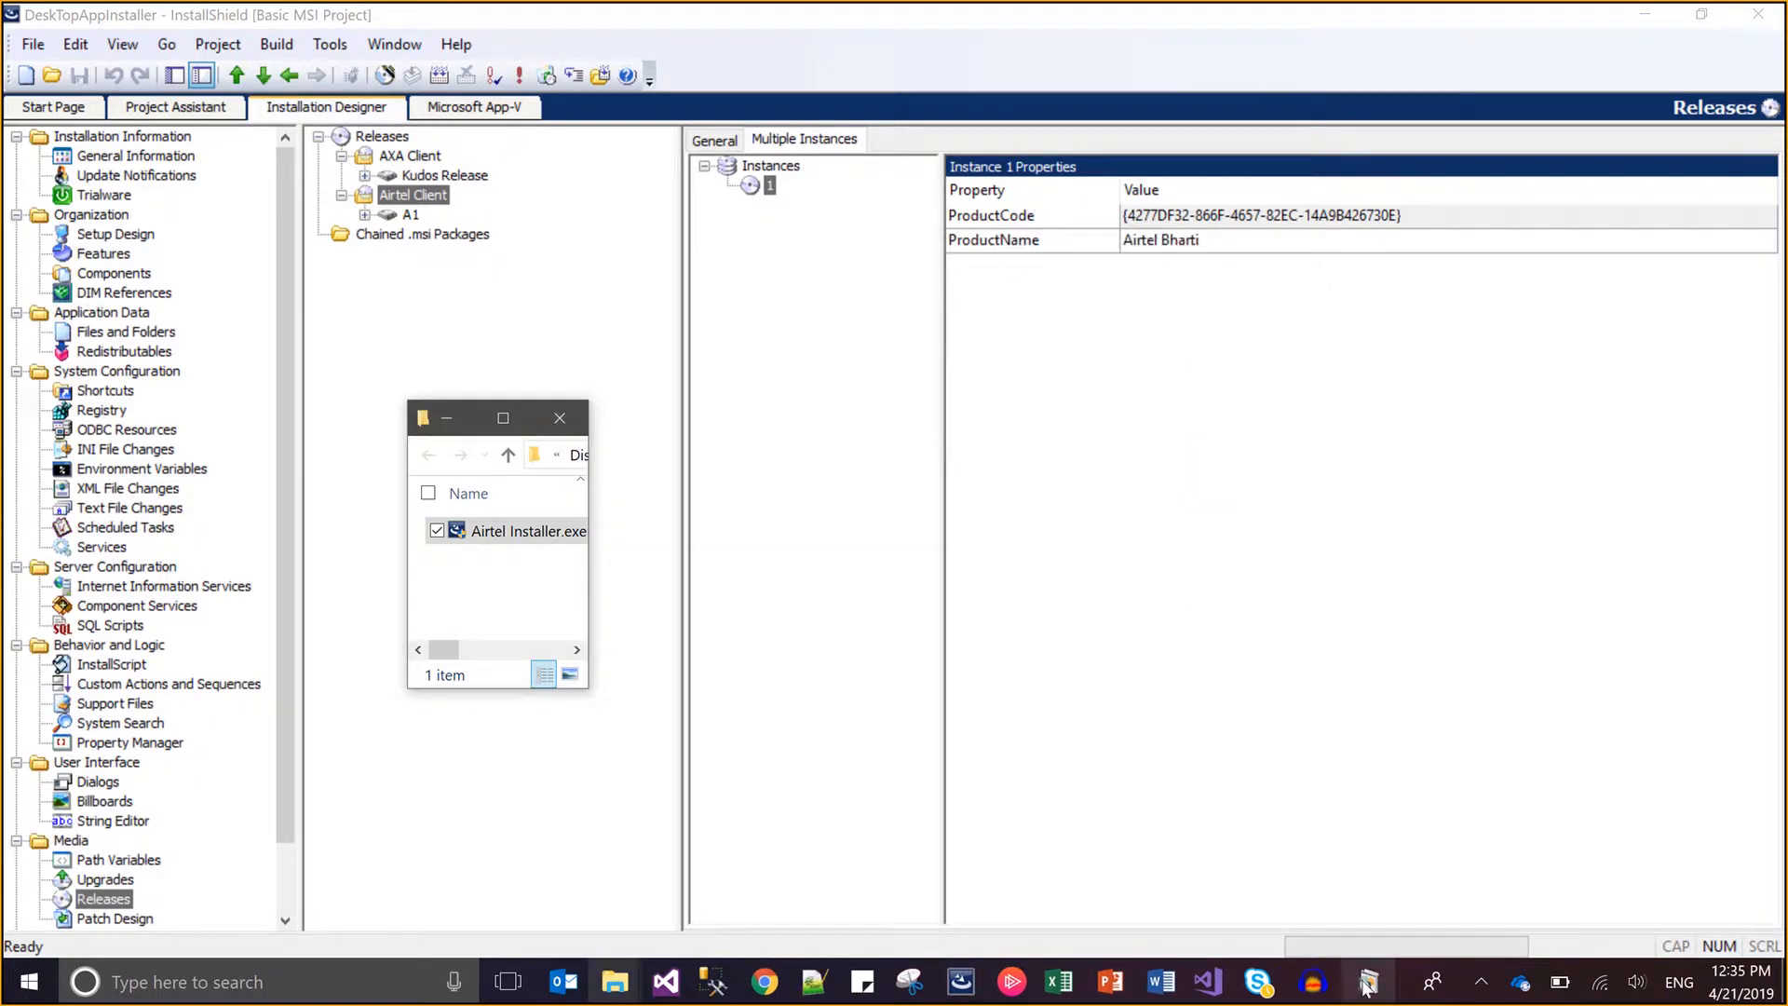
Check the installed programs list for the remaining Airtel product.
left_click(1366, 982)
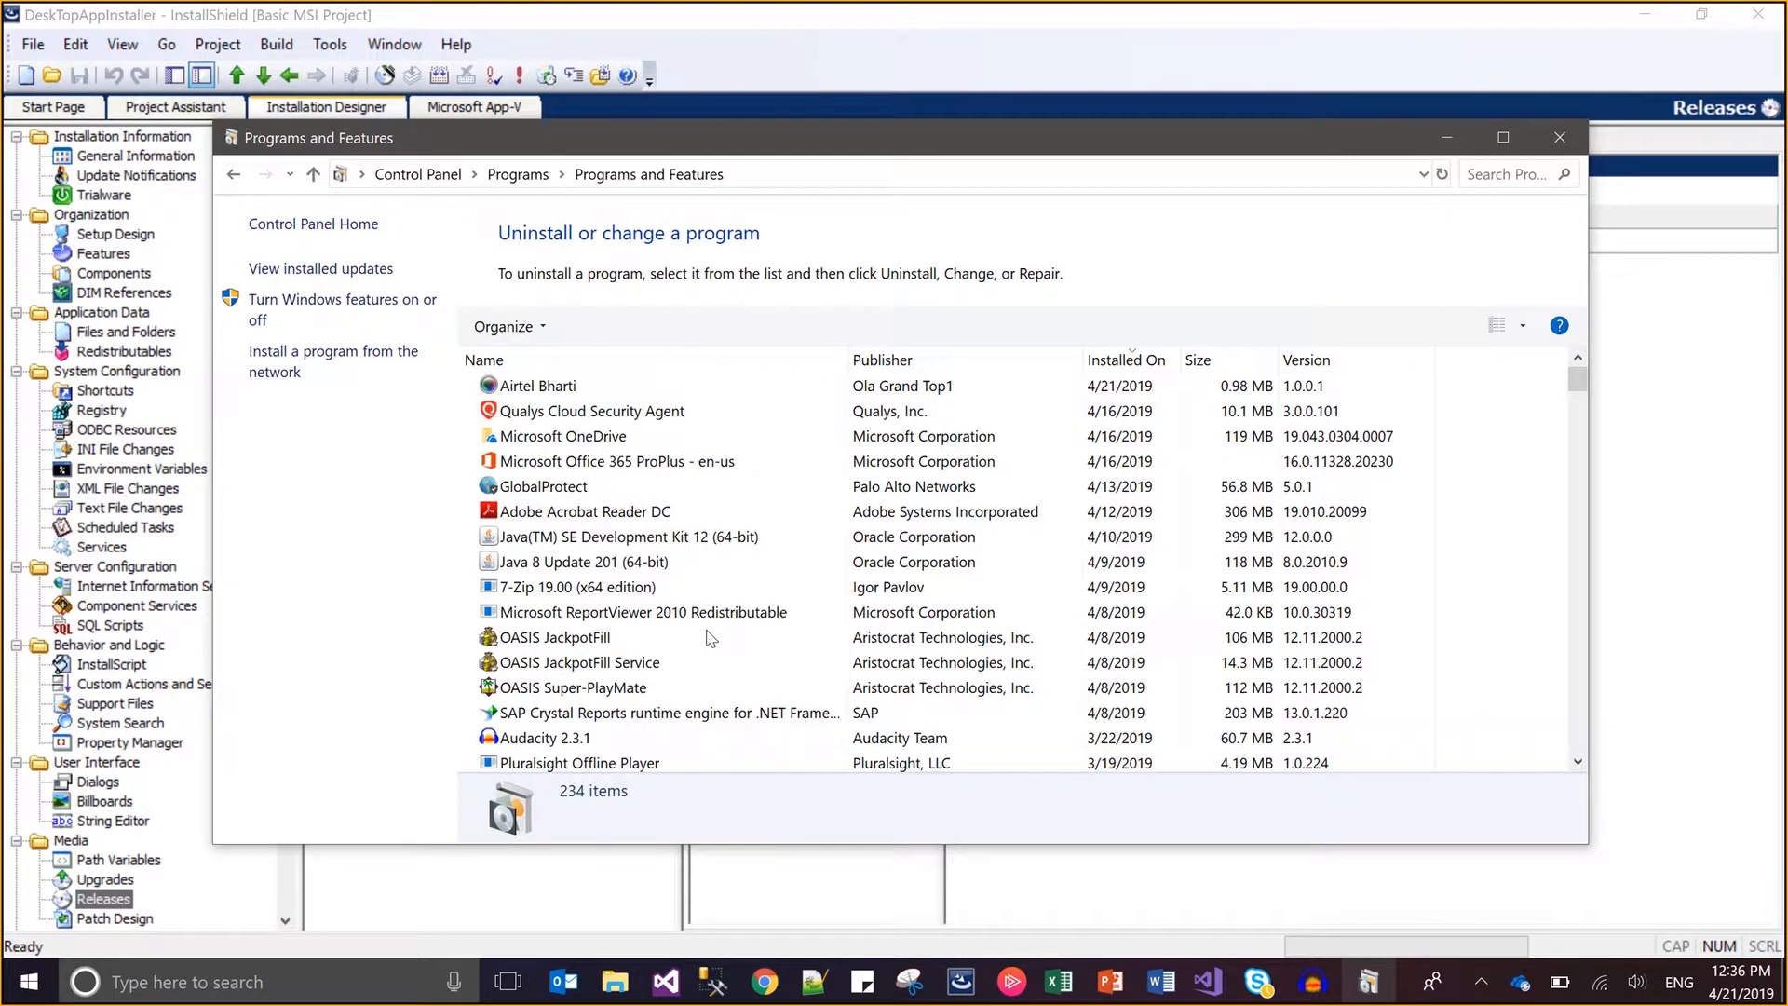
left_click(577, 395)
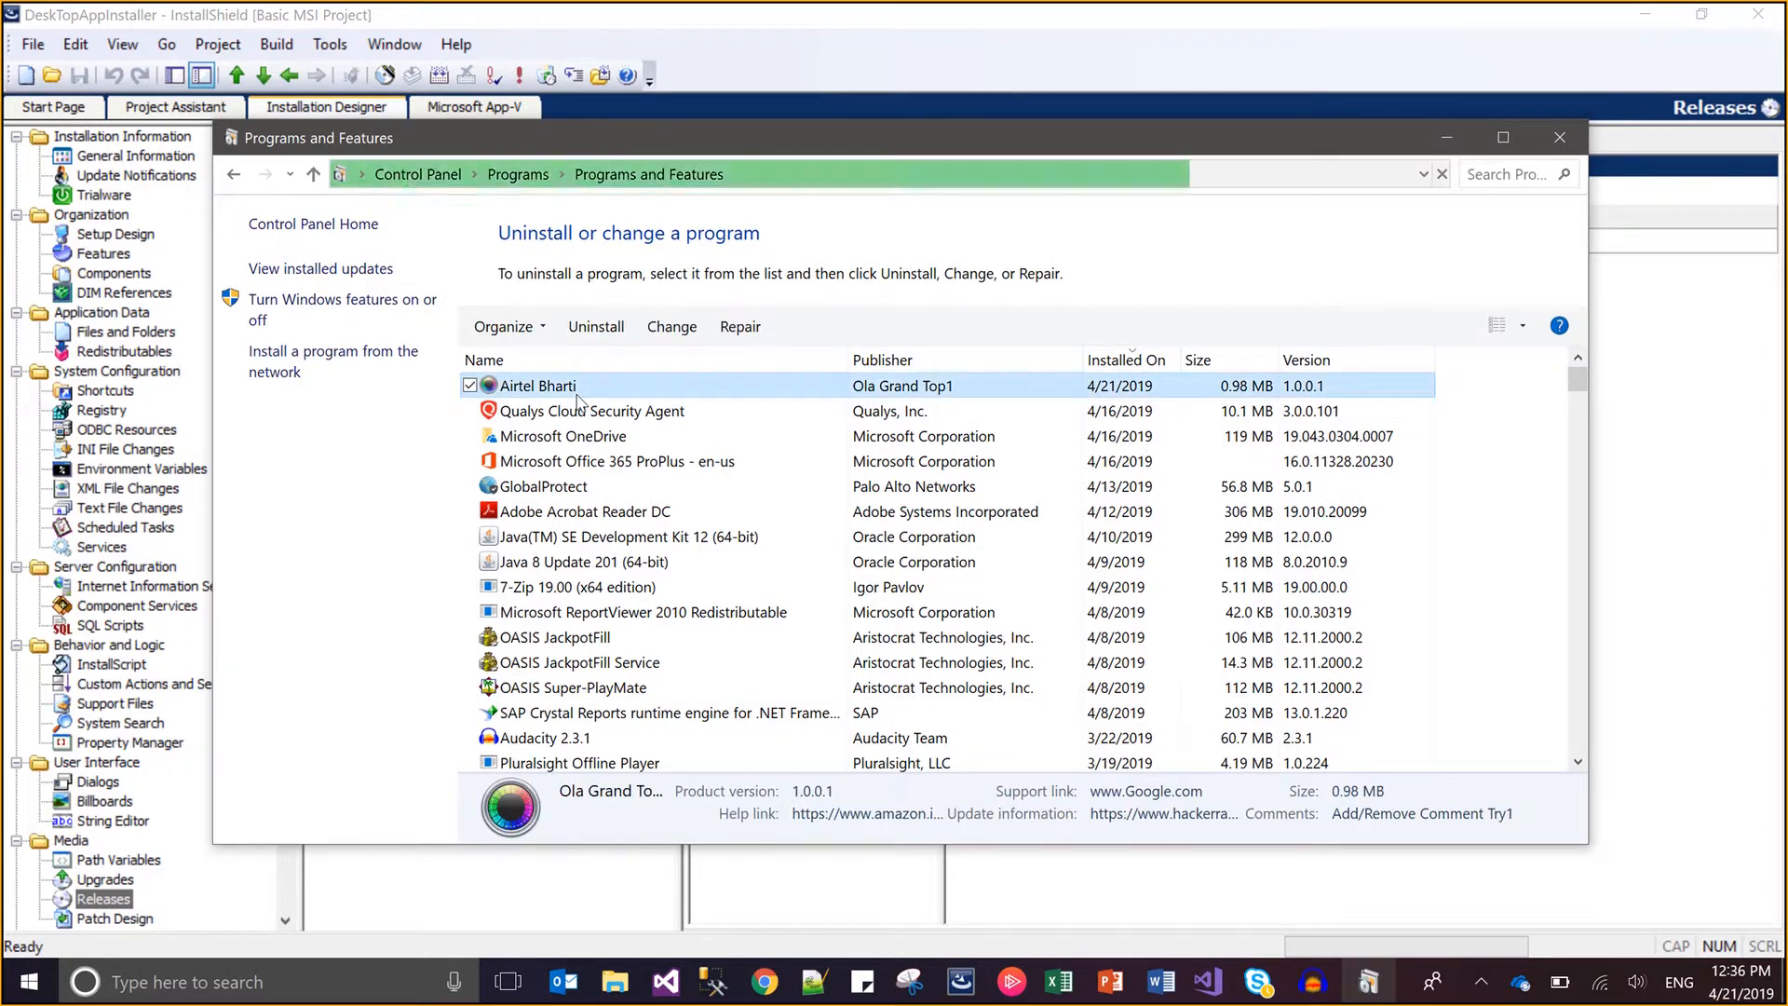
left_click(1452, 136)
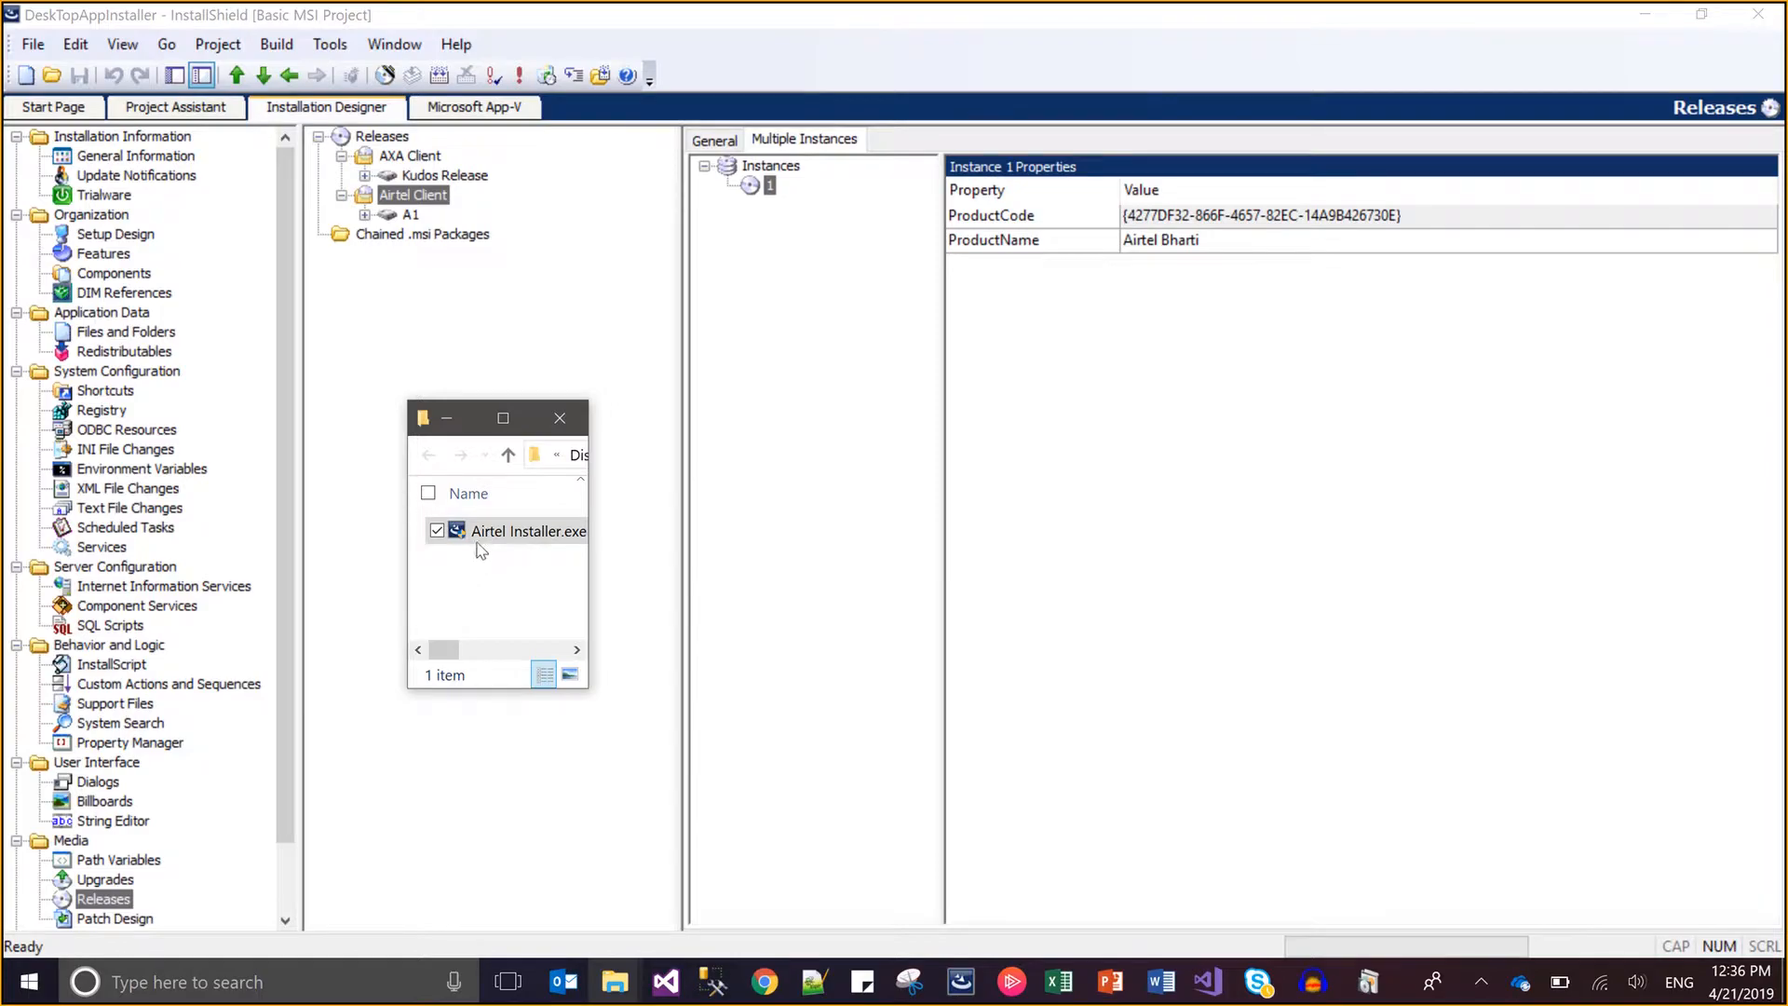
Remove the existing Airtel Bharti instance with the Airtel Installer and check the installed programs list.
double_click(478, 537)
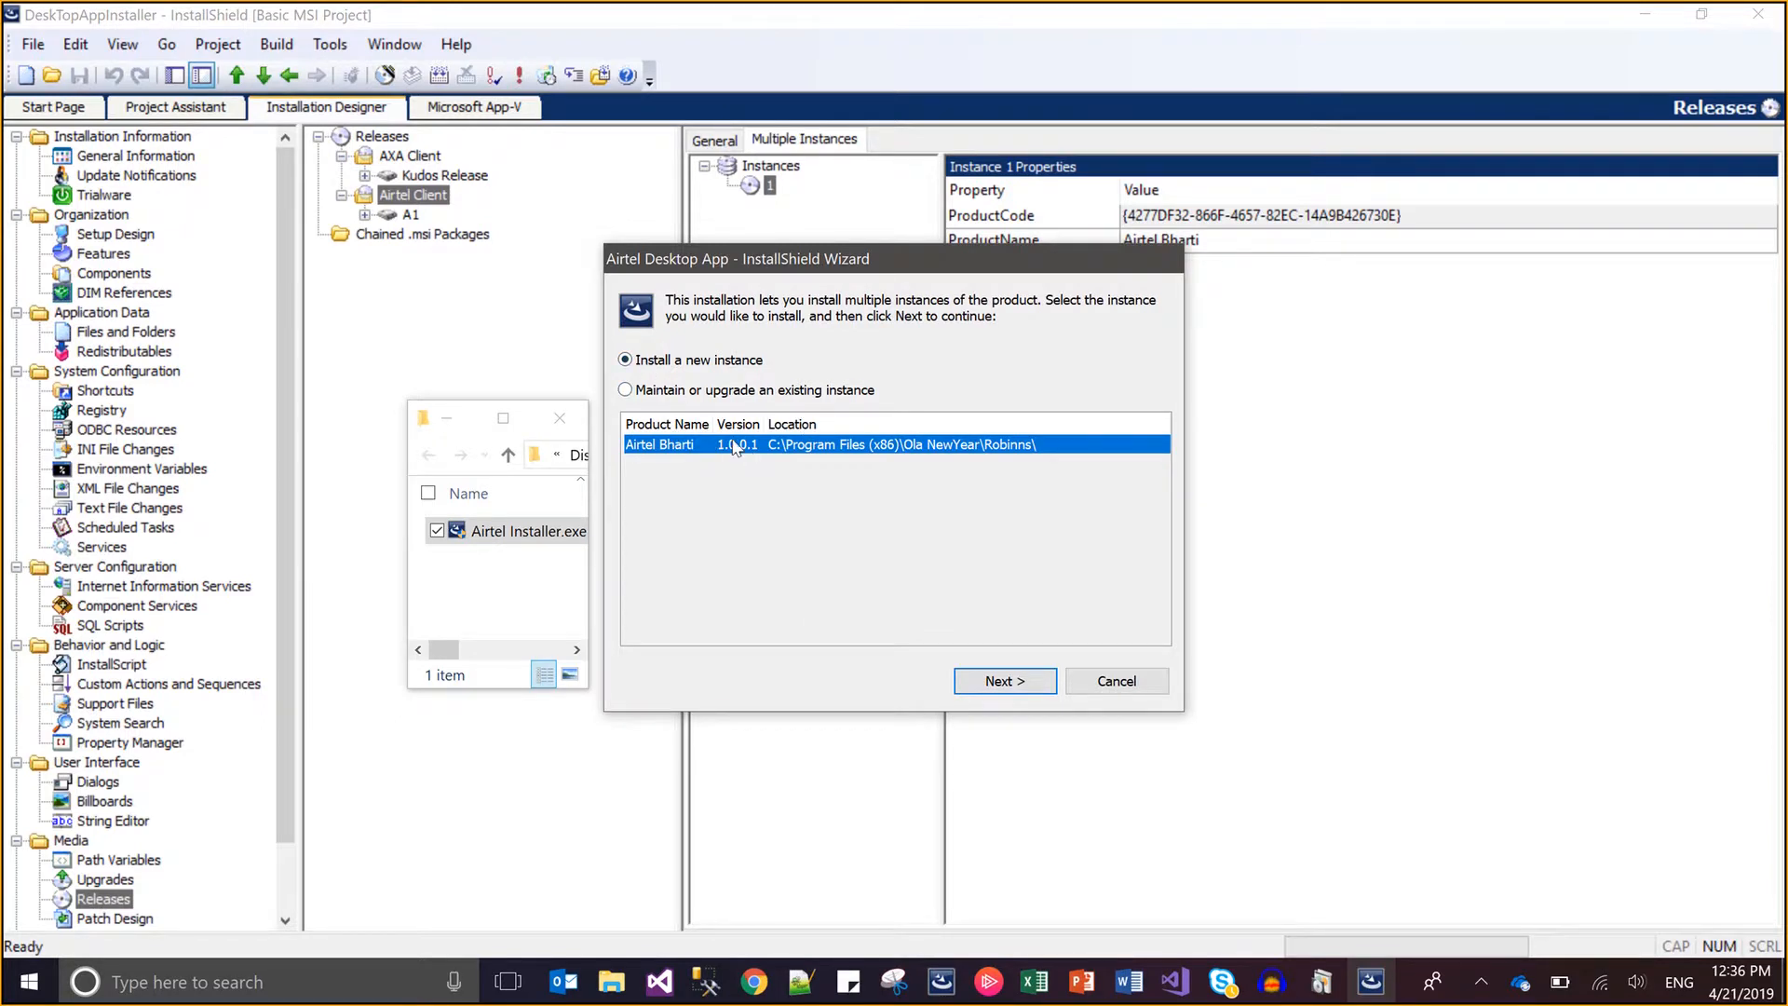
left_click(686, 392)
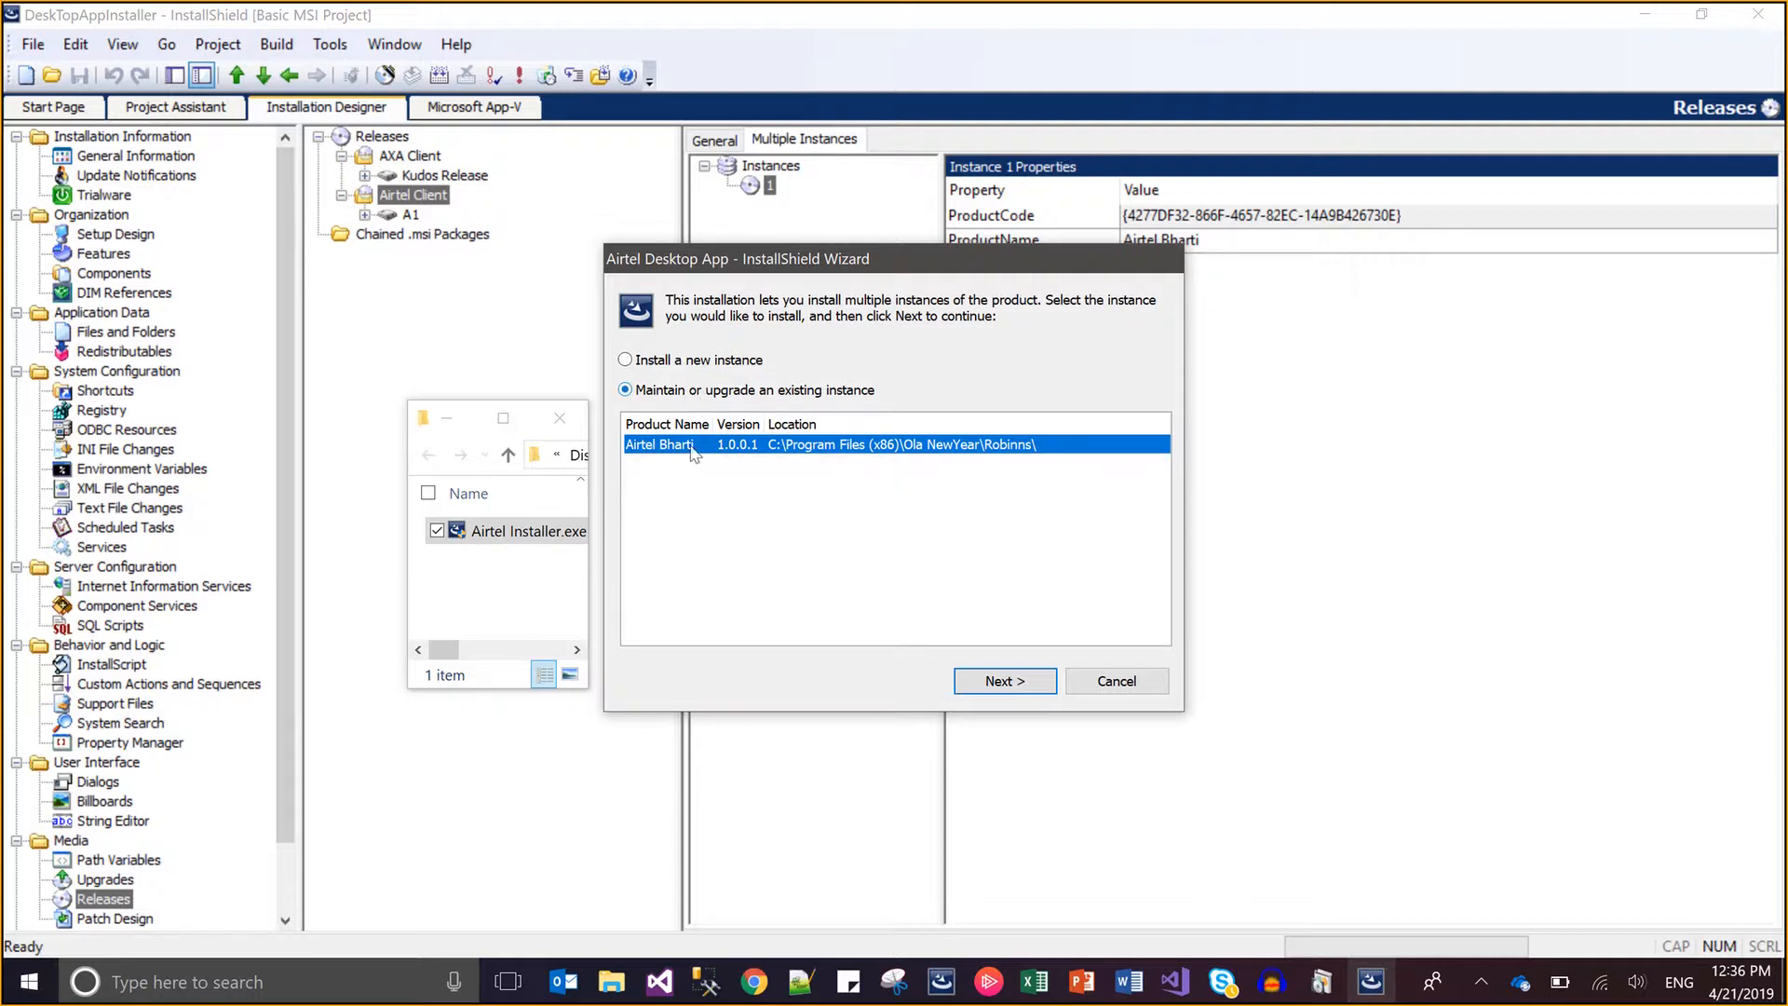
left_click(997, 682)
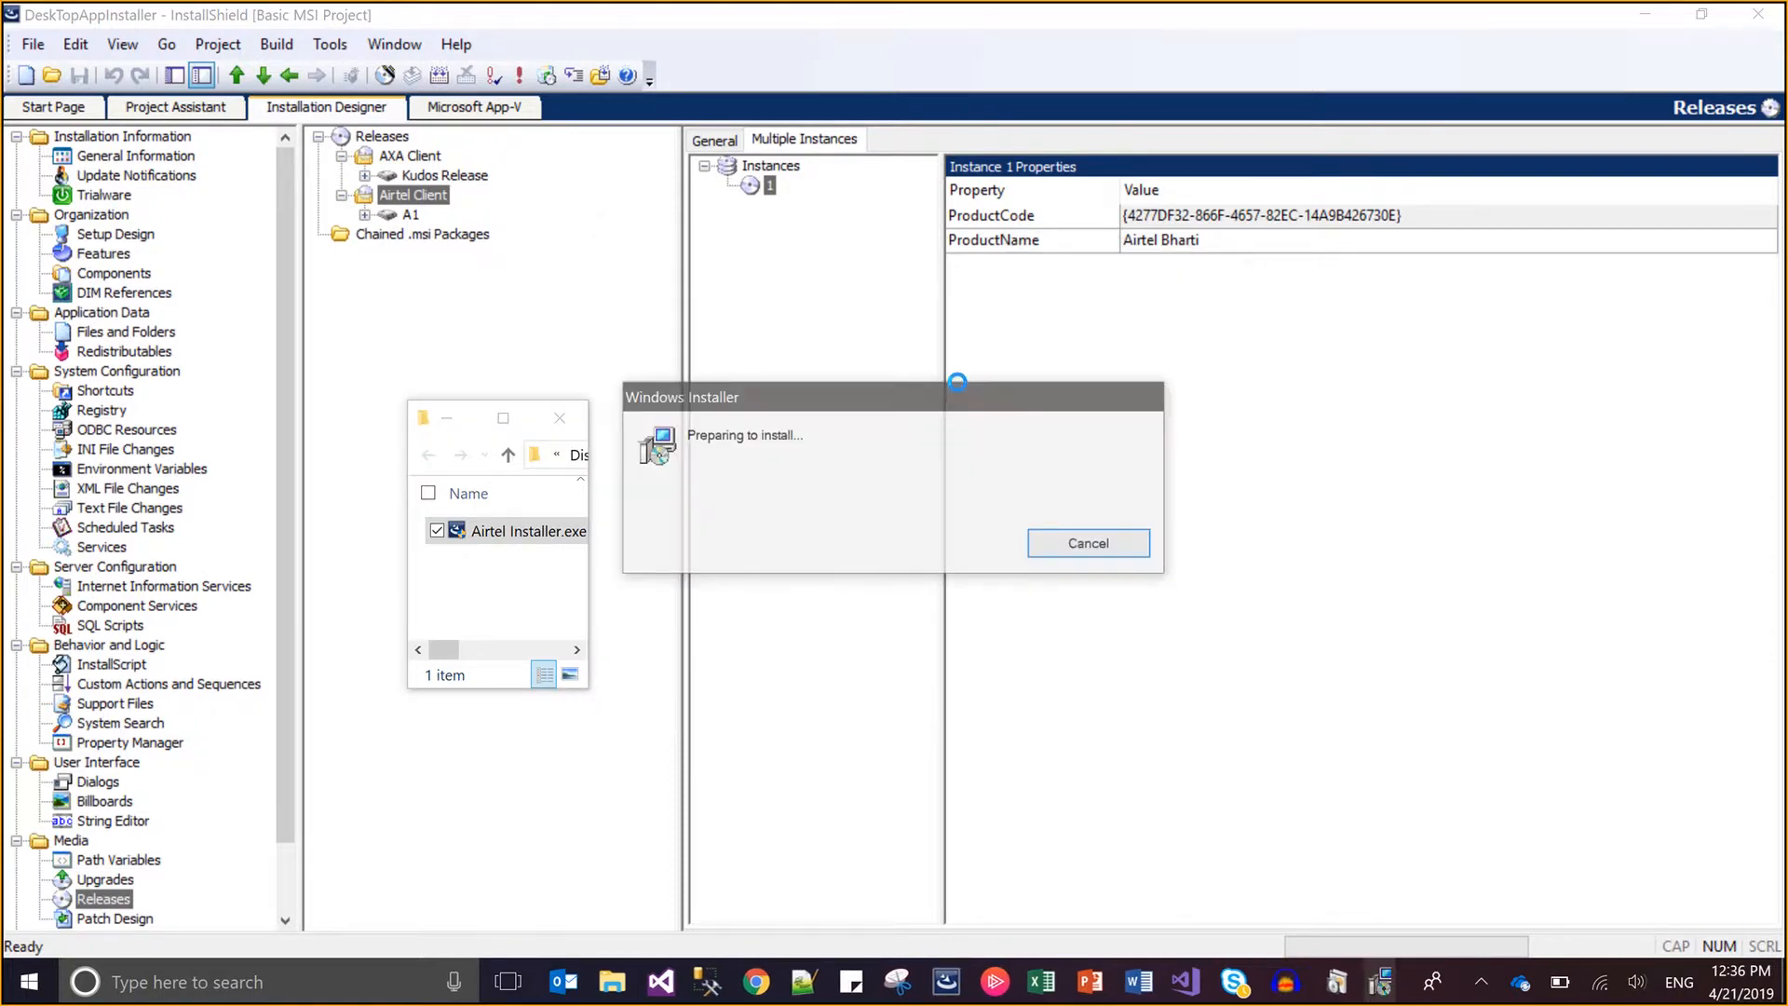
left_click(1004, 691)
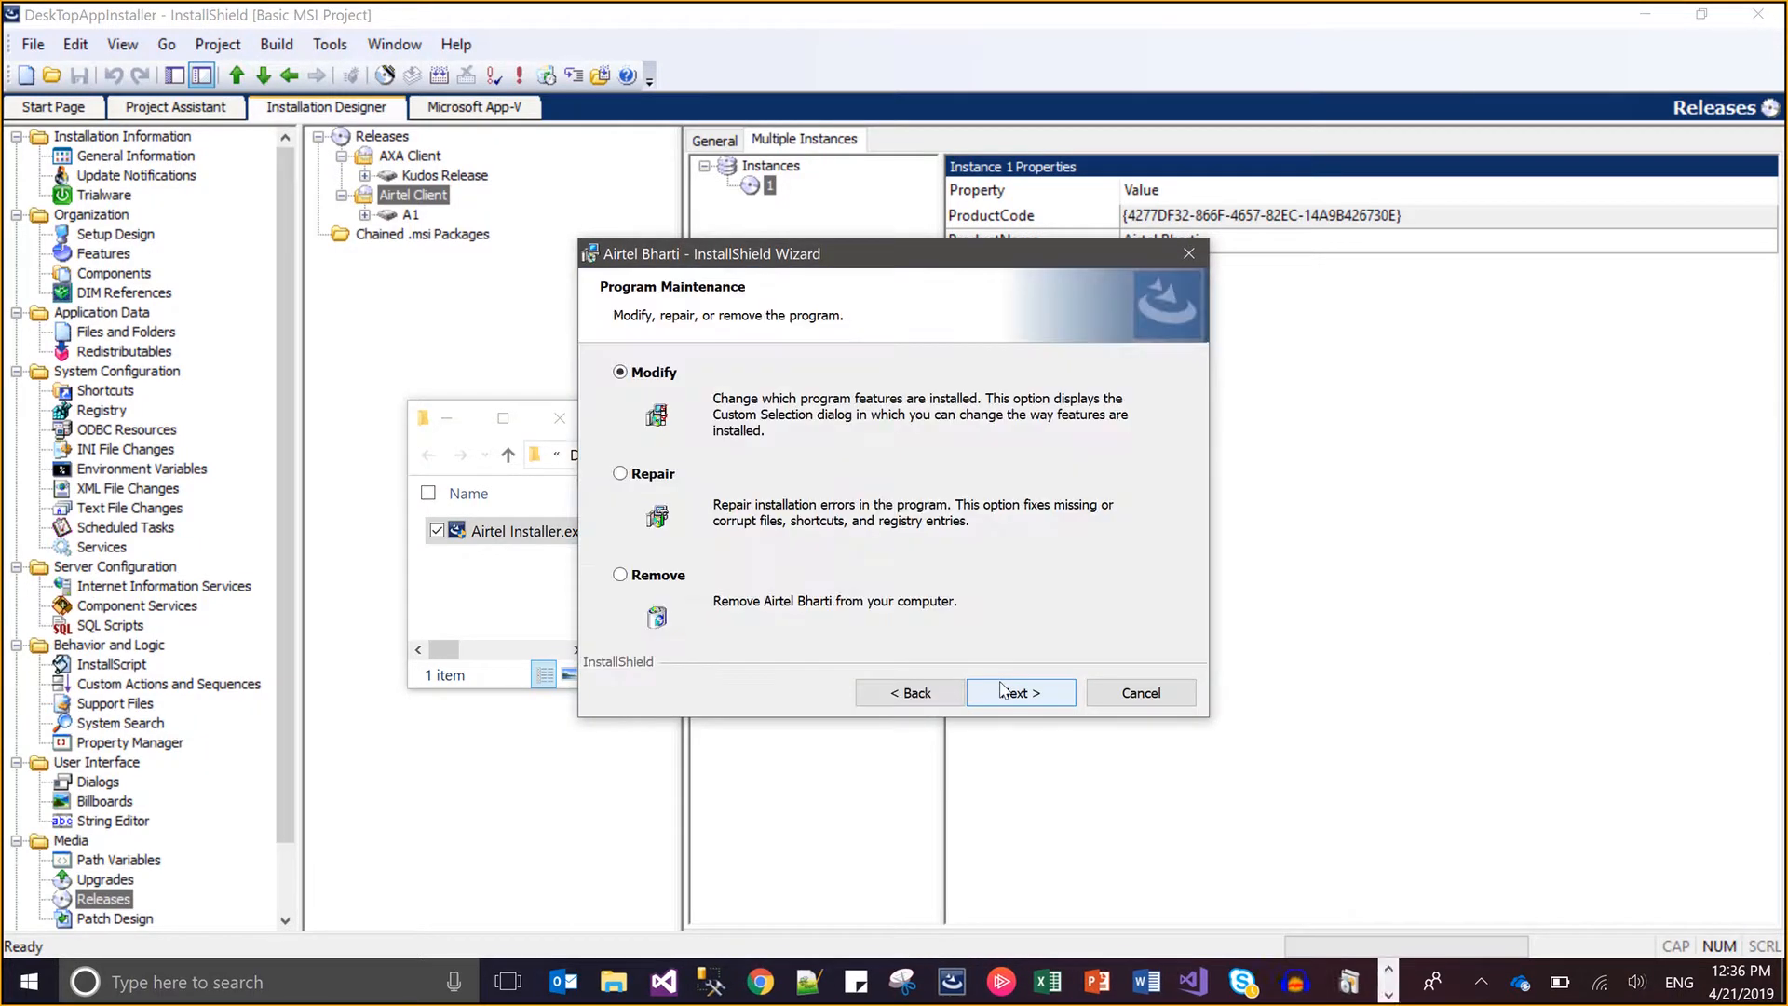
left_click(672, 578)
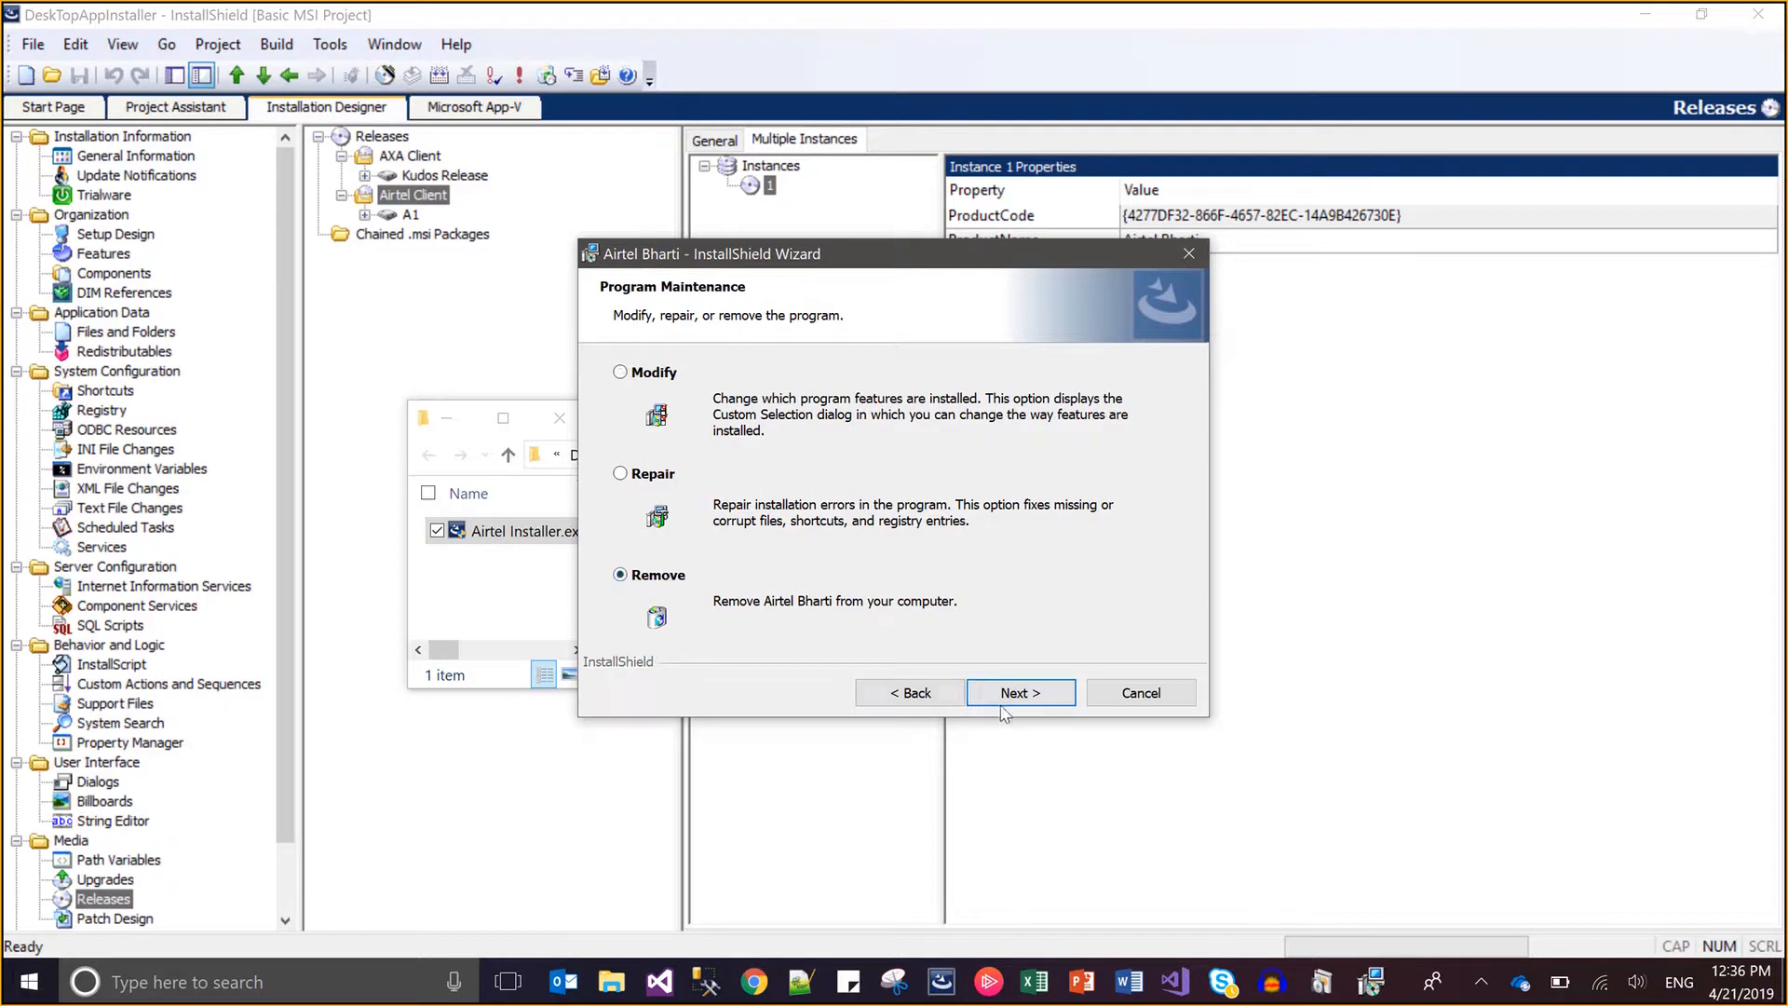
left_click(1001, 694)
left_click(999, 694)
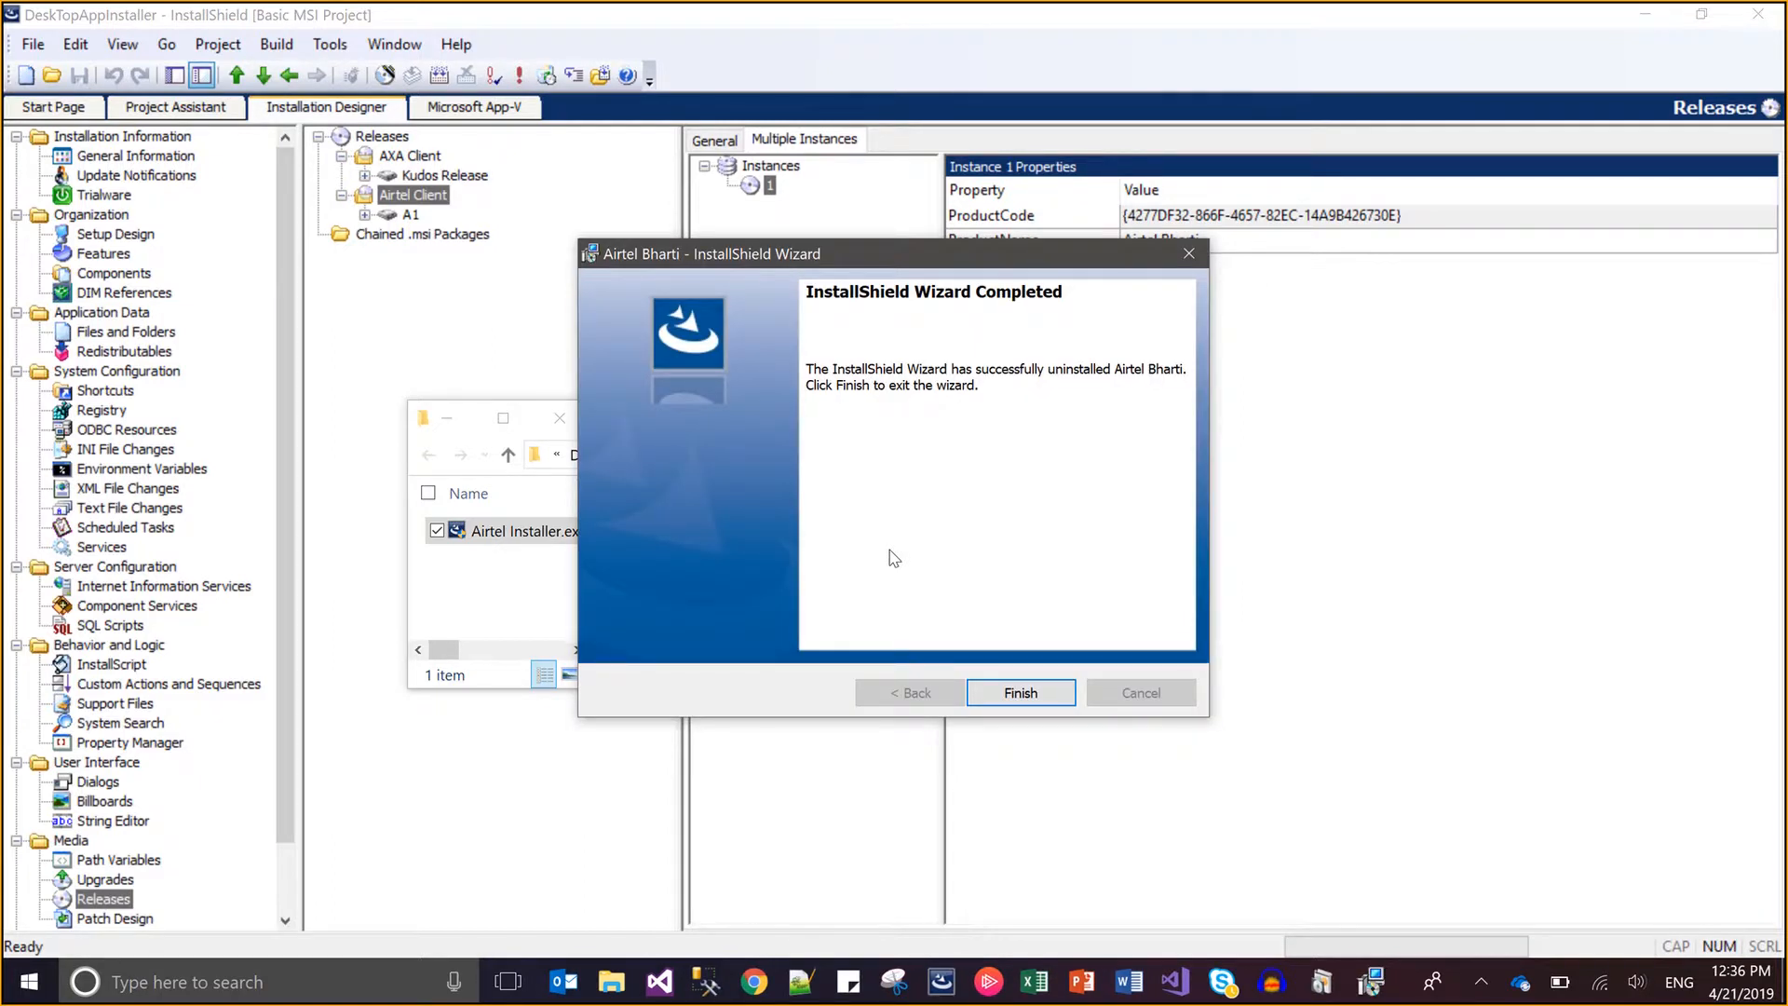
left_click(1004, 696)
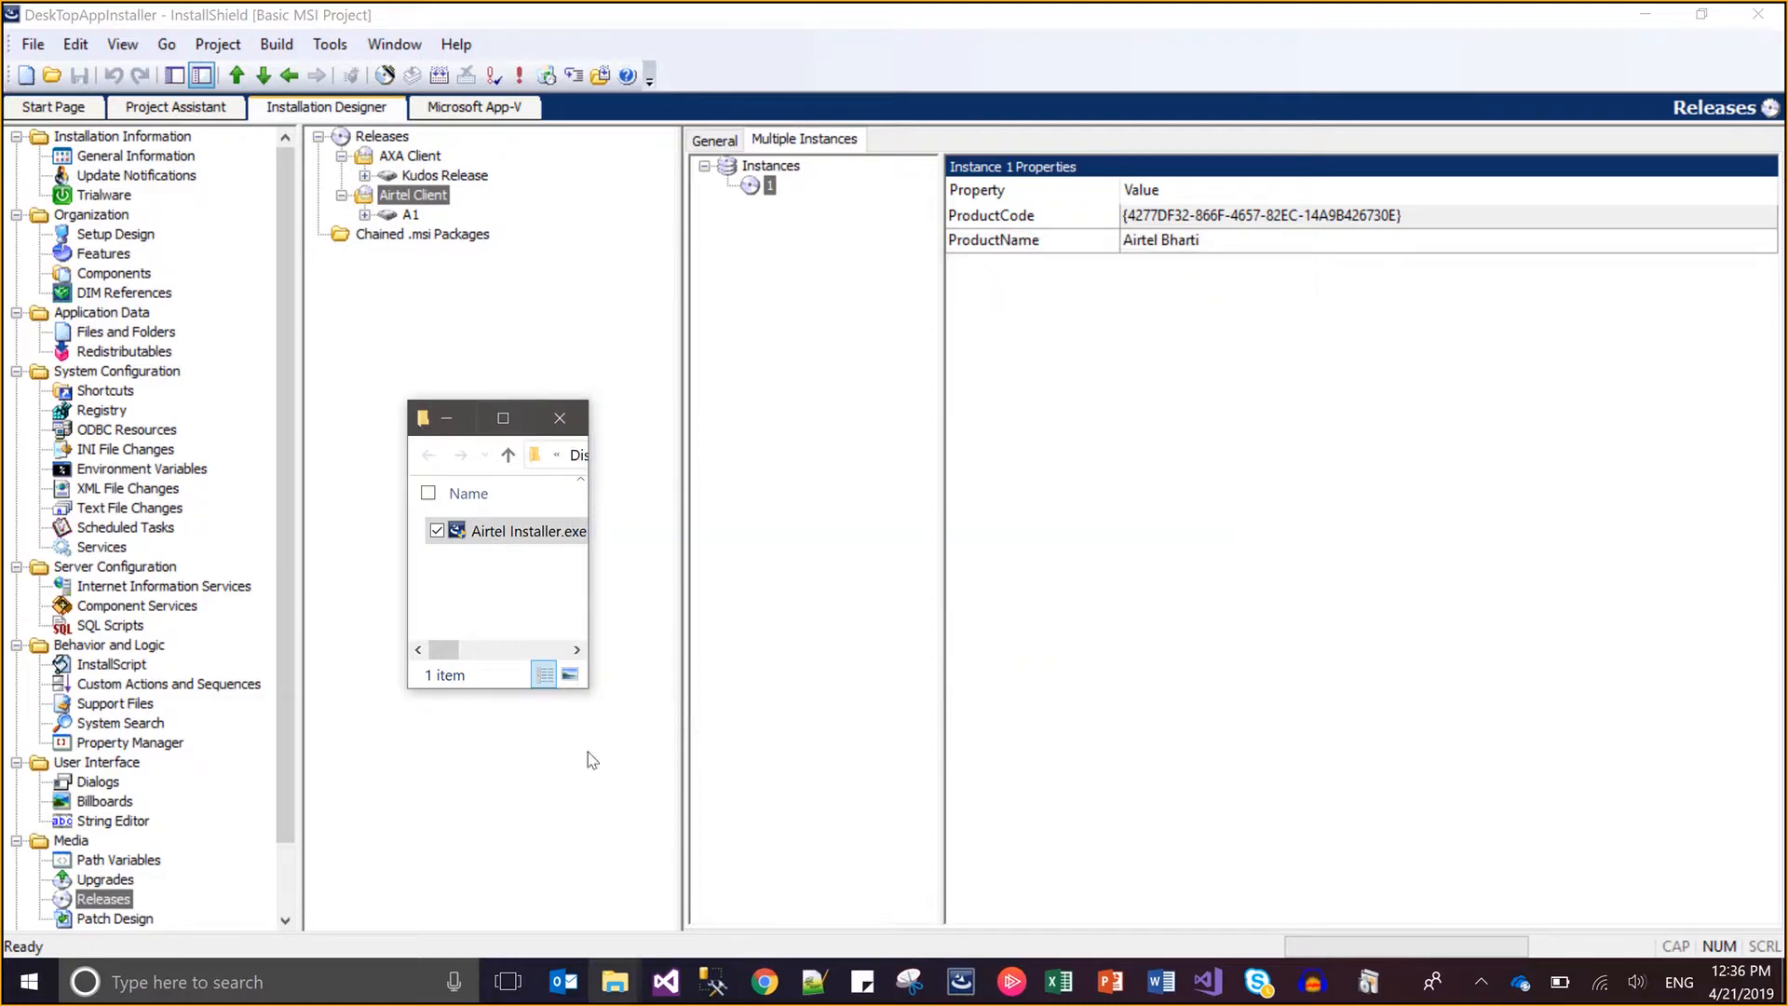
left_click(1371, 994)
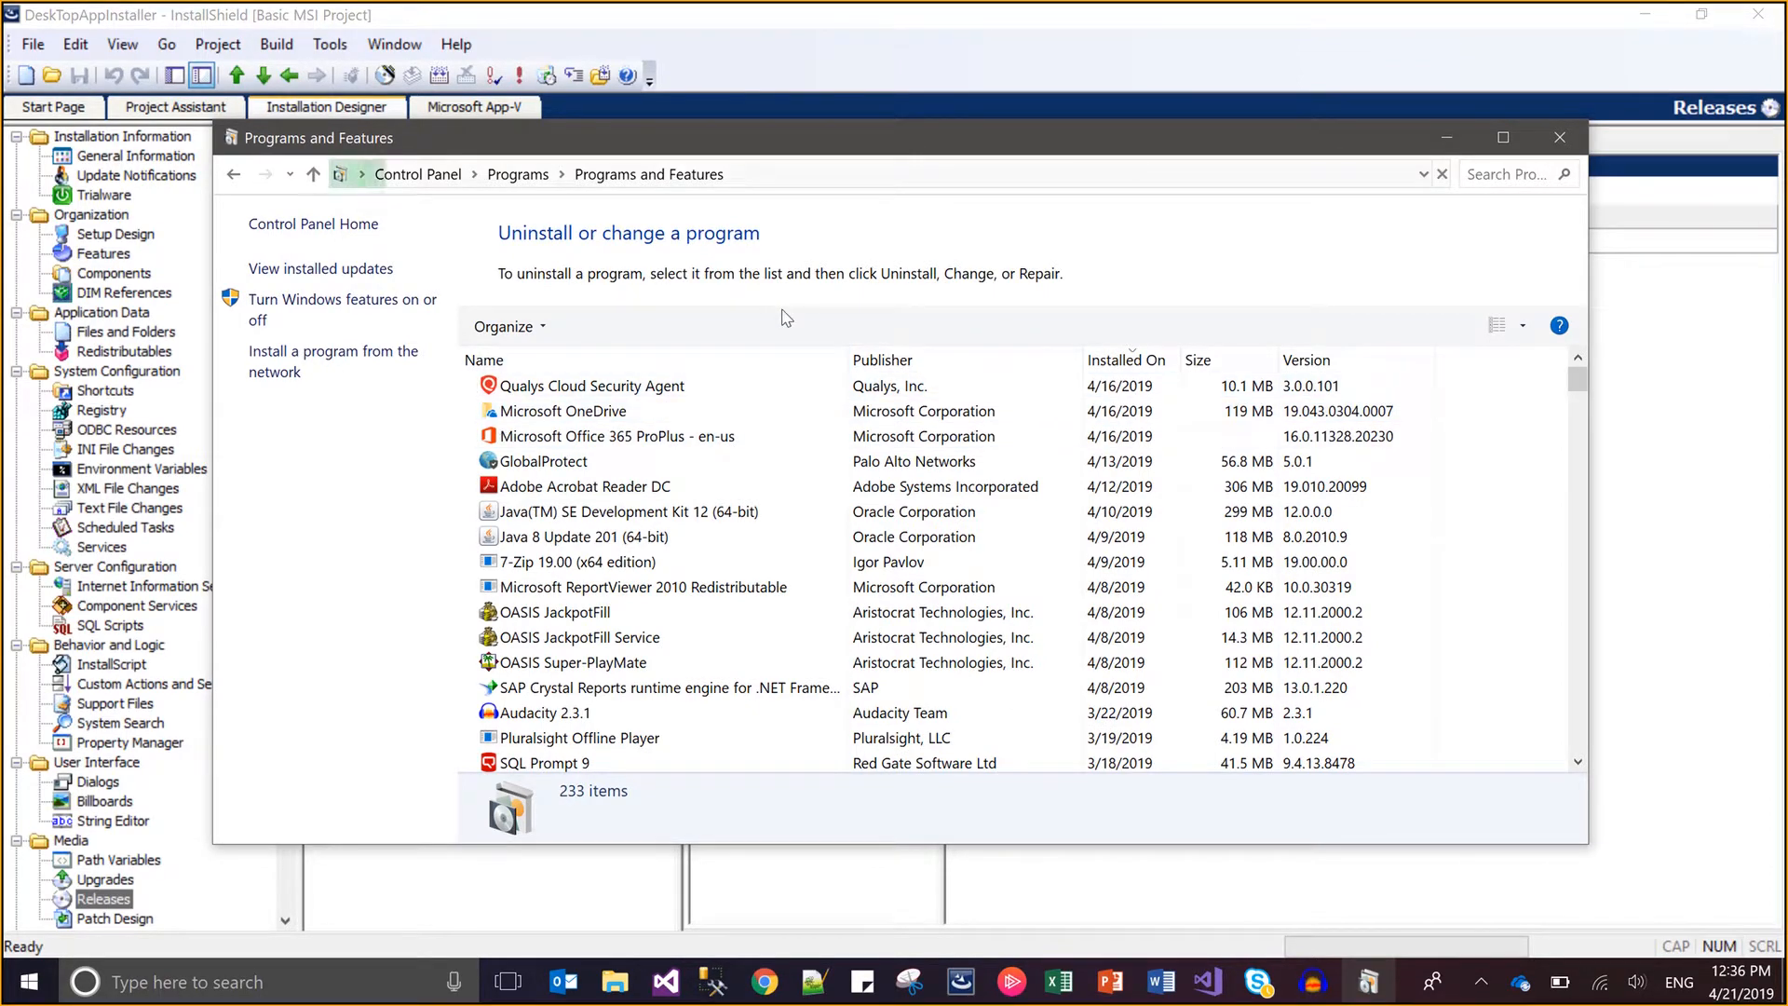
left_click(1446, 137)
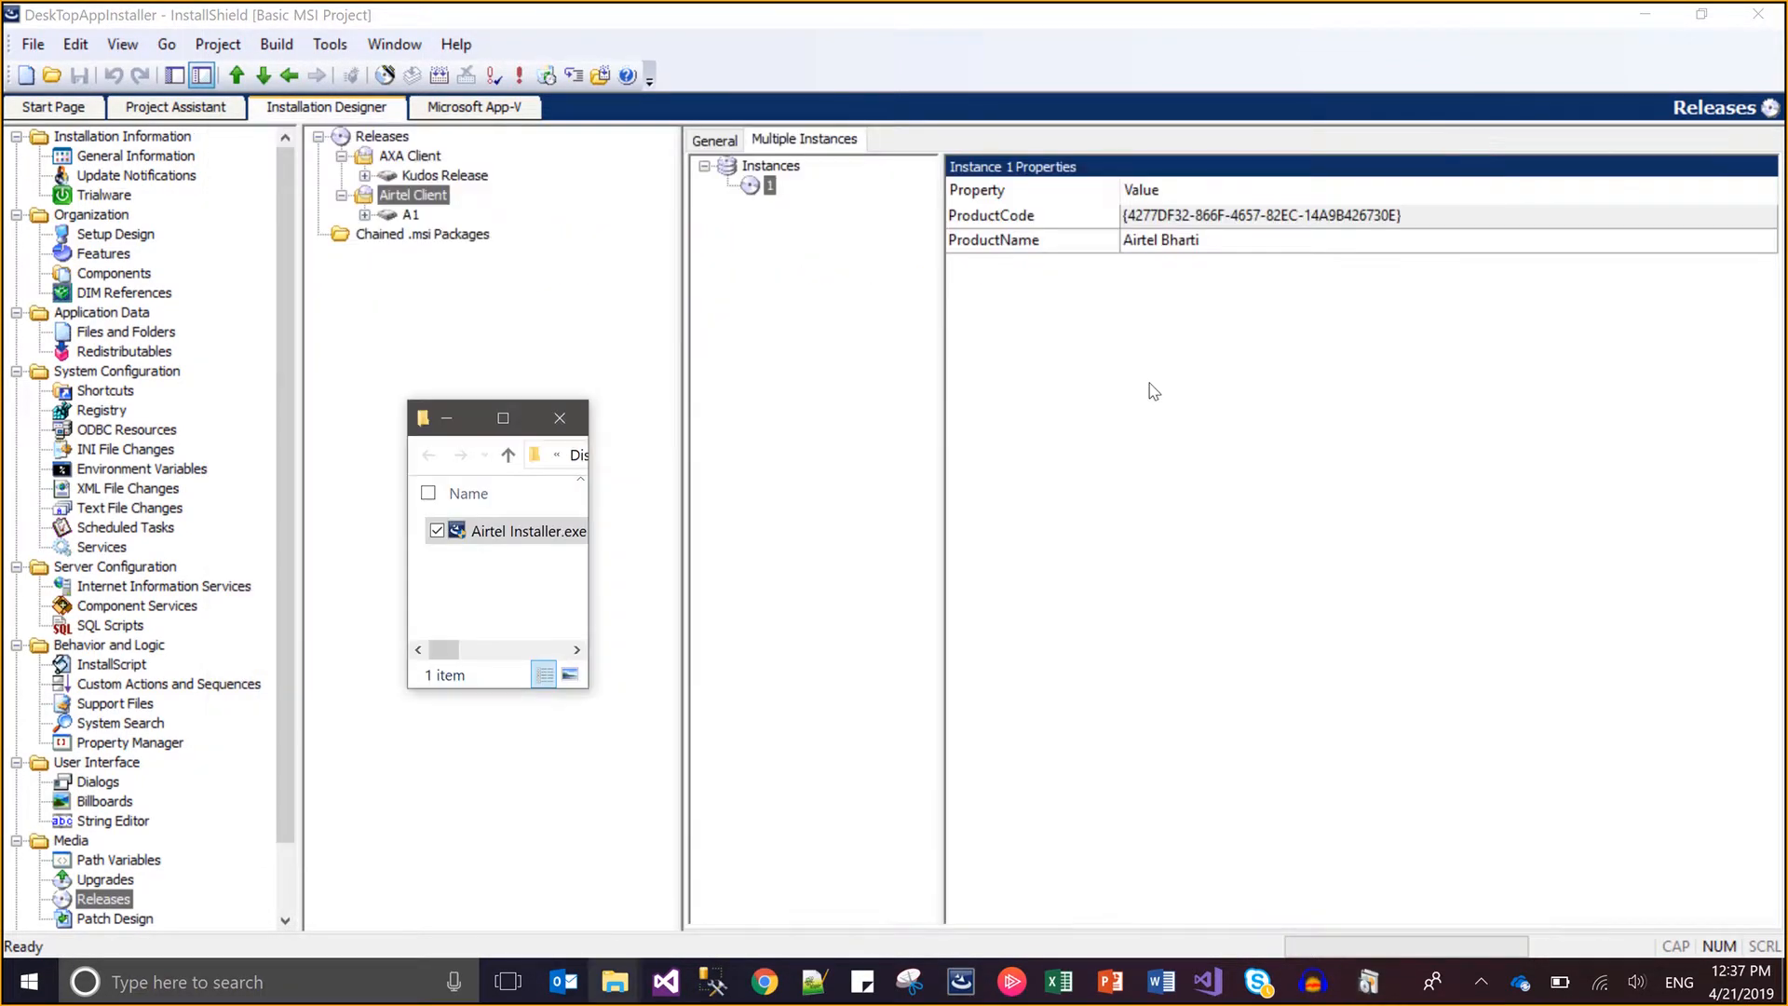
Run the Airtel Installer again to view its opening page, cancel the installation, and minimize the Disk1 folder.
double_click(511, 539)
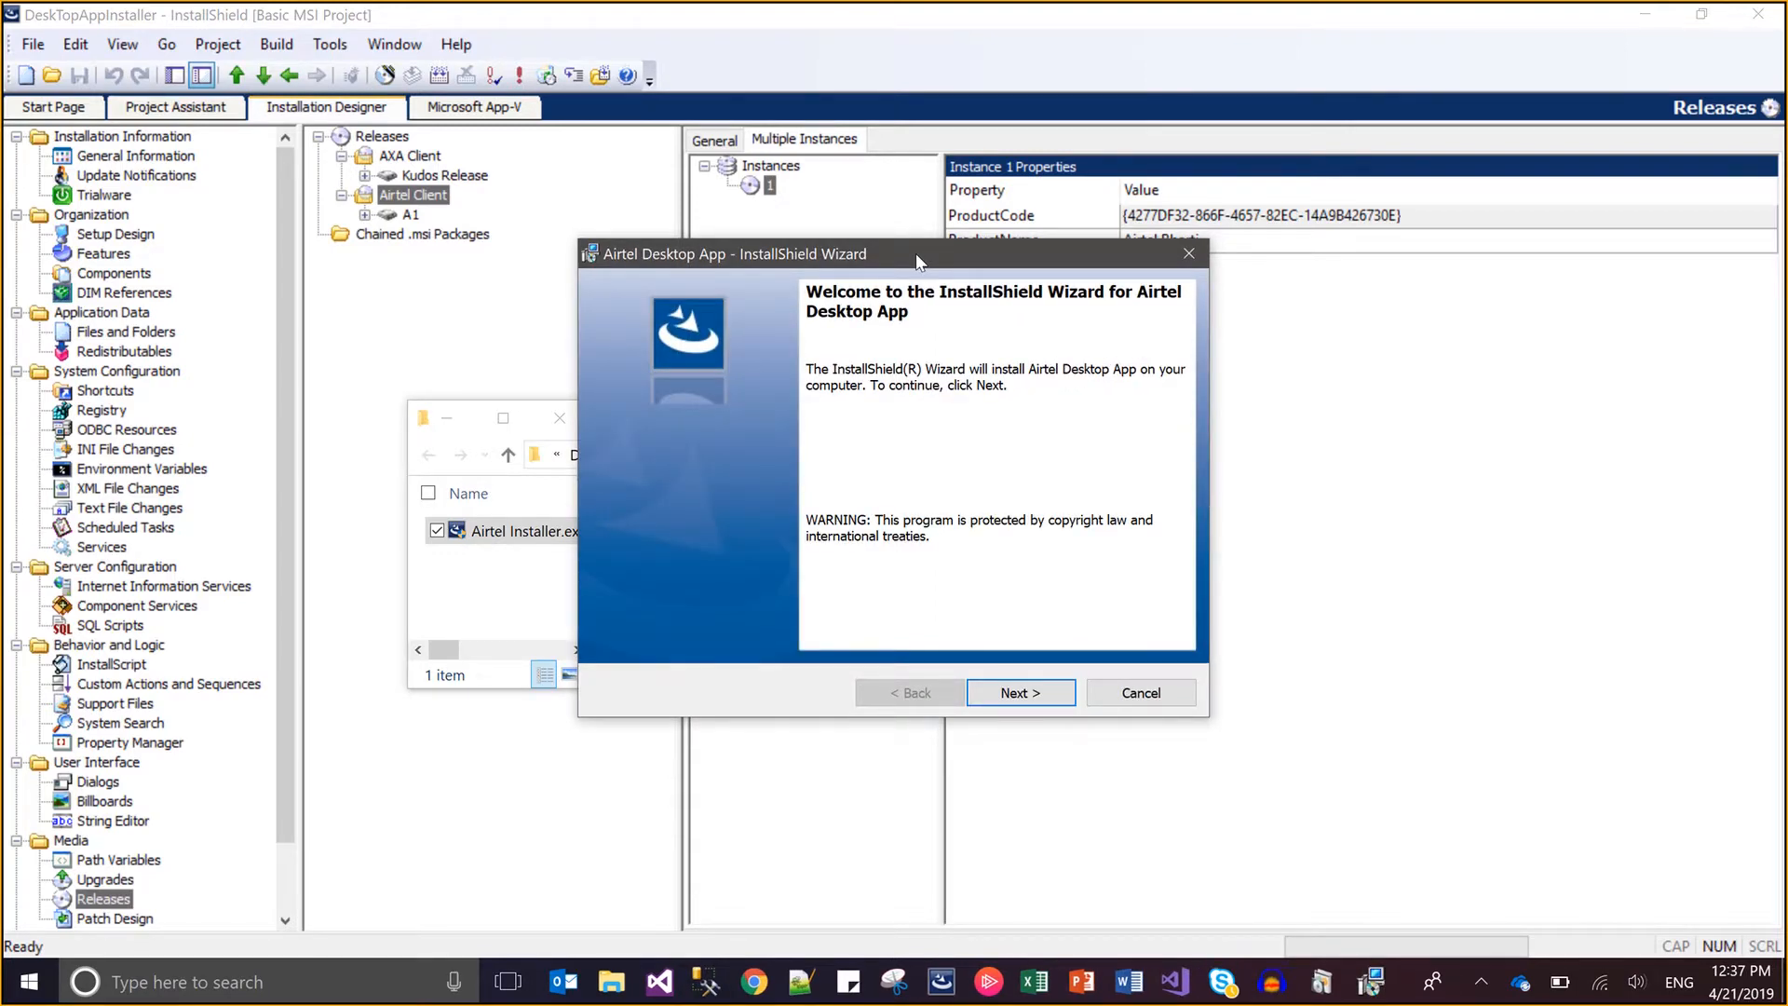
left_click(1187, 254)
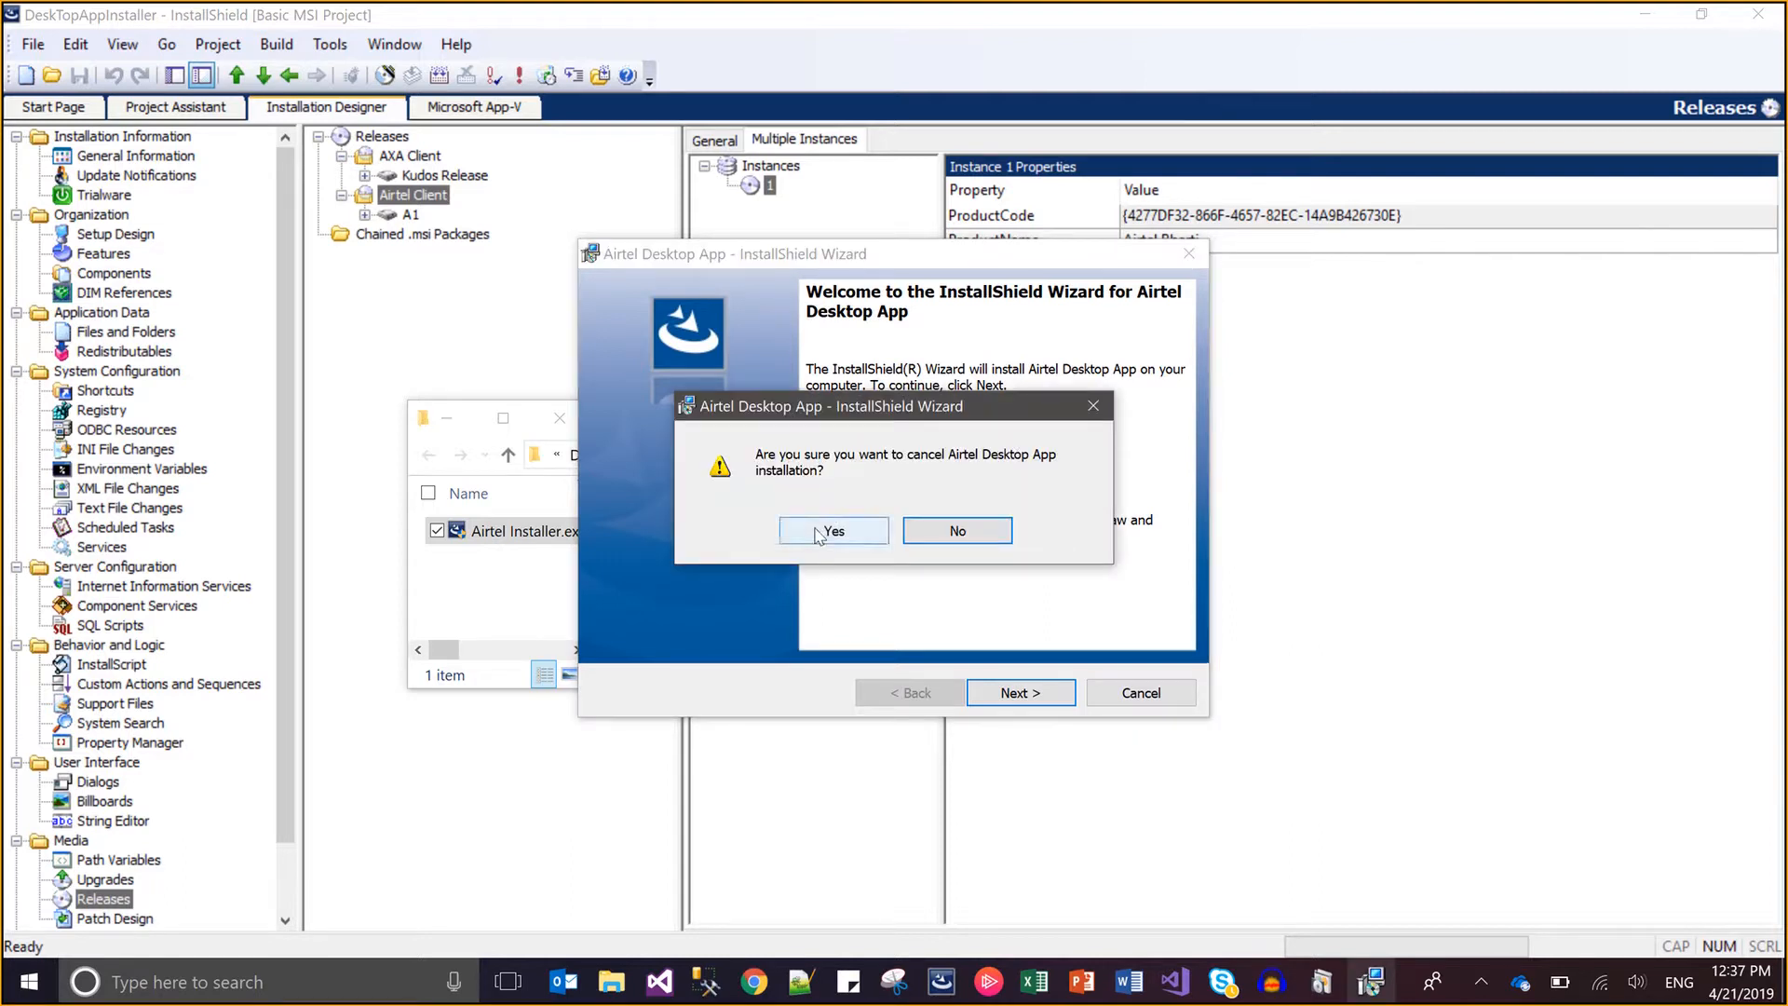
left_click(833, 523)
left_click(1020, 693)
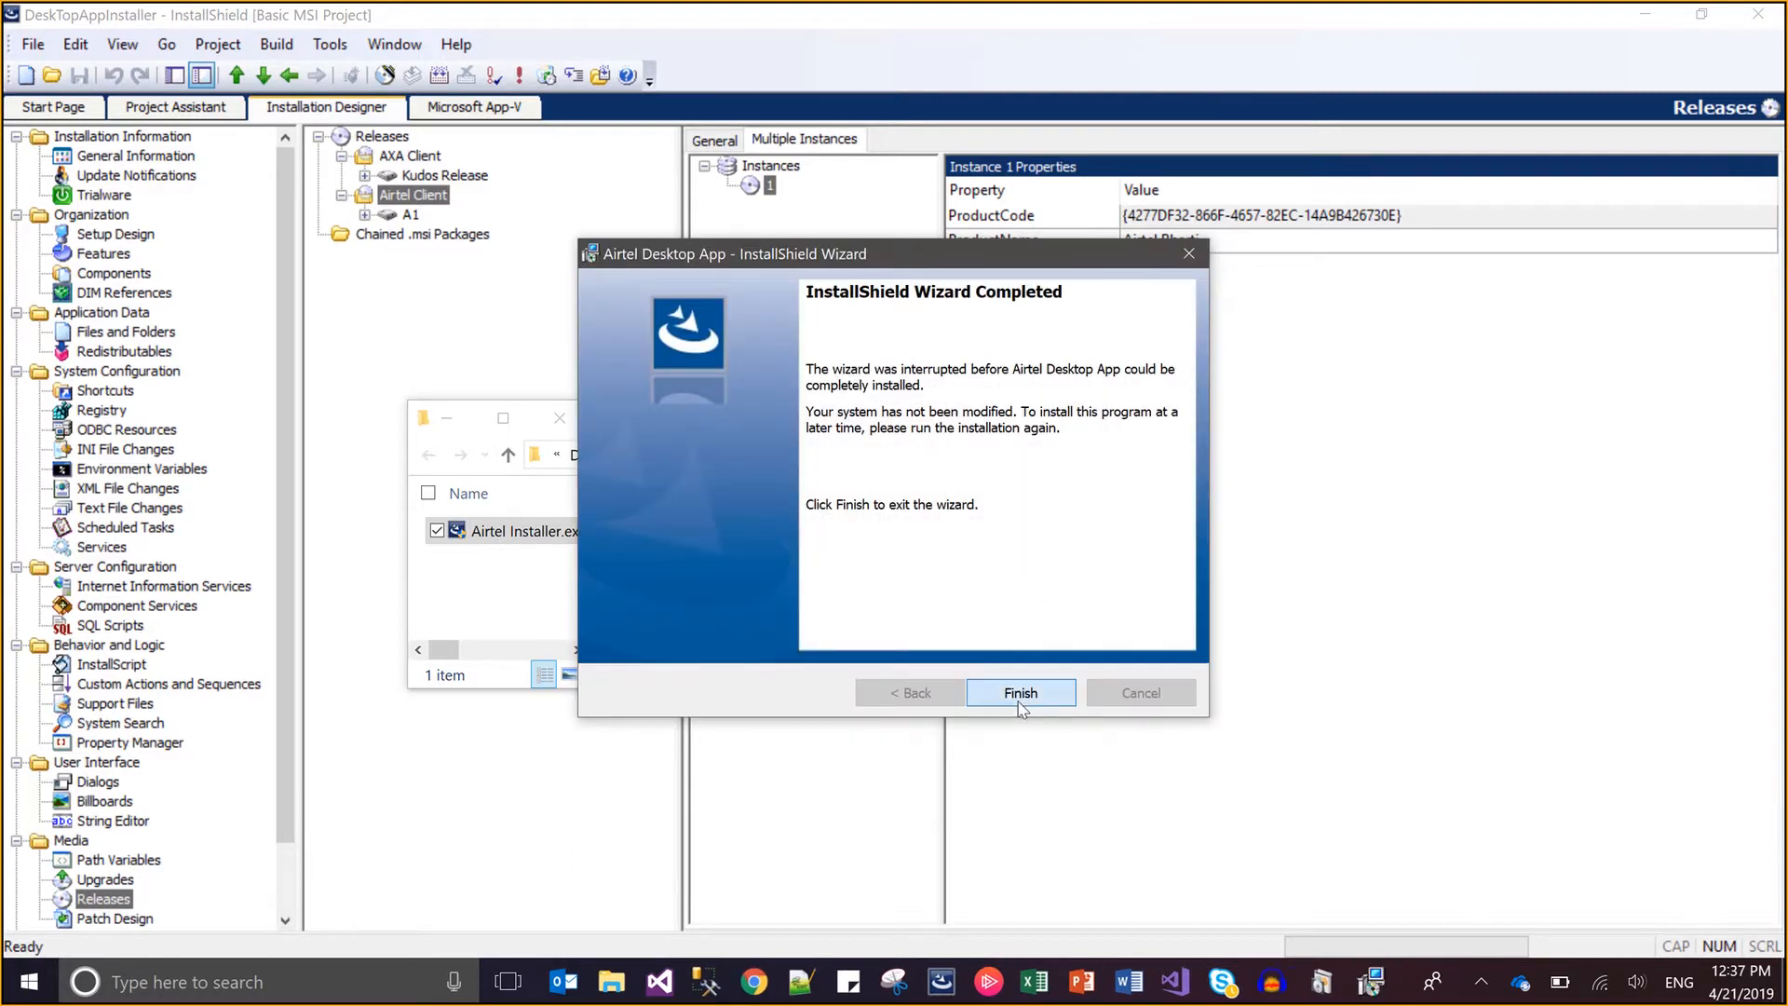
left_click(458, 410)
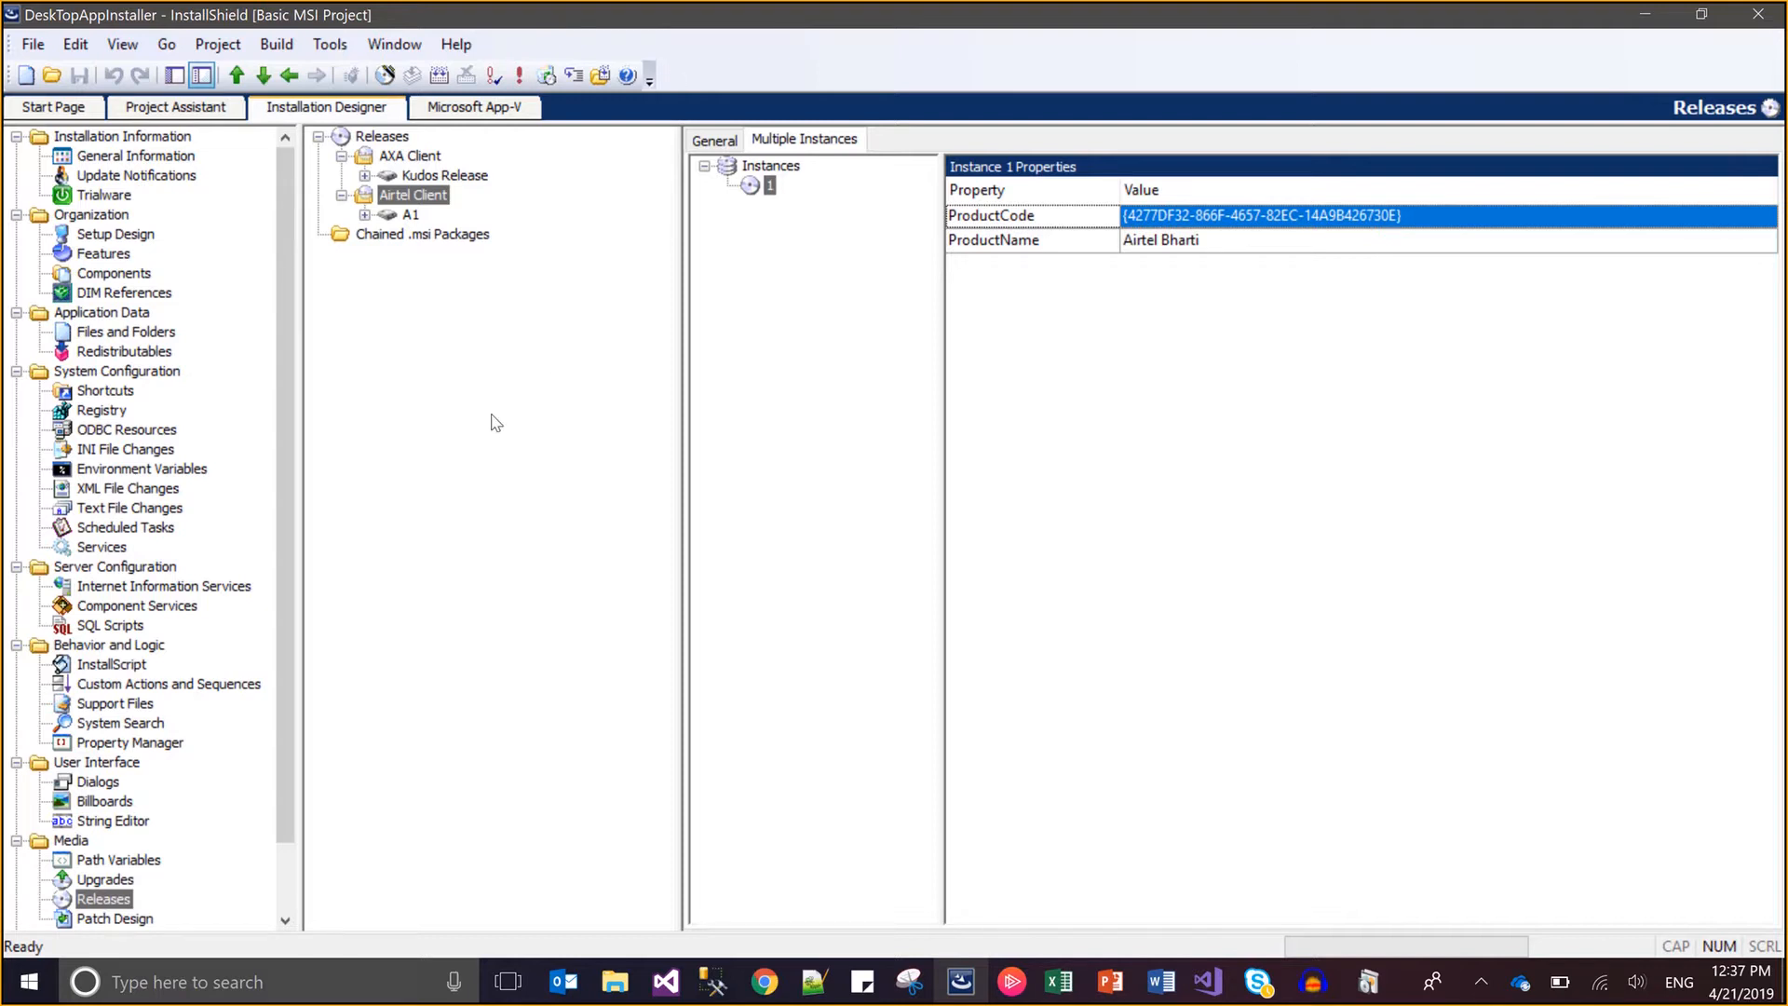
Review the instances of AXA Client and Airtel Client, Airtel Client's general properties, and the settings of release A1.
left_click(416, 156)
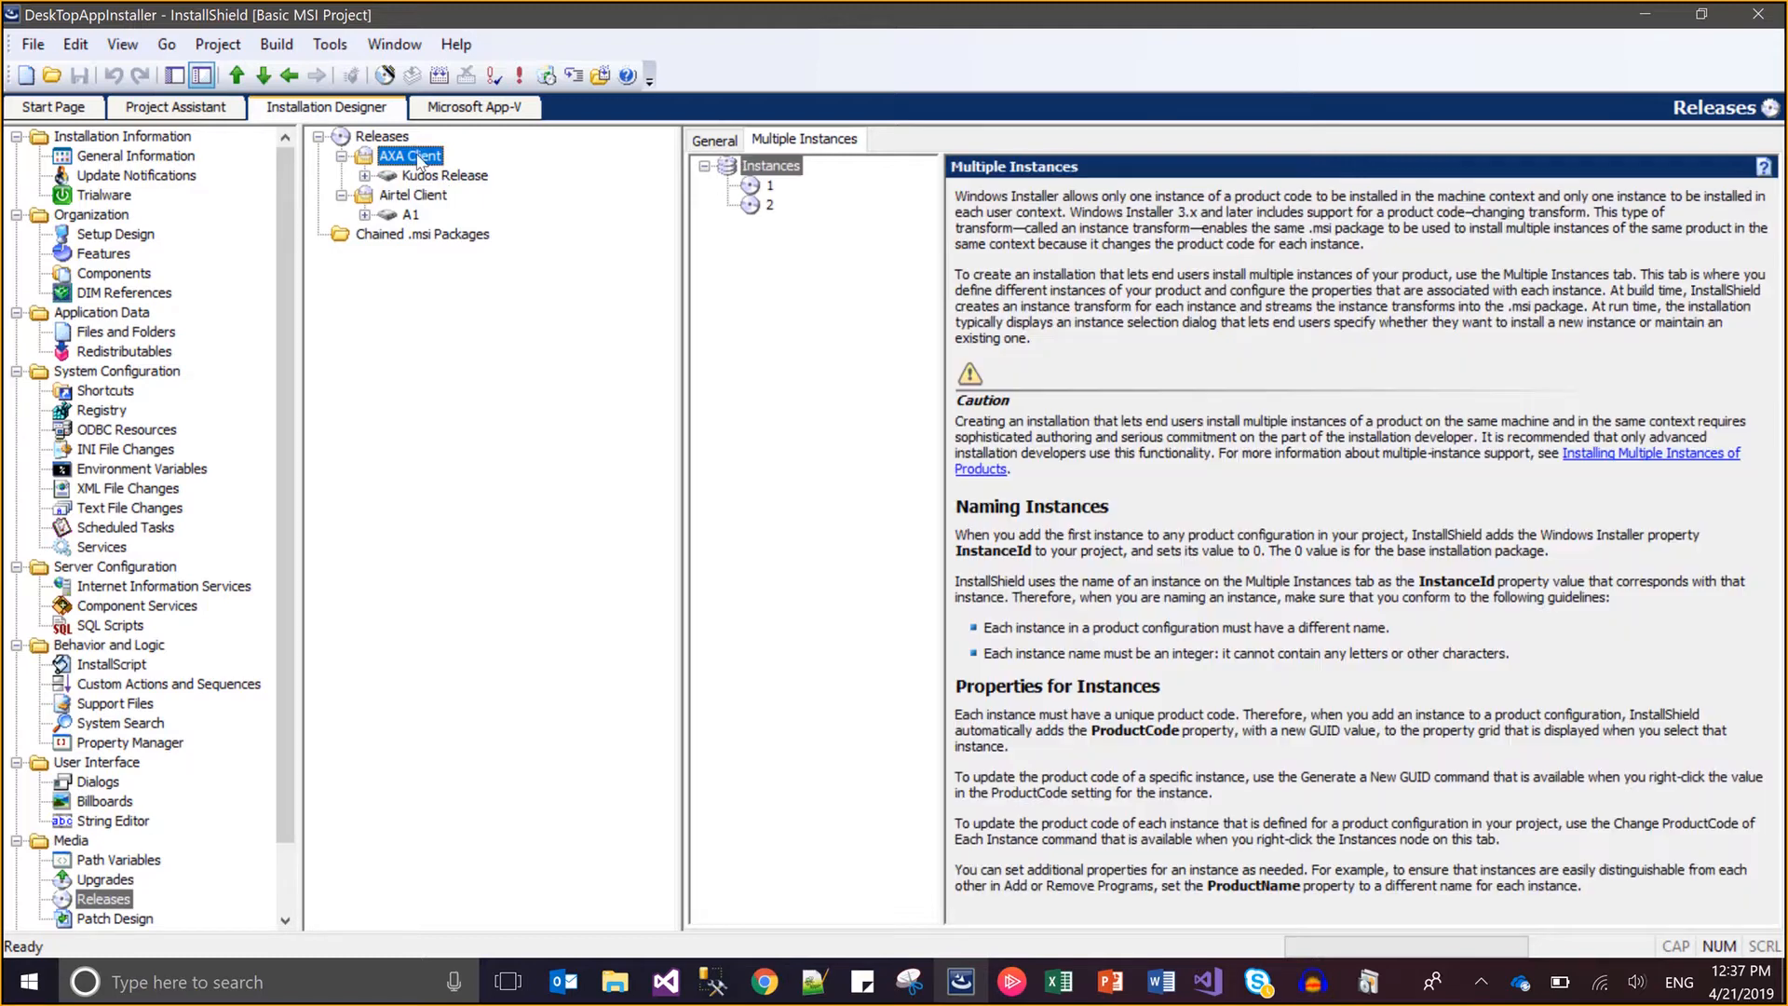
left_click(416, 194)
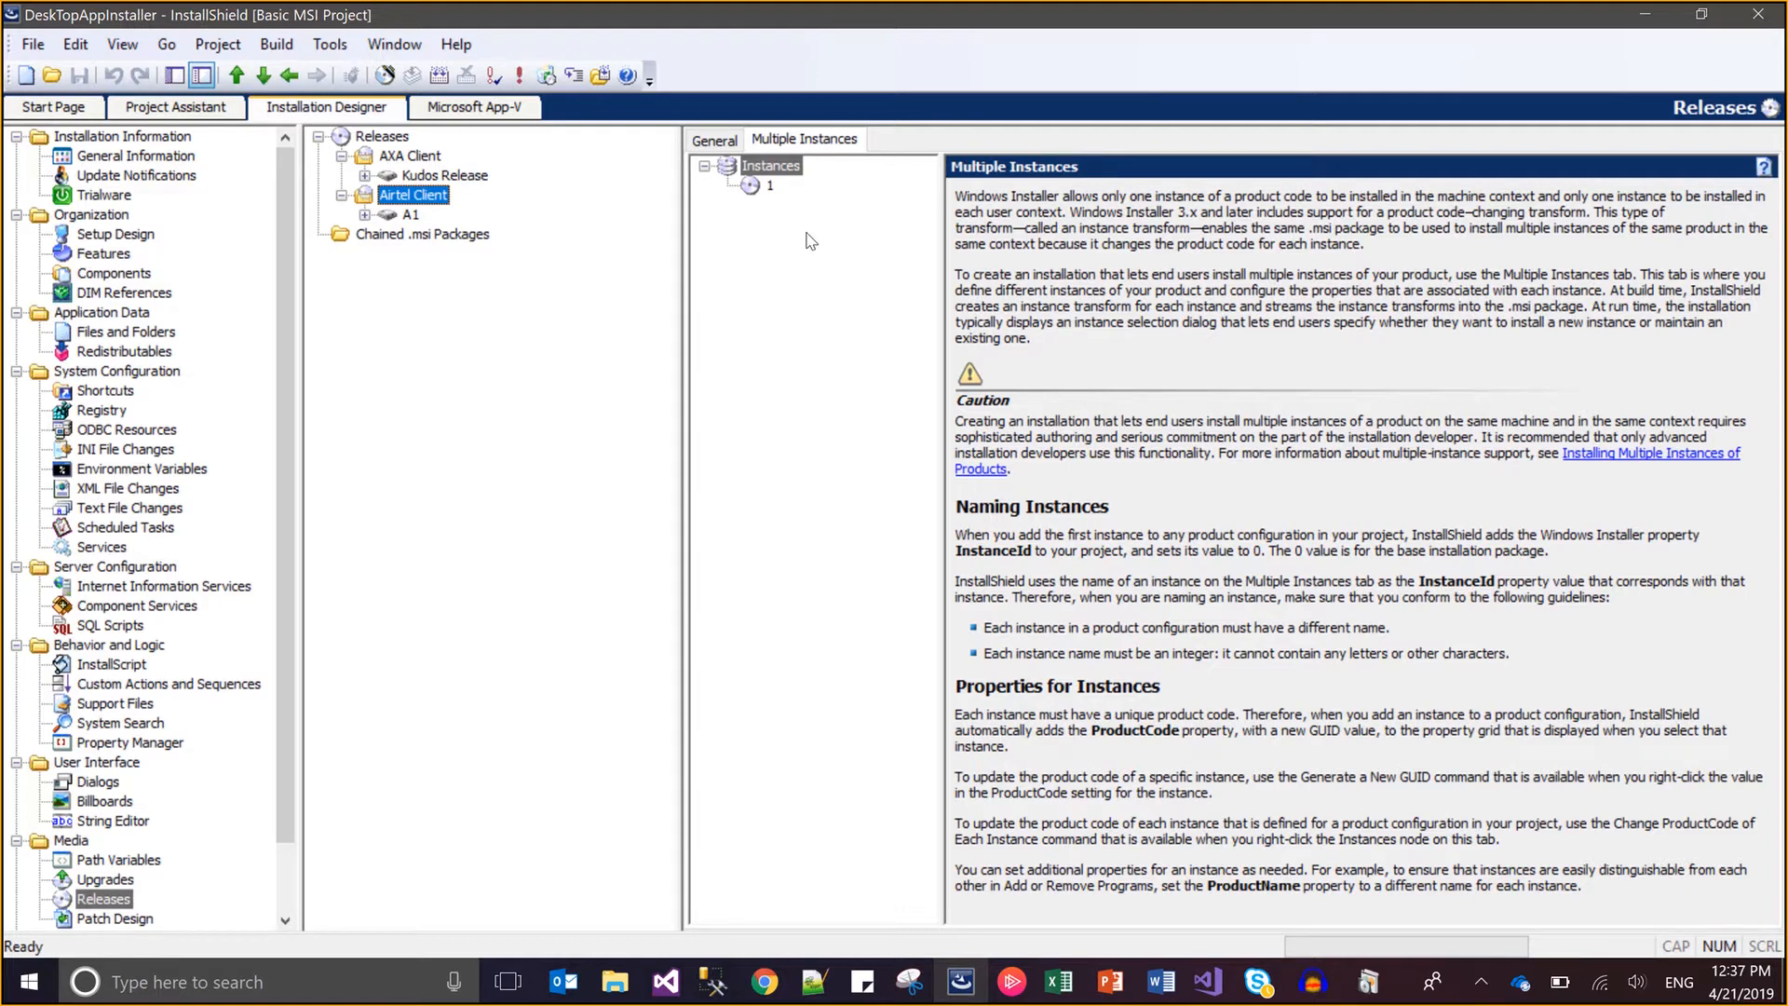
left_click(719, 144)
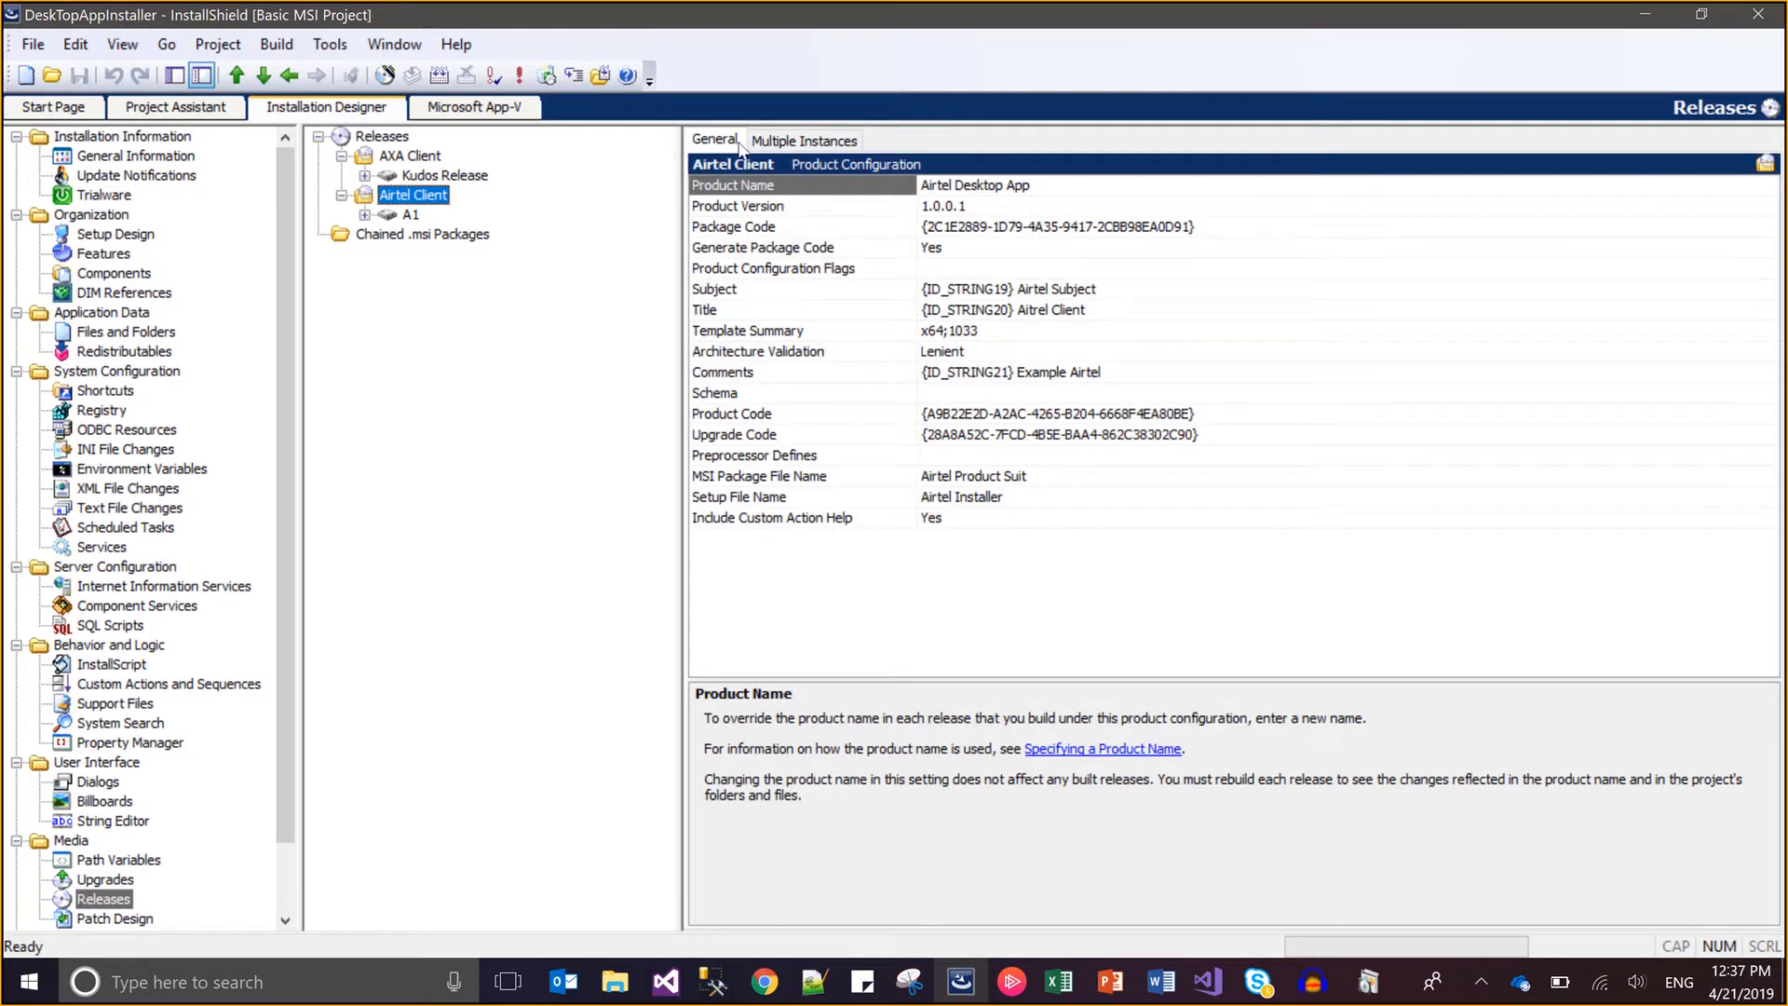
left_click(826, 152)
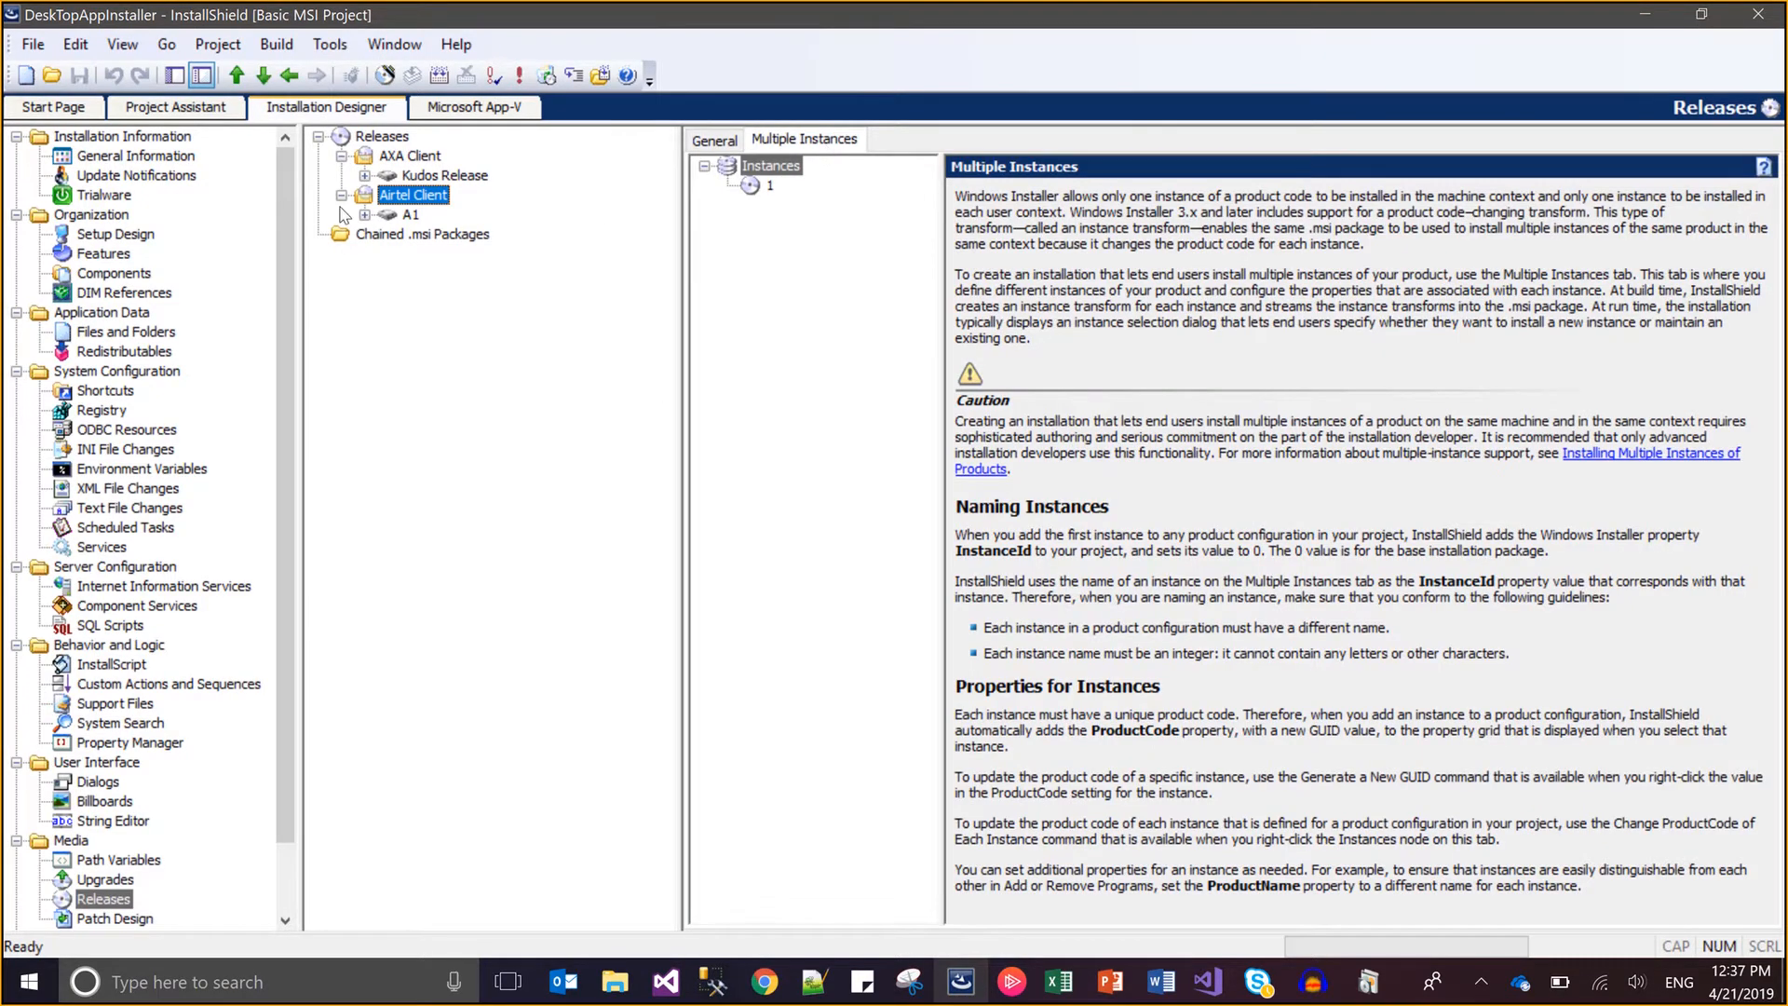
left_click(377, 214)
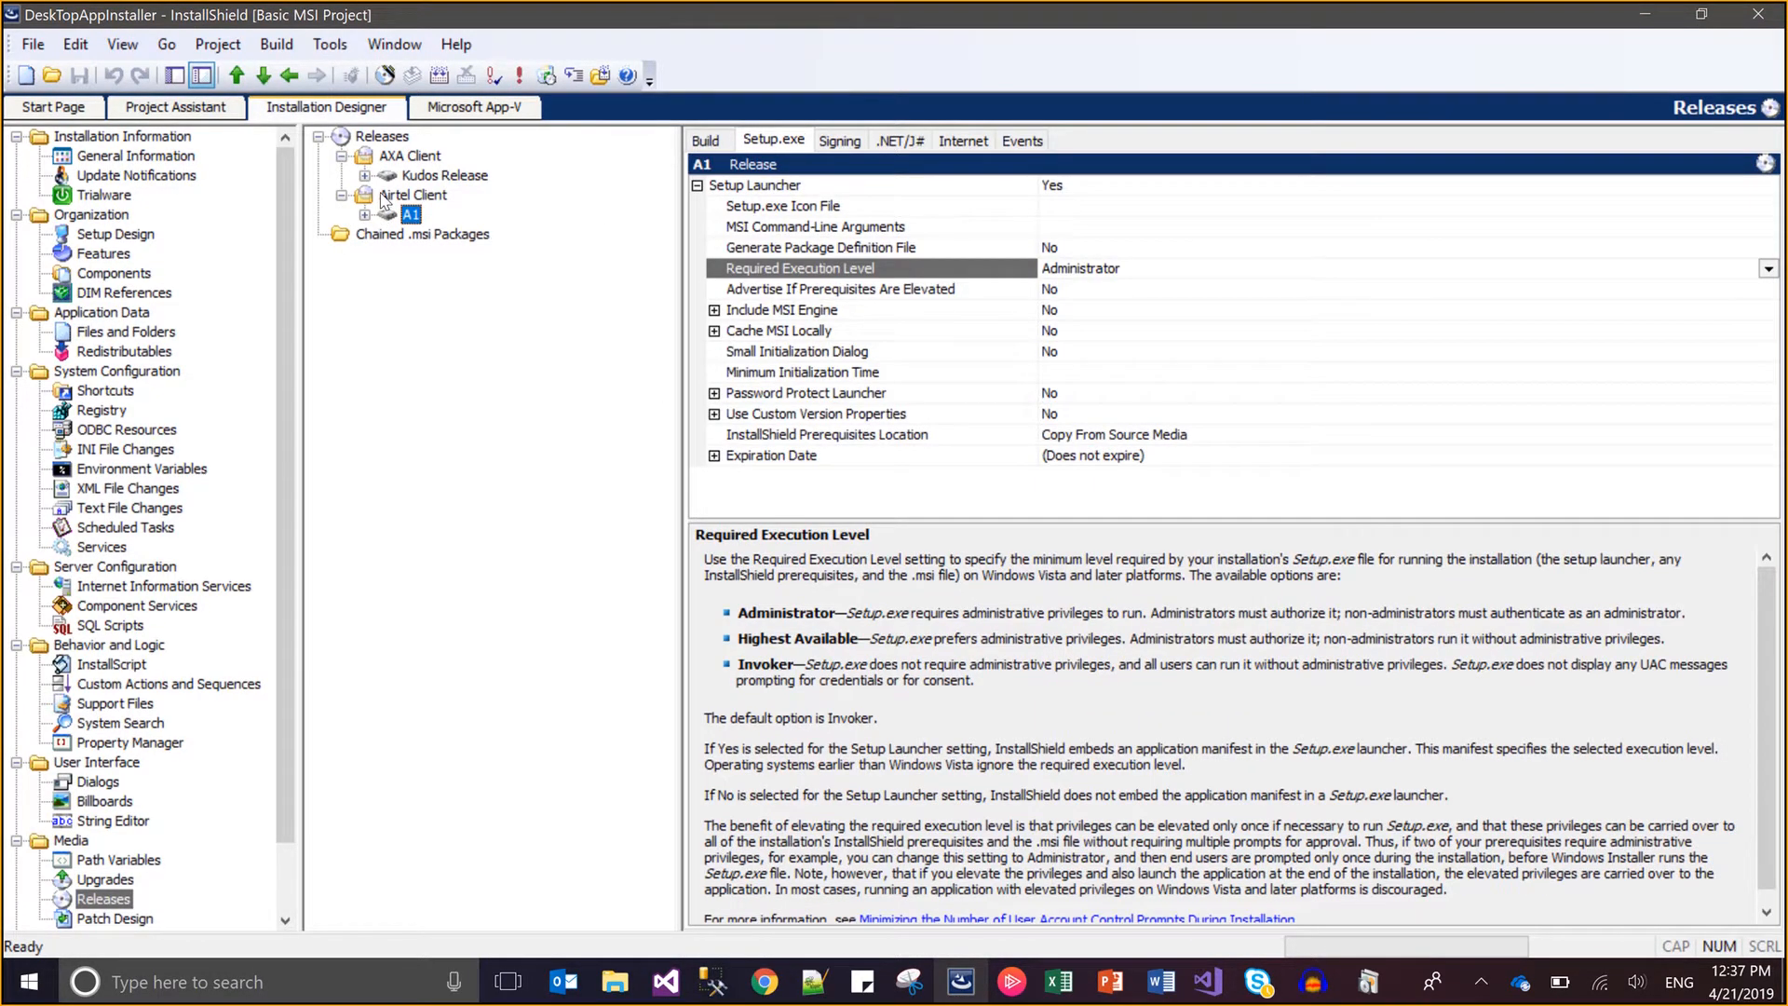
Add a new release named A2 under the Airtel Client product configuration.
left_click(382, 197)
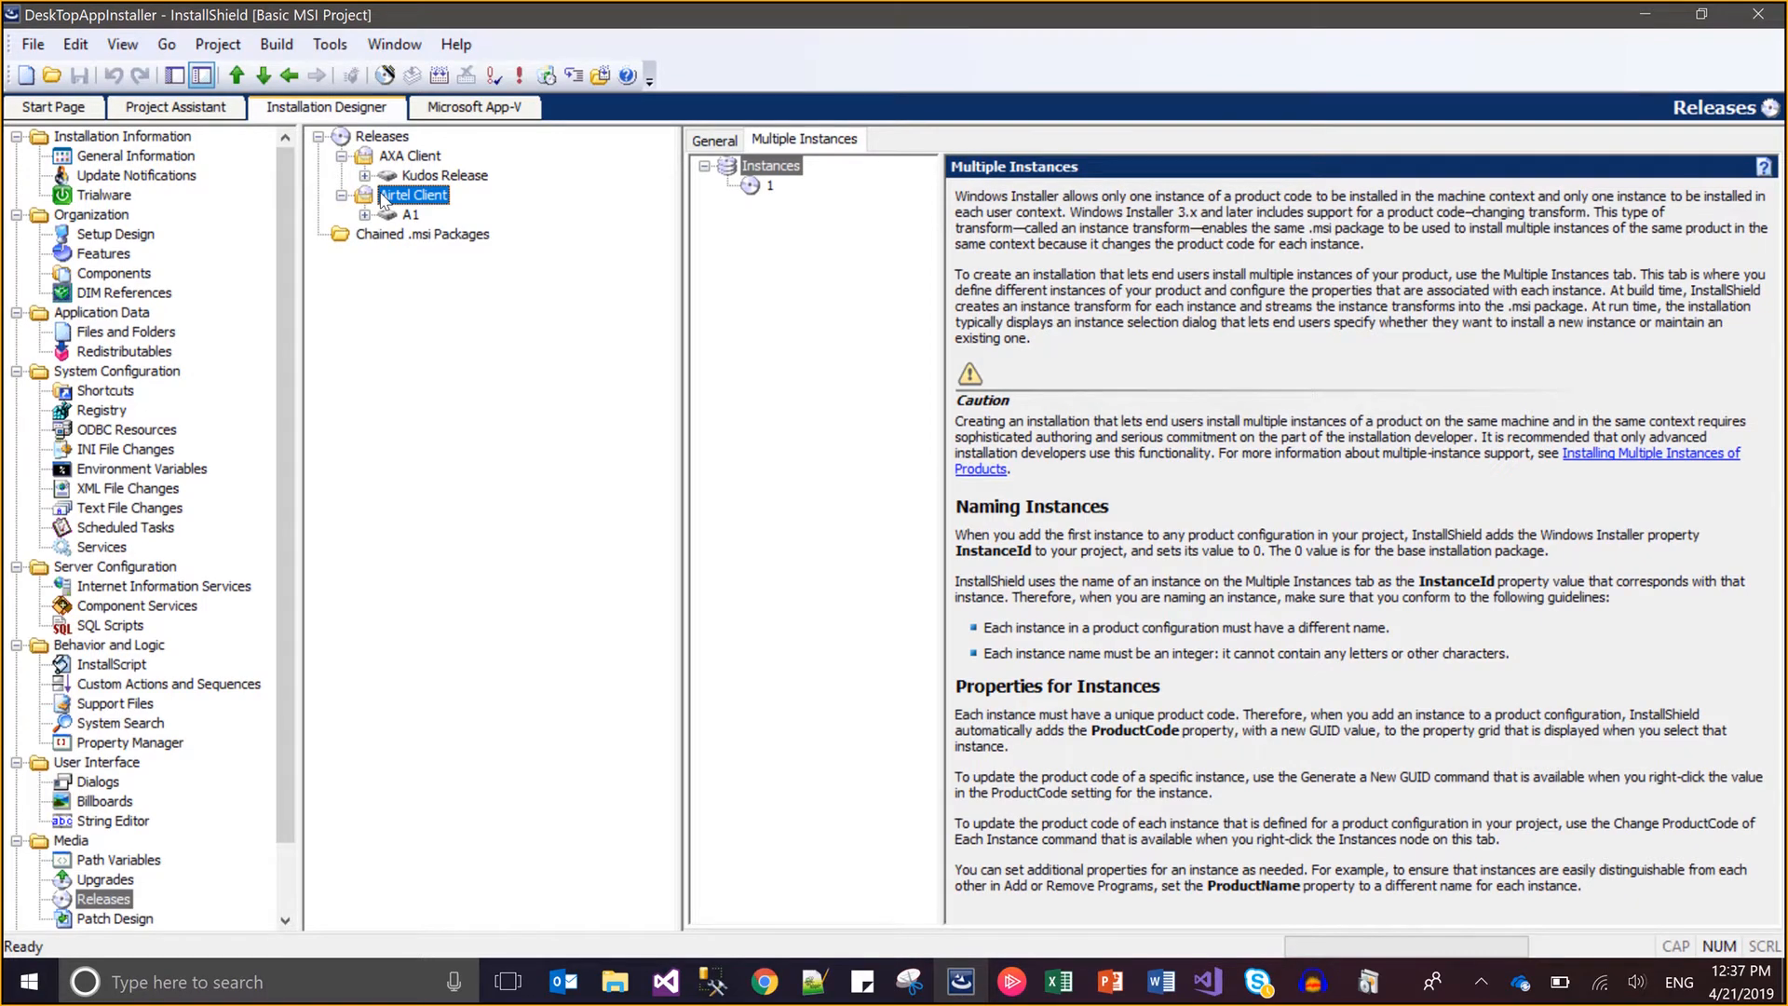
right_click(382, 199)
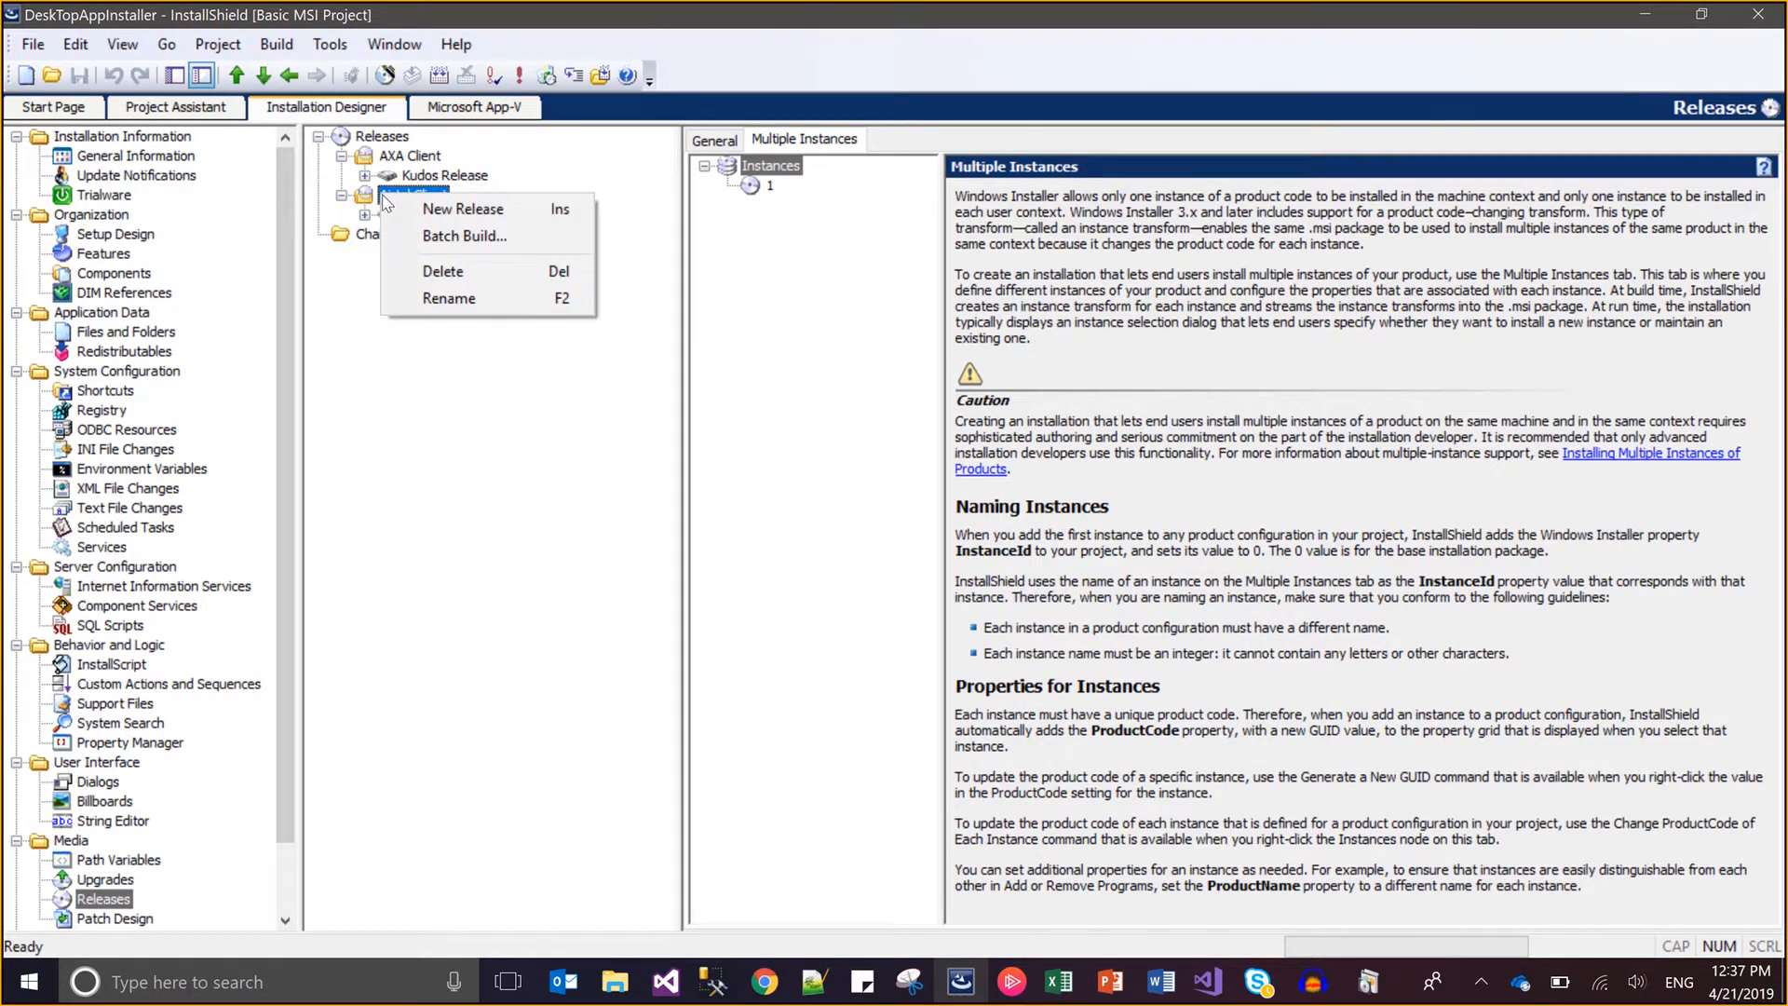
left_click(405, 206)
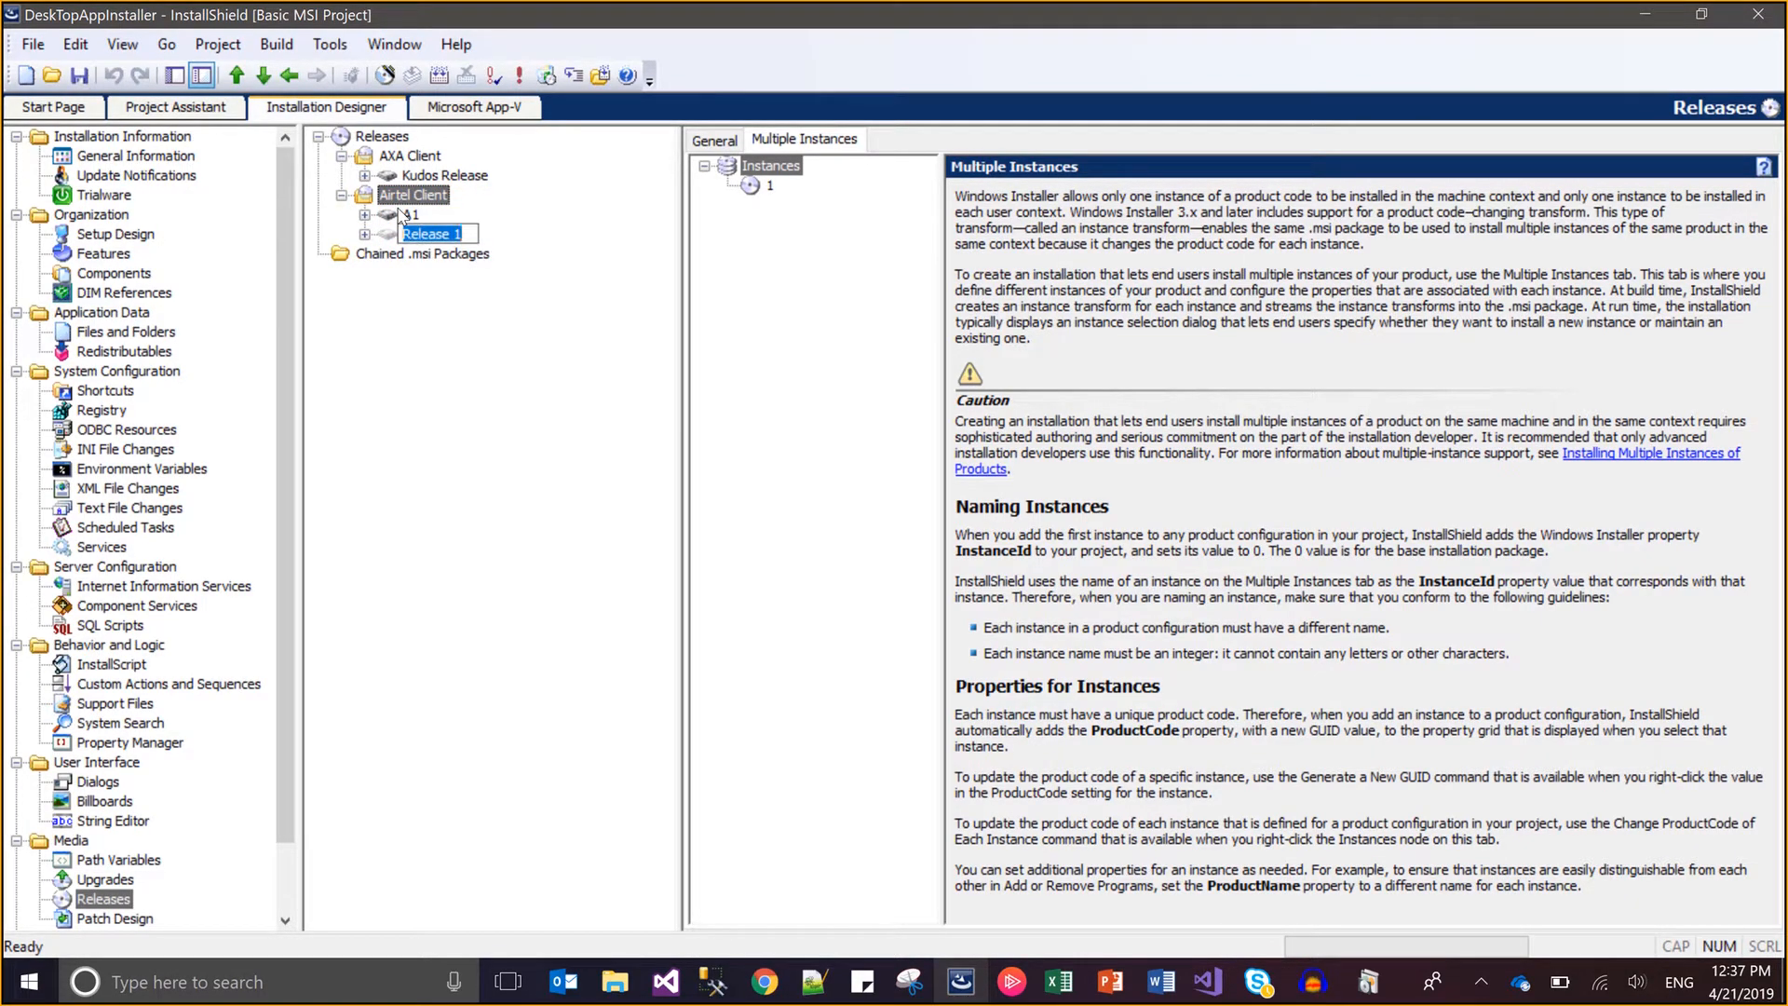
type("A2")
key("Return")
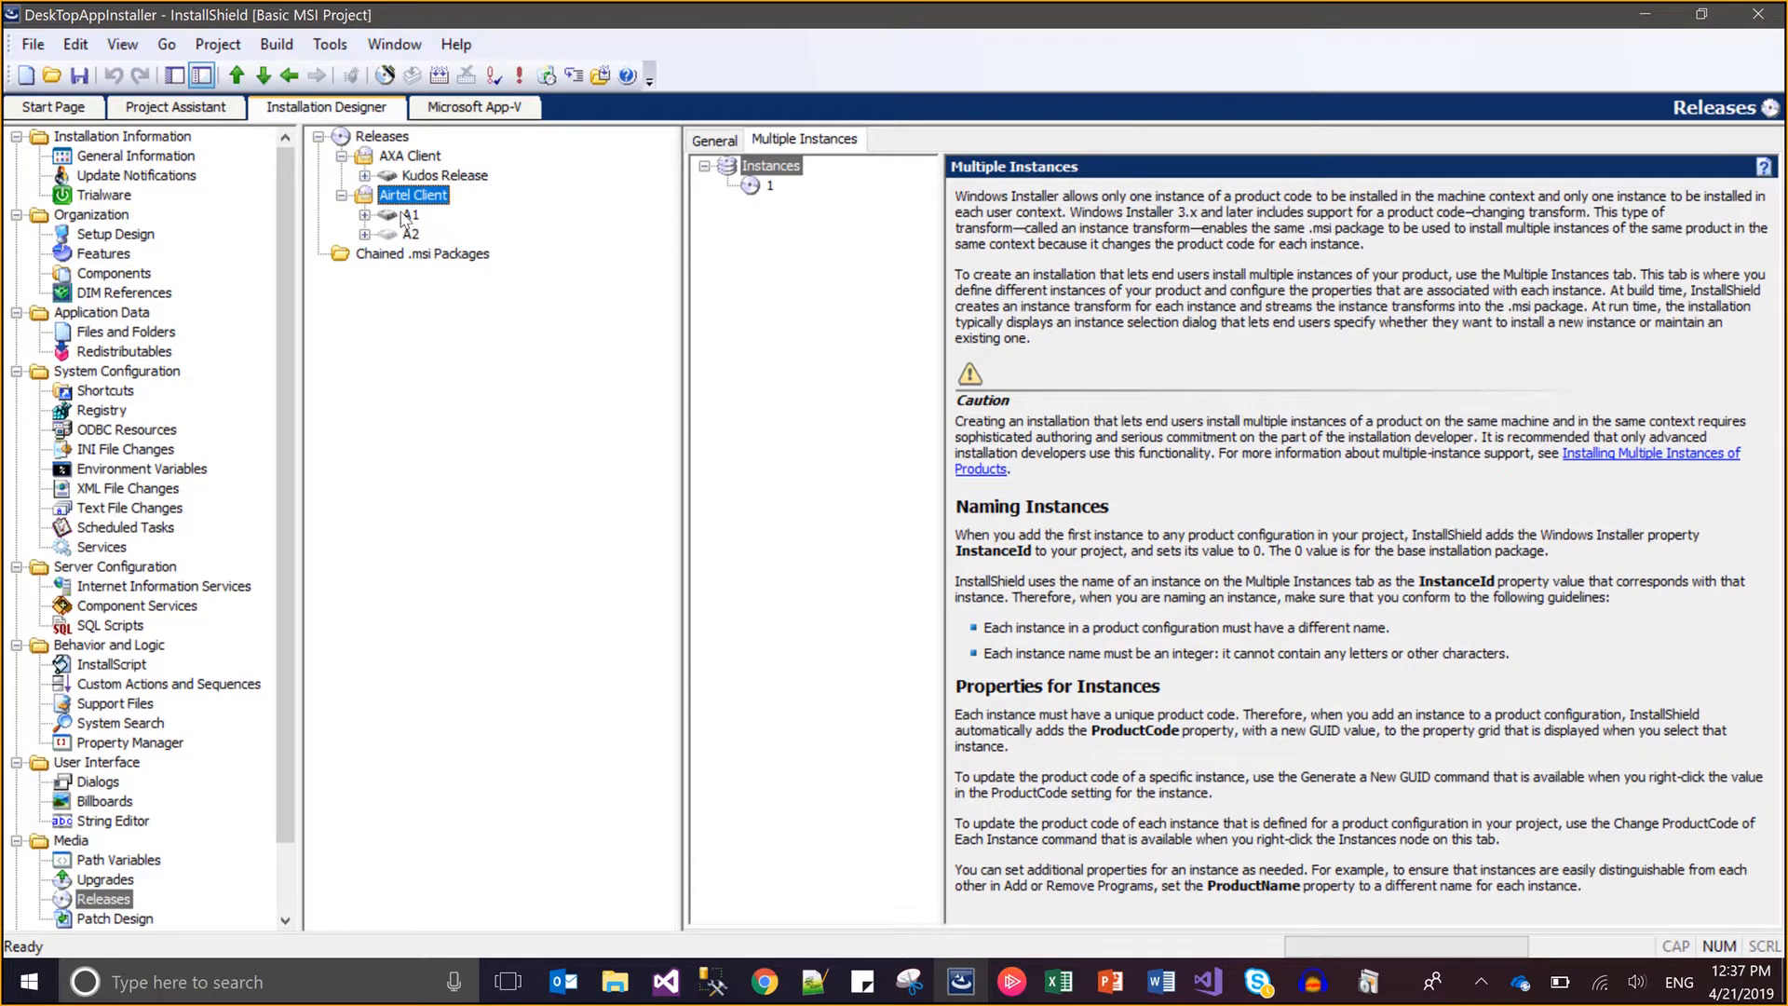
Review the Setup.exe settings of releases A2 and A1, and the properties of Airtel Client's instance 1 and AXA Client's instance 2.
left_click(410, 234)
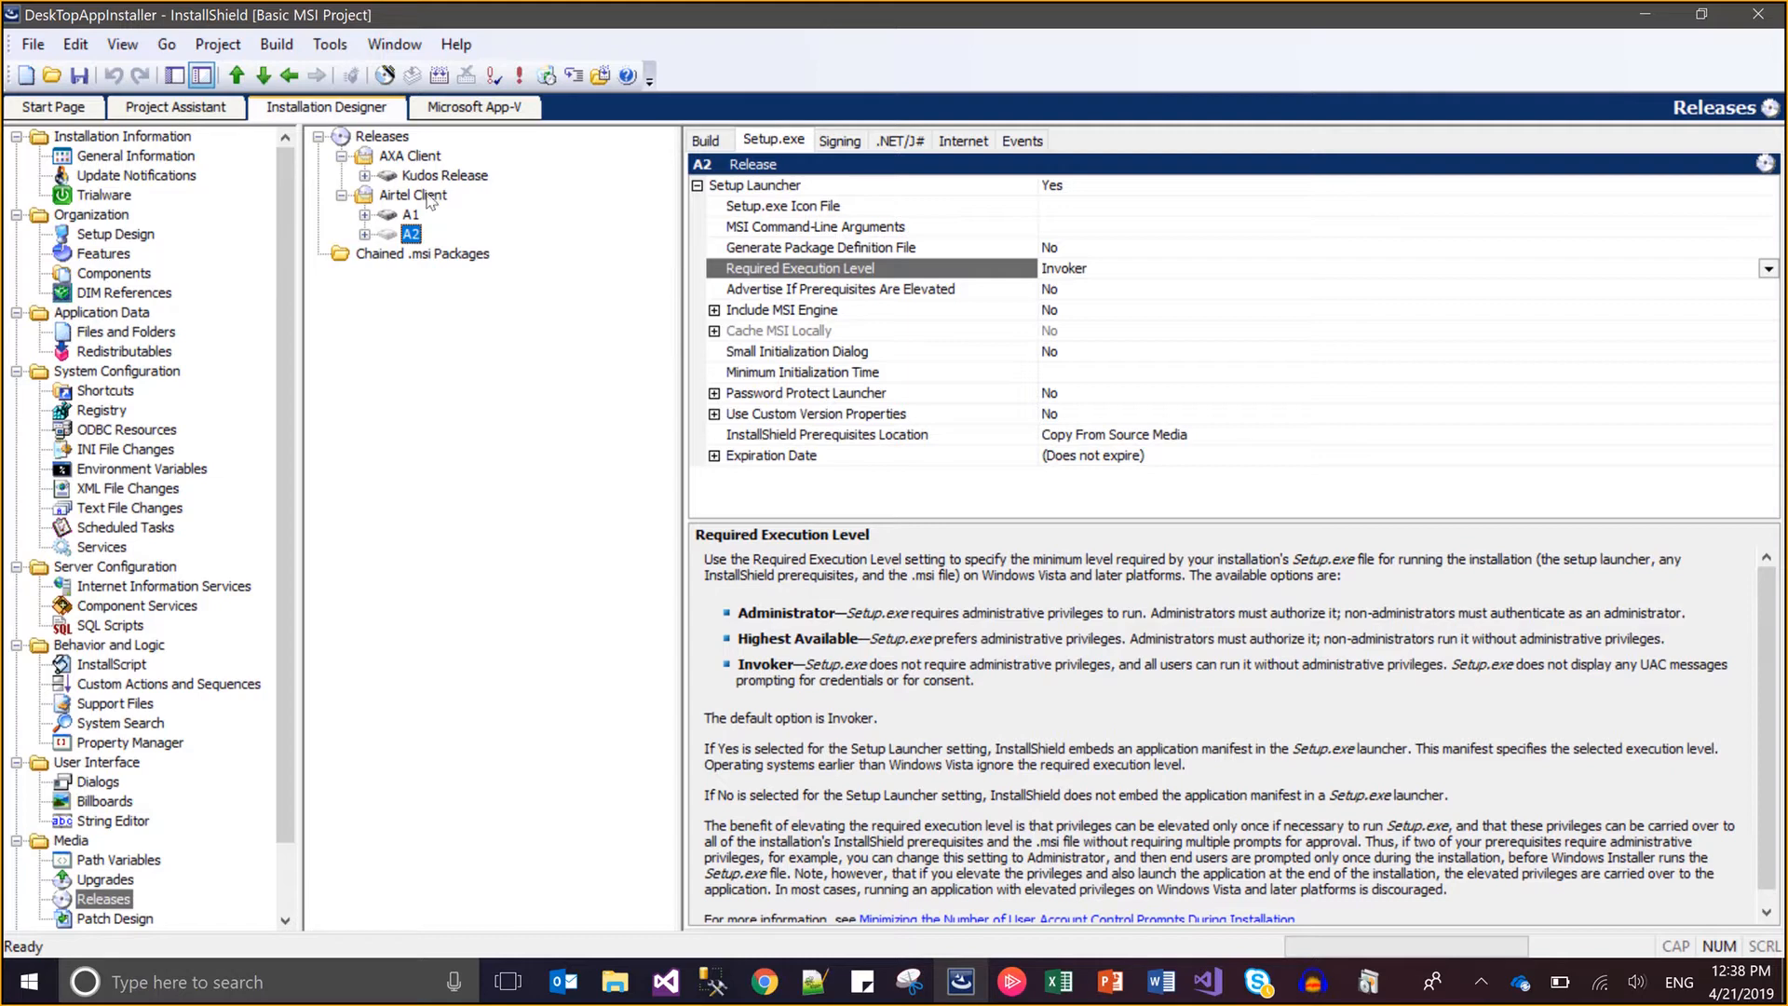
left_click(428, 195)
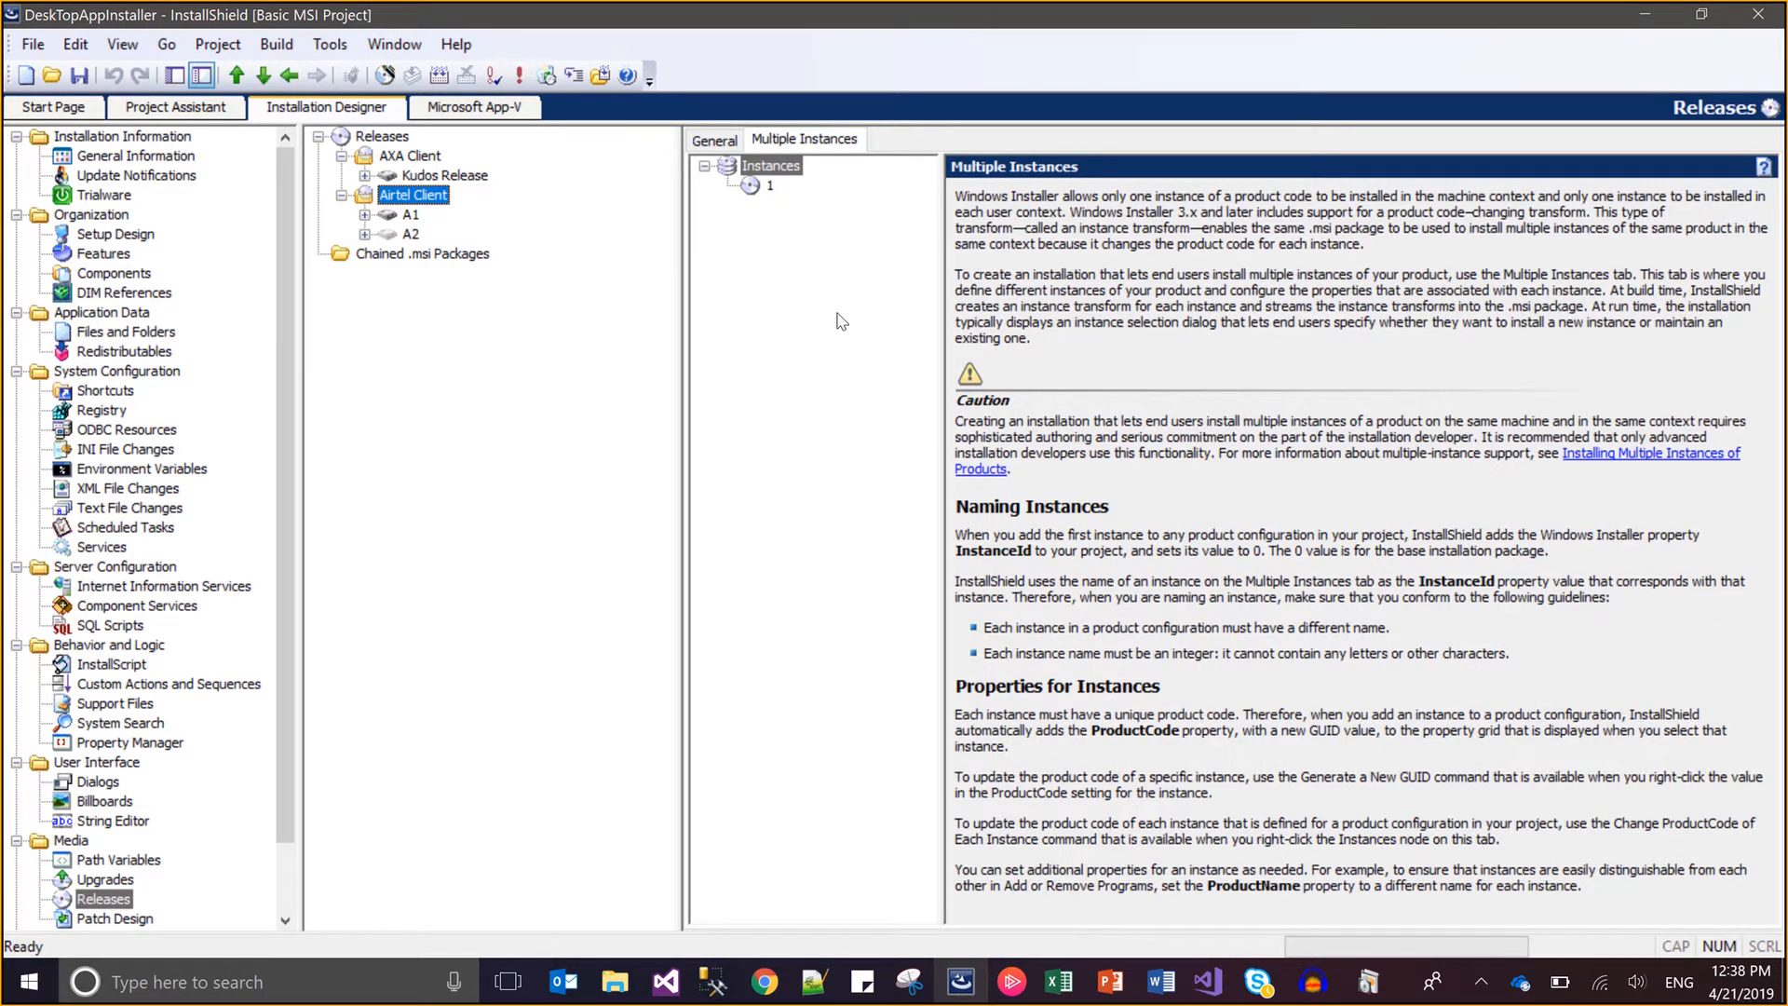
left_click(770, 186)
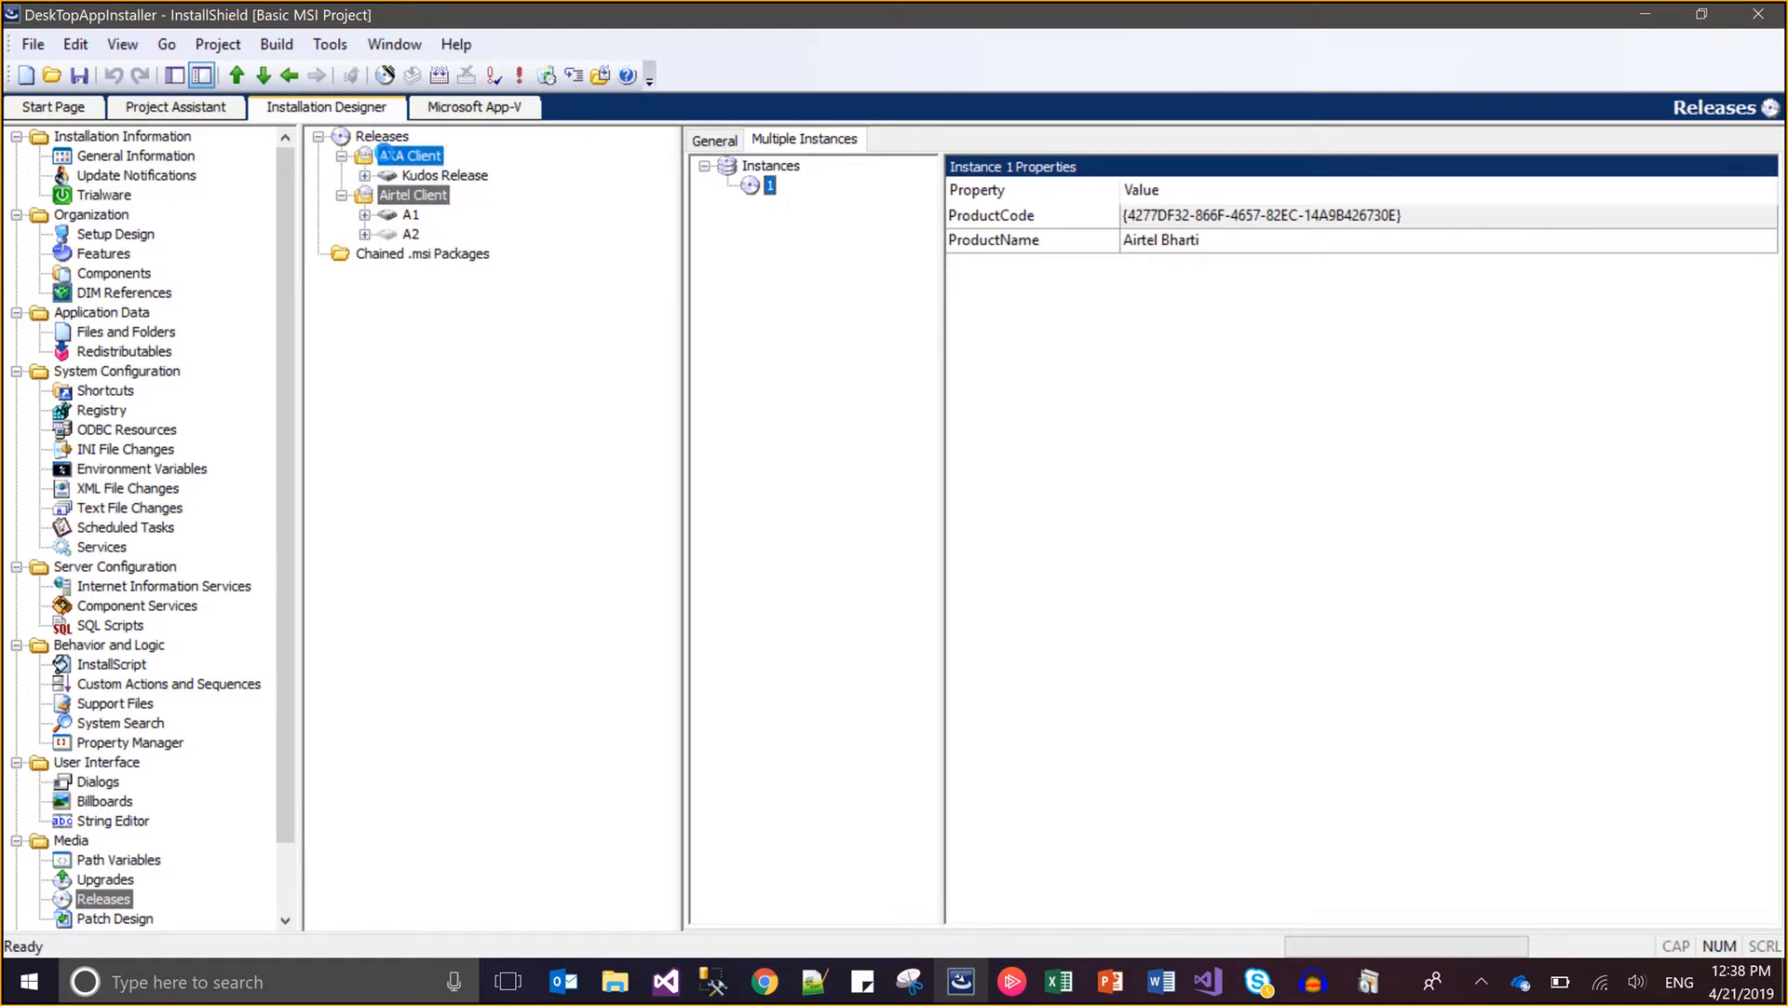
left_click(388, 155)
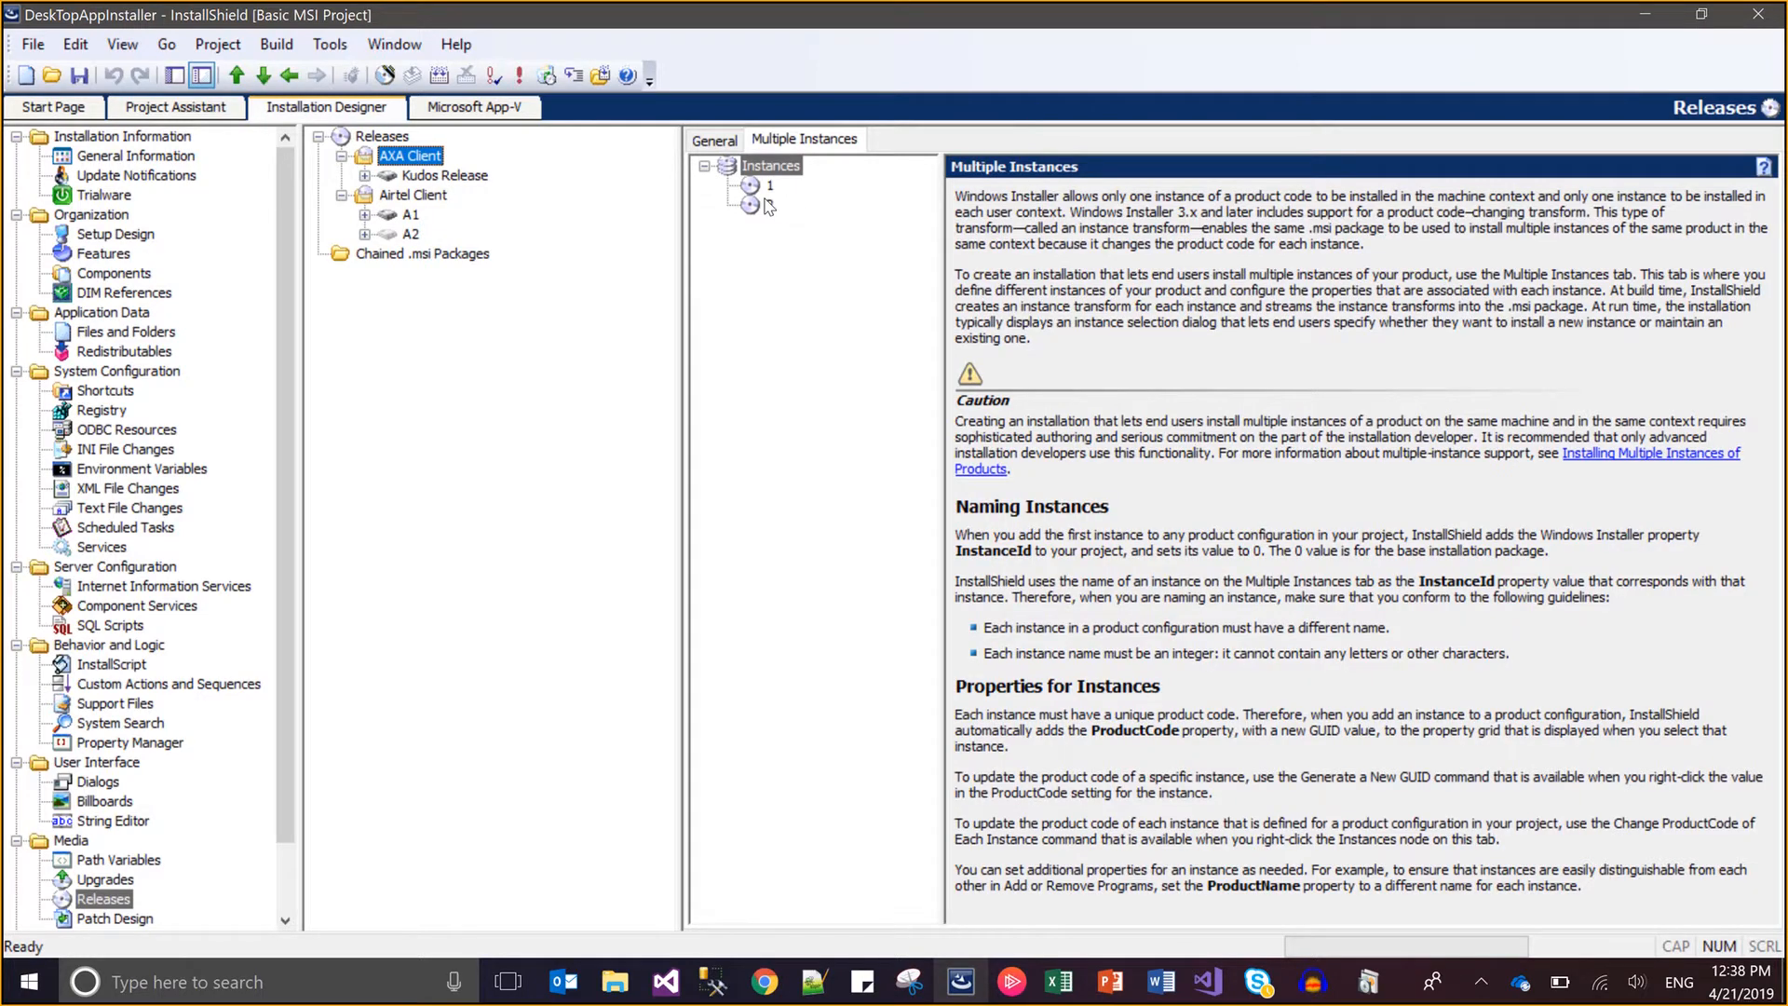
left_click(769, 204)
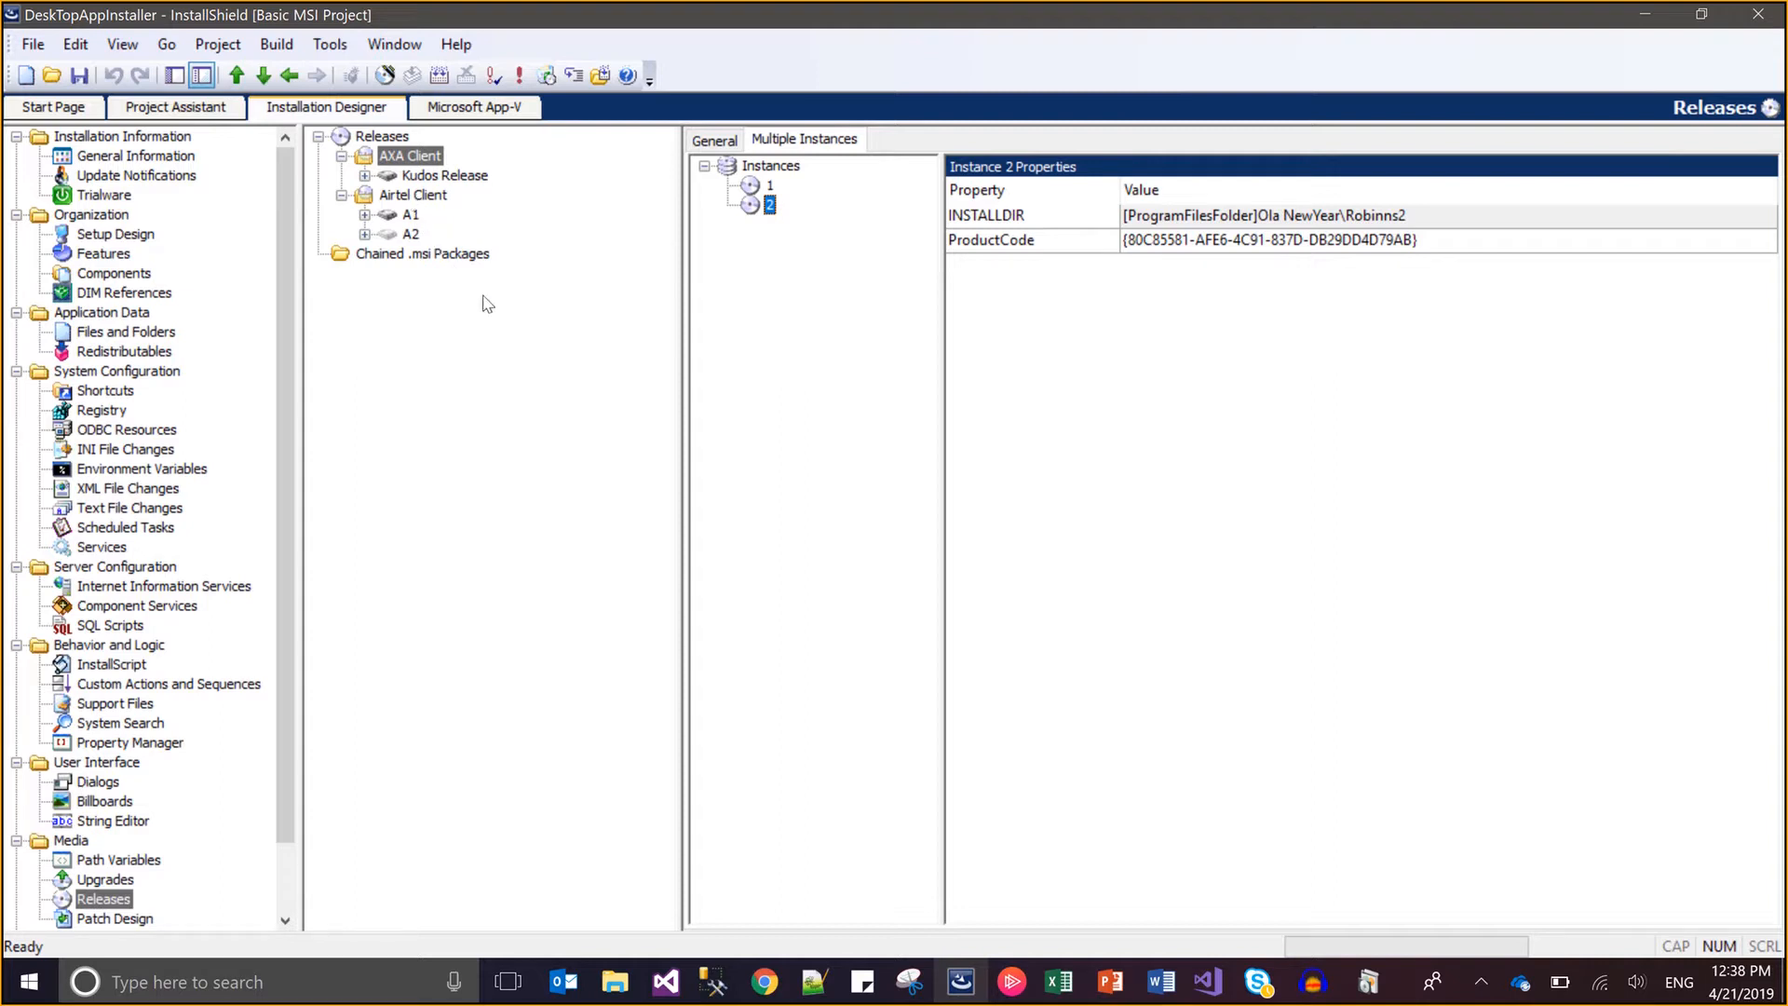
left_click(415, 194)
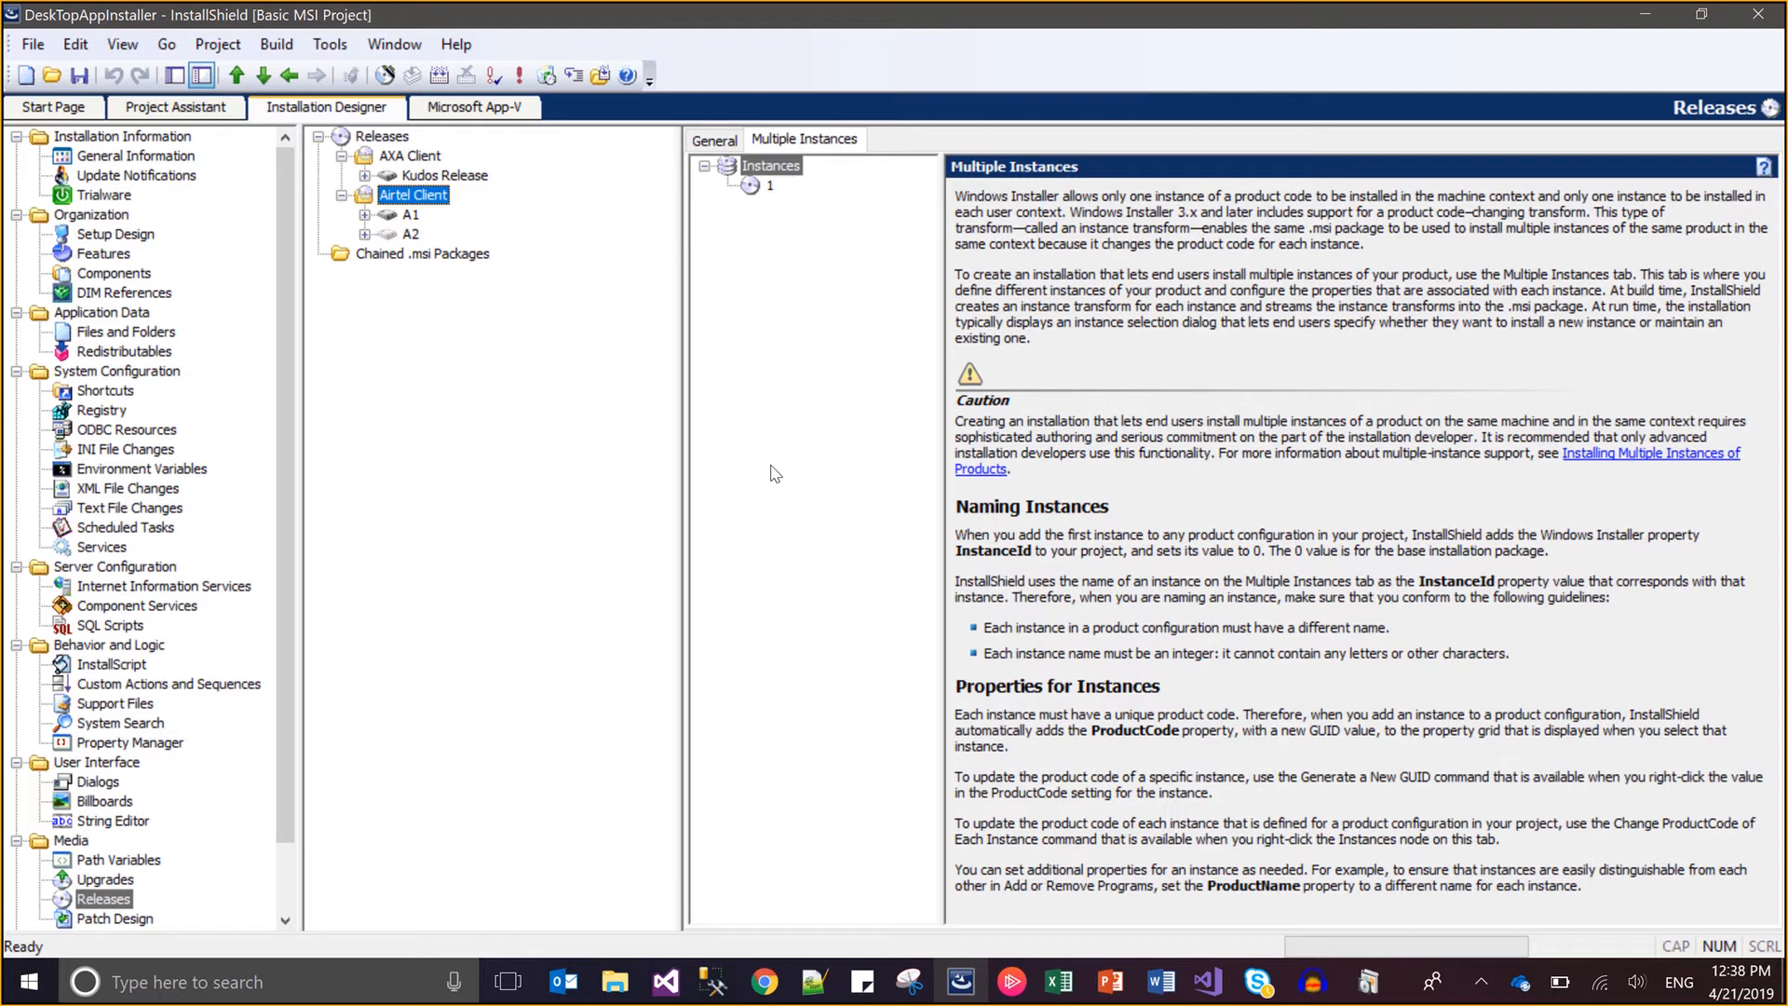
key("Up")
key("Up")
key("Up")
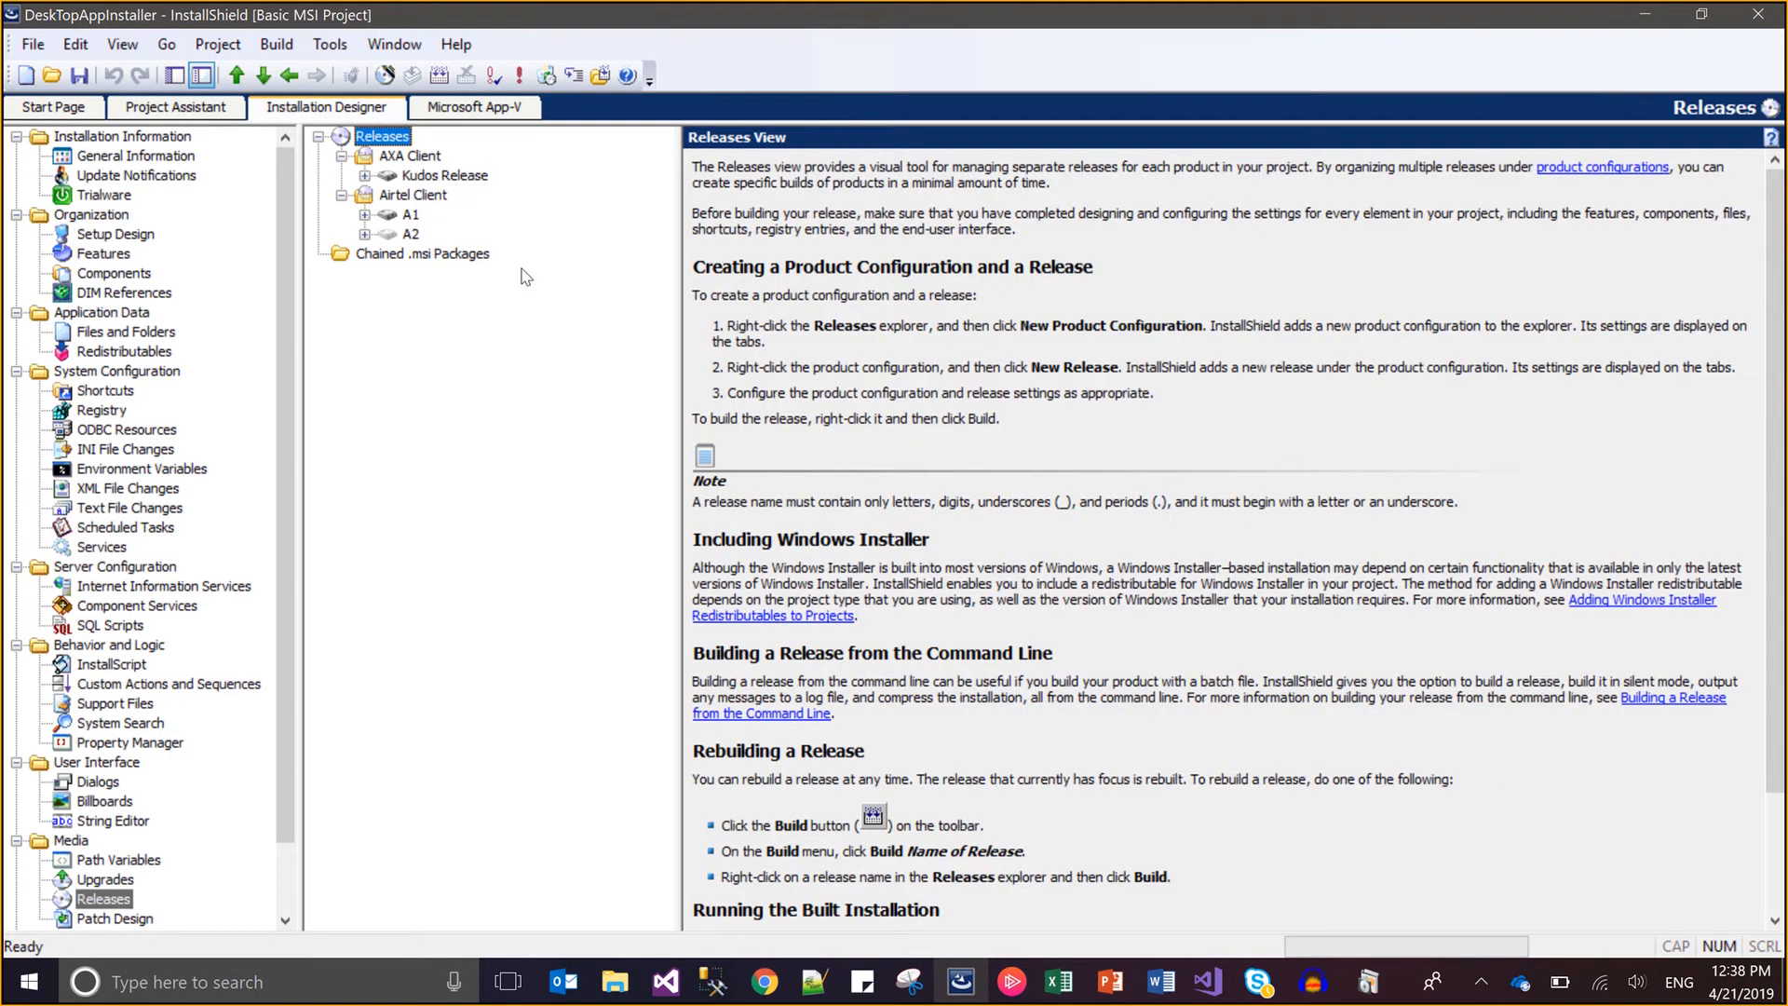
left_click(410, 214)
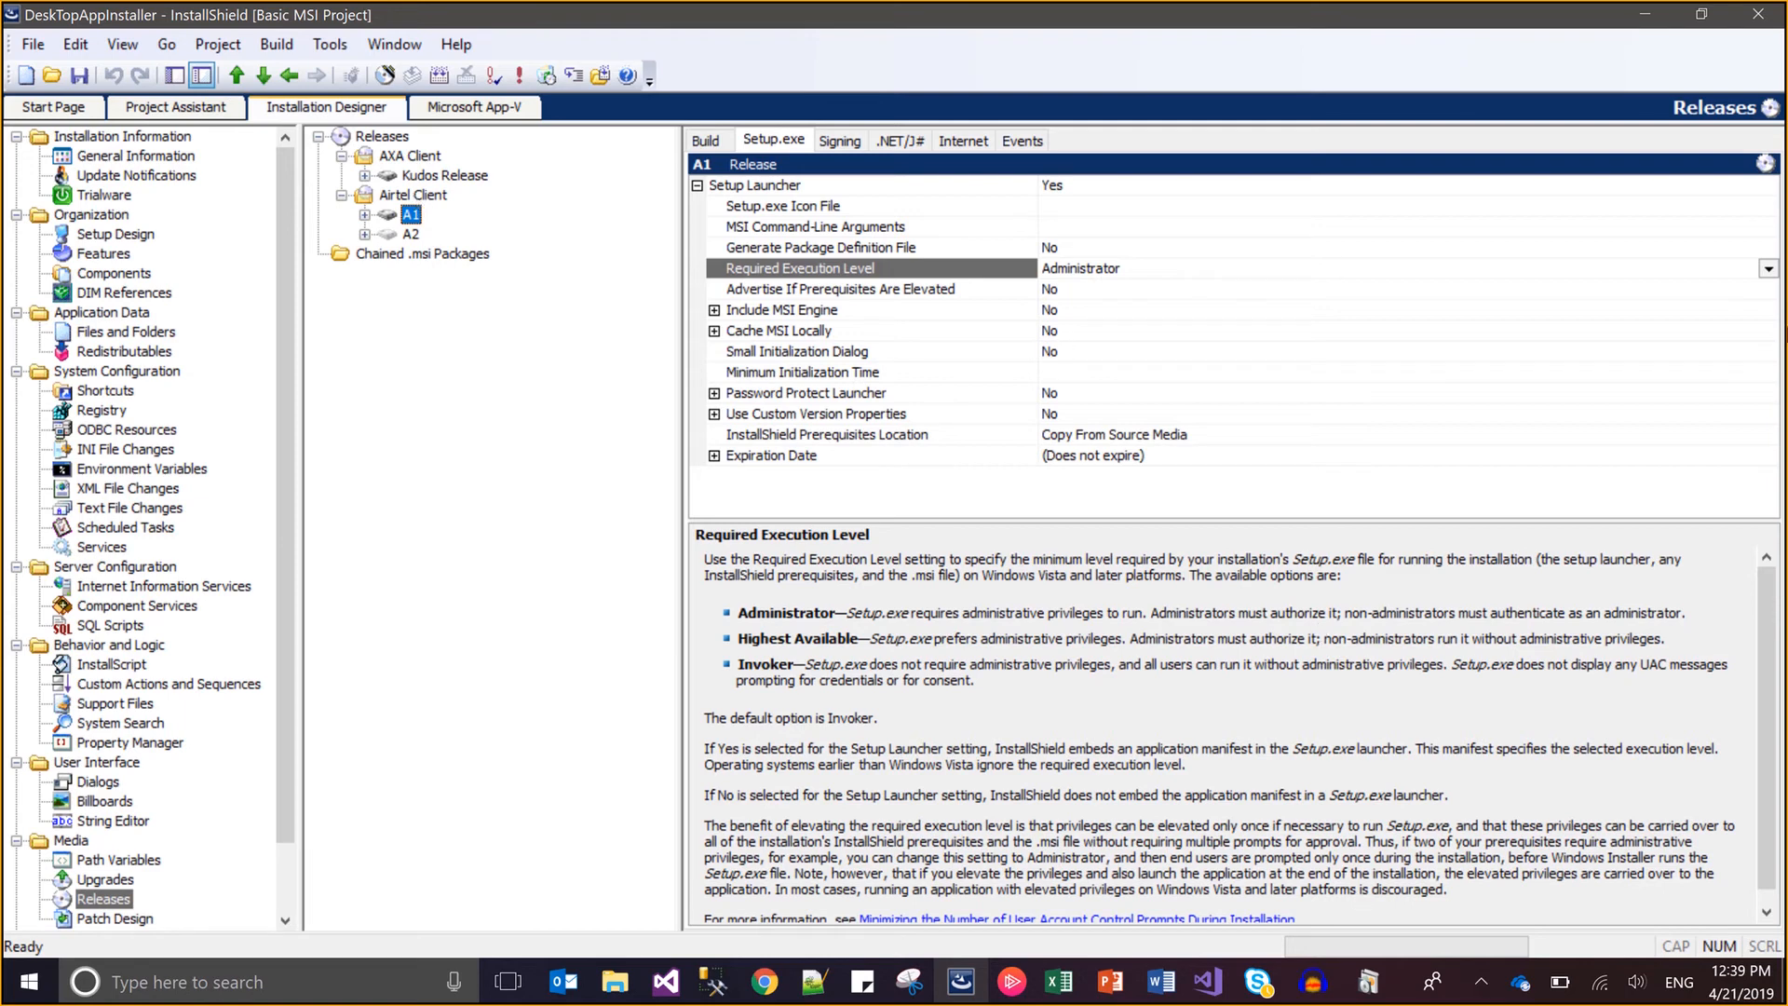
mouse_move(1337, 3)
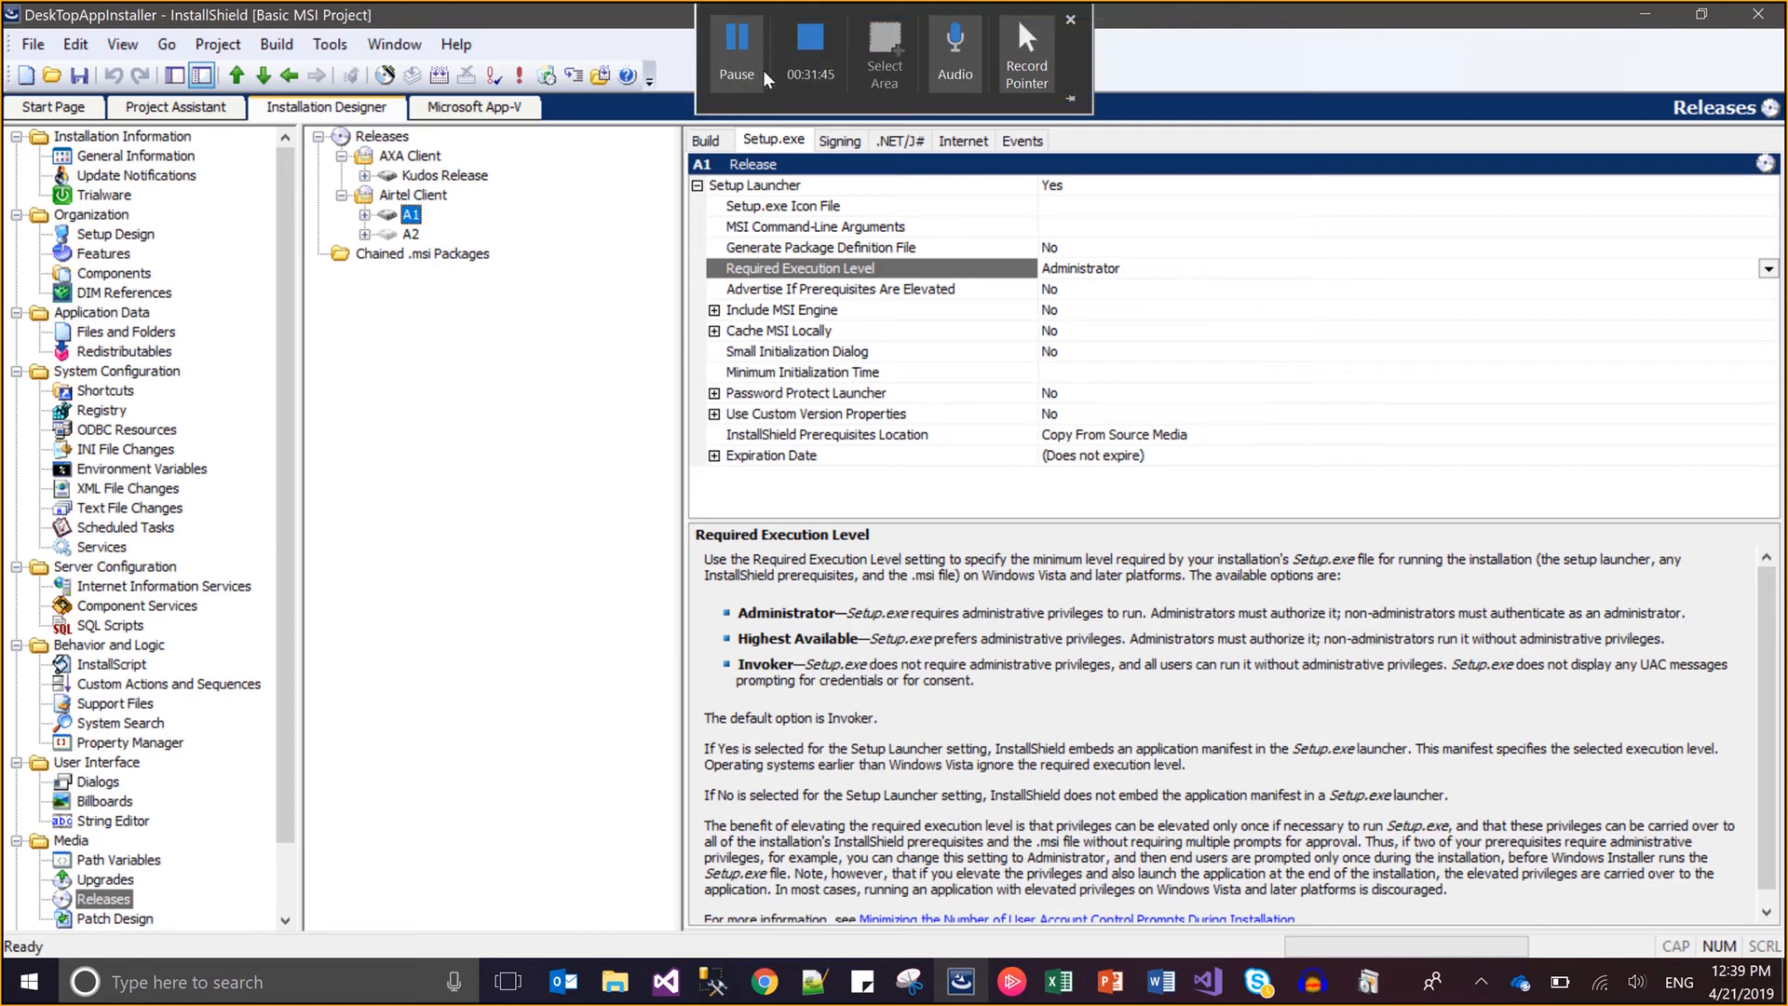
left_click(823, 78)
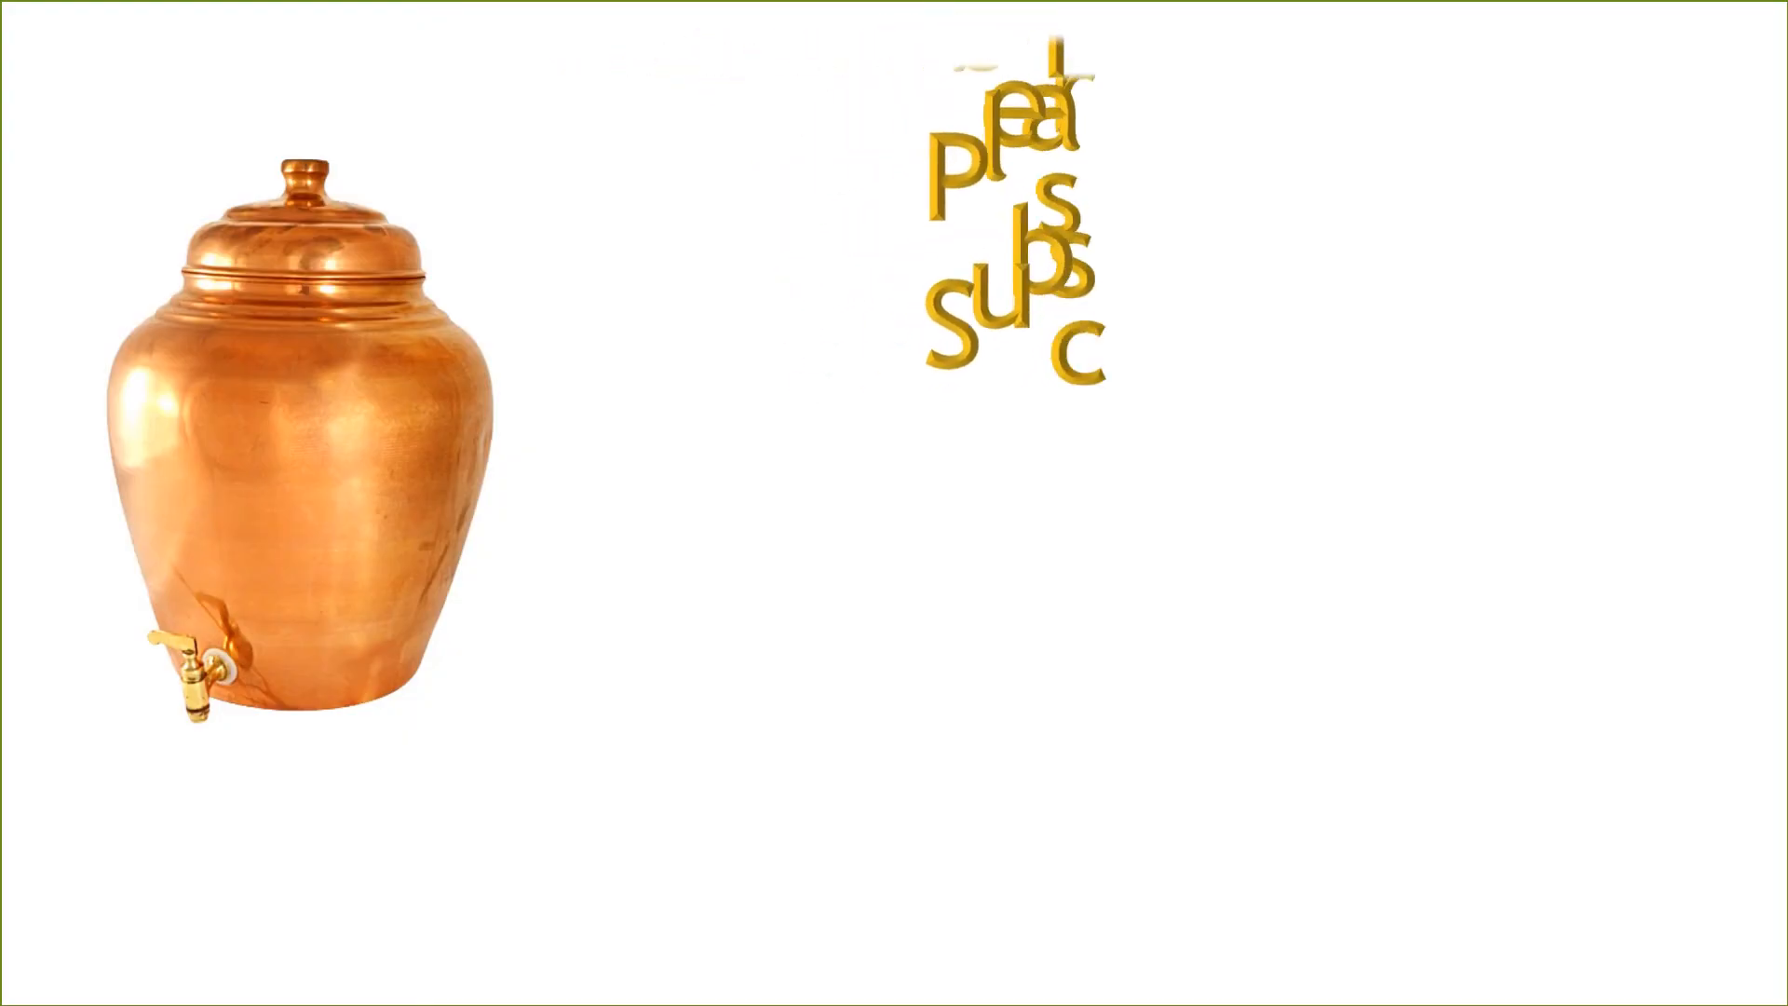